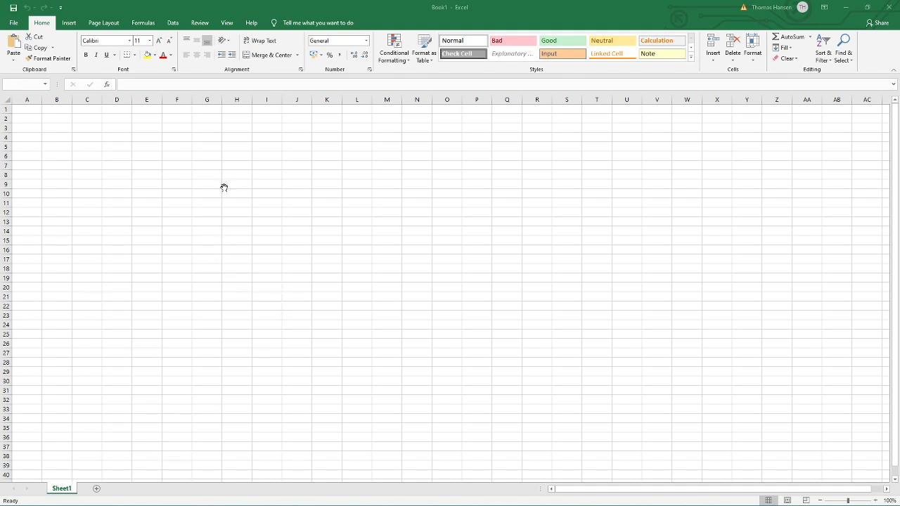
Show problem 4.3 of assignments felder.pdf beside a blank Papershow drawing page.
{"action": "left_click", "coordinate": [147, 203]}
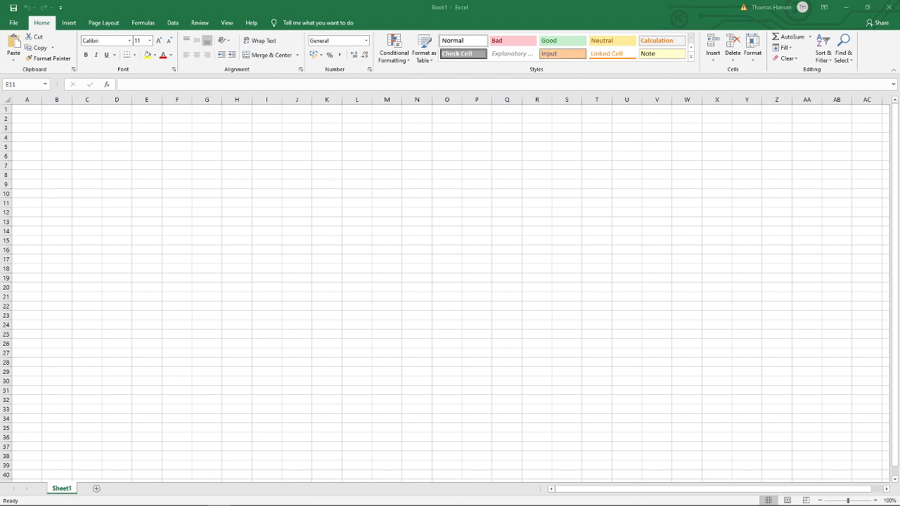
{"action": "key", "text": "super+Left"}
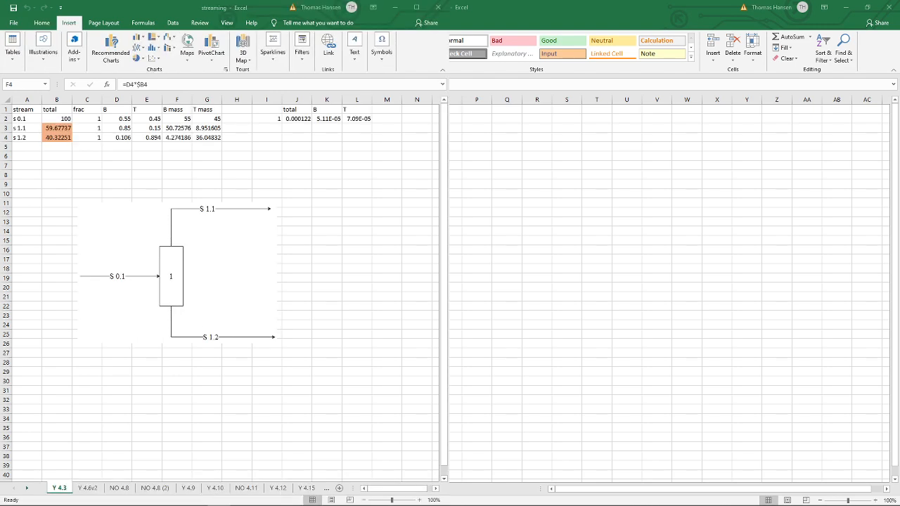
{"action": "key", "text": "alt+Tab"}
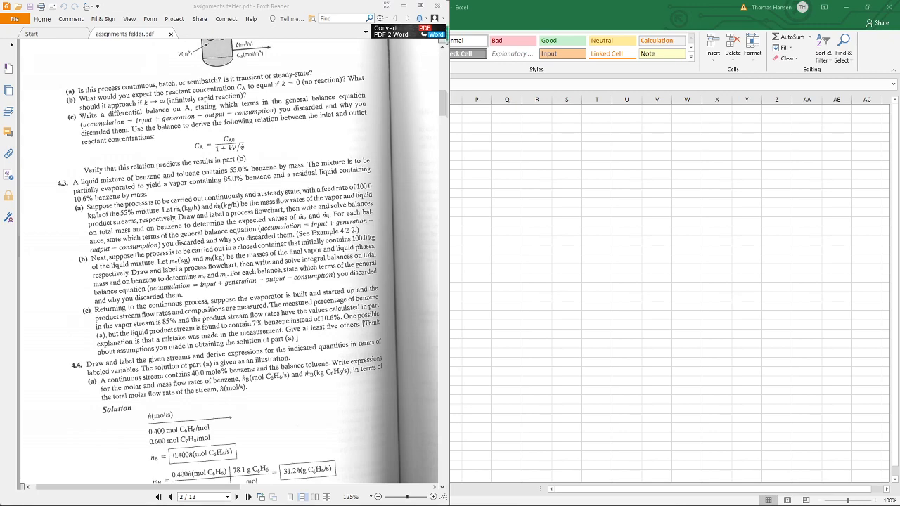
{"action": "key", "text": "alt+Tab"}
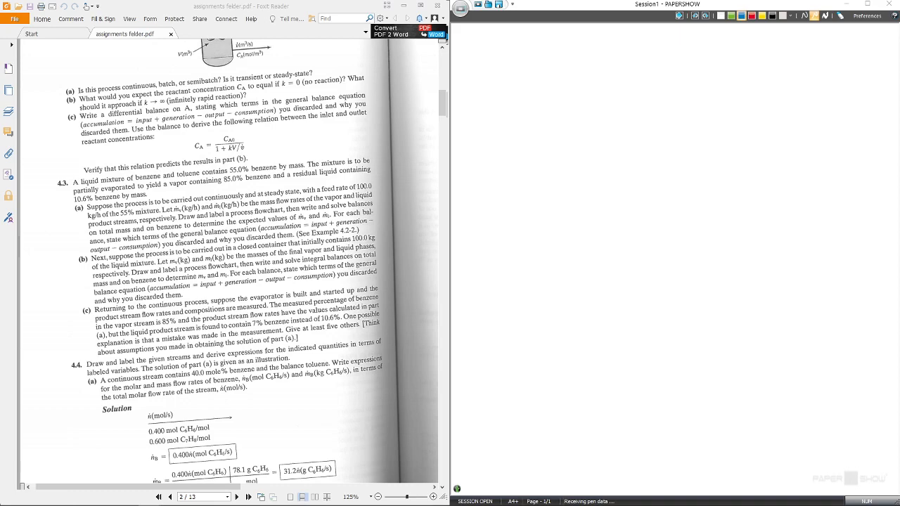
Sketch a process flowchart with a feed arrow entering a rectangular unit and two product arrows leaving its upper and lower ends.
{"action": "mouse_move", "coordinate": [475, 118]}
{"action": "left_mouse_down"}
{"action": "mouse_move", "coordinate": [518, 120]}
{"action": "mouse_move", "coordinate": [515, 132]}
{"action": "mouse_move", "coordinate": [518, 119]}
{"action": "mouse_move", "coordinate": [517, 143]}
{"action": "mouse_move", "coordinate": [536, 112]}
{"action": "mouse_move", "coordinate": [518, 103]}
{"action": "mouse_move", "coordinate": [556, 76]}
{"action": "mouse_move", "coordinate": [571, 82]}
{"action": "left_mouse_up"}
{"action": "left_click_drag", "start_coordinate": [525, 146], "coordinate": [556, 179]}
{"action": "left_click_drag", "start_coordinate": [551, 171], "coordinate": [553, 183]}
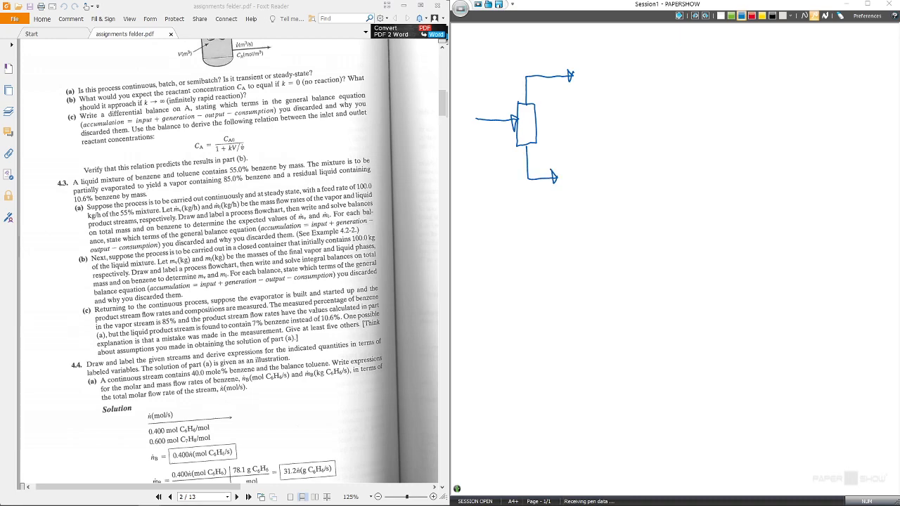
Label the flowchart: unit 1, feed stream S0.1, upper product stream S1.1 and lower product stream S1.2.
{"action": "left_click_drag", "start_coordinate": [527, 120], "coordinate": [527, 132]}
{"action": "mouse_move", "coordinate": [483, 101]}
{"action": "left_mouse_down"}
{"action": "mouse_move", "coordinate": [477, 115]}
{"action": "mouse_move", "coordinate": [489, 107]}
{"action": "mouse_move", "coordinate": [494, 116]}
{"action": "left_mouse_up"}
{"action": "mouse_move", "coordinate": [535, 60]}
{"action": "left_mouse_down"}
{"action": "mouse_move", "coordinate": [529, 72]}
{"action": "mouse_move", "coordinate": [541, 73]}
{"action": "left_mouse_up"}
{"action": "left_click_drag", "start_coordinate": [545, 62], "coordinate": [546, 73]}
{"action": "mouse_move", "coordinate": [537, 162]}
{"action": "left_mouse_down"}
{"action": "mouse_move", "coordinate": [529, 173]}
{"action": "mouse_move", "coordinate": [537, 174]}
{"action": "left_mouse_up"}
{"action": "left_click_drag", "start_coordinate": [541, 172], "coordinate": [549, 173]}
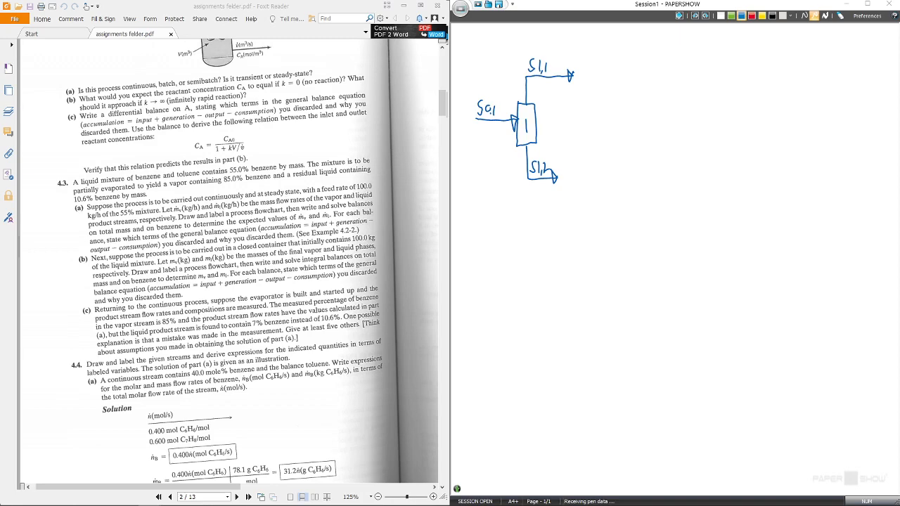
Write the feed composition 55% B and 45% T under stream S0.1, marking the 45% T with an asterisk.
{"action": "left_click_drag", "start_coordinate": [476, 133], "coordinate": [475, 145]}
{"action": "mouse_move", "coordinate": [476, 133]}
{"action": "left_mouse_down"}
{"action": "mouse_move", "coordinate": [482, 145]}
{"action": "mouse_move", "coordinate": [489, 134]}
{"action": "left_mouse_up"}
{"action": "left_click_drag", "start_coordinate": [493, 137], "coordinate": [500, 147]}
{"action": "left_click_drag", "start_coordinate": [474, 160], "coordinate": [481, 160]}
{"action": "mouse_move", "coordinate": [479, 155]}
{"action": "left_mouse_down"}
{"action": "mouse_move", "coordinate": [478, 167]}
{"action": "mouse_move", "coordinate": [487, 166]}
{"action": "left_mouse_up"}
{"action": "left_click_drag", "start_coordinate": [501, 154], "coordinate": [502, 167]}
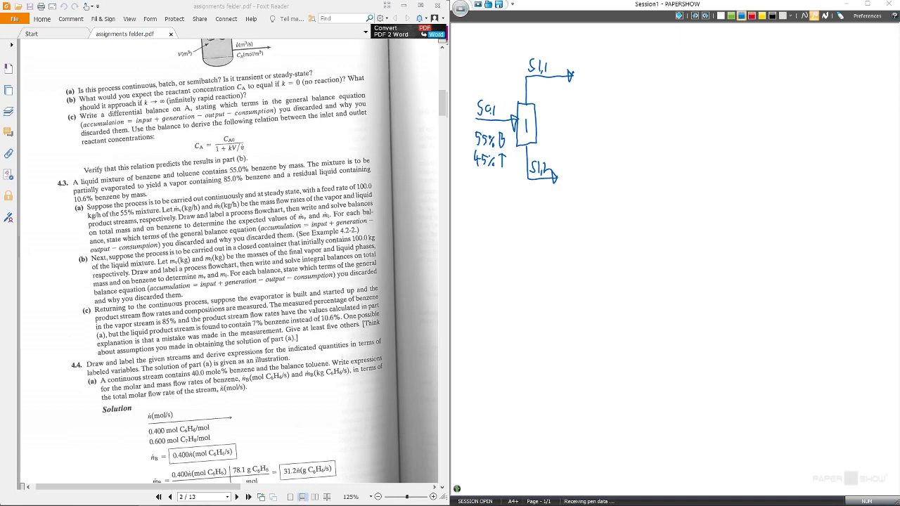
{"action": "left_click_drag", "start_coordinate": [466, 151], "coordinate": [468, 160]}
Annotate the upper product stream with 85% B and the lower product stream with 10.6% B.
{"action": "mouse_move", "coordinate": [559, 85]}
{"action": "left_mouse_down"}
{"action": "mouse_move", "coordinate": [560, 99]}
{"action": "mouse_move", "coordinate": [581, 100]}
{"action": "left_mouse_up"}
{"action": "mouse_move", "coordinate": [537, 192]}
{"action": "left_mouse_down"}
{"action": "mouse_move", "coordinate": [543, 215]}
{"action": "mouse_move", "coordinate": [560, 200]}
{"action": "mouse_move", "coordinate": [569, 210]}
{"action": "left_mouse_up"}
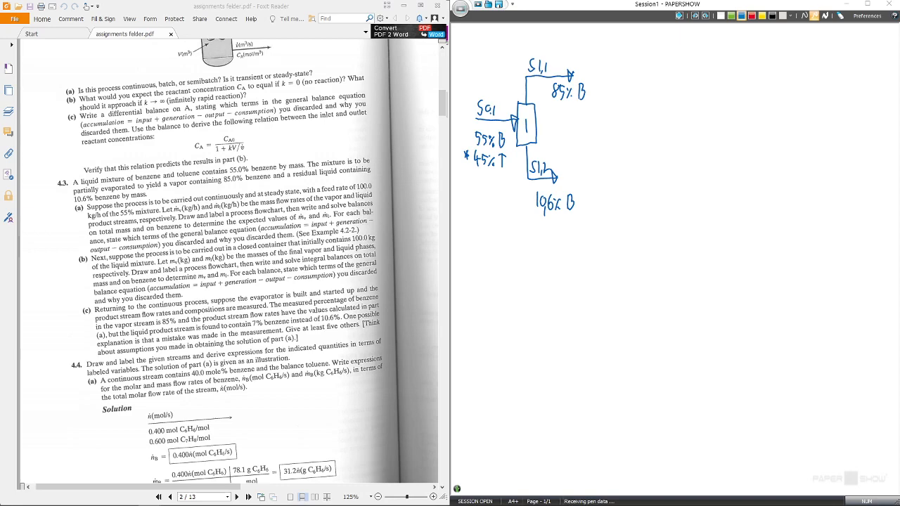
{"action": "mouse_move", "coordinate": [478, 79]}
{"action": "left_mouse_down"}
{"action": "mouse_move", "coordinate": [478, 91]}
{"action": "mouse_move", "coordinate": [491, 82]}
{"action": "mouse_move", "coordinate": [516, 105]}
{"action": "left_mouse_up"}
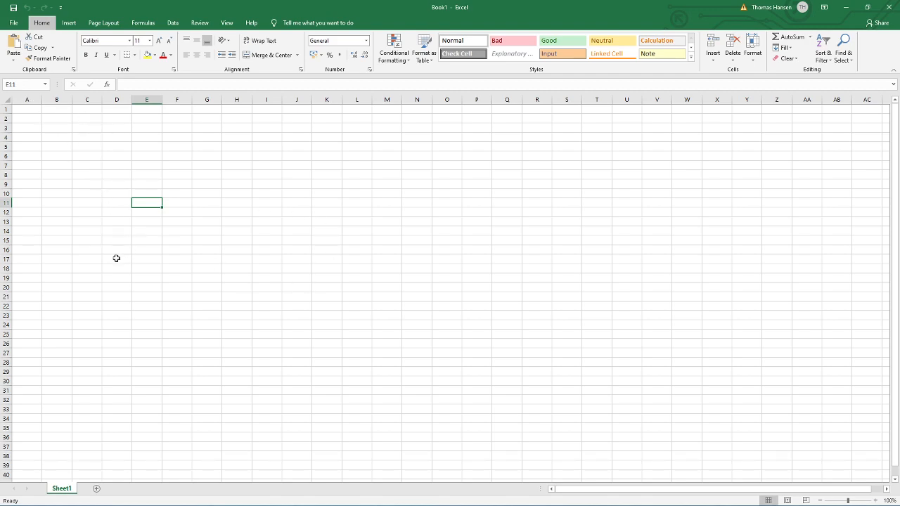
Switch to the blank Excel workbook, paste the flowchart picture and move it to about L19:R33.
{"action": "left_click", "coordinate": [187, 307]}
{"action": "key", "text": "ctrl+v"}
{"action": "left_click_drag", "start_coordinate": [241, 364], "coordinate": [289, 306]}
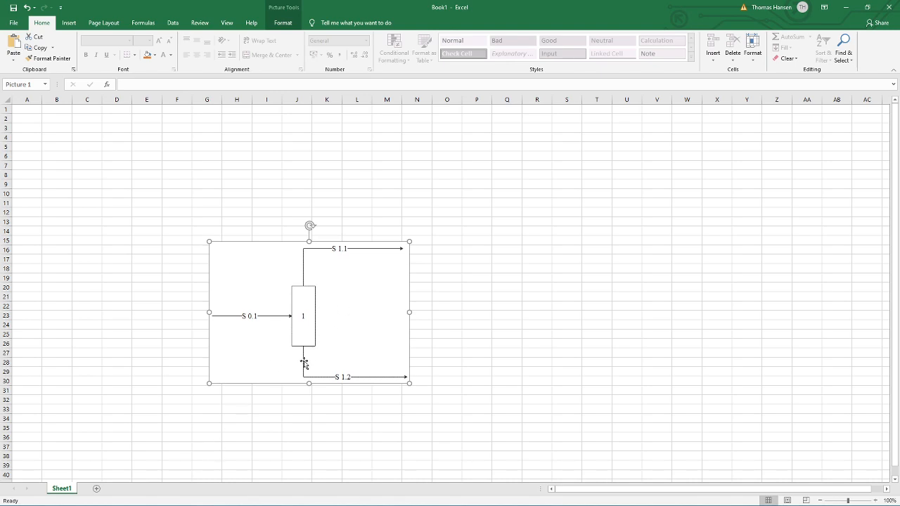
{"action": "left_click_drag", "start_coordinate": [283, 290], "coordinate": [430, 315]}
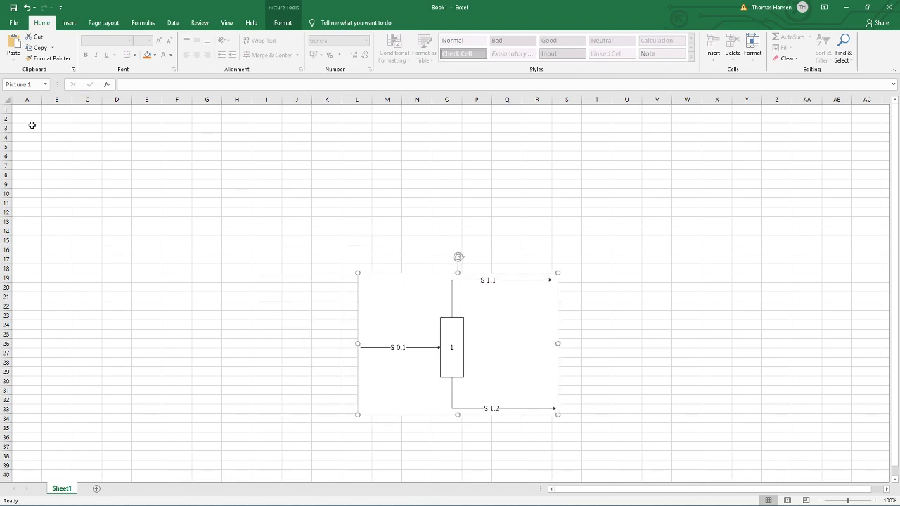
Enter the stream names S 0.1, S 1.1 and S 1.2 in cells A2 to A4.
{"action": "left_click", "coordinate": [29, 121]}
{"action": "type", "text": "S 0.1"}
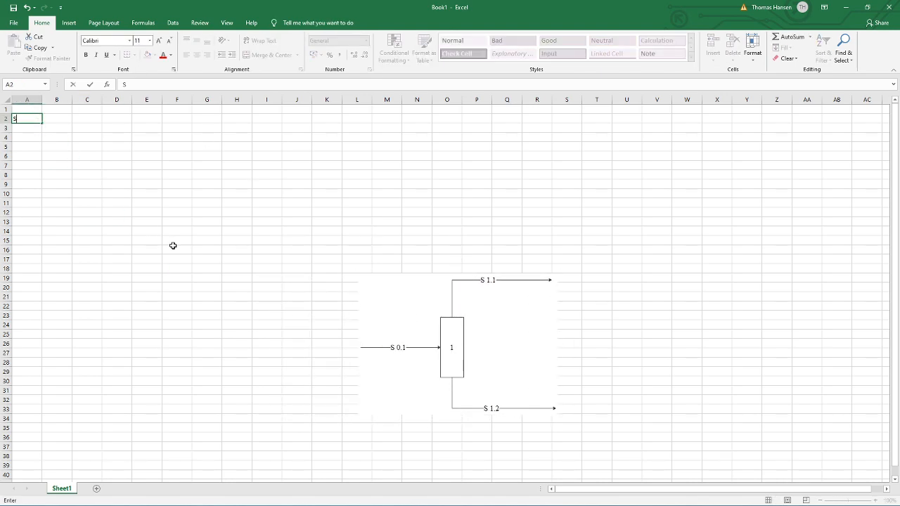
{"action": "key", "text": "Return"}
{"action": "type", "text": "S 1.1"}
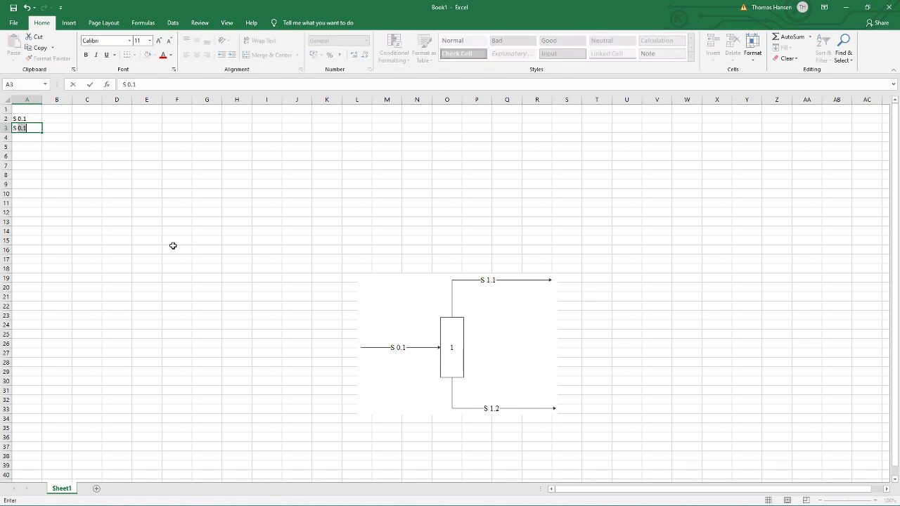
{"action": "key", "text": "Return"}
{"action": "type", "text": "S 1.2"}
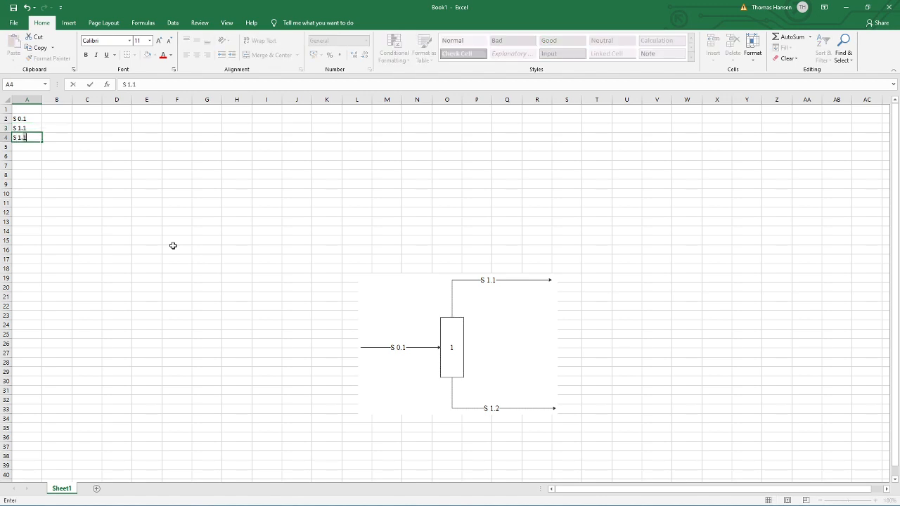
{"action": "key", "text": "Tab"}
Add the column heading total in cell B1.
{"action": "key", "text": "Up"}
{"action": "key", "text": "Up"}
{"action": "key", "text": "Up"}
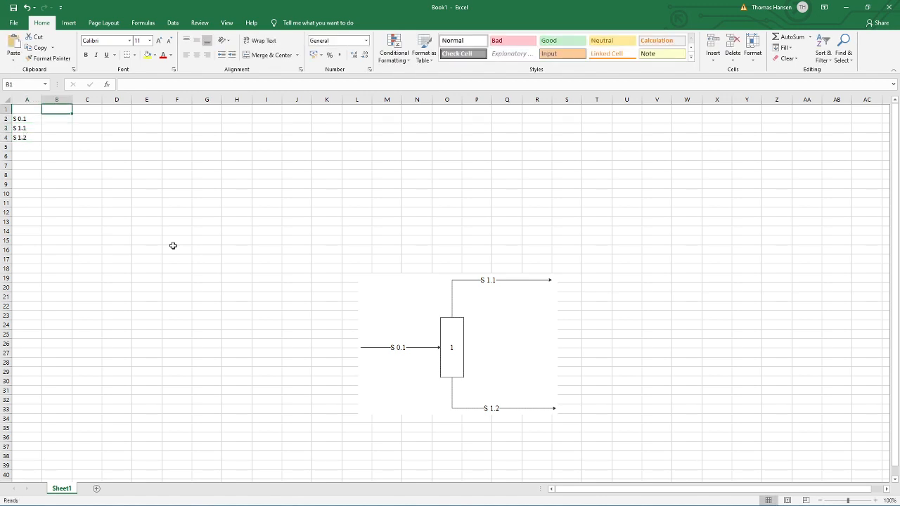
{"action": "type", "text": "total"}
{"action": "key", "text": "Tab"}
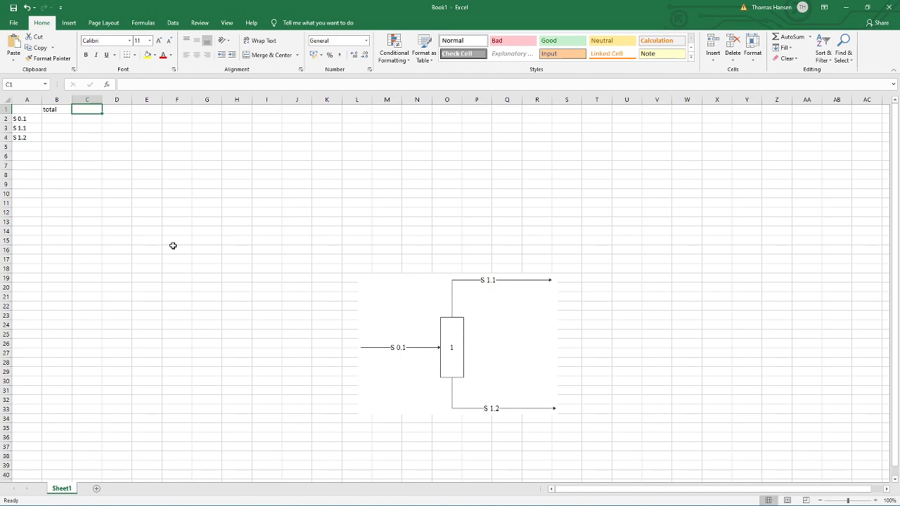
{"action": "left_click", "coordinate": [56, 119]}
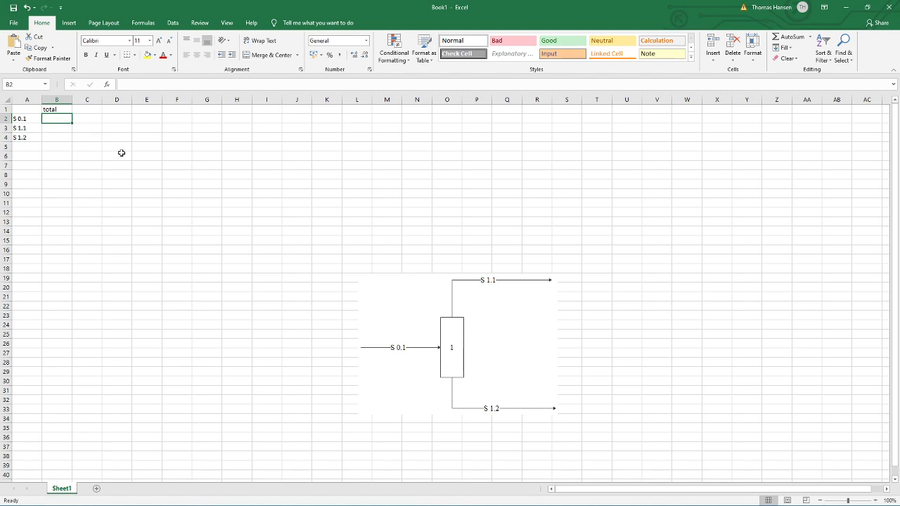
{"action": "key", "text": "Down"}
{"action": "key", "text": "Down"}
{"action": "key", "text": "Up"}
{"action": "key", "text": "Up"}
{"action": "key", "text": "Up"}
{"action": "key", "text": "Right"}
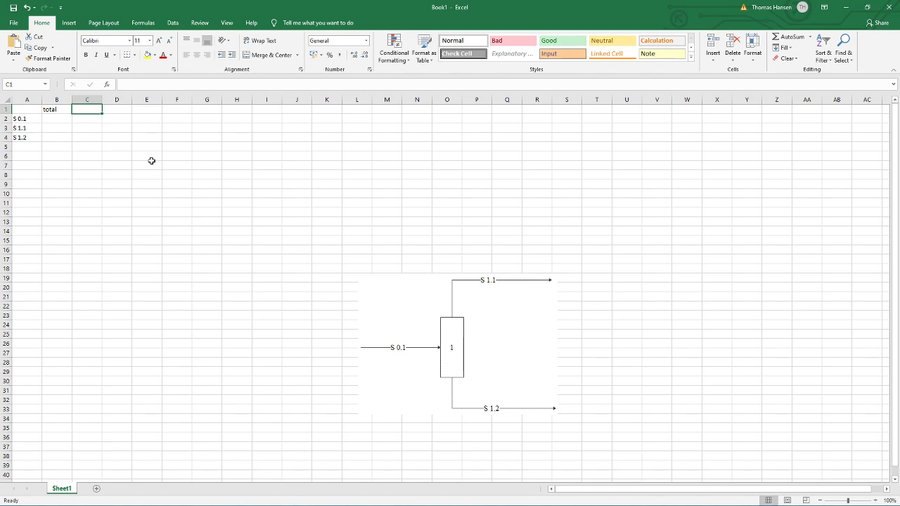
Enter the column headings frac, %B and %T in cells C1 to E1.
{"action": "type", "text": "frac"}
{"action": "key", "text": "Tab"}
{"action": "type", "text": "%"}
{"action": "key", "text": "Escape"}
{"action": "type", "text": "%b"}
{"action": "key", "text": "ctrl+Return"}
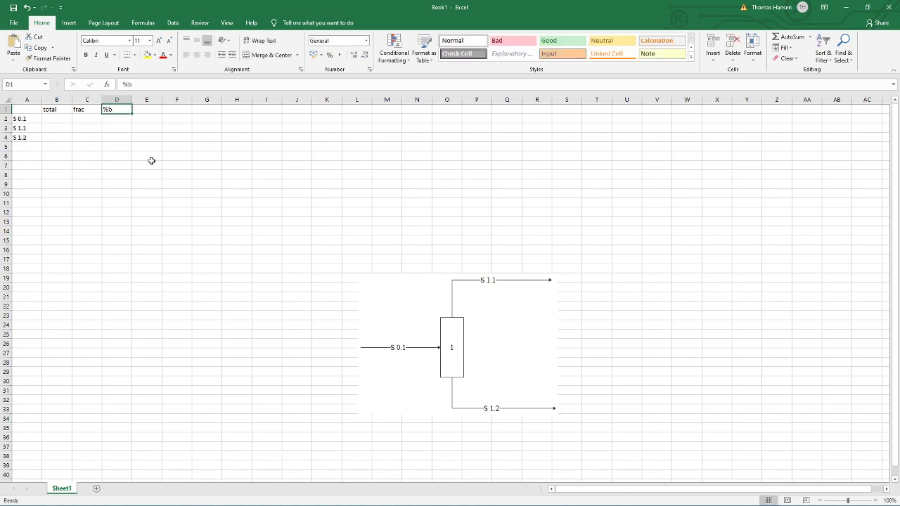
{"action": "type", "text": "%B"}
{"action": "key", "text": "Tab"}
{"action": "type", "text": "%T"}
{"action": "key", "text": "Tab"}
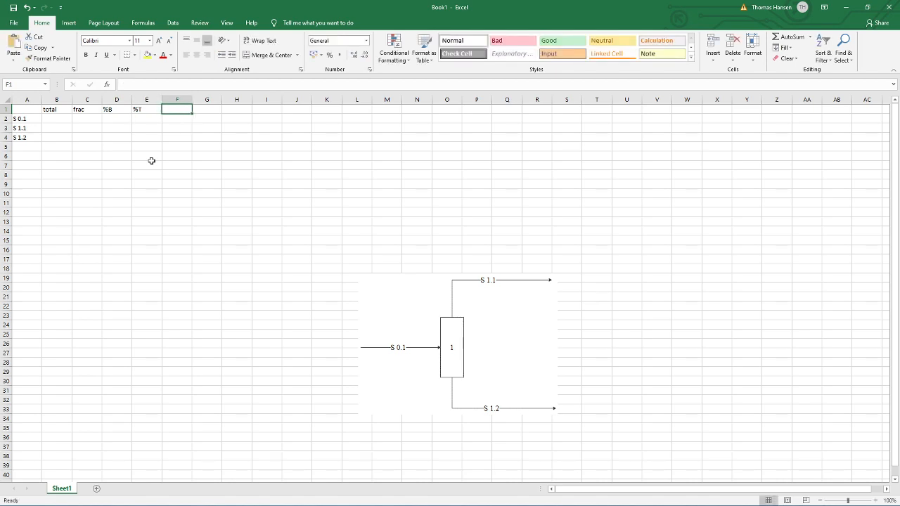
Clear the headings frac, %B and %T from cells C1 to E1.
{"action": "key", "text": "Left"}
{"action": "key", "text": "Left"}
{"action": "key", "text": "Left"}
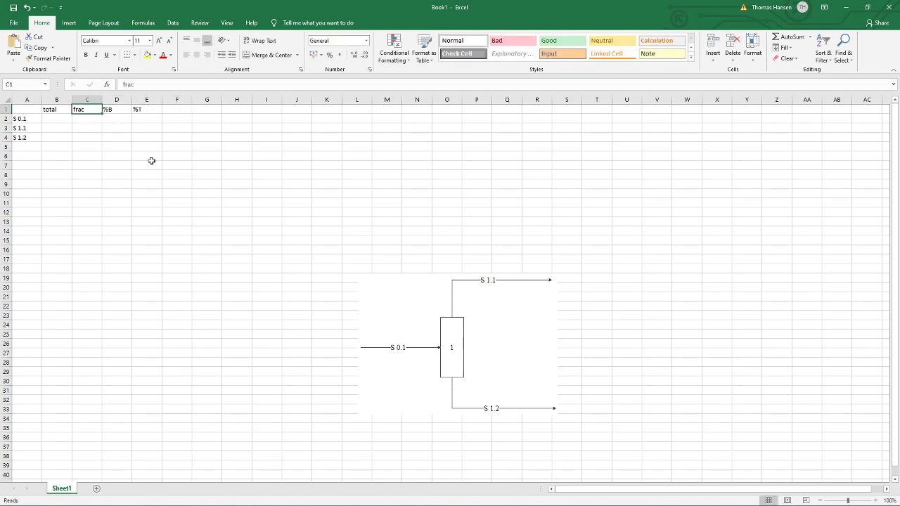
{"action": "key", "text": "shift+Right"}
{"action": "key", "text": "shift+Right"}
{"action": "key", "text": "Delete"}
{"action": "key", "text": "shift+Left"}
{"action": "key", "text": "shift+Left"}
Enter the column headings mass B, mass T, %B, %T and frac in cells C1 to G1.
{"action": "type", "text": "mass B"}
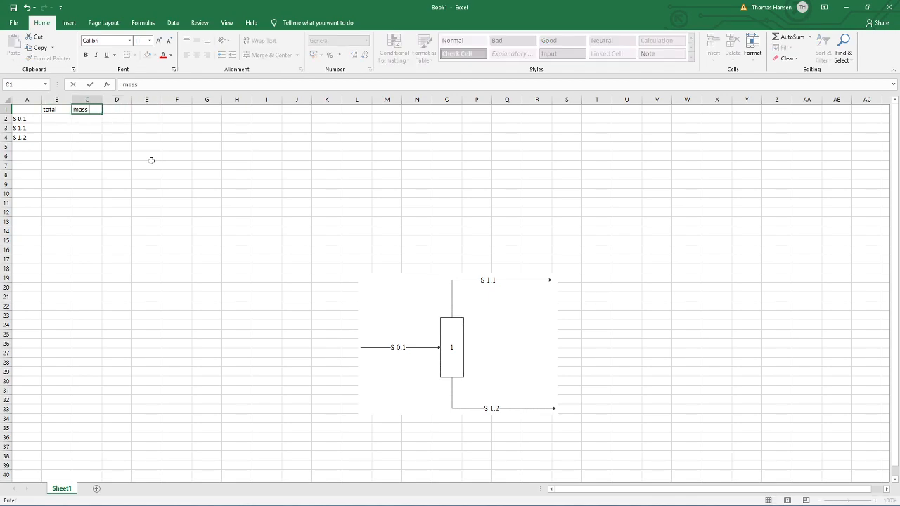
{"action": "key", "text": "Tab"}
{"action": "type", "text": "mass T"}
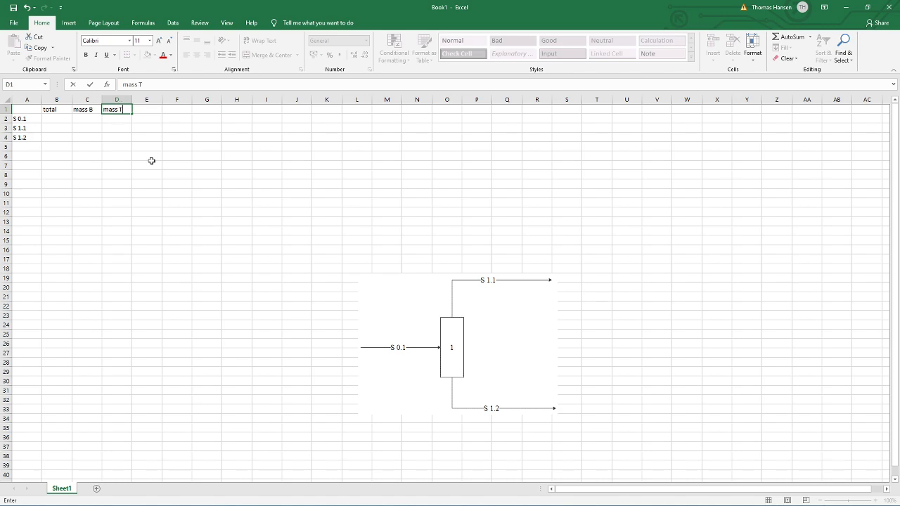
{"action": "key", "text": "Tab"}
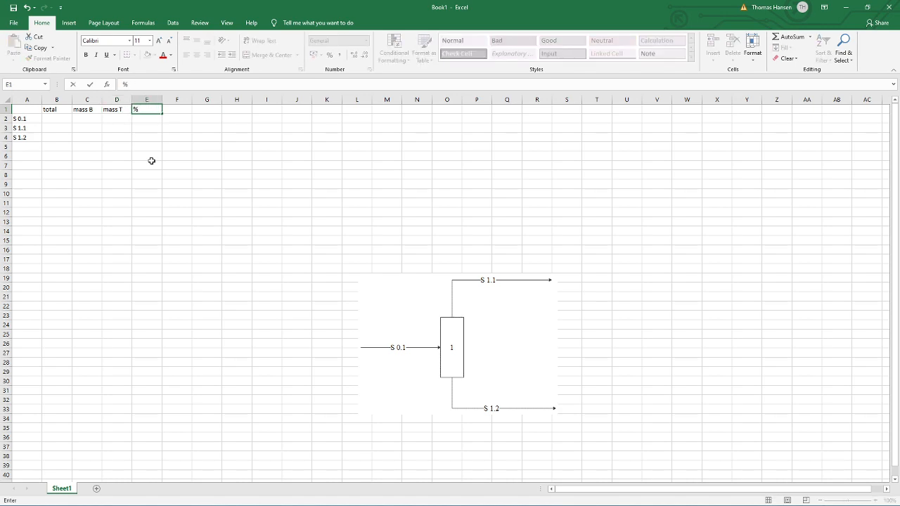
{"action": "type", "text": "B"}
{"action": "key", "text": "Tab"}
{"action": "type", "text": "%T"}
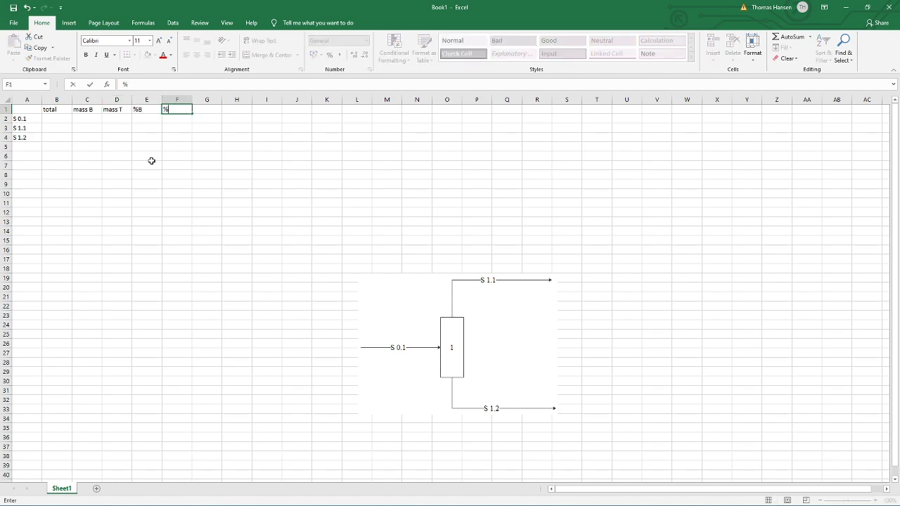
{"action": "key", "text": "Tab"}
{"action": "type", "text": "frac"}
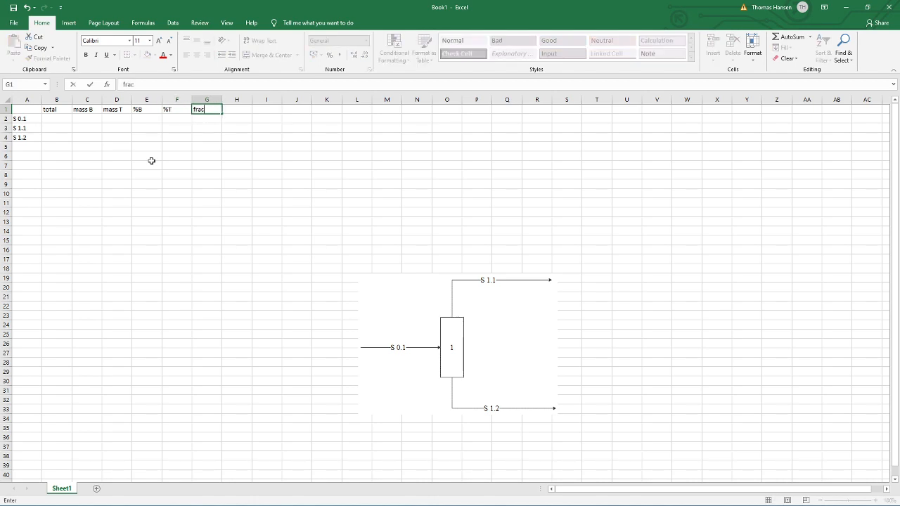
{"action": "key", "text": "Return"}
{"action": "type", "text": "="}
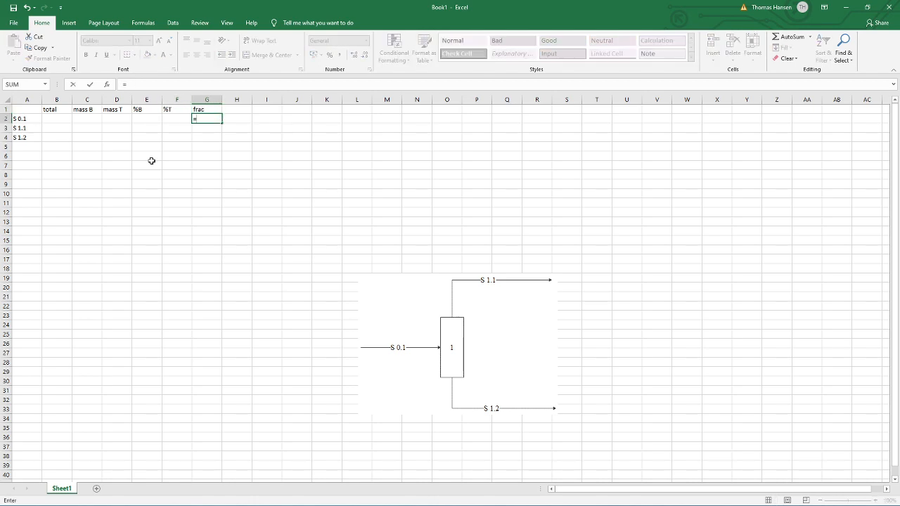
{"action": "key", "text": "Escape"}
{"action": "key", "text": "Up"}
{"action": "key", "text": "Down"}
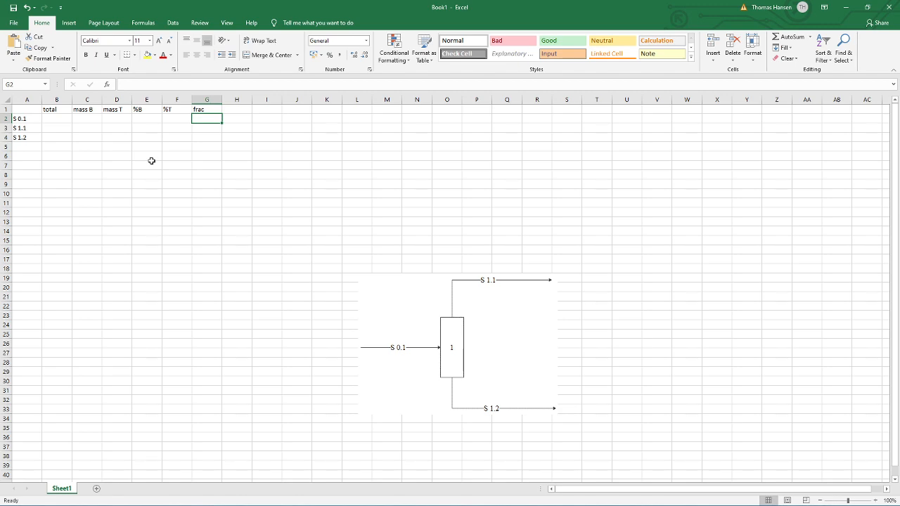
Enter =SUM(E2:F2) in G2 to total the component fractions and fill the formula down to G4.
{"action": "type", "text": "=sum"}
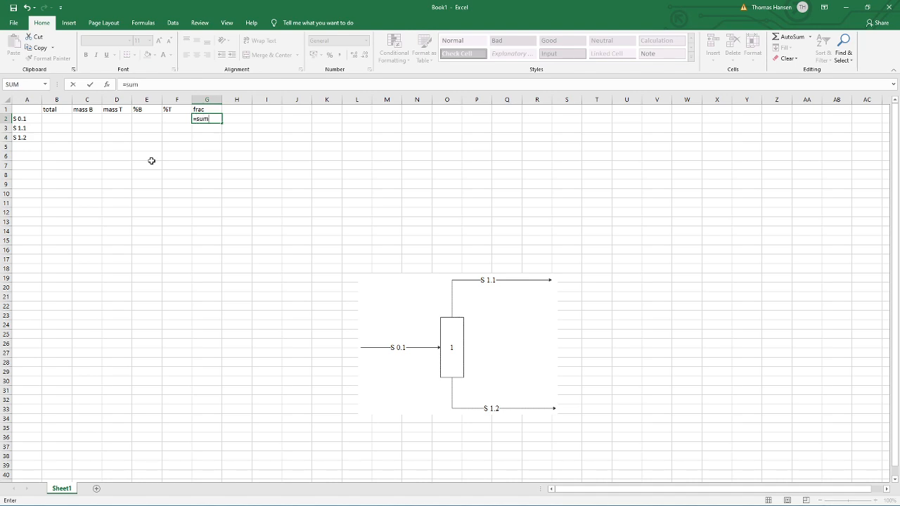
{"action": "type", "text": "("}
{"action": "left_click_drag", "start_coordinate": [172, 119], "coordinate": [150, 117]}
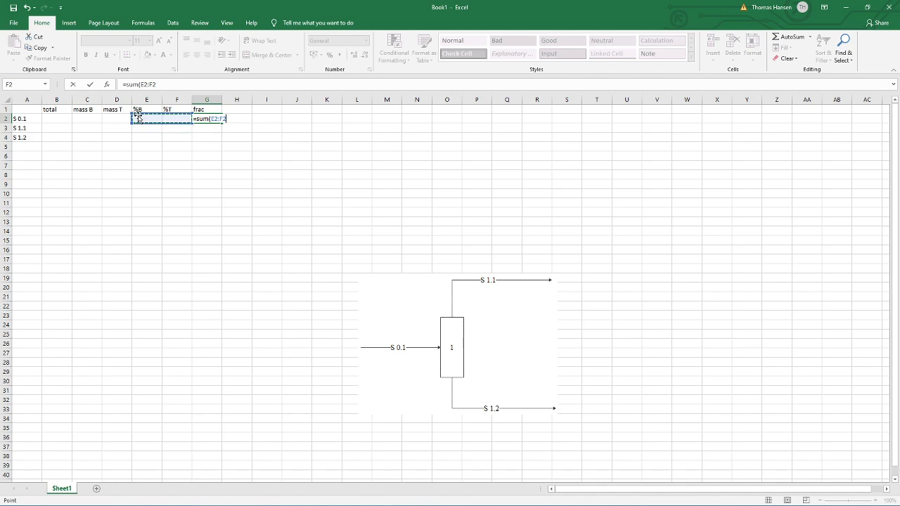
{"action": "type", "text": ")"}
{"action": "key", "text": "ctrl+Return"}
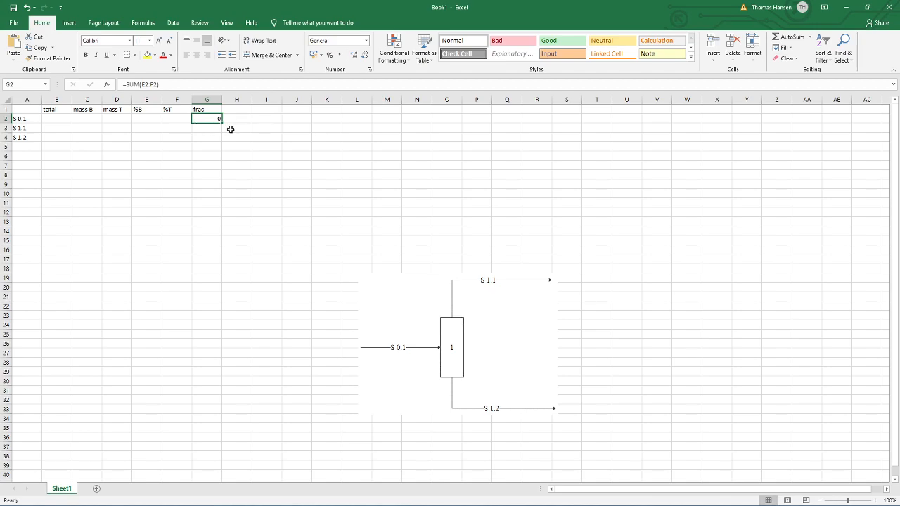
{"action": "left_click_drag", "start_coordinate": [222, 124], "coordinate": [204, 134]}
Check the frac formulas in cells G2 to G4 and the first %B cell they refer to.
{"action": "left_click", "coordinate": [205, 130]}
{"action": "left_click", "coordinate": [205, 119]}
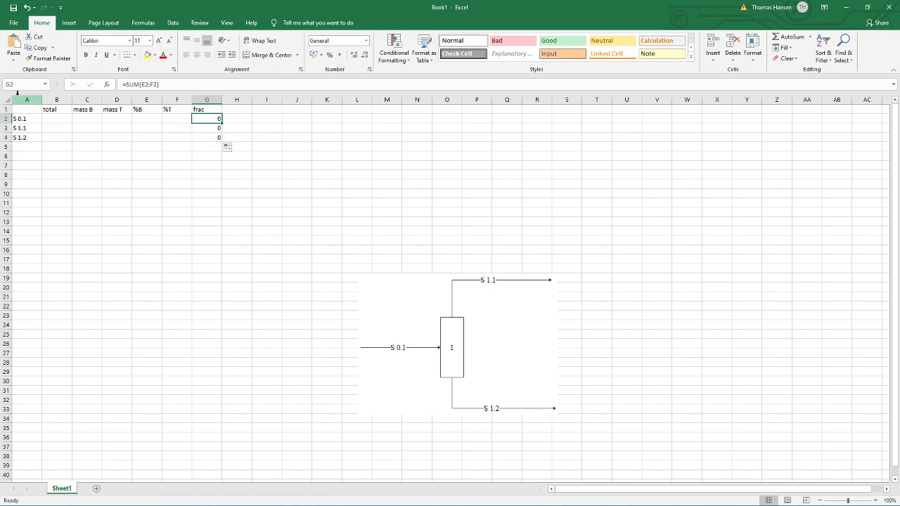
{"action": "key", "text": "Down"}
{"action": "key", "text": "Down"}
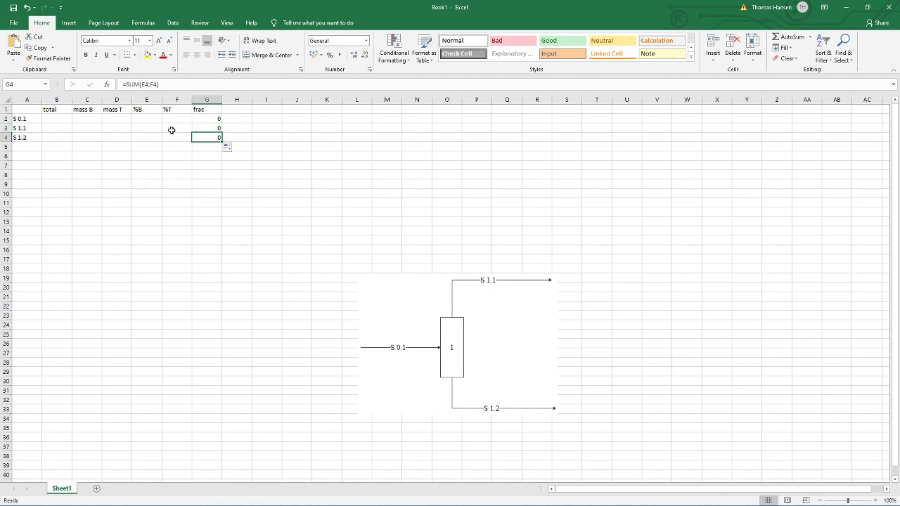
{"action": "left_click", "coordinate": [206, 118]}
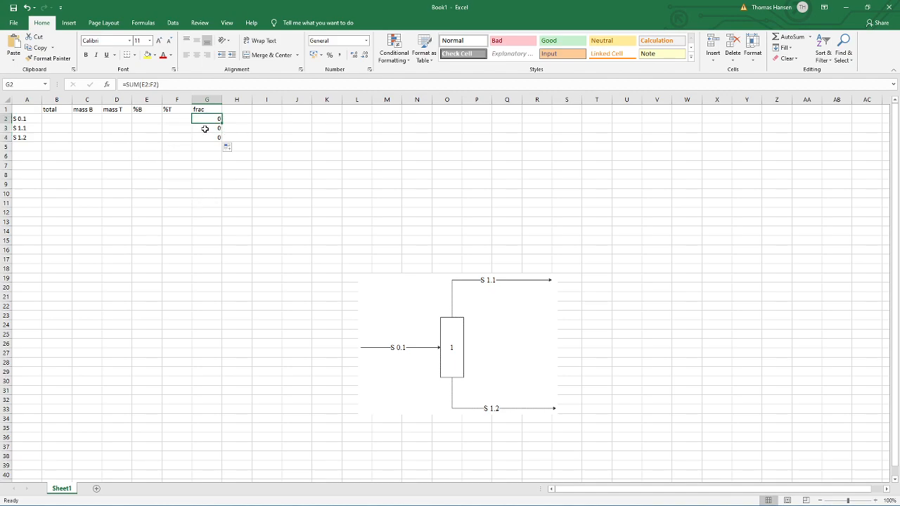
{"action": "left_click", "coordinate": [207, 135]}
{"action": "left_click", "coordinate": [202, 119]}
{"action": "left_click", "coordinate": [148, 119]}
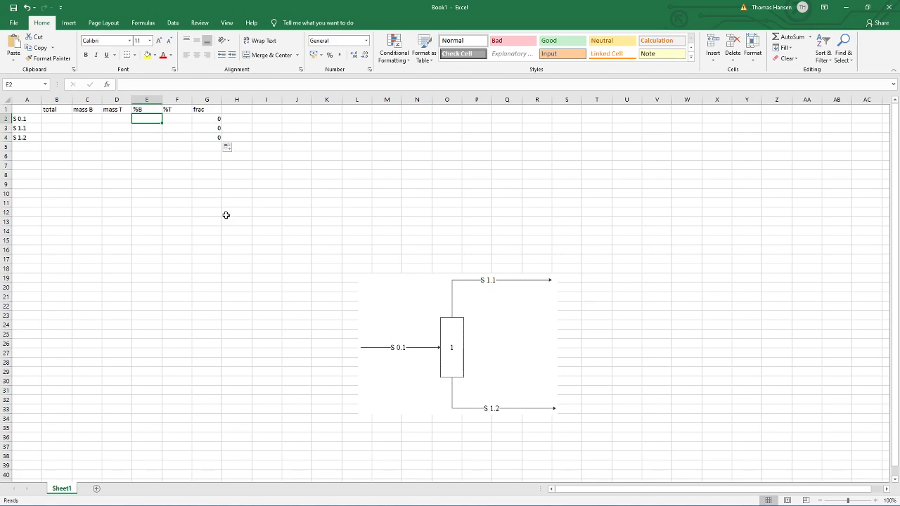
Enter the %B fractions 0.55, 0.85 and 0.106 in cells E2 to E4.
{"action": "type", "text": "0.55"}
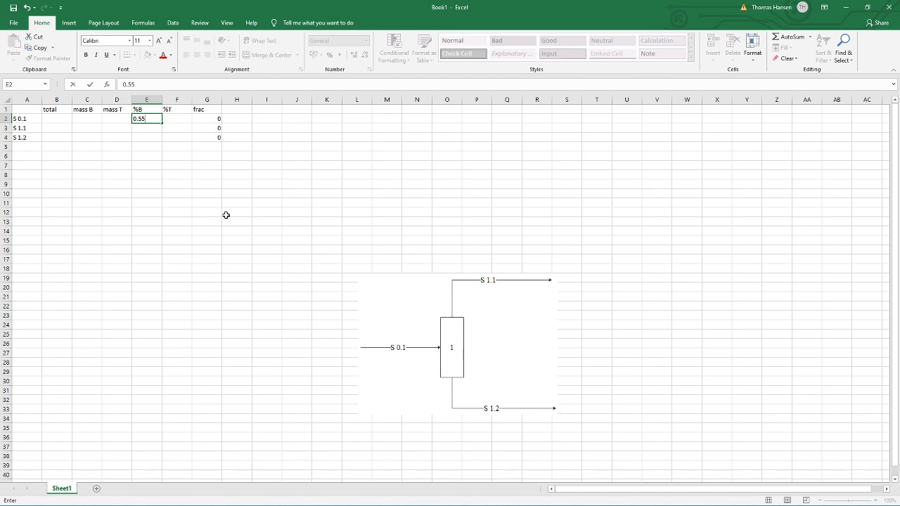
{"action": "key", "text": "Return"}
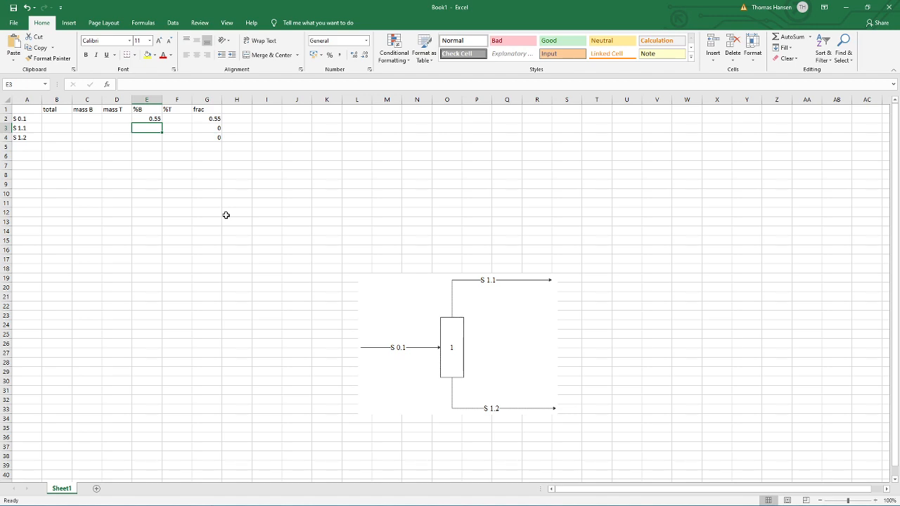
{"action": "type", "text": "0.82"}
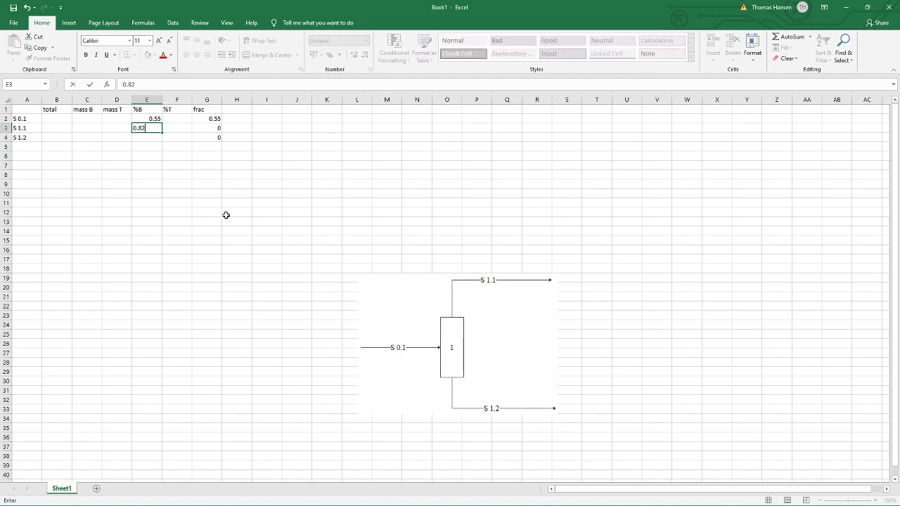
{"action": "key", "text": "BackSpace"}
{"action": "type", "text": "5"}
{"action": "key", "text": "Return"}
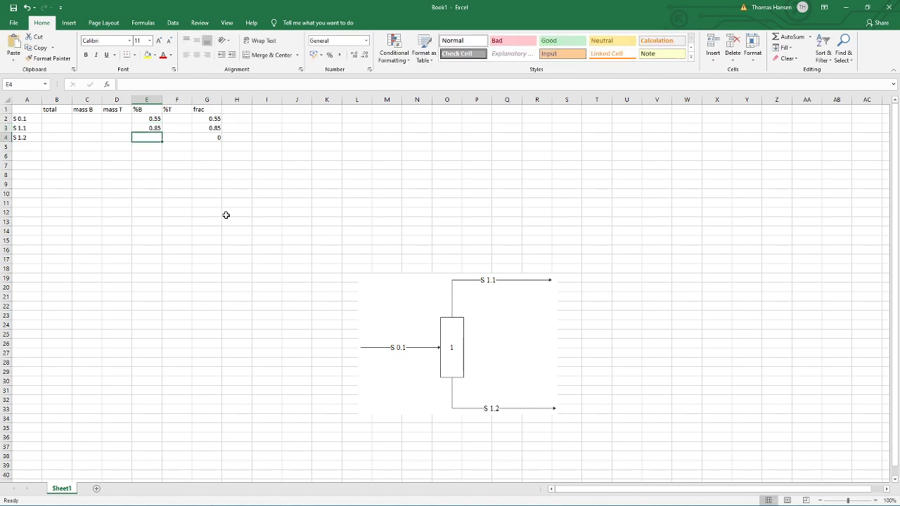
{"action": "type", "text": "0.106"}
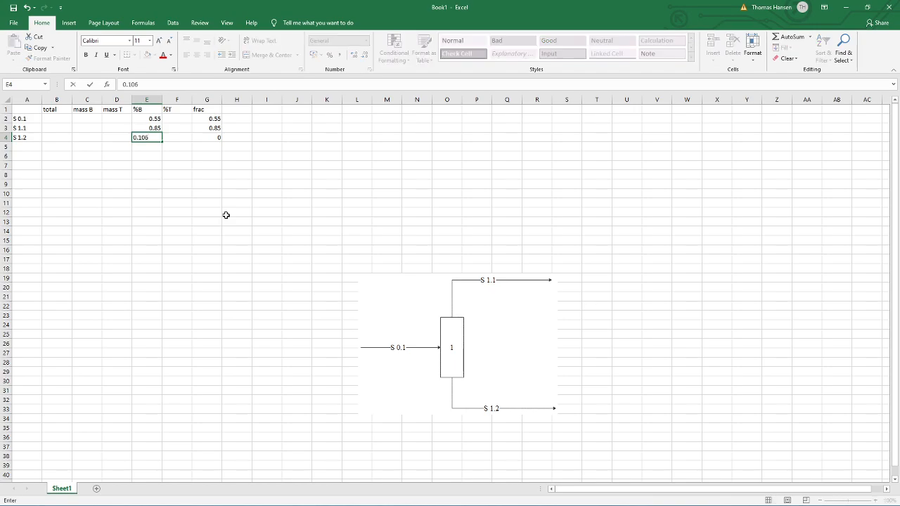
{"action": "key", "text": "Return"}
{"action": "key", "text": "Up"}
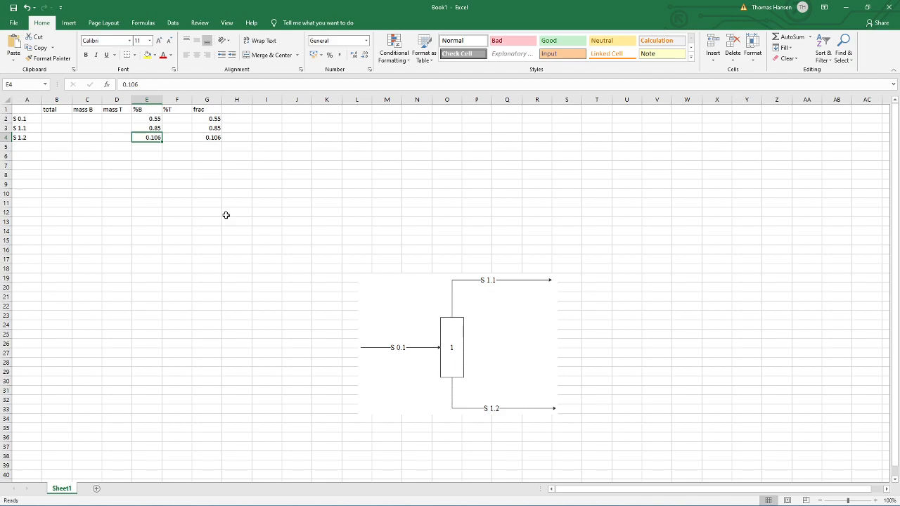
Enter a total of 100 for stream S 0.1 in cell B2.
{"action": "key", "text": "Left"}
{"action": "key", "text": "Left"}
{"action": "key", "text": "Left"}
{"action": "key", "text": "Up"}
{"action": "key", "text": "Up"}
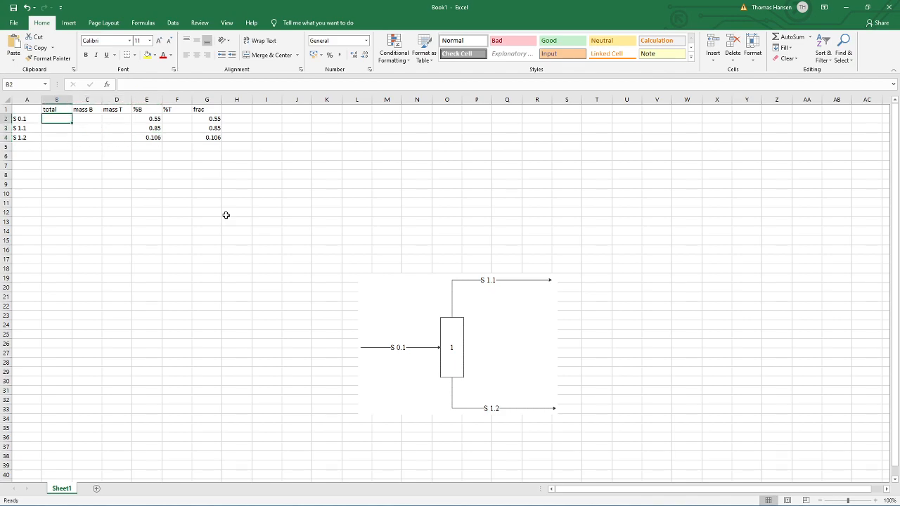
{"action": "type", "text": "100"}
{"action": "key", "text": "Return"}
{"action": "key", "text": "Up"}
Highlight the unknown total cells B3 to B4 and %T cells F2 to F4 with yellow fill.
{"action": "mouse_move", "coordinate": [57, 128]}
{"action": "left_mouse_down"}
{"action": "mouse_move", "coordinate": [120, 132]}
{"action": "mouse_move", "coordinate": [62, 136]}
{"action": "left_mouse_up"}
{"action": "left_click", "coordinate": [147, 55]}
{"action": "left_click", "coordinate": [168, 118]}
{"action": "left_click_drag", "start_coordinate": [168, 118], "coordinate": [176, 135]}
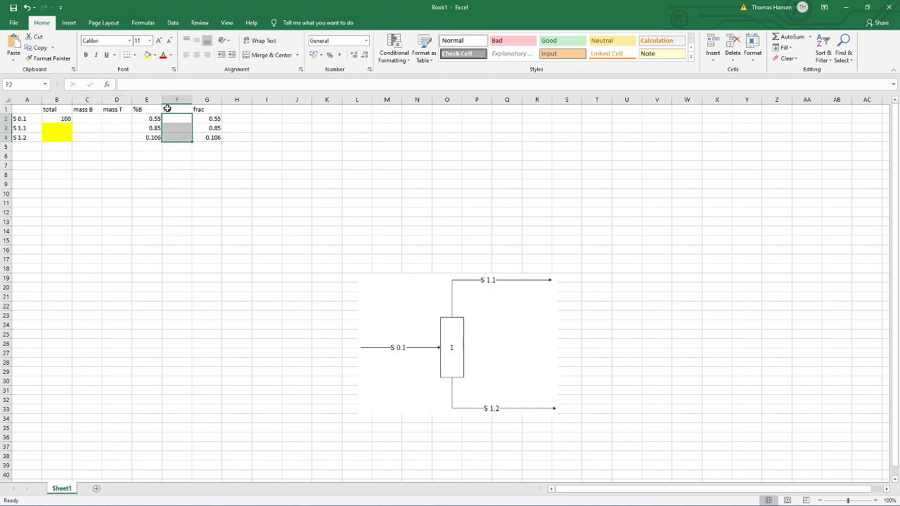
{"action": "left_click", "coordinate": [147, 55]}
{"action": "left_click", "coordinate": [60, 130]}
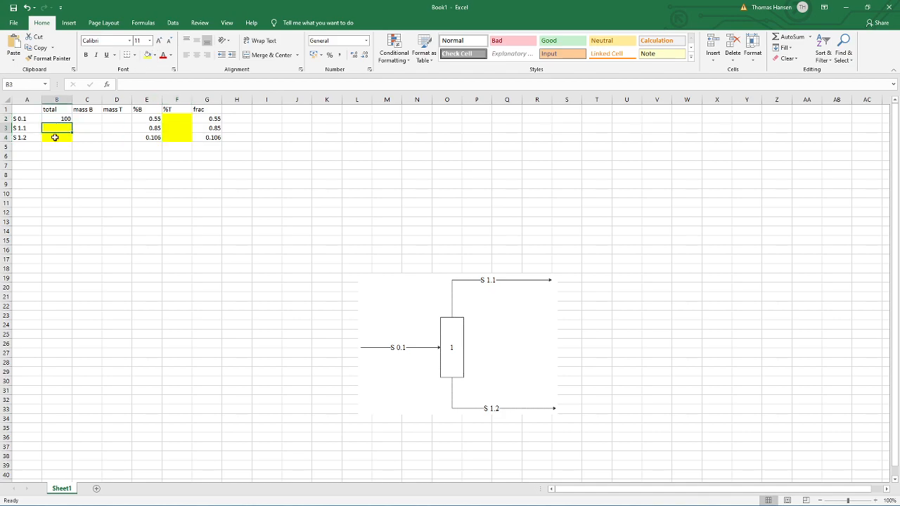
Enter =E2*$B2 in C2 to calculate the mass B of stream S 0.1, keeping column B absolute.
{"action": "left_click", "coordinate": [93, 119]}
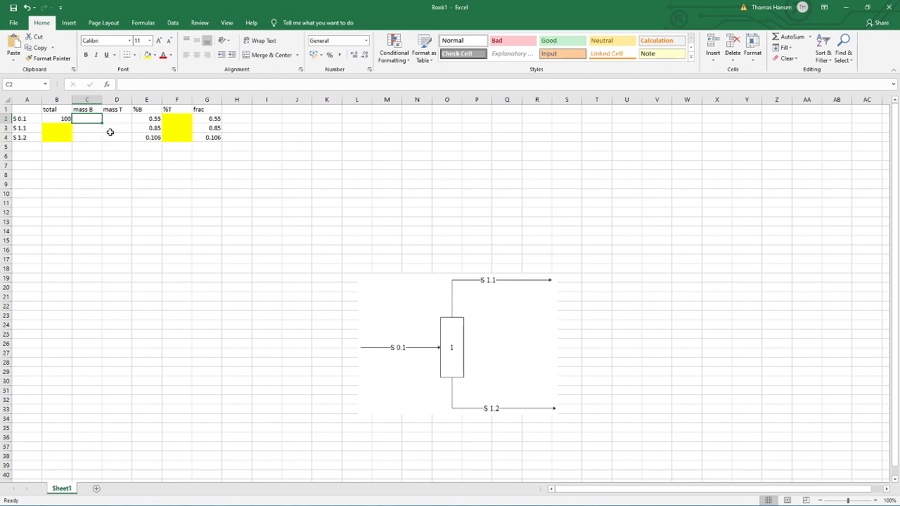
{"action": "left_click", "coordinate": [120, 119]}
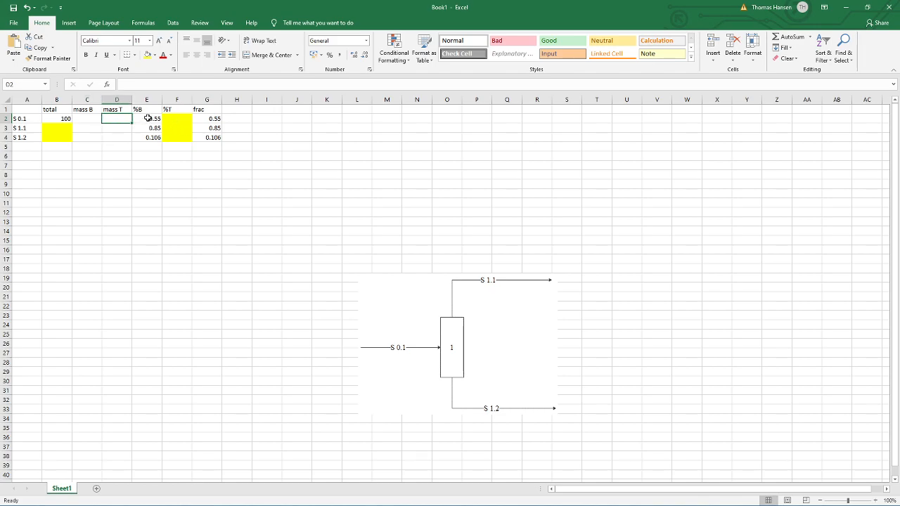
{"action": "left_click", "coordinate": [90, 119]}
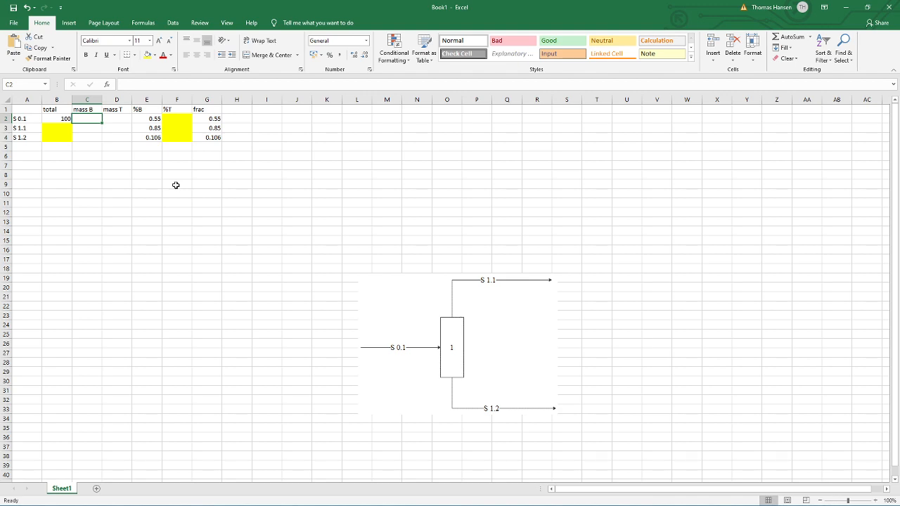
{"action": "type", "text": "="}
{"action": "key", "text": "Right"}
{"action": "key", "text": "Right"}
{"action": "type", "text": "*"}
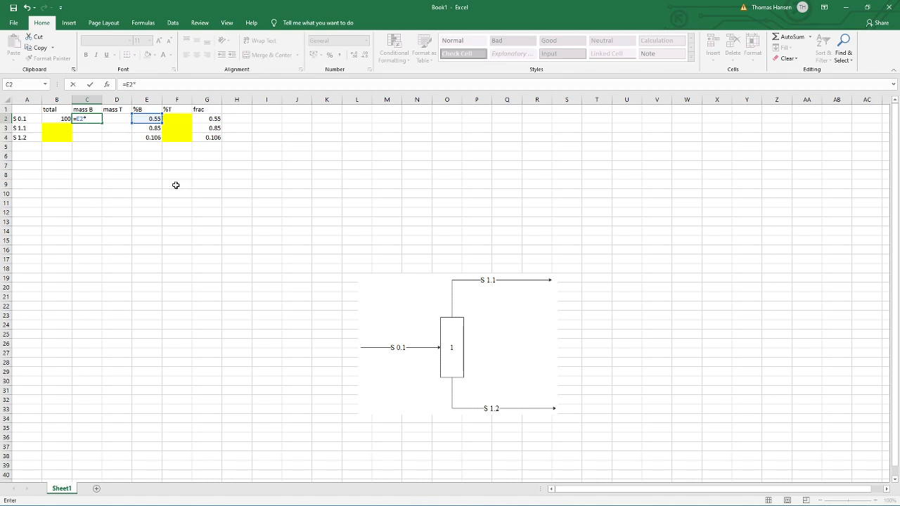
{"action": "key", "text": "Left"}
{"action": "key", "text": "F4"}
{"action": "key", "text": "F4"}
{"action": "key", "text": "F4"}
{"action": "key", "text": "ctrl+Return"}
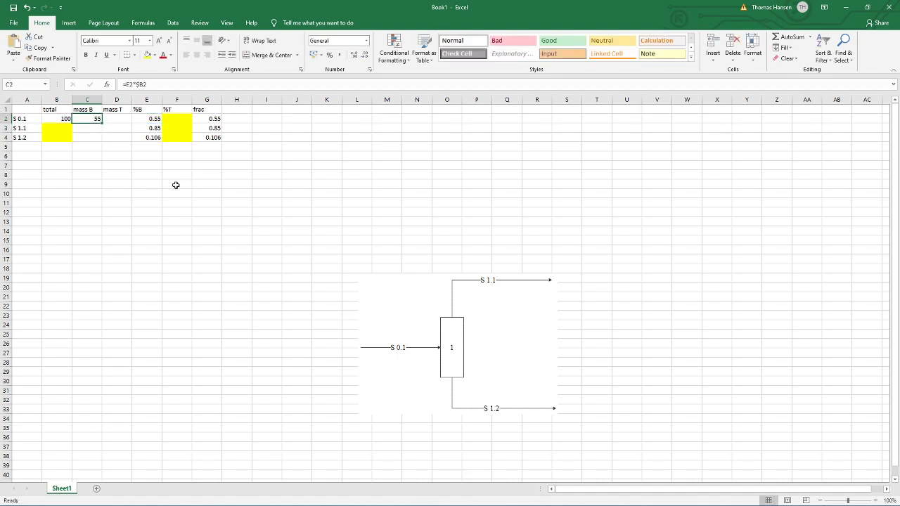
Copy the mass B formula across to D2 and fill both mass formulas down to row 4.
{"action": "left_click_drag", "start_coordinate": [102, 123], "coordinate": [128, 119]}
{"action": "left_click", "coordinate": [121, 119]}
{"action": "left_click", "coordinate": [181, 84]}
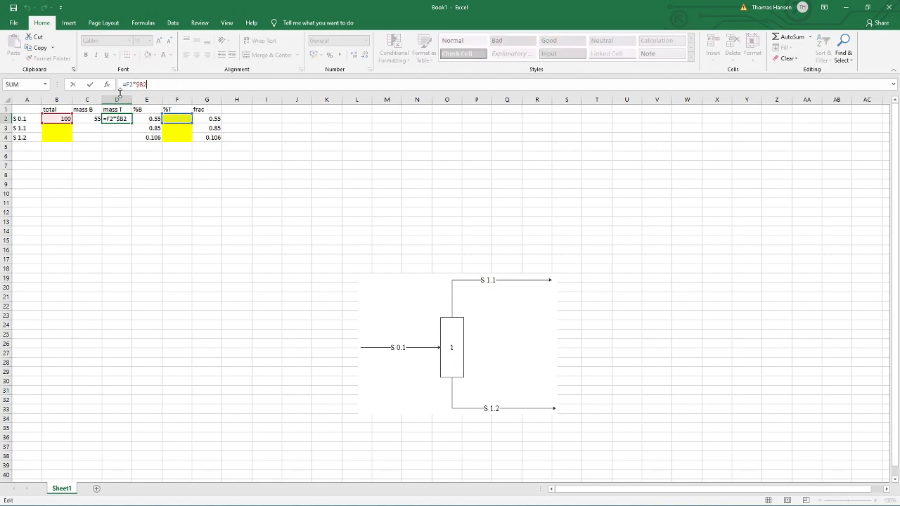
{"action": "key", "text": "ctrl+Return"}
{"action": "left_click", "coordinate": [97, 120]}
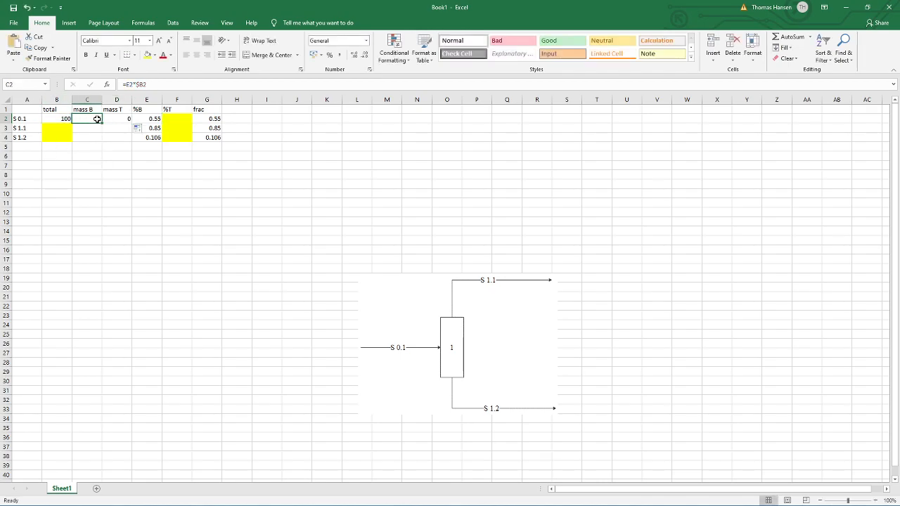
{"action": "key", "text": "shift+Right"}
{"action": "left_click_drag", "start_coordinate": [132, 124], "coordinate": [130, 142]}
Enter =1-E2 in F2 for the %T fraction and fill the formula down to F4.
{"action": "left_click", "coordinate": [182, 121]}
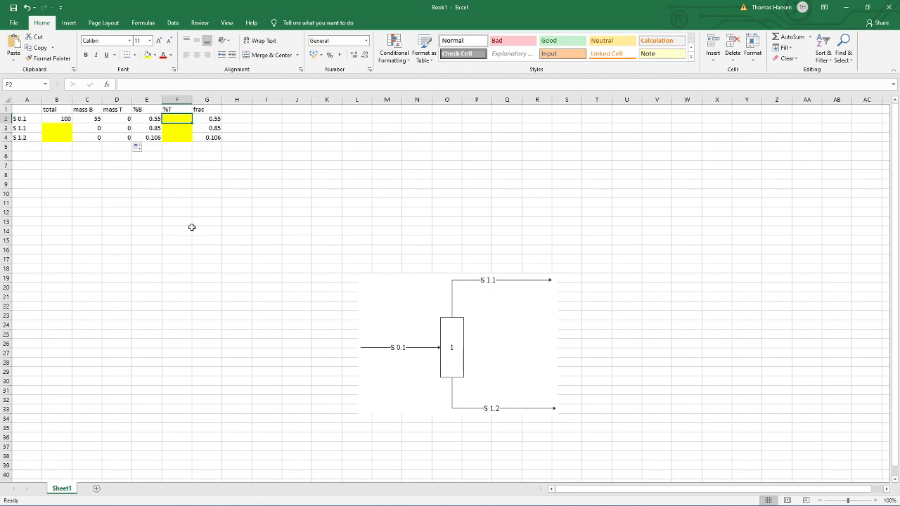
{"action": "key", "text": "Left"}
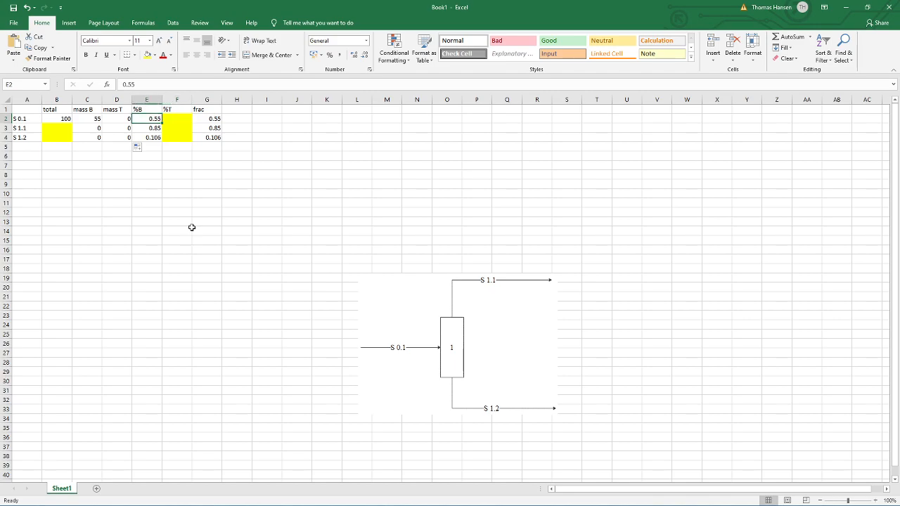
{"action": "key", "text": "Right"}
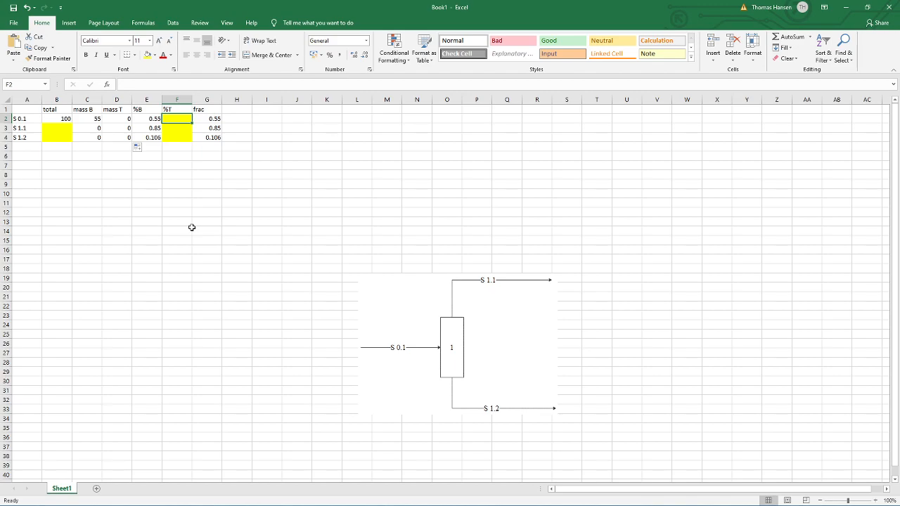
{"action": "key", "text": "Right"}
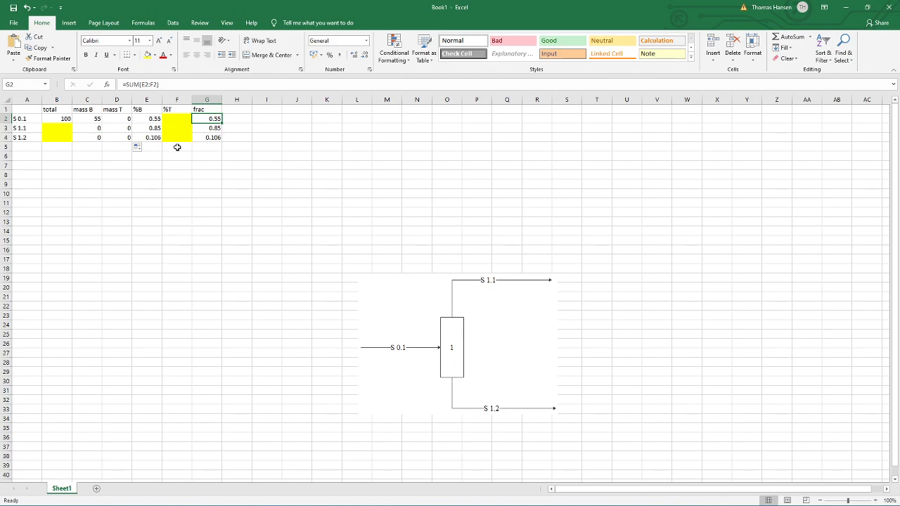
{"action": "left_click", "coordinate": [175, 111]}
{"action": "left_click", "coordinate": [173, 118]}
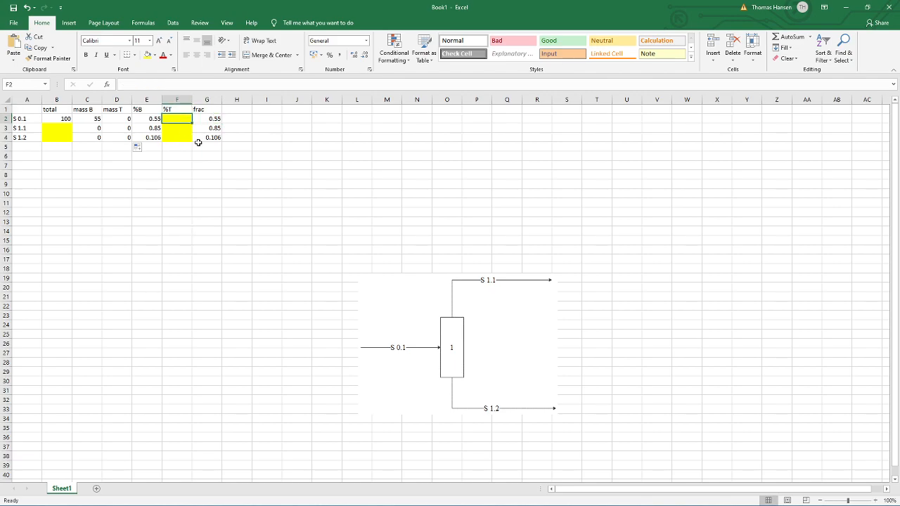
{"action": "type", "text": "=1"}
{"action": "key", "text": "Left"}
{"action": "key", "text": "Right"}
{"action": "type", "text": "=1"}
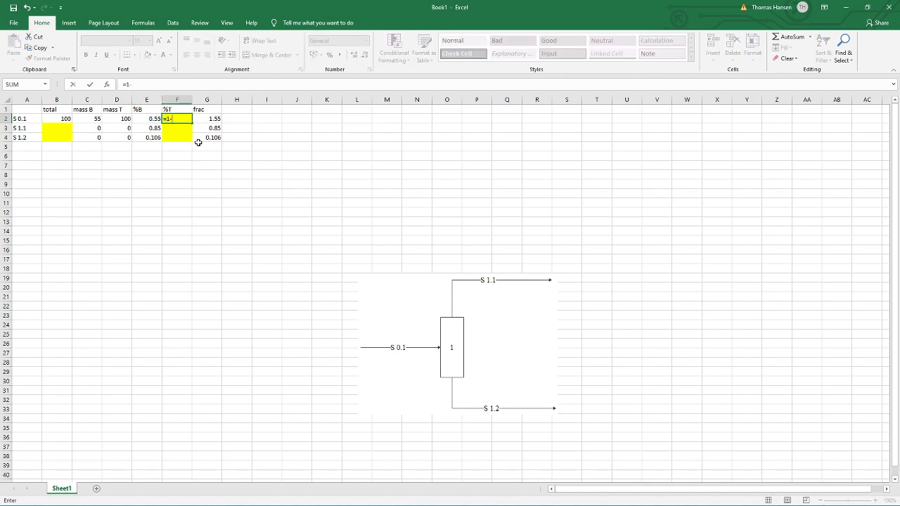
{"action": "type", "text": "-"}
{"action": "key", "text": "Left"}
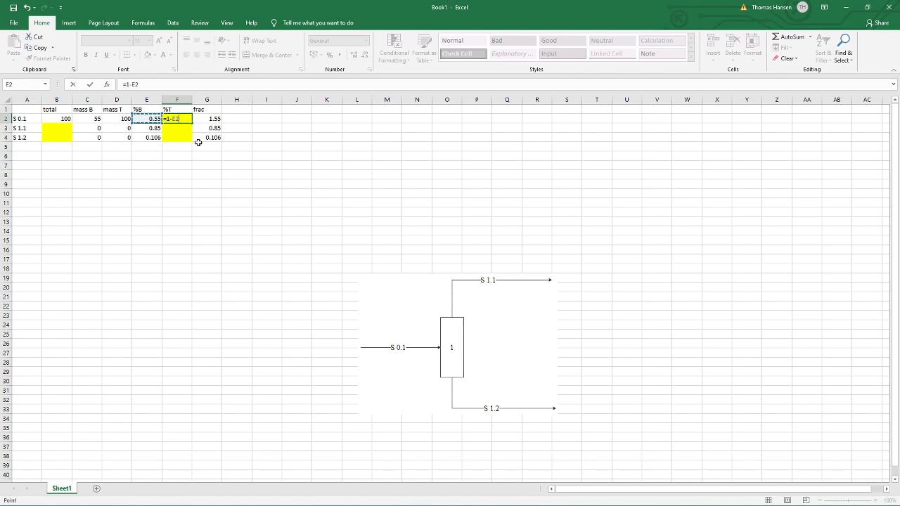
{"action": "key", "text": "Return"}
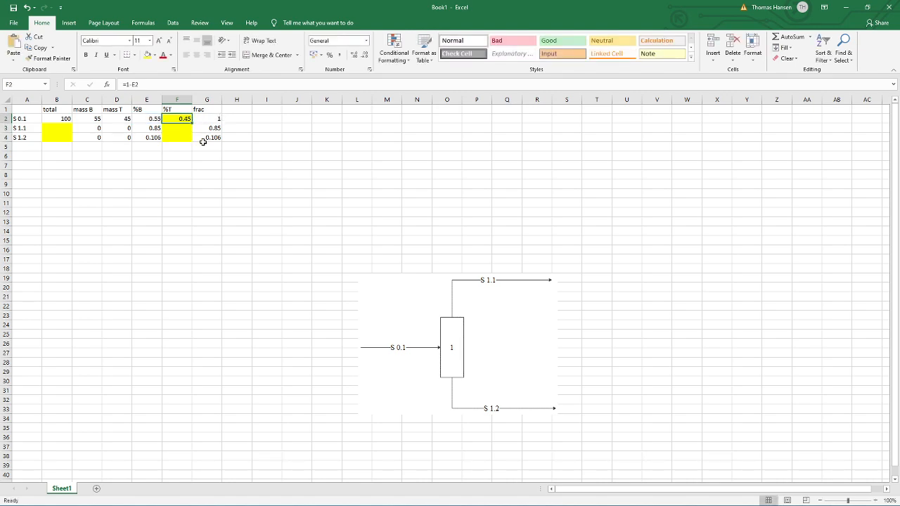
{"action": "left_click_drag", "start_coordinate": [191, 123], "coordinate": [192, 144]}
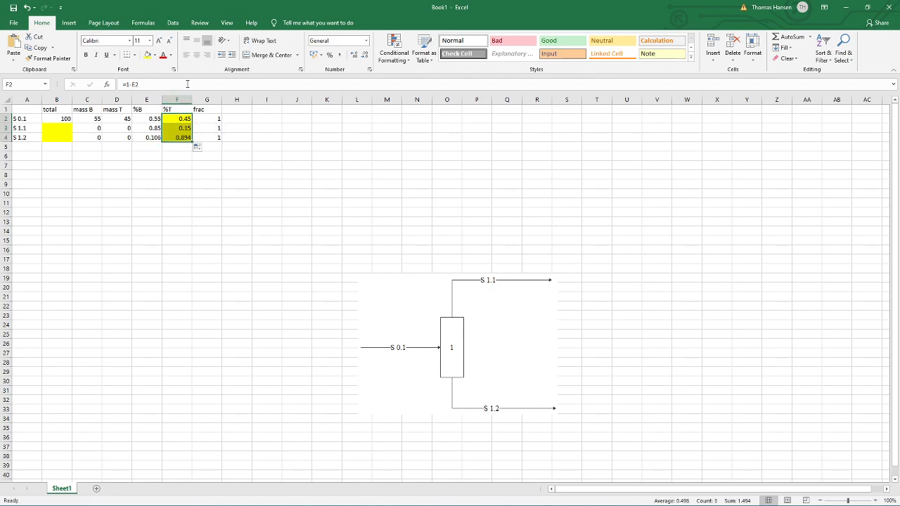
Change the fill of the %T cells F2 to F4 to green and check the formula in F2.
{"action": "left_click", "coordinate": [156, 55]}
{"action": "left_click", "coordinate": [179, 131]}
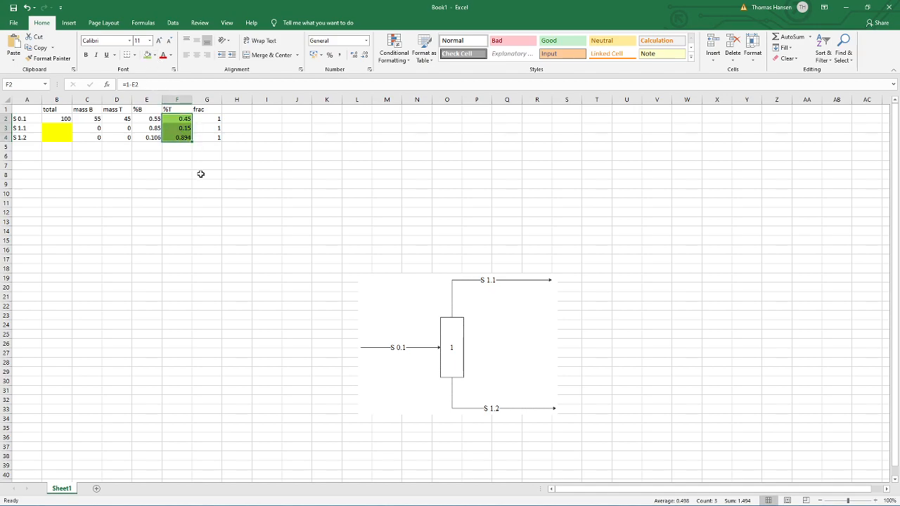
{"action": "left_click", "coordinate": [181, 116]}
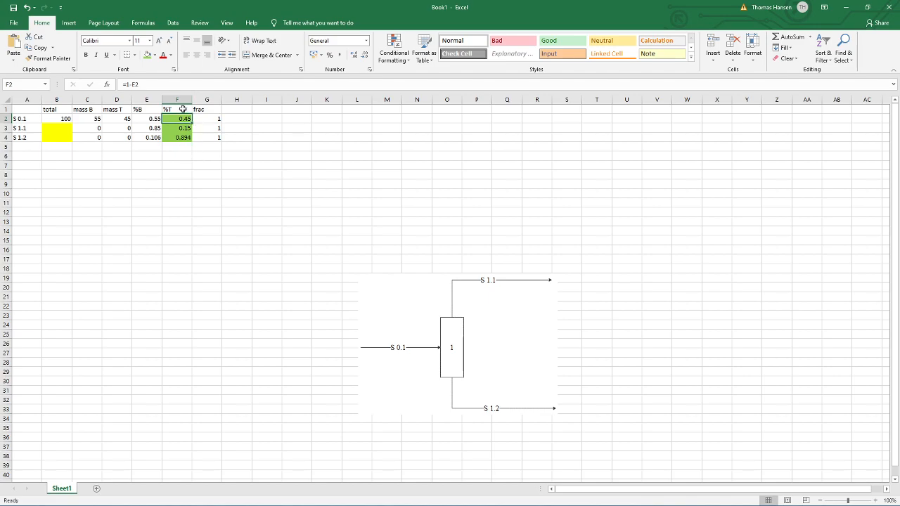
{"action": "left_click", "coordinate": [150, 86]}
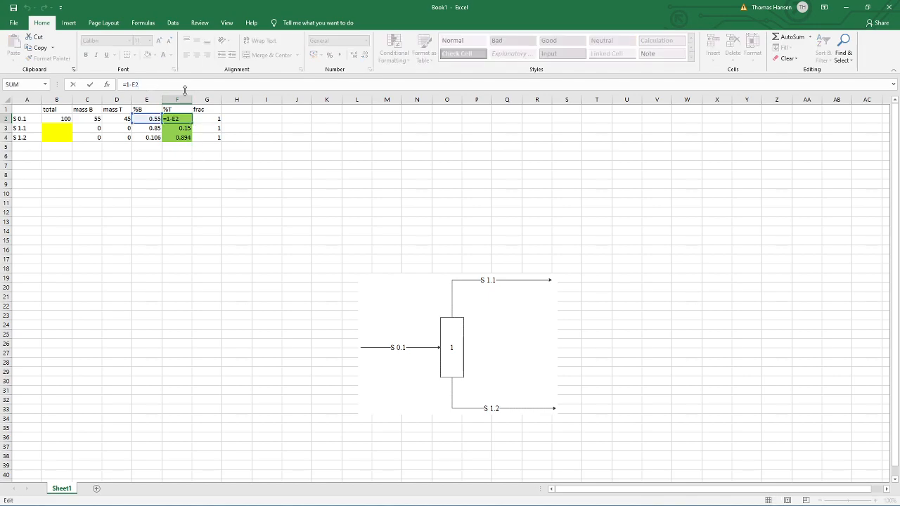
{"action": "key", "text": "ctrl+Return"}
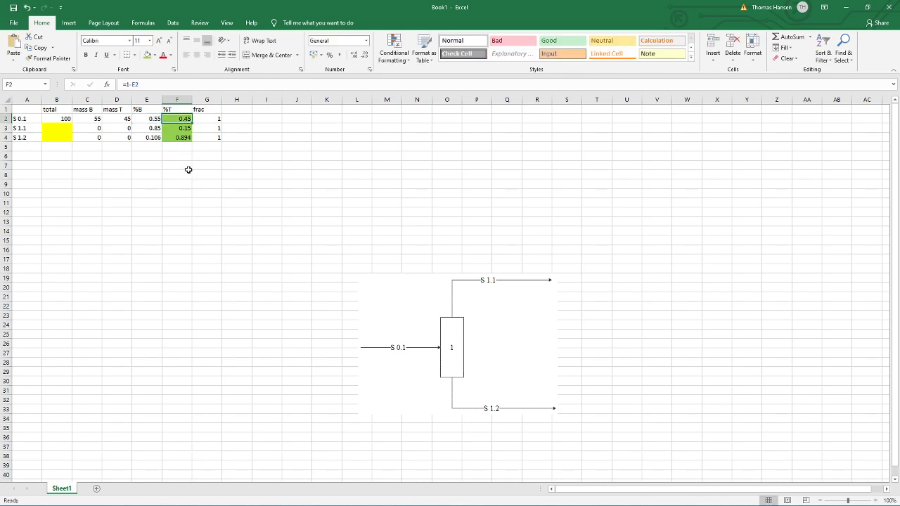
{"action": "left_click", "coordinate": [62, 125]}
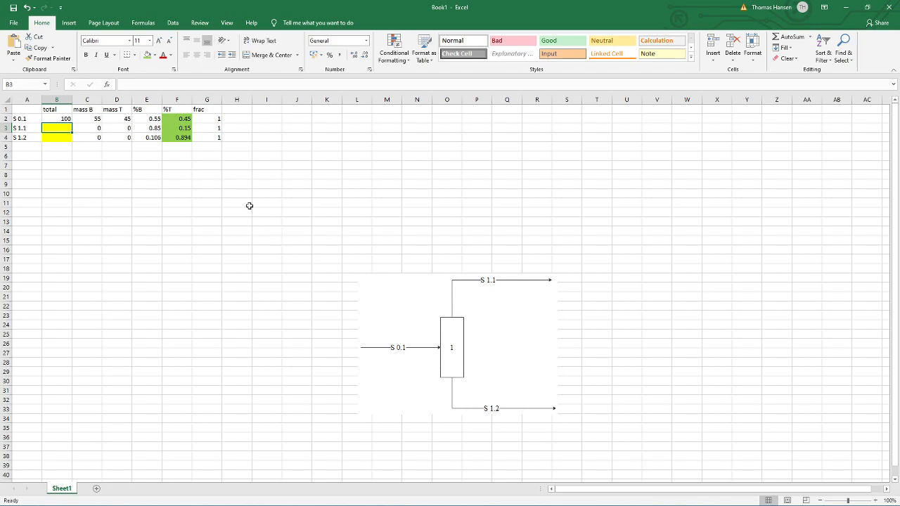
{"action": "key", "text": "alt+Tab"}
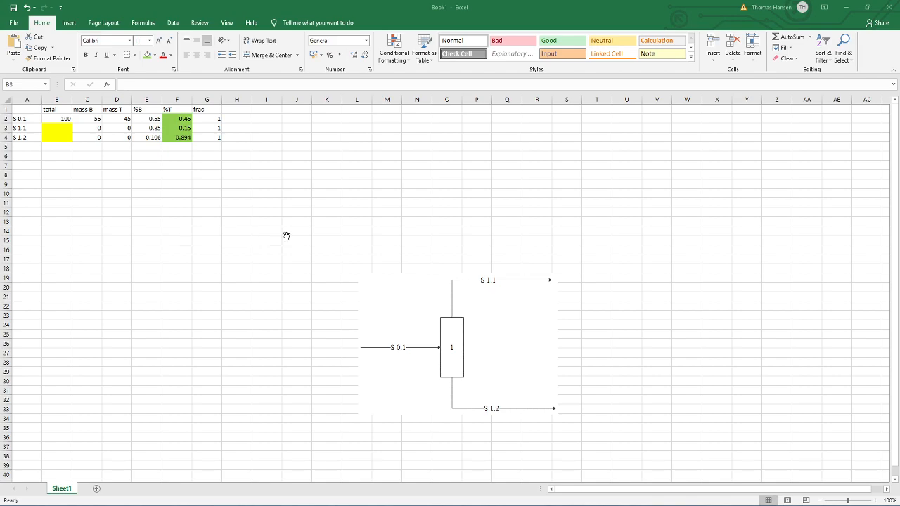
{"action": "left_click", "coordinate": [529, 4]}
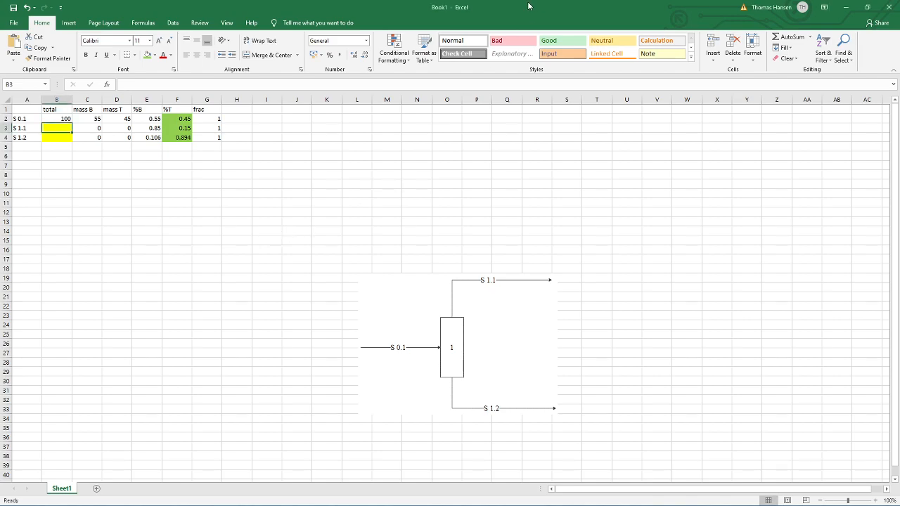
Enter the balance table headers total, B and T in cells K1 to M1.
{"action": "left_click", "coordinate": [298, 117]}
{"action": "key", "text": "Up"}
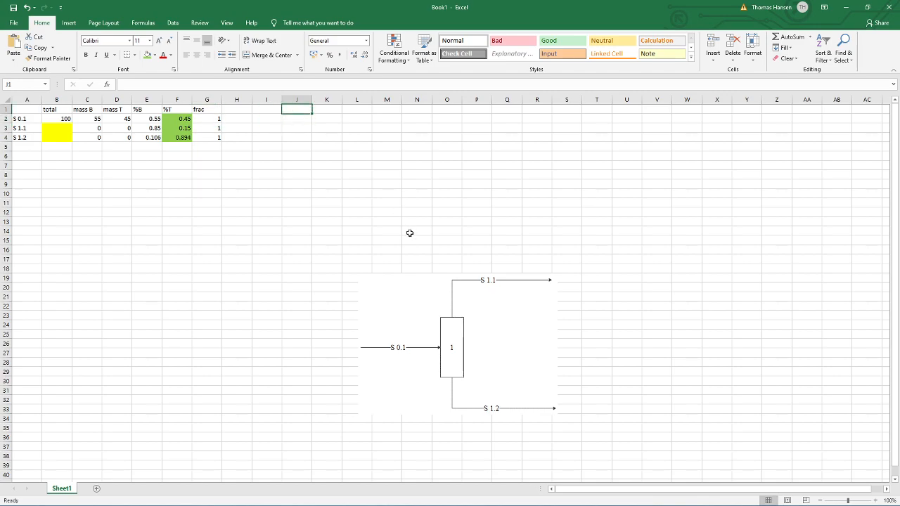
{"action": "key", "text": "Right"}
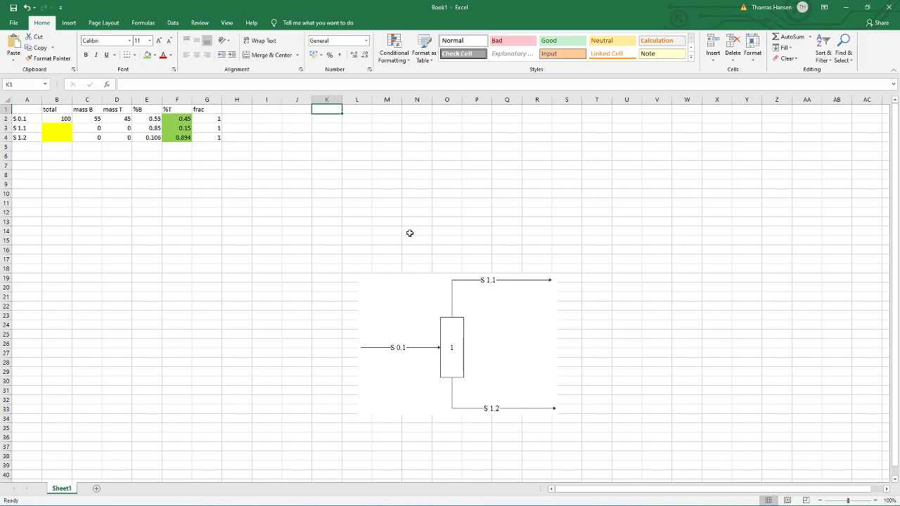
{"action": "type", "text": "total"}
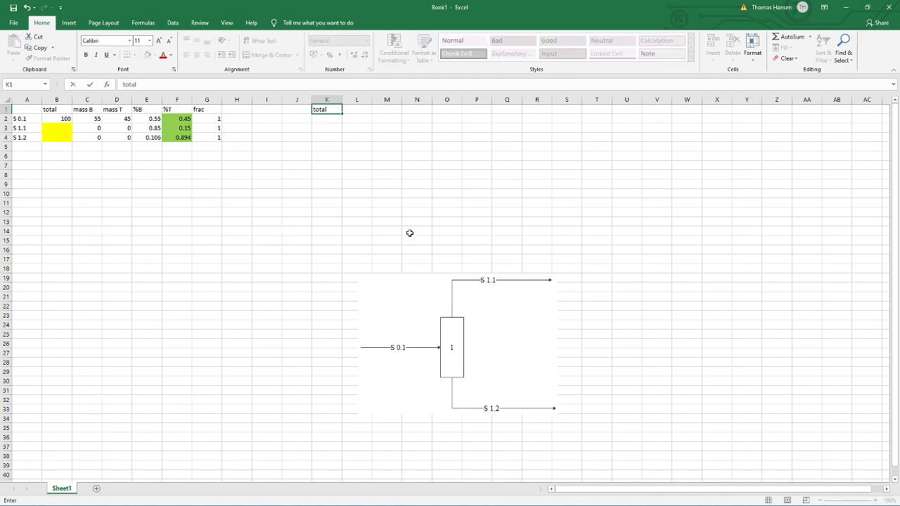
{"action": "key", "text": "Tab"}
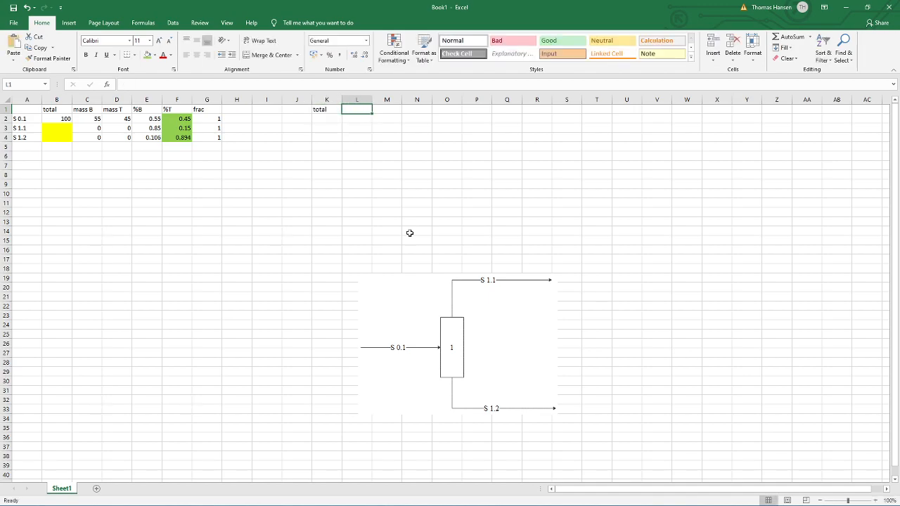
{"action": "type", "text": "B"}
{"action": "key", "text": "Tab"}
{"action": "type", "text": "T"}
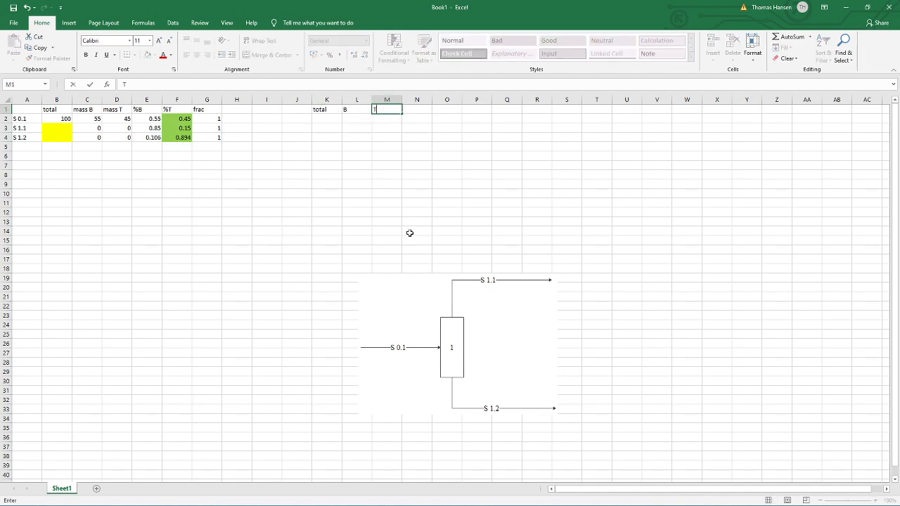
{"action": "key", "text": "Return"}
Label the balance table rows with 1 in J2 and total in J3.
{"action": "key", "text": "Left"}
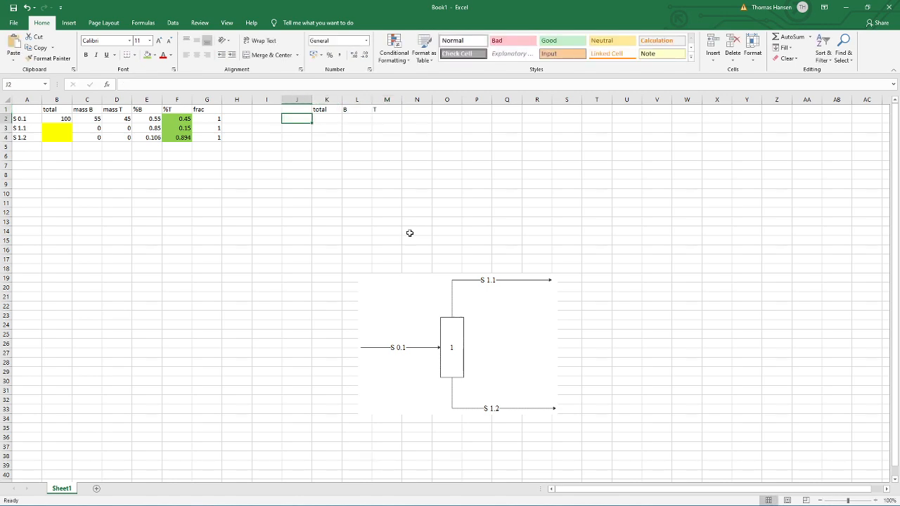
{"action": "type", "text": "1"}
{"action": "key", "text": "Return"}
{"action": "type", "text": "total"}
{"action": "key", "text": "Tab"}
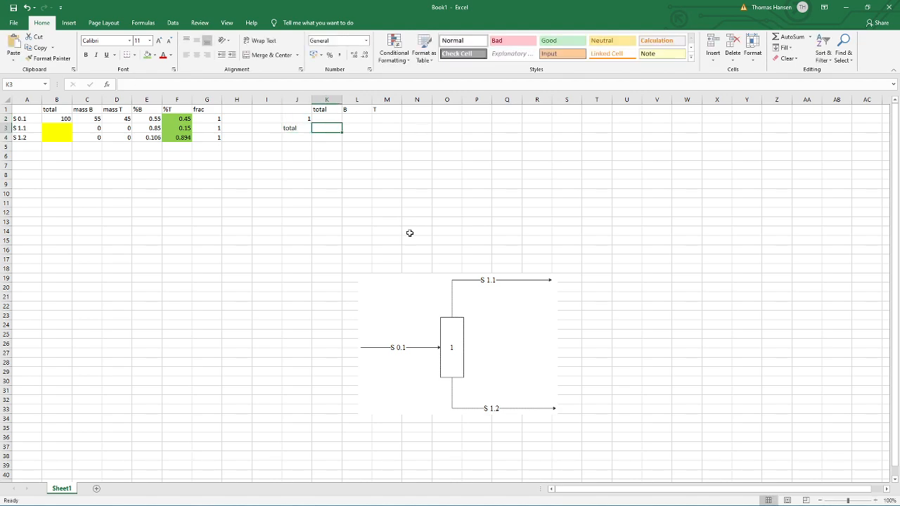
Enter =B2-(B3+B4) in K2 as the total mass balance around unit 1.
{"action": "key", "text": "Up"}
{"action": "type", "text": "="}
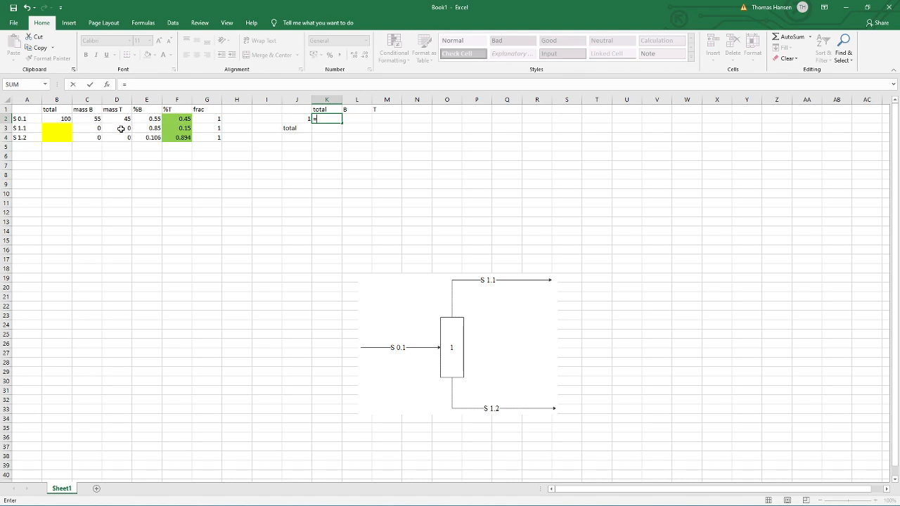
{"action": "left_click", "coordinate": [53, 118]}
{"action": "type", "text": "-("}
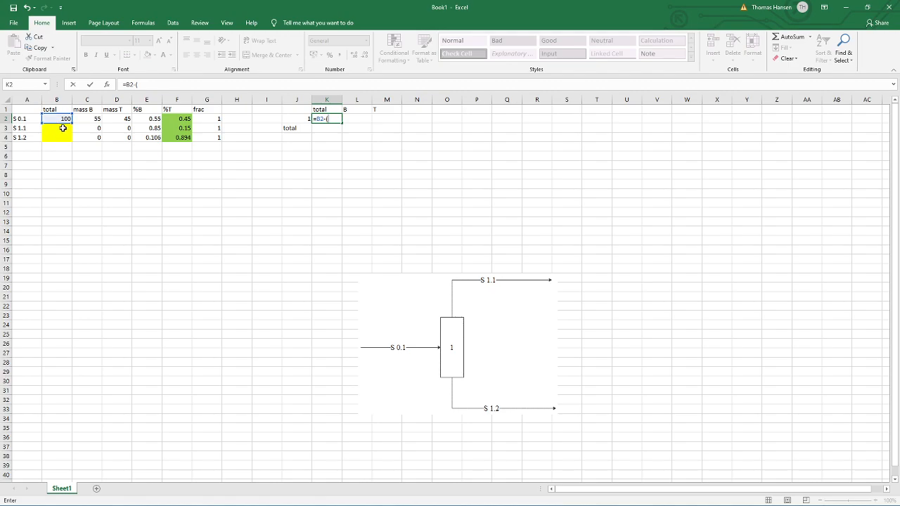
{"action": "left_click", "coordinate": [62, 128]}
{"action": "type", "text": "+"}
{"action": "left_click", "coordinate": [65, 136]}
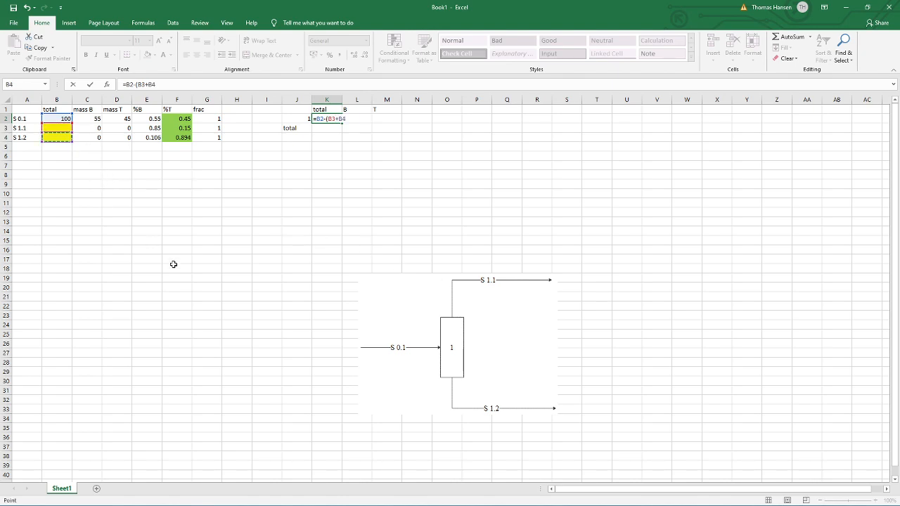
{"action": "type", "text": ")"}
{"action": "key", "text": "ctrl+Return"}
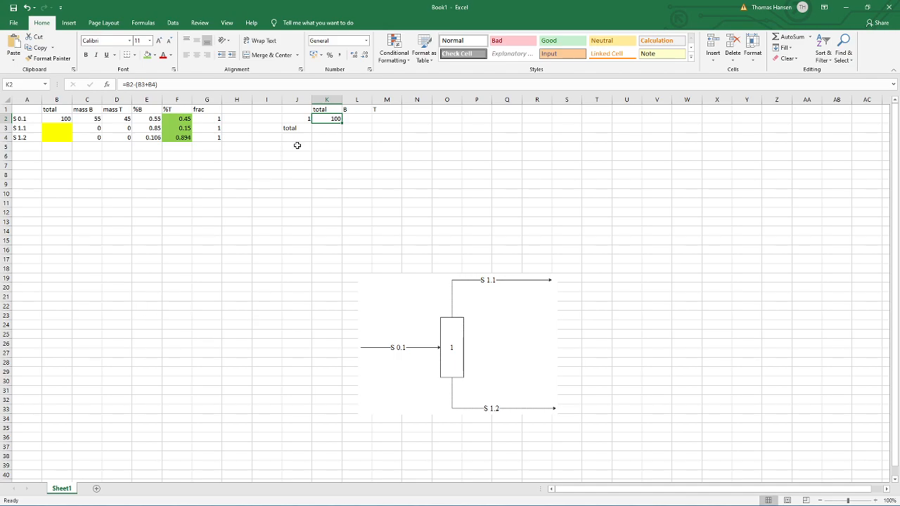
Copy the balance formula from K2 across to L2 and M2 and check the references in L2.
{"action": "left_click", "coordinate": [190, 82]}
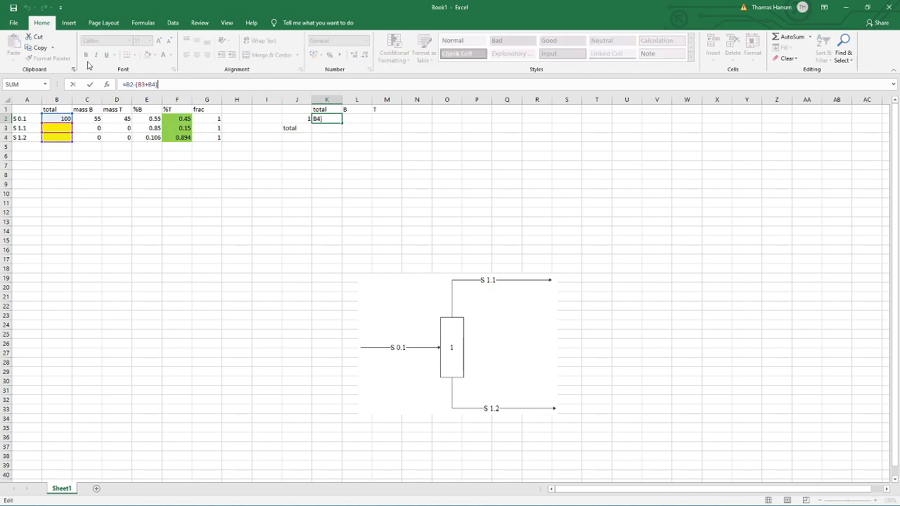
{"action": "key", "text": "Escape"}
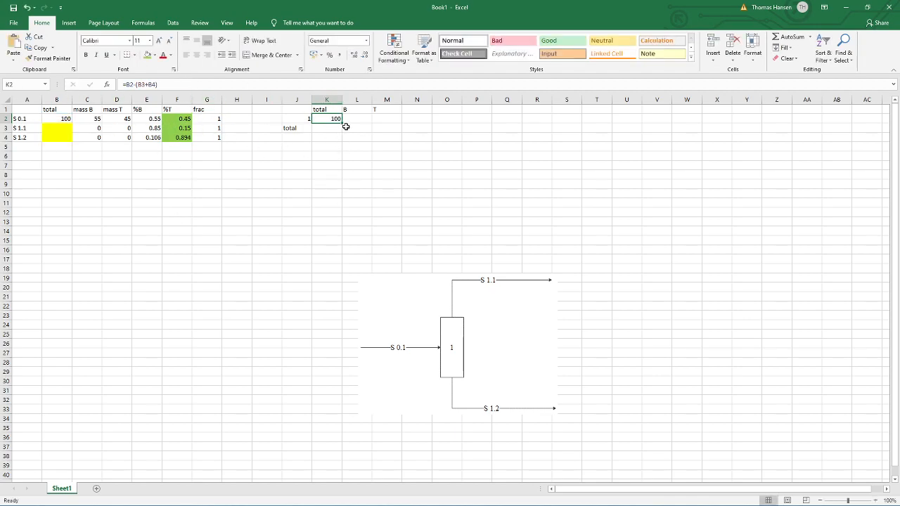
{"action": "left_click_drag", "start_coordinate": [342, 123], "coordinate": [391, 122]}
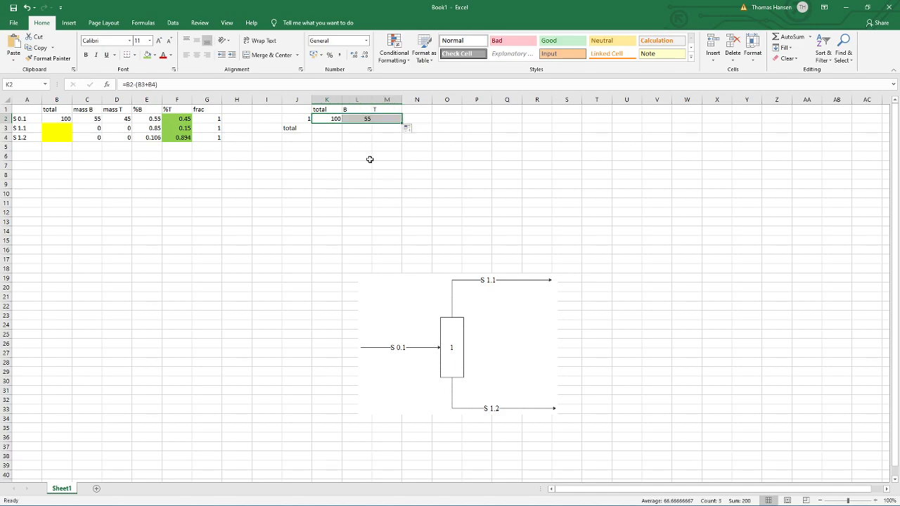
{"action": "left_click", "coordinate": [357, 118]}
{"action": "key", "text": "F2"}
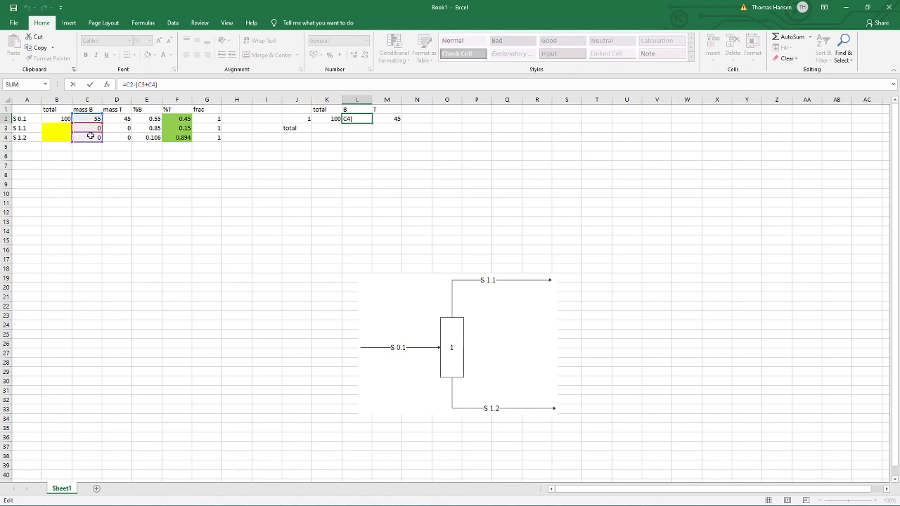
{"action": "key", "text": "Escape"}
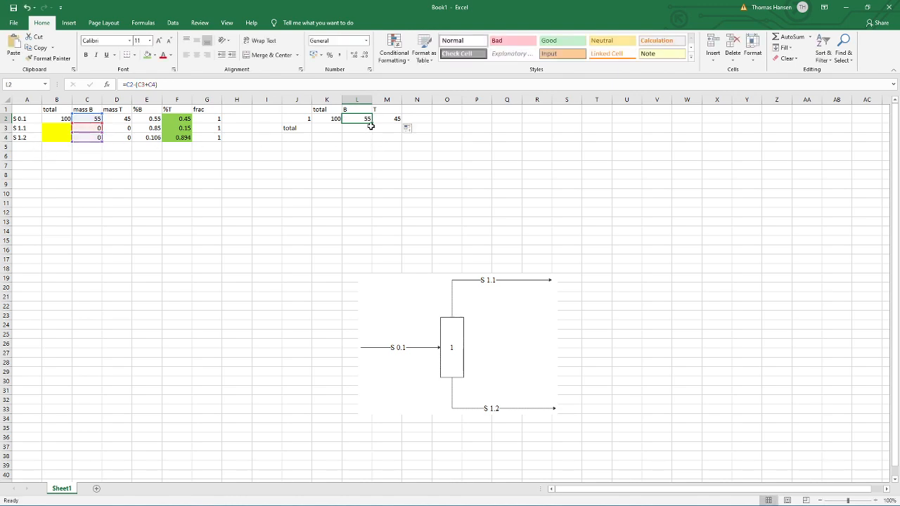
Go over the total, B and T balances and remove the total row label from J3.
{"action": "left_click_drag", "start_coordinate": [331, 118], "coordinate": [380, 120]}
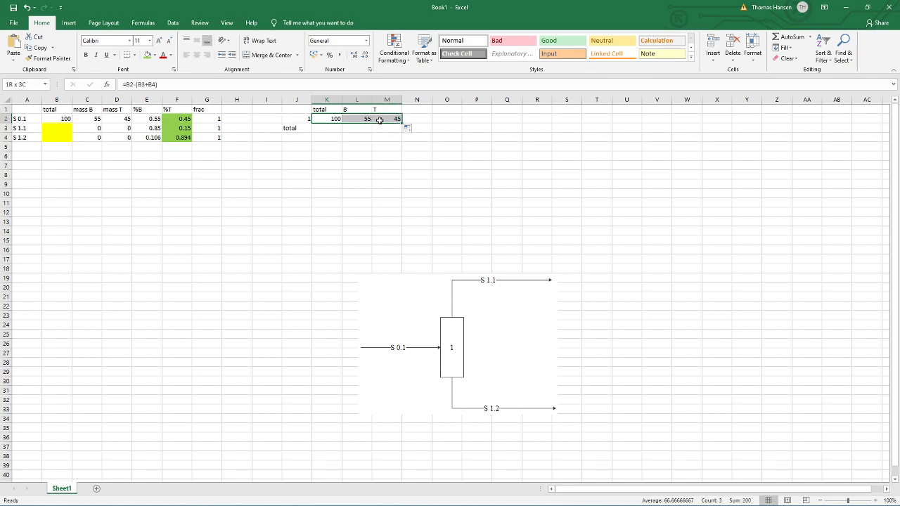
{"action": "left_click", "coordinate": [330, 109]}
{"action": "left_click", "coordinate": [347, 110]}
{"action": "left_click", "coordinate": [377, 110]}
{"action": "left_click", "coordinate": [326, 128]}
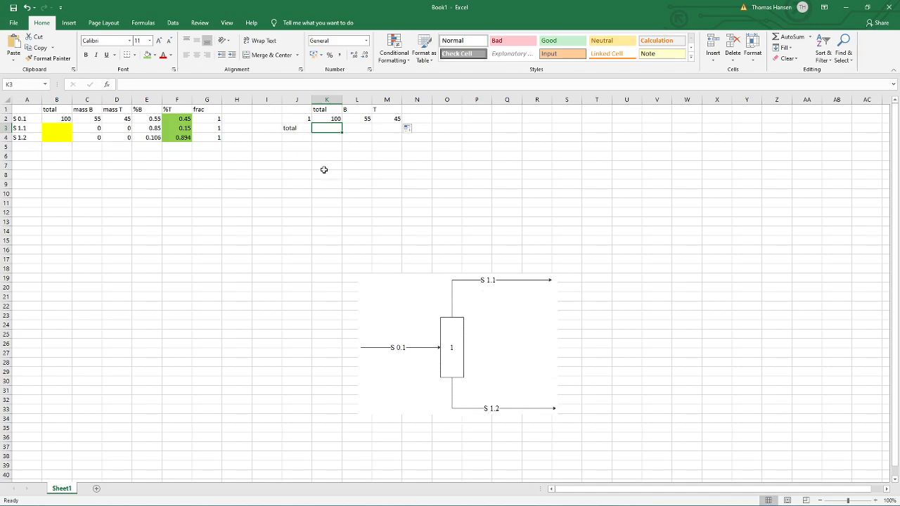
{"action": "left_click", "coordinate": [298, 129]}
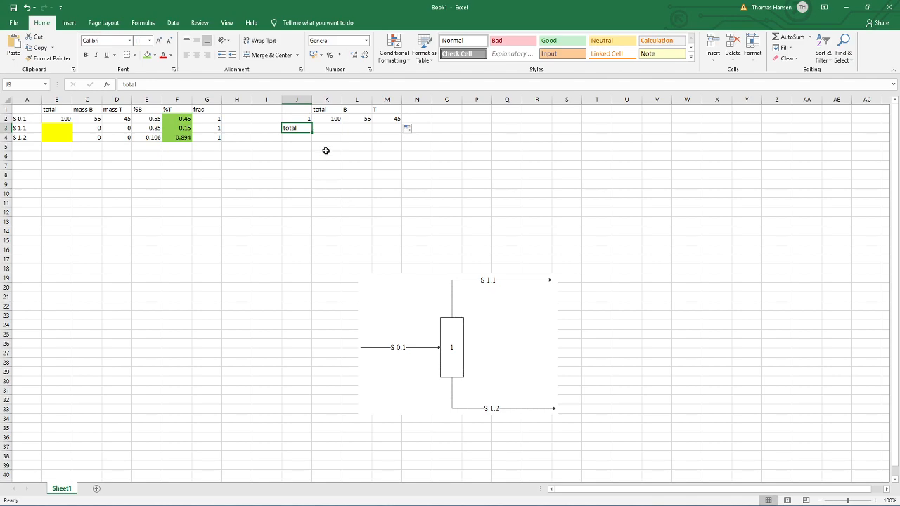
{"action": "key", "text": "Delete"}
Examine the total, B and T balance formulas in cells K2 to M2.
{"action": "left_click", "coordinate": [328, 119]}
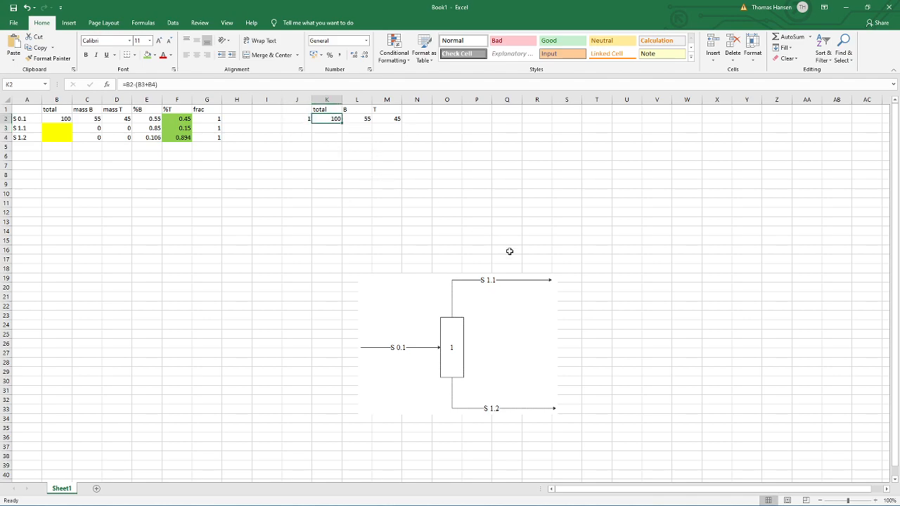
{"action": "key", "text": "shift+Right"}
{"action": "key", "text": "shift+Right"}
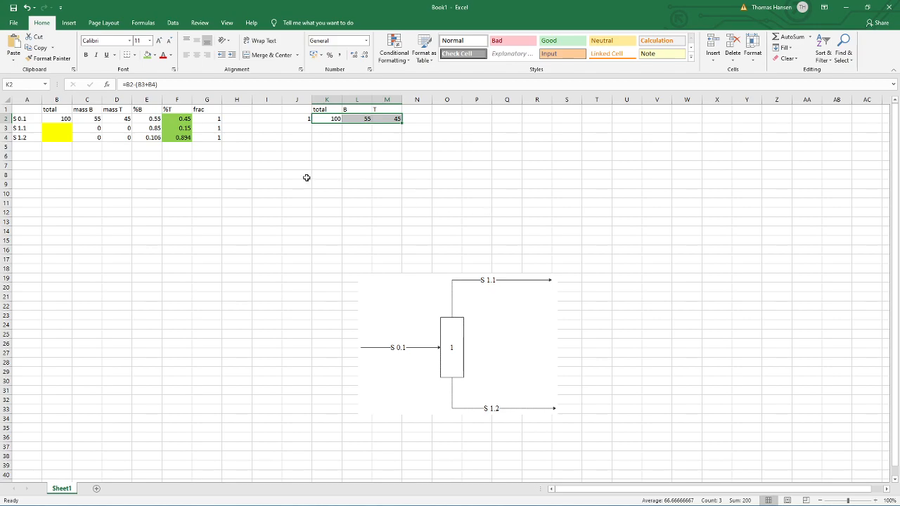
{"action": "key", "text": "shift+Left"}
{"action": "key", "text": "shift+Left"}
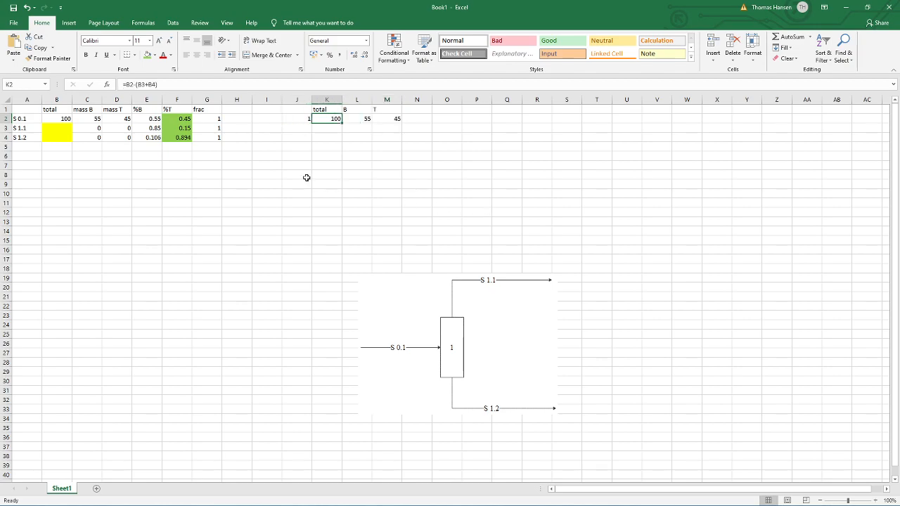
{"action": "key", "text": "Right"}
{"action": "key", "text": "Right"}
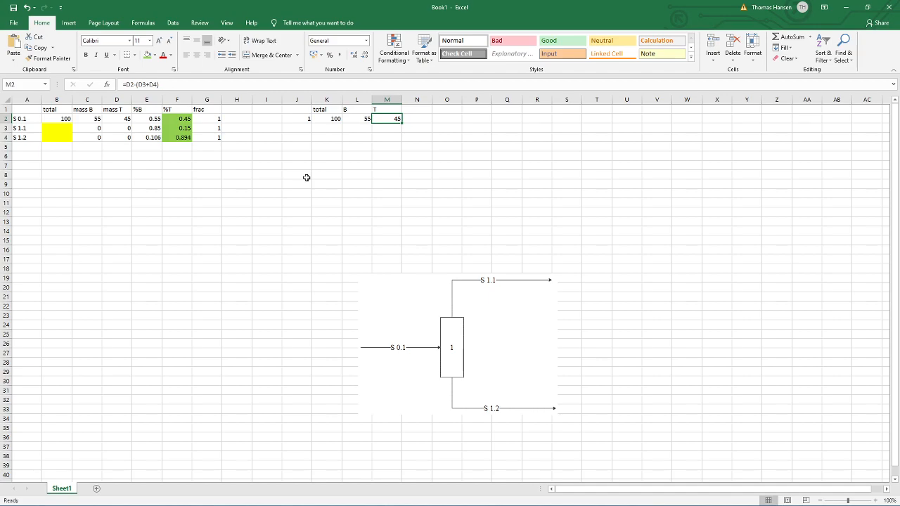
{"action": "key", "text": "Left"}
{"action": "key", "text": "Left"}
{"action": "key", "text": "shift+Right"}
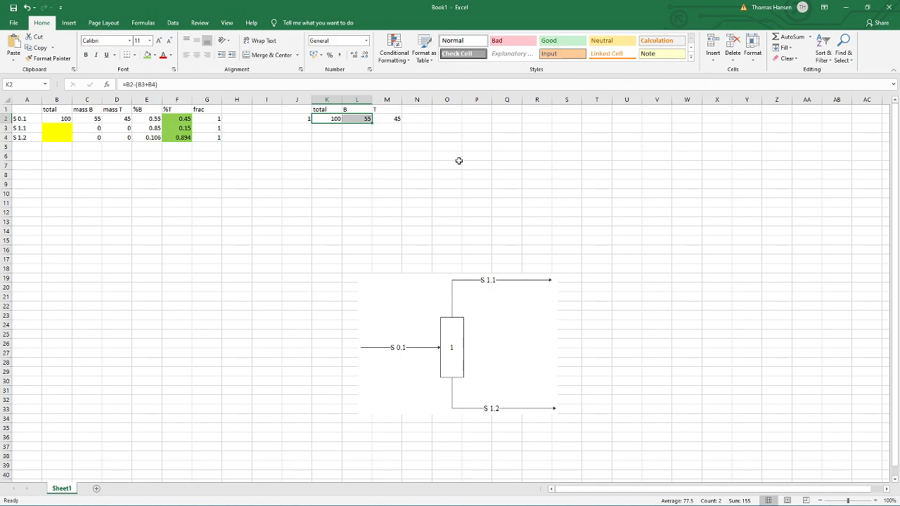
{"action": "left_click", "coordinate": [324, 115]}
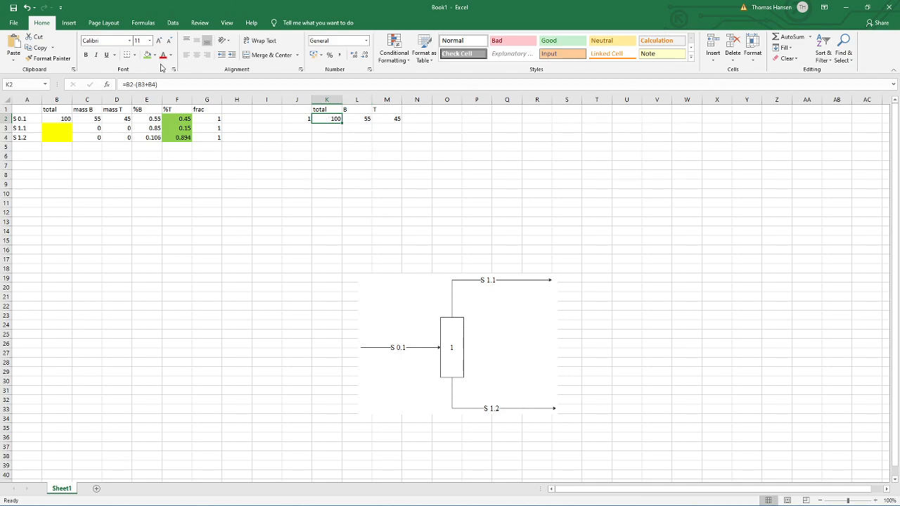
{"action": "left_click", "coordinate": [172, 22]}
{"action": "left_click", "coordinate": [42, 23]}
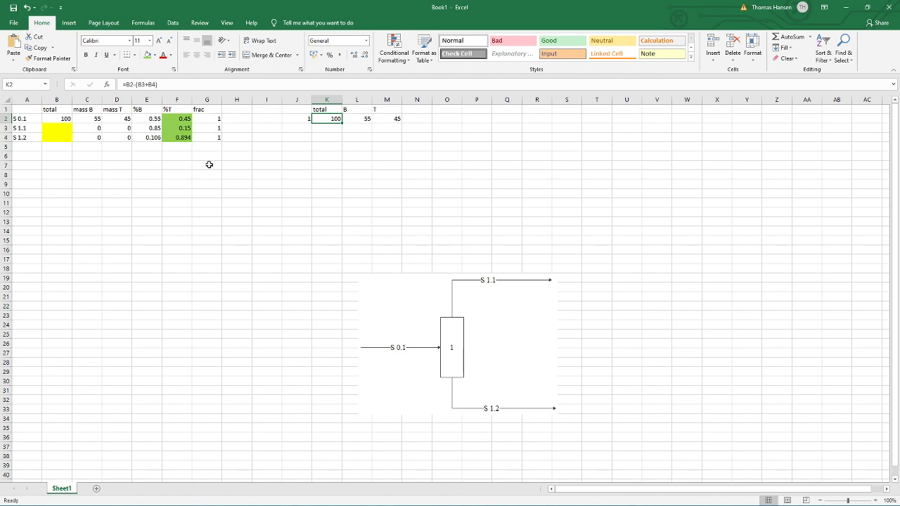
{"action": "left_click", "coordinate": [14, 23]}
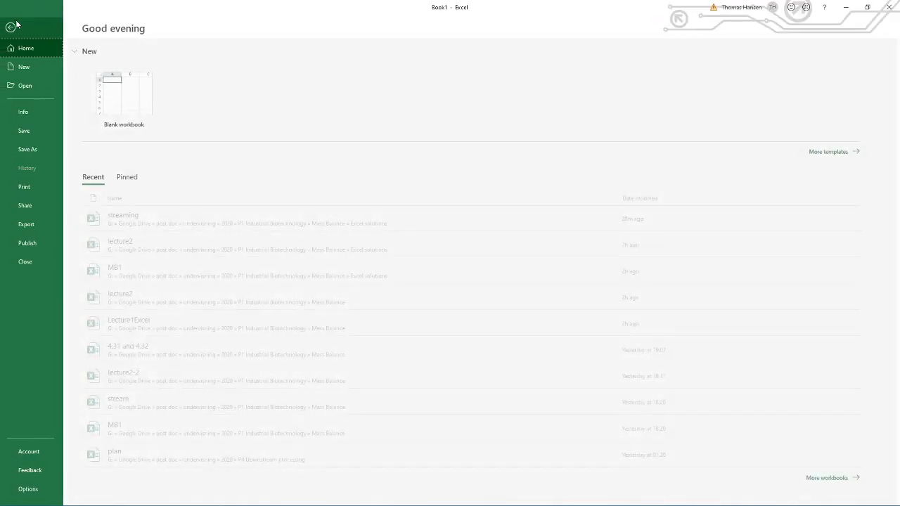
{"action": "key", "text": "Escape"}
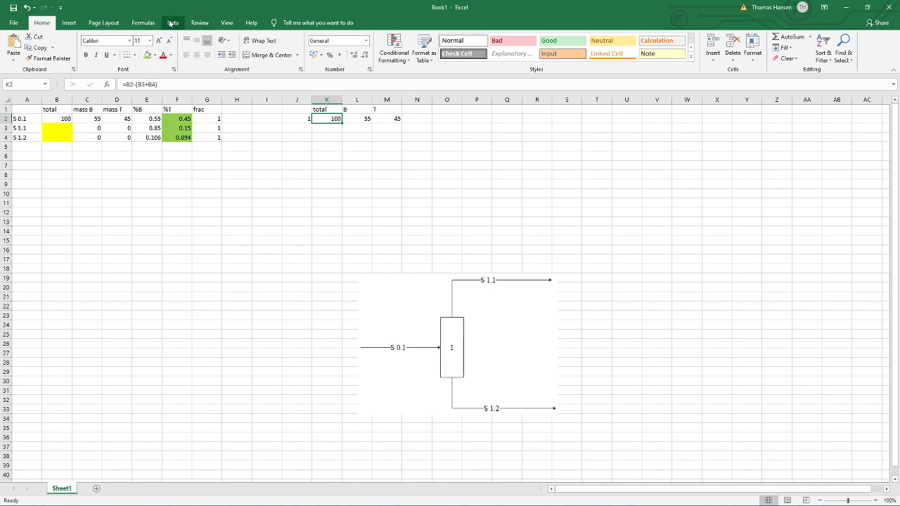
Open Solver with the total balance cell K2 as the objective cell.
{"action": "left_click", "coordinate": [172, 23]}
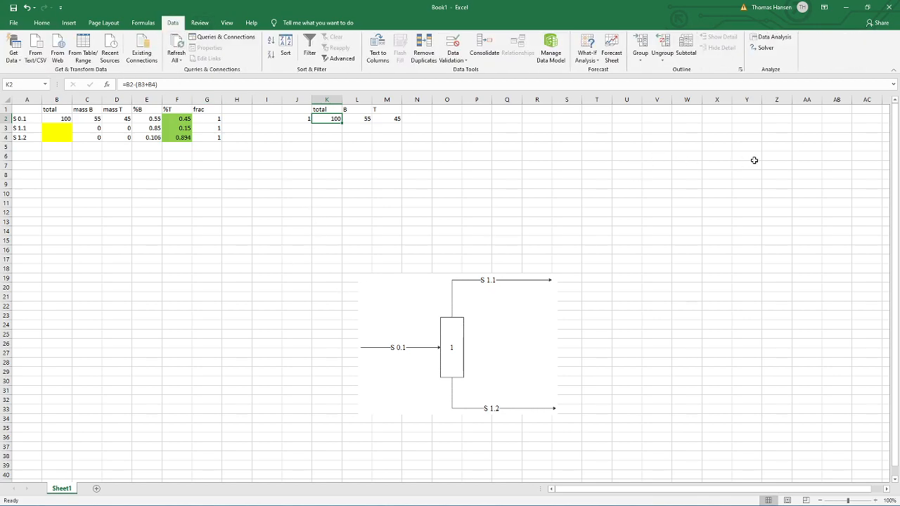
{"action": "left_click", "coordinate": [761, 47]}
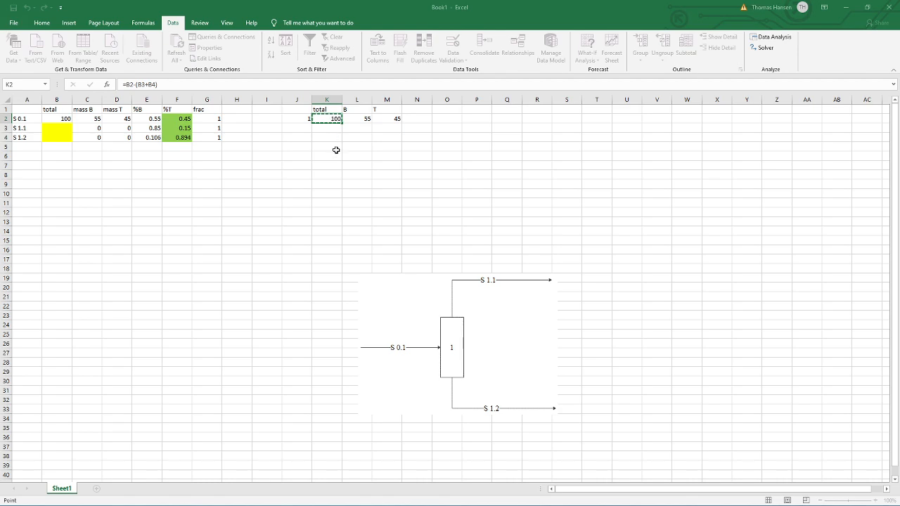
{"action": "left_click", "coordinate": [516, 253]}
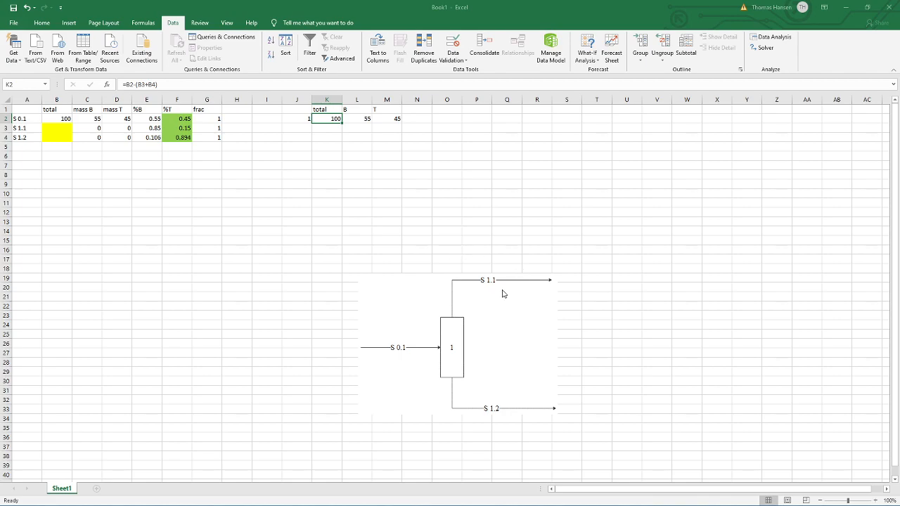
Add a Solver constraint that references the B balance cell L2 and leave the dialog.
{"action": "left_click", "coordinate": [610, 303]}
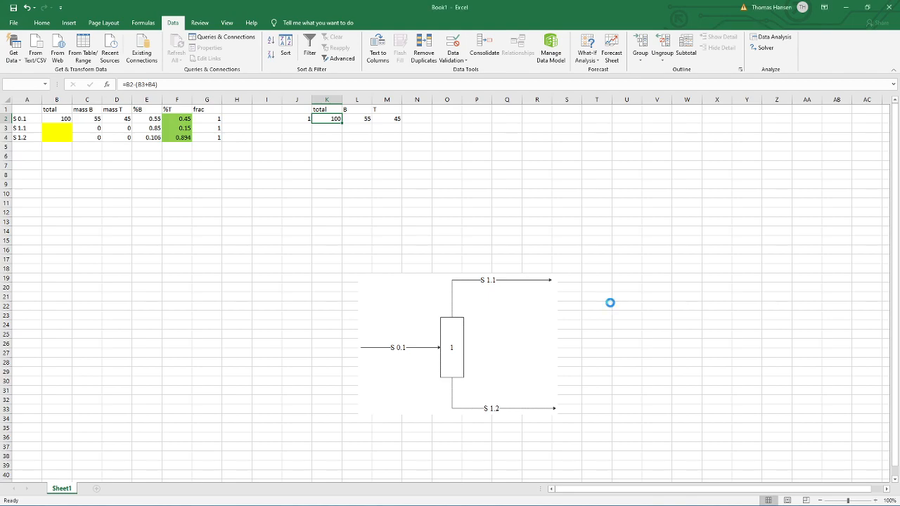
{"action": "left_click", "coordinate": [361, 121]}
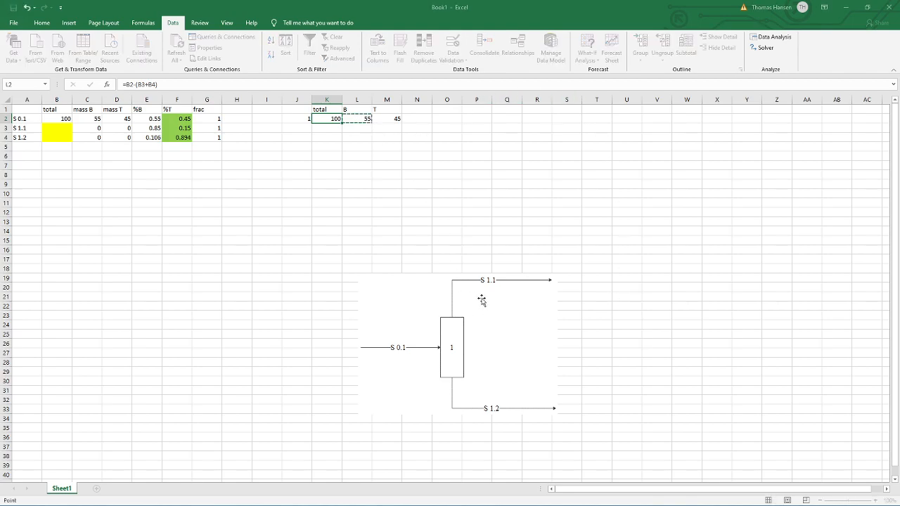
{"action": "left_click", "coordinate": [527, 351]}
{"action": "left_click", "coordinate": [520, 363]}
{"action": "left_click", "coordinate": [459, 370]}
{"action": "key", "text": "Escape"}
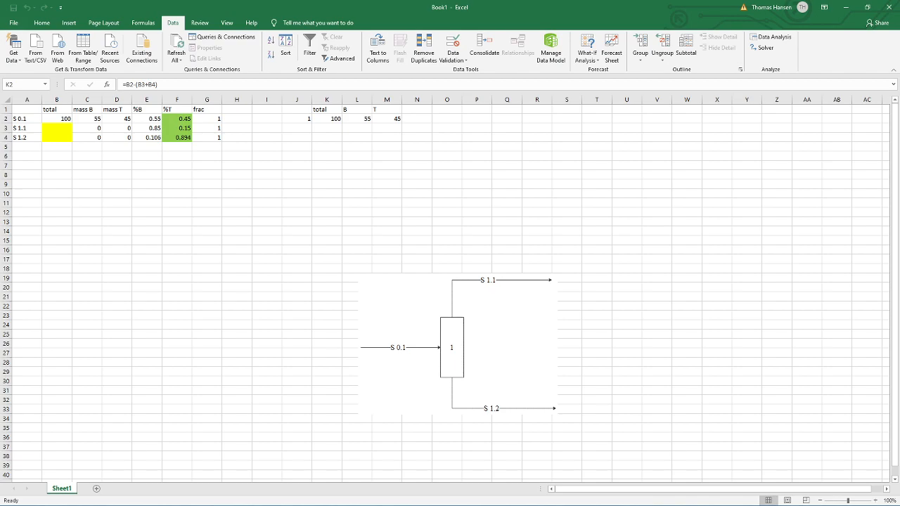
{"action": "left_click", "coordinate": [266, 371]}
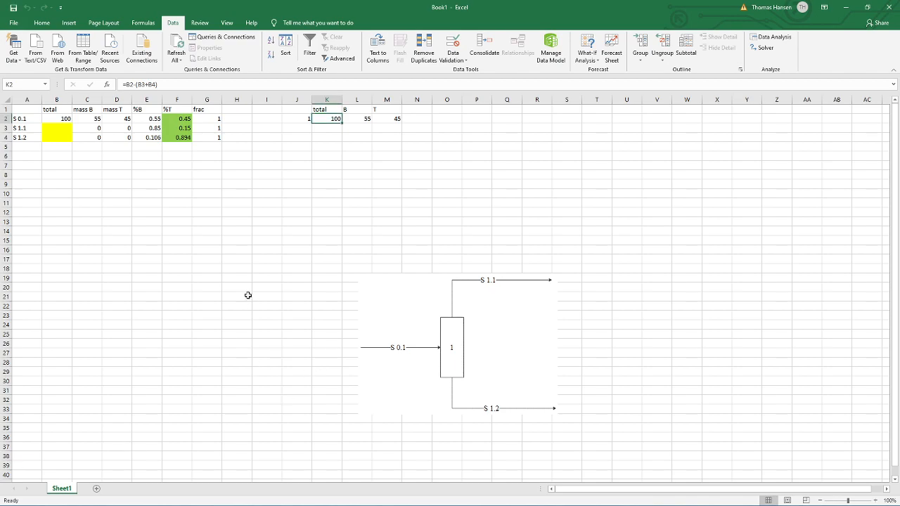
Glance at problem 4.3 in the PDF and check that the Solver Add-in is enabled in the Excel options.
{"action": "key", "text": "alt+Tab"}
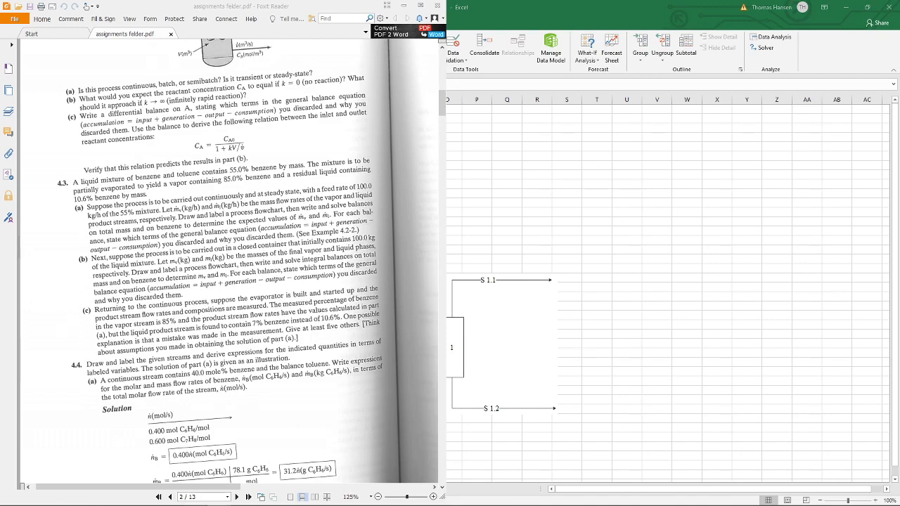
{"action": "key", "text": "alt+Tab"}
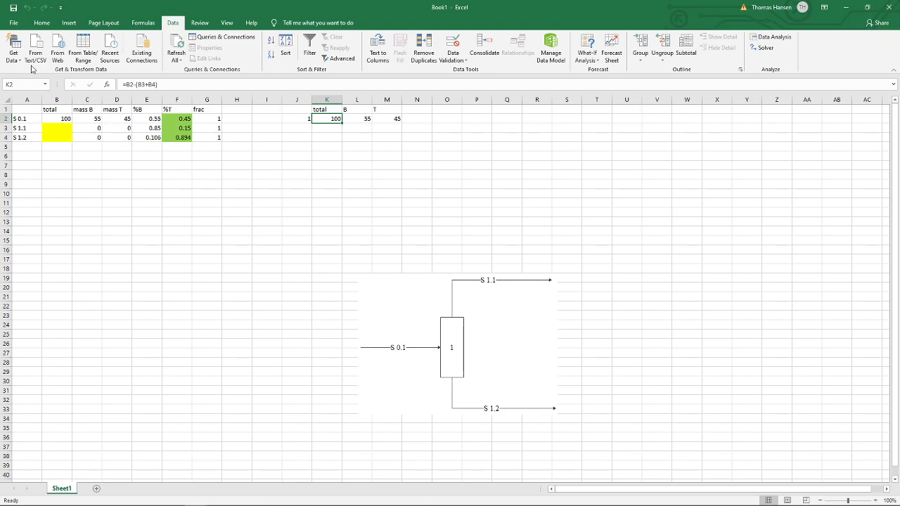
{"action": "left_click", "coordinate": [15, 23]}
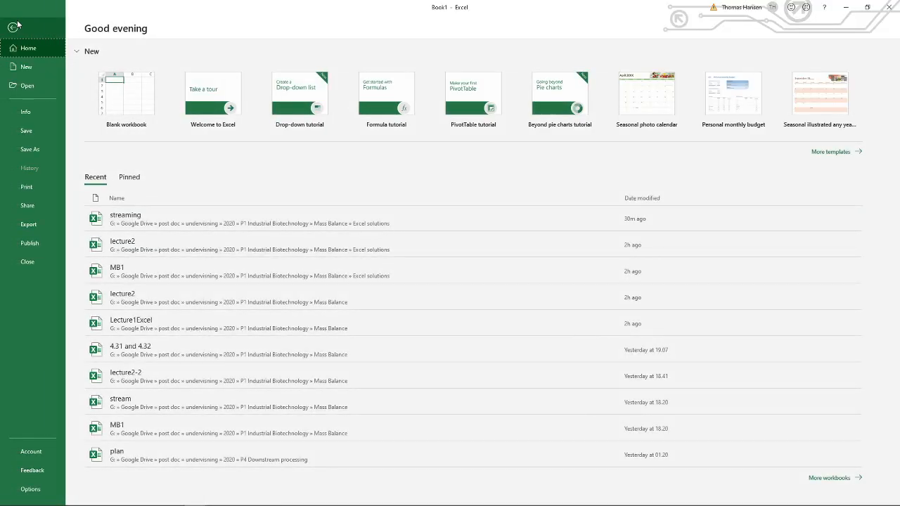
{"action": "left_click", "coordinate": [30, 488]}
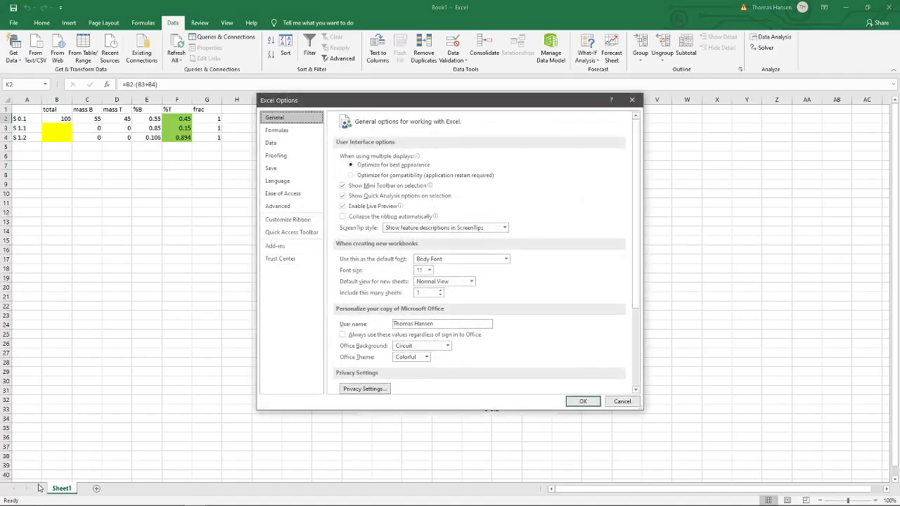
{"action": "left_click", "coordinate": [278, 247]}
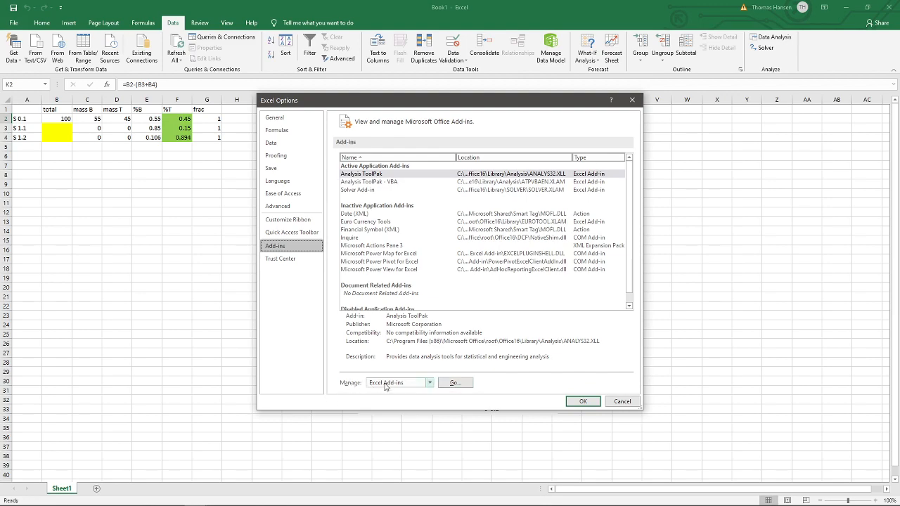
{"action": "left_click", "coordinate": [452, 383]}
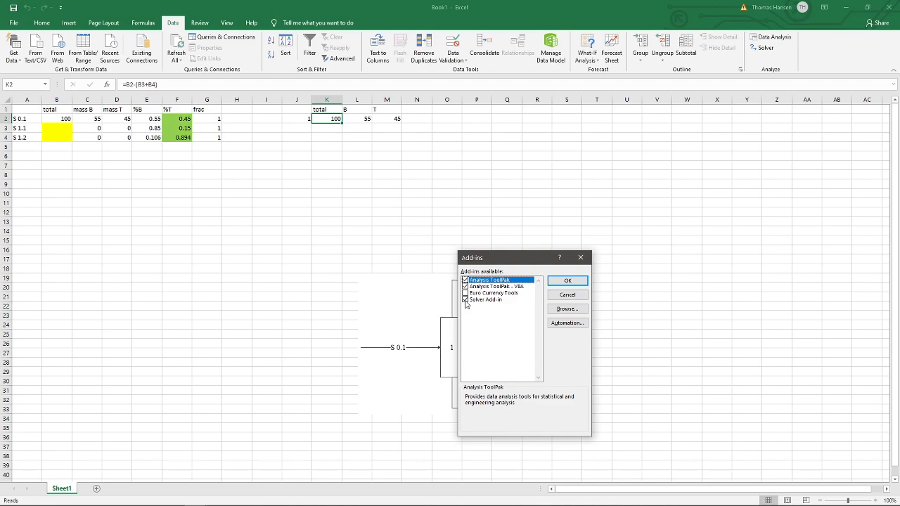
{"action": "left_click", "coordinate": [566, 281]}
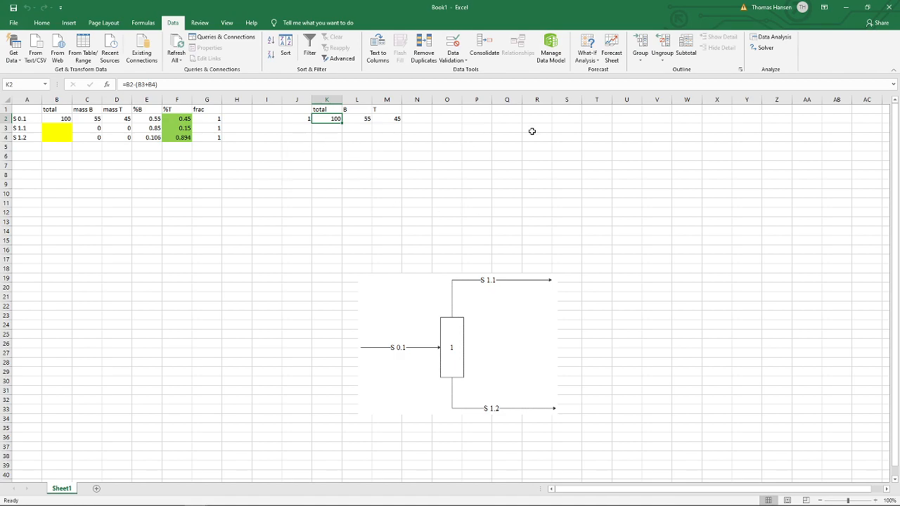
Reset all Solver options and cell selections and close the Solver dialog.
{"action": "left_click", "coordinate": [765, 49]}
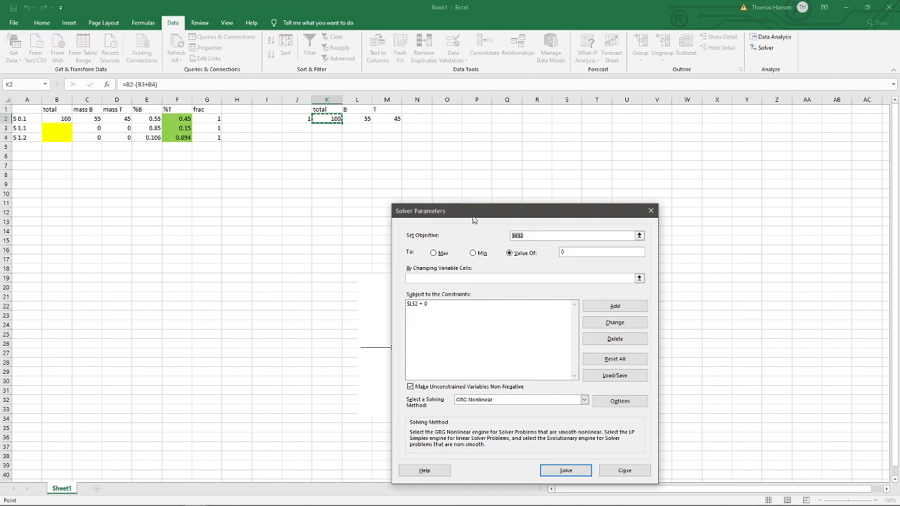
{"action": "left_click", "coordinate": [612, 359]}
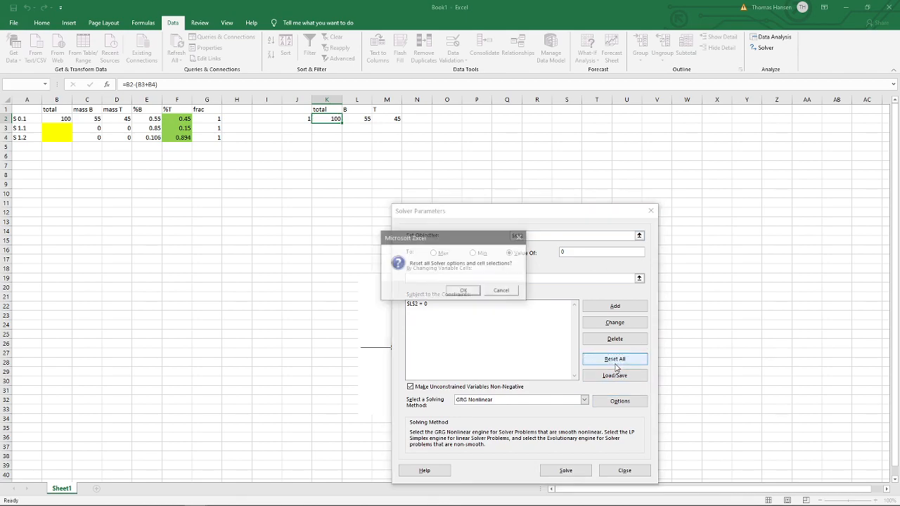
{"action": "left_click", "coordinate": [463, 290]}
{"action": "left_click", "coordinate": [650, 210]}
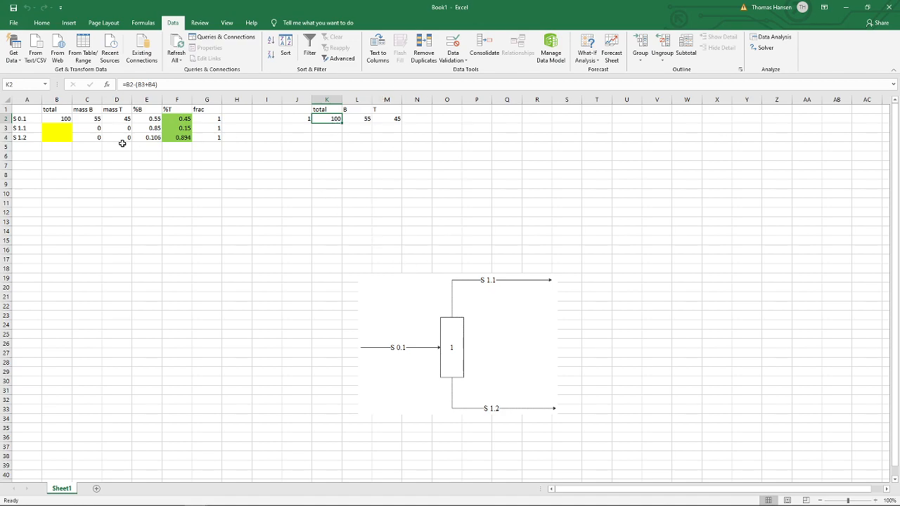
Set the Solver objective to the total balance cell K2 with a target value of 0.
{"action": "left_click", "coordinate": [764, 47]}
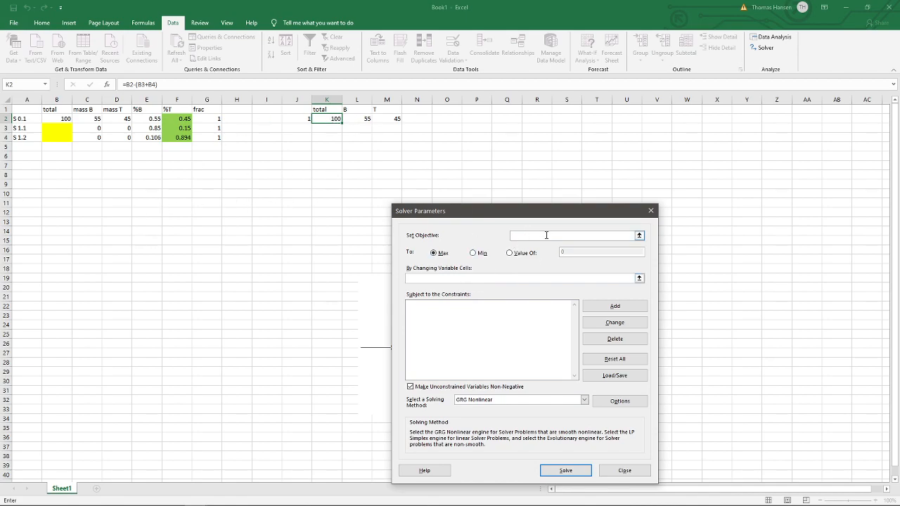
{"action": "left_click", "coordinate": [640, 237]}
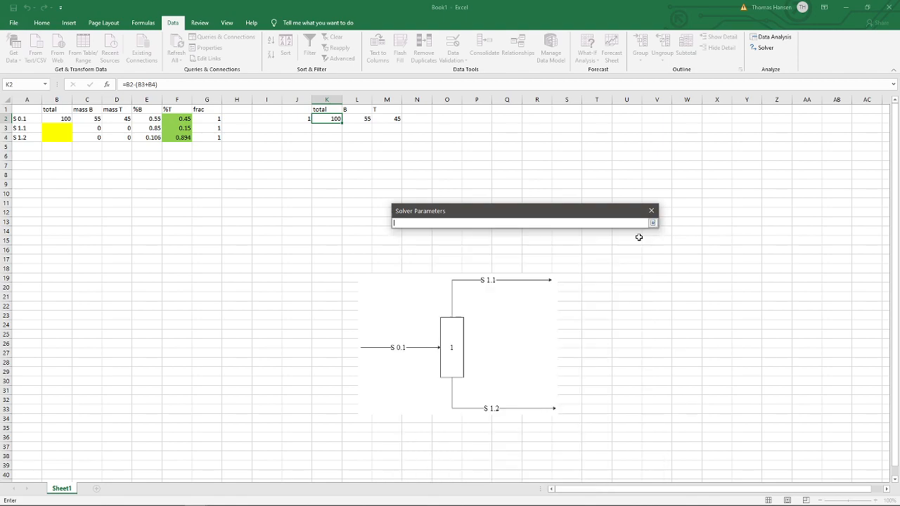
{"action": "left_click", "coordinate": [336, 118]}
{"action": "key", "text": "Return"}
{"action": "left_click", "coordinate": [522, 255]}
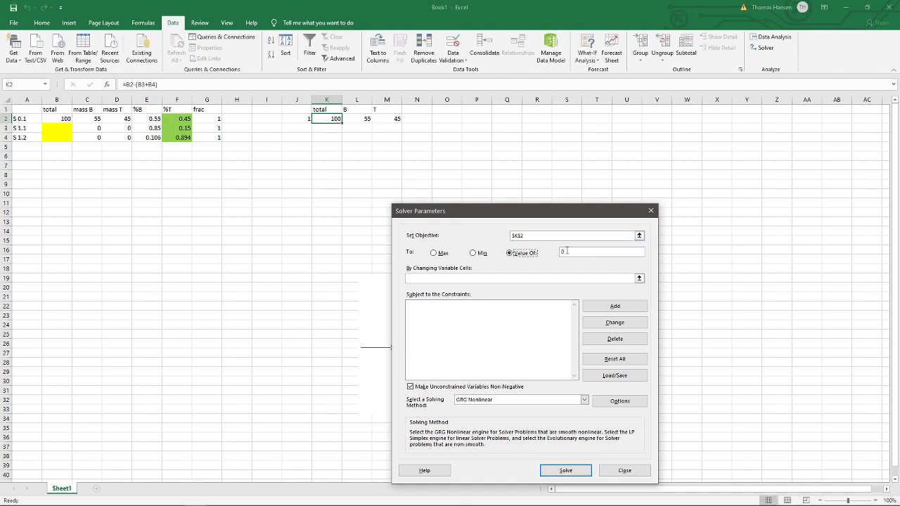
Add a Solver constraint that the B balance cell L2 = 0.
{"action": "left_click", "coordinate": [604, 306]}
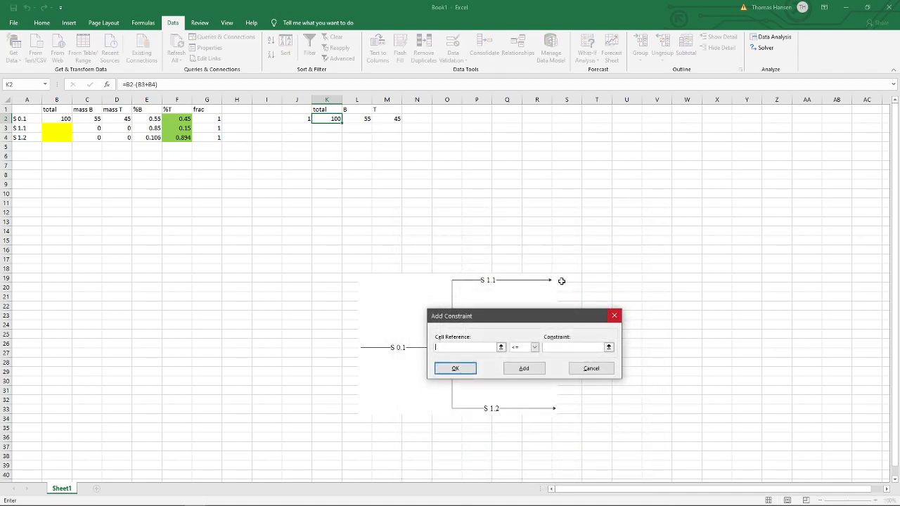
{"action": "left_click", "coordinate": [364, 117]}
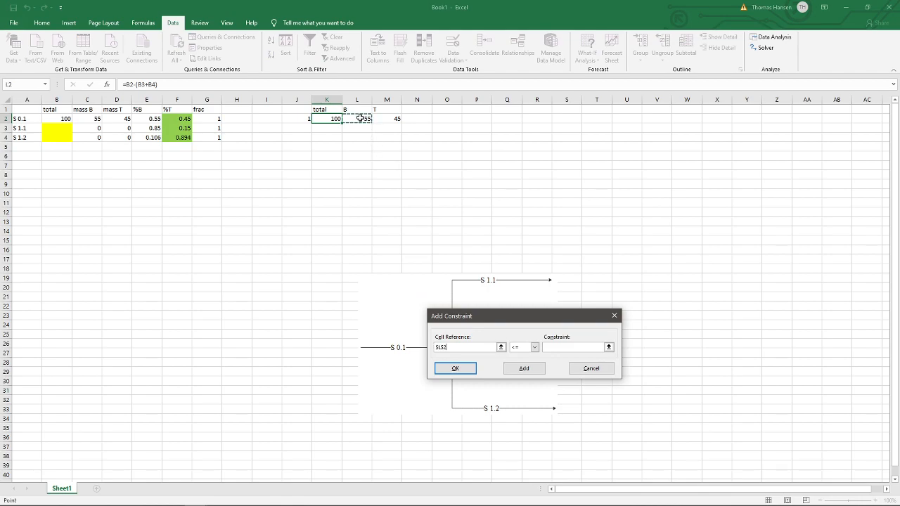
{"action": "left_click", "coordinate": [519, 348]}
{"action": "left_click", "coordinate": [517, 355]}
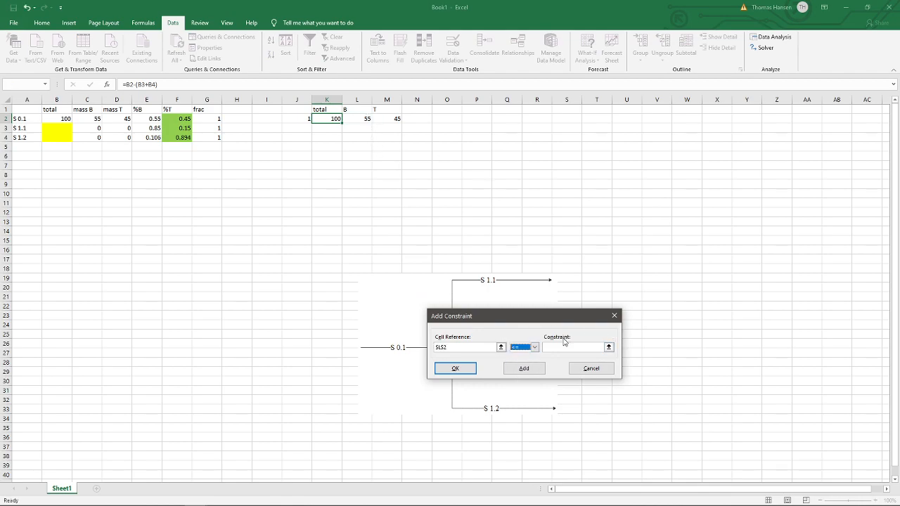
{"action": "left_click", "coordinate": [524, 348]}
{"action": "left_click", "coordinate": [519, 365]}
{"action": "left_click", "coordinate": [563, 347]}
{"action": "type", "text": "0"}
{"action": "left_click", "coordinate": [468, 372]}
Set B3:B4 as the changing variable cells and close Solver without solving.
{"action": "left_click", "coordinate": [503, 280]}
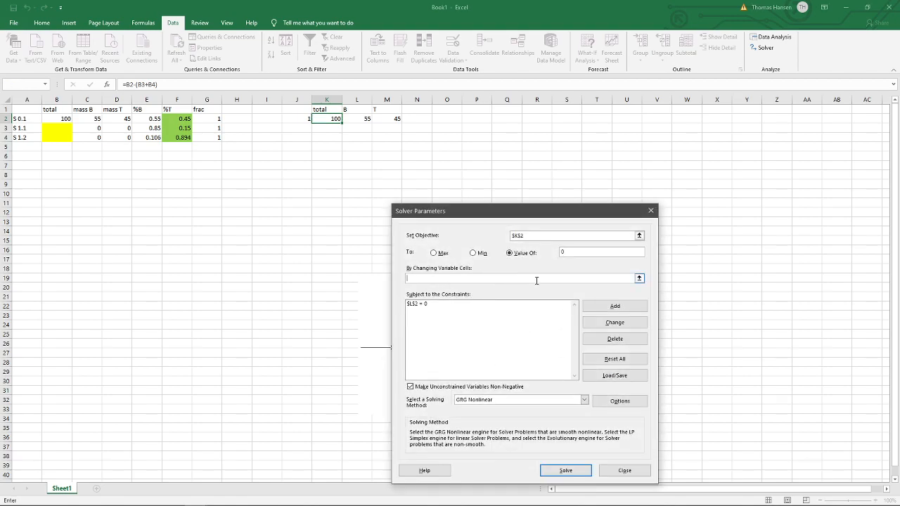
{"action": "left_click", "coordinate": [639, 279]}
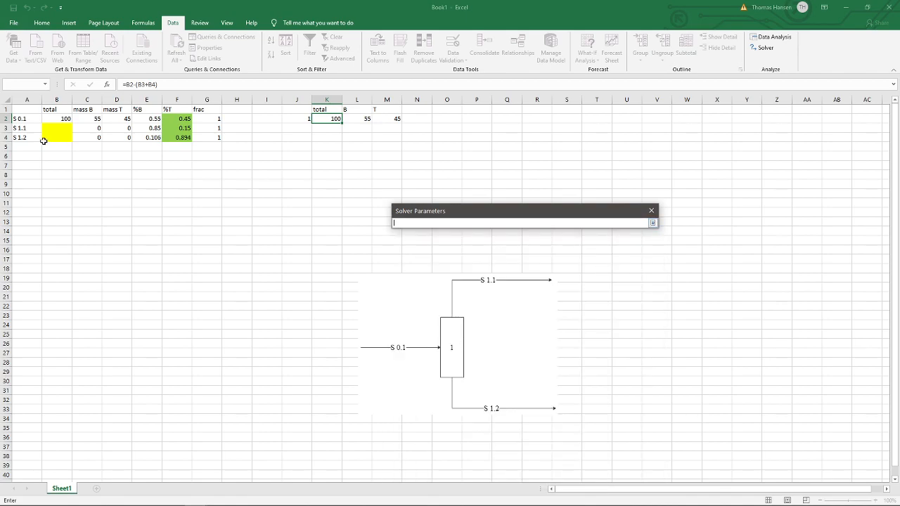
{"action": "left_click_drag", "start_coordinate": [58, 130], "coordinate": [59, 140]}
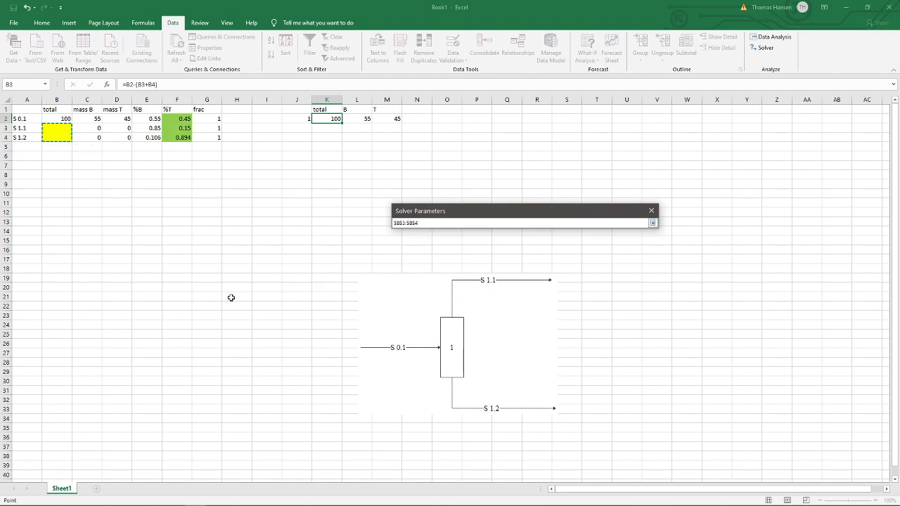
{"action": "key", "text": "Return"}
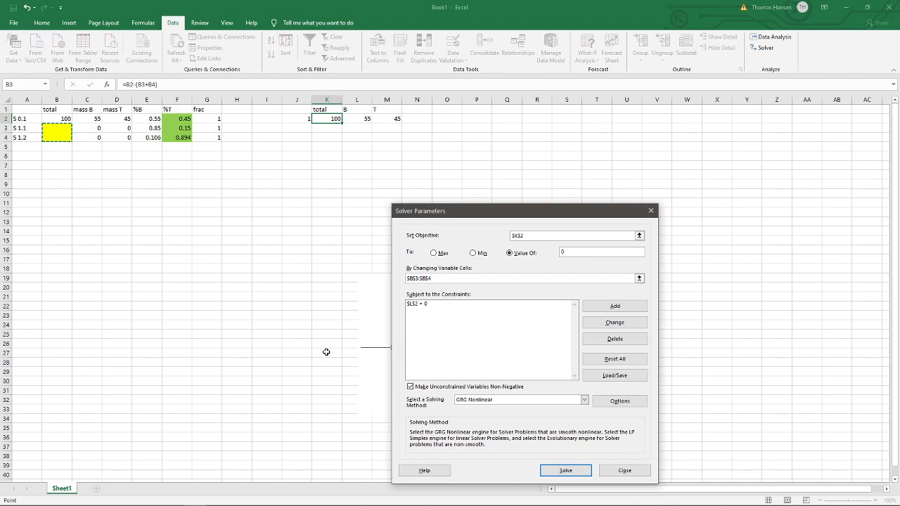
{"action": "left_click_drag", "start_coordinate": [484, 213], "coordinate": [491, 185]}
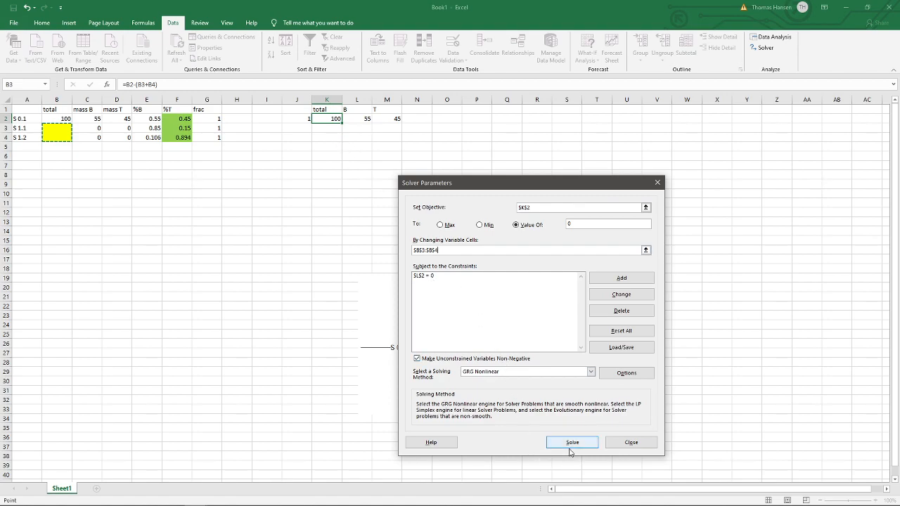
{"action": "left_click", "coordinate": [631, 444]}
Enter trial totals of 123 for S 1.1 and 456 for S 1.2 and review their row and the balances.
{"action": "left_click", "coordinate": [54, 127]}
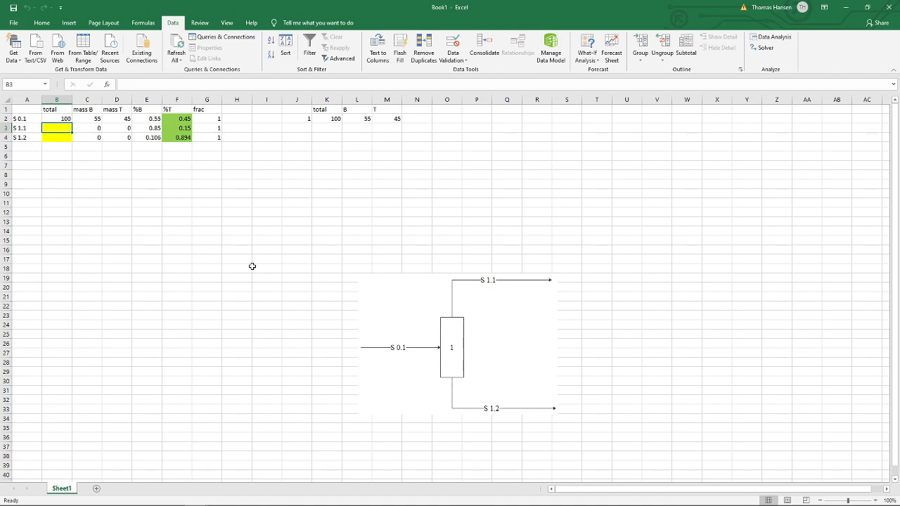
{"action": "type", "text": "123"}
{"action": "key", "text": "Return"}
{"action": "type", "text": "456"}
{"action": "key", "text": "Return"}
{"action": "key", "text": "Up"}
{"action": "key", "text": "Right"}
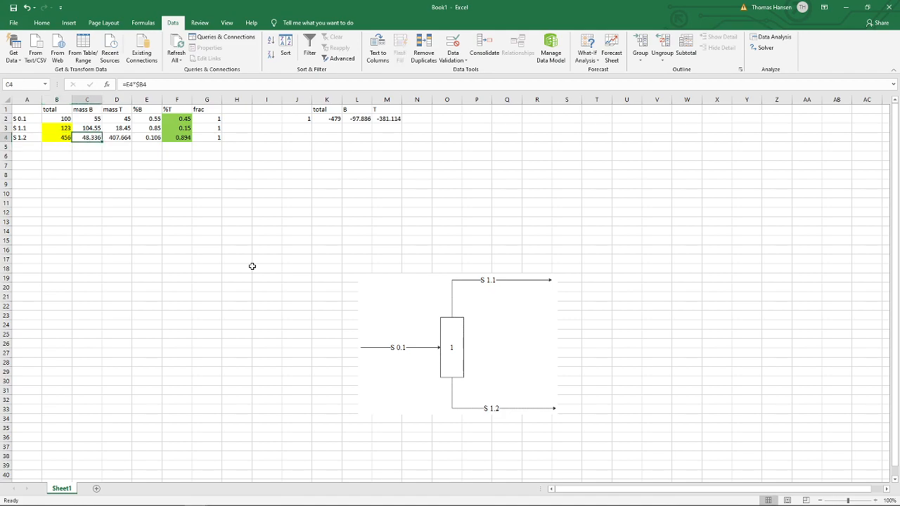
{"action": "key", "text": "Right"}
{"action": "key", "text": "Right"}
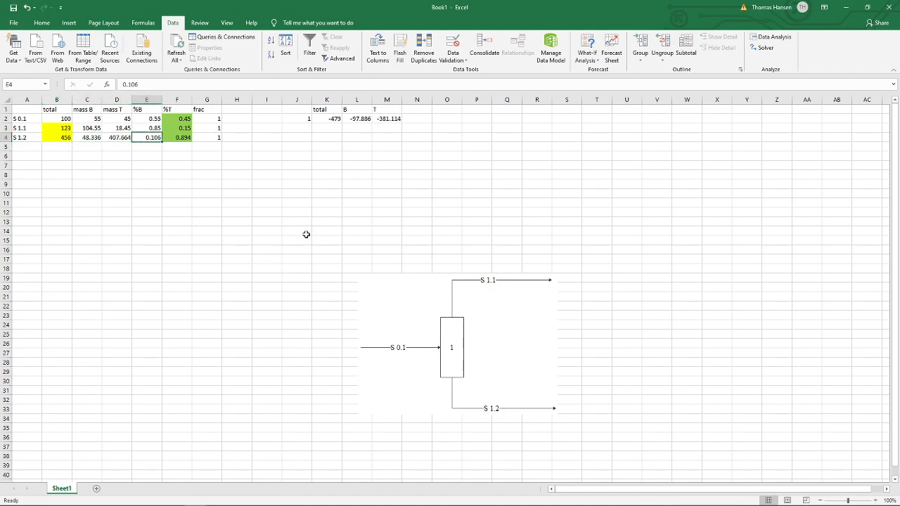
{"action": "left_click", "coordinate": [344, 193]}
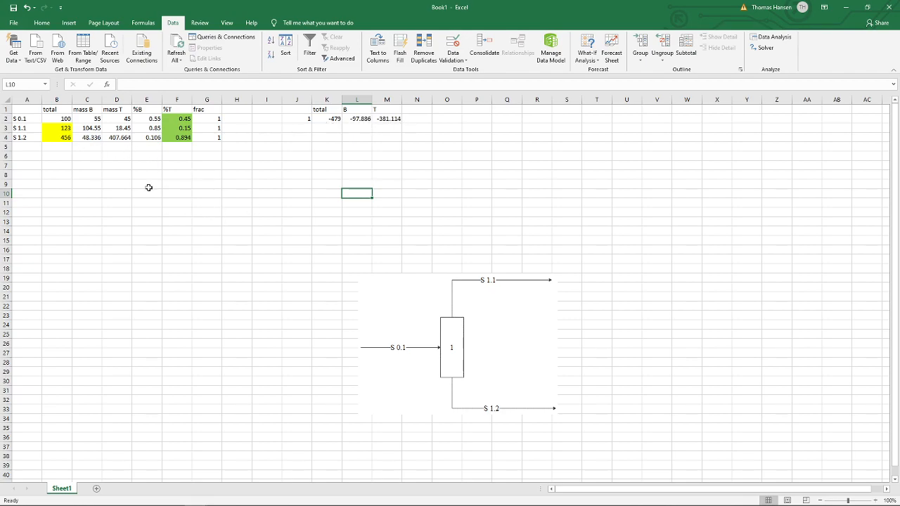
Try totals of 50 for both S 1.1 and S 1.2 and check the total balance in K2.
{"action": "left_click", "coordinate": [56, 128]}
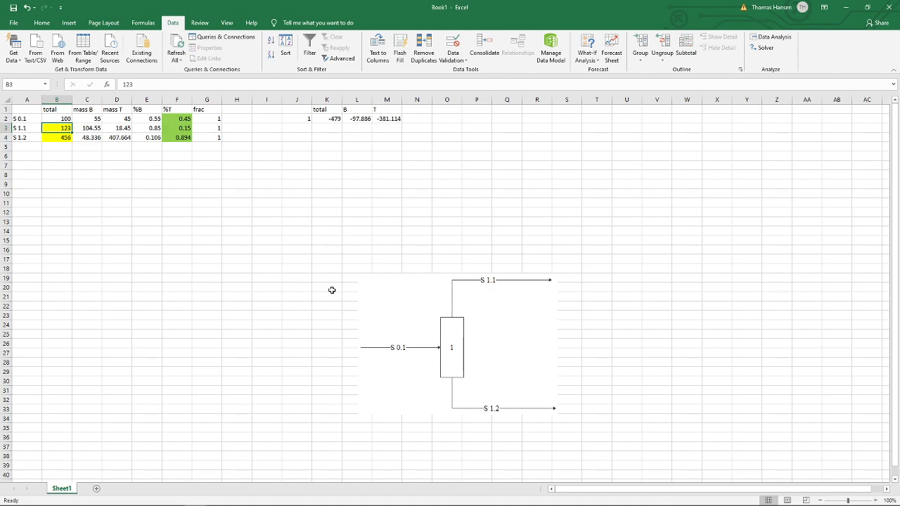
{"action": "type", "text": "50"}
{"action": "key", "text": "Return"}
{"action": "type", "text": "50"}
{"action": "key", "text": "Return"}
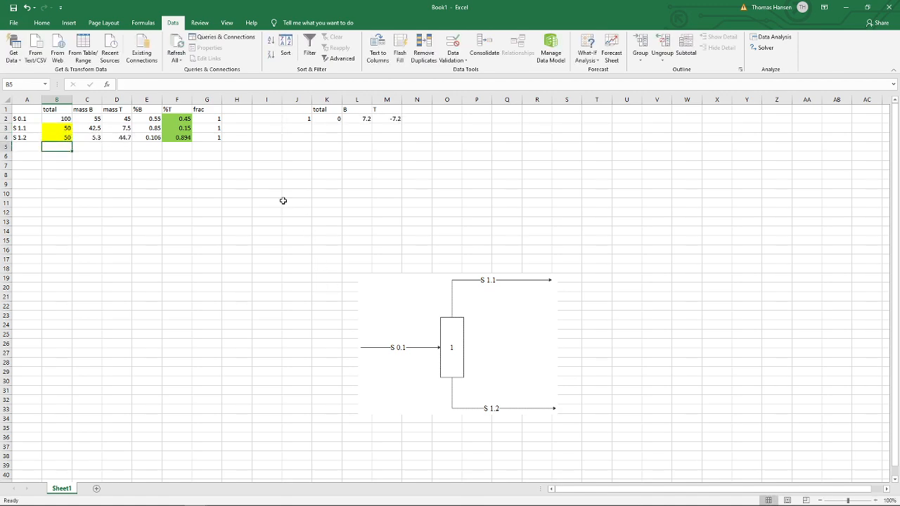
{"action": "left_click", "coordinate": [329, 121]}
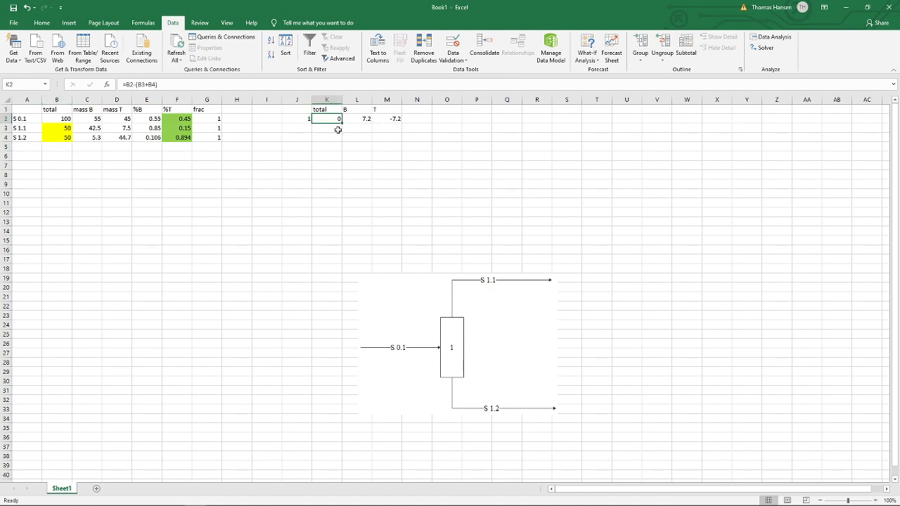
Try a total of 49 for stream S 1.1.
{"action": "left_click", "coordinate": [67, 129]}
{"action": "type", "text": "49"}
{"action": "key", "text": "Return"}
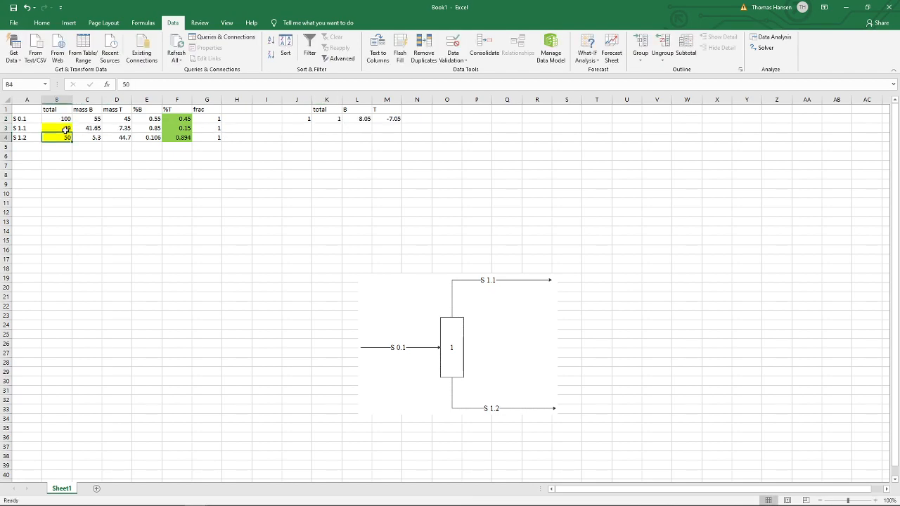
Enter starting guesses of 123 for the S 1.1 total and 546 for the S 1.2 total.
{"action": "left_click", "coordinate": [66, 129]}
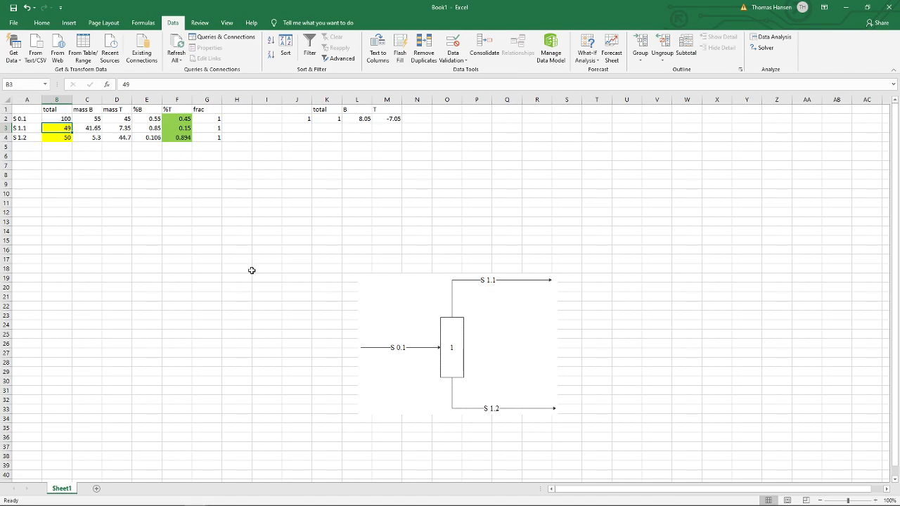
{"action": "type", "text": "123"}
{"action": "key", "text": "Return"}
{"action": "type", "text": "546"}
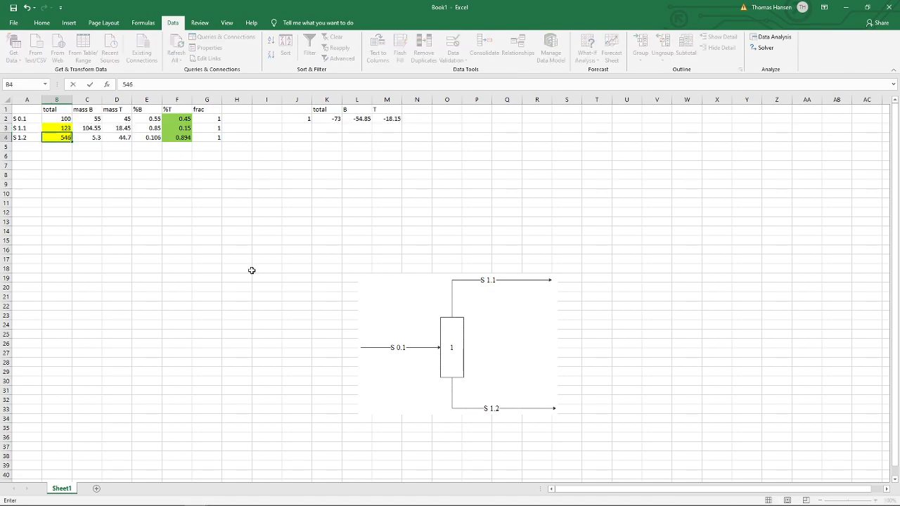
{"action": "key", "text": "Return"}
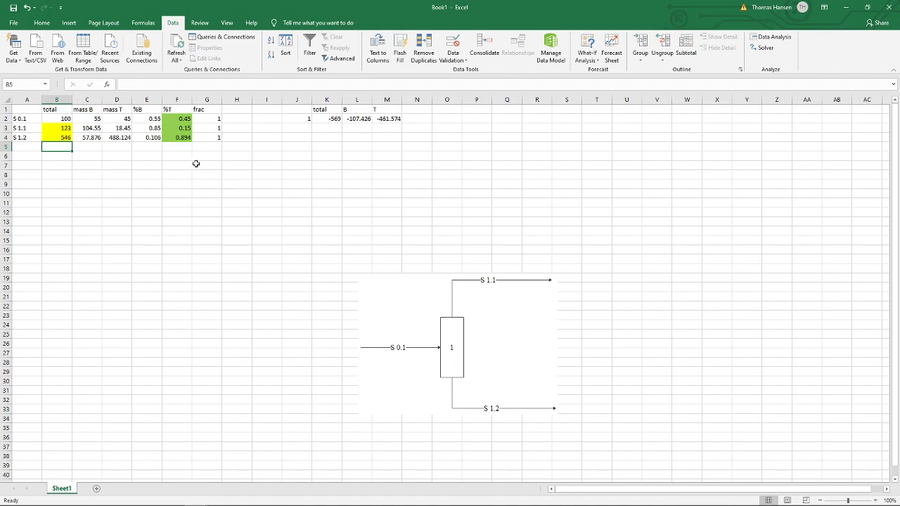
Run Solver to bring K2 to 0 by changing B3:B4 with L2 = 0, keep the solution, and inspect the S 1.1 and S 1.2 totals.
{"action": "left_click", "coordinate": [149, 128]}
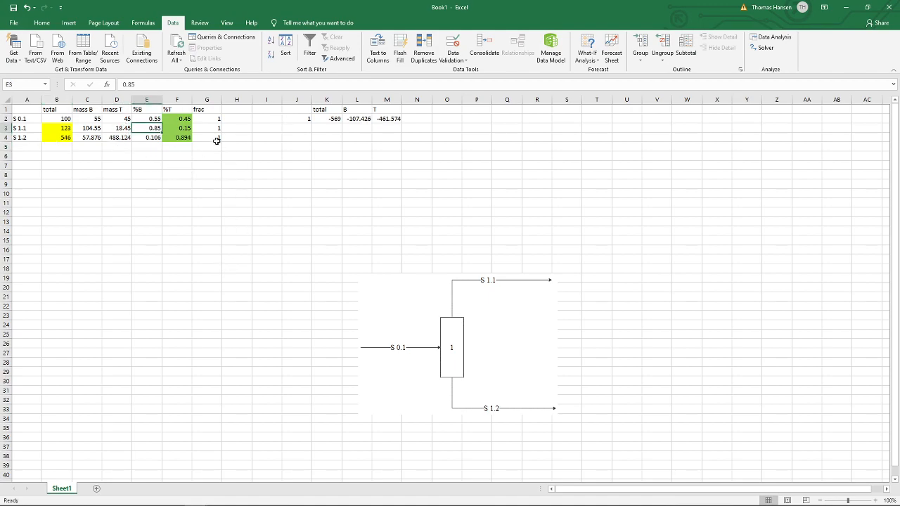
{"action": "left_click", "coordinate": [766, 48]}
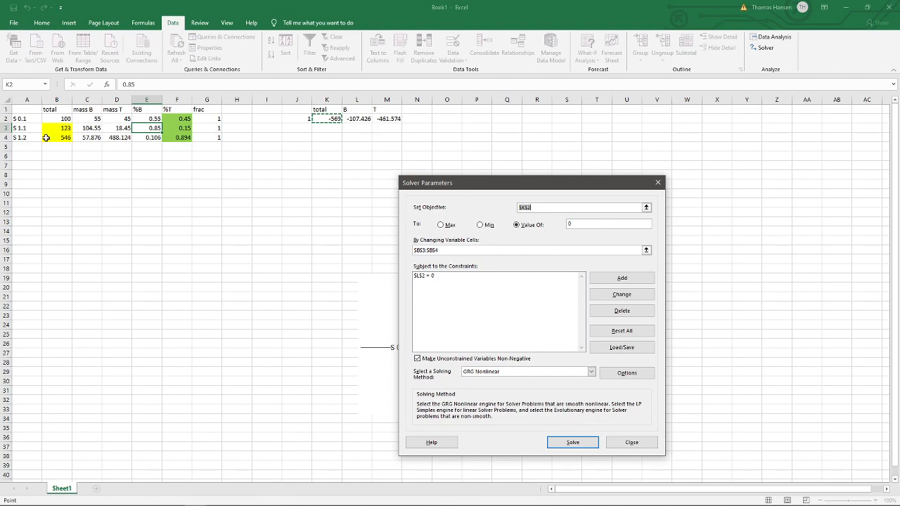
{"action": "left_click", "coordinate": [572, 442]}
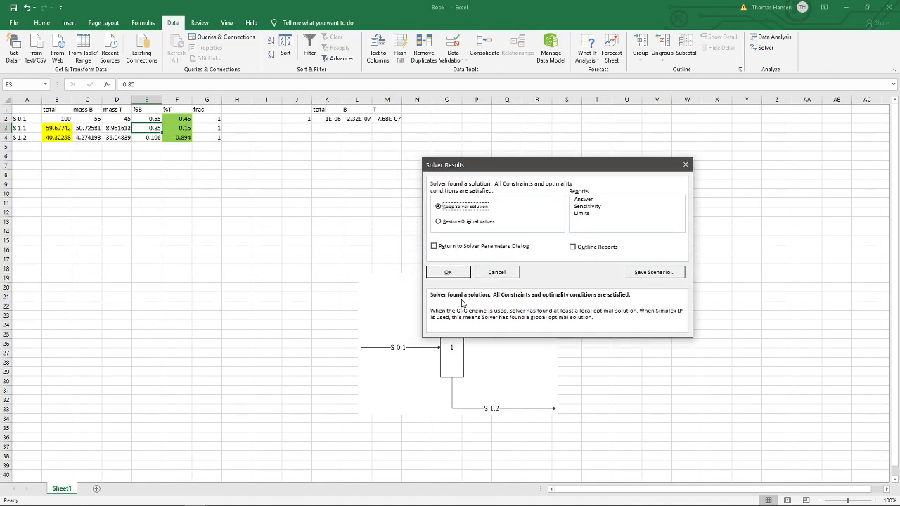
{"action": "left_click", "coordinate": [456, 273]}
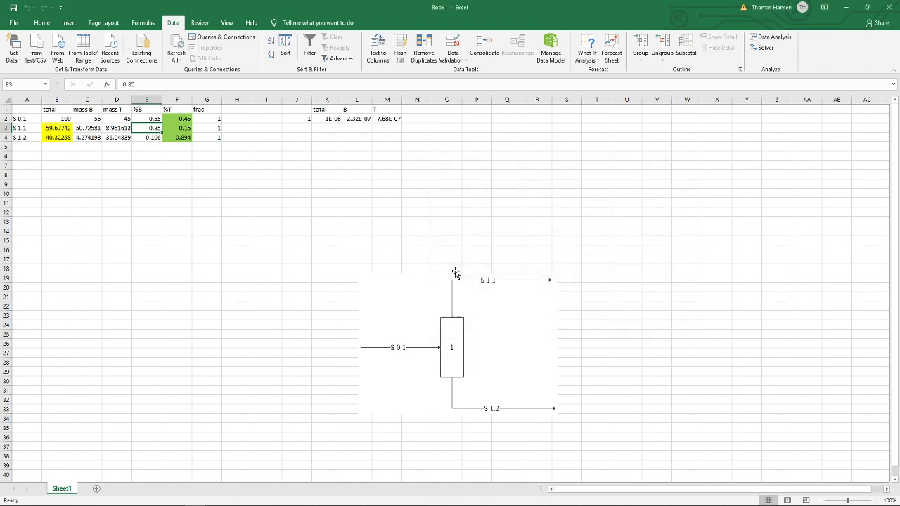
{"action": "left_click", "coordinate": [58, 129]}
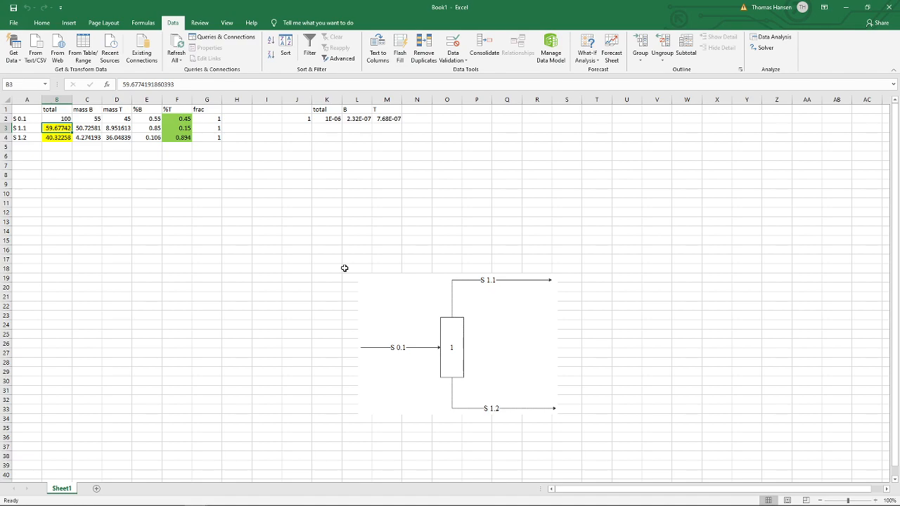
{"action": "key", "text": "Down"}
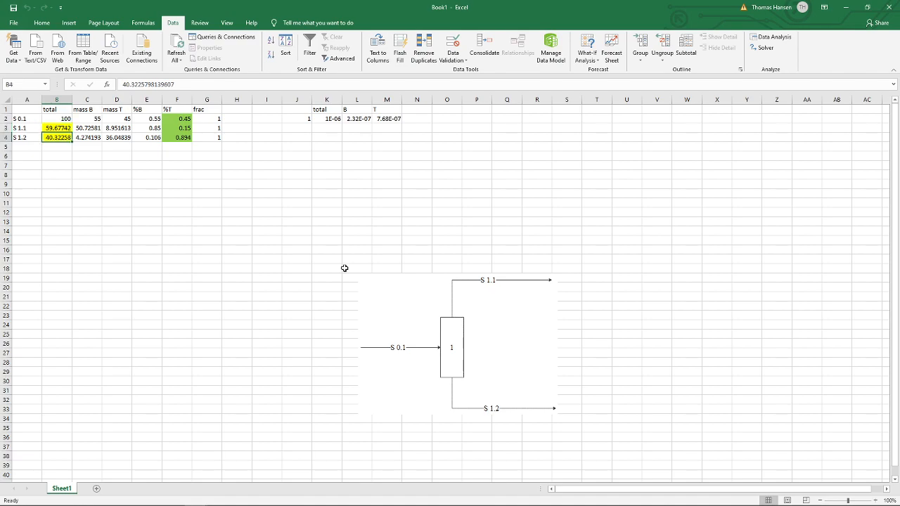
{"action": "left_click", "coordinate": [278, 228]}
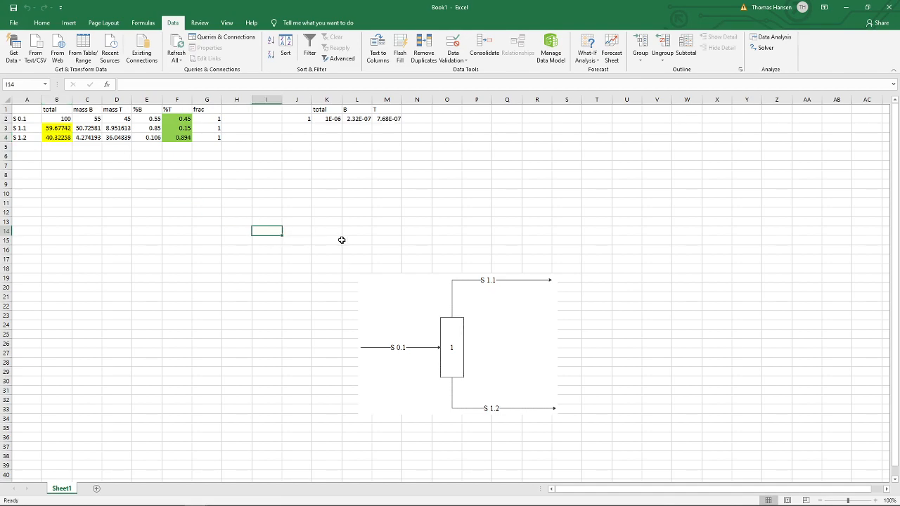
{"action": "left_click", "coordinate": [261, 186]}
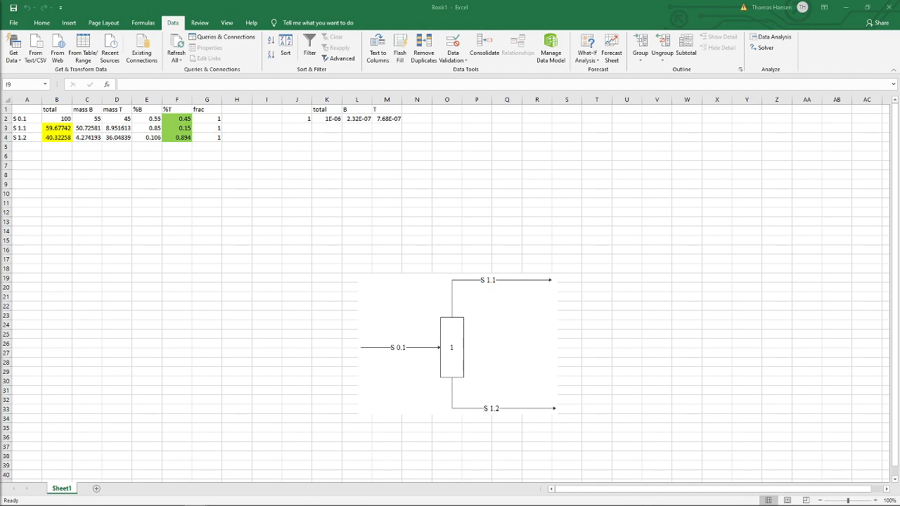
{"action": "left_click", "coordinate": [174, 198]}
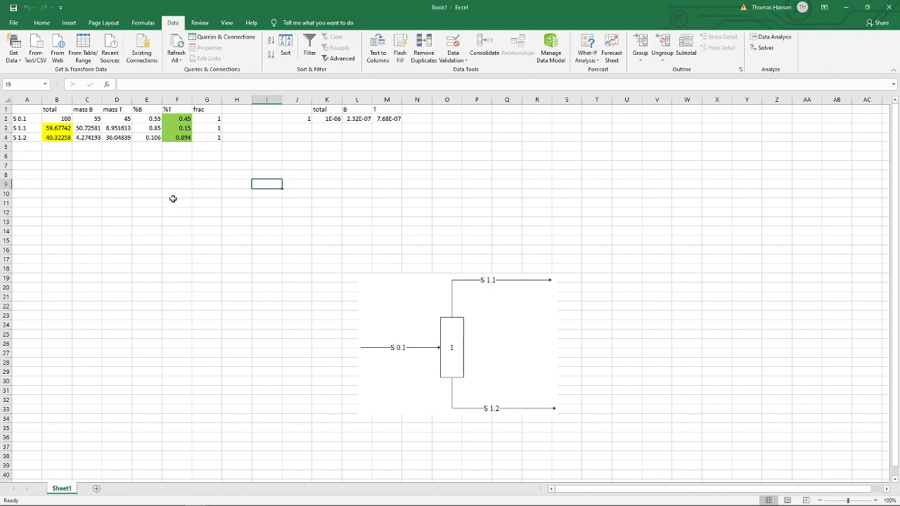
Add a second worksheet, then rename the existing sheet 4.3 and the new one 4.6.
{"action": "left_click", "coordinate": [94, 489]}
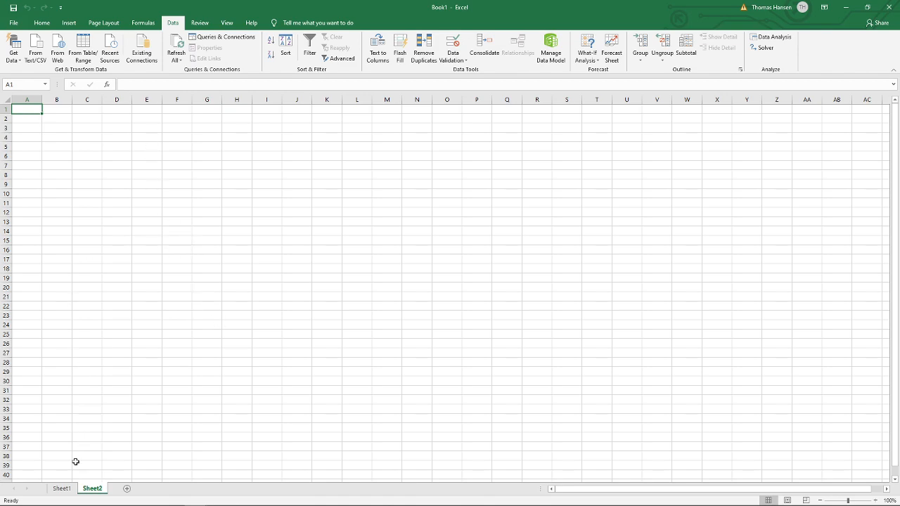
{"action": "left_click", "coordinate": [57, 490]}
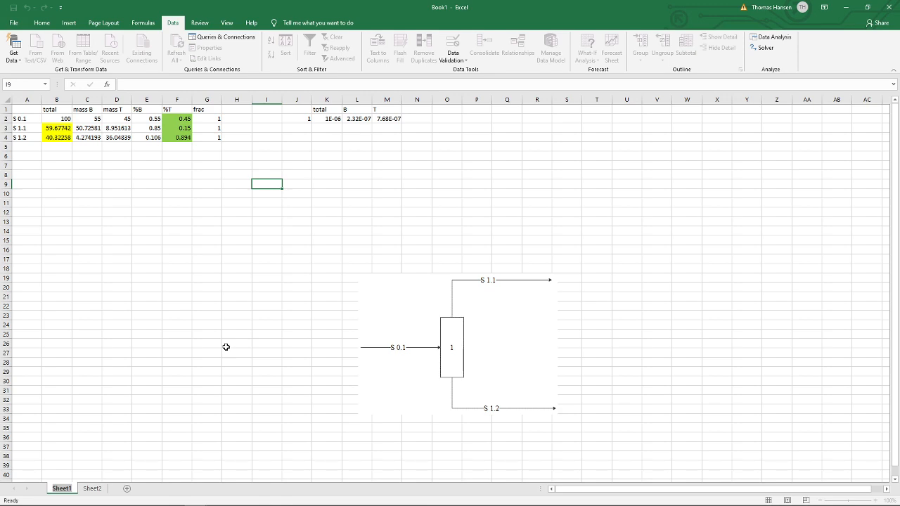
{"action": "key", "text": "alt+h"}
{"action": "type", "text": "or4.3"}
{"action": "key", "text": "Return"}
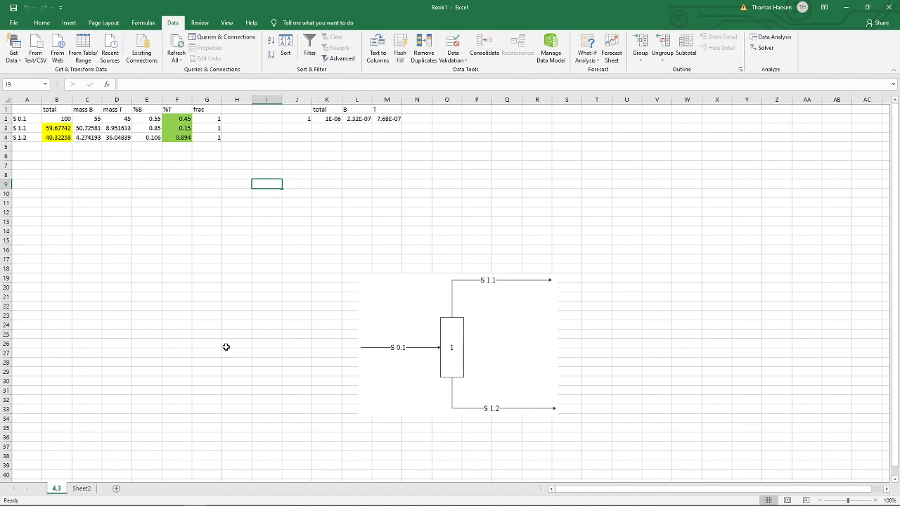
{"action": "left_click", "coordinate": [81, 489]}
{"action": "double_click", "coordinate": [81, 488]}
{"action": "type", "text": "4.6"}
{"action": "key", "text": "Return"}
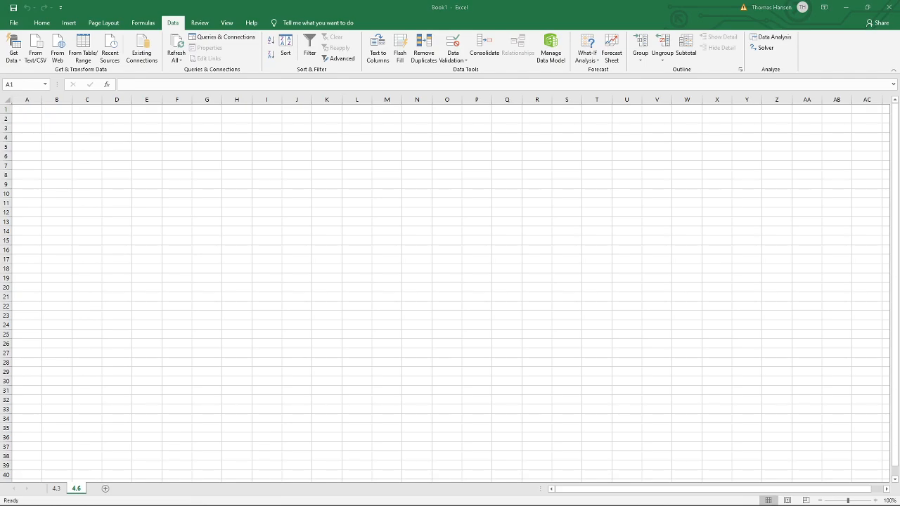
Switch to the assignments PDF in Foxit Reader and find problem 4.6 with its distillation column flowchart.
{"action": "key", "text": "alt+Tab"}
{"action": "scroll", "coordinate": [244, 252], "scroll_direction": "down", "scroll_amount": 10}
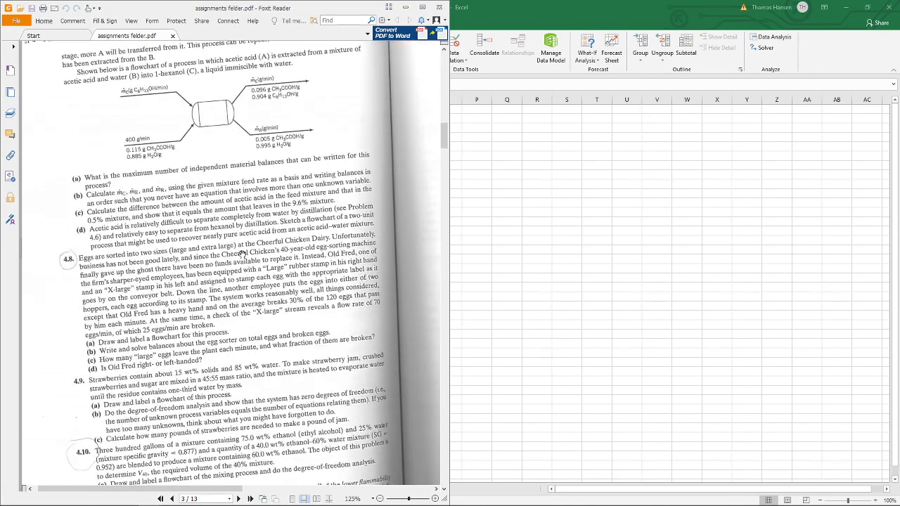
{"action": "scroll", "coordinate": [239, 253], "scroll_direction": "down", "scroll_amount": 20}
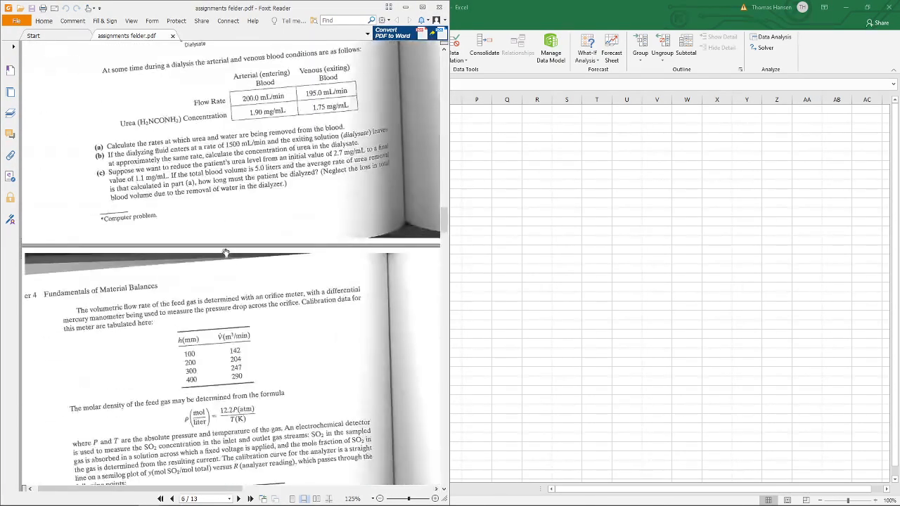
{"action": "scroll", "coordinate": [218, 250], "scroll_direction": "down", "scroll_amount": 10}
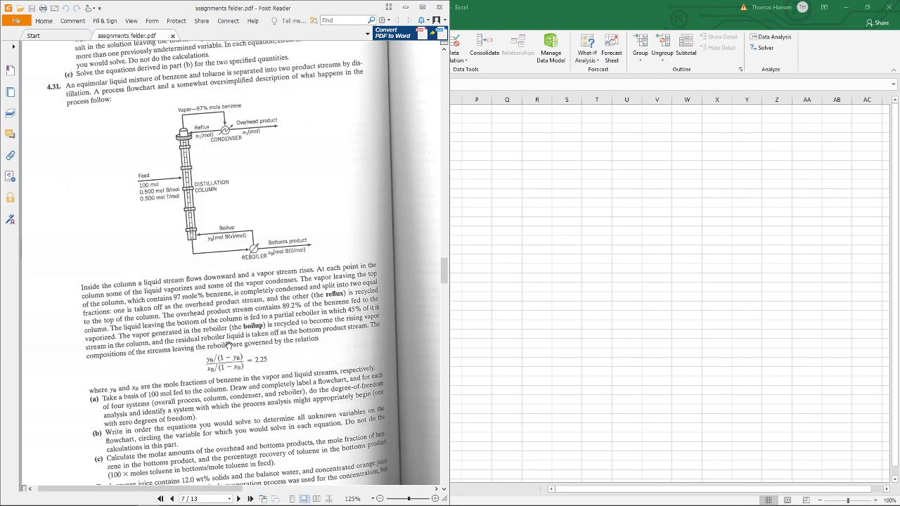
{"action": "scroll", "coordinate": [218, 343], "scroll_direction": "down", "scroll_amount": 1}
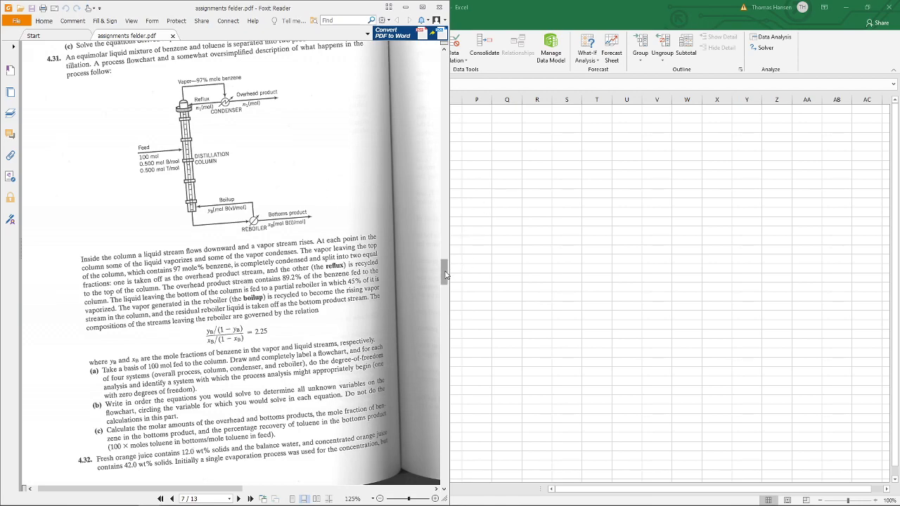
{"action": "left_click_drag", "start_coordinate": [445, 274], "coordinate": [405, 103]}
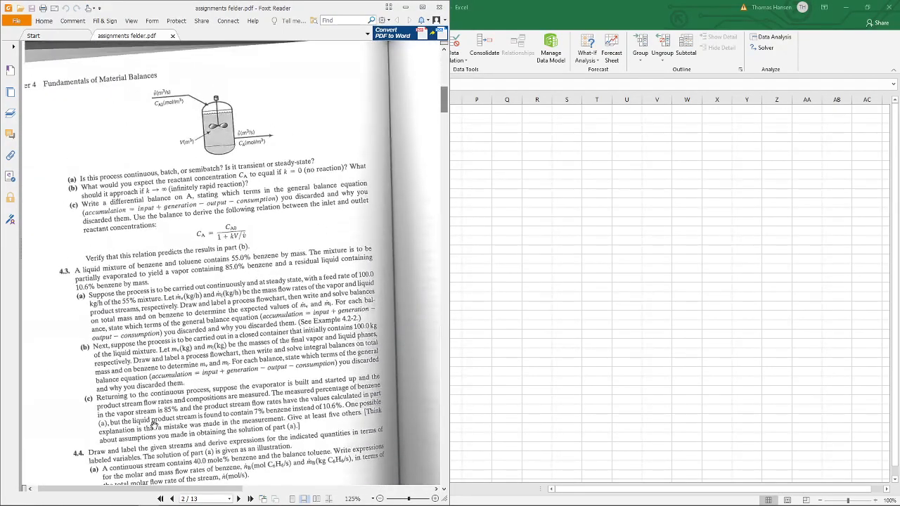
{"action": "left_click_drag", "start_coordinate": [156, 485], "coordinate": [331, 476]}
{"action": "mouse_move", "coordinate": [444, 98]}
{"action": "left_mouse_down"}
{"action": "mouse_move", "coordinate": [444, 110]}
{"action": "mouse_move", "coordinate": [444, 103]}
{"action": "left_mouse_up"}
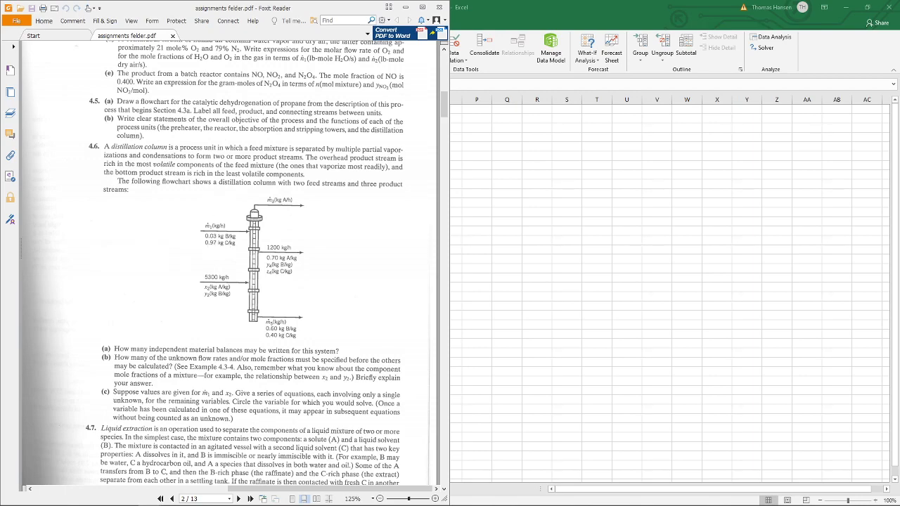
Copy the problem 4.6 distillation column flowchart from the PDF into sheet 4.6 in Excel.
{"action": "left_click", "coordinate": [526, 205]}
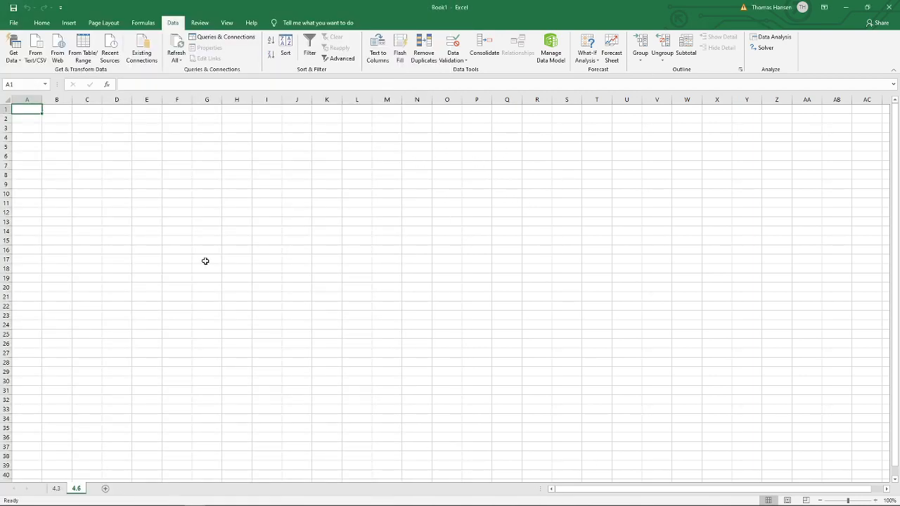
{"action": "left_click", "coordinate": [56, 488]}
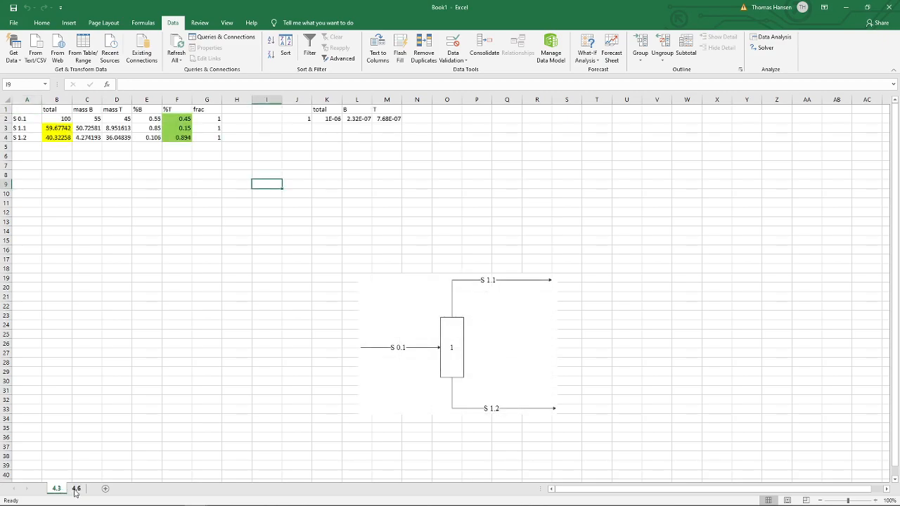
{"action": "left_click", "coordinate": [76, 488]}
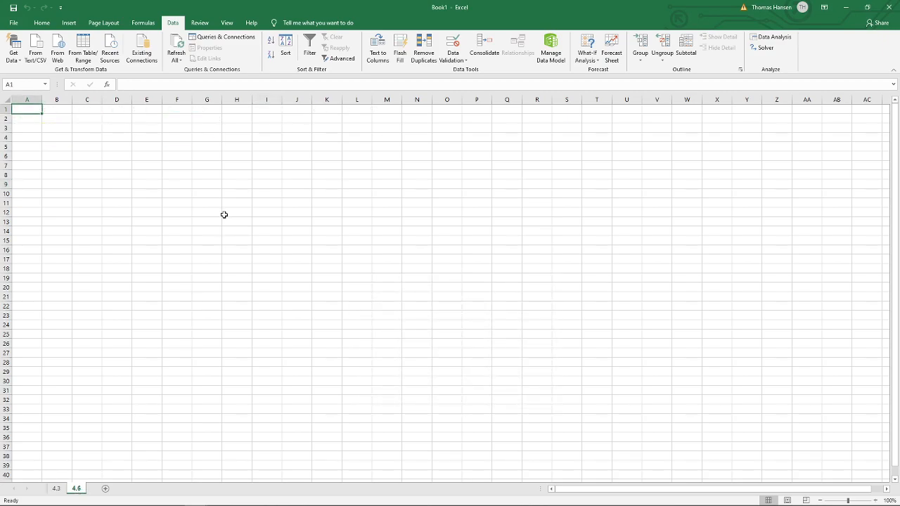
{"action": "key", "text": "alt+Tab"}
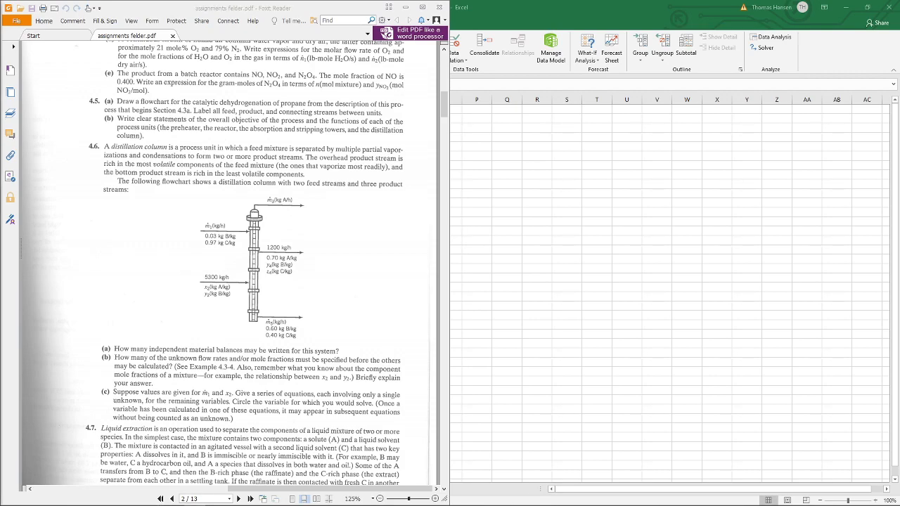
{"action": "key", "text": "alt+Tab"}
{"action": "key", "text": "ctrl+v"}
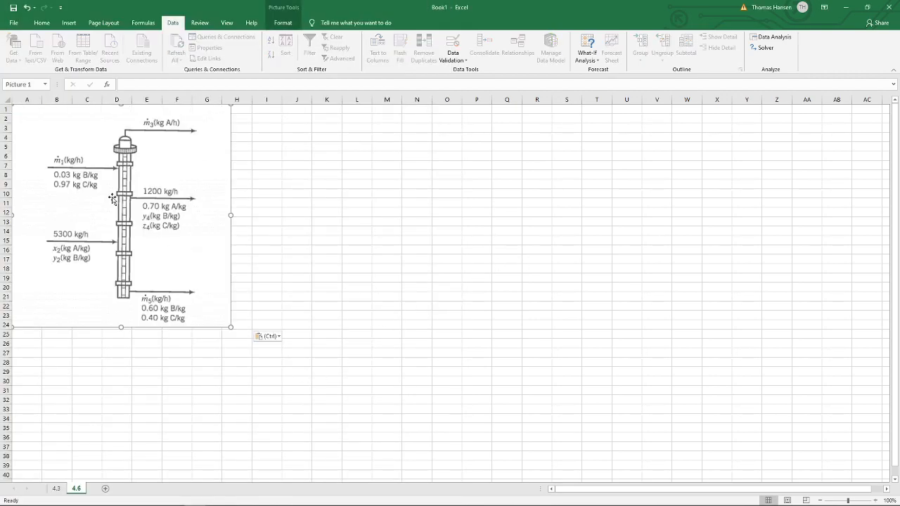
Move the pasted flowchart picture to about M12:T35, leaving the first columns and rows free for tables.
{"action": "left_click_drag", "start_coordinate": [112, 199], "coordinate": [478, 295]}
{"action": "left_click_drag", "start_coordinate": [416, 320], "coordinate": [268, 348]}
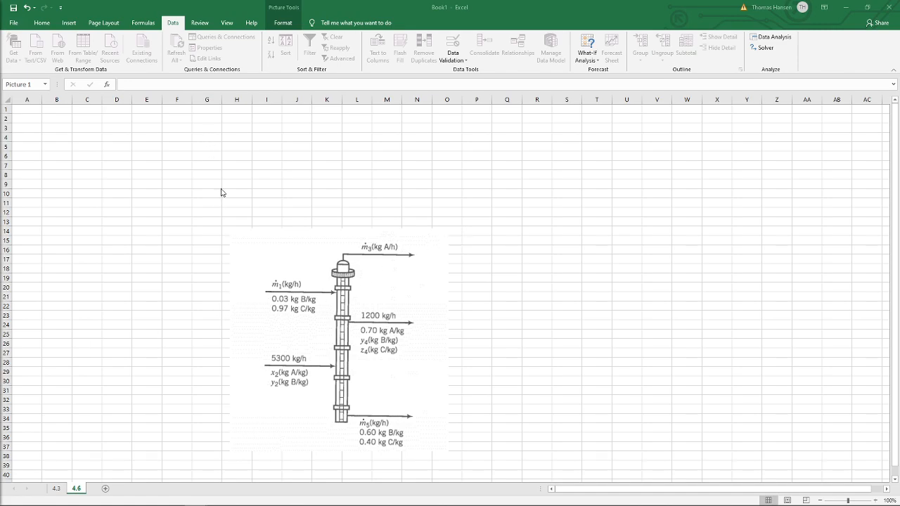
{"action": "left_click", "coordinate": [337, 286]}
{"action": "left_click_drag", "start_coordinate": [338, 287], "coordinate": [500, 267]}
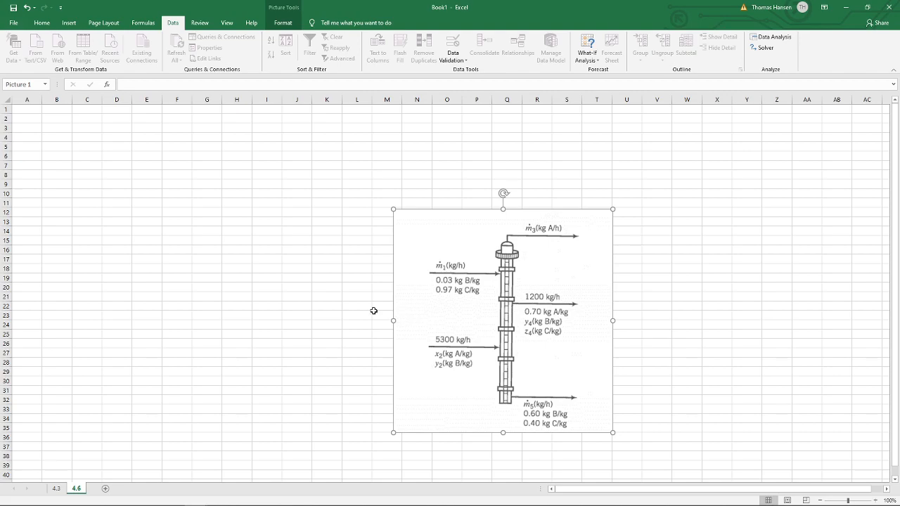
{"action": "left_click", "coordinate": [282, 340]}
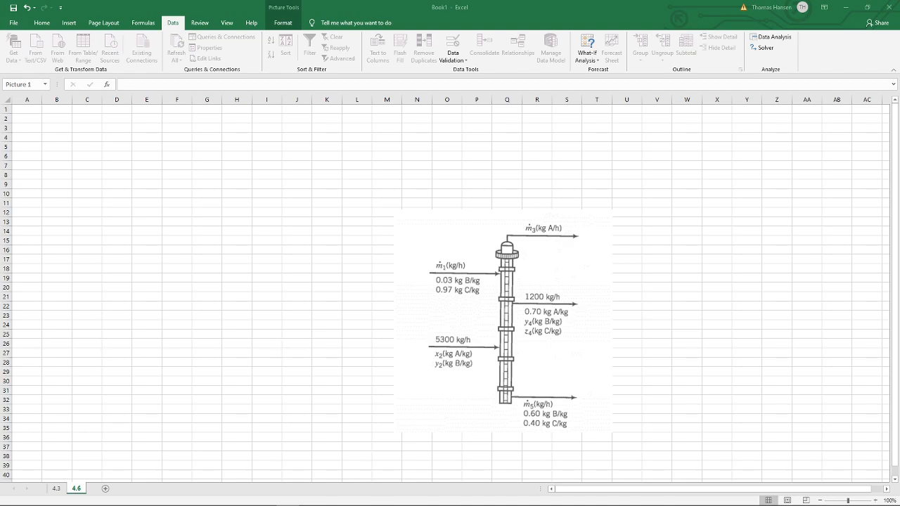
{"action": "left_click_drag", "start_coordinate": [0, 176], "coordinate": [345, 101]}
{"action": "double_click", "coordinate": [345, 101]}
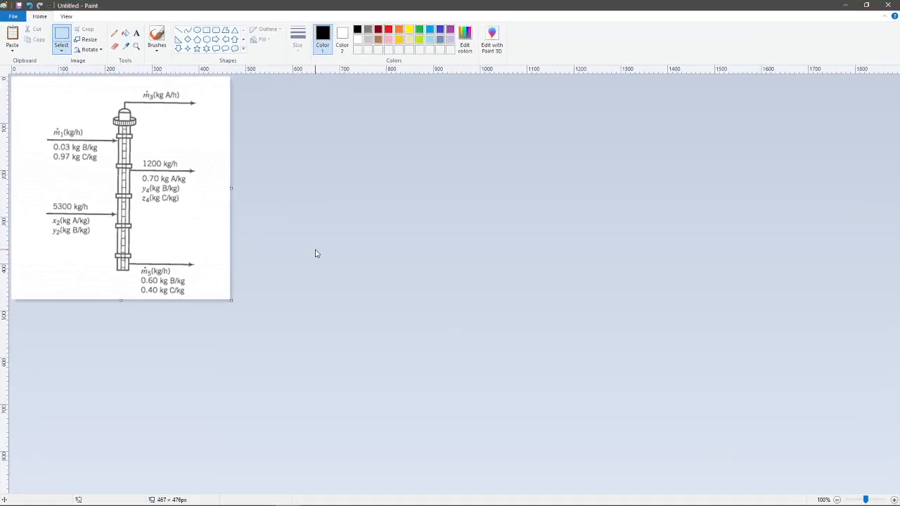
{"action": "left_click", "coordinate": [137, 33]}
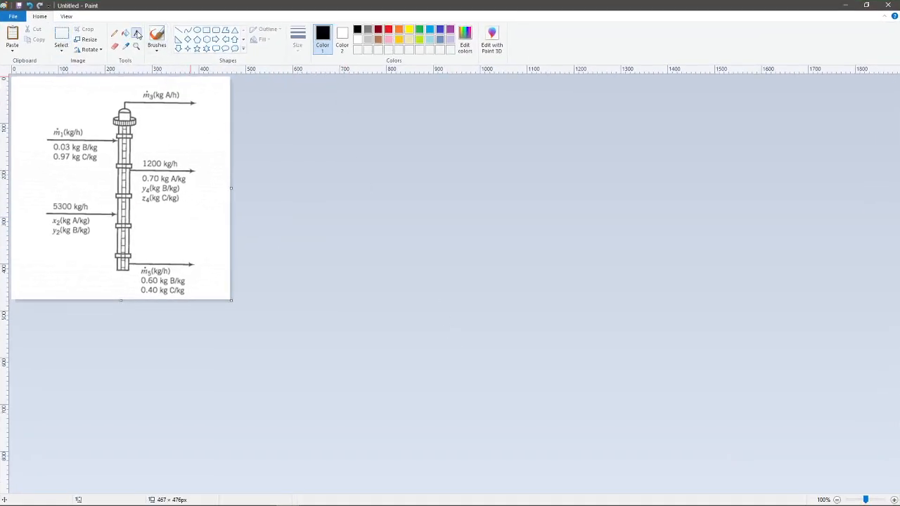
{"action": "left_click_drag", "start_coordinate": [55, 116], "coordinate": [117, 190]}
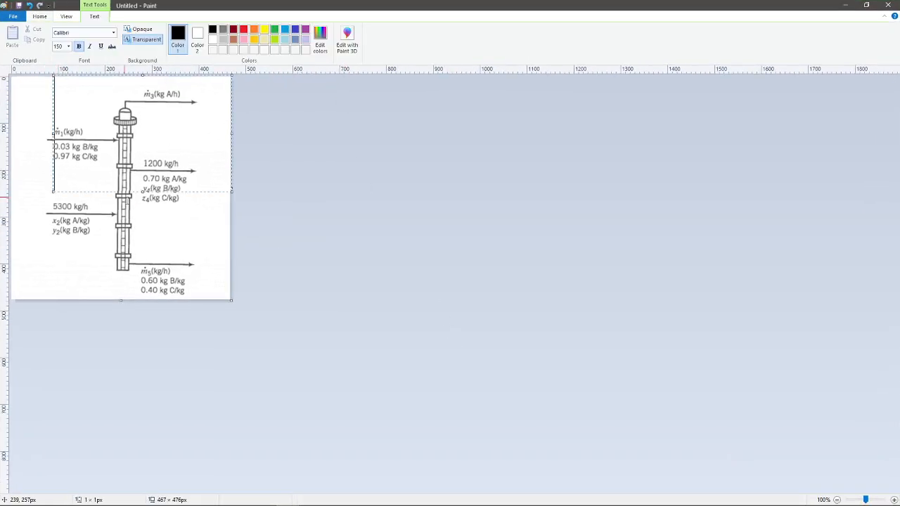
{"action": "left_click", "coordinate": [69, 46]}
{"action": "left_click", "coordinate": [71, 76]}
{"action": "left_click", "coordinate": [68, 46]}
{"action": "left_click", "coordinate": [70, 86]}
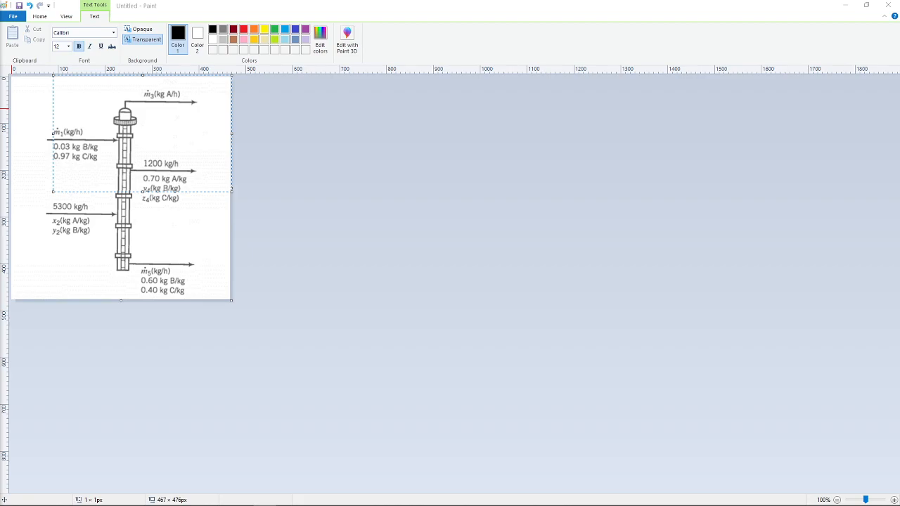
{"action": "key", "text": "alt+Tab"}
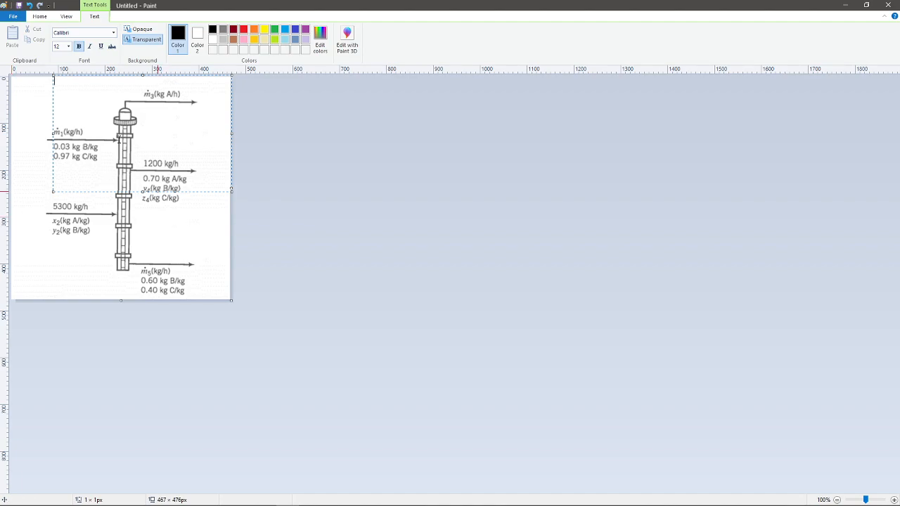
Switch to EdrawMax and paste the distillation column flowchart picture onto the blank drawing page.
{"action": "left_click", "coordinate": [137, 244]}
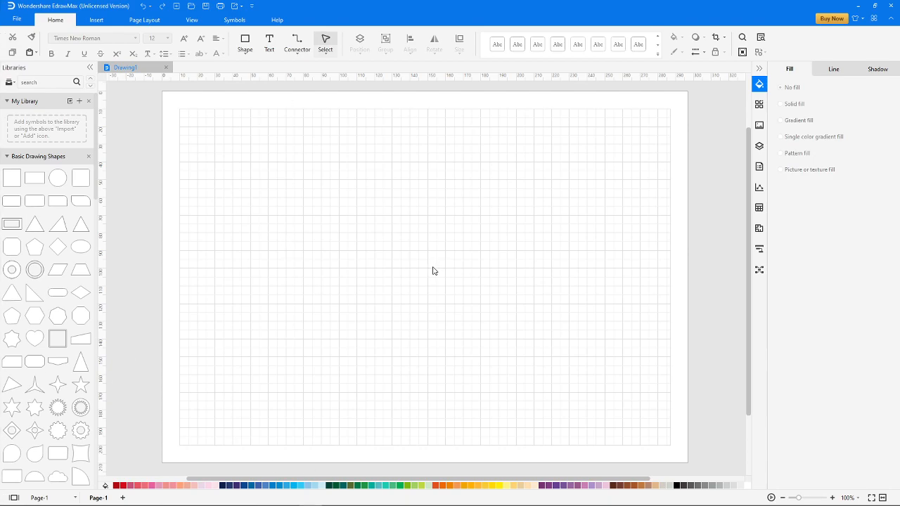
{"action": "key", "text": "ctrl+v"}
{"action": "left_click", "coordinate": [230, 239]}
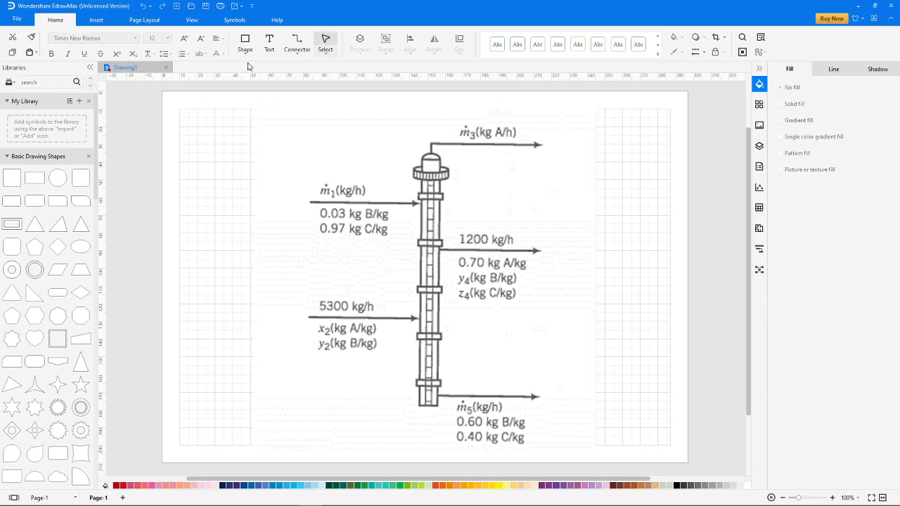
Add text labels to the two feed streams: S 0.1 above the m1 stream and S 0.2 above the 5300 kg/h stream.
{"action": "left_click", "coordinate": [269, 43]}
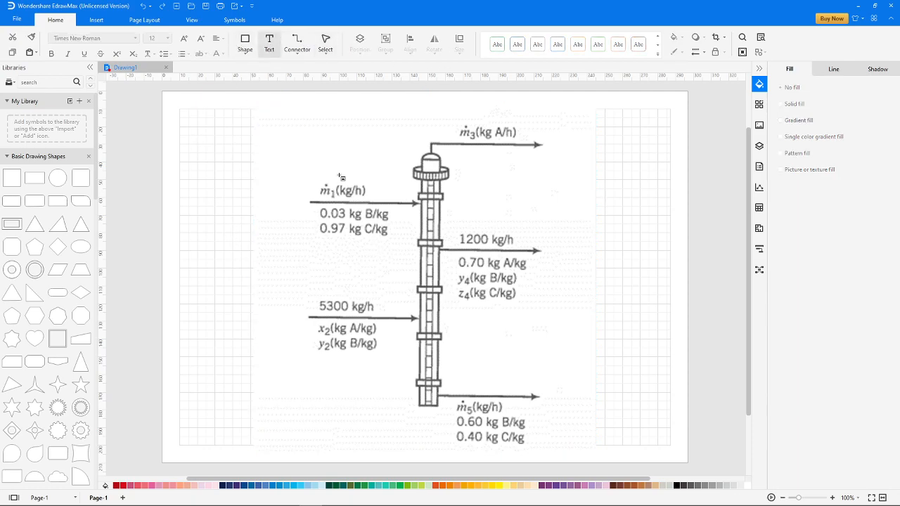
{"action": "left_click_drag", "start_coordinate": [321, 156], "coordinate": [369, 182]}
{"action": "type", "text": "S 0.1"}
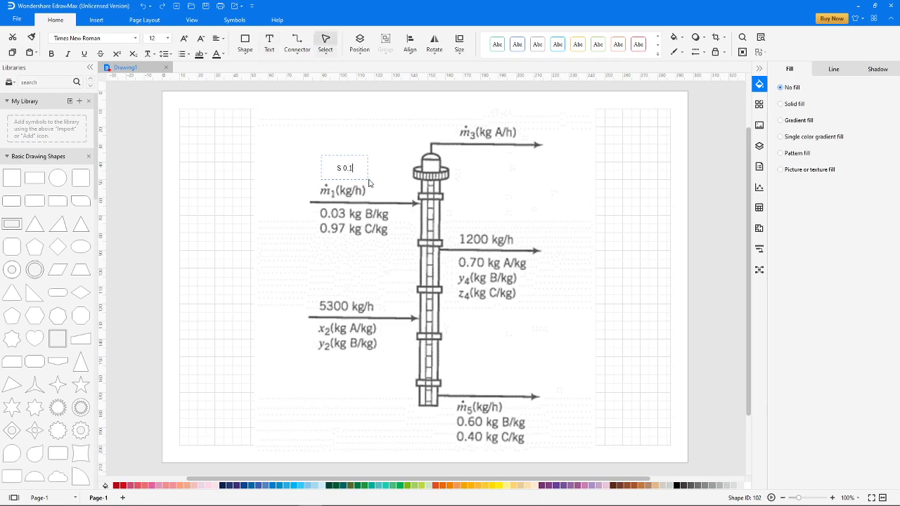
{"action": "left_click", "coordinate": [218, 242]}
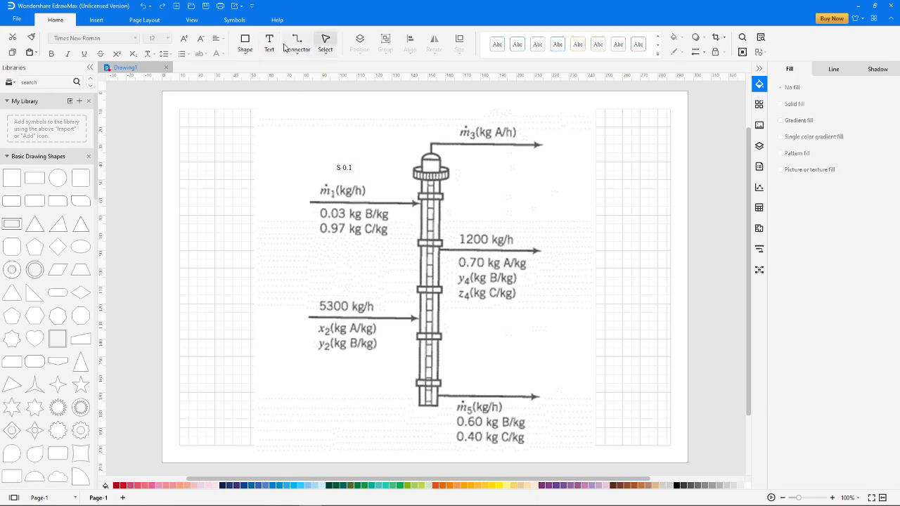
{"action": "left_click", "coordinate": [269, 44]}
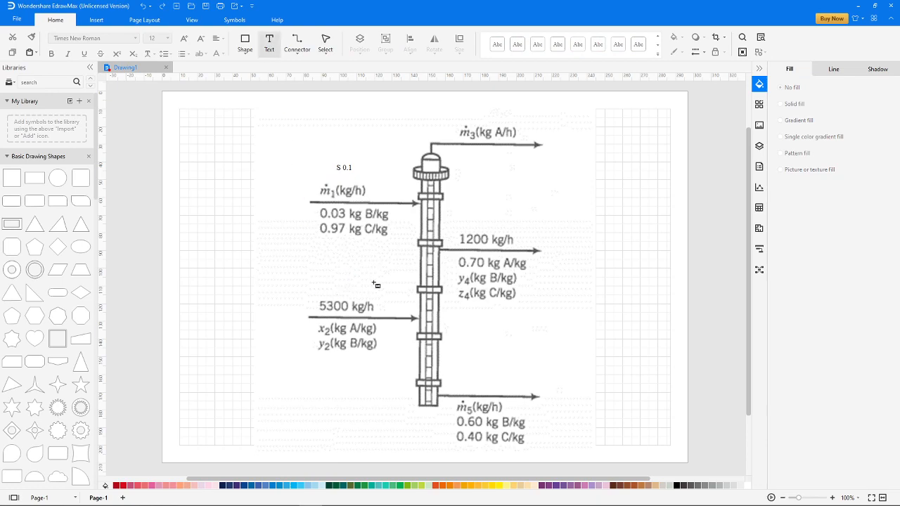
{"action": "left_click_drag", "start_coordinate": [332, 272], "coordinate": [385, 297]}
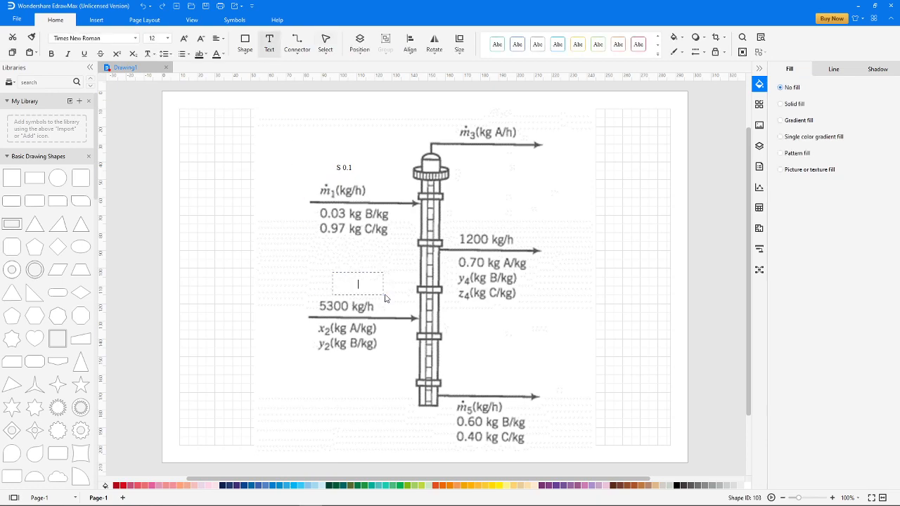
{"action": "type", "text": "S 0.2"}
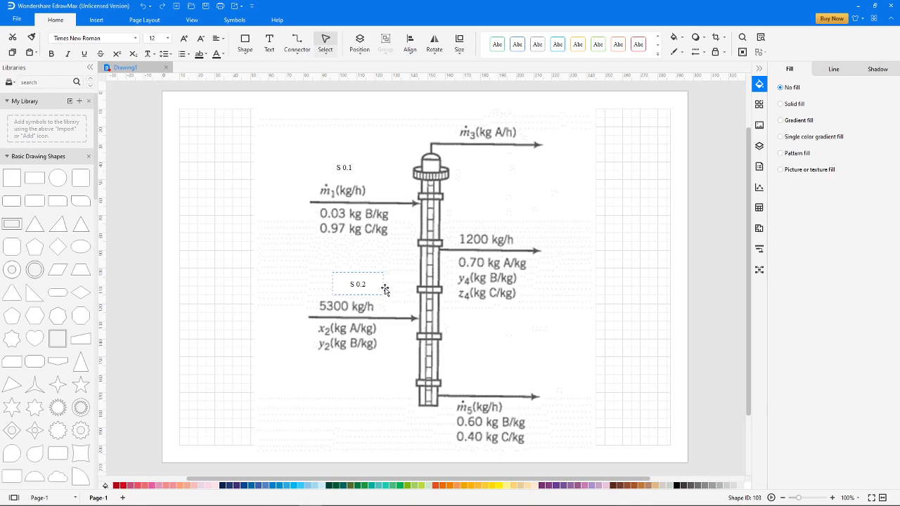
{"action": "left_click", "coordinate": [227, 297]}
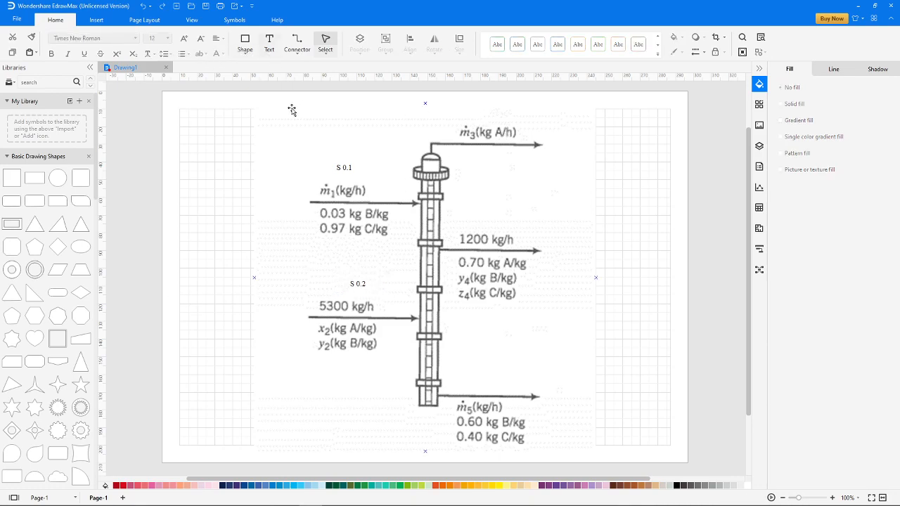
Label the overhead m3 stream S 1.1 and the side stream S 1.2, placing the latter just above the 1200 kg/h text.
{"action": "left_click", "coordinate": [266, 50]}
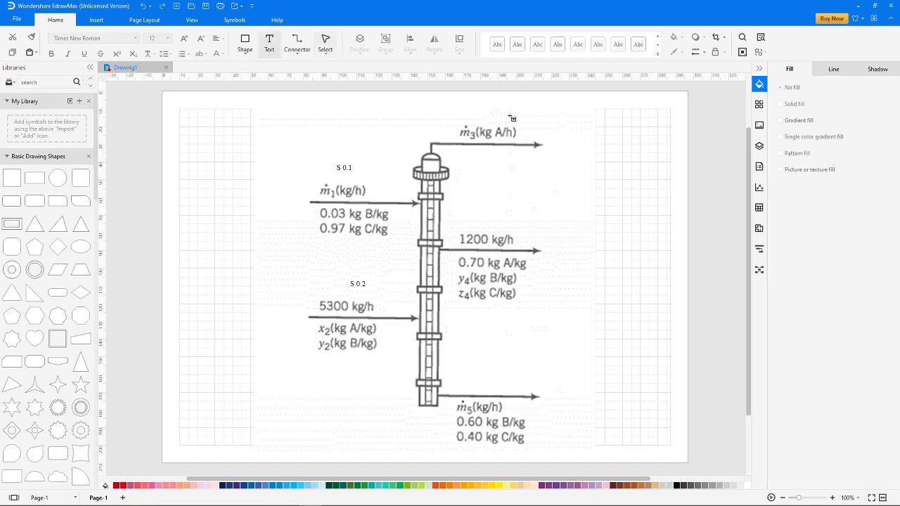
{"action": "left_click_drag", "start_coordinate": [445, 107], "coordinate": [482, 122]}
{"action": "type", "text": "S 1.1"}
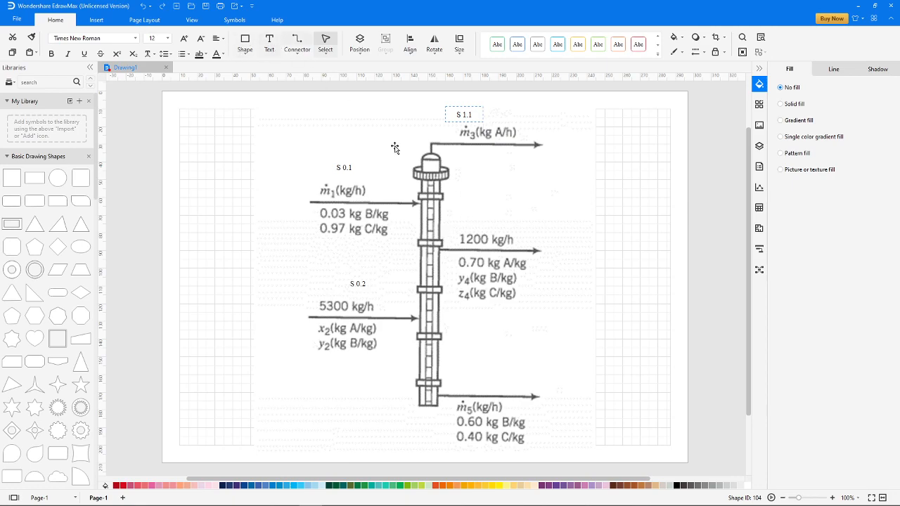
{"action": "left_click", "coordinate": [268, 41]}
{"action": "left_click_drag", "start_coordinate": [467, 198], "coordinate": [507, 220]}
{"action": "type", "text": "S 1.2"}
{"action": "left_click", "coordinate": [478, 197]}
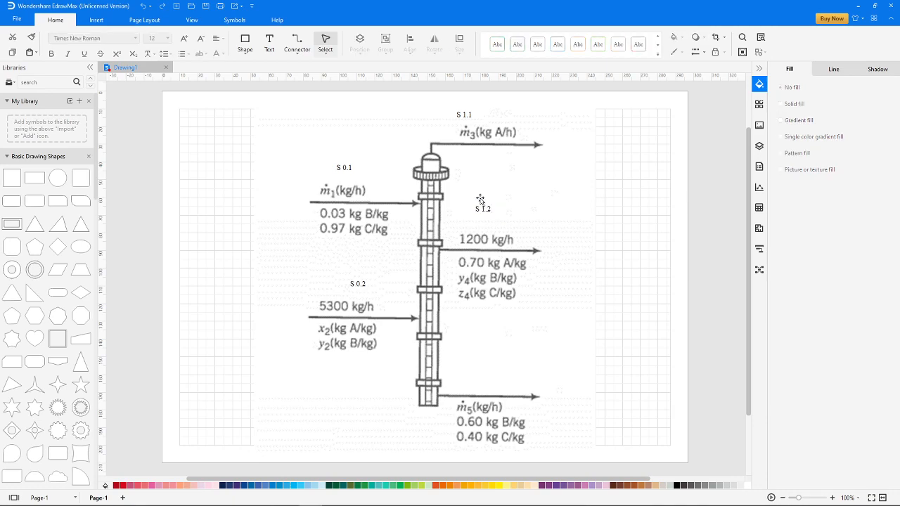
{"action": "left_click_drag", "start_coordinate": [478, 197], "coordinate": [481, 209]}
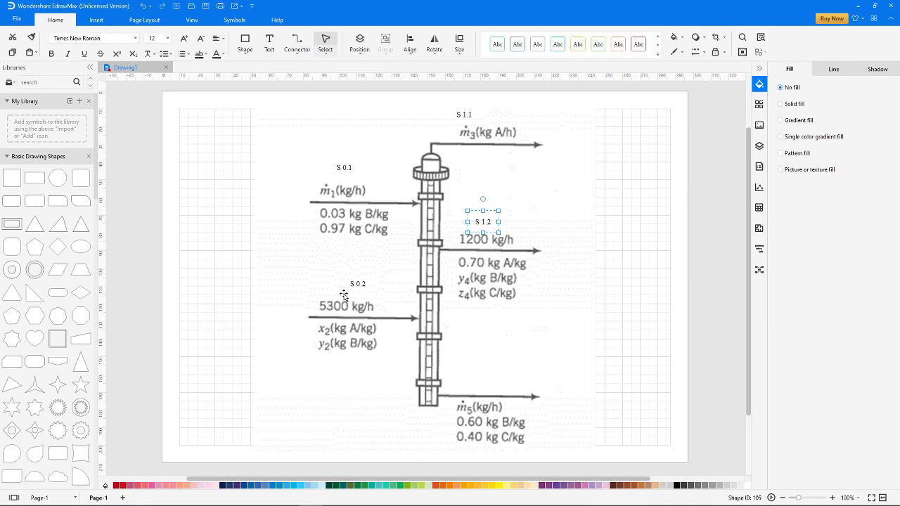
Add the text label S 1.3 above the m5 bottom product stream.
{"action": "left_click", "coordinate": [267, 41]}
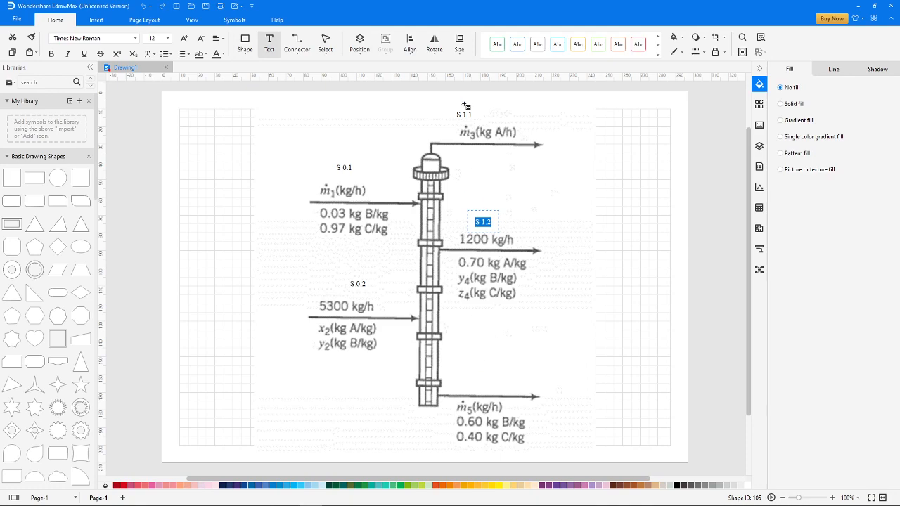
{"action": "left_click_drag", "start_coordinate": [463, 364], "coordinate": [507, 387]}
{"action": "type", "text": "S 1.3"}
{"action": "key", "text": "Escape"}
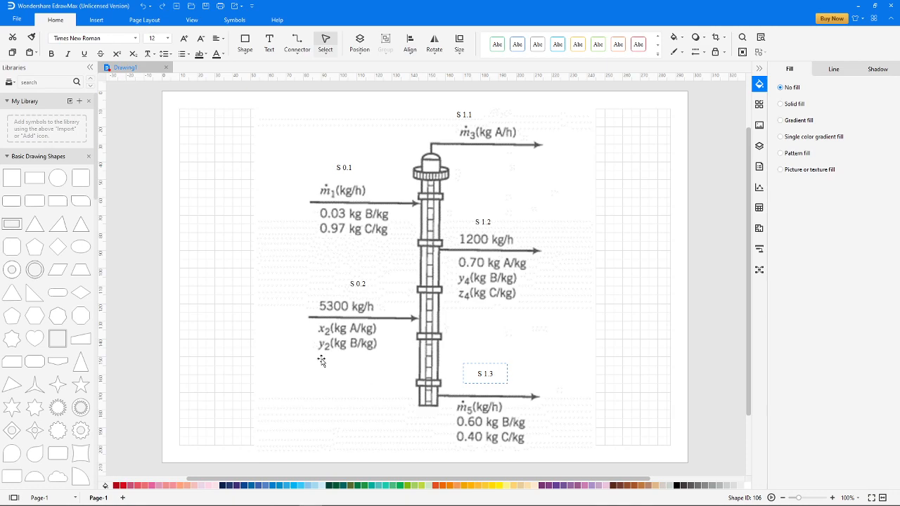
{"action": "left_click", "coordinate": [176, 351]}
Replace the unlabelled flowchart picture on Excel sheet 4.6 with the labelled EdrawMax version, placed at about M16:S39.
{"action": "key", "text": "ctrl+a"}
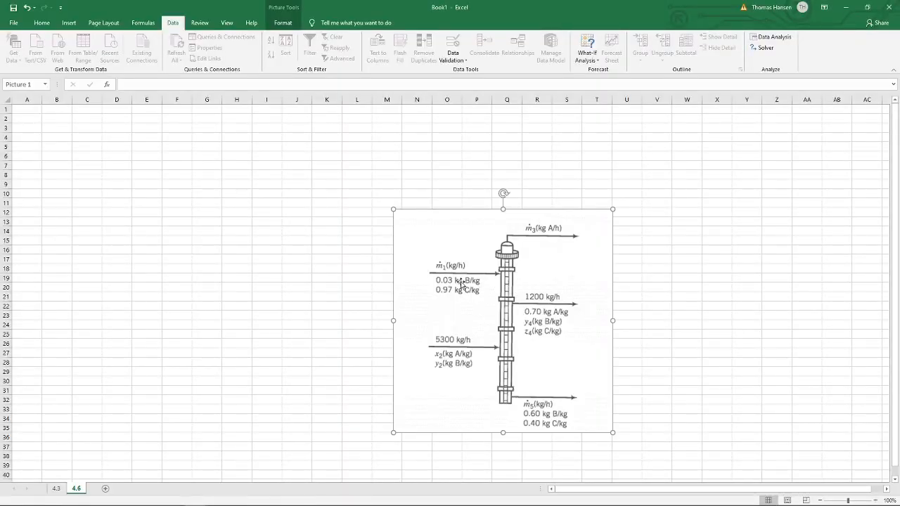
{"action": "key", "text": "Delete"}
{"action": "key", "text": "ctrl+z"}
{"action": "left_click_drag", "start_coordinate": [196, 204], "coordinate": [568, 229]}
{"action": "left_click_drag", "start_coordinate": [758, 142], "coordinate": [569, 252]}
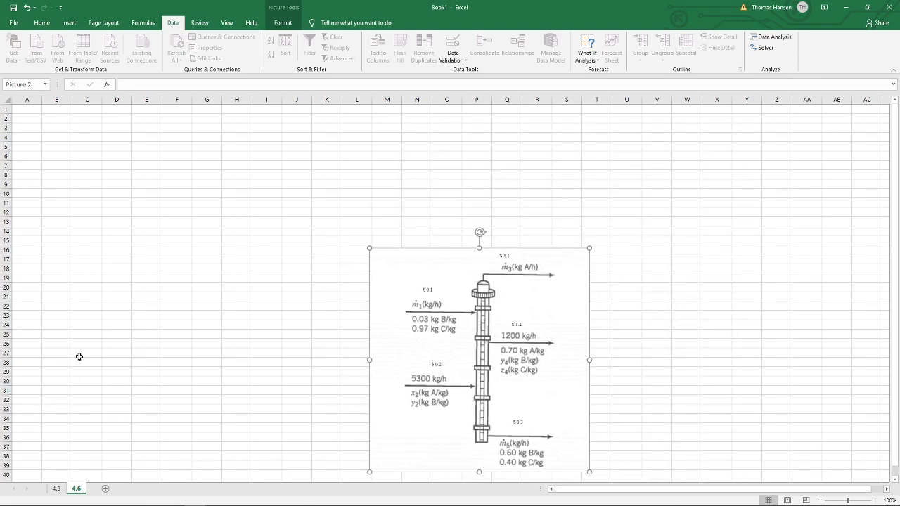
Enter the stream names S 0.1, S 0.2, S 1.1, S 1.2 and S 1.3 in cells A2:A6.
{"action": "left_click", "coordinate": [27, 111]}
{"action": "key", "text": "Down"}
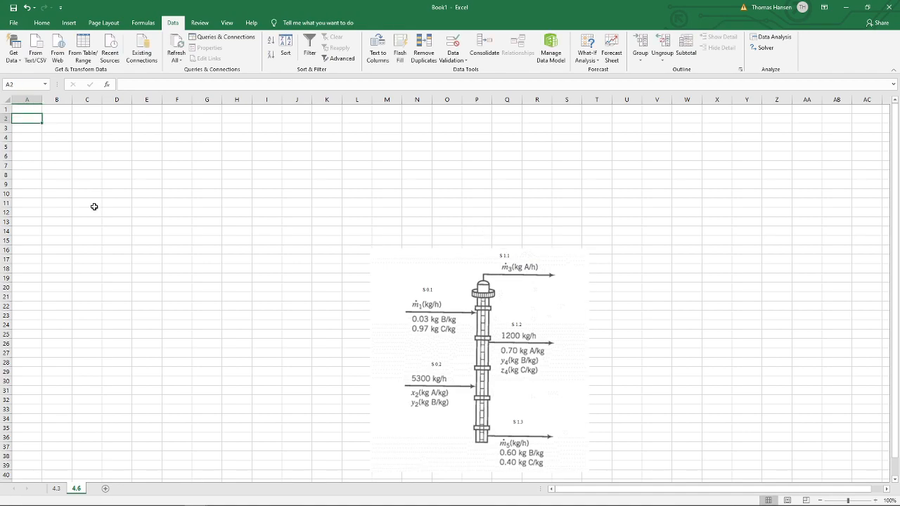
{"action": "type", "text": "S 0.1"}
{"action": "key", "text": "Return"}
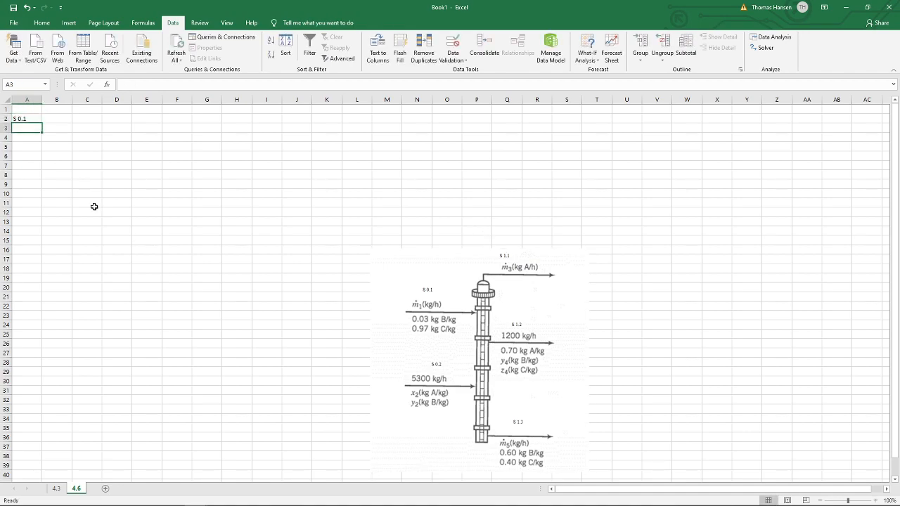
{"action": "type", "text": "S 0.2"}
{"action": "key", "text": "Return"}
{"action": "type", "text": "S 1.1"}
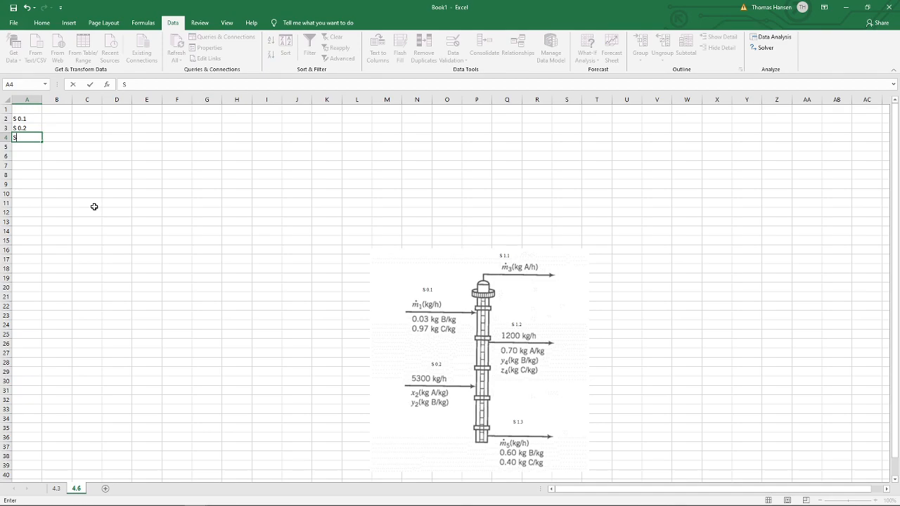
{"action": "key", "text": "Return"}
{"action": "type", "text": "S 1.2"}
{"action": "key", "text": "Return"}
{"action": "type", "text": "S 1.3"}
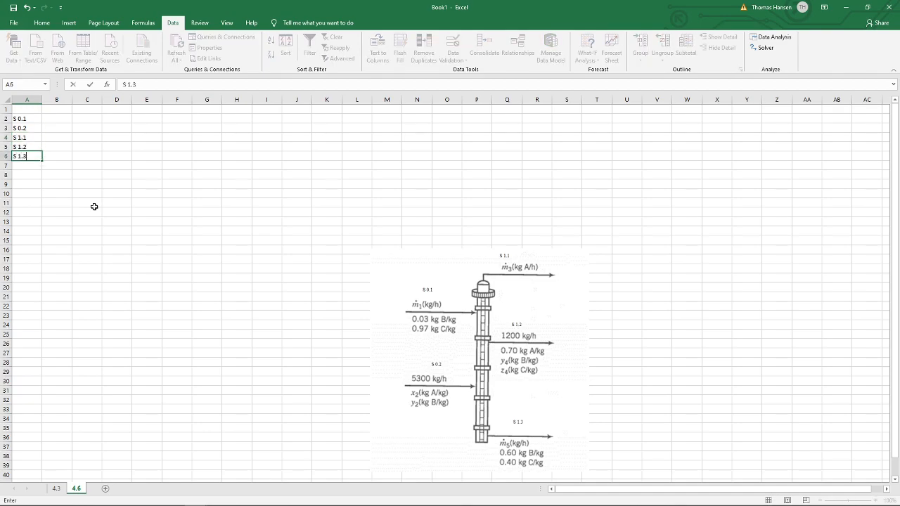
{"action": "key", "text": "Tab"}
Enter the flow column headers total, A, B and C in cells B1:E1.
{"action": "key", "text": "Up"}
{"action": "key", "text": "Up"}
{"action": "key", "text": "Up"}
{"action": "key", "text": "Up"}
{"action": "key", "text": "Up"}
{"action": "type", "text": "total"}
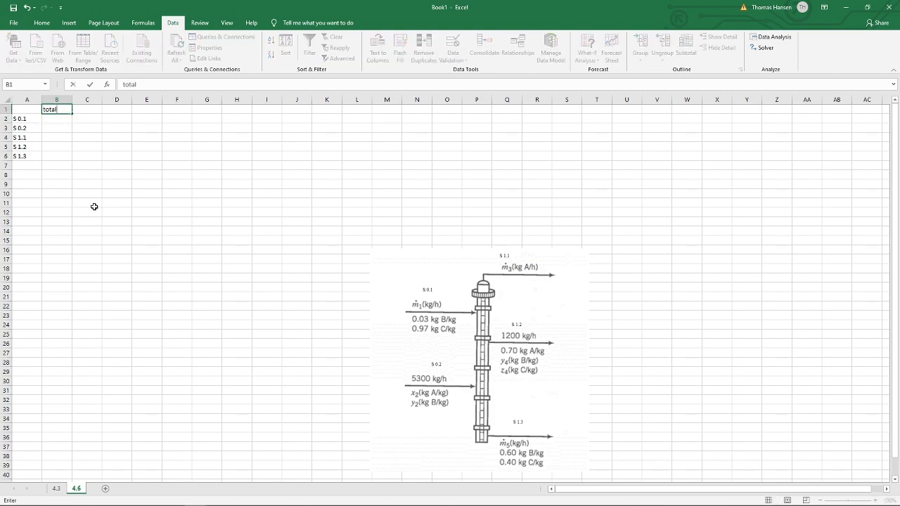
{"action": "key", "text": "Tab"}
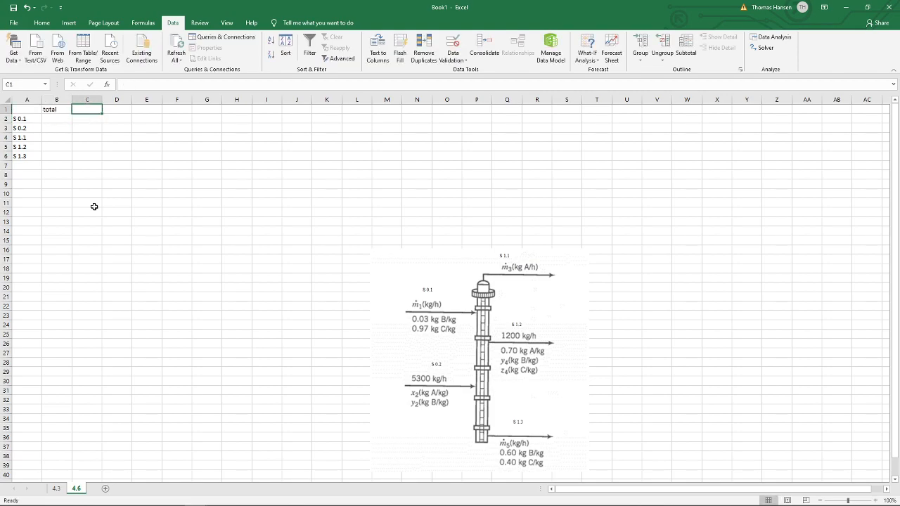
{"action": "type", "text": "A"}
{"action": "key", "text": "Tab"}
{"action": "type", "text": "B"}
{"action": "key", "text": "Tab"}
{"action": "key", "text": "Down"}
{"action": "key", "text": "Up"}
{"action": "type", "text": "C"}
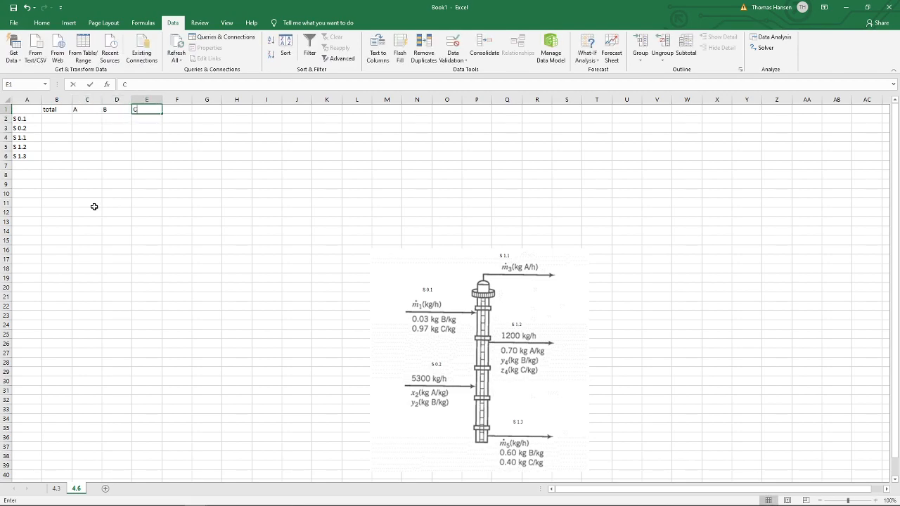
{"action": "key", "text": "Tab"}
Enter the fraction column headers %A, %B, %C and frac in cells F1:I1.
{"action": "type", "text": "%A"}
{"action": "key", "text": "Tab"}
{"action": "type", "text": "%B"}
{"action": "key", "text": "Tab"}
{"action": "type", "text": "%C"}
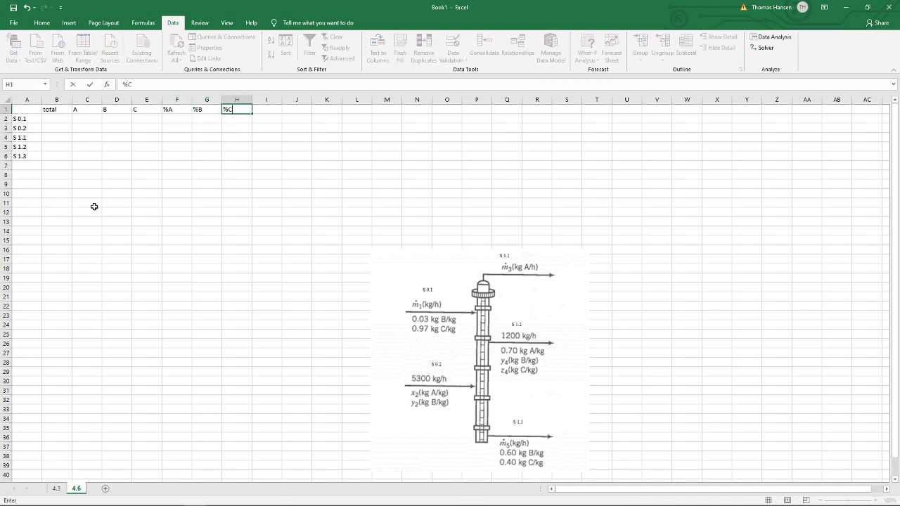
{"action": "key", "text": "Tab"}
{"action": "type", "text": "frac"}
{"action": "key", "text": "Return"}
Enter =SUM(F2:H2) in cell I2 and fill the formula down to I6.
{"action": "type", "text": "="}
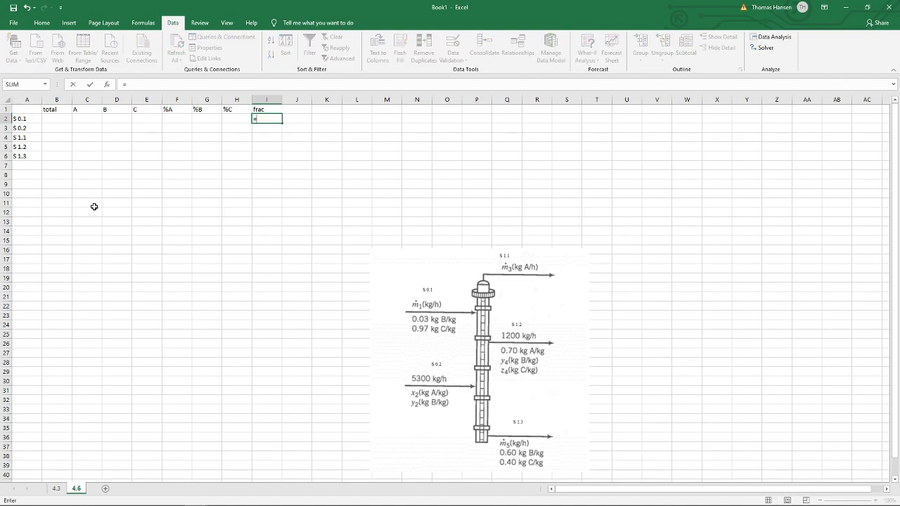
{"action": "type", "text": "sum("}
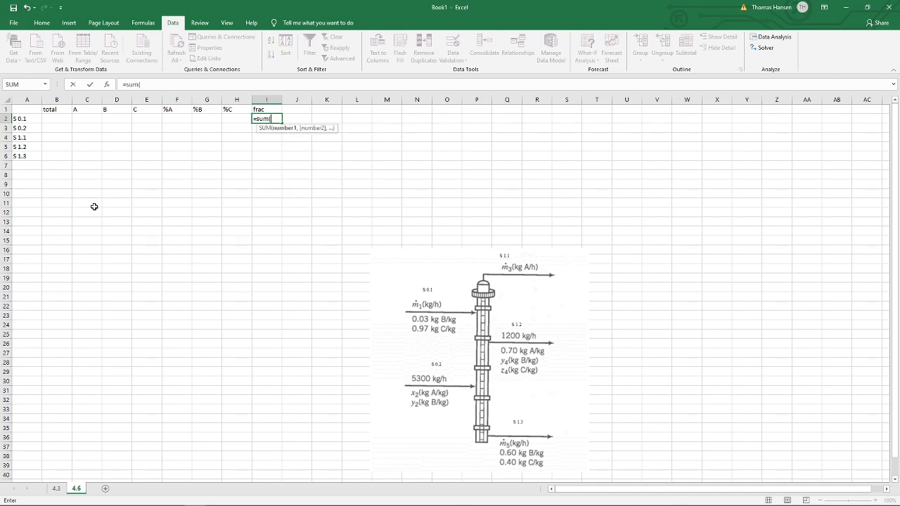
{"action": "left_click_drag", "start_coordinate": [180, 123], "coordinate": [233, 119]}
{"action": "key", "text": "ctrl+Return"}
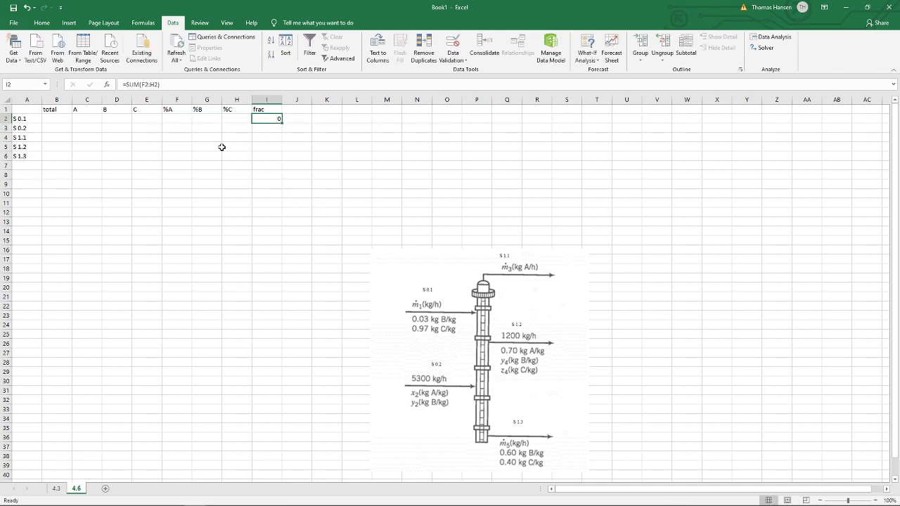
{"action": "left_click_drag", "start_coordinate": [282, 123], "coordinate": [275, 157]}
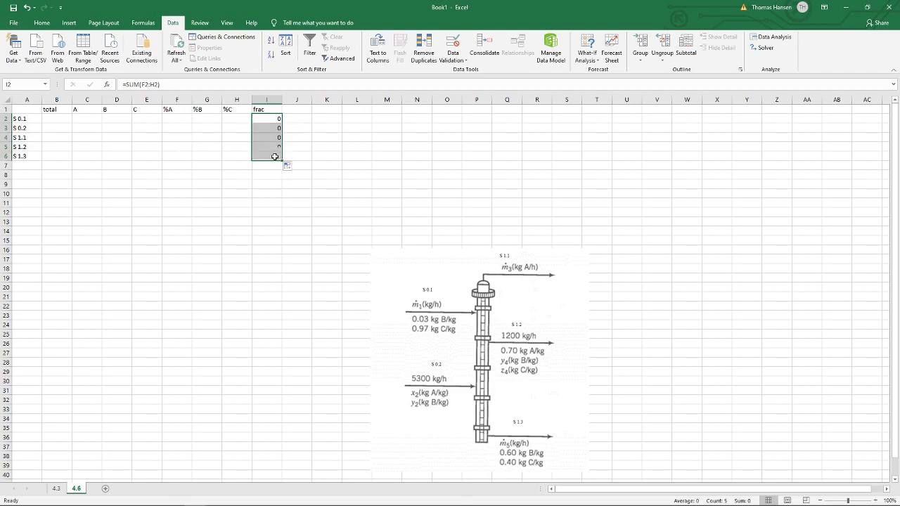
Fill cell B2, the unknown total flow of stream S 0.1, with orange.
{"action": "left_click", "coordinate": [58, 118]}
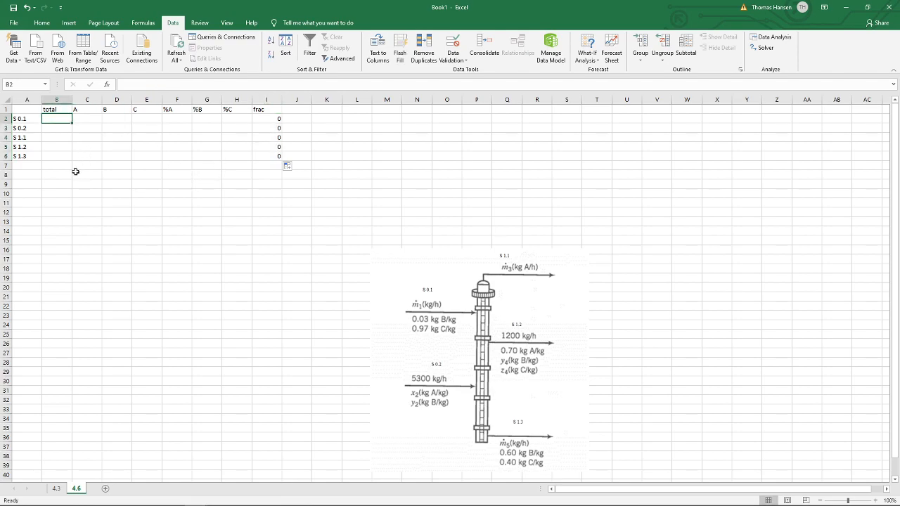
{"action": "left_click", "coordinate": [42, 23]}
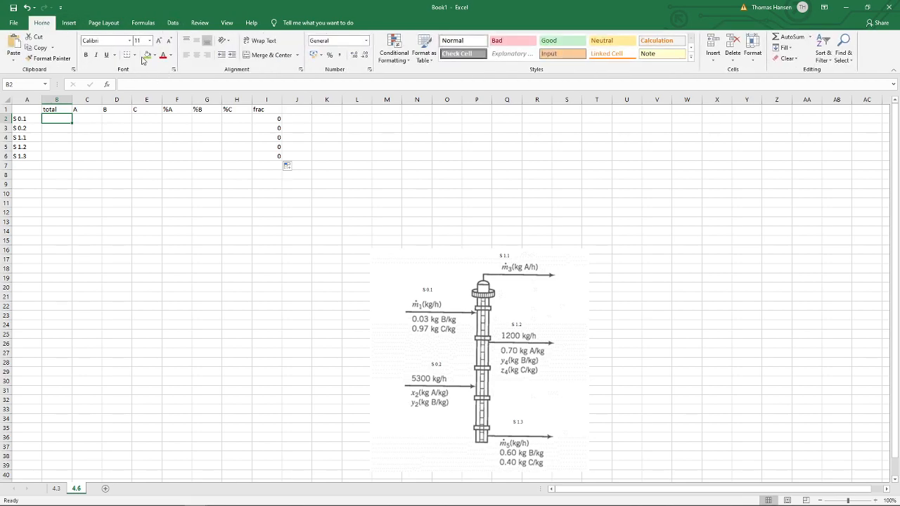
{"action": "left_click", "coordinate": [154, 56]}
{"action": "left_click", "coordinate": [163, 132]}
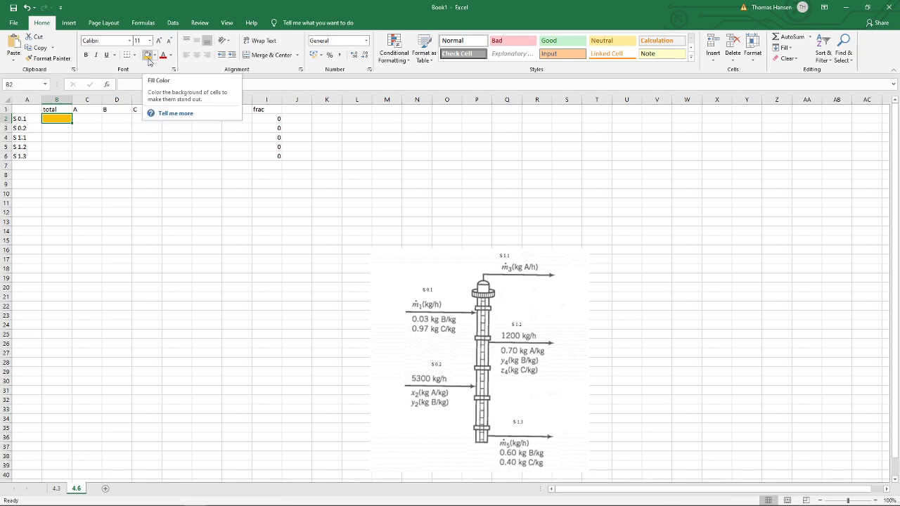
Enter 0.03 as the %B fraction of stream S 0.1 in cell G2.
{"action": "key", "text": "Right"}
{"action": "key", "text": "Right"}
{"action": "key", "text": "Right"}
{"action": "key", "text": "Right"}
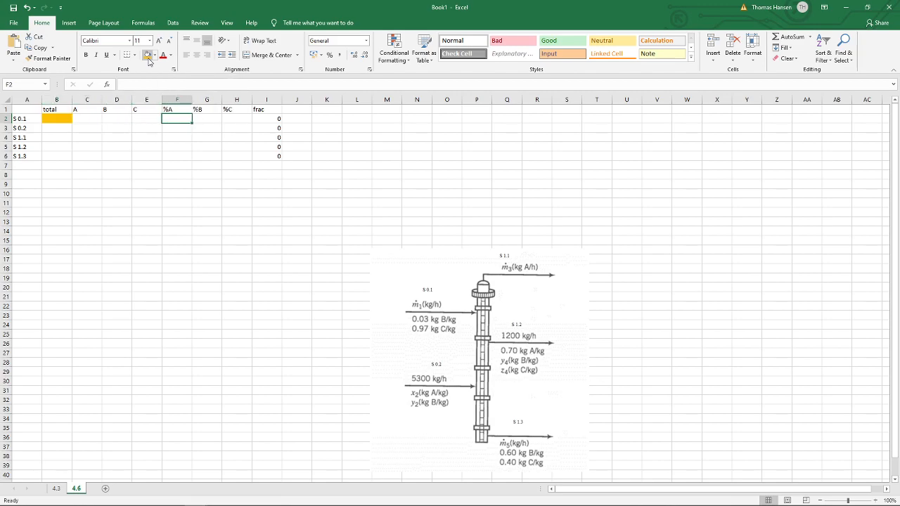
{"action": "key", "text": "Right"}
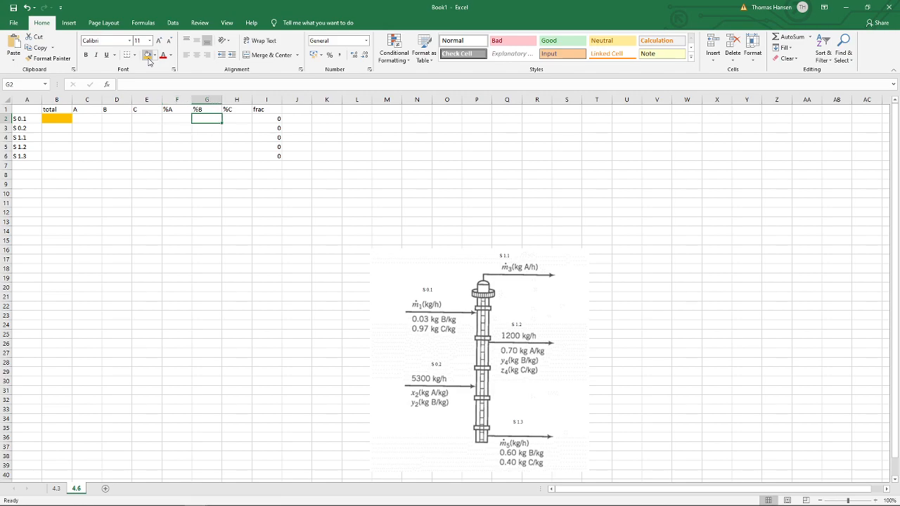
{"action": "type", "text": "0.03"}
{"action": "key", "text": "Right"}
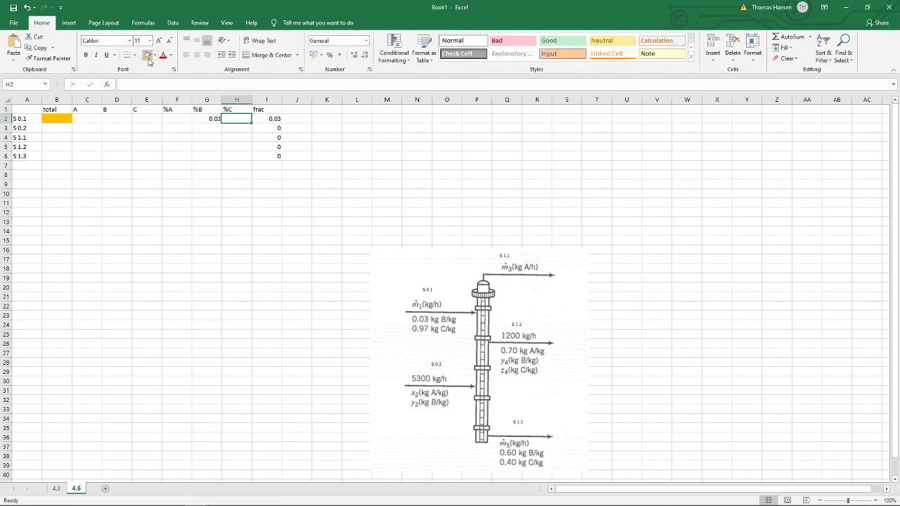
Enter 0.97 as the %C fraction and 0 as the %A fraction of stream S 0.1 in cells H2 and F2.
{"action": "type", "text": "0.97"}
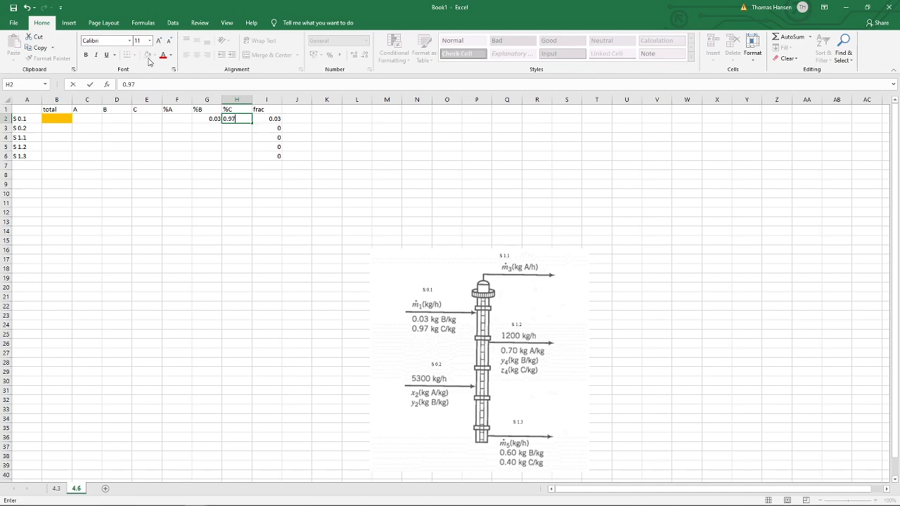
{"action": "key", "text": "Return"}
{"action": "key", "text": "Up"}
{"action": "key", "text": "Right"}
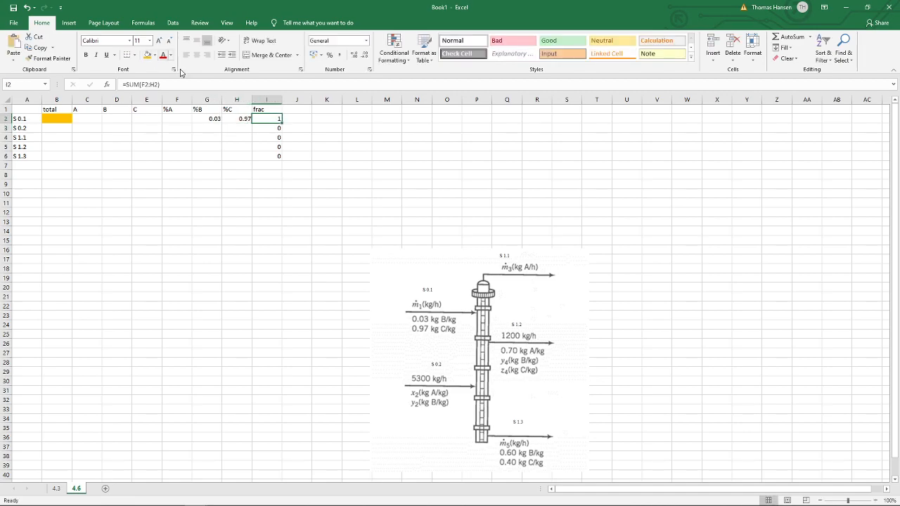
{"action": "key", "text": "Left"}
{"action": "key", "text": "Left"}
{"action": "key", "text": "Left"}
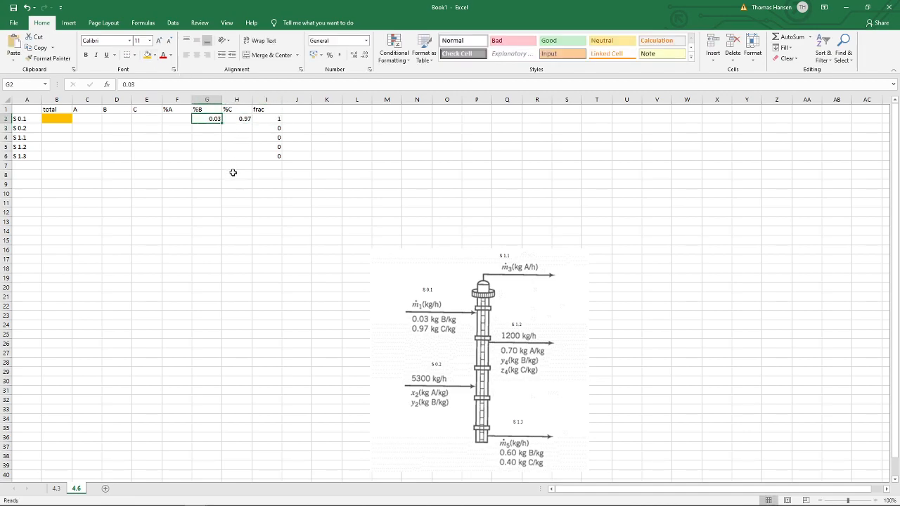
{"action": "type", "text": "0"}
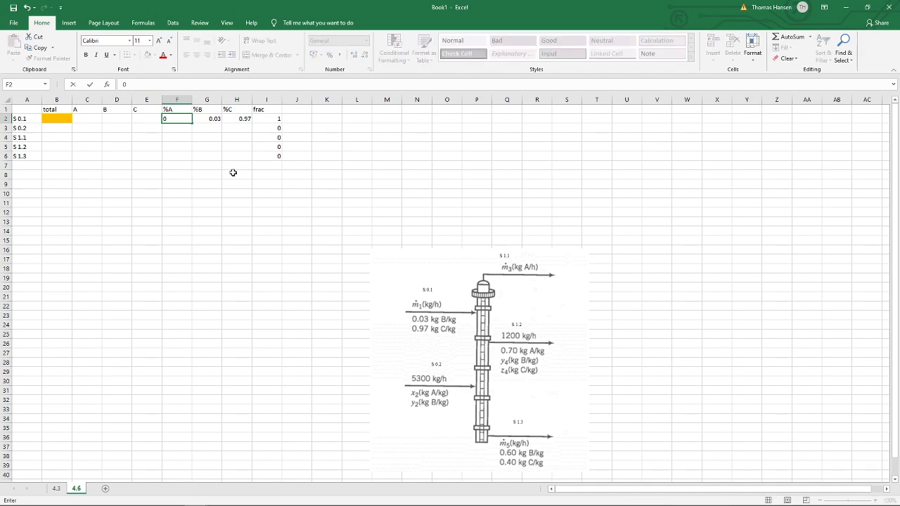
Enter 5300 as the total flow of stream S 0.2 in cell B3.
{"action": "key", "text": "Left"}
{"action": "key", "text": "Left"}
{"action": "key", "text": "Left"}
{"action": "key", "text": "Left"}
{"action": "key", "text": "Down"}
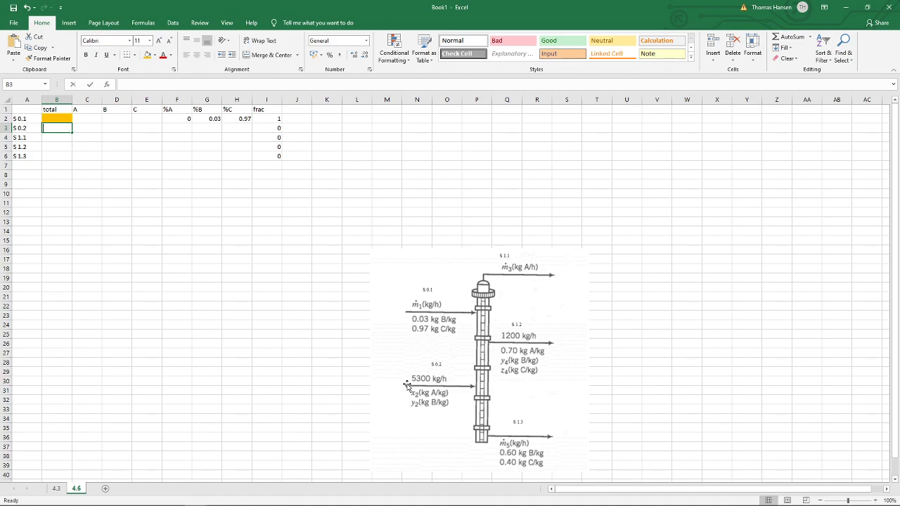
{"action": "type", "text": "5300"}
{"action": "key", "text": "Return"}
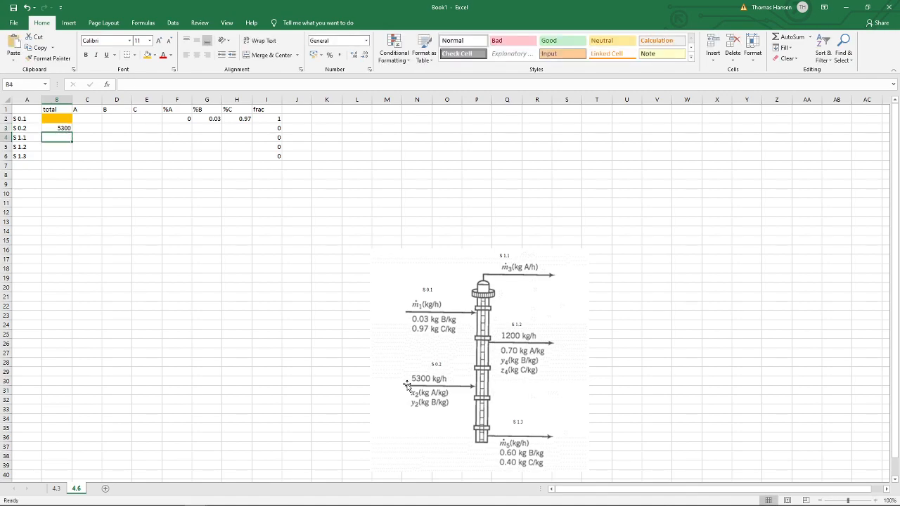
Fill the unknown totals in B4 and B6 with orange and enter 1200 as the total of stream S 1.2 in B5.
{"action": "left_click", "coordinate": [146, 56]}
{"action": "key", "text": "Down"}
{"action": "type", "text": "1200"}
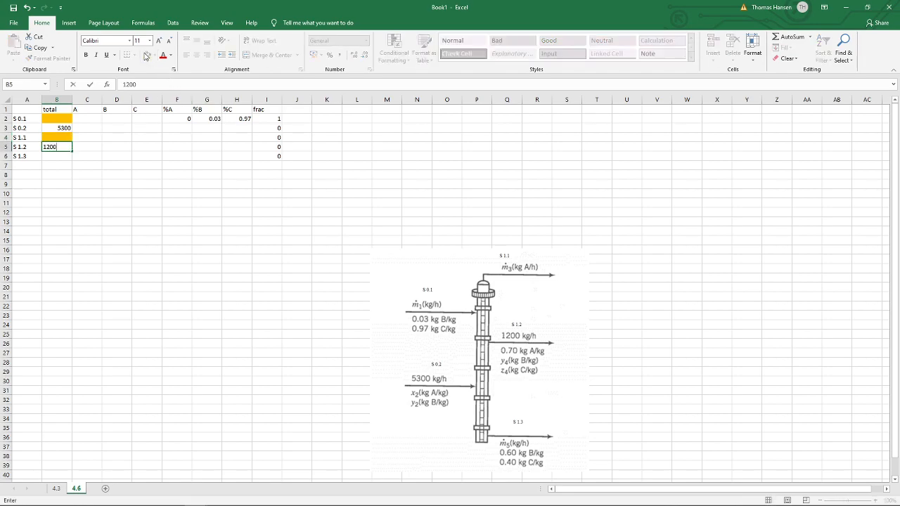
{"action": "key", "text": "Return"}
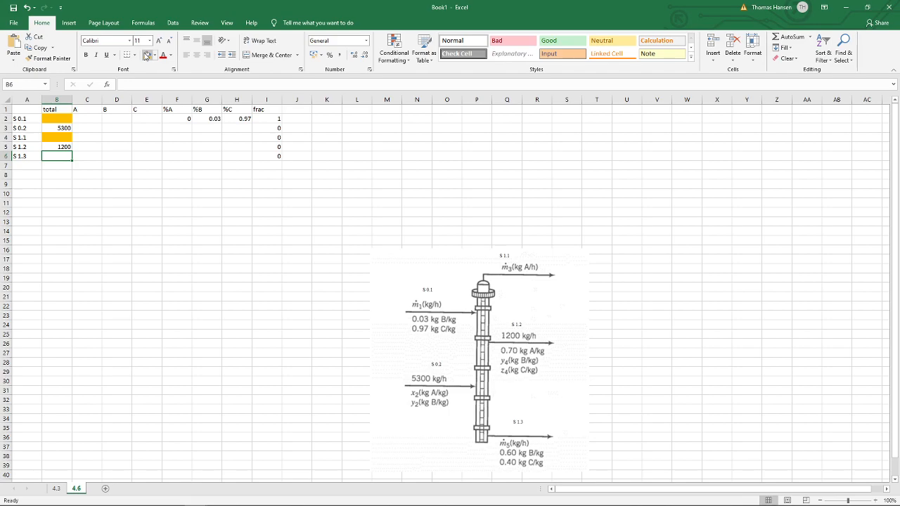
{"action": "left_click", "coordinate": [146, 55]}
Enter 0 as the %C fraction of stream S 0.2 in cell H3.
{"action": "key", "text": "Right"}
{"action": "key", "text": "Up"}
{"action": "key", "text": "Up"}
{"action": "key", "text": "Up"}
{"action": "key", "text": "Right"}
{"action": "key", "text": "Right"}
{"action": "key", "text": "Right"}
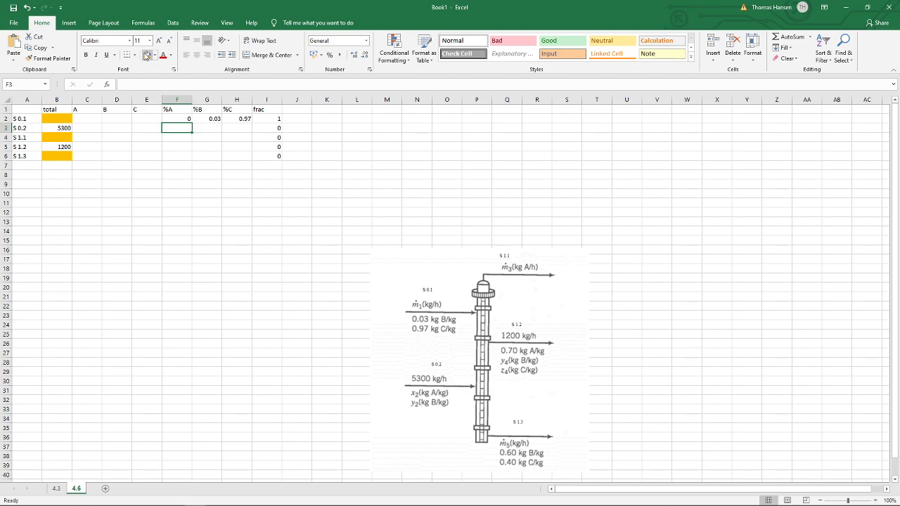
{"action": "key", "text": "Right"}
{"action": "key", "text": "Right"}
{"action": "type", "text": "0"}
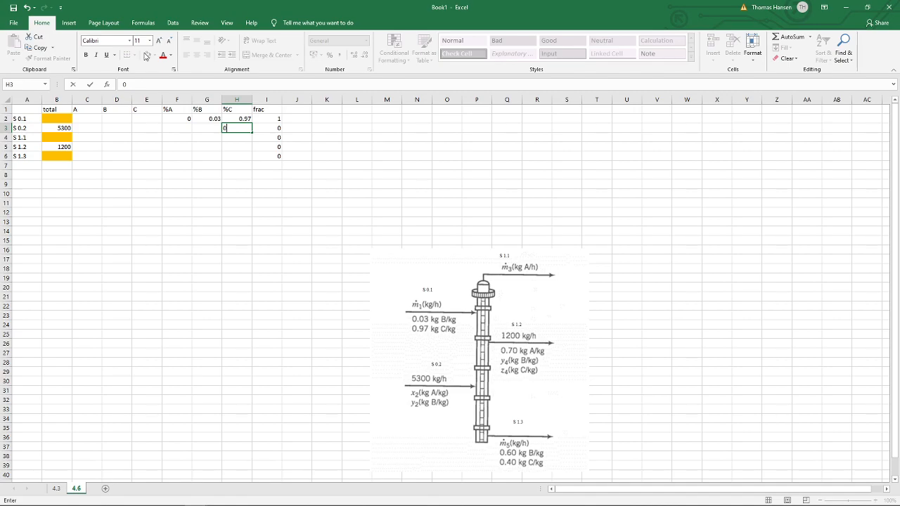
Fill cells F3:G3, the unknown %A and %B fractions of stream S 0.2, with orange.
{"action": "key", "text": "Left"}
{"action": "key", "text": "shift+Left"}
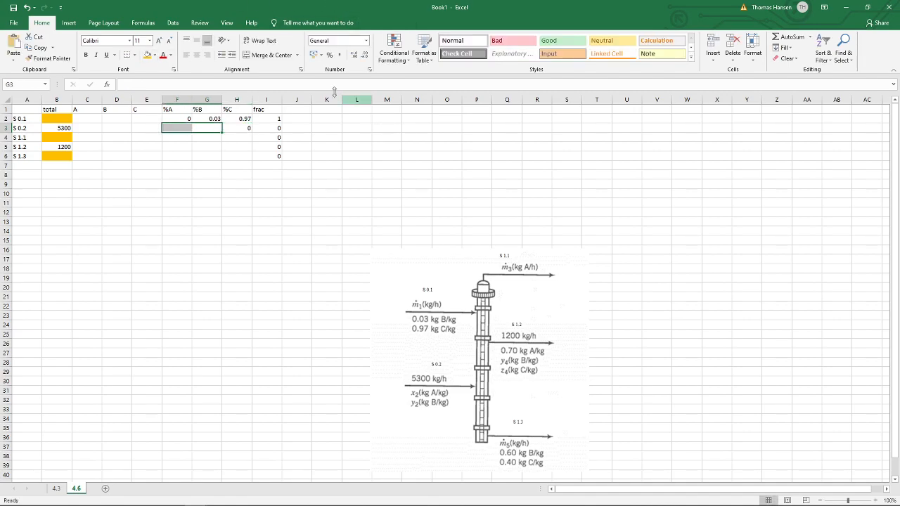
{"action": "left_click", "coordinate": [147, 54]}
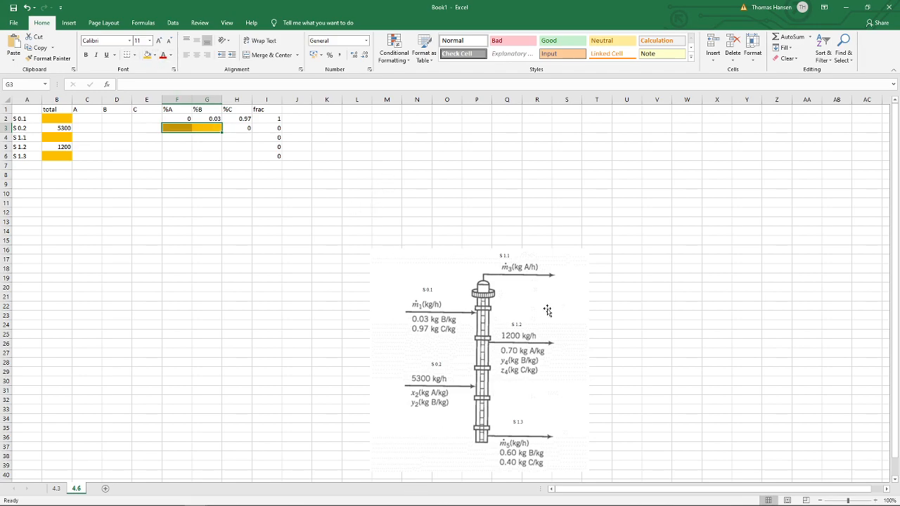
Enter 1, 0 and 0 as the %A, %B and %C fractions of stream S 1.1 in cells F4:H4.
{"action": "key", "text": "Down"}
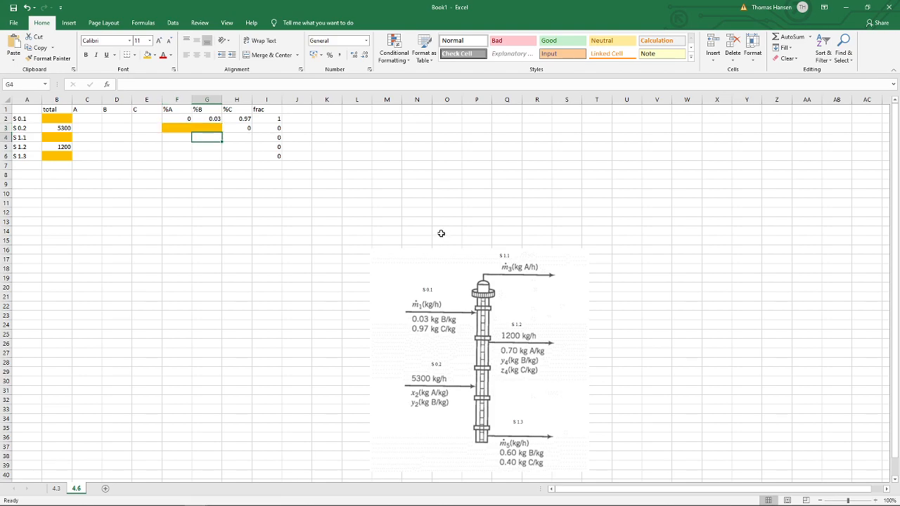
{"action": "key", "text": "Left"}
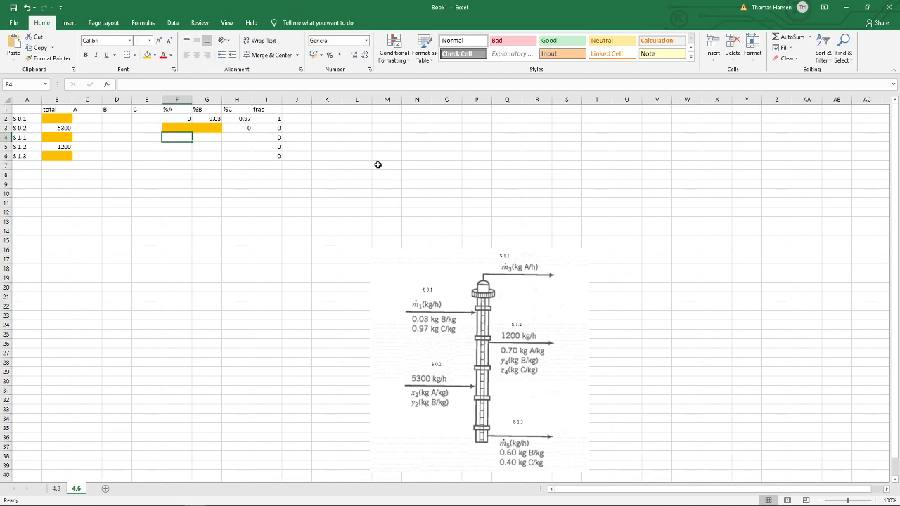
{"action": "type", "text": "1"}
{"action": "key", "text": "Right"}
{"action": "type", "text": "0"}
{"action": "key", "text": "Right"}
{"action": "type", "text": "0"}
{"action": "key", "text": "Return"}
Enter 0.7 as the %A fraction of stream S 1.2 in F5 and fill the unknown fractions in G5:H5 with orange.
{"action": "key", "text": "Up"}
{"action": "key", "text": "Left"}
{"action": "key", "text": "Left"}
{"action": "key", "text": "Down"}
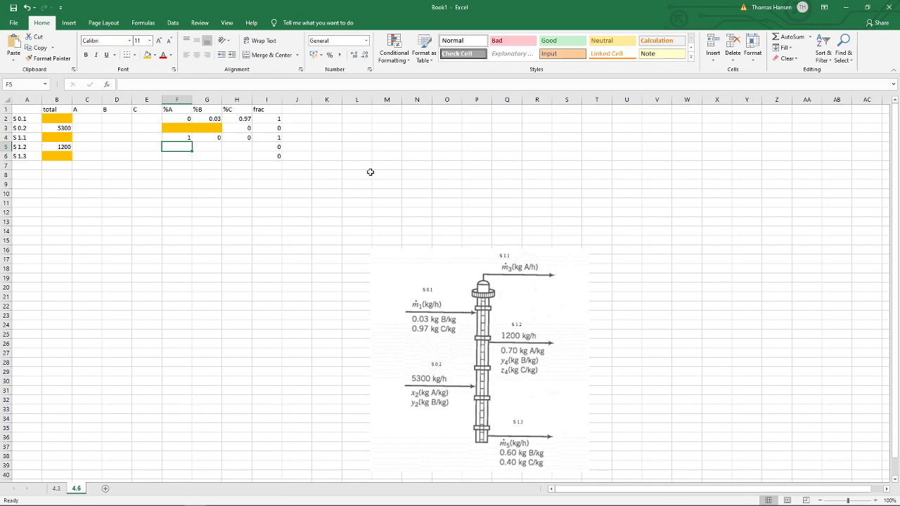
{"action": "type", "text": "0.70"}
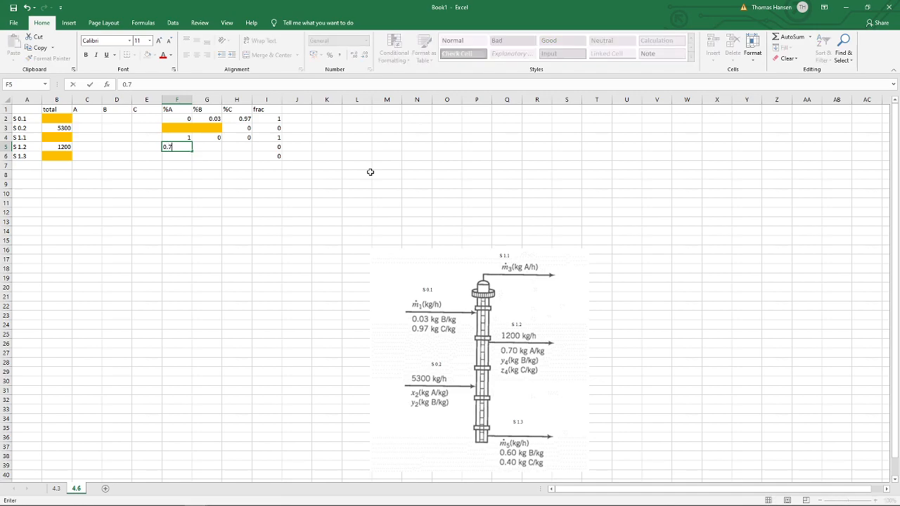
{"action": "key", "text": "Tab"}
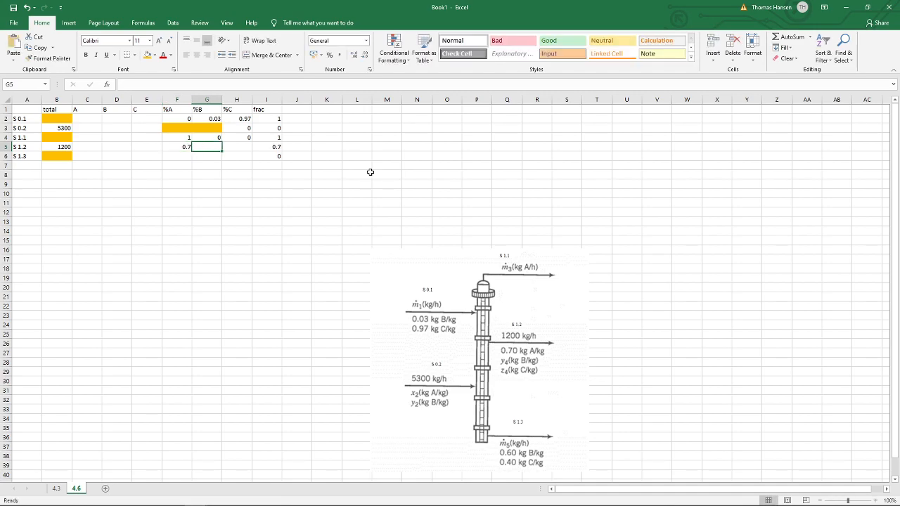
{"action": "key", "text": "shift+Right"}
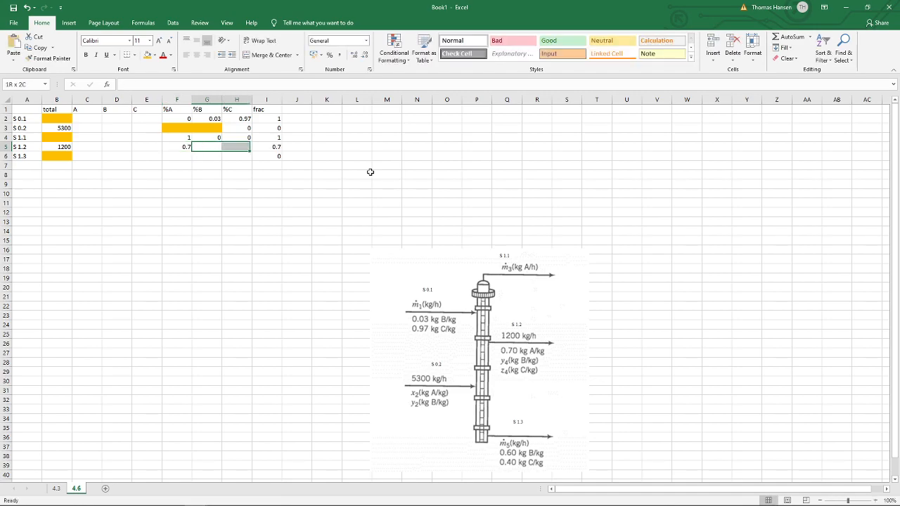
{"action": "left_click", "coordinate": [145, 55]}
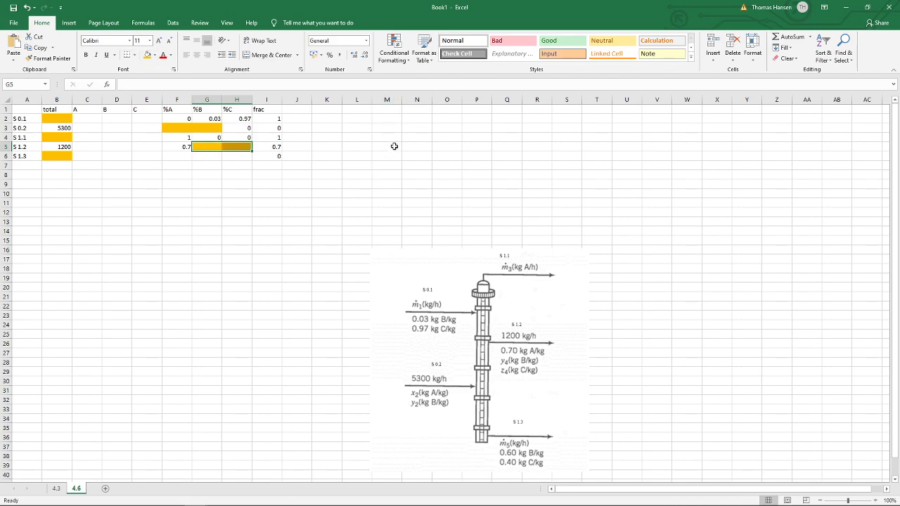
Enter 0, 0.6 and 0.4 as the %A, %B and %C fractions of stream S 1.3 in cells F6:H6.
{"action": "key", "text": "Down"}
{"action": "key", "text": "Left"}
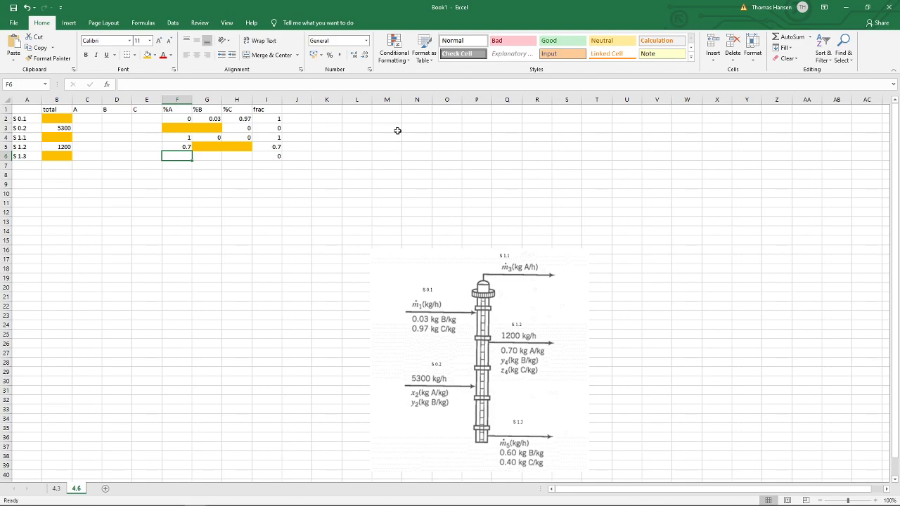
{"action": "type", "text": "0"}
{"action": "key", "text": "Tab"}
{"action": "type", "text": "0.60"}
{"action": "key", "text": "Tab"}
{"action": "type", "text": "0.4"}
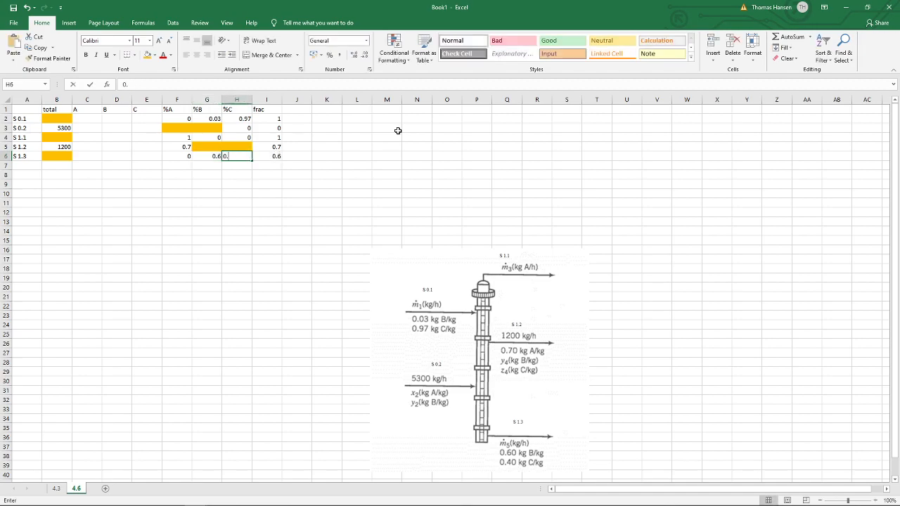
{"action": "key", "text": "Return"}
{"action": "key", "text": "Up"}
Enter the formula =1-G3 in cell F3 for stream S 0.2 and fill the cell with light green.
{"action": "left_click", "coordinate": [172, 127]}
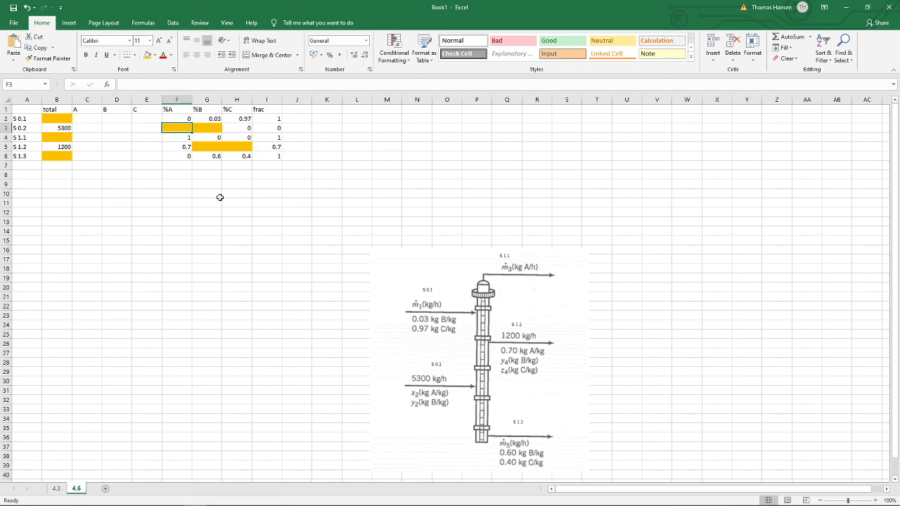
{"action": "type", "text": "="}
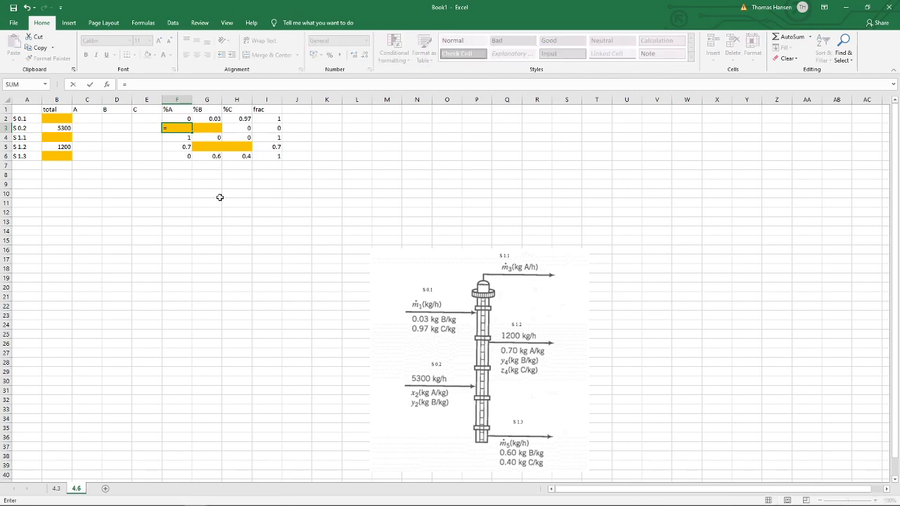
{"action": "type", "text": "1-"}
{"action": "key", "text": "Right"}
{"action": "key", "text": "ctrl+Return"}
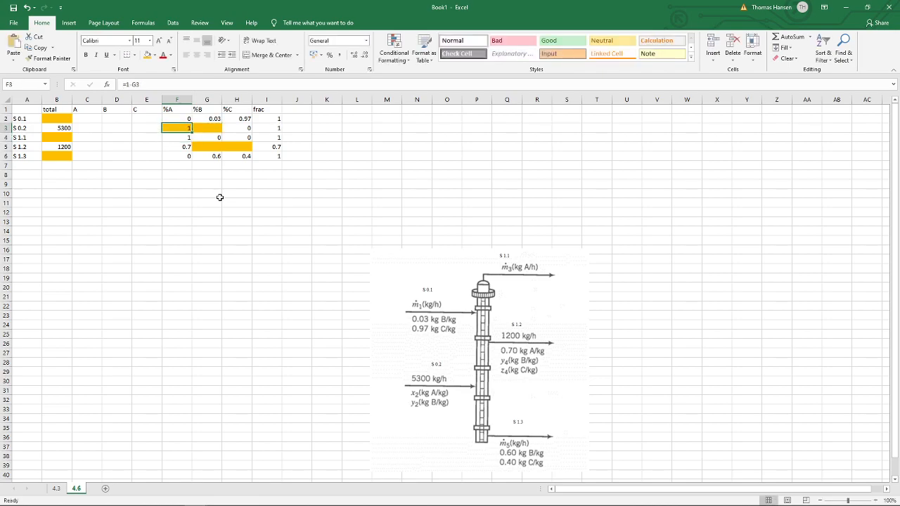
{"action": "left_click", "coordinate": [154, 56]}
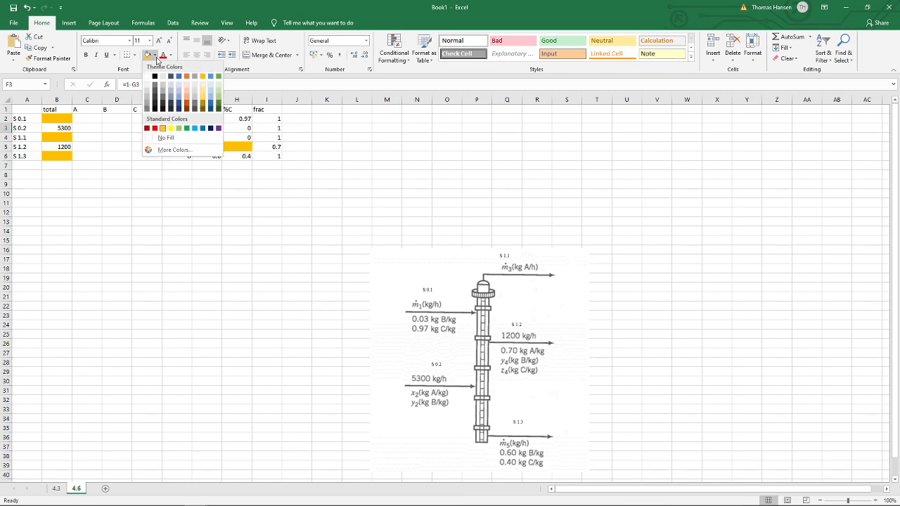
{"action": "left_click", "coordinate": [179, 129]}
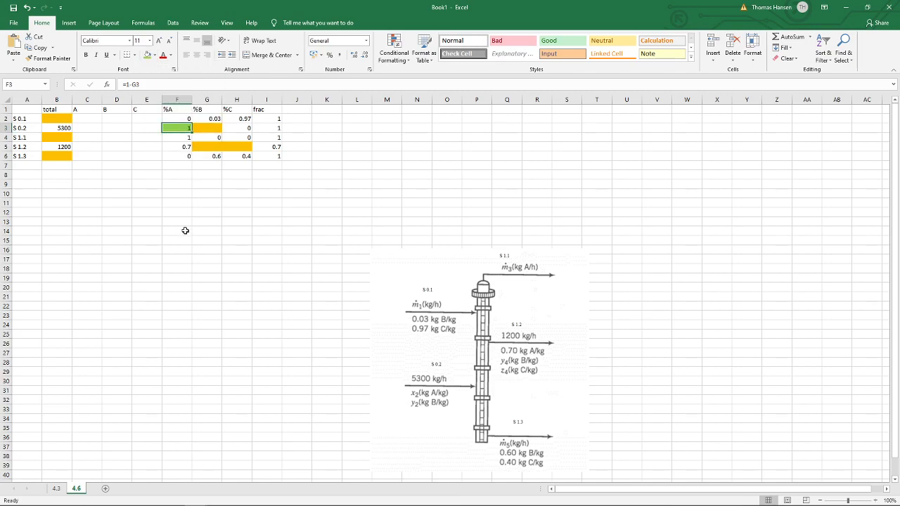
Examine the %A formula of stream S 0.2 in cell F3.
{"action": "key", "text": "Right"}
{"action": "key", "text": "Down"}
{"action": "key", "text": "Down"}
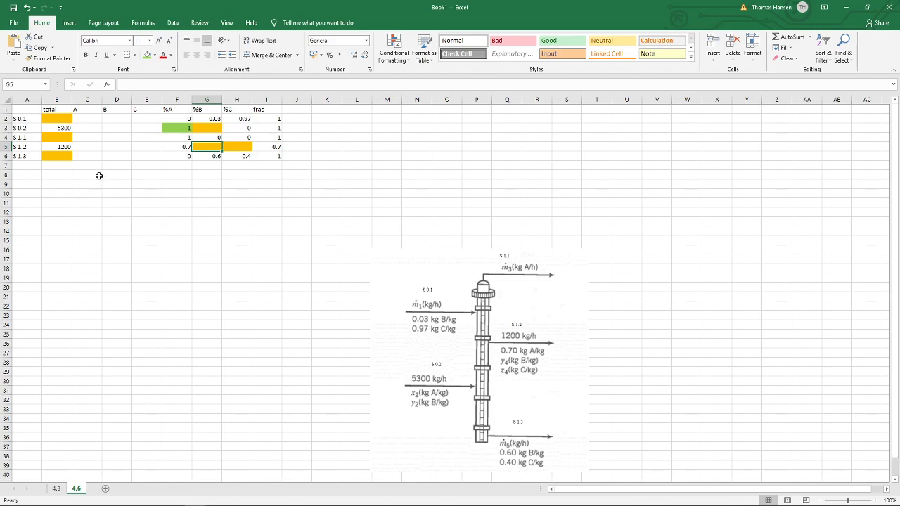
{"action": "key", "text": "Up"}
{"action": "key", "text": "Left"}
{"action": "key", "text": "Up"}
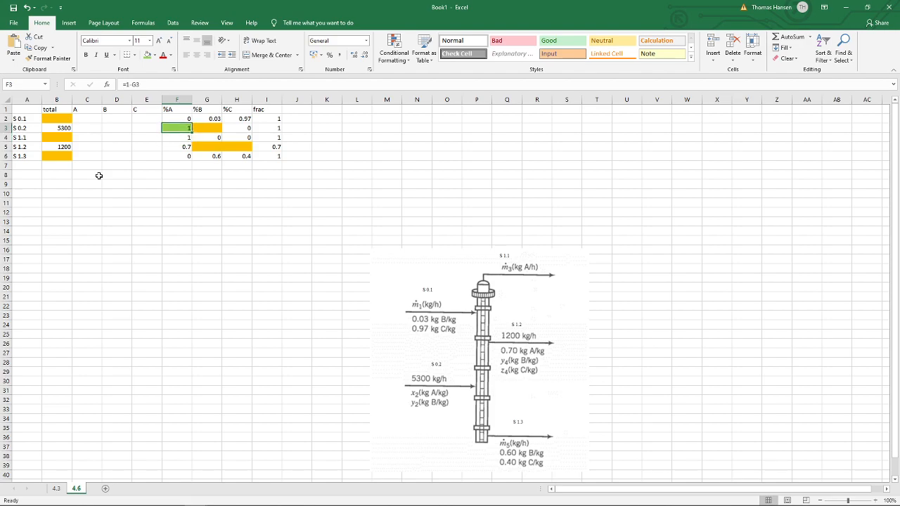
{"action": "left_click", "coordinate": [149, 82]}
{"action": "key", "text": "Return"}
Enter the formula =1-G5-F5 in cell H5 for stream S 1.2 and fill the cell with light green.
{"action": "left_click", "coordinate": [232, 147]}
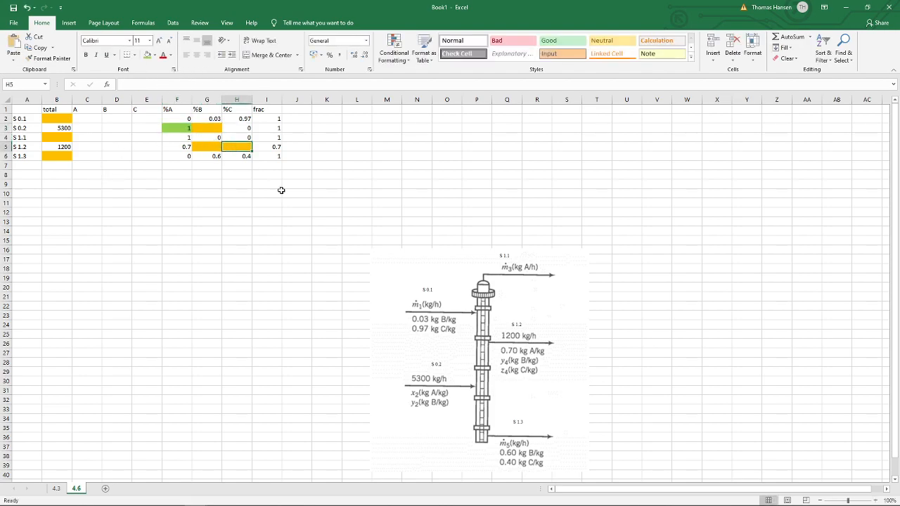
{"action": "type", "text": "="}
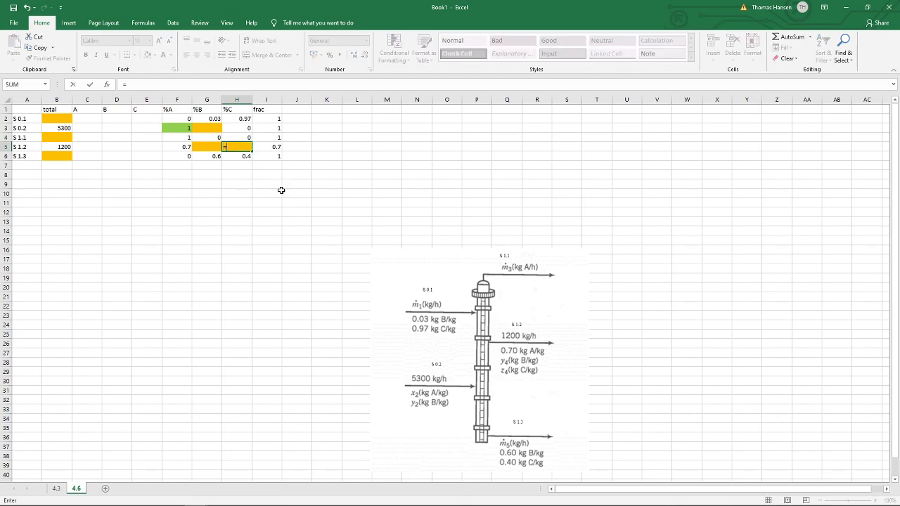
{"action": "type", "text": "1-"}
{"action": "key", "text": "Left"}
{"action": "type", "text": "-"}
{"action": "key", "text": "Left"}
{"action": "key", "text": "Left"}
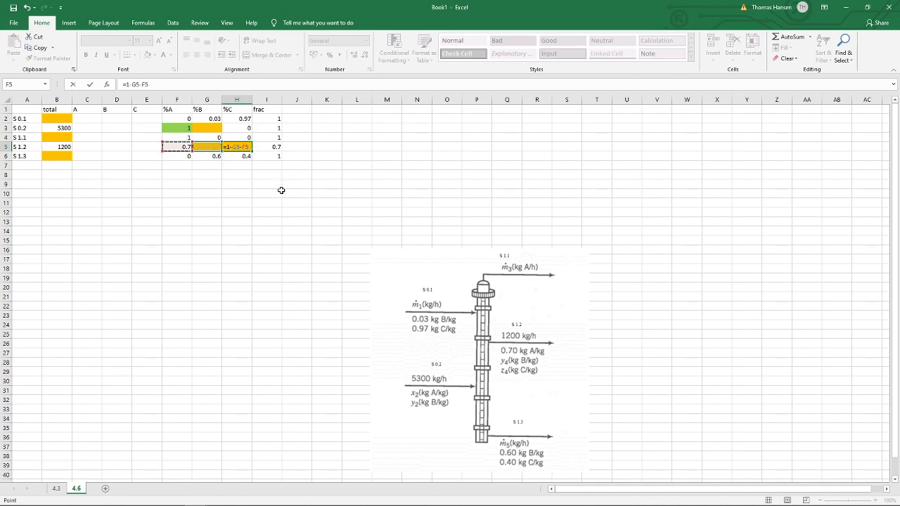
{"action": "key", "text": "Return"}
{"action": "key", "text": "Up"}
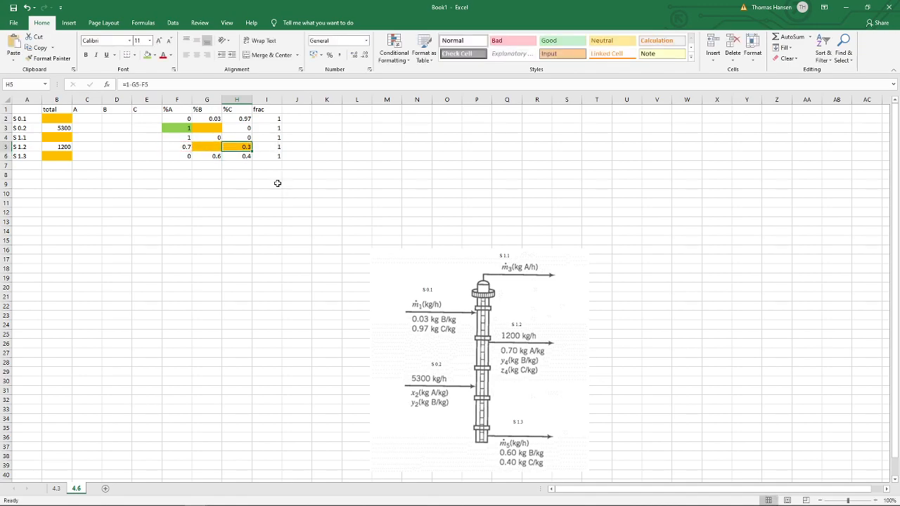
{"action": "left_click", "coordinate": [147, 55]}
Enter the overall balance formula =B2+B3-B5-B6 in cell B4 as the total of stream S 1.1.
{"action": "left_click", "coordinate": [69, 121]}
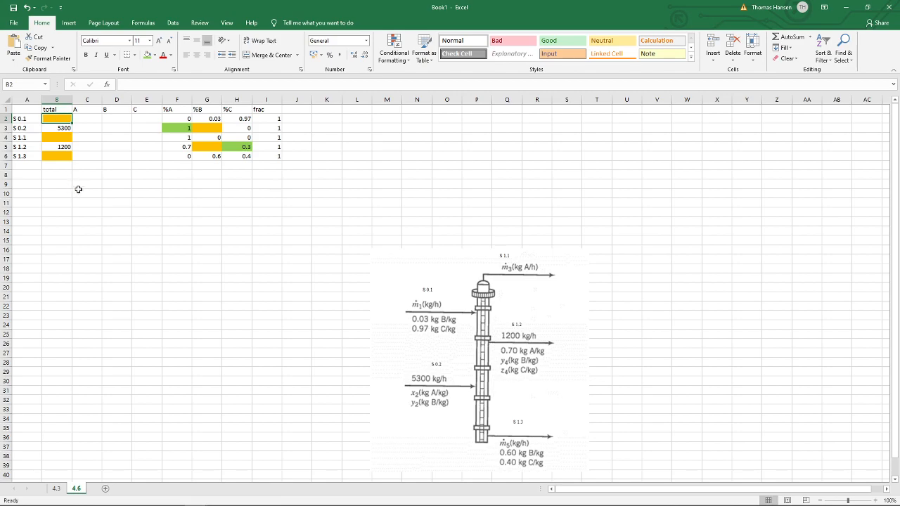
{"action": "left_click", "coordinate": [63, 137]}
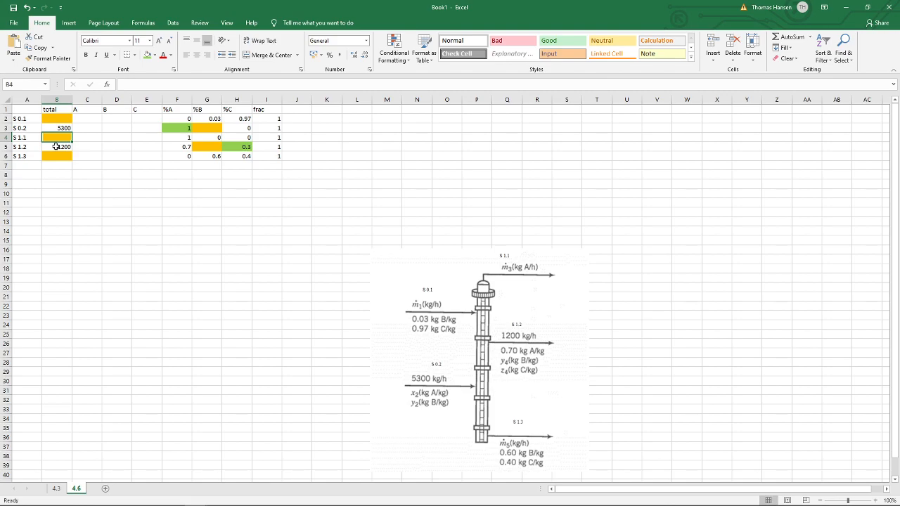
{"action": "type", "text": "="}
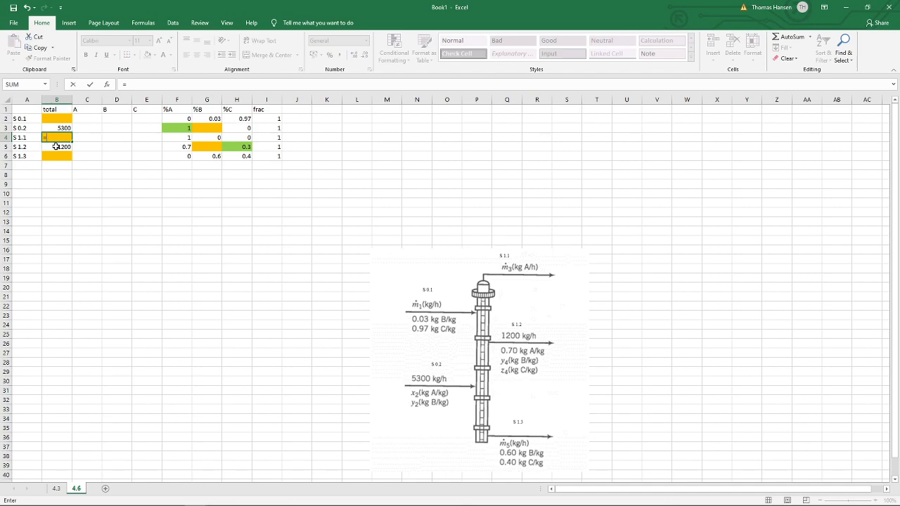
{"action": "left_click", "coordinate": [56, 118]}
{"action": "type", "text": "+"}
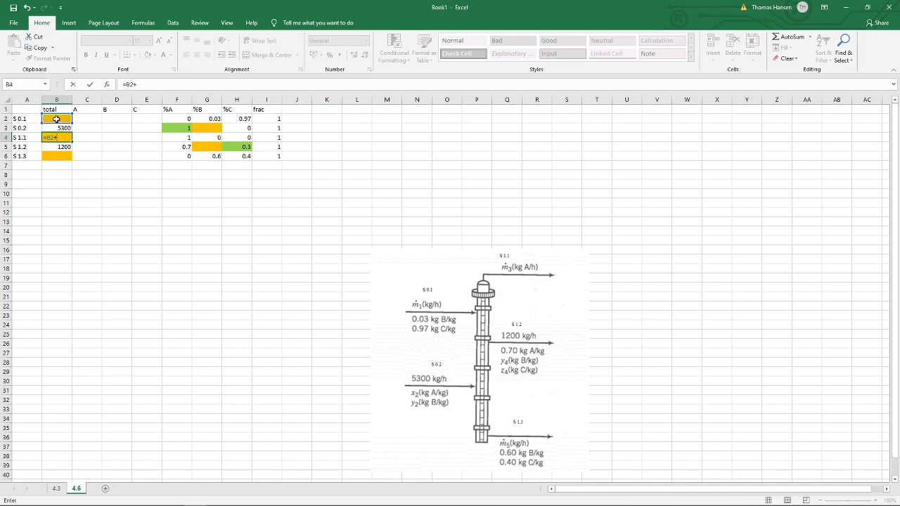
{"action": "left_click", "coordinate": [61, 128]}
{"action": "type", "text": "-"}
{"action": "left_click", "coordinate": [63, 148]}
{"action": "type", "text": "-"}
{"action": "left_click", "coordinate": [64, 156]}
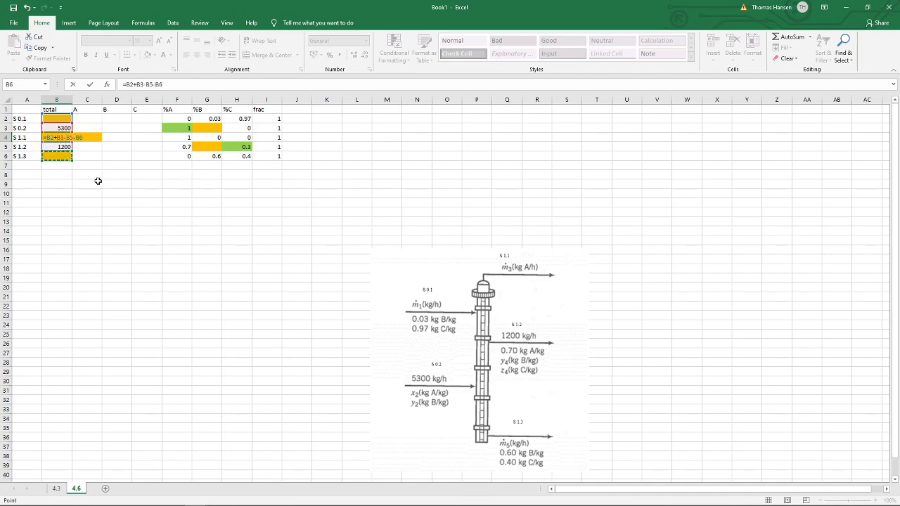
{"action": "key", "text": "Return"}
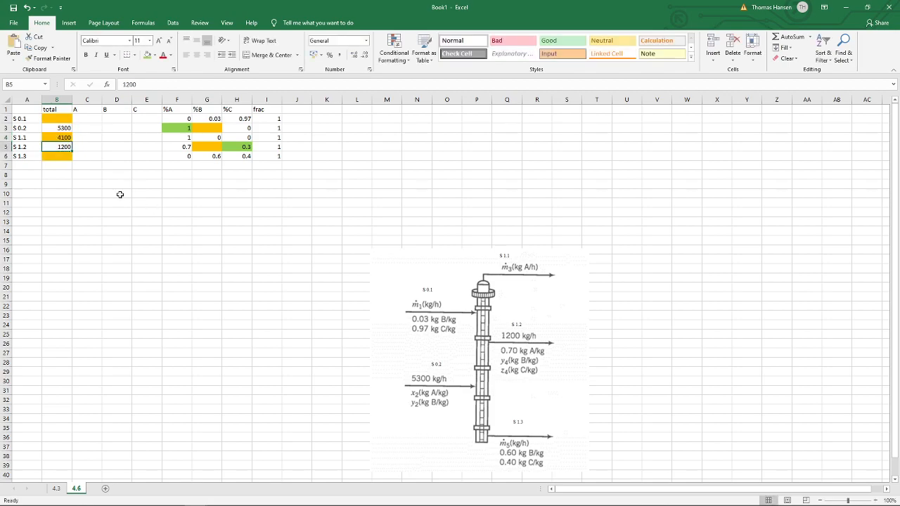
{"action": "key", "text": "Up"}
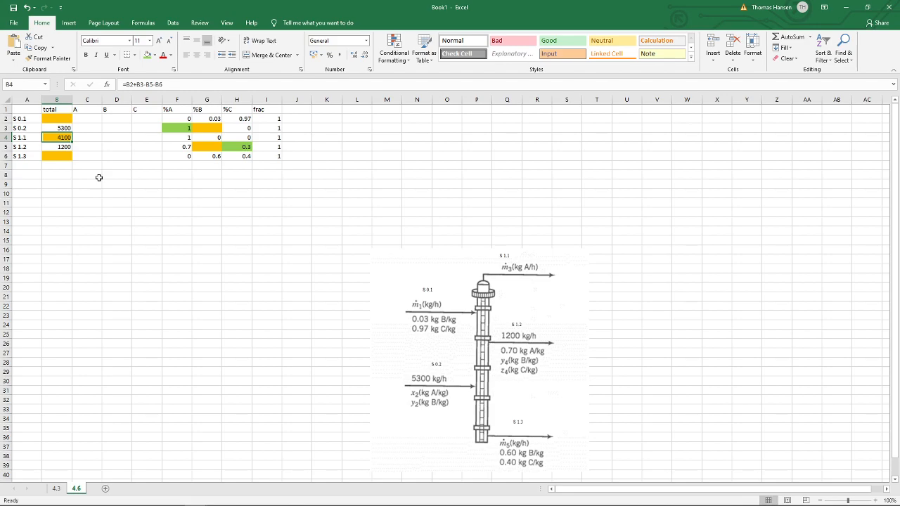
Try the overall balance formula =B2+B3-B4-B5 in cell B6 as the total of stream S 1.3.
{"action": "key", "text": "Down"}
{"action": "key", "text": "Down"}
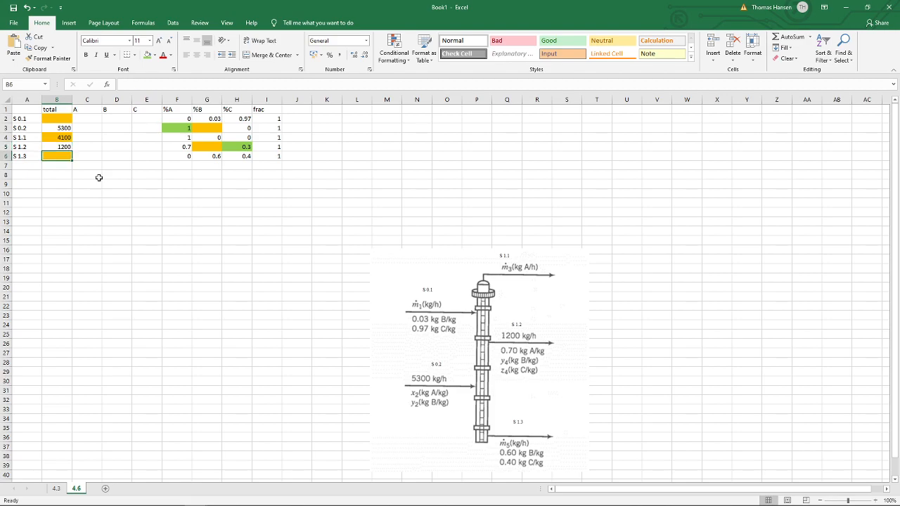
{"action": "type", "text": "="}
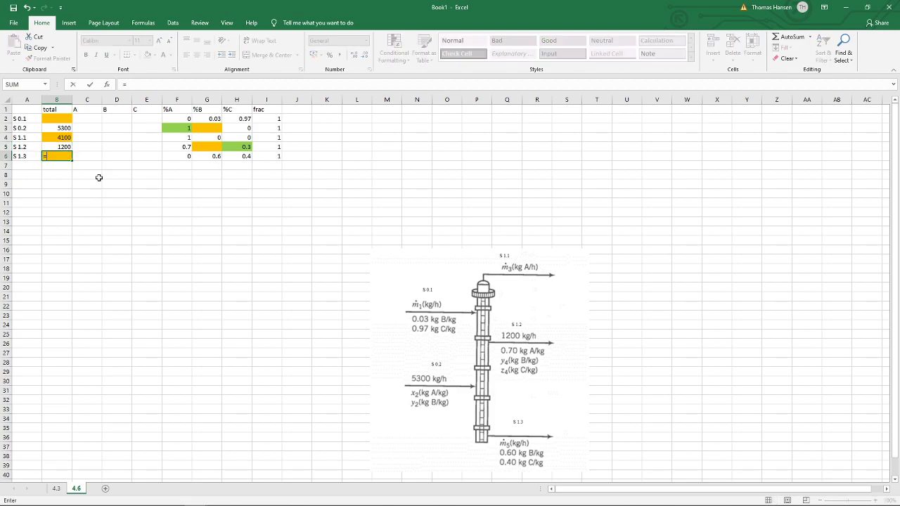
{"action": "left_click", "coordinate": [55, 116]}
{"action": "type", "text": "+"}
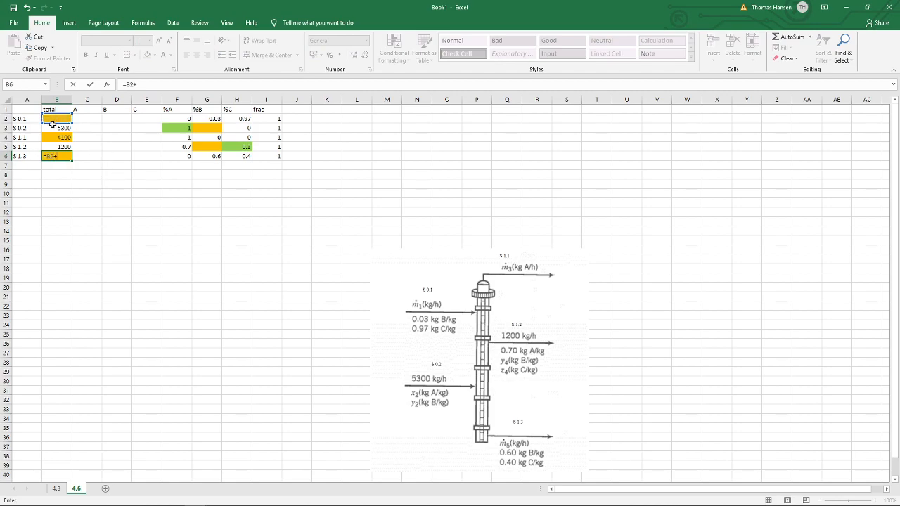
{"action": "left_click", "coordinate": [57, 125]}
{"action": "type", "text": "-"}
{"action": "left_click", "coordinate": [49, 135]}
{"action": "type", "text": "-"}
{"action": "left_click", "coordinate": [56, 147]}
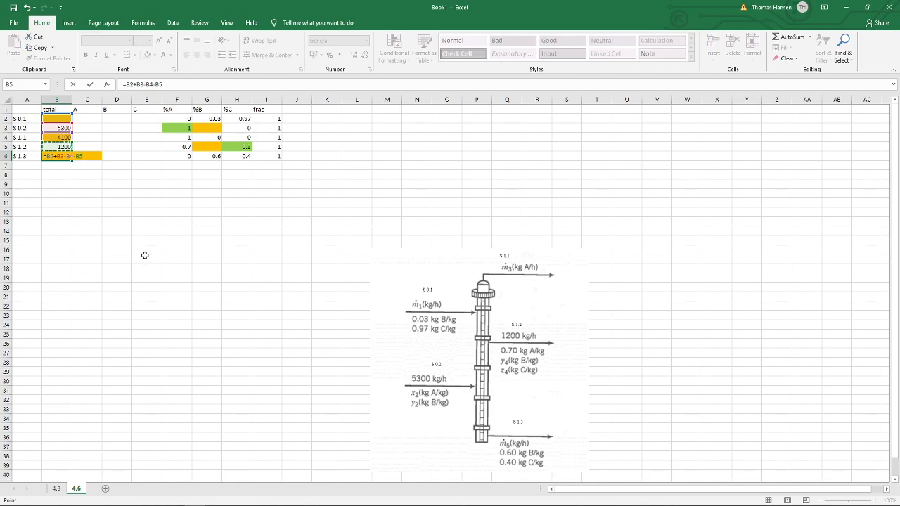
{"action": "key", "text": "Return"}
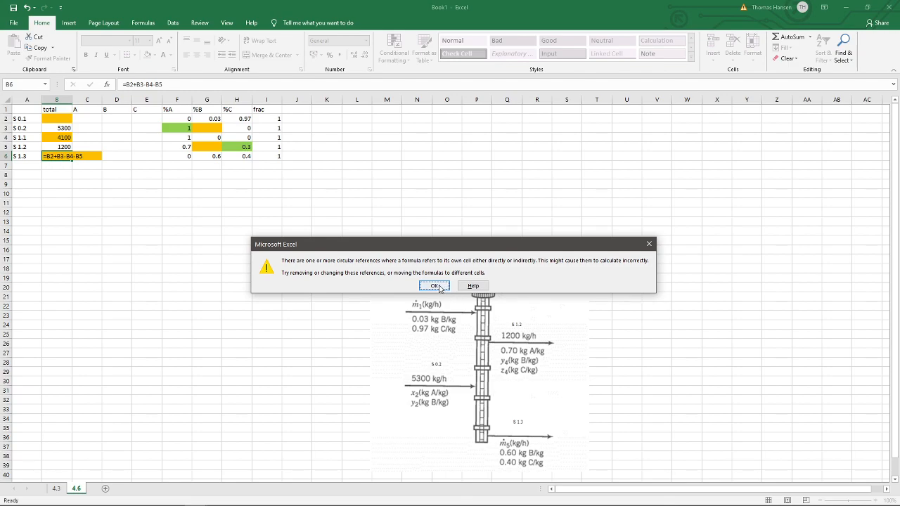
{"action": "left_click", "coordinate": [439, 288]}
{"action": "left_click", "coordinate": [70, 158]}
{"action": "key", "text": "Up"}
{"action": "key", "text": "Up"}
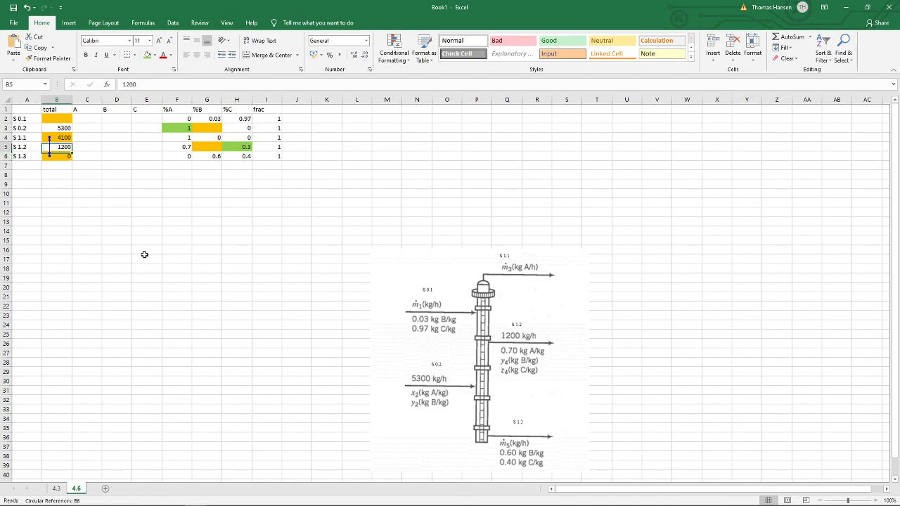
{"action": "key", "text": "Down"}
{"action": "key", "text": "Down"}
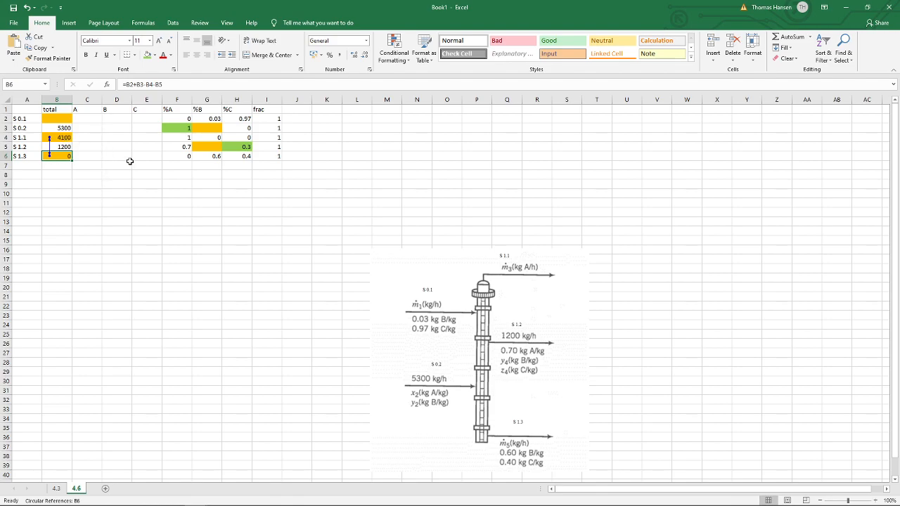
Enter the placeholder totals 123, 456 and 789 for streams S 0.1, S 1.1 and S 1.3 in cells B2, B4 and B6.
{"action": "left_click", "coordinate": [52, 137]}
{"action": "left_click", "coordinate": [53, 119]}
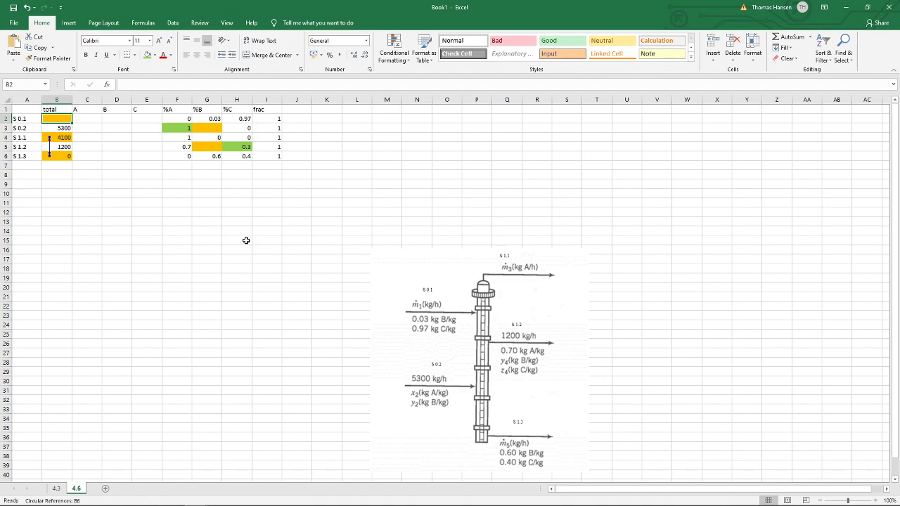
{"action": "type", "text": "123"}
{"action": "key", "text": "Return"}
{"action": "key", "text": "Return"}
{"action": "type", "text": "456"}
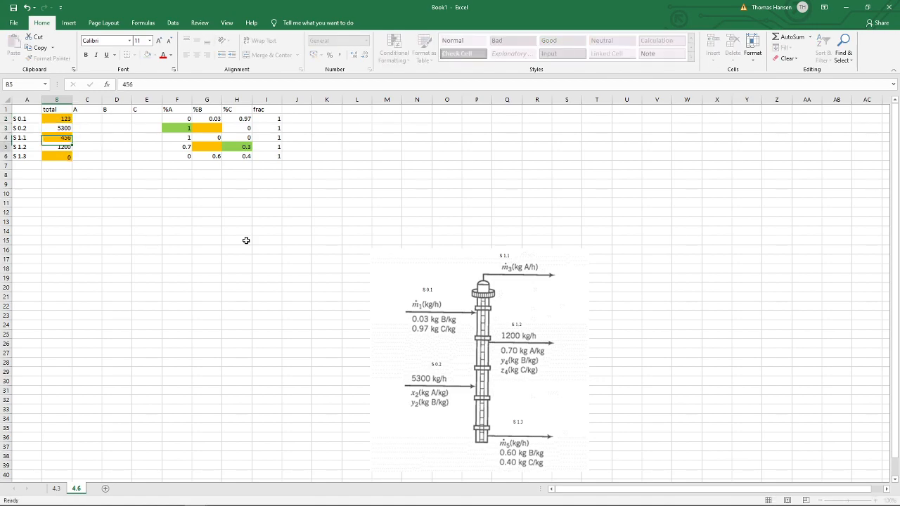
{"action": "key", "text": "Return"}
{"action": "key", "text": "Return"}
{"action": "type", "text": "789"}
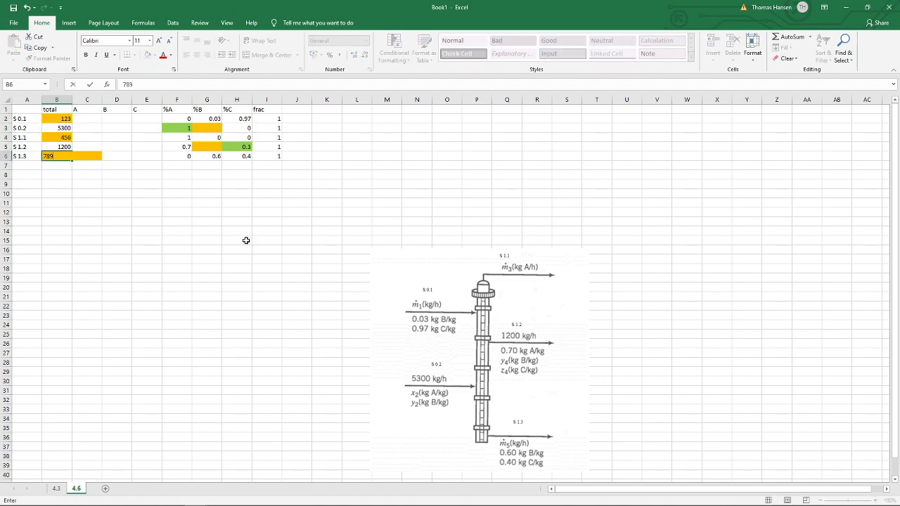
{"action": "key", "text": "Return"}
{"action": "key", "text": "Up"}
{"action": "key", "text": "Up"}
{"action": "key", "text": "Up"}
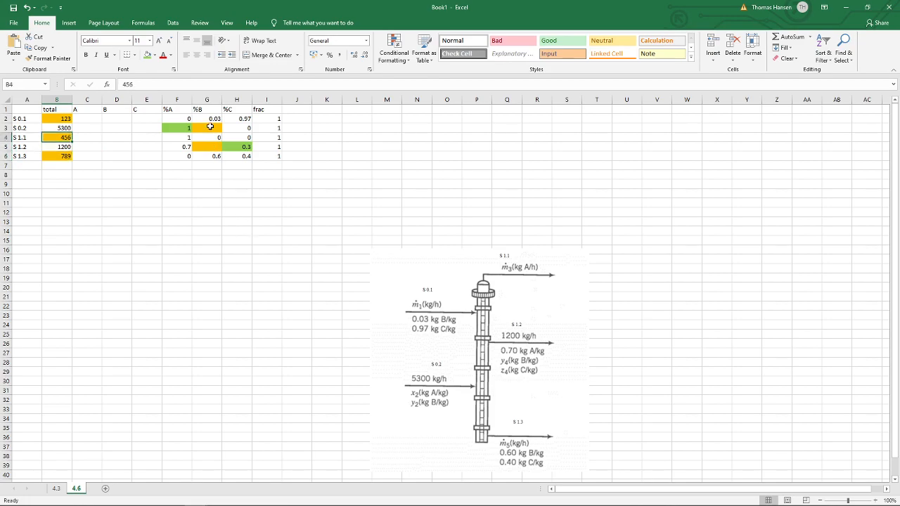
Enter guess %B fractions of 0.2 for stream S 0.2 in cell G3 and 0.1 for stream S 1.2 in cell G5.
{"action": "left_click", "coordinate": [208, 127]}
{"action": "type", "text": "0."}
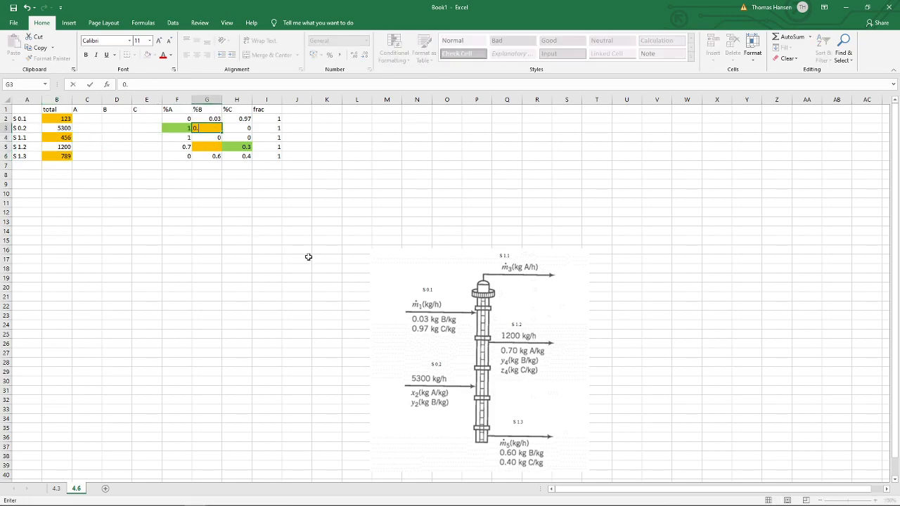
{"action": "type", "text": "2"}
{"action": "key", "text": "Return"}
{"action": "key", "text": "Return"}
{"action": "type", "text": "0.1"}
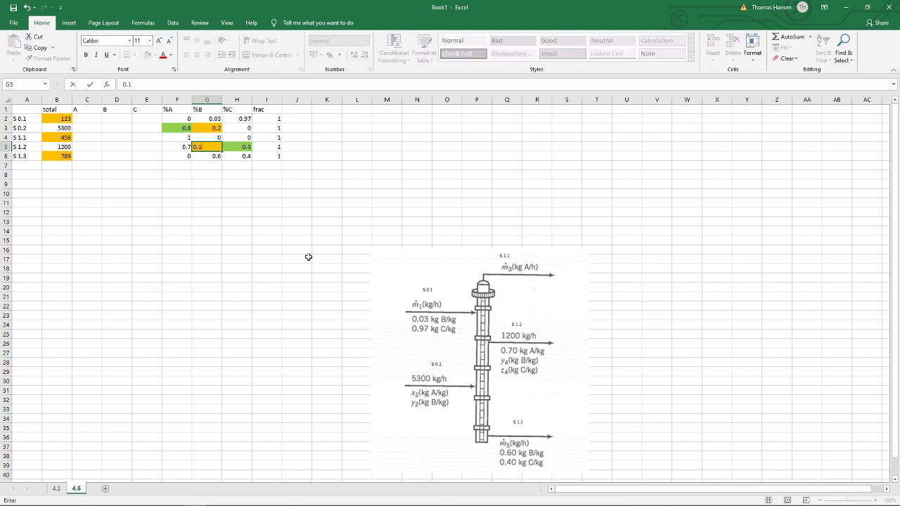
{"action": "key", "text": "Return"}
{"action": "key", "text": "Up"}
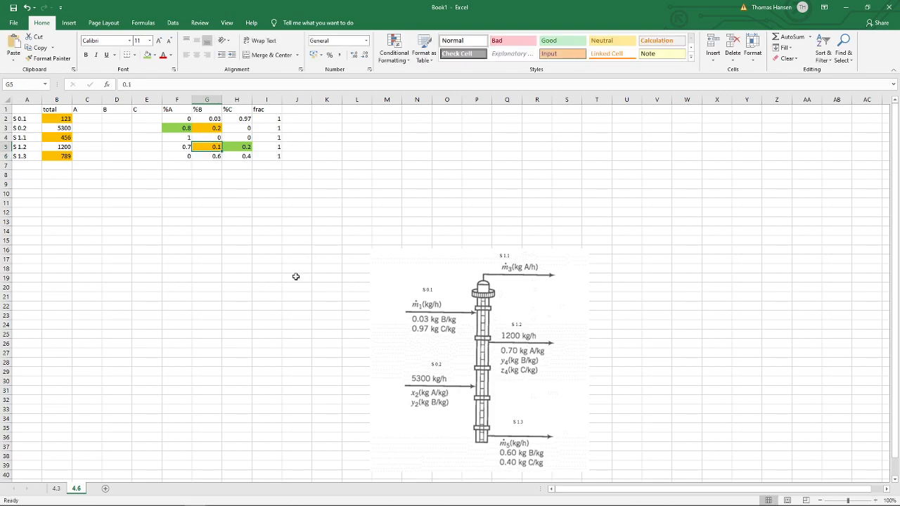
{"action": "left_click", "coordinate": [211, 268]}
{"action": "left_click", "coordinate": [217, 283]}
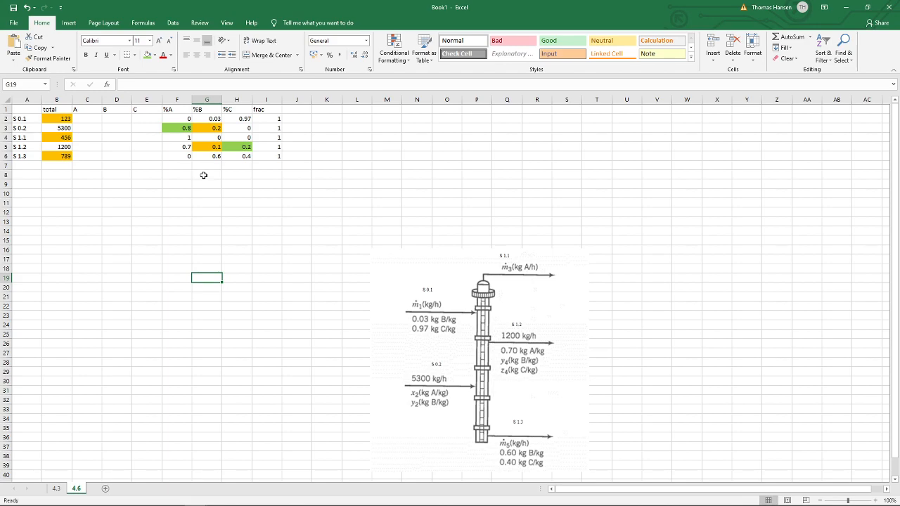
Enter the component flow formula =F2*$B2 in cell C2 for component A of stream S 0.1.
{"action": "left_click", "coordinate": [59, 121]}
{"action": "key", "text": "Right"}
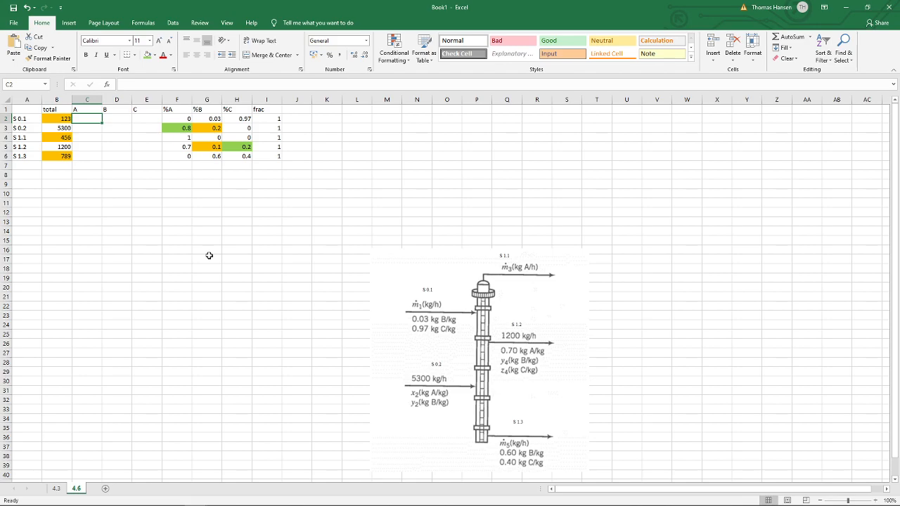
{"action": "type", "text": "="}
{"action": "key", "text": "Right"}
{"action": "key", "text": "Right"}
{"action": "key", "text": "Right"}
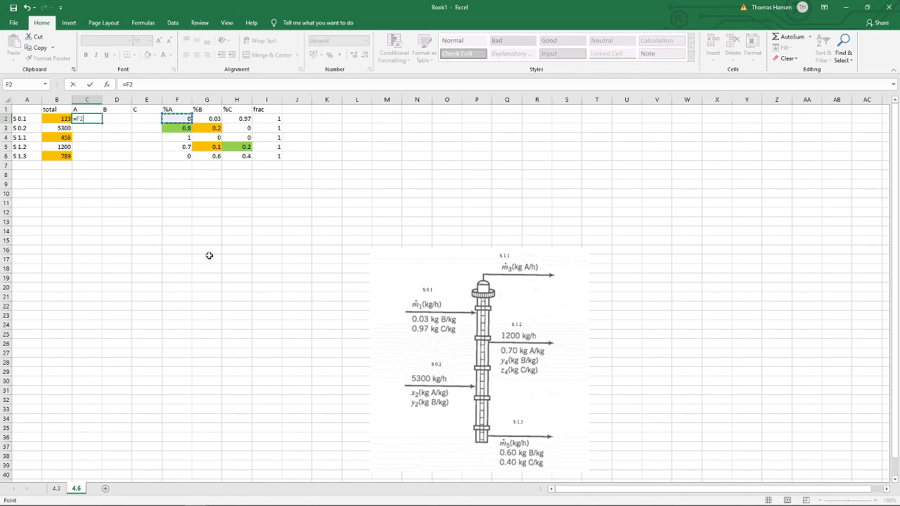
{"action": "type", "text": "*"}
{"action": "key", "text": "Left"}
{"action": "key", "text": "F4"}
{"action": "key", "text": "F4"}
{"action": "key", "text": "F4"}
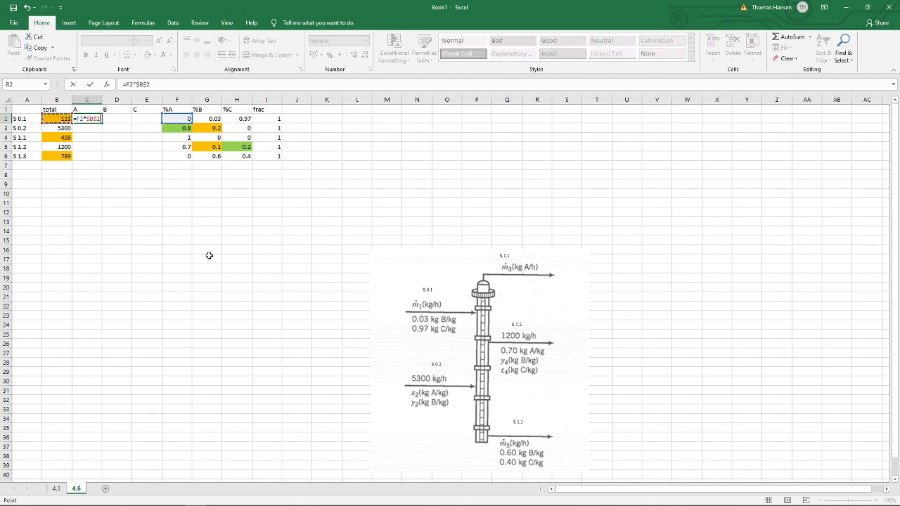
{"action": "key", "text": "ctrl+Return"}
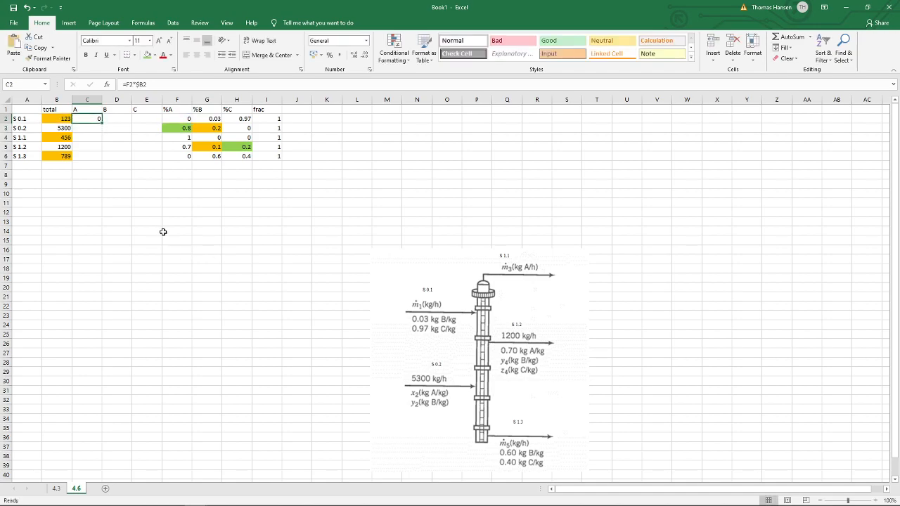
Copy the component flow formula from C2 through range C2:E6 and check the row 2 formulas.
{"action": "left_click_drag", "start_coordinate": [104, 124], "coordinate": [149, 163]}
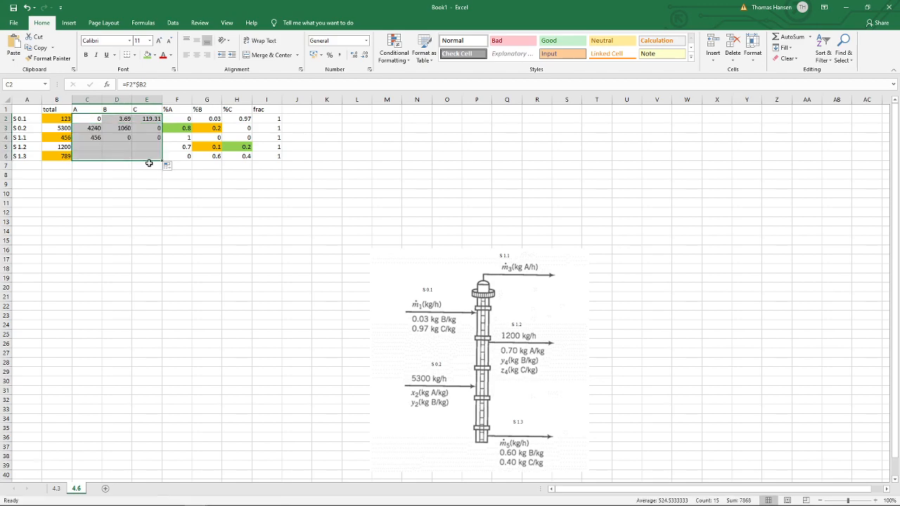
{"action": "left_click", "coordinate": [94, 118]}
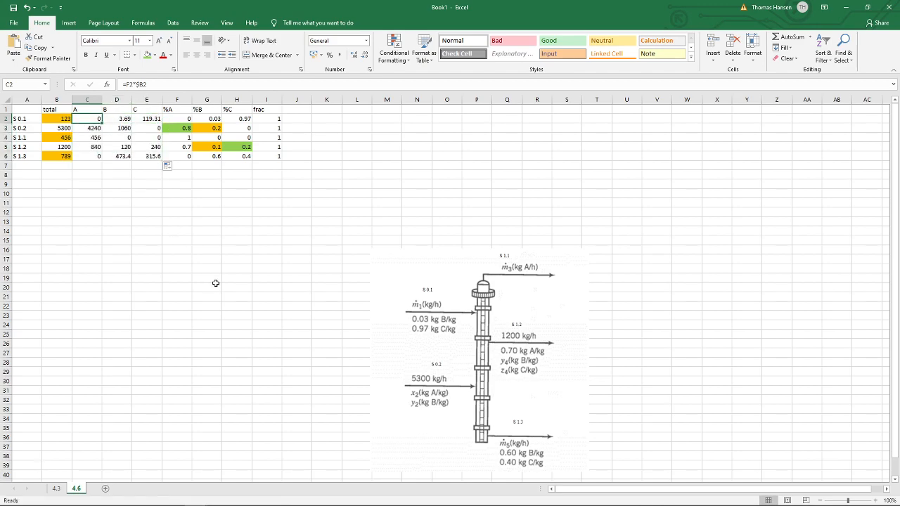
{"action": "key", "text": "Right"}
{"action": "key", "text": "Right"}
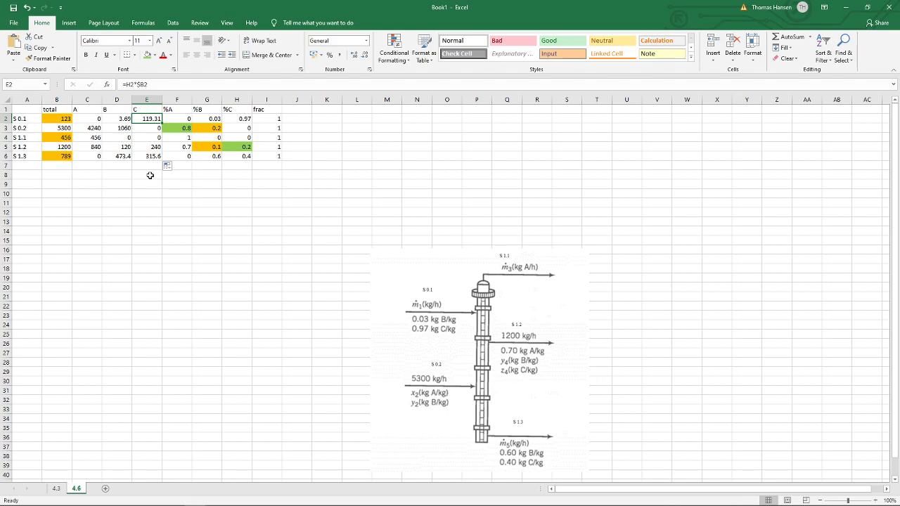
{"action": "key", "text": "Right"}
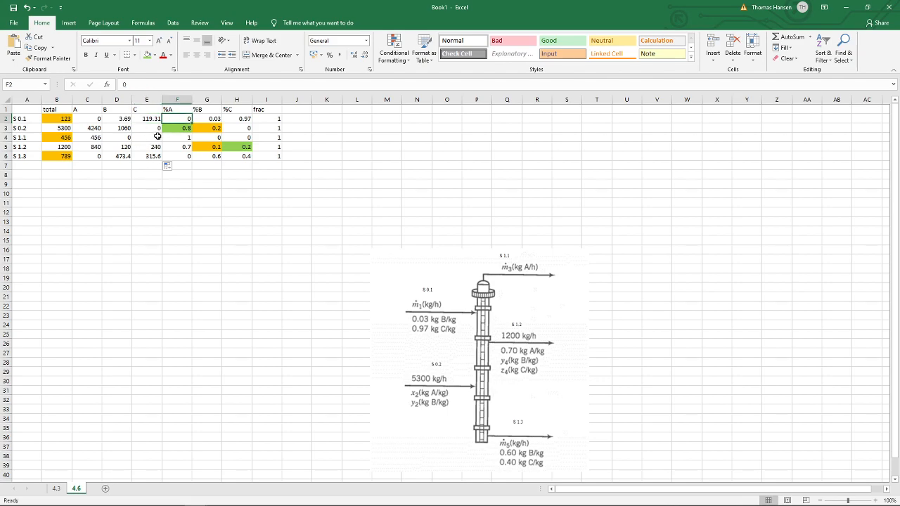
{"action": "left_click", "coordinate": [63, 117]}
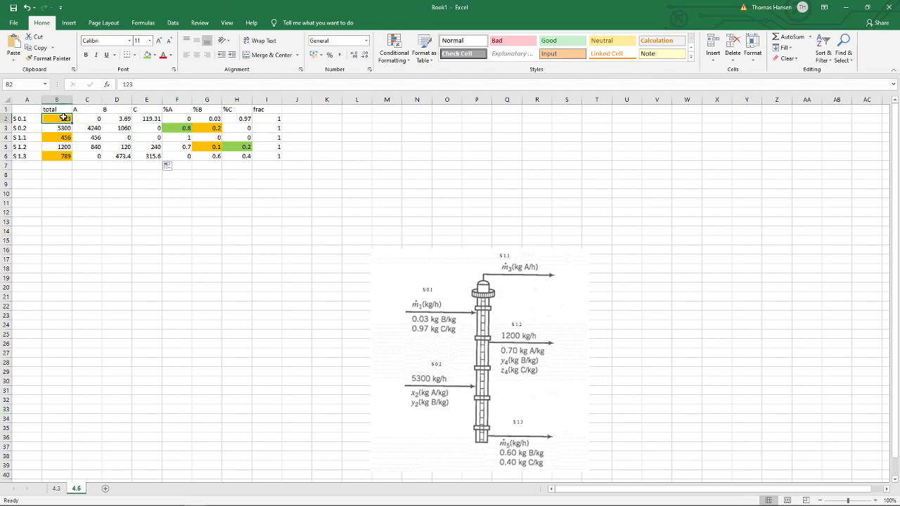
{"action": "left_click", "coordinate": [258, 117]}
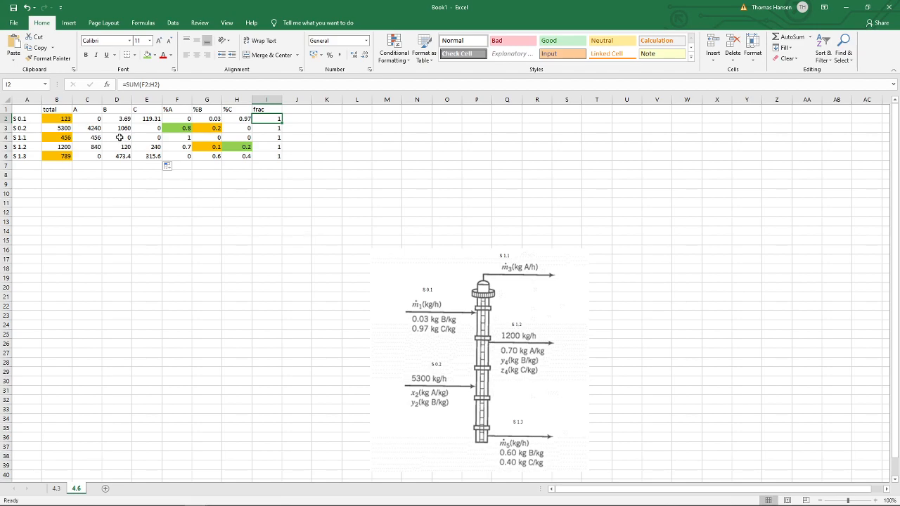
Add the balance table headings total, A, B and C in cells L1:O1.
{"action": "left_click", "coordinate": [356, 109]}
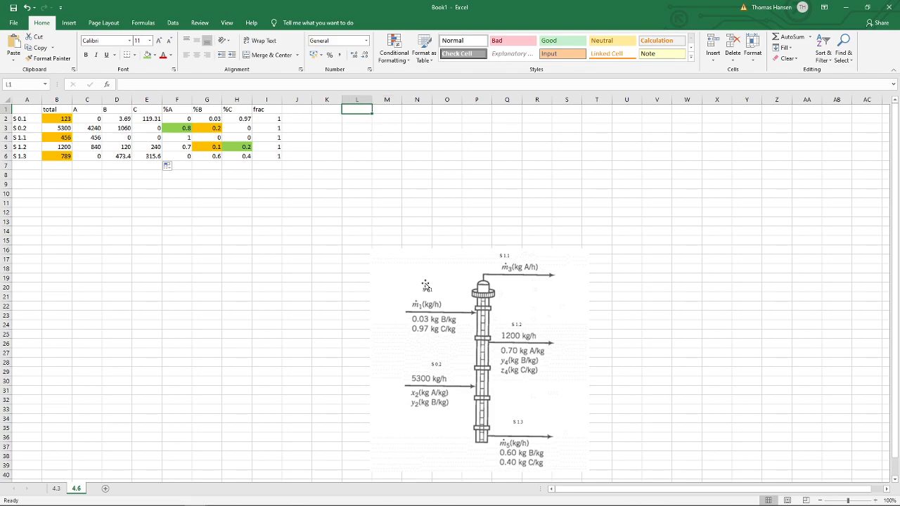
{"action": "type", "text": "total"}
{"action": "key", "text": "Tab"}
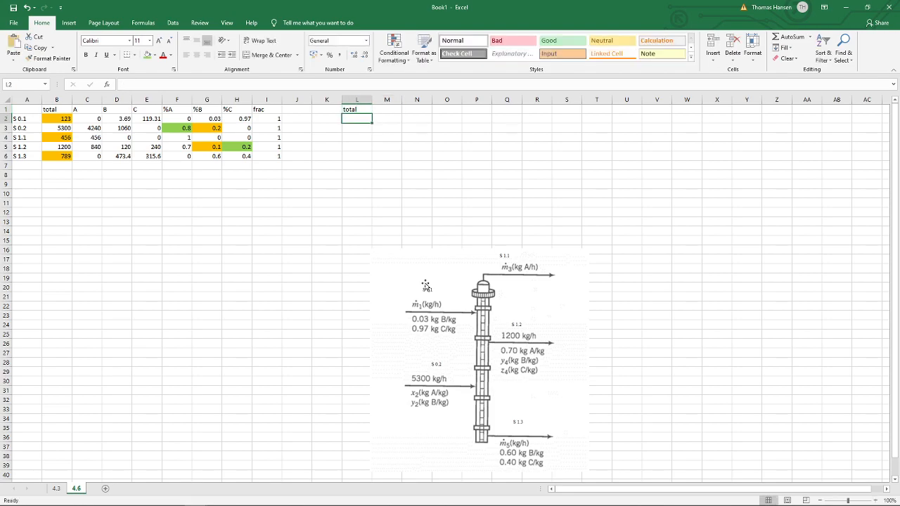
{"action": "type", "text": "A"}
{"action": "key", "text": "Tab"}
{"action": "type", "text": "B"}
{"action": "key", "text": "Tab"}
{"action": "type", "text": "C"}
{"action": "key", "text": "Down"}
Label the balance table's first row as 1 in cell K2.
{"action": "key", "text": "Left"}
{"action": "key", "text": "Left"}
{"action": "key", "text": "Left"}
{"action": "key", "text": "Left"}
{"action": "type", "text": "1"}
{"action": "key", "text": "Tab"}
Enter the total balance formula =B2+B3-(B4+B5+B6) in cell L2.
{"action": "type", "text": "="}
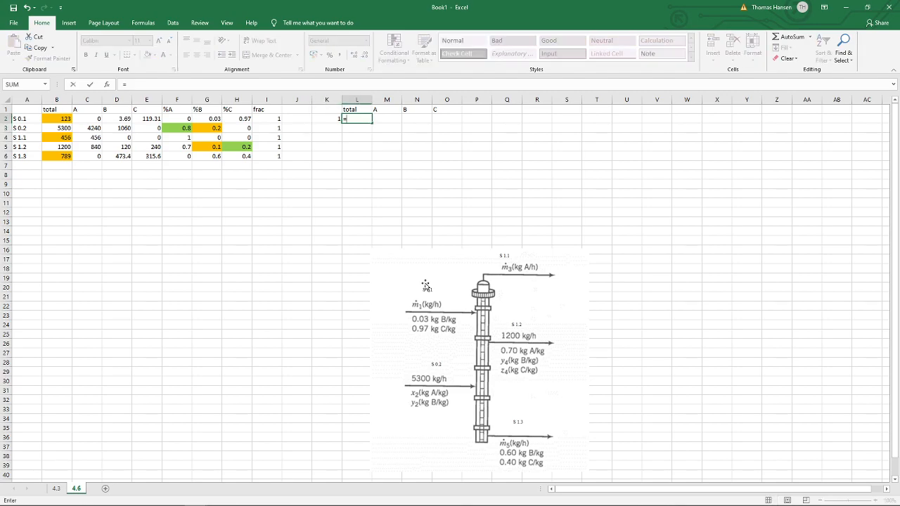
{"action": "left_click", "coordinate": [55, 119]}
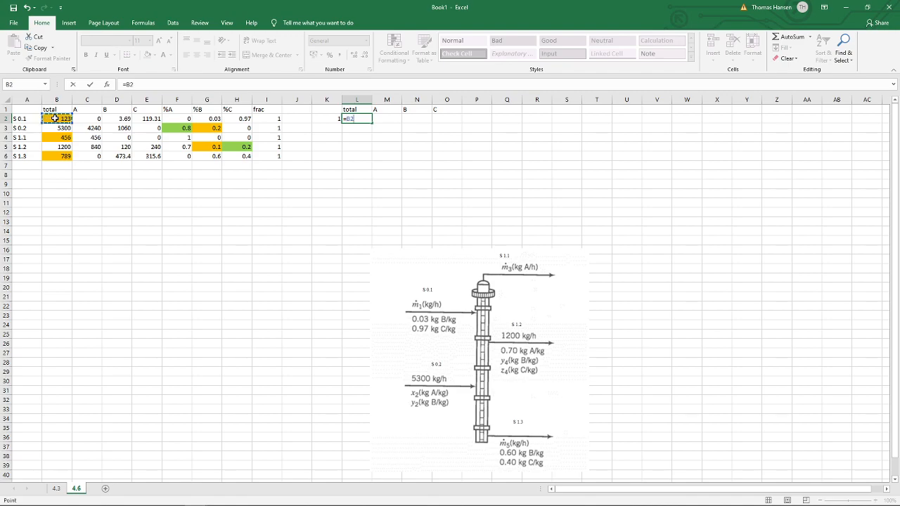
{"action": "type", "text": "+"}
{"action": "left_click", "coordinate": [60, 132]}
{"action": "type", "text": "+"}
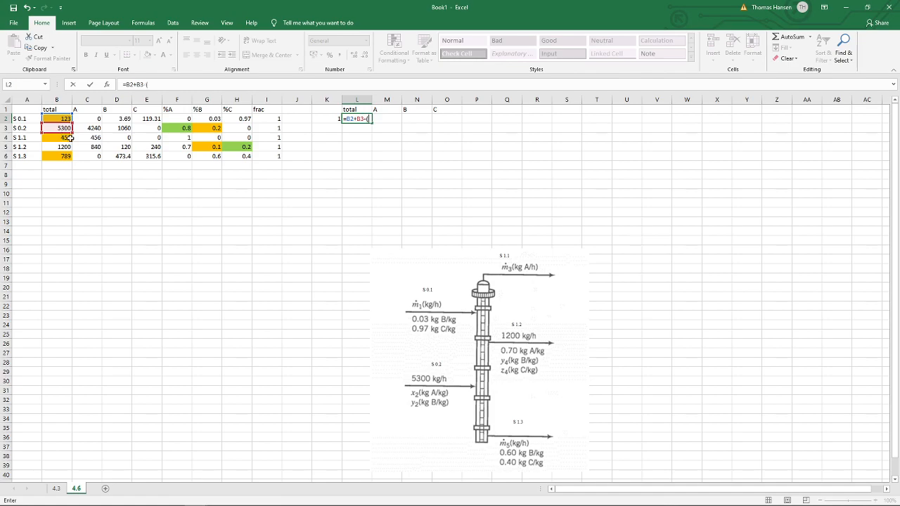
{"action": "left_click", "coordinate": [61, 139]}
{"action": "type", "text": "+"}
{"action": "left_click", "coordinate": [60, 146]}
{"action": "type", "text": "+"}
{"action": "left_click", "coordinate": [65, 155]}
{"action": "type", "text": ")"}
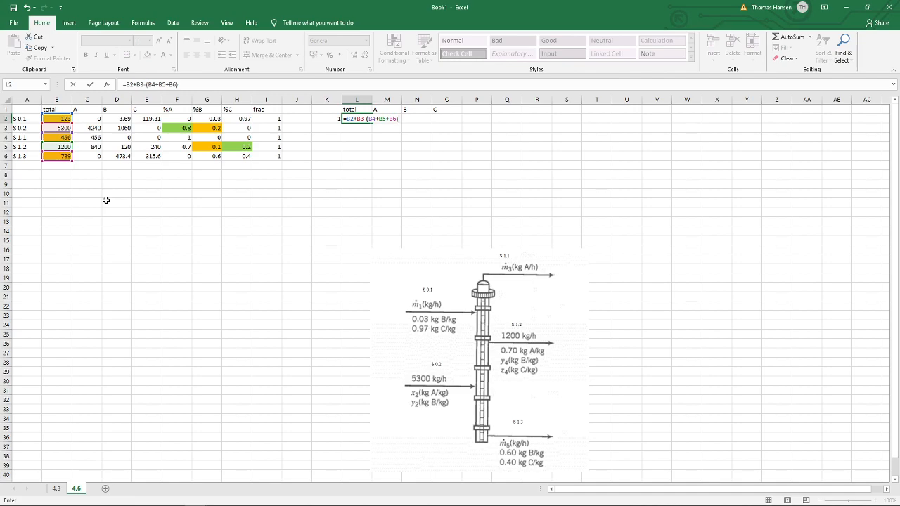
{"action": "key", "text": "ctrl+Return"}
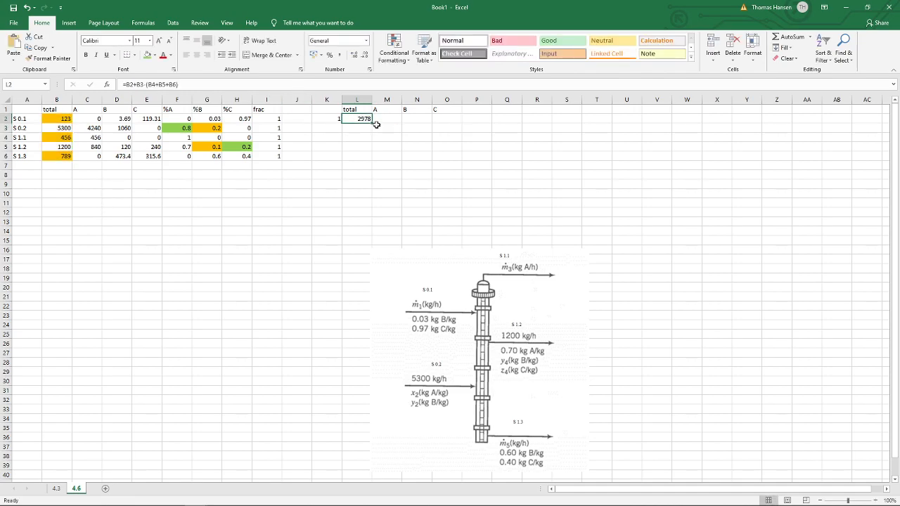
Copy the balance formula from L2 across to O2 and check the formulas for components A and B.
{"action": "left_click_drag", "start_coordinate": [372, 121], "coordinate": [458, 119]}
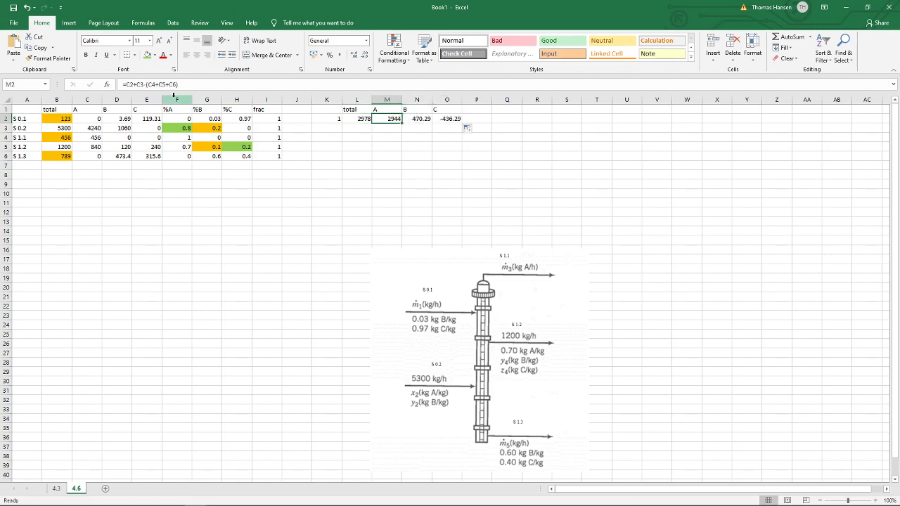
{"action": "double_click", "coordinate": [385, 119]}
{"action": "key", "text": "Tab"}
{"action": "key", "text": "F2"}
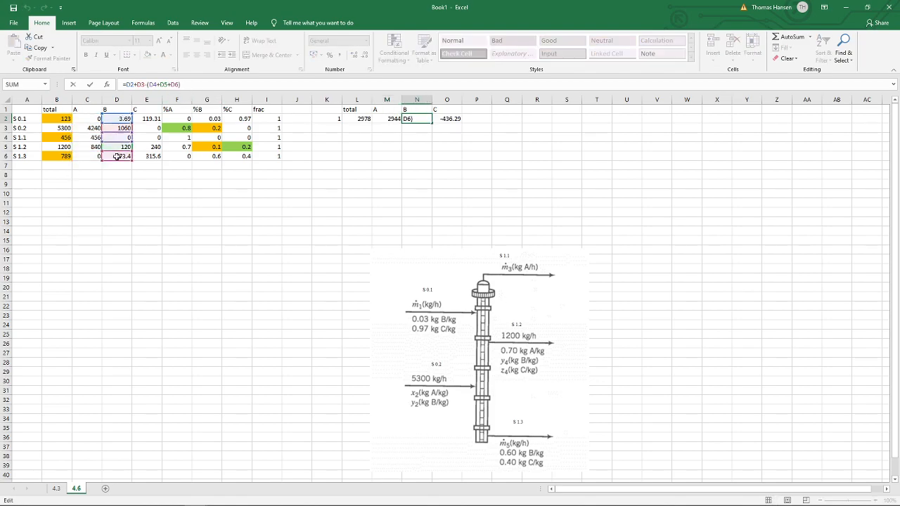
{"action": "left_click", "coordinate": [379, 157]}
{"action": "left_click_drag", "start_coordinate": [358, 120], "coordinate": [457, 120]}
{"action": "left_click", "coordinate": [358, 175]}
Open Solver with the total balance cell L2 as the objective and a target value of 0.
{"action": "left_click", "coordinate": [364, 120]}
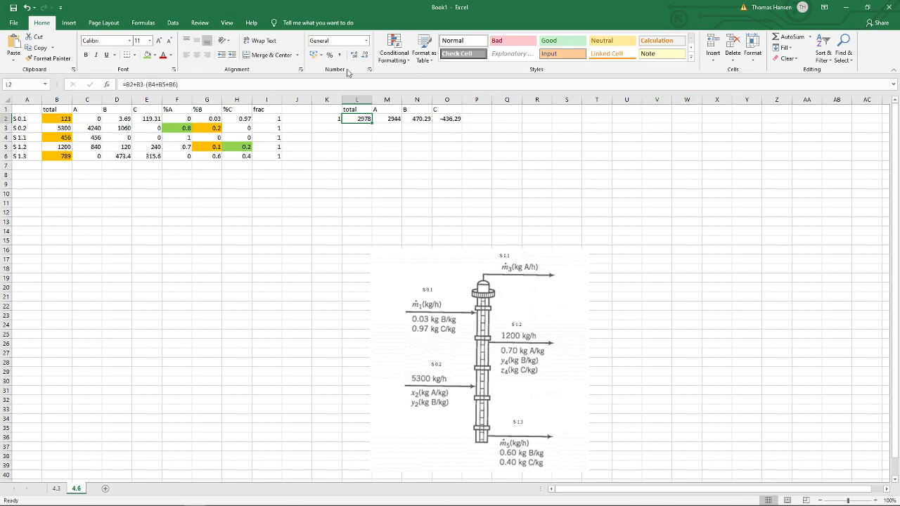
{"action": "left_click", "coordinate": [174, 23]}
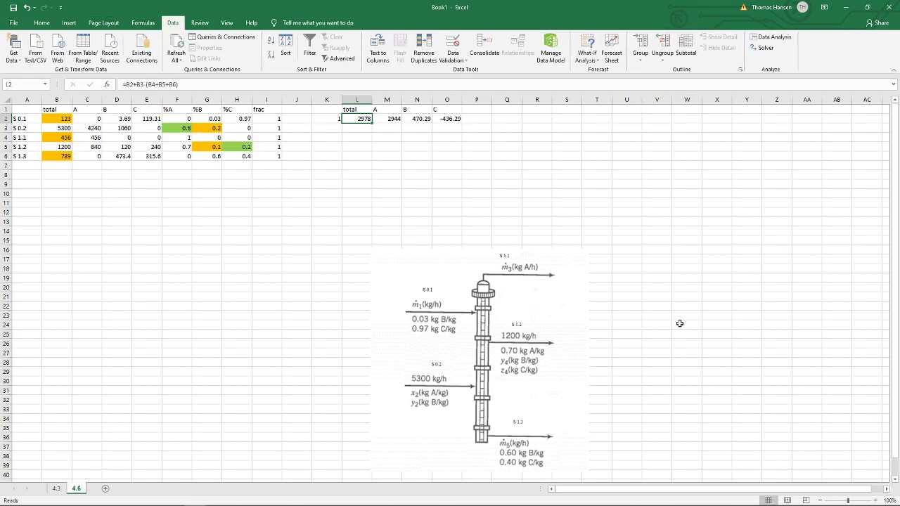
{"action": "left_click", "coordinate": [762, 50]}
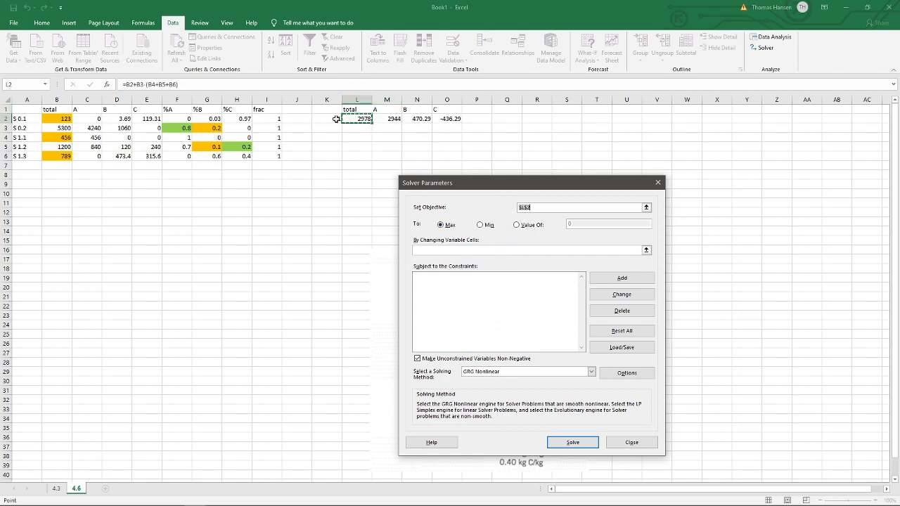
{"action": "left_click", "coordinate": [531, 226]}
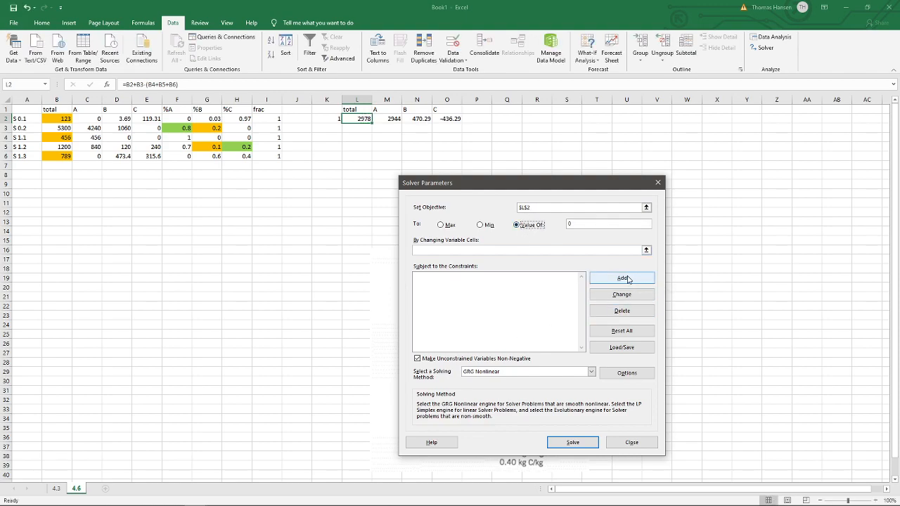
Add a Solver constraint that the component balances M2:O2 equal 0.
{"action": "left_click", "coordinate": [622, 277]}
{"action": "left_click_drag", "start_coordinate": [392, 118], "coordinate": [450, 120]}
{"action": "left_click", "coordinate": [540, 319]}
{"action": "left_click", "coordinate": [526, 335]}
{"action": "left_click", "coordinate": [583, 319]}
{"action": "type", "text": "0"}
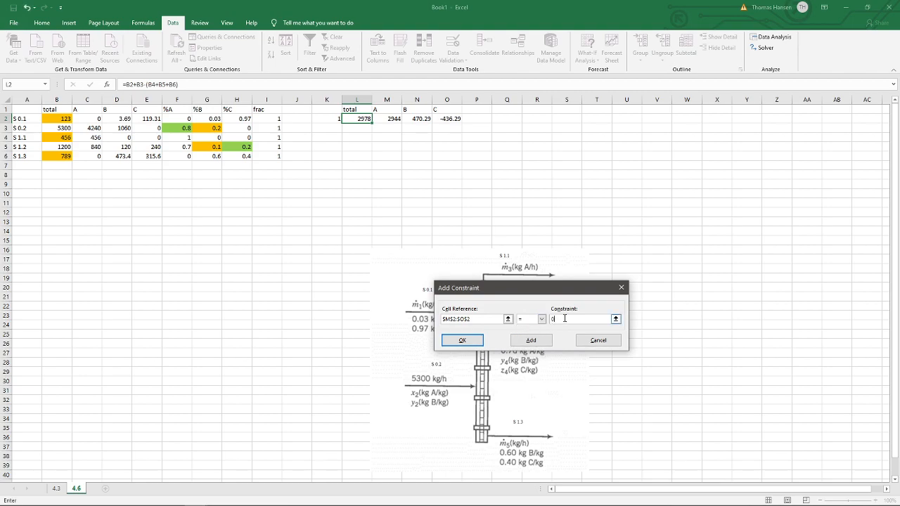
{"action": "left_click", "coordinate": [459, 341]}
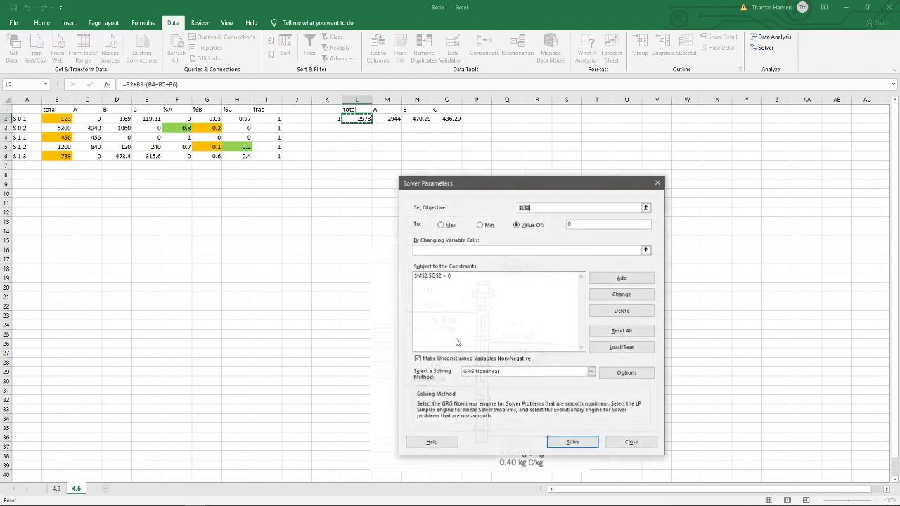
Set the Solver's variable cells to B2, B4, B6, G3 and G5, and solve the balances.
{"action": "left_click", "coordinate": [646, 251]}
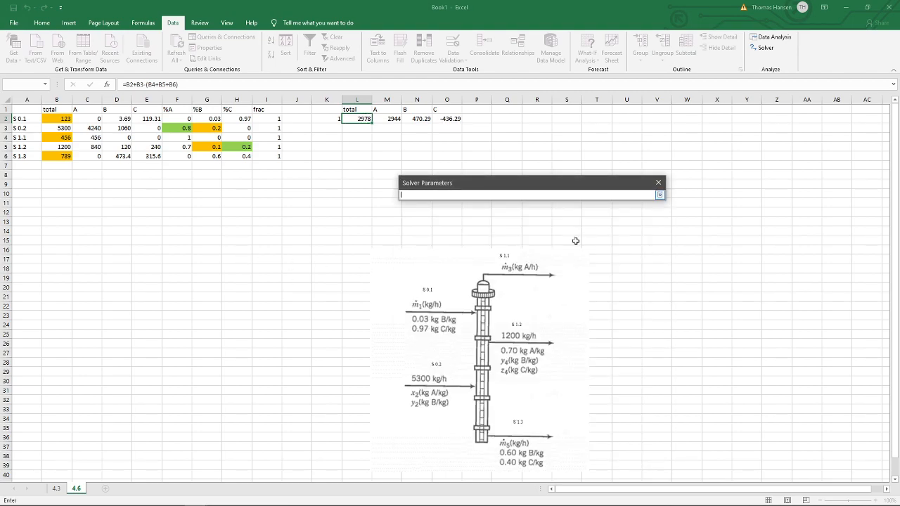
{"action": "left_click", "coordinate": [62, 120]}
{"action": "left_click", "coordinate": [63, 138], "text": "ctrl"}
{"action": "left_click", "coordinate": [59, 155], "text": "ctrl"}
{"action": "left_click", "coordinate": [215, 128], "text": "ctrl"}
{"action": "left_click", "coordinate": [212, 146], "text": "ctrl"}
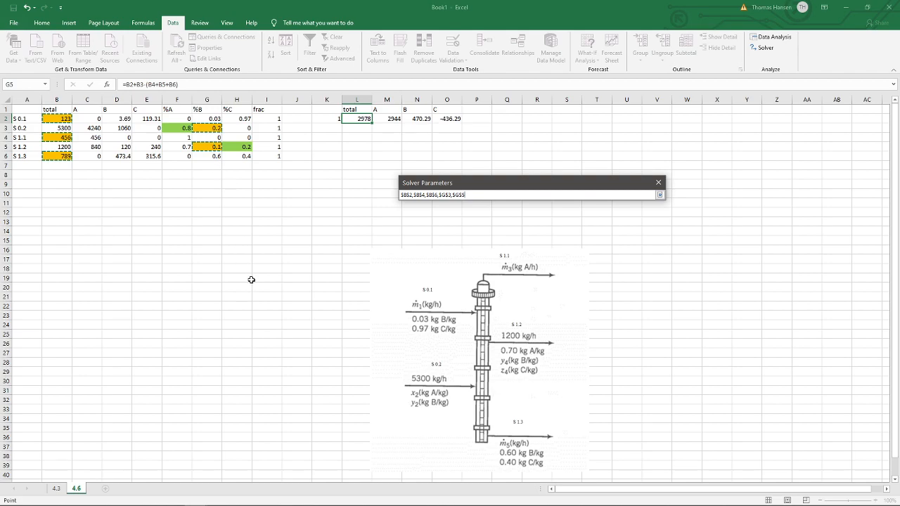
{"action": "key", "text": "Return"}
{"action": "left_click", "coordinate": [570, 442]}
{"action": "left_click_drag", "start_coordinate": [103, 173], "coordinate": [465, 158]}
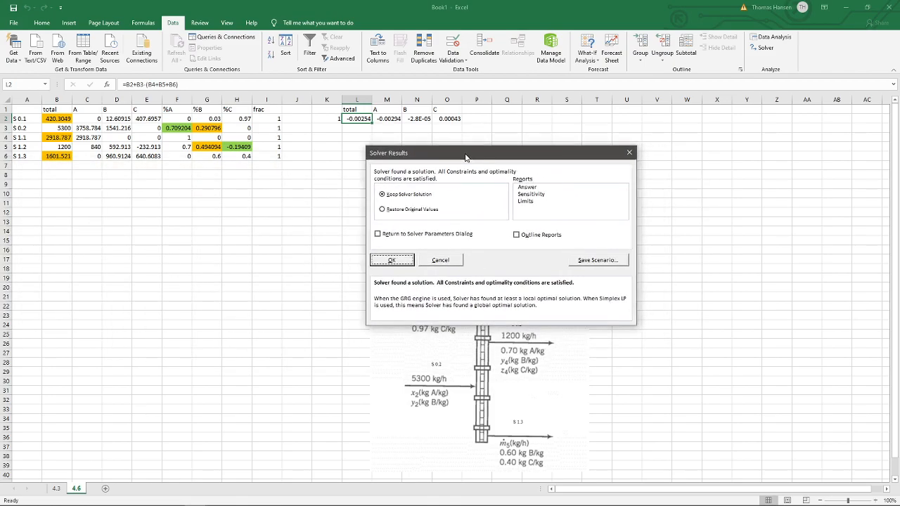
Keep the Solver solution and inspect the fraction sums, the %C formula for S 1.2 and the total balance in L2.
{"action": "left_click", "coordinate": [392, 260]}
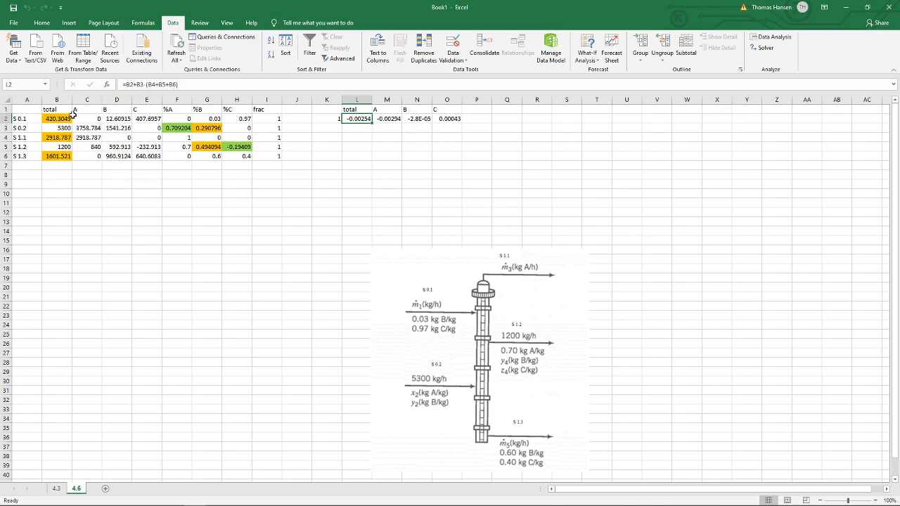
{"action": "left_click_drag", "start_coordinate": [277, 119], "coordinate": [275, 154]}
{"action": "left_click", "coordinate": [237, 146]}
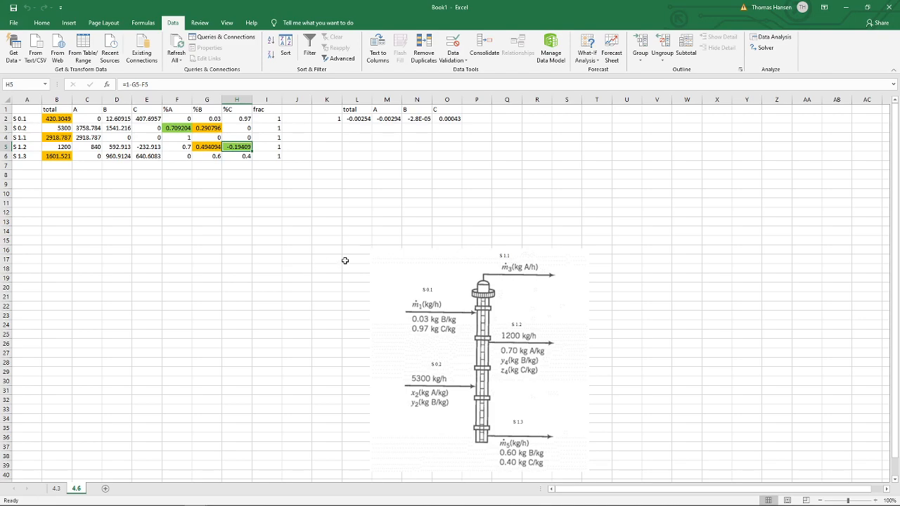
{"action": "left_click", "coordinate": [356, 120]}
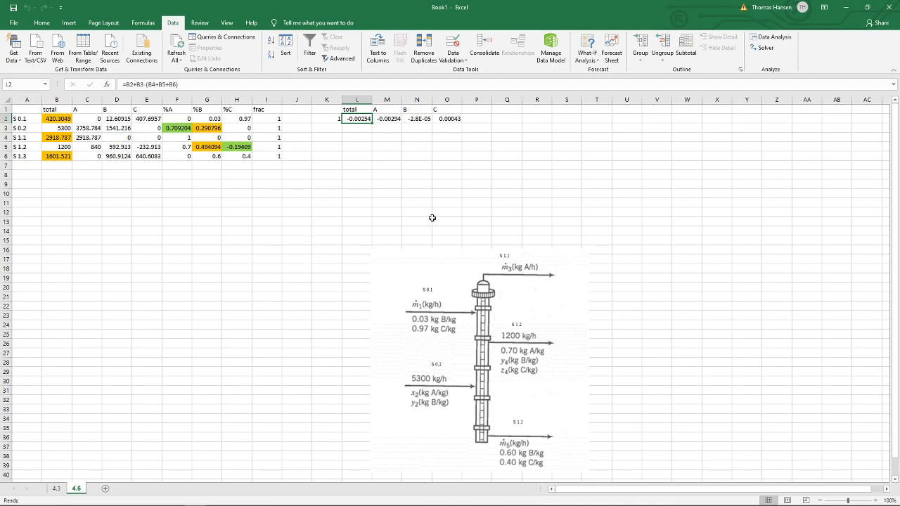
Add a Solver constraint requiring the composition fractions in F2:H6 to be greater than or equal to 0.
{"action": "left_click", "coordinate": [763, 47]}
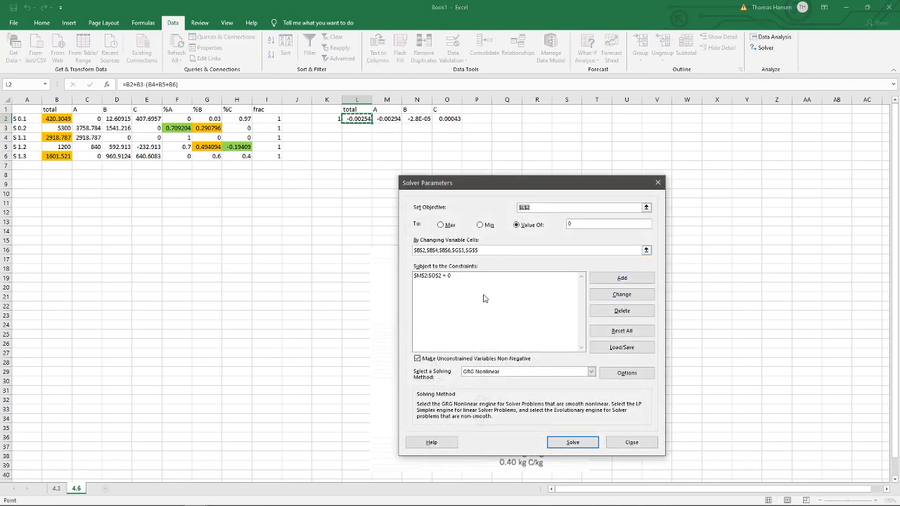
{"action": "left_click", "coordinate": [455, 320]}
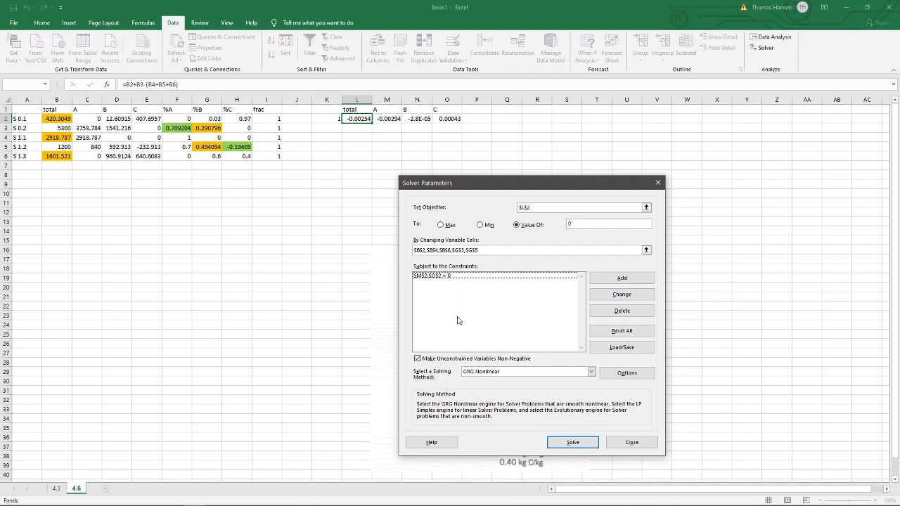
{"action": "left_click", "coordinate": [622, 278]}
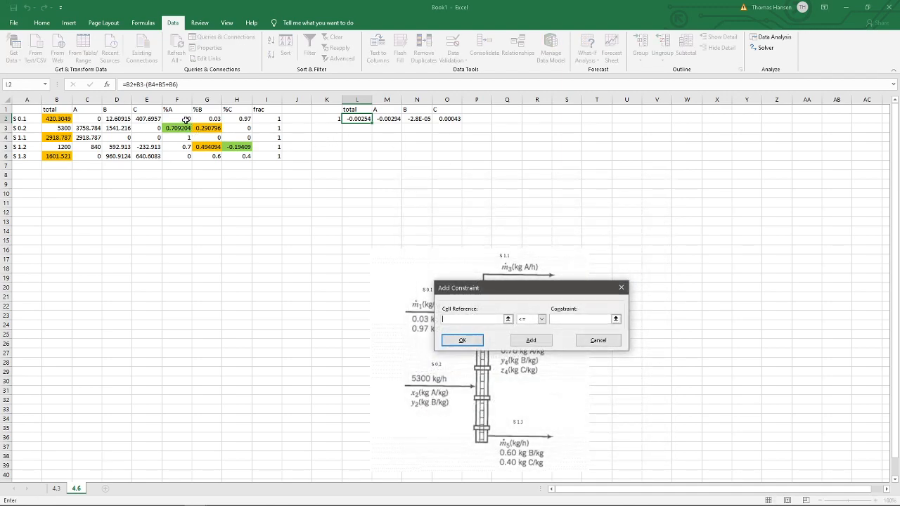
{"action": "left_click_drag", "start_coordinate": [186, 120], "coordinate": [234, 156]}
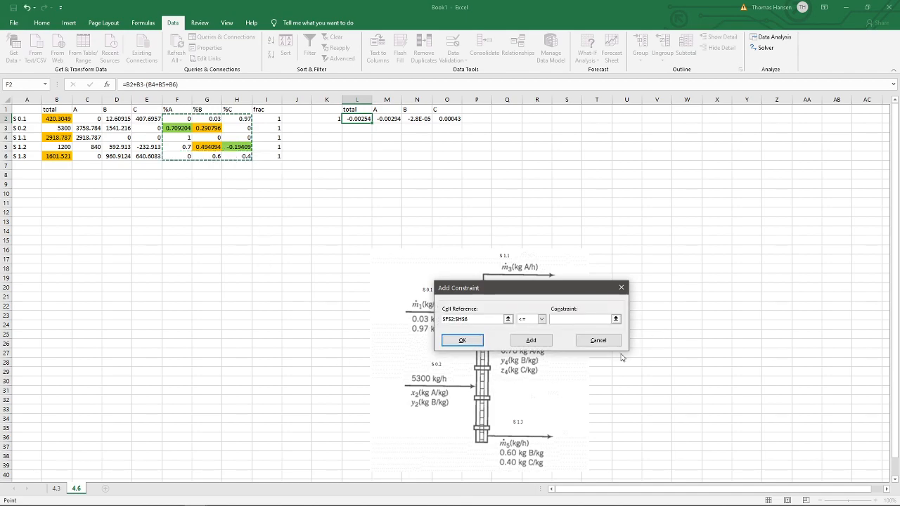
{"action": "left_click", "coordinate": [542, 318]}
{"action": "left_click", "coordinate": [523, 340]}
{"action": "key", "text": "Tab"}
{"action": "type", "text": "0"}
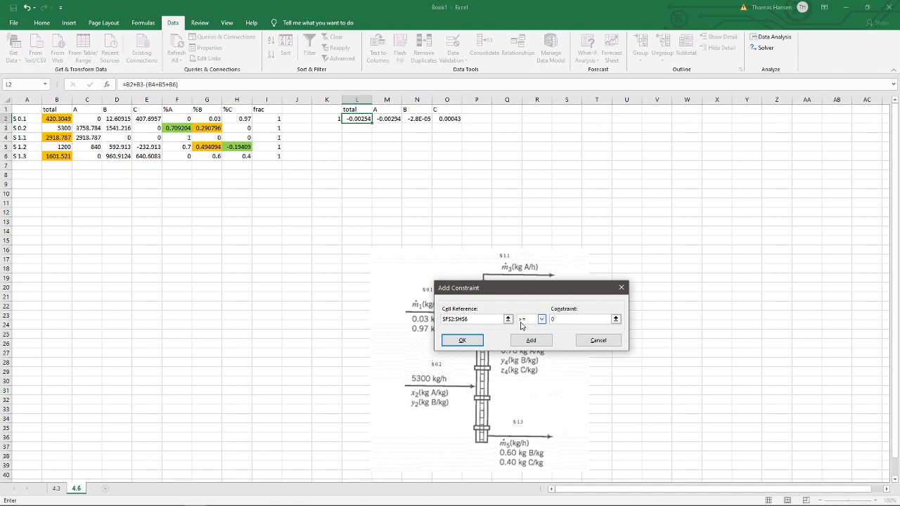
{"action": "left_click", "coordinate": [460, 340]}
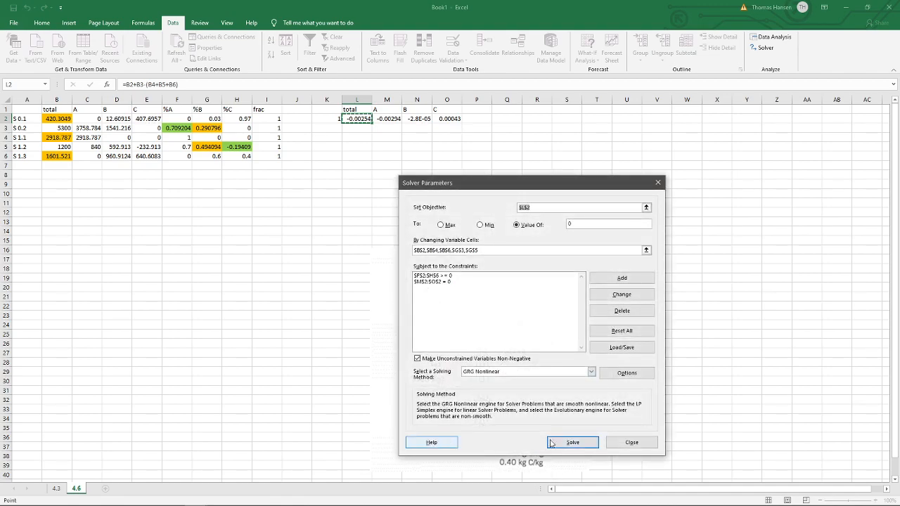
Solve the balances with the non-negative fraction constraint and keep the Solver solution.
{"action": "left_click", "coordinate": [562, 448]}
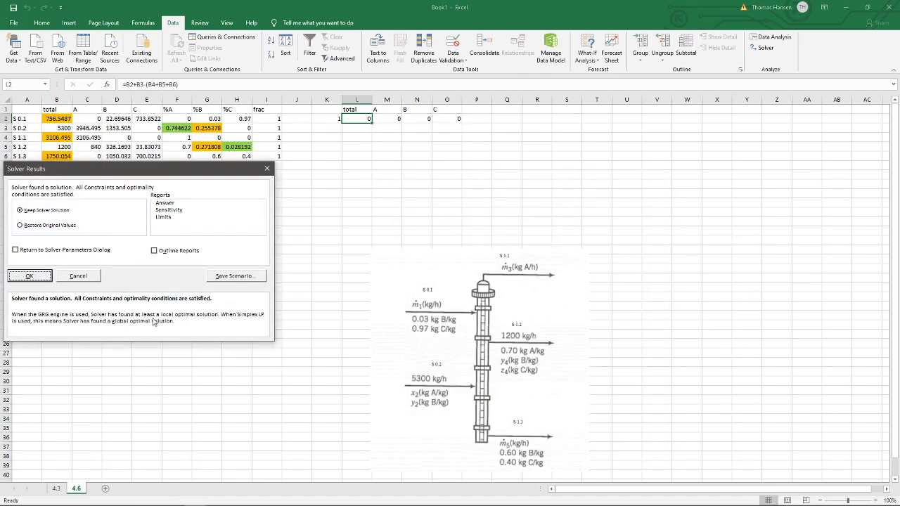
{"action": "left_click_drag", "start_coordinate": [113, 174], "coordinate": [409, 191]}
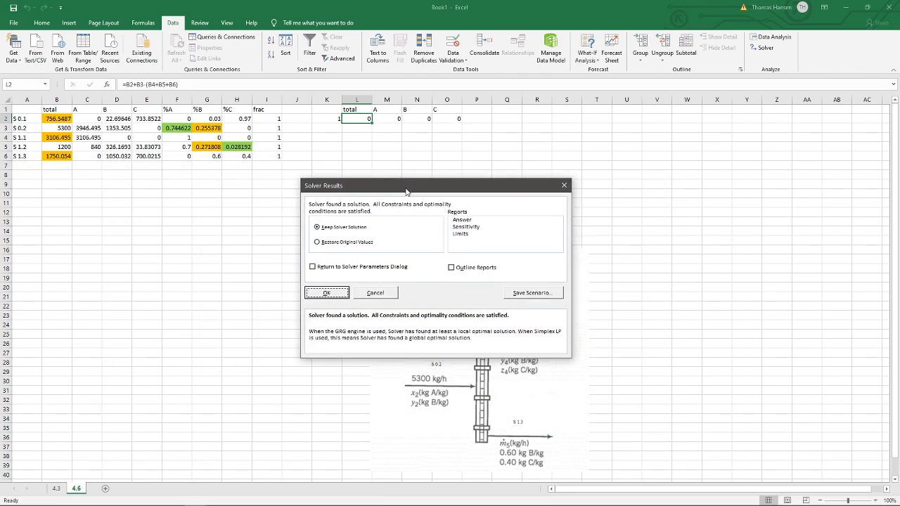
{"action": "left_click", "coordinate": [341, 292]}
{"action": "left_click", "coordinate": [186, 240]}
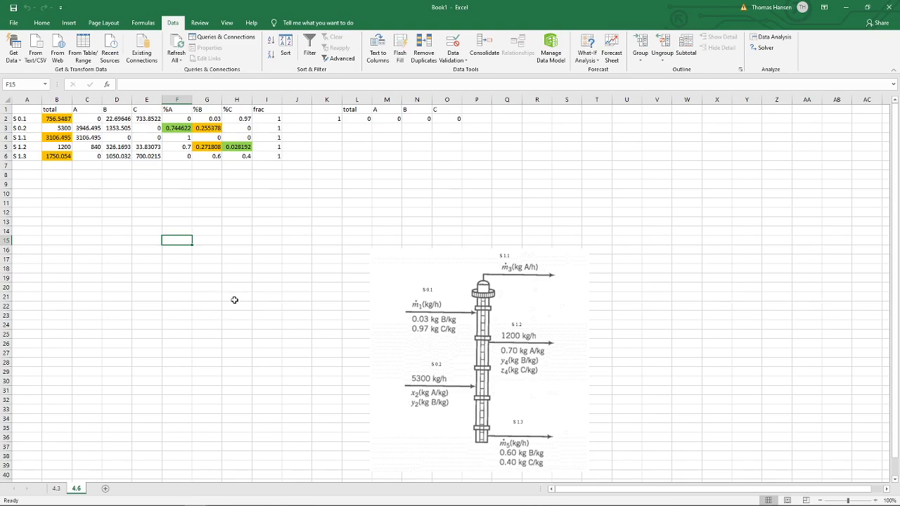
{"action": "left_click", "coordinate": [188, 223]}
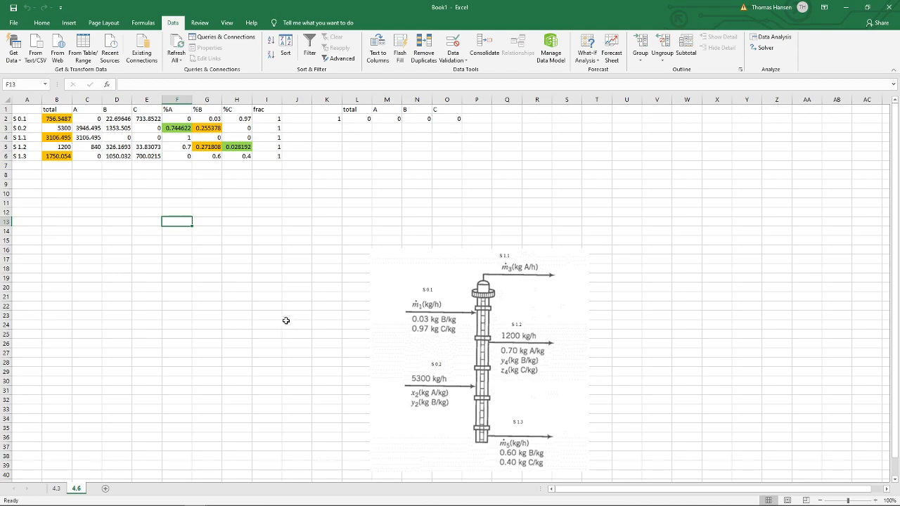
Set the S 0.1 total in B2 to 1200 and give the cell a green fill.
{"action": "left_click", "coordinate": [57, 118]}
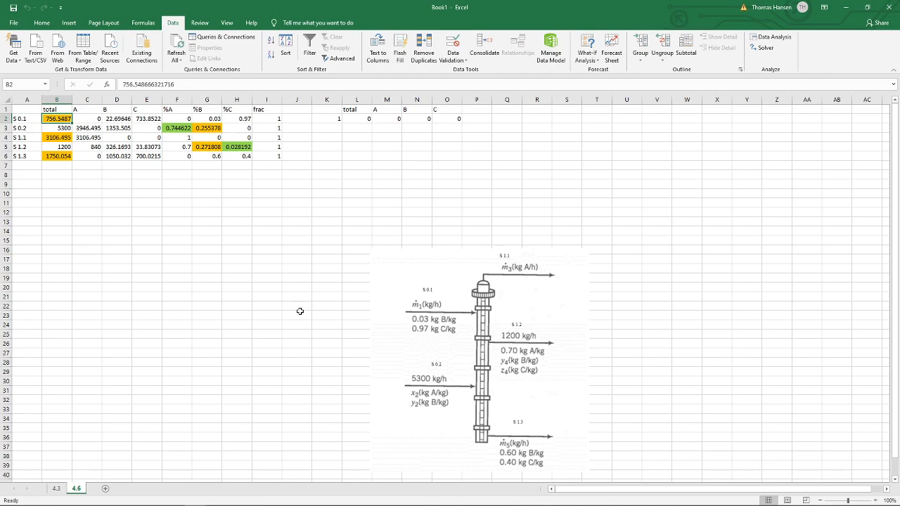
{"action": "type", "text": "1200"}
{"action": "key", "text": "ctrl+Return"}
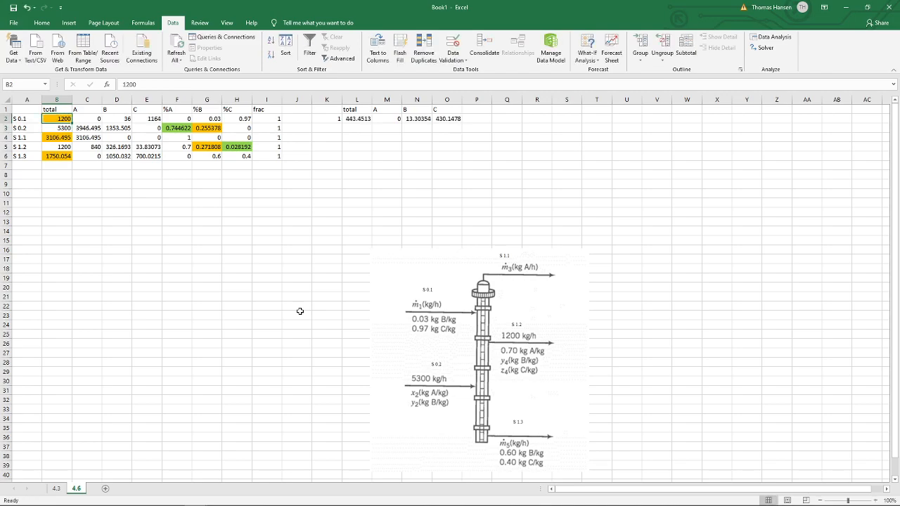
{"action": "left_click", "coordinate": [41, 22]}
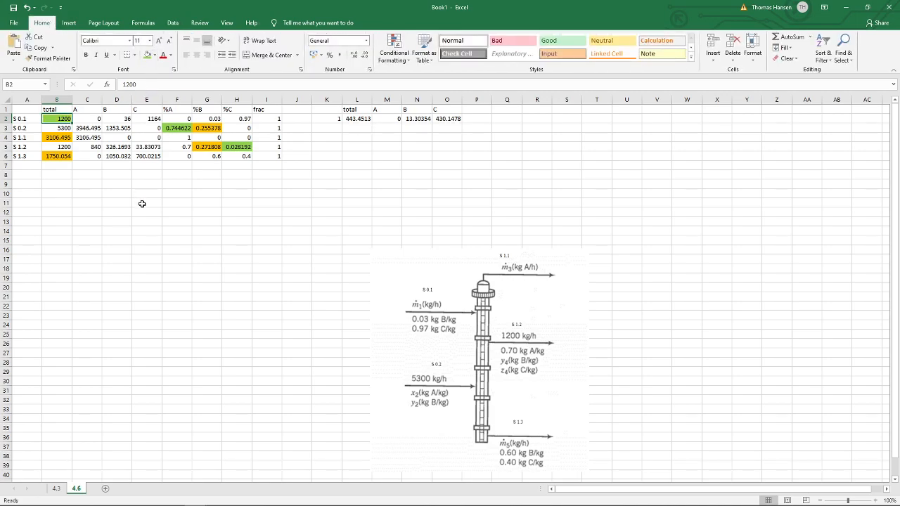
Redefine Solver's changing variable cells as B4, B6, G3 and G5, leaving out B2.
{"action": "left_click", "coordinate": [172, 23]}
{"action": "left_click", "coordinate": [765, 47]}
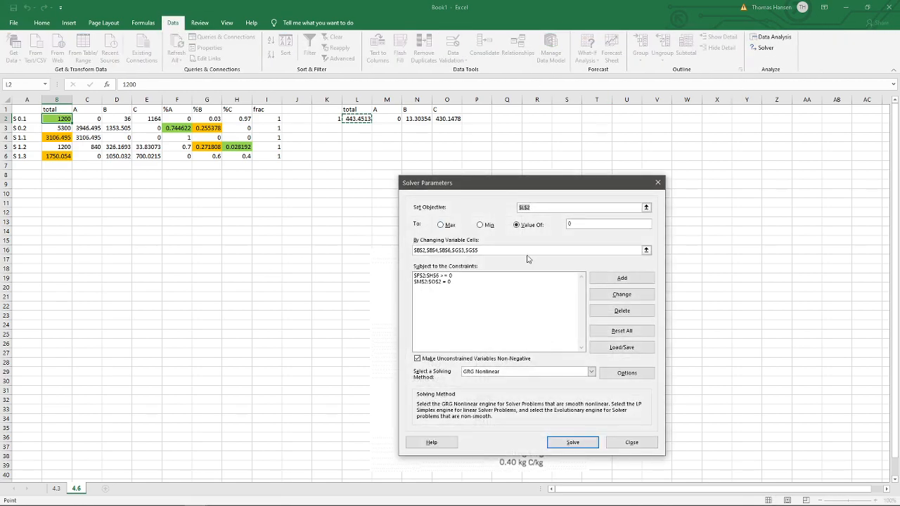
{"action": "left_click", "coordinate": [507, 248]}
{"action": "left_click", "coordinate": [646, 250]}
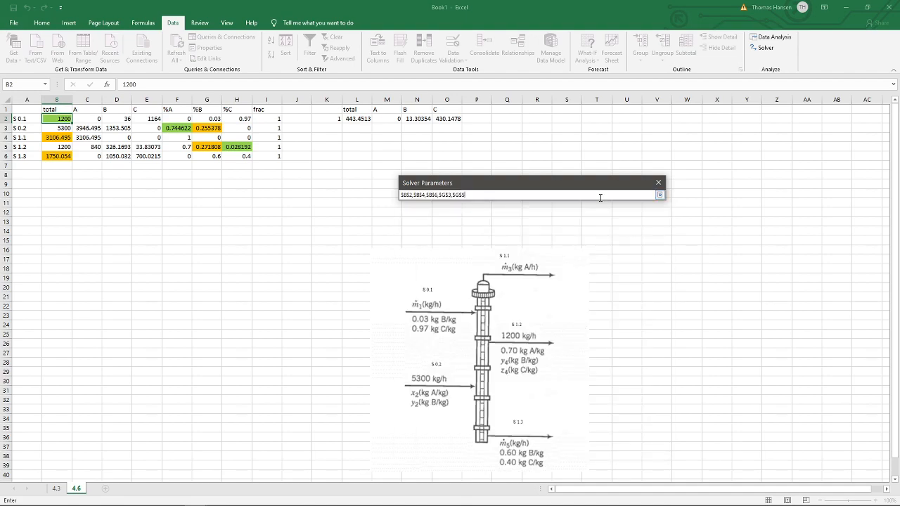
{"action": "left_click", "coordinate": [60, 137]}
{"action": "left_click", "coordinate": [64, 156], "text": "ctrl"}
{"action": "left_click", "coordinate": [202, 127], "text": "ctrl"}
{"action": "left_click", "coordinate": [205, 147], "text": "ctrl"}
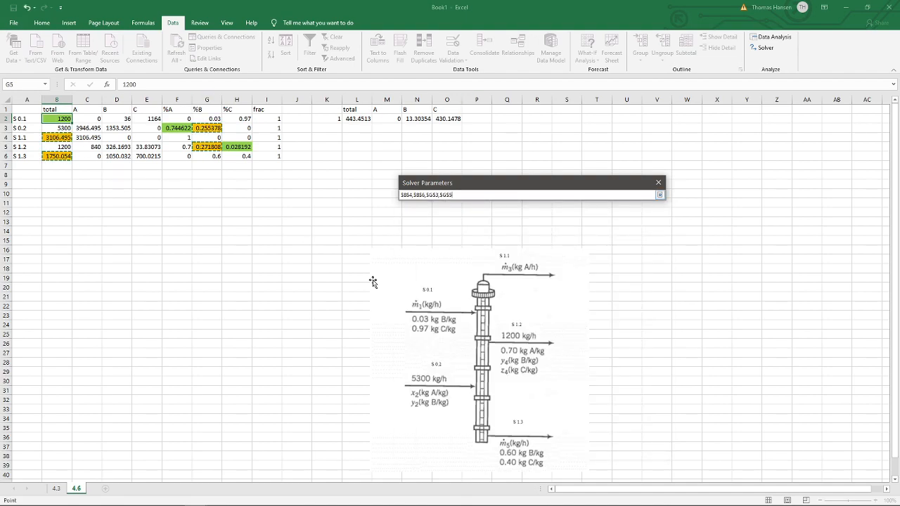
{"action": "key", "text": "Return"}
Solve the column balances with the reduced set of variable cells and keep the Solver solution.
{"action": "left_click", "coordinate": [571, 445]}
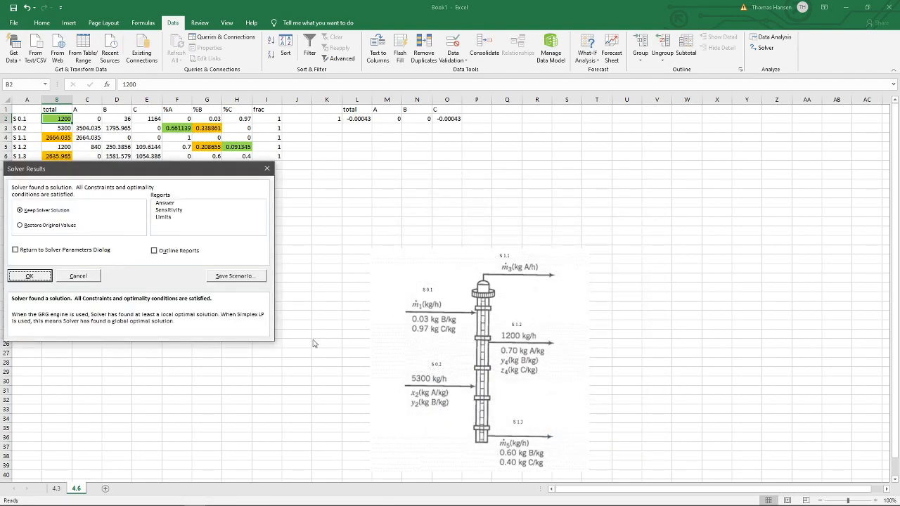
{"action": "left_click_drag", "start_coordinate": [148, 177], "coordinate": [390, 174]}
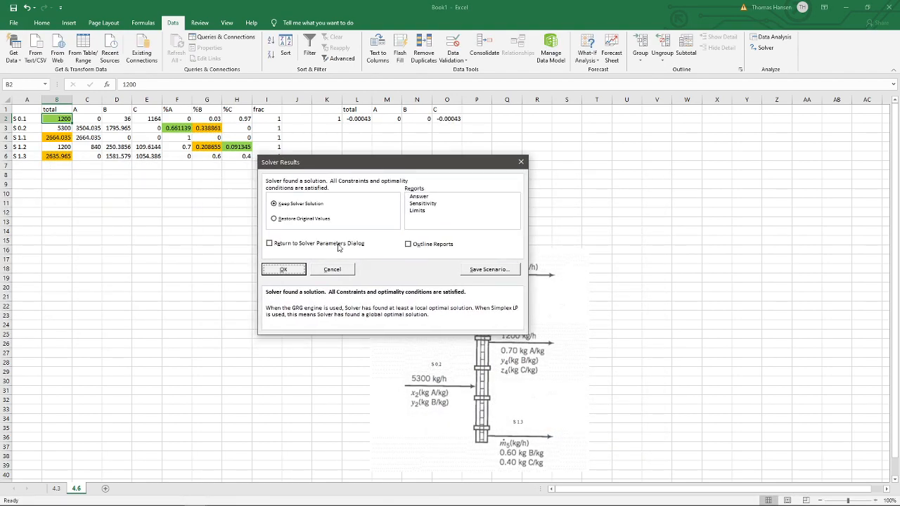
{"action": "left_click", "coordinate": [285, 275]}
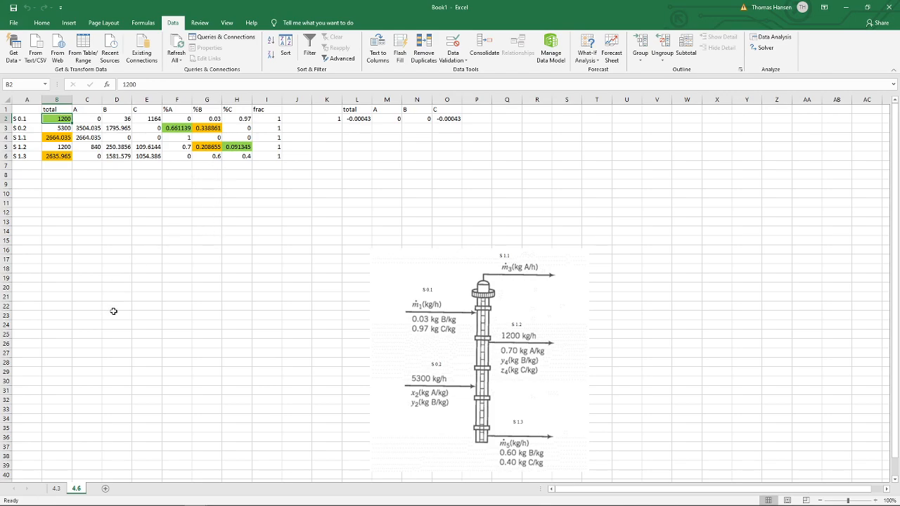
Inspect the S 1.3 and S 0.1 totals and the total, A and B balance formulas in row 2.
{"action": "left_click", "coordinate": [54, 157]}
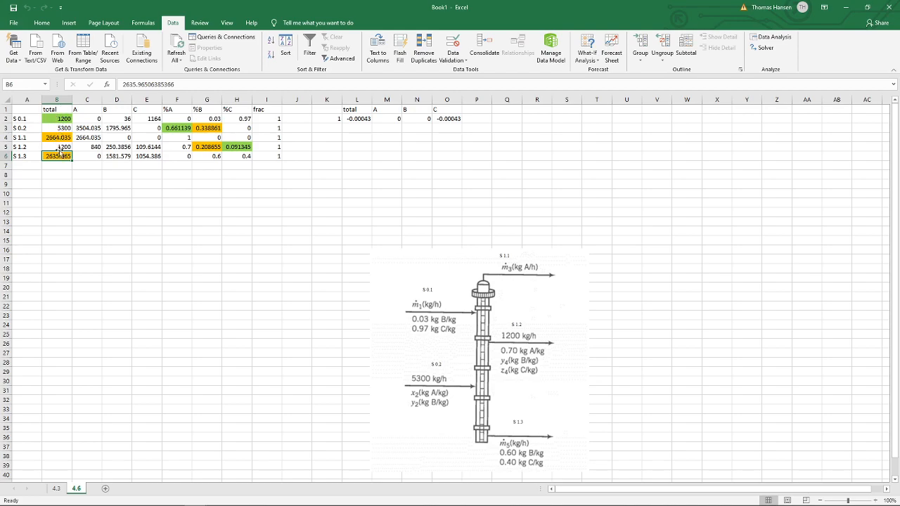
{"action": "left_click", "coordinate": [66, 119]}
{"action": "left_click", "coordinate": [364, 118]}
{"action": "left_click", "coordinate": [382, 118]}
{"action": "left_click", "coordinate": [410, 120]}
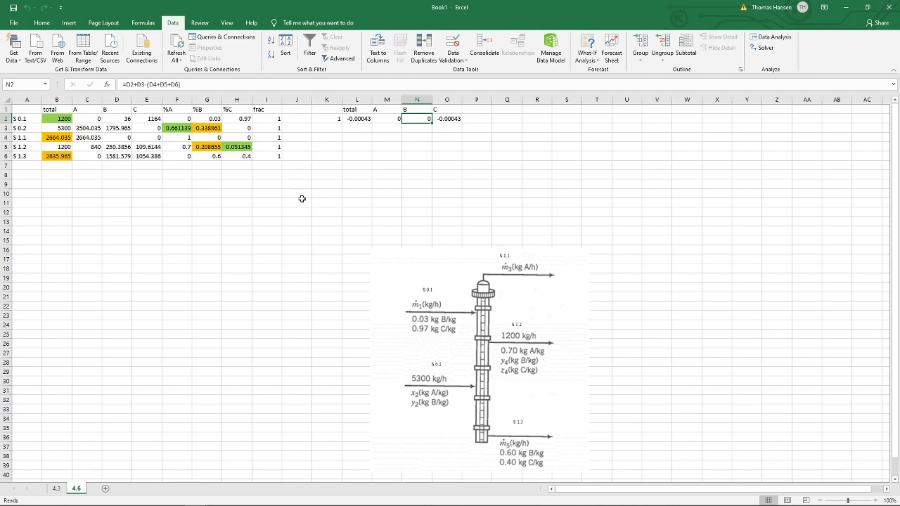
{"action": "left_click", "coordinate": [206, 212]}
{"action": "left_click", "coordinate": [200, 221]}
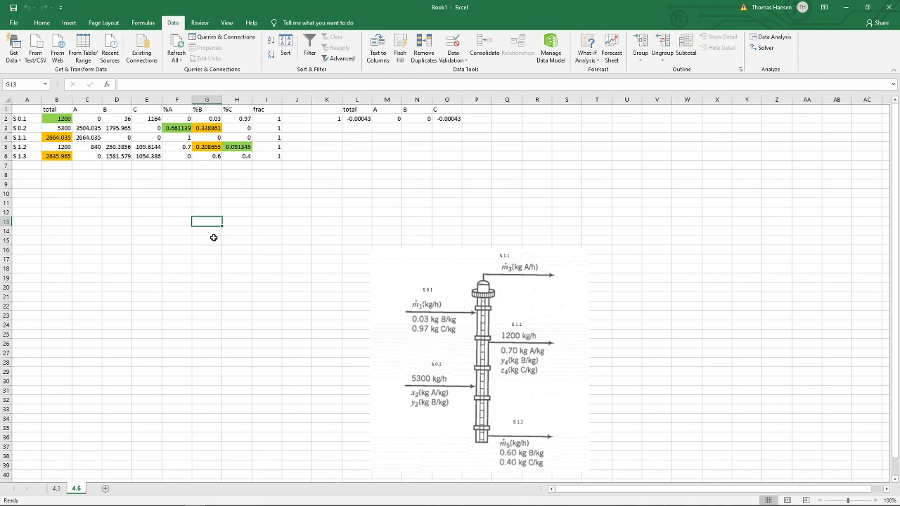
Review the fixed S 0.1 total against the remaining unknowns and the four balance equations in L2:O2.
{"action": "left_click", "coordinate": [54, 117]}
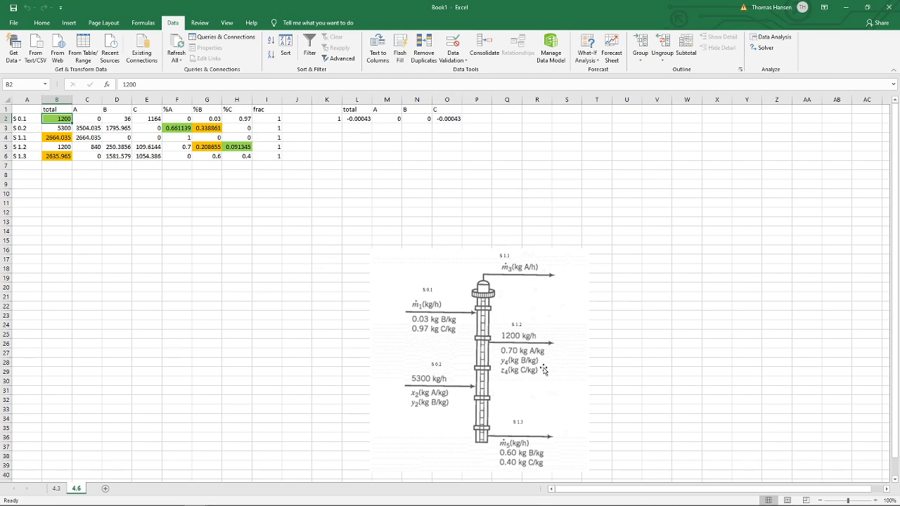
{"action": "left_click", "coordinate": [350, 118]}
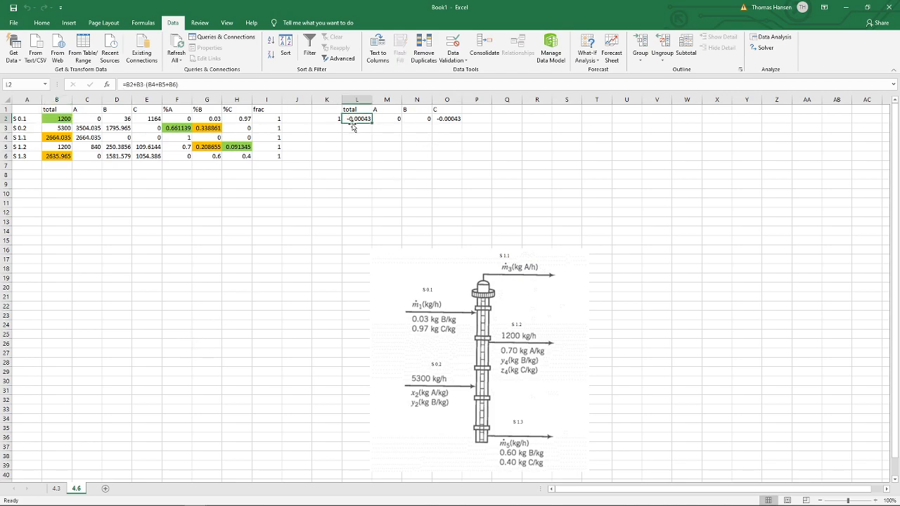
{"action": "left_click", "coordinate": [326, 127]}
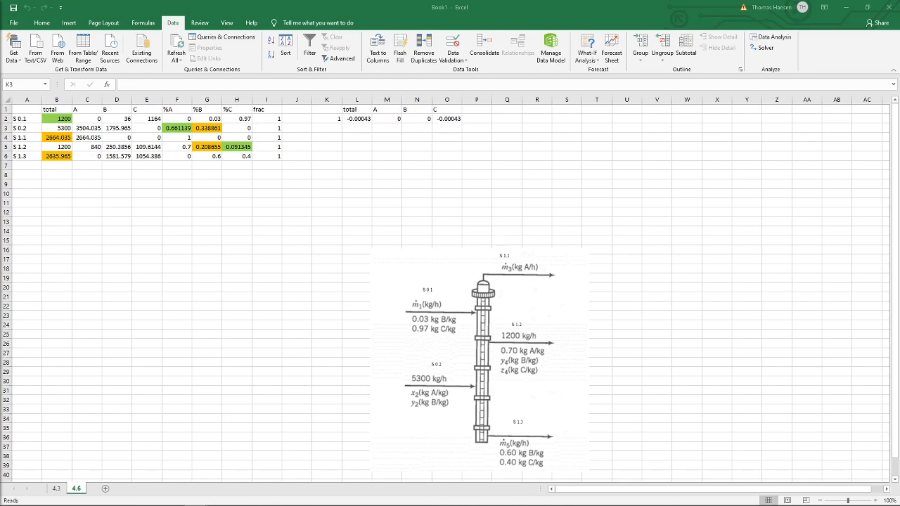
{"action": "left_click", "coordinate": [172, 271]}
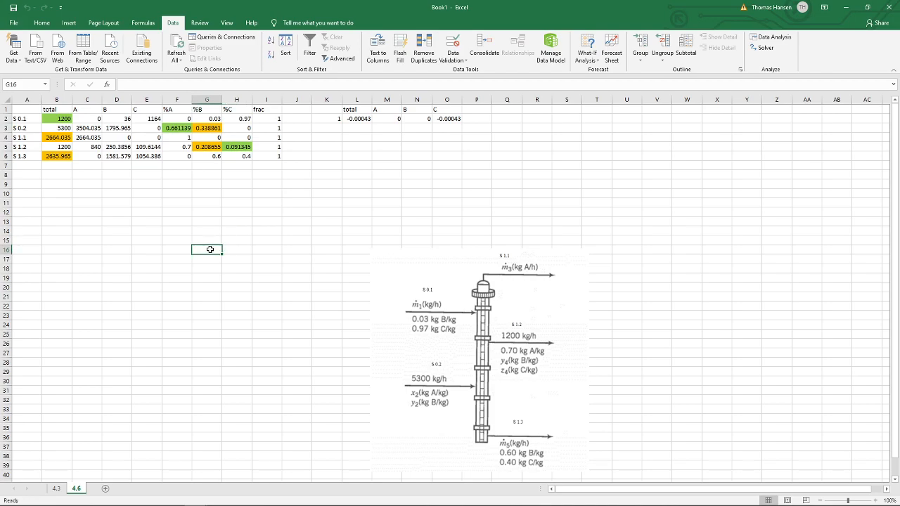
{"action": "left_click", "coordinate": [360, 119]}
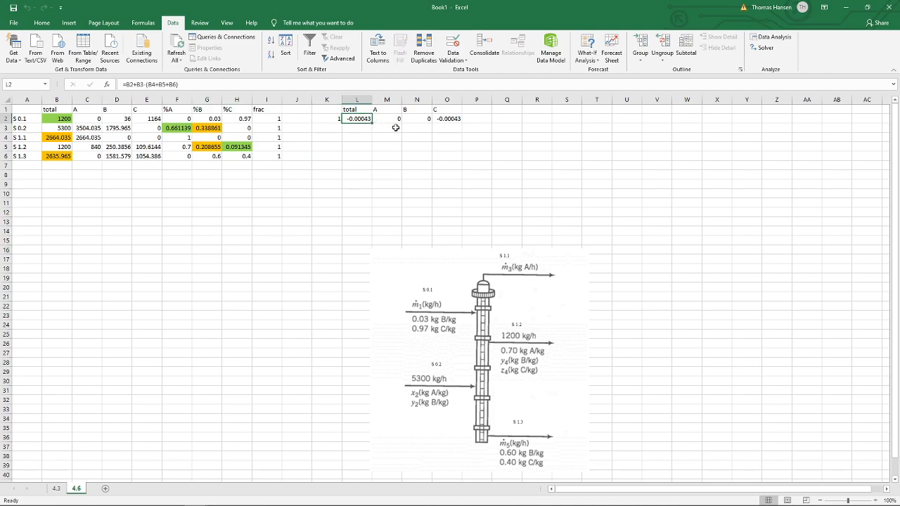
{"action": "left_click", "coordinate": [455, 120], "text": "shift"}
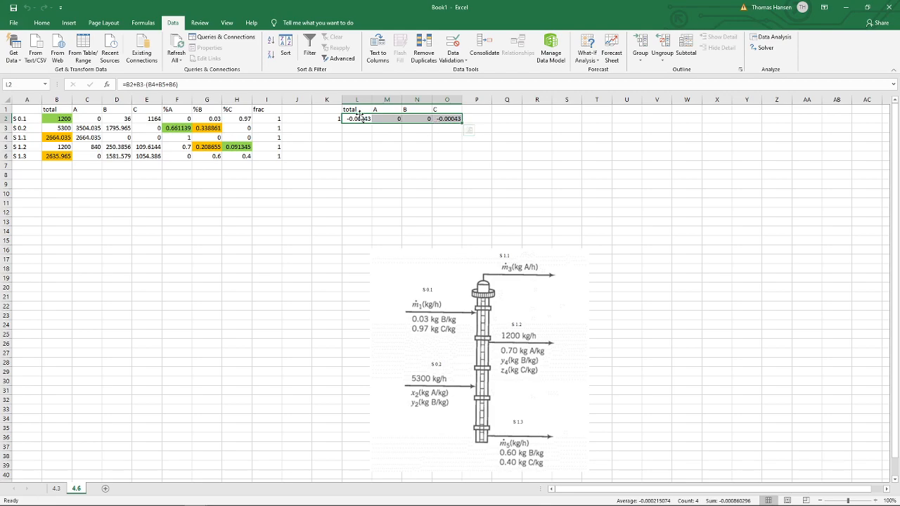
{"action": "left_click", "coordinate": [367, 149]}
{"action": "left_click_drag", "start_coordinate": [352, 120], "coordinate": [413, 118]}
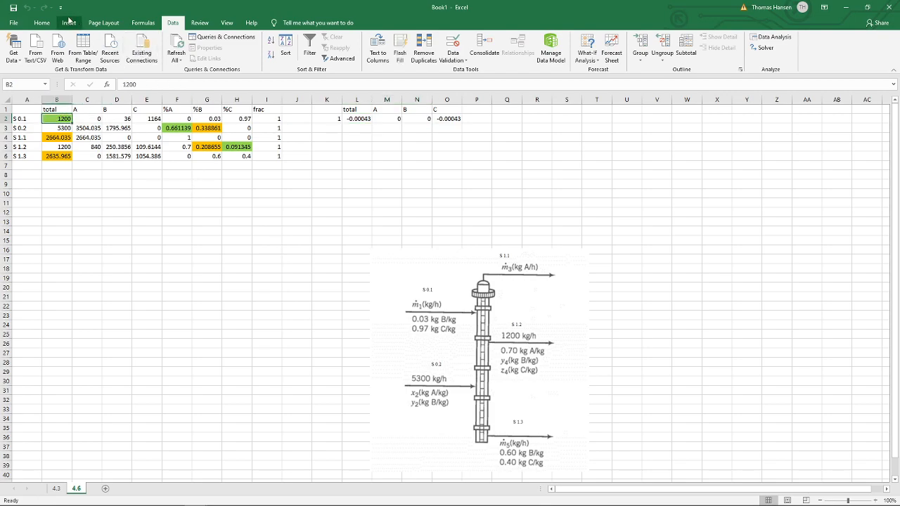
{"action": "left_click", "coordinate": [56, 138]}
{"action": "left_click", "coordinate": [51, 164]}
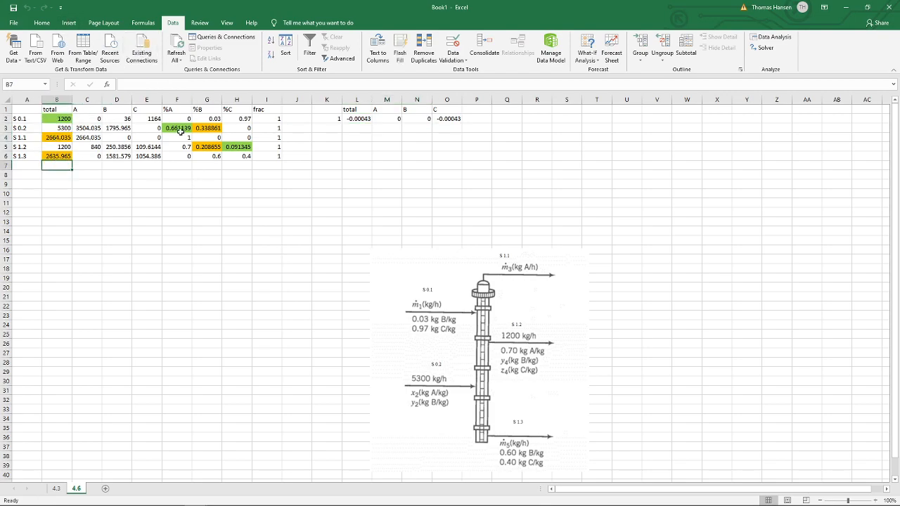
{"action": "left_click", "coordinate": [212, 147]}
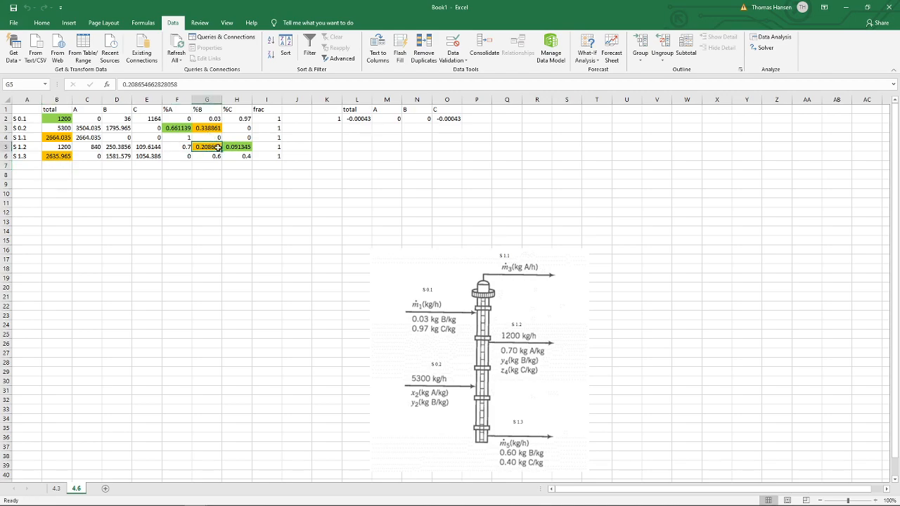
{"action": "left_click_drag", "start_coordinate": [353, 119], "coordinate": [406, 120]}
{"action": "left_click", "coordinate": [451, 119]}
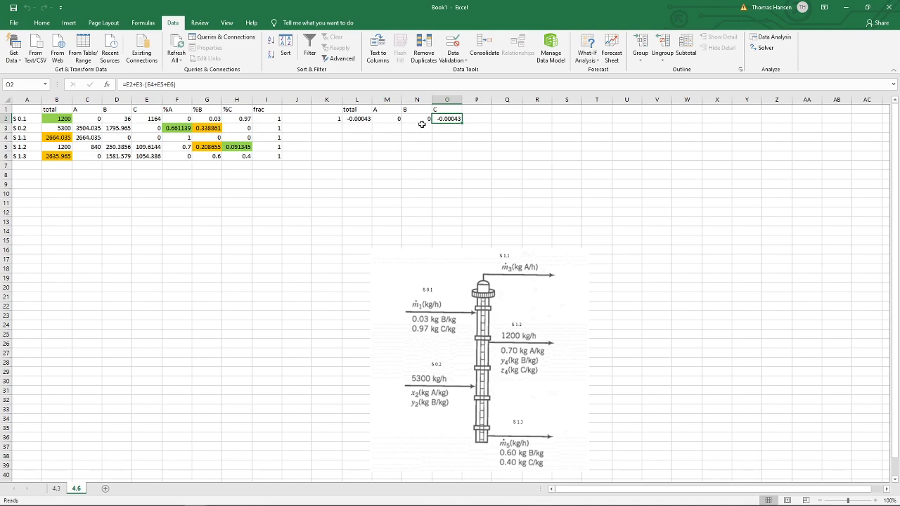
{"action": "left_click", "coordinate": [212, 267]}
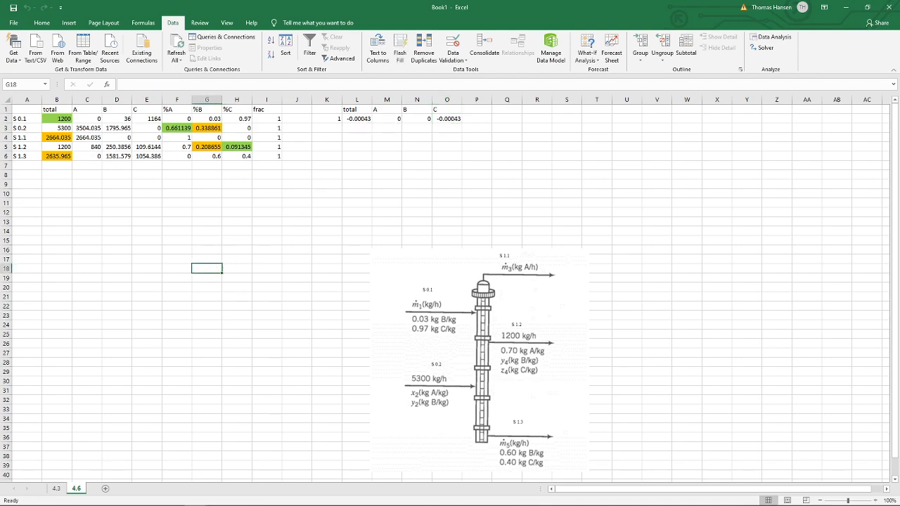
{"action": "left_click", "coordinate": [142, 336]}
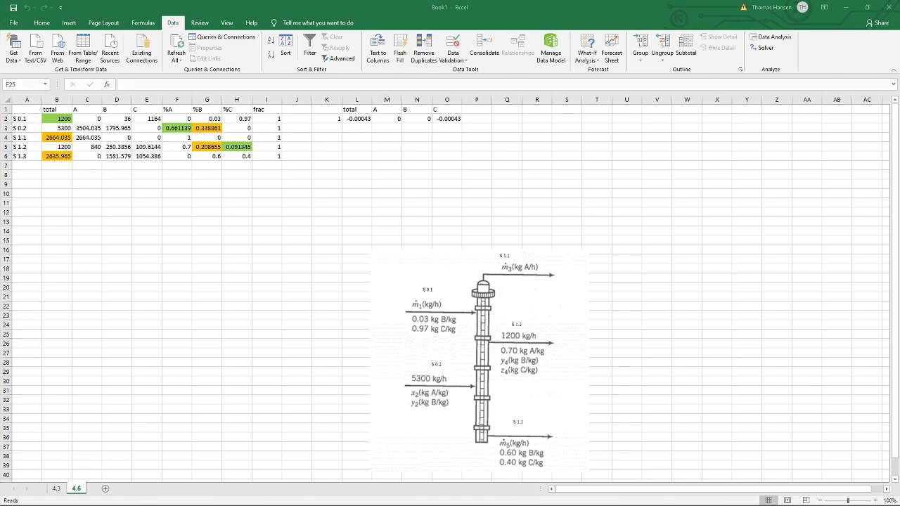
Switch to assignments felder.pdf in Foxit Reader and bring up strawberry jam problem 4.9 on page 3.
{"action": "key", "text": "alt+Tab"}
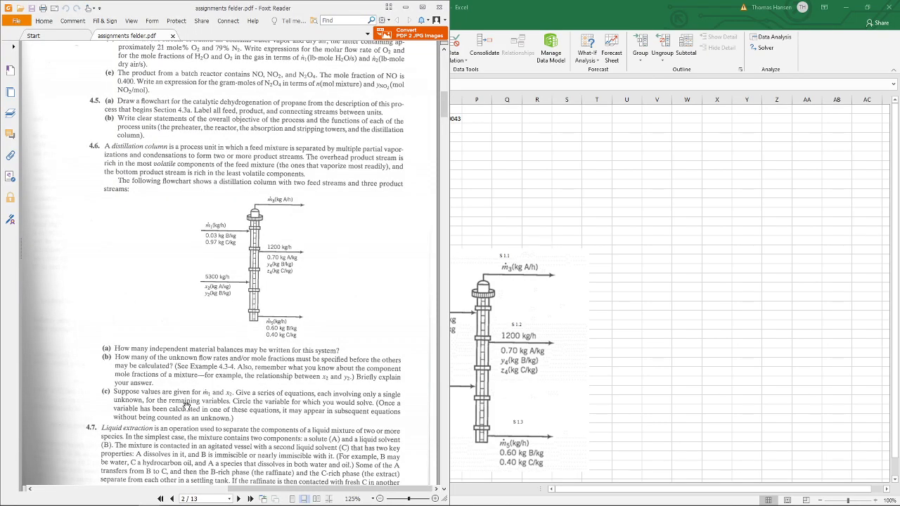
{"action": "scroll", "coordinate": [267, 317], "scroll_direction": "down", "scroll_amount": 2}
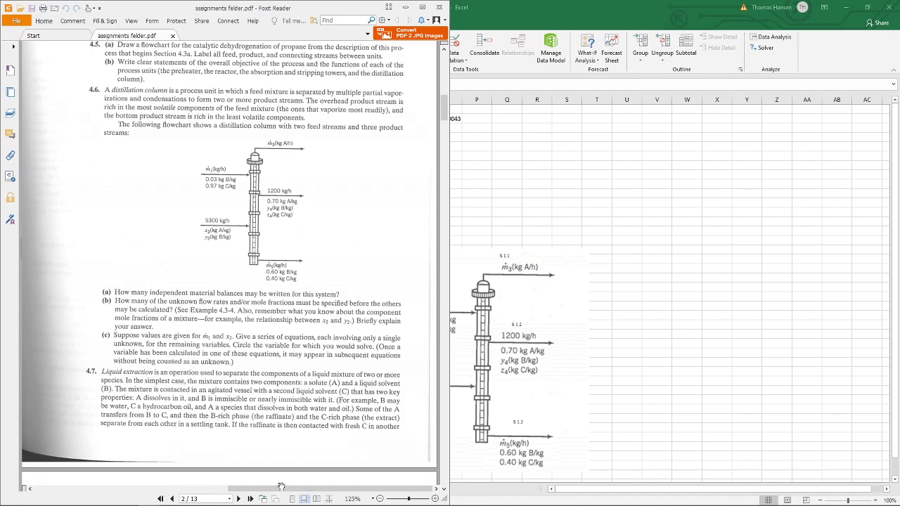
{"action": "left_click_drag", "start_coordinate": [271, 490], "coordinate": [95, 485]}
{"action": "scroll", "coordinate": [177, 256], "scroll_direction": "down", "scroll_amount": 3}
{"action": "scroll", "coordinate": [177, 256], "scroll_direction": "down", "scroll_amount": 20}
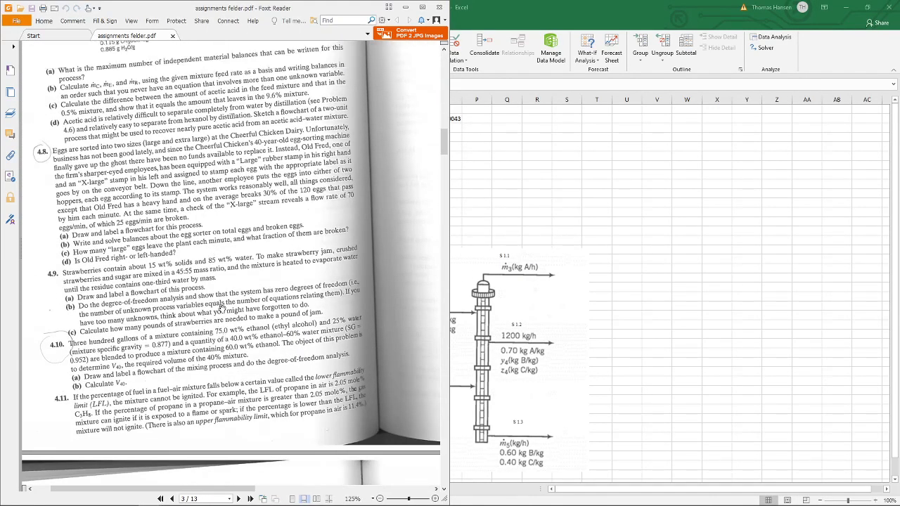
{"action": "left_click_drag", "start_coordinate": [152, 490], "coordinate": [158, 491]}
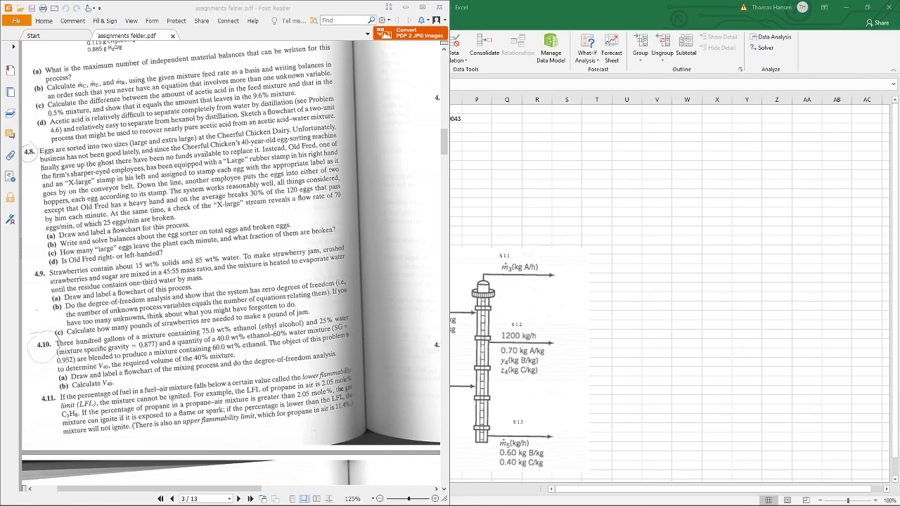
Switch to the Papershow page and sketch a process unit with one horizontal feed arrow and one vertical feed arrow from below.
{"action": "key", "text": "alt+Tab"}
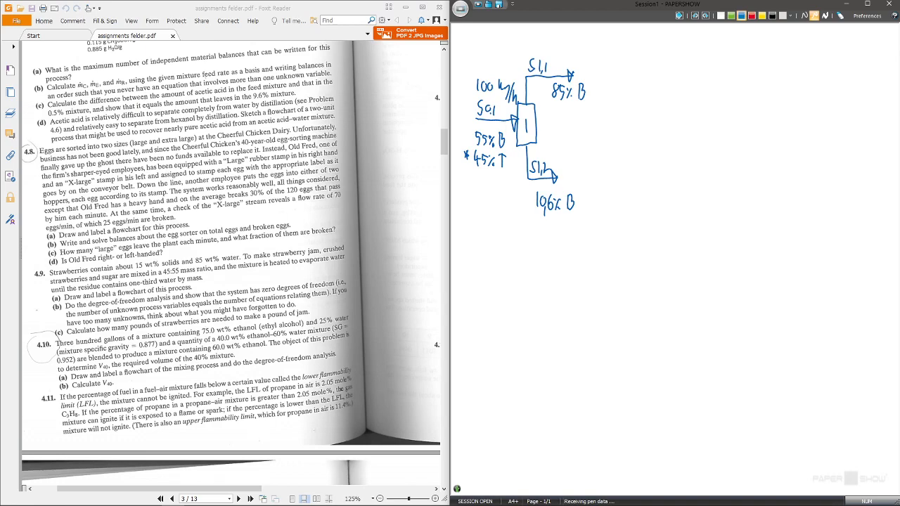
{"action": "mouse_move", "coordinate": [637, 110]}
{"action": "left_mouse_down"}
{"action": "mouse_move", "coordinate": [637, 144]}
{"action": "mouse_move", "coordinate": [656, 139]}
{"action": "mouse_move", "coordinate": [655, 109]}
{"action": "mouse_move", "coordinate": [637, 109]}
{"action": "left_mouse_up"}
{"action": "mouse_move", "coordinate": [589, 131]}
{"action": "left_mouse_down"}
{"action": "mouse_move", "coordinate": [636, 132]}
{"action": "mouse_move", "coordinate": [631, 141]}
{"action": "left_mouse_up"}
{"action": "left_click_drag", "start_coordinate": [649, 208], "coordinate": [646, 150]}
{"action": "mouse_move", "coordinate": [646, 151]}
{"action": "left_mouse_down"}
{"action": "mouse_move", "coordinate": [639, 157]}
{"action": "mouse_move", "coordinate": [651, 156]}
{"action": "left_mouse_up"}
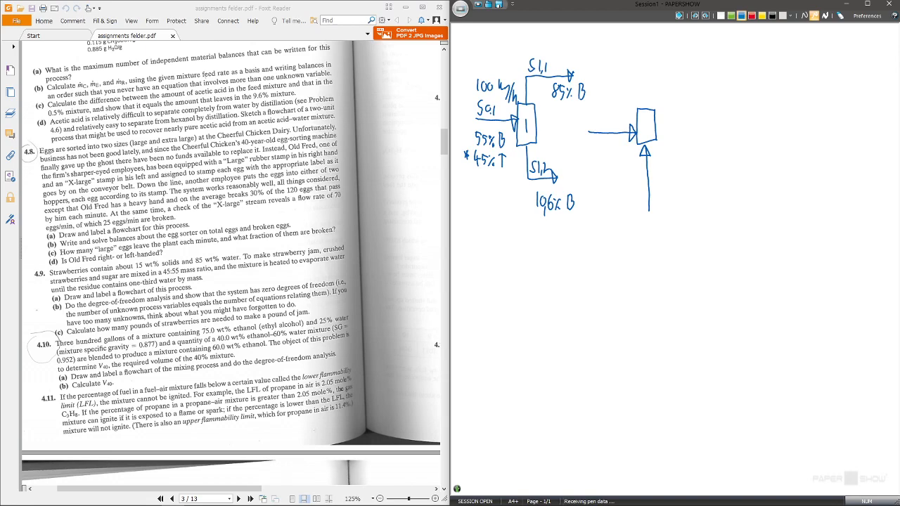
Label the horizontal feed S0.1 and the vertical feed S0.2.
{"action": "mouse_move", "coordinate": [610, 113]}
{"action": "left_mouse_down"}
{"action": "mouse_move", "coordinate": [605, 123]}
{"action": "mouse_move", "coordinate": [613, 116]}
{"action": "mouse_move", "coordinate": [616, 126]}
{"action": "left_mouse_up"}
{"action": "left_click_drag", "start_coordinate": [620, 115], "coordinate": [621, 125]}
{"action": "mouse_move", "coordinate": [656, 164]}
{"action": "left_mouse_down"}
{"action": "mouse_move", "coordinate": [651, 175]}
{"action": "mouse_move", "coordinate": [660, 167]}
{"action": "mouse_move", "coordinate": [673, 177]}
{"action": "left_mouse_up"}
Draw a second unit fed by the first one, with one outlet arrow going up and one going right.
{"action": "mouse_move", "coordinate": [656, 126]}
{"action": "left_mouse_down"}
{"action": "mouse_move", "coordinate": [695, 131]}
{"action": "mouse_move", "coordinate": [697, 141]}
{"action": "mouse_move", "coordinate": [717, 119]}
{"action": "mouse_move", "coordinate": [697, 114]}
{"action": "mouse_move", "coordinate": [709, 66]}
{"action": "mouse_move", "coordinate": [713, 78]}
{"action": "mouse_move", "coordinate": [707, 64]}
{"action": "left_mouse_up"}
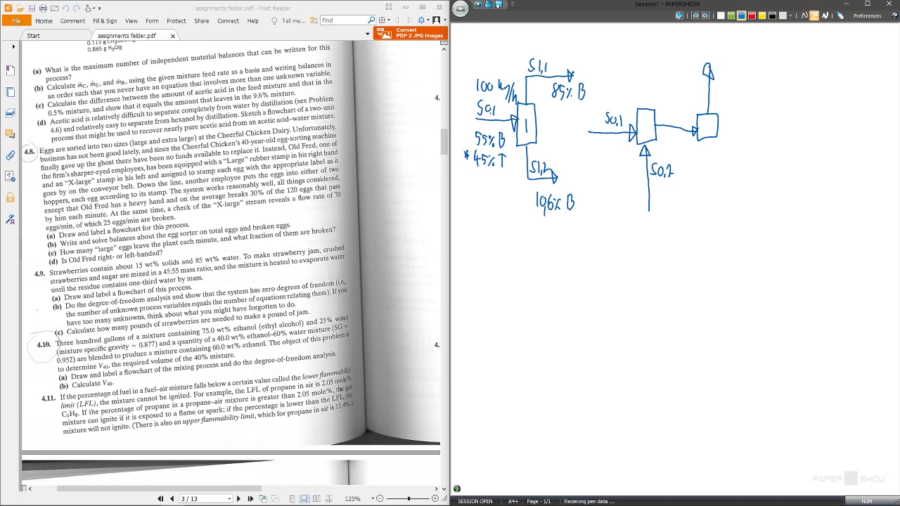
{"action": "left_click_drag", "start_coordinate": [719, 126], "coordinate": [755, 125]}
{"action": "left_click_drag", "start_coordinate": [751, 120], "coordinate": [751, 130]}
Number the units 1 and 2, label the streams S1.1, S21 and S22, and frame the whole flowsheet with a boundary.
{"action": "left_click_drag", "start_coordinate": [704, 122], "coordinate": [712, 130]}
{"action": "mouse_move", "coordinate": [666, 107]}
{"action": "left_mouse_down"}
{"action": "mouse_move", "coordinate": [662, 118]}
{"action": "mouse_move", "coordinate": [672, 121]}
{"action": "left_mouse_up"}
{"action": "left_click_drag", "start_coordinate": [676, 110], "coordinate": [677, 121]}
{"action": "mouse_move", "coordinate": [720, 73]}
{"action": "left_mouse_down"}
{"action": "mouse_move", "coordinate": [715, 83]}
{"action": "mouse_move", "coordinate": [731, 84]}
{"action": "left_mouse_up"}
{"action": "mouse_move", "coordinate": [729, 137]}
{"action": "left_mouse_down"}
{"action": "mouse_move", "coordinate": [724, 148]}
{"action": "mouse_move", "coordinate": [749, 148]}
{"action": "left_mouse_up"}
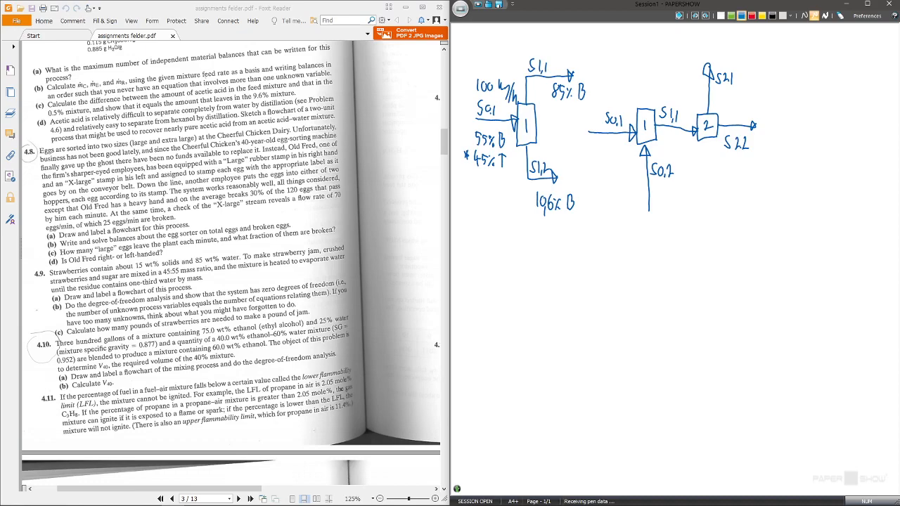
{"action": "mouse_move", "coordinate": [588, 73]}
{"action": "left_mouse_down"}
{"action": "mouse_move", "coordinate": [588, 199]}
{"action": "mouse_move", "coordinate": [773, 215]}
{"action": "mouse_move", "coordinate": [751, 41]}
{"action": "mouse_move", "coordinate": [589, 71]}
{"action": "left_mouse_up"}
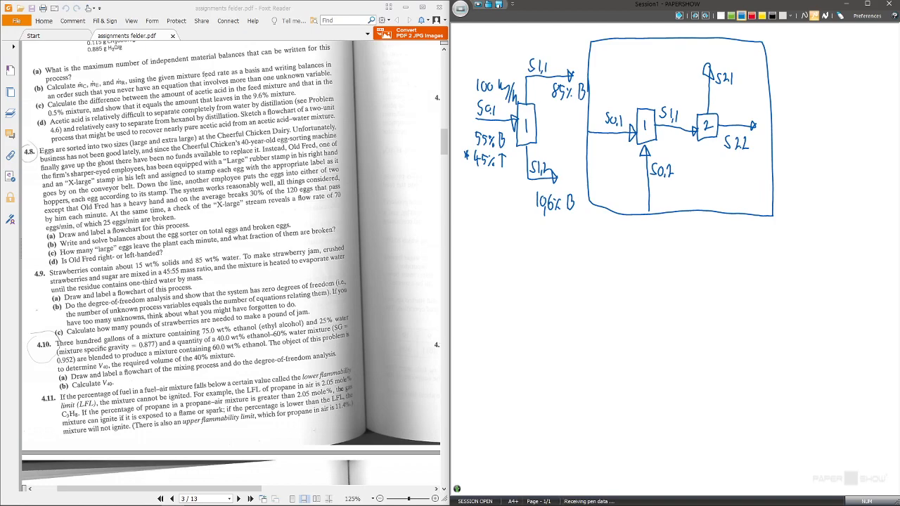
Write the feed compositions on the sketch: 15% S and 85% W for S0.1, 100% G for S0.2.
{"action": "mouse_move", "coordinate": [601, 141]}
{"action": "left_mouse_down"}
{"action": "mouse_move", "coordinate": [601, 152]}
{"action": "mouse_move", "coordinate": [623, 150]}
{"action": "mouse_move", "coordinate": [598, 174]}
{"action": "mouse_move", "coordinate": [604, 161]}
{"action": "left_mouse_up"}
{"action": "mouse_move", "coordinate": [606, 165]}
{"action": "left_mouse_down"}
{"action": "mouse_move", "coordinate": [605, 176]}
{"action": "mouse_move", "coordinate": [612, 161]}
{"action": "mouse_move", "coordinate": [615, 174]}
{"action": "mouse_move", "coordinate": [632, 164]}
{"action": "left_mouse_up"}
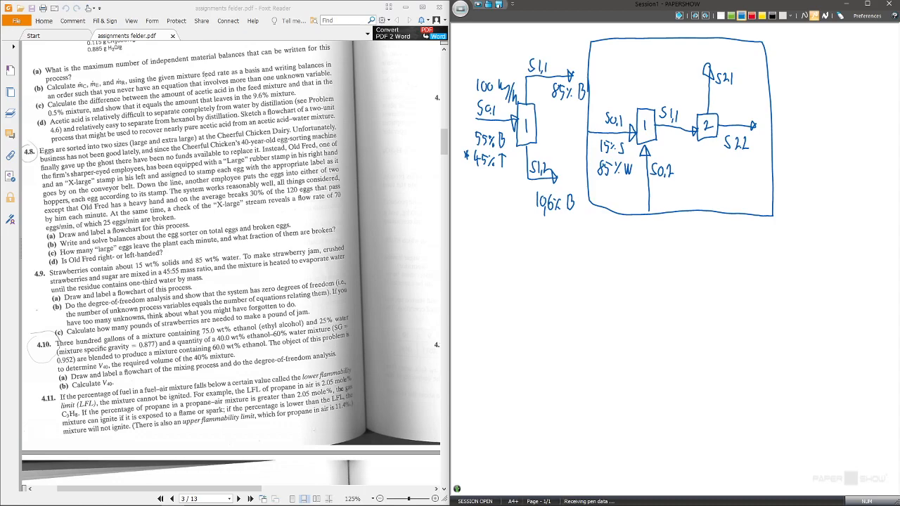
{"action": "left_click_drag", "start_coordinate": [655, 188], "coordinate": [655, 201]}
{"action": "mouse_move", "coordinate": [661, 192]}
{"action": "left_mouse_down"}
{"action": "mouse_move", "coordinate": [660, 199]}
{"action": "mouse_move", "coordinate": [661, 192]}
{"action": "left_mouse_up"}
{"action": "mouse_move", "coordinate": [668, 192]}
{"action": "left_mouse_down"}
{"action": "mouse_move", "coordinate": [669, 202]}
{"action": "mouse_move", "coordinate": [685, 195]}
{"action": "left_mouse_up"}
Write the outlet compositions on the sketch: 100% W for S21 and 1/3 W for S22.
{"action": "left_click_drag", "start_coordinate": [719, 93], "coordinate": [719, 94]}
{"action": "mouse_move", "coordinate": [725, 95]}
{"action": "left_mouse_down"}
{"action": "mouse_move", "coordinate": [730, 102]}
{"action": "mouse_move", "coordinate": [731, 95]}
{"action": "left_mouse_up"}
{"action": "left_click_drag", "start_coordinate": [734, 99], "coordinate": [746, 94]}
{"action": "mouse_move", "coordinate": [724, 157]}
{"action": "left_mouse_down"}
{"action": "mouse_move", "coordinate": [730, 180]}
{"action": "mouse_move", "coordinate": [749, 163]}
{"action": "left_mouse_up"}
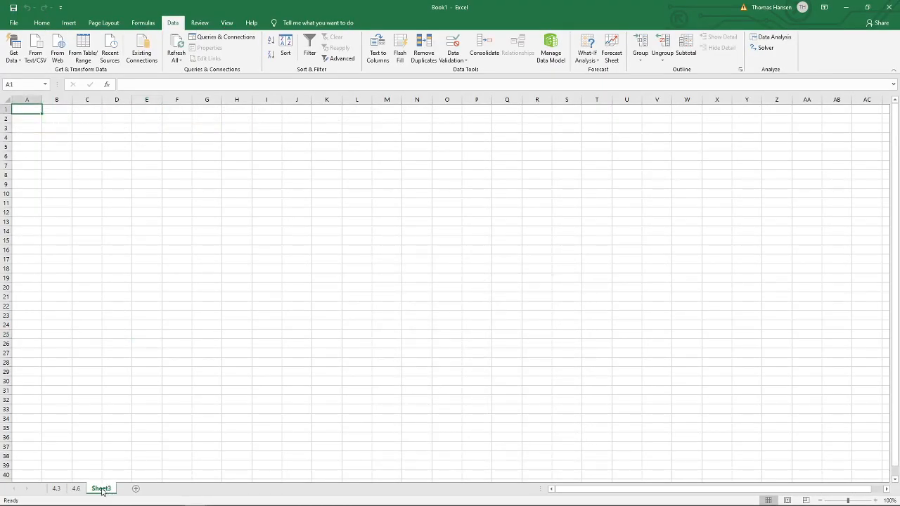
Rename worksheet Sheet3 as 4.9 and paste the copied two-unit Visio flow diagram into it.
{"action": "double_click", "coordinate": [102, 488]}
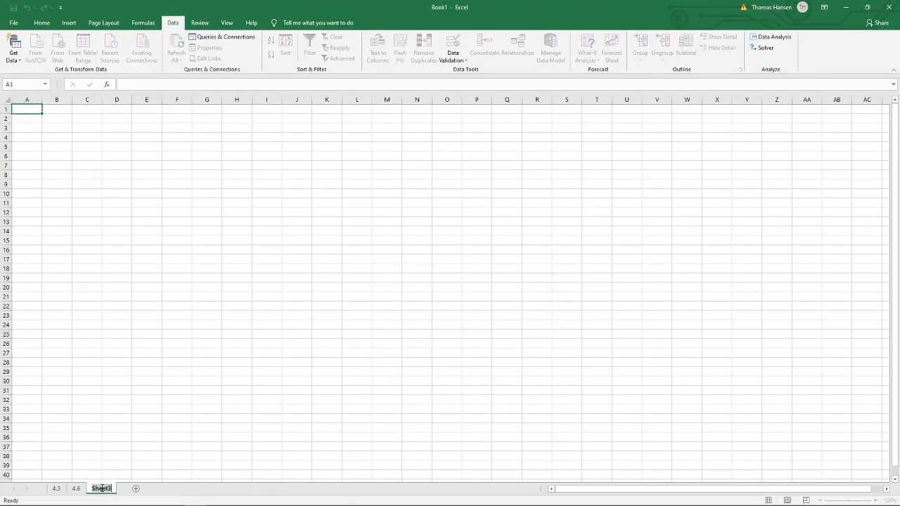
{"action": "type", "text": "4.9"}
{"action": "left_click", "coordinate": [248, 274]}
{"action": "key", "text": "ctrl+v"}
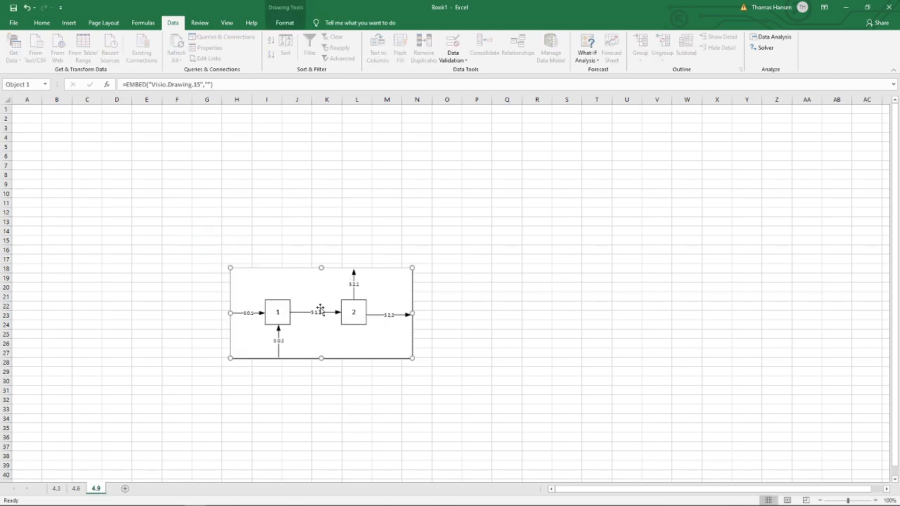
Enlarge the pasted flow diagram and move it to about columns P to Z, rows 19 to 34.
{"action": "left_click_drag", "start_coordinate": [413, 359], "coordinate": [471, 413]}
{"action": "mouse_move", "coordinate": [374, 269]}
{"action": "left_mouse_down"}
{"action": "mouse_move", "coordinate": [482, 305]}
{"action": "mouse_move", "coordinate": [431, 226]}
{"action": "left_mouse_up"}
{"action": "key", "text": "ctrl+z"}
{"action": "mouse_move", "coordinate": [380, 307]}
{"action": "left_mouse_down"}
{"action": "mouse_move", "coordinate": [657, 323]}
{"action": "mouse_move", "coordinate": [632, 319]}
{"action": "left_mouse_up"}
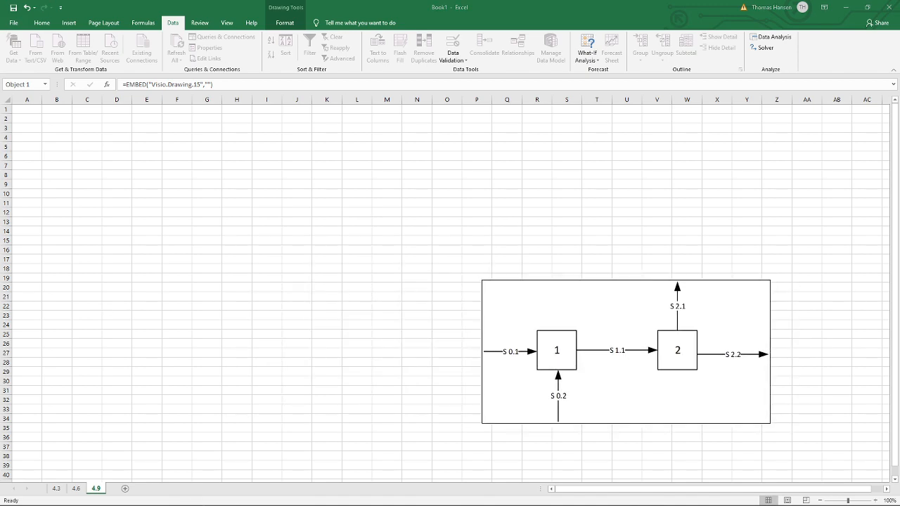
Reread problem 4.9 in the Foxit Reader PDF and return to the Excel worksheet.
{"action": "key", "text": "alt+Tab"}
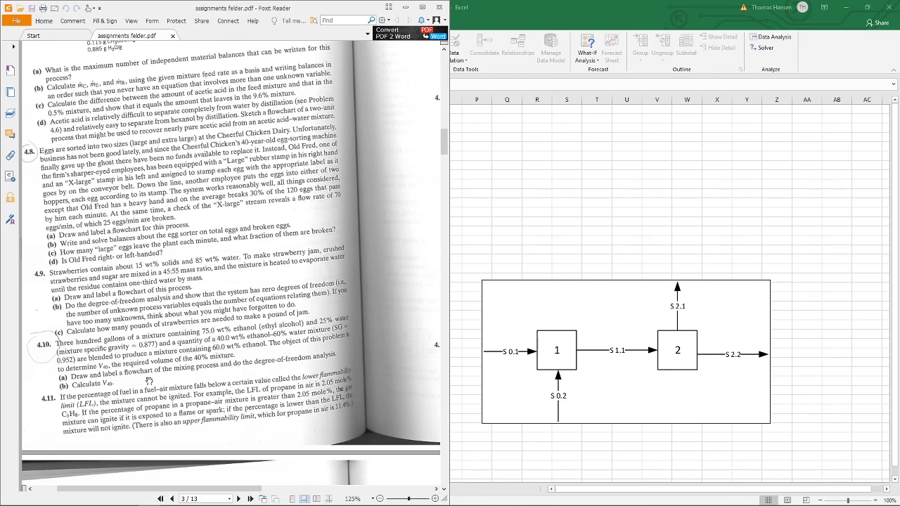
{"action": "left_click", "coordinate": [555, 283]}
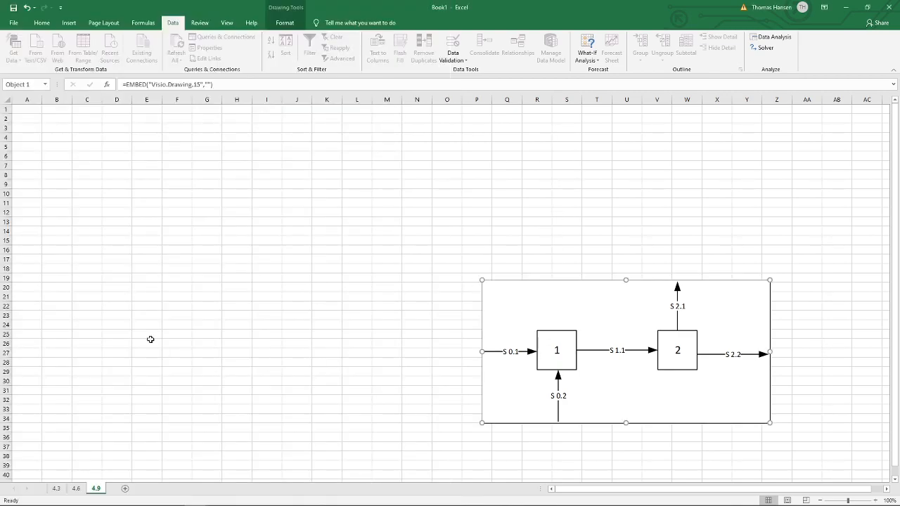
Enter the feed stream names S 0.1 and S 0.2 in cells A2 and A3.
{"action": "left_click", "coordinate": [28, 110]}
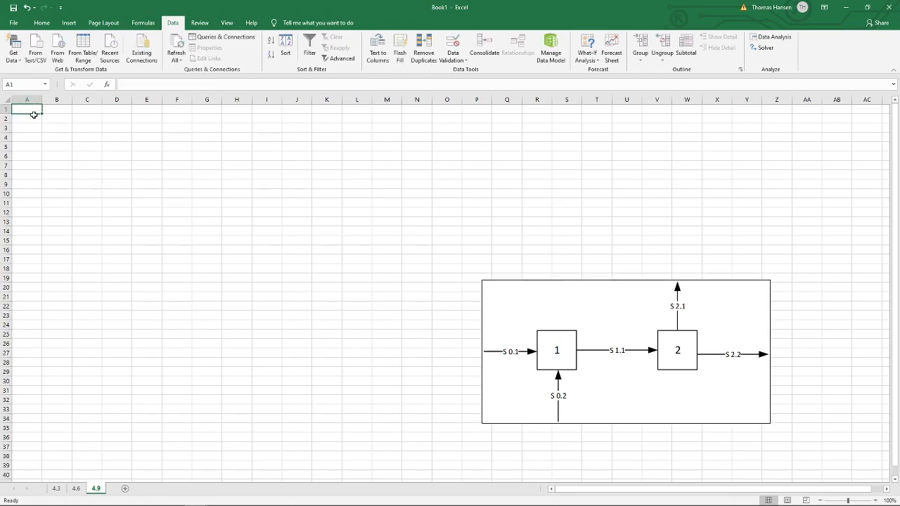
{"action": "key", "text": "Down"}
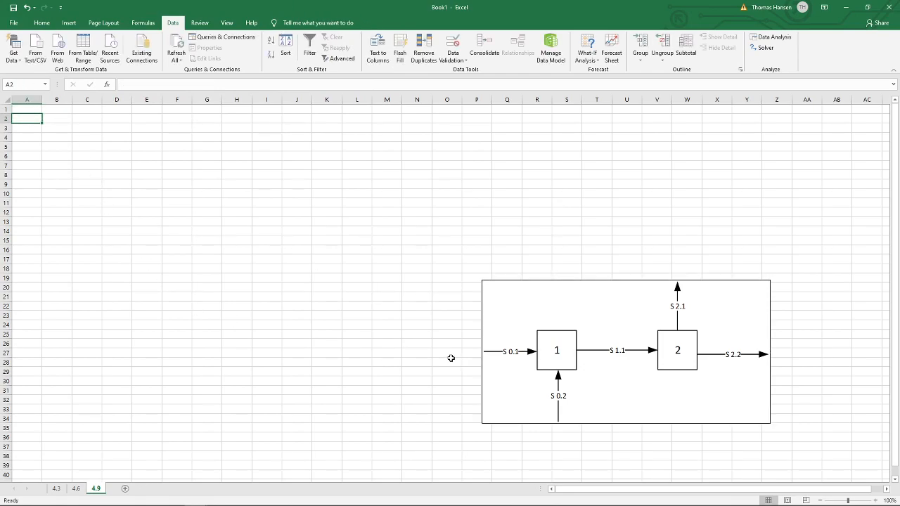
{"action": "type", "text": "S 0.1"}
{"action": "key", "text": "Return"}
{"action": "type", "text": "S 0.2"}
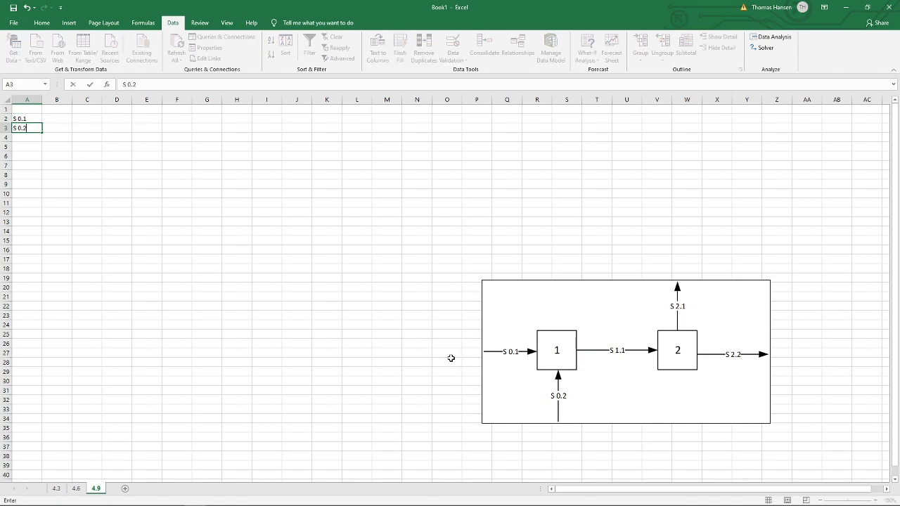
{"action": "key", "text": "Return"}
Enter the stream names S 1.1, S 2.1 and S 2.2 in A4:A6, and select cell B1.
{"action": "key", "text": "Up"}
{"action": "key", "text": "Up"}
{"action": "key", "text": "Up"}
{"action": "key", "text": "Down"}
{"action": "key", "text": "Down"}
{"action": "key", "text": "Down"}
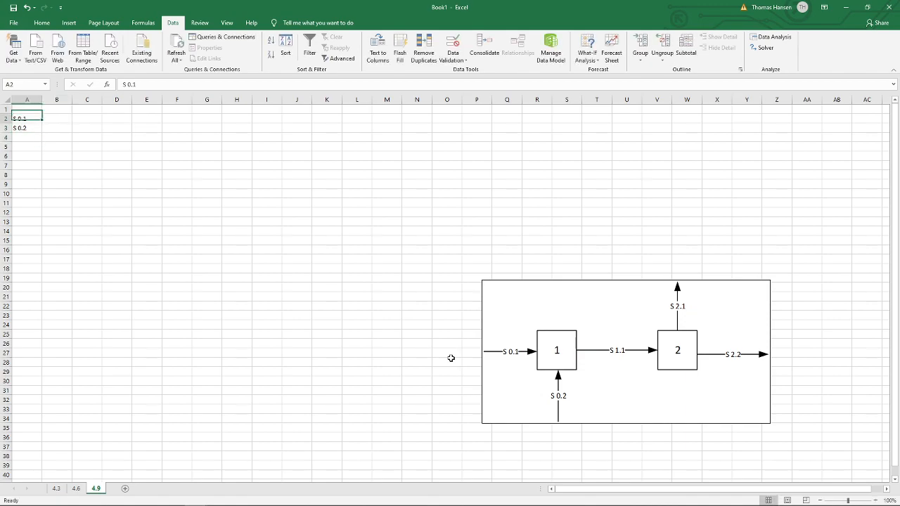
{"action": "type", "text": "S 1.1"}
{"action": "key", "text": "Return"}
{"action": "type", "text": "S 2.1"}
{"action": "key", "text": "Return"}
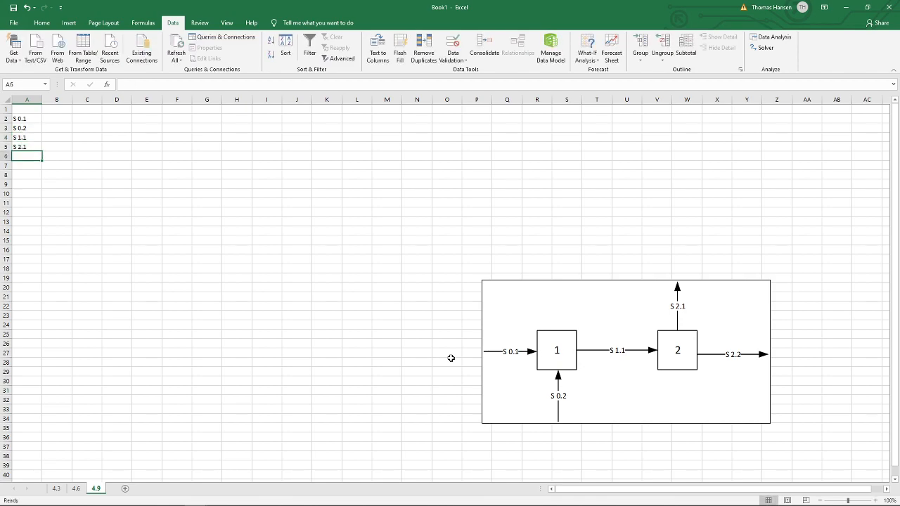
{"action": "type", "text": "S 2.2"}
{"action": "key", "text": "Return"}
{"action": "key", "text": "Up"}
{"action": "key", "text": "Right"}
{"action": "key", "text": "Up"}
{"action": "key", "text": "Up"}
{"action": "key", "text": "Up"}
{"action": "key", "text": "Up"}
{"action": "key", "text": "Up"}
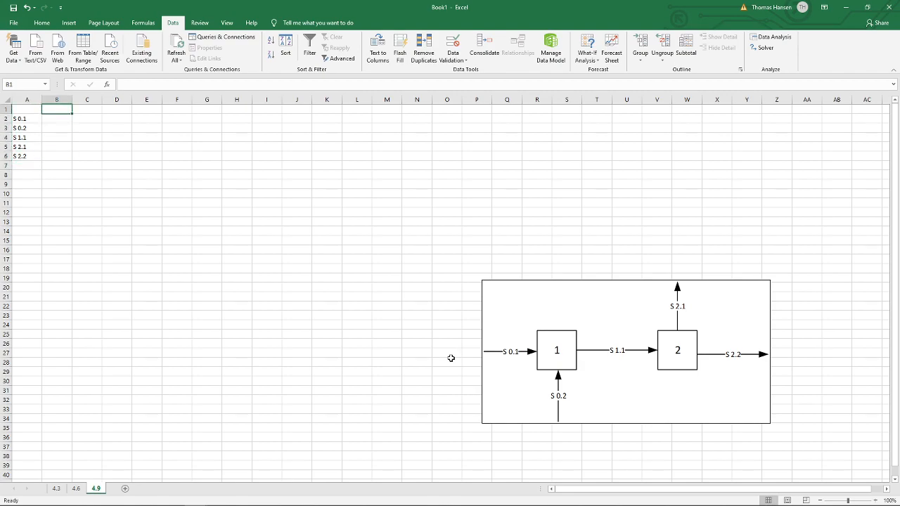
Review the stream compositions and the 55/45 · m0.1 feed relation on the Papershow flowsheet alongside the Excel worksheet.
{"action": "key", "text": "alt+Tab"}
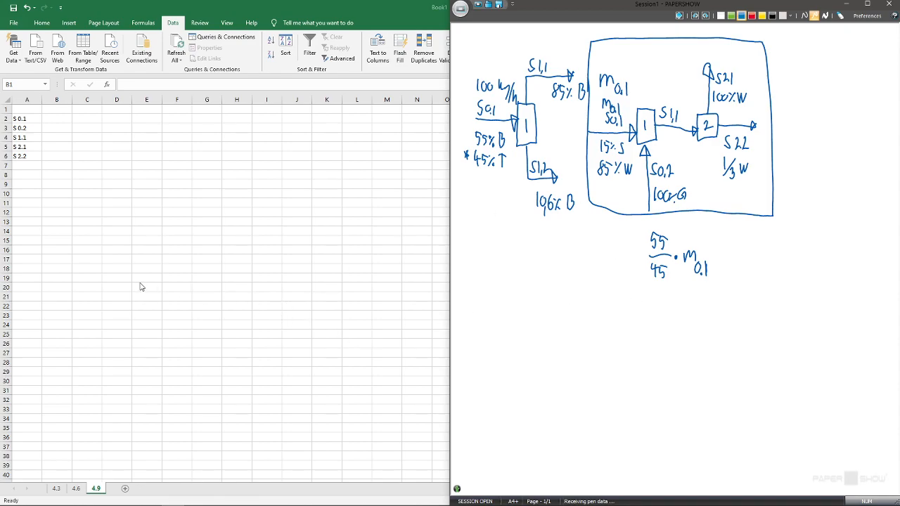
{"action": "double_click", "coordinate": [305, 7]}
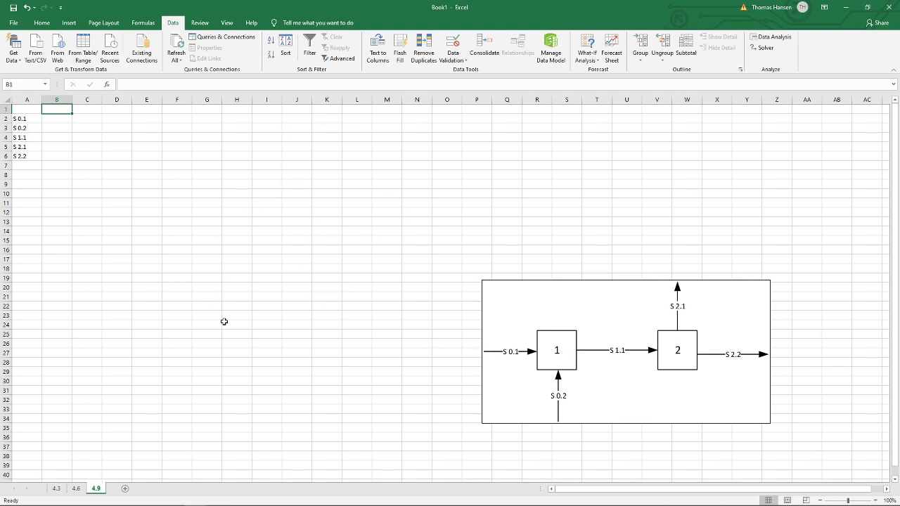
{"action": "key", "text": "alt+Tab"}
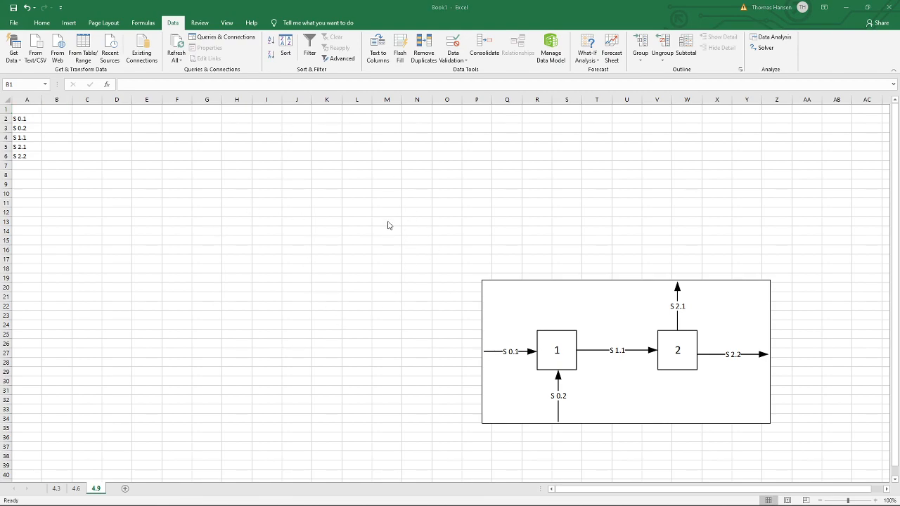
{"action": "key", "text": "alt+Tab"}
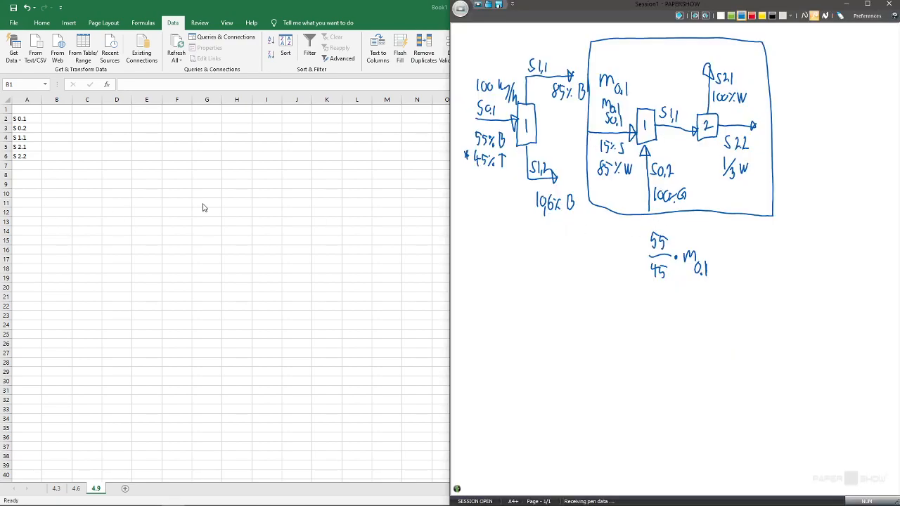
Return to Excel and move the flow diagram left to about columns K to U, just below row 20.
{"action": "key", "text": "alt+Tab"}
{"action": "left_click_drag", "start_coordinate": [604, 309], "coordinate": [461, 320]}
{"action": "left_click", "coordinate": [154, 359]}
{"action": "left_click", "coordinate": [424, 331]}
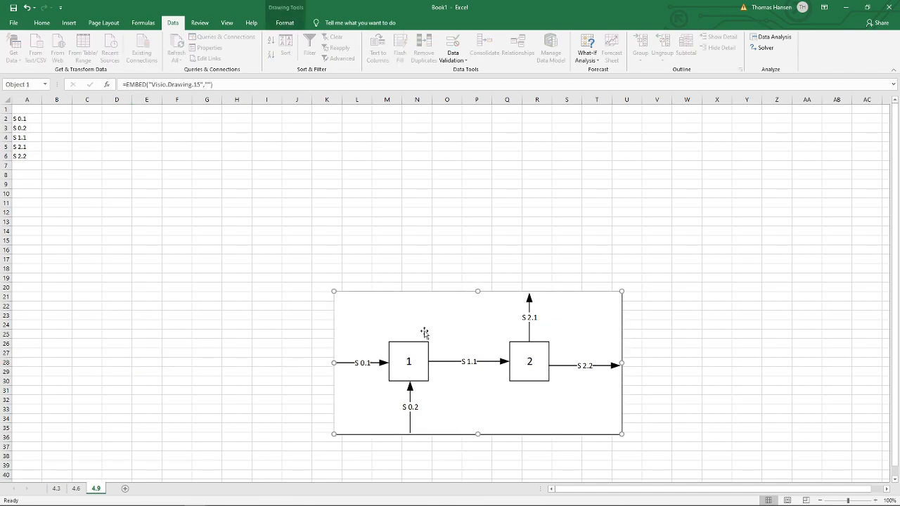
Enter the column headings total, solids, water and glucose in cells B1 to E1.
{"action": "left_click", "coordinate": [50, 119]}
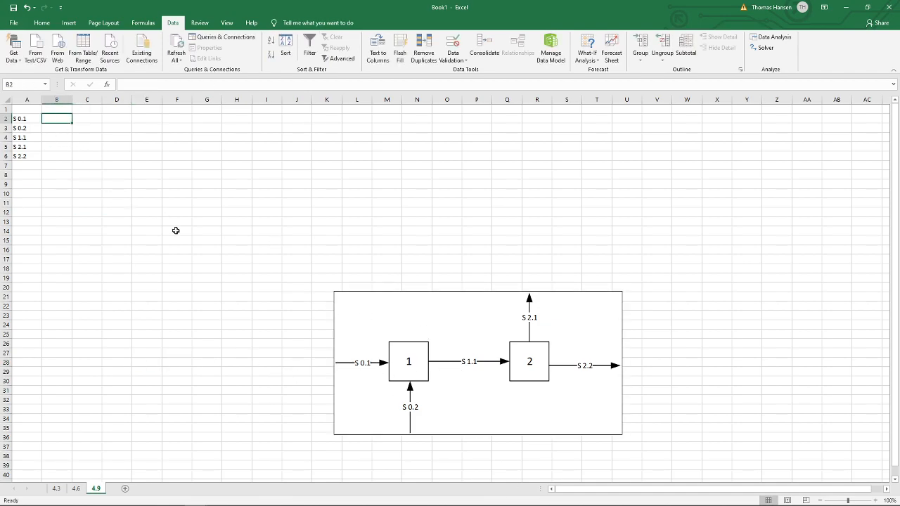
{"action": "key", "text": "Up"}
{"action": "type", "text": "total"}
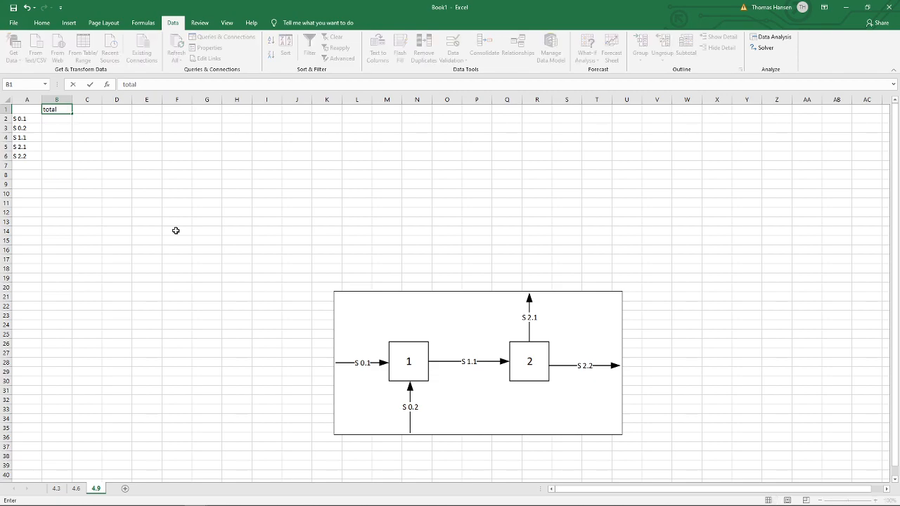
{"action": "key", "text": "Tab"}
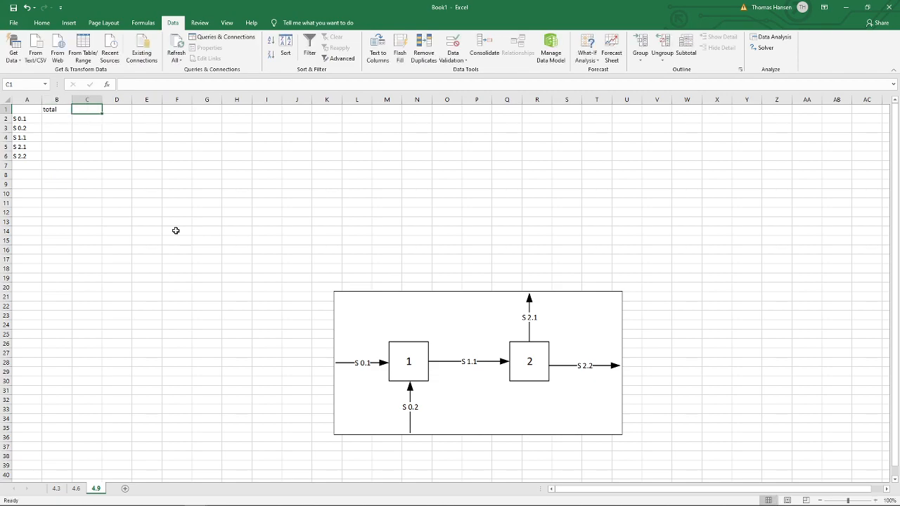
{"action": "type", "text": "solids"}
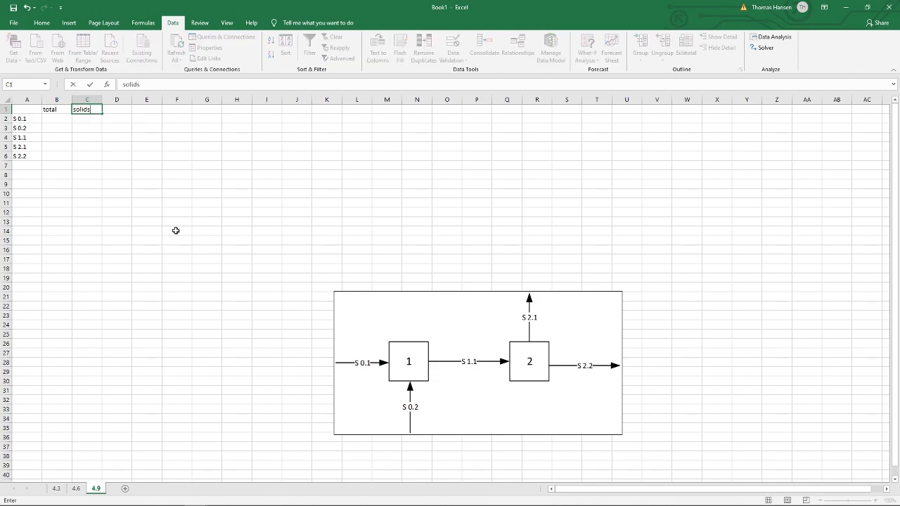
{"action": "key", "text": "Tab"}
{"action": "type", "text": "water"}
{"action": "key", "text": "Tab"}
{"action": "type", "text": "glucose"}
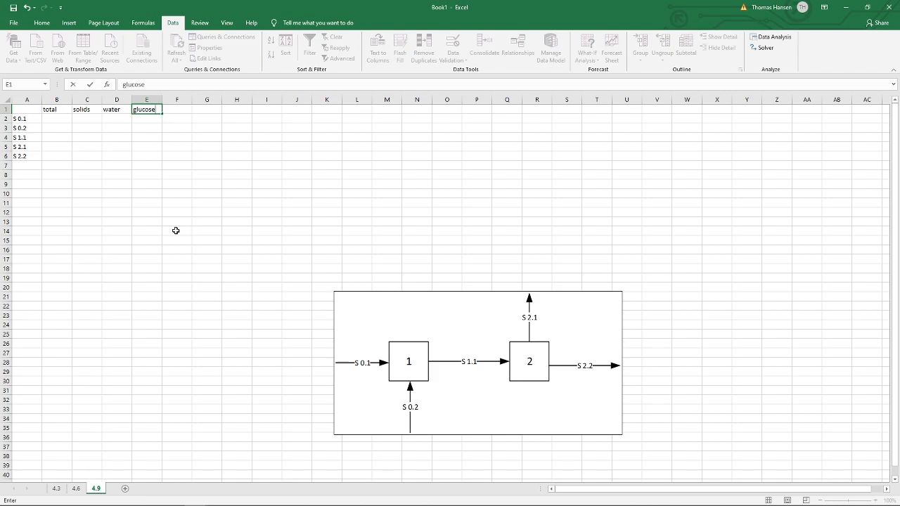
{"action": "key", "text": "Tab"}
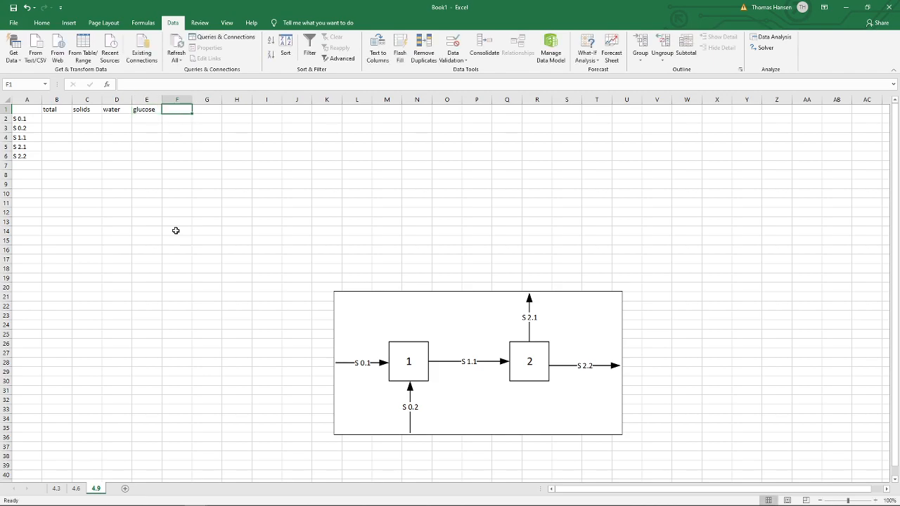
Enter the column headings %solid, %water, %glucose and frac in cells F1 to I1.
{"action": "type", "text": "%solid"}
{"action": "key", "text": "Tab"}
{"action": "type", "text": "%"}
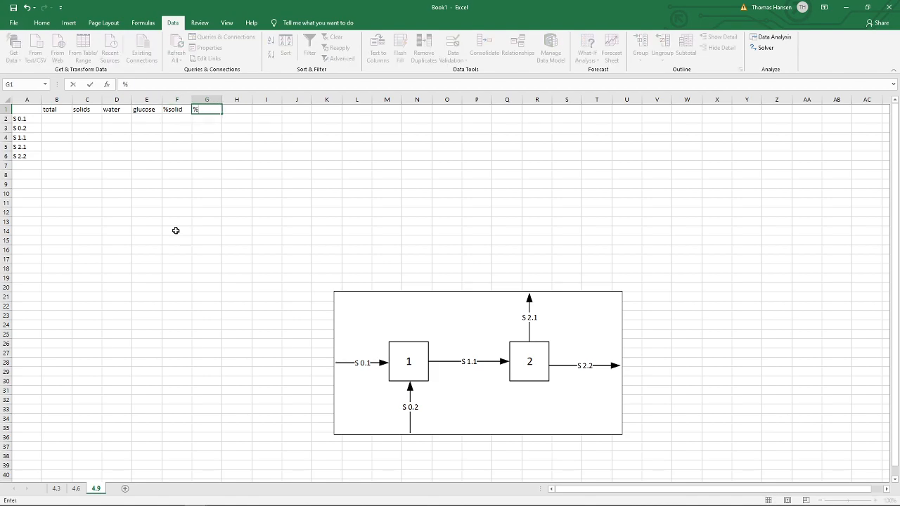
{"action": "type", "text": "water"}
{"action": "key", "text": "Tab"}
{"action": "type", "text": "%glucose"}
{"action": "key", "text": "Tab"}
{"action": "type", "text": "frac"}
{"action": "key", "text": "Return"}
Enter =SUM(F2:H2) in I2 to total the fractions and fill the formula down to I6.
{"action": "type", "text": "="}
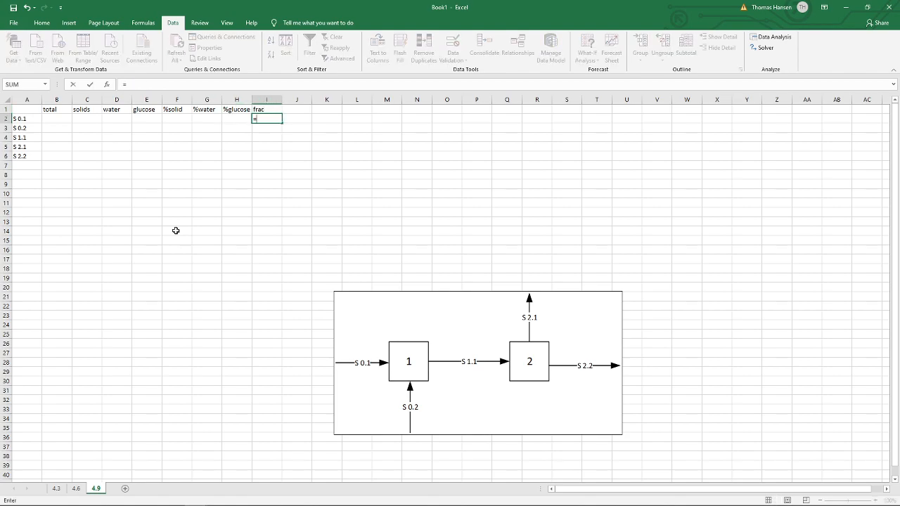
{"action": "type", "text": "sum("}
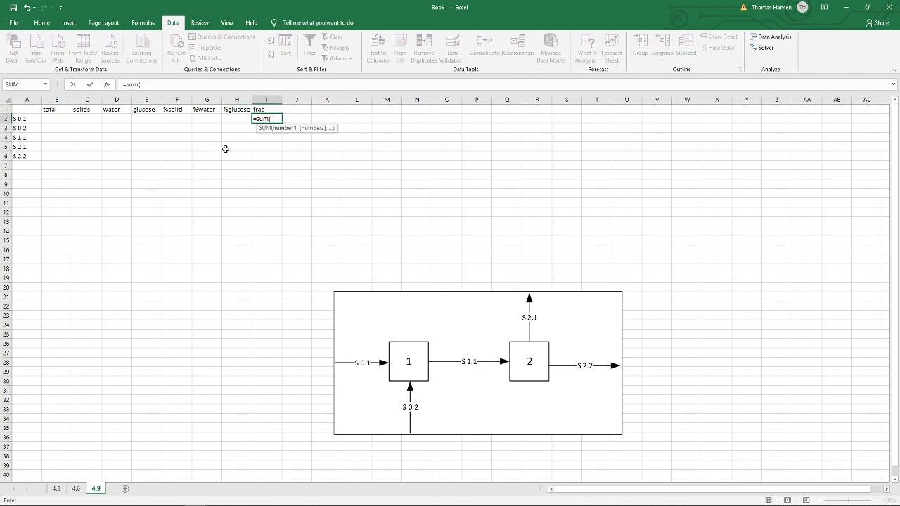
{"action": "left_click_drag", "start_coordinate": [177, 119], "coordinate": [232, 117]}
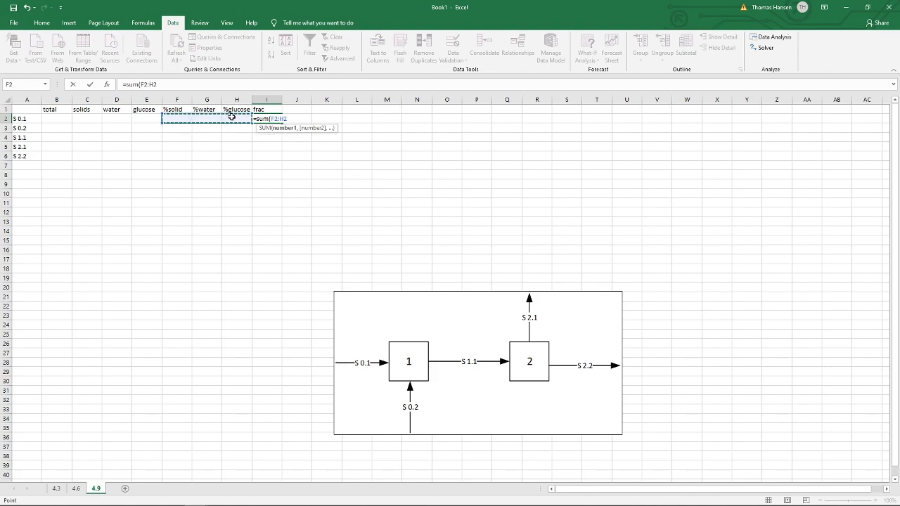
{"action": "key", "text": "ctrl+Return"}
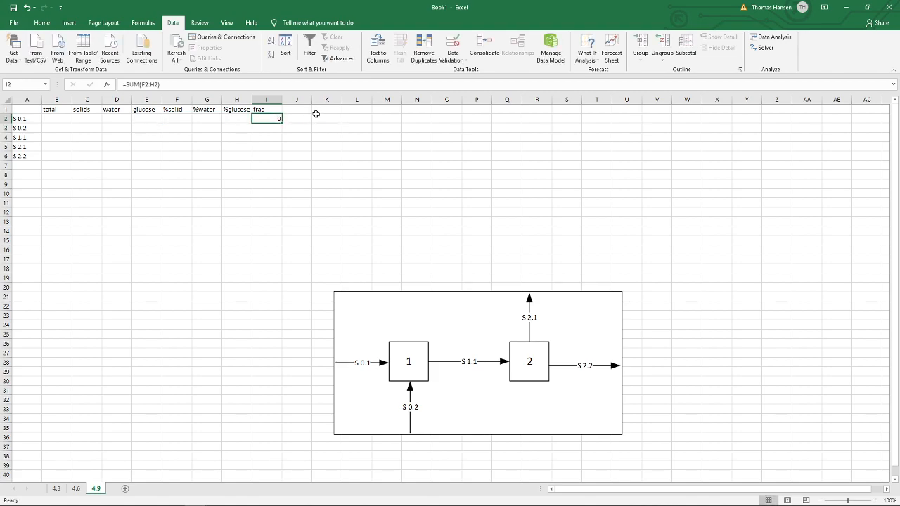
{"action": "left_click_drag", "start_coordinate": [282, 123], "coordinate": [281, 161]}
Shade the total column cells B2:B6 orange to mark them as variables.
{"action": "left_click", "coordinate": [53, 119]}
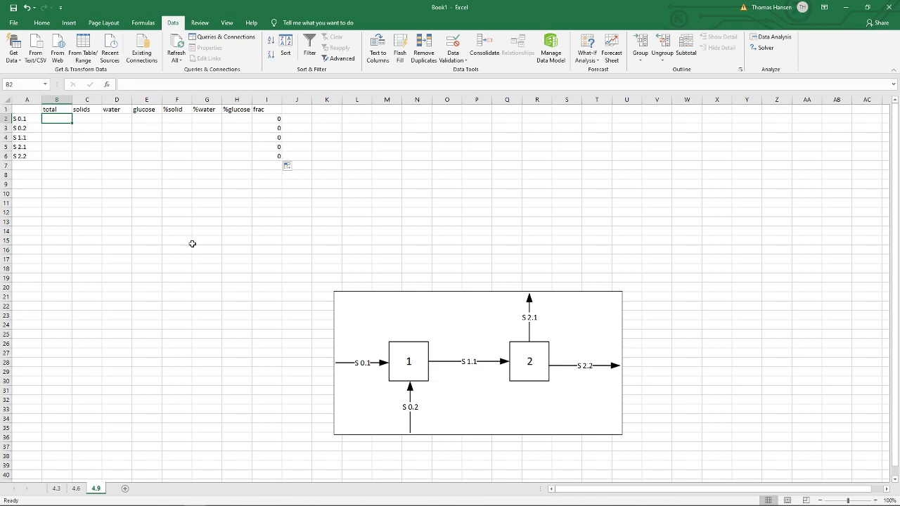
{"action": "left_click", "coordinate": [56, 156], "text": "shift"}
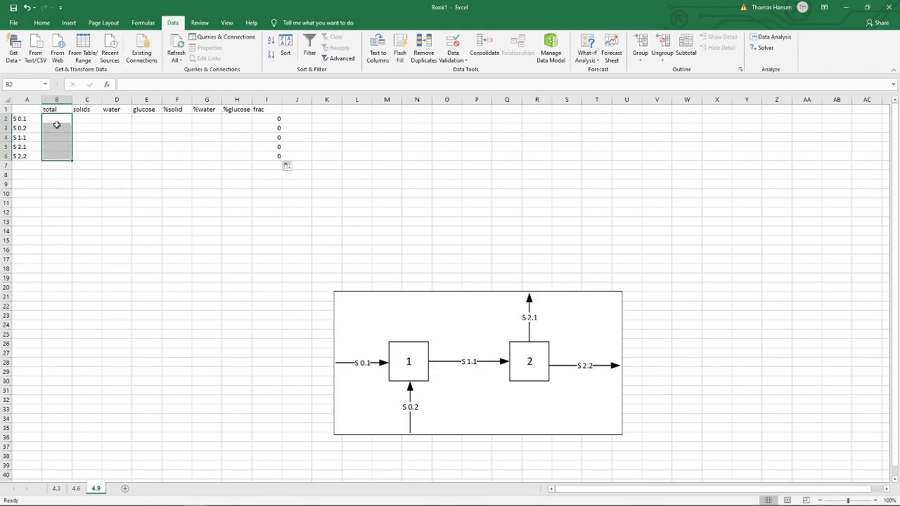
{"action": "left_click", "coordinate": [42, 24]}
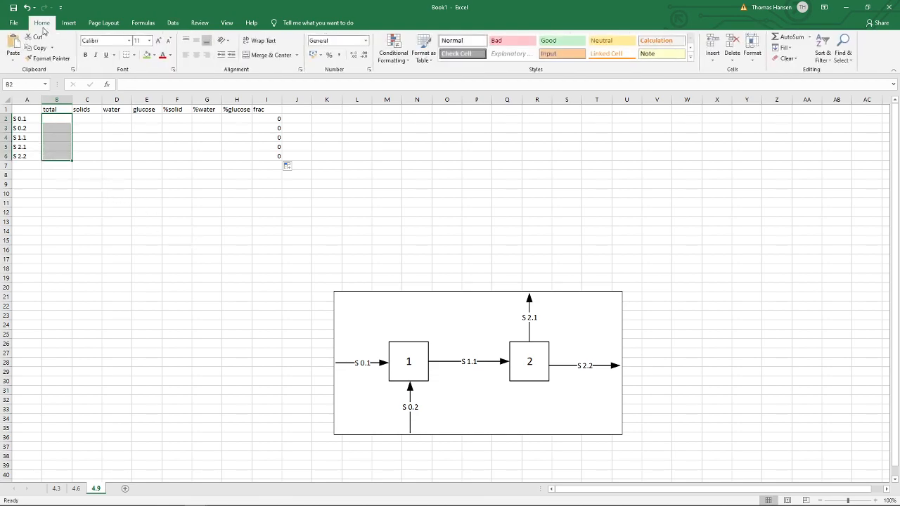
{"action": "left_click", "coordinate": [154, 55]}
{"action": "left_click", "coordinate": [170, 129]}
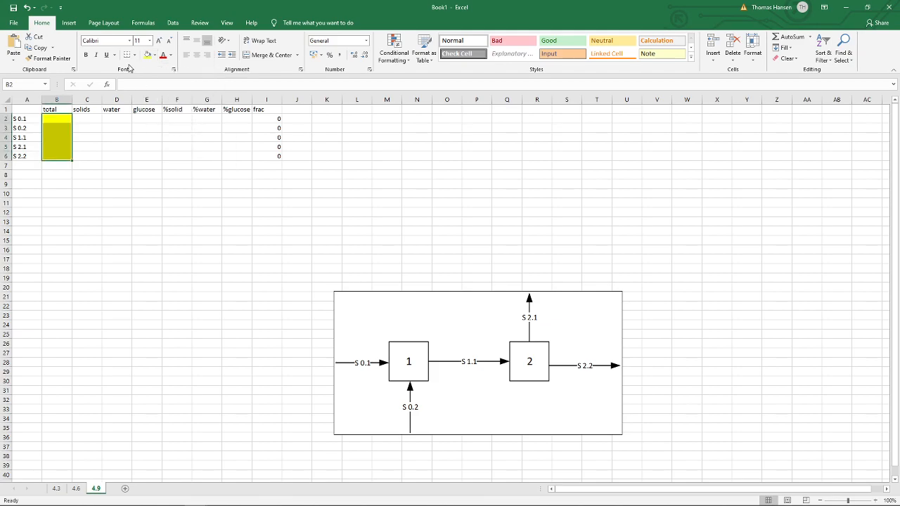
{"action": "left_click", "coordinate": [154, 55]}
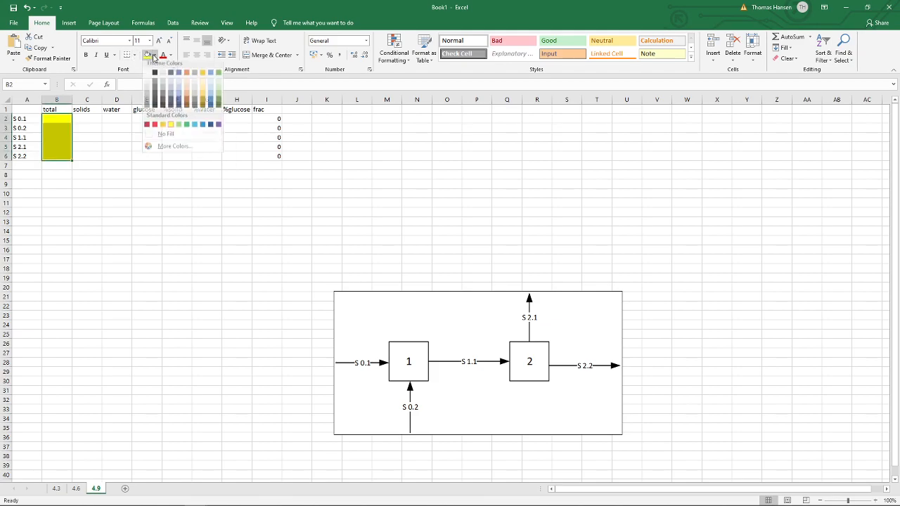
{"action": "left_click", "coordinate": [163, 125]}
Enter the S 0.1 fractions in F2:H2 as 0.15 solid, 0.85 water and 0 glucose.
{"action": "left_click", "coordinate": [91, 121]}
{"action": "key", "text": "Right"}
{"action": "key", "text": "Right"}
{"action": "key", "text": "Right"}
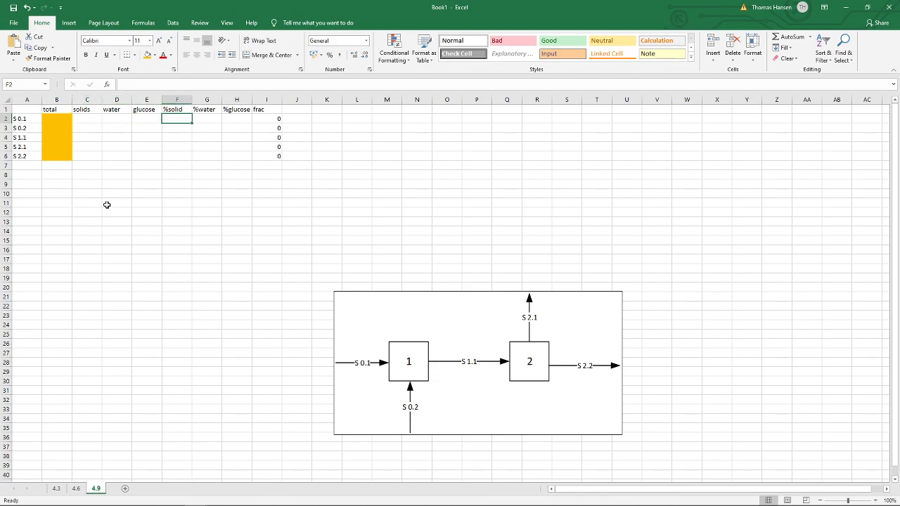
{"action": "type", "text": "0.15"}
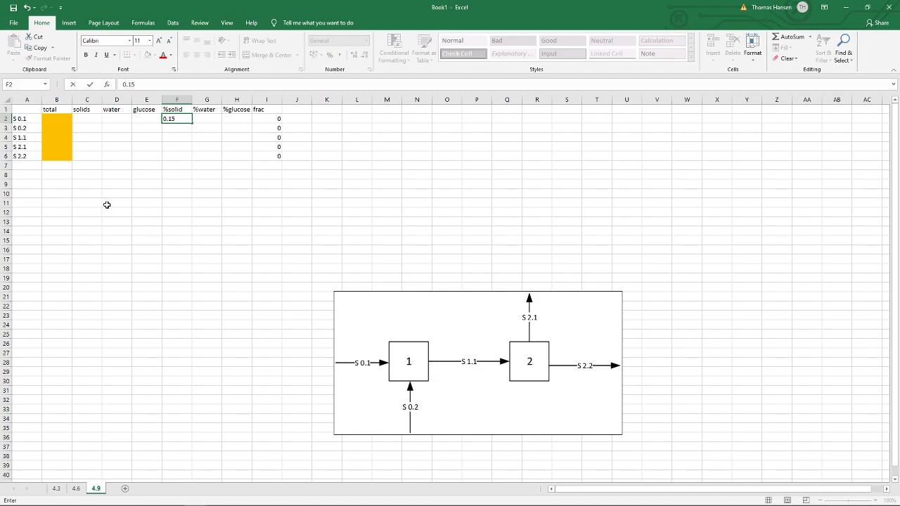
{"action": "key", "text": "Right"}
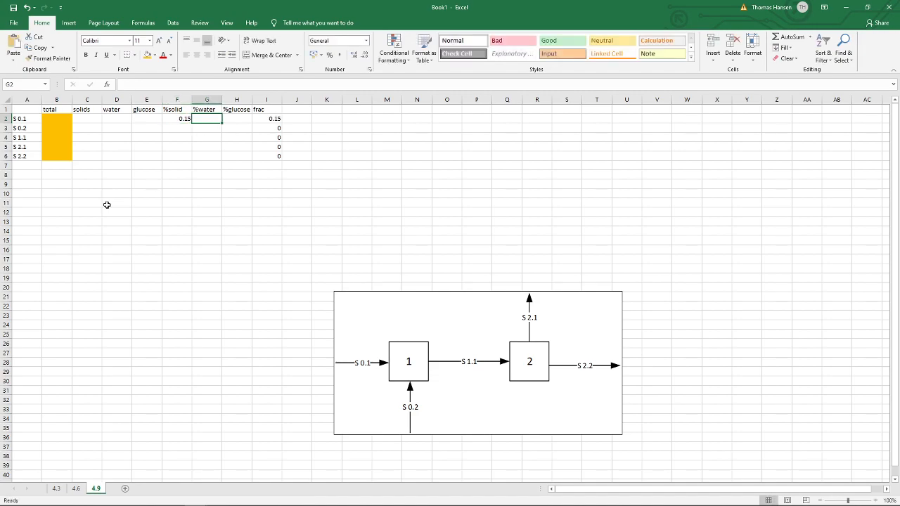
{"action": "type", "text": "0.85"}
{"action": "key", "text": "Right"}
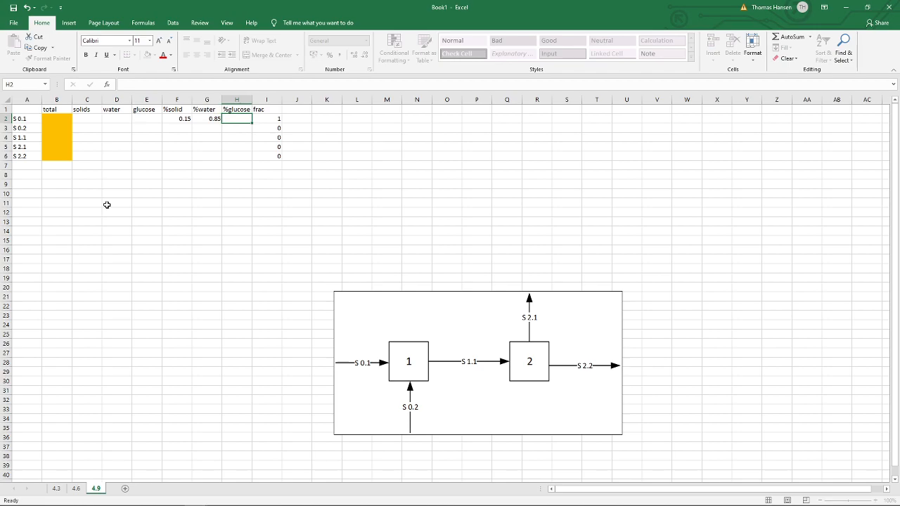
{"action": "type", "text": "0"}
{"action": "key", "text": "Return"}
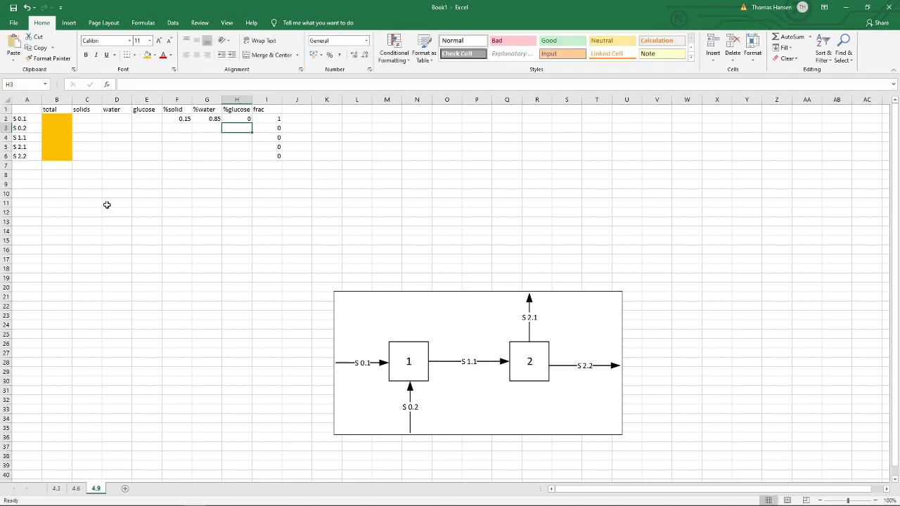
Enter the S 0.2 fractions in F3:H3 as 0 solid, 0 water and 1 glucose.
{"action": "type", "text": "1"}
{"action": "key", "text": "Left"}
{"action": "type", "text": "0"}
{"action": "key", "text": "Left"}
{"action": "type", "text": "0"}
{"action": "key", "text": "Return"}
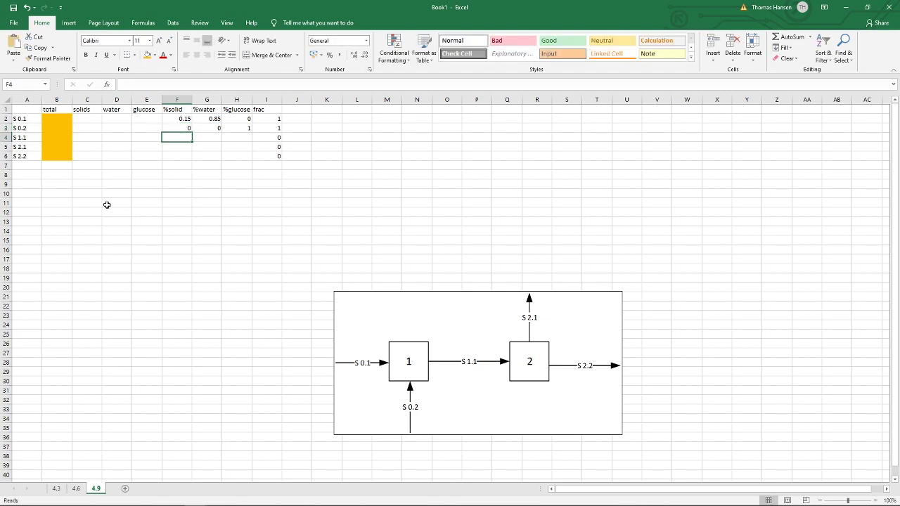
Shade the S 1.1 fraction cells F4:H4 orange.
{"action": "key", "text": "shift+Right"}
{"action": "key", "text": "shift+Right"}
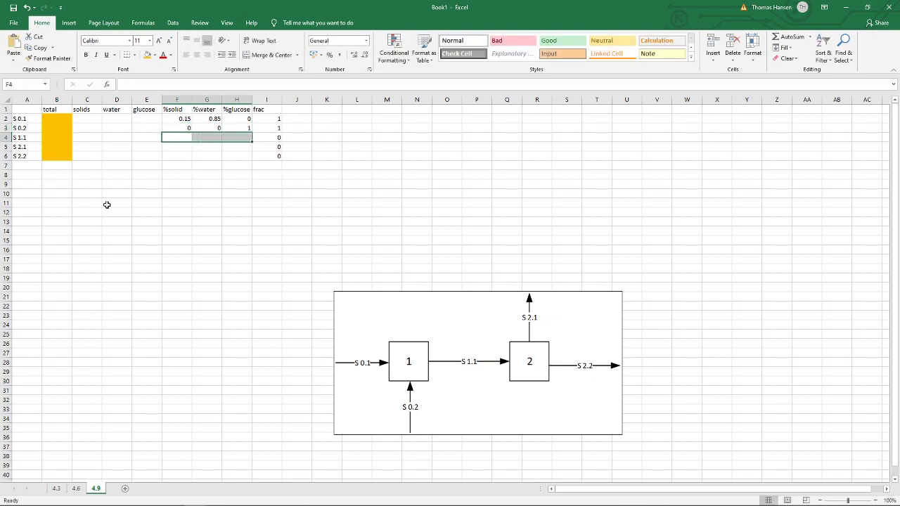
{"action": "left_click", "coordinate": [147, 55]}
Enter the S 2.1 fractions in F5:H5 as 0 solid, 1 water and 0 glucose.
{"action": "key", "text": "Down"}
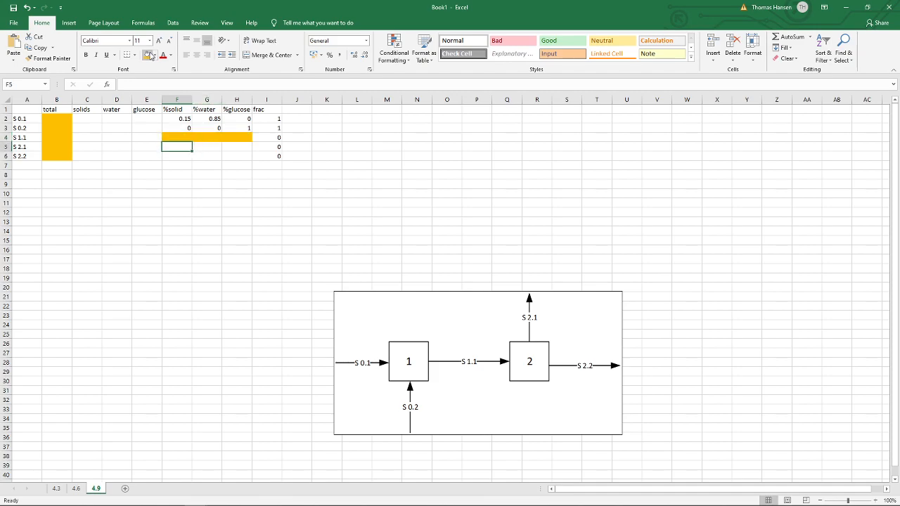
{"action": "key", "text": "Right"}
{"action": "key", "text": "Right"}
{"action": "key", "text": "Left"}
{"action": "type", "text": "1"}
{"action": "key", "text": "Left"}
{"action": "type", "text": "0"}
{"action": "key", "text": "Right"}
{"action": "key", "text": "Right"}
{"action": "type", "text": "0"}
{"action": "key", "text": "Left"}
{"action": "key", "text": "Left"}
{"action": "key", "text": "Down"}
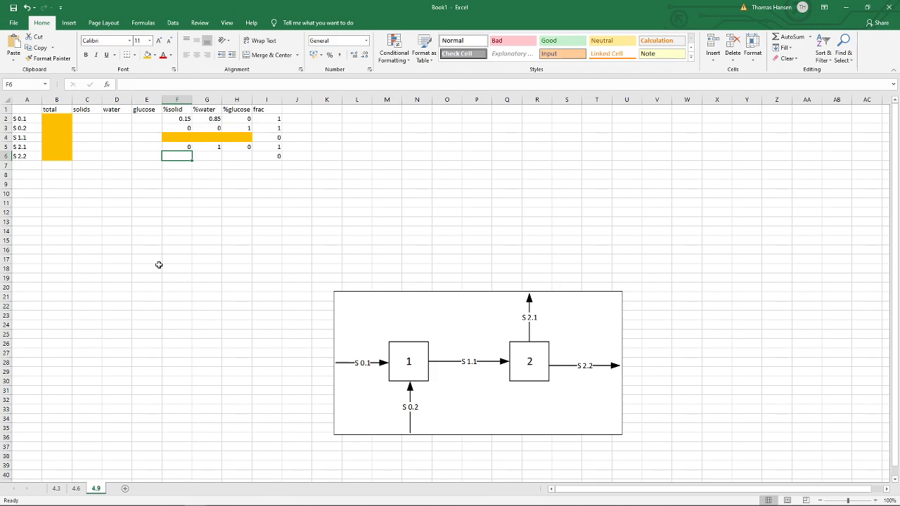
Consult problem 4.9 in the Foxit Reader PDF, and back in Excel shade the S 2.2 fraction cells F6:H6 orange.
{"action": "key", "text": "Right"}
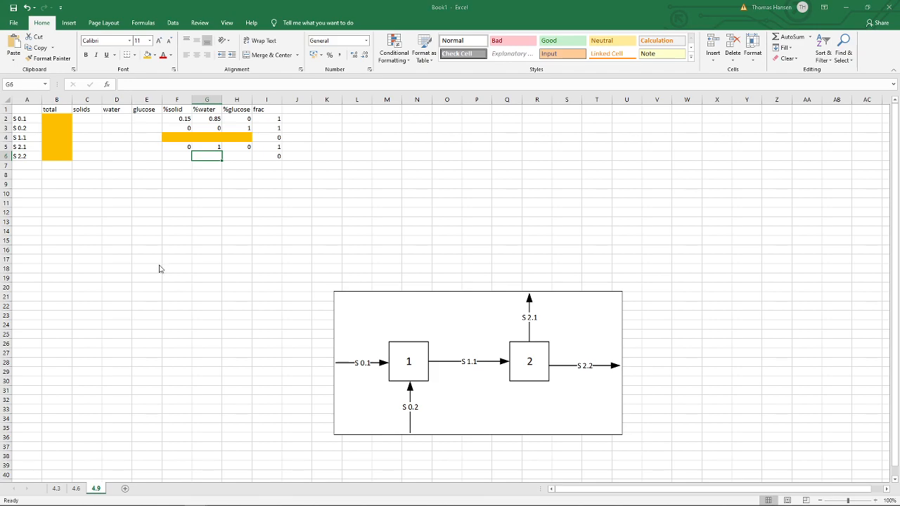
{"action": "key", "text": "alt+Tab"}
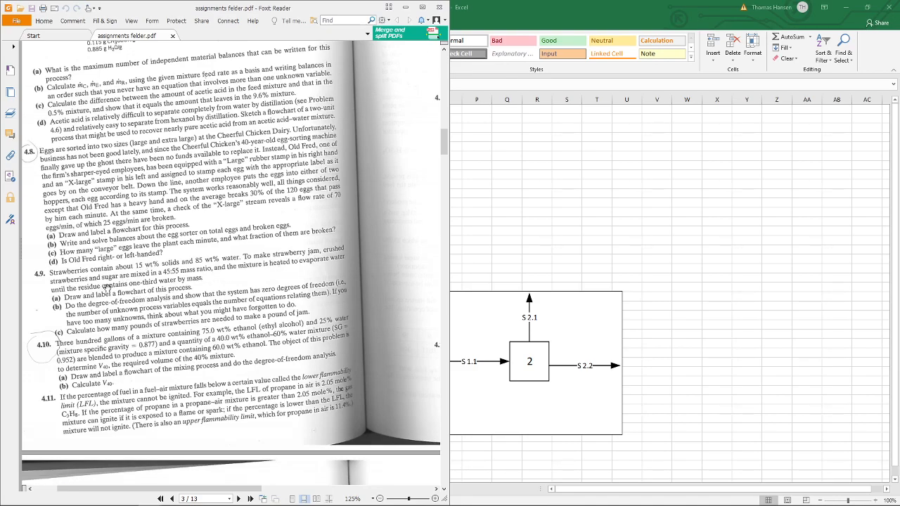
{"action": "left_click", "coordinate": [516, 17]}
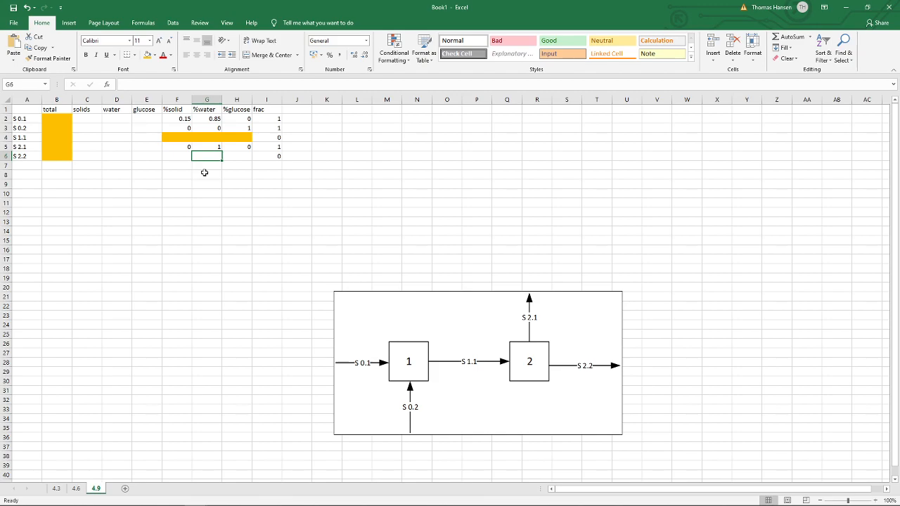
{"action": "key", "text": "Left"}
{"action": "key", "text": "shift+Right"}
{"action": "key", "text": "shift+Right"}
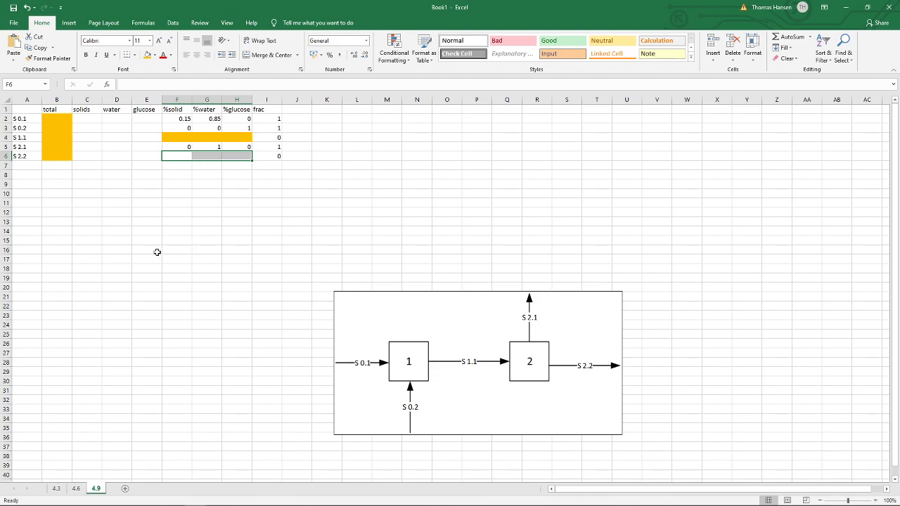
{"action": "left_click", "coordinate": [147, 55]}
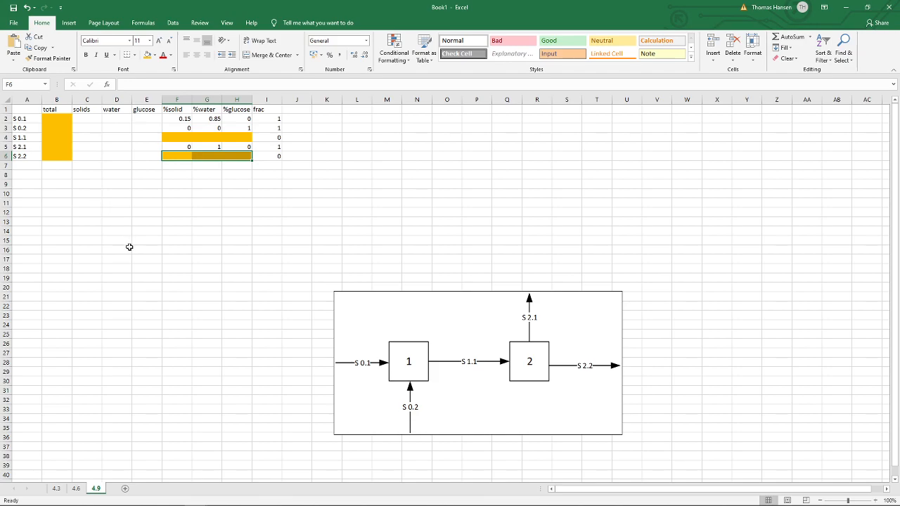
Enter the balance table headings total, S, W and G in cells N1 to Q1.
{"action": "left_click", "coordinate": [391, 111]}
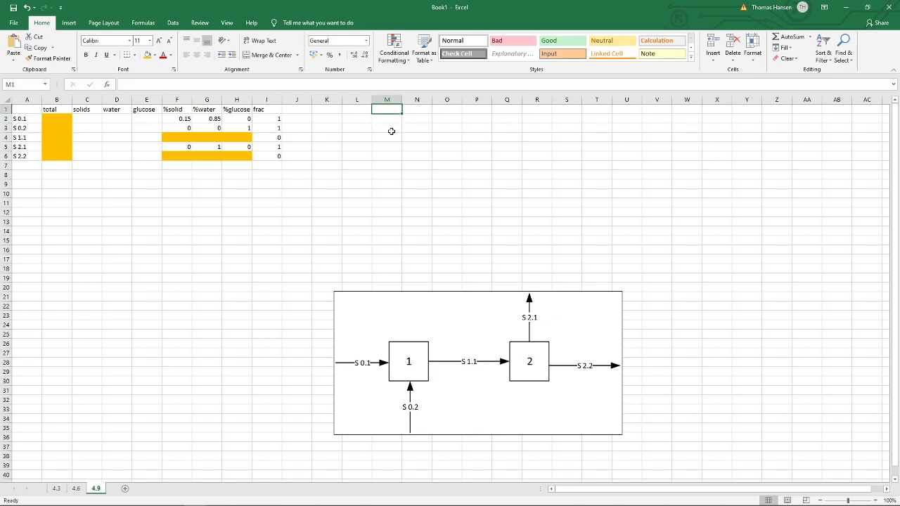
{"action": "key", "text": "Right"}
{"action": "type", "text": "total"}
{"action": "key", "text": "Tab"}
{"action": "type", "text": "S"}
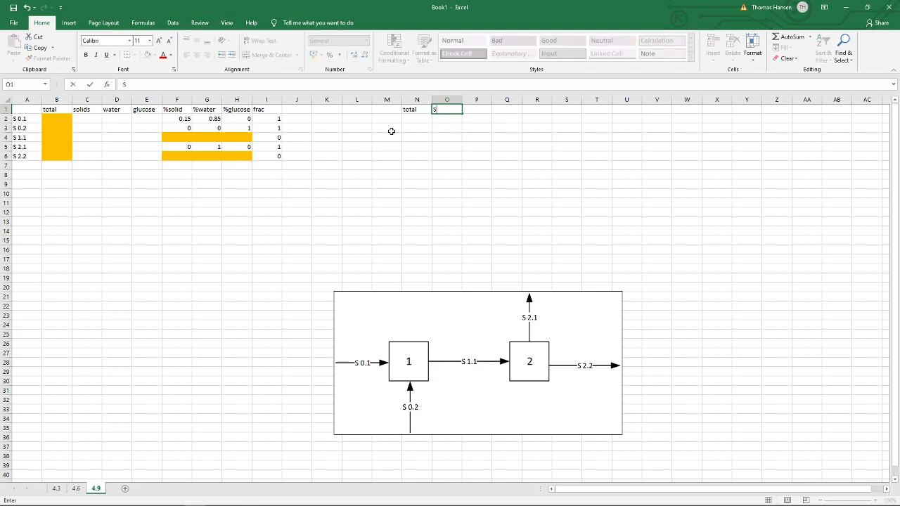
{"action": "key", "text": "Tab"}
{"action": "type", "text": "W"}
{"action": "key", "text": "Tab"}
{"action": "type", "text": "G"}
{"action": "key", "text": "Return"}
Label the balance table rows 1, 2 and total in cells M2 to M4.
{"action": "key", "text": "Left"}
{"action": "key", "text": "Left"}
{"action": "key", "text": "Left"}
{"action": "key", "text": "Left"}
{"action": "type", "text": "1"}
{"action": "key", "text": "Return"}
{"action": "type", "text": "2"}
{"action": "key", "text": "Return"}
{"action": "type", "text": "tot"}
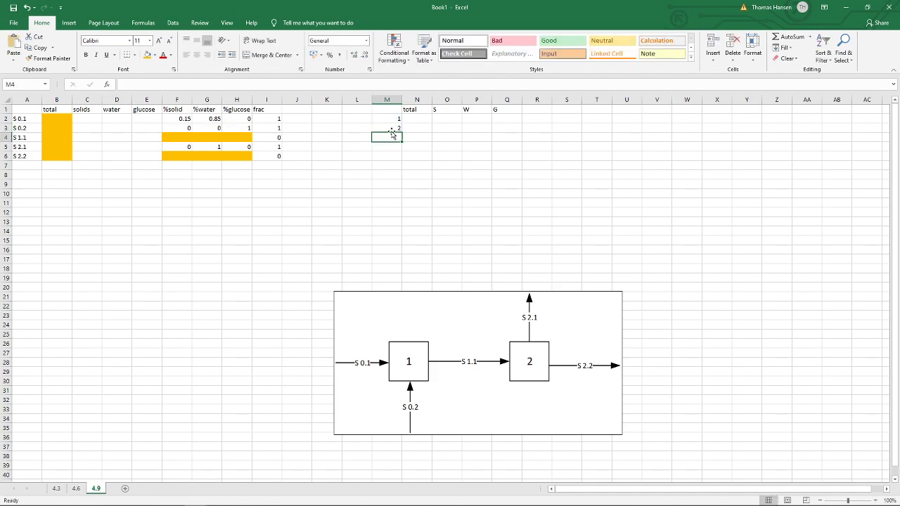
{"action": "type", "text": "al"}
{"action": "key", "text": "Tab"}
Enter the unit 1 balance =B2+B3+B4 in N2, fill it across to Q2, and inspect the copied formula in O2.
{"action": "key", "text": "Up"}
{"action": "key", "text": "Up"}
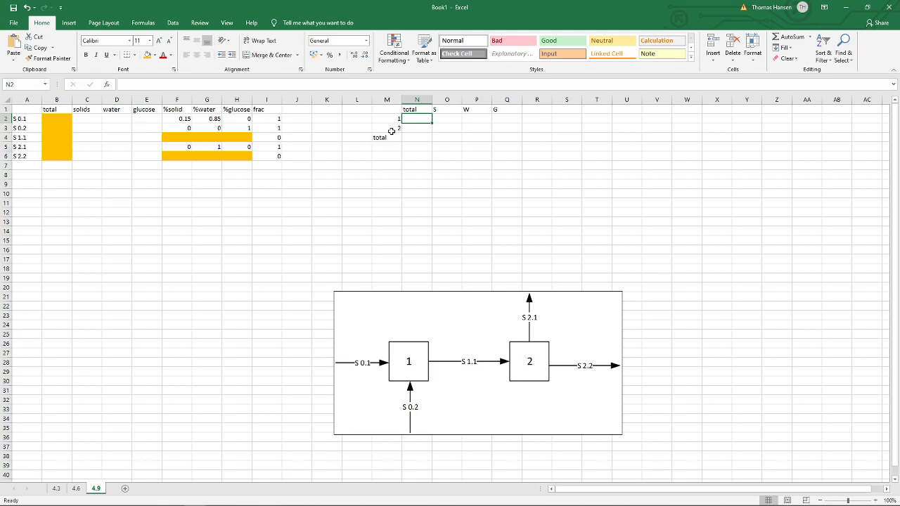
{"action": "type", "text": "="}
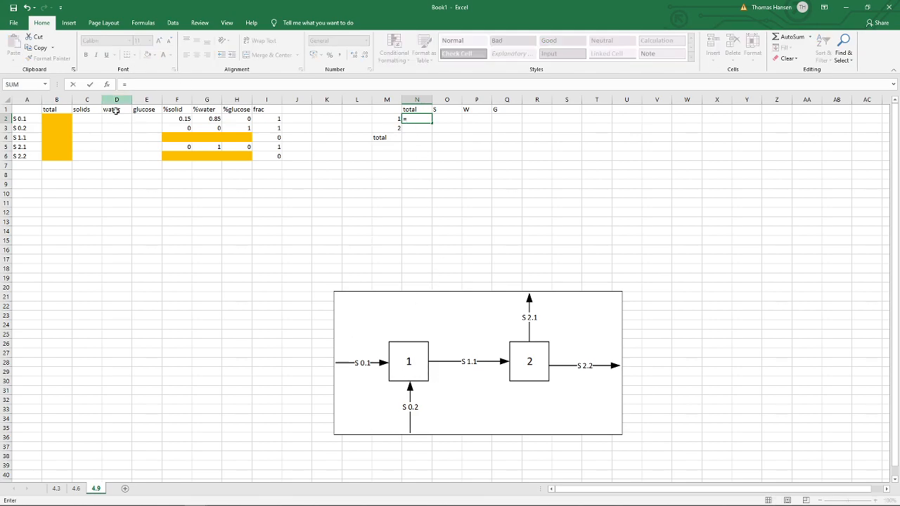
{"action": "left_click", "coordinate": [62, 121]}
{"action": "type", "text": "+"}
{"action": "left_click", "coordinate": [54, 131]}
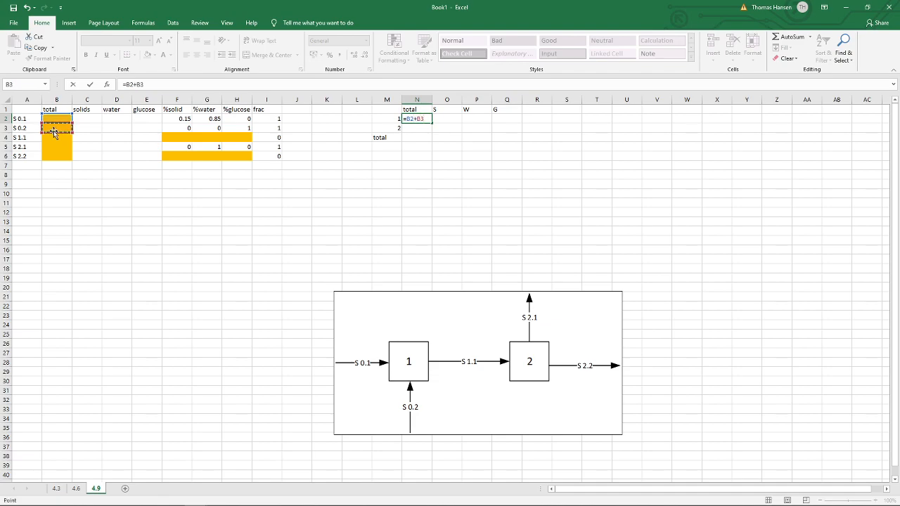
{"action": "type", "text": "+"}
{"action": "left_click", "coordinate": [55, 135]}
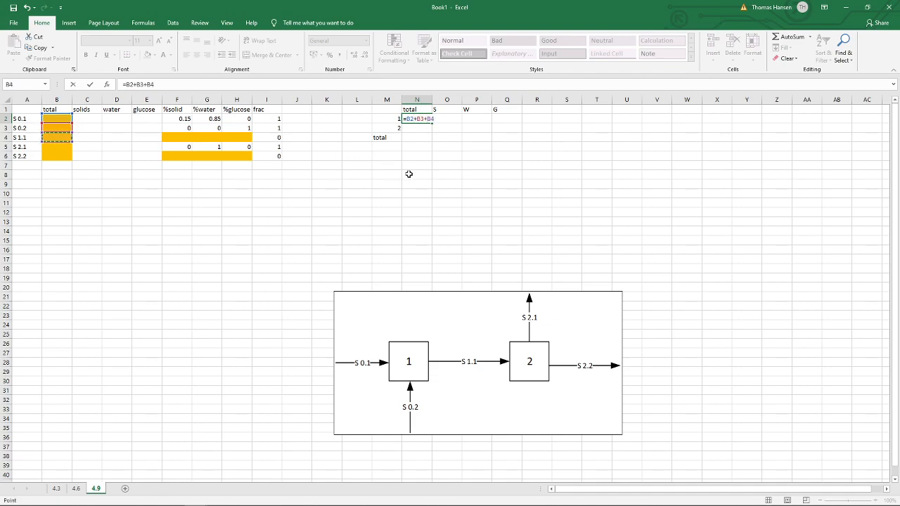
{"action": "key", "text": "ctrl+Return"}
{"action": "left_click_drag", "start_coordinate": [431, 123], "coordinate": [513, 121]}
{"action": "double_click", "coordinate": [449, 118]}
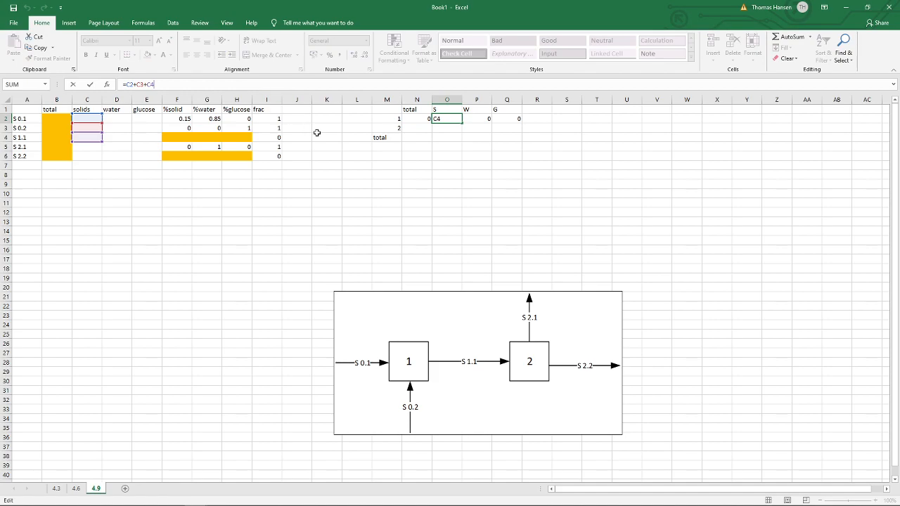
Enter the unit 2 balance =B4-(B5+B6) in cell N3.
{"action": "left_click", "coordinate": [420, 127]}
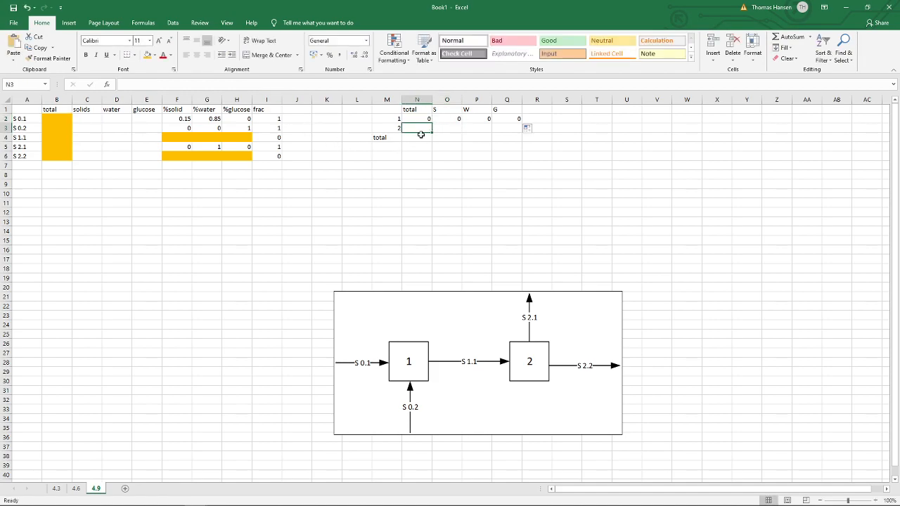
{"action": "type", "text": "="}
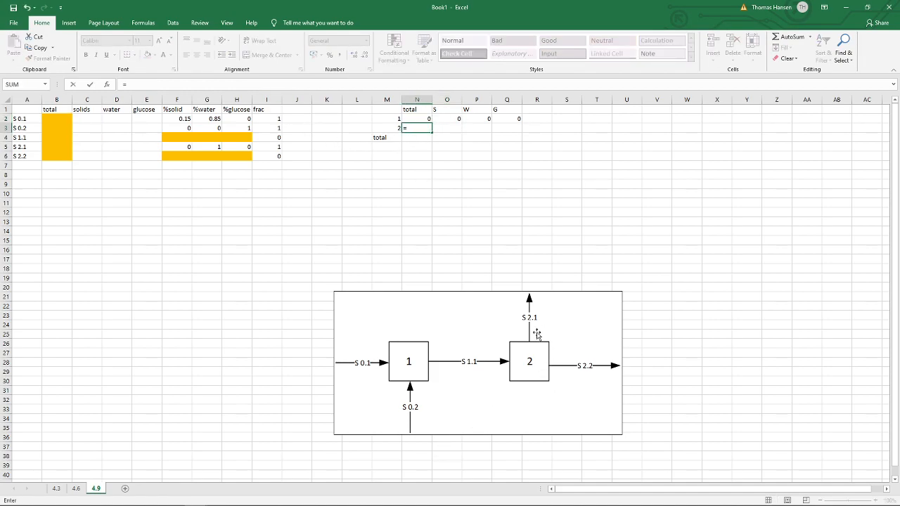
{"action": "left_click", "coordinate": [59, 140]}
{"action": "type", "text": "-"}
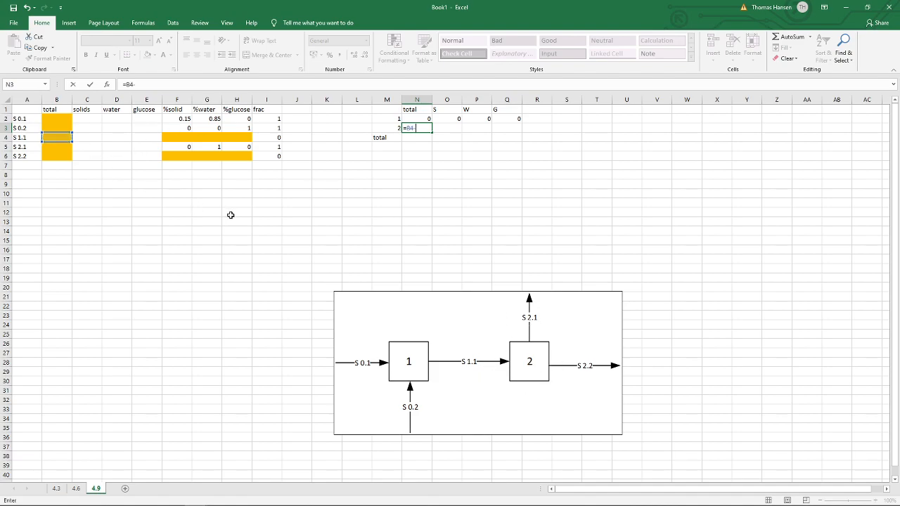
{"action": "type", "text": "("}
{"action": "left_click", "coordinate": [53, 147]}
{"action": "type", "text": "+"}
{"action": "left_click", "coordinate": [56, 157]}
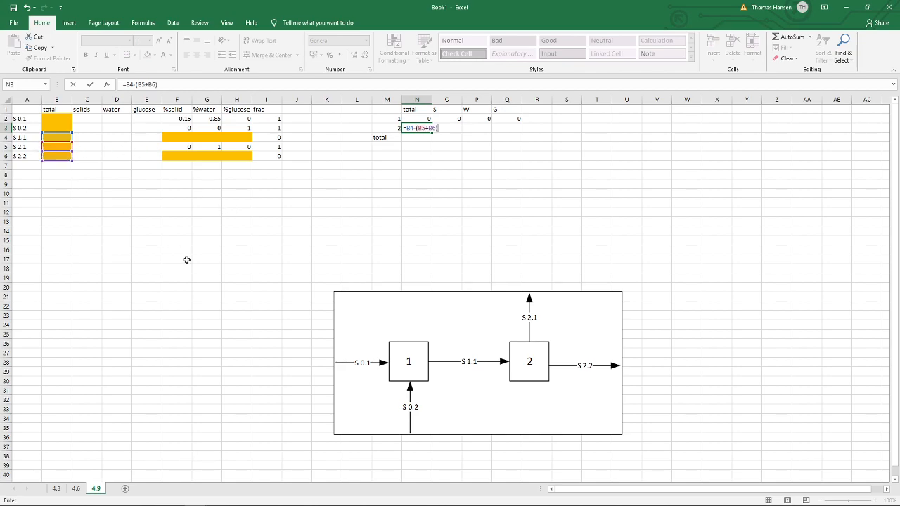
{"action": "key", "text": "ctrl+Return"}
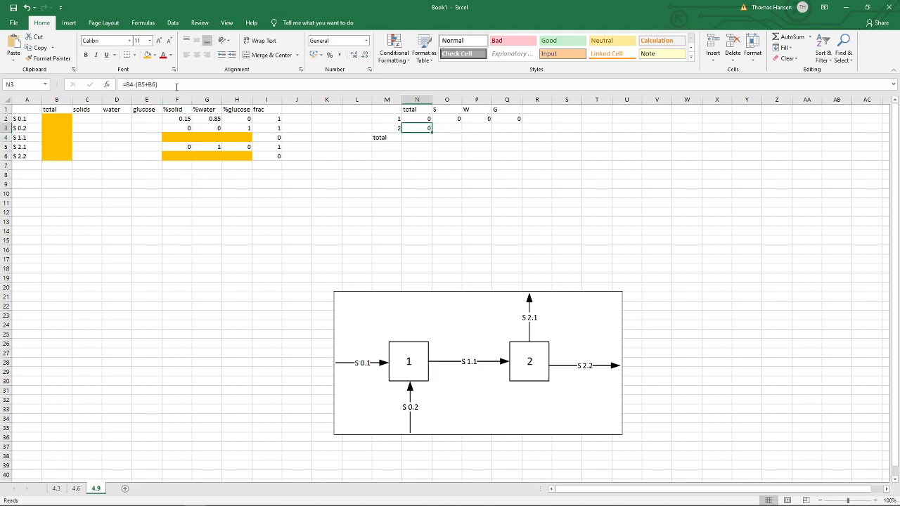
Check the N3 formula, fill it across to Q3, and inspect the copied formula in P3.
{"action": "key", "text": "F2"}
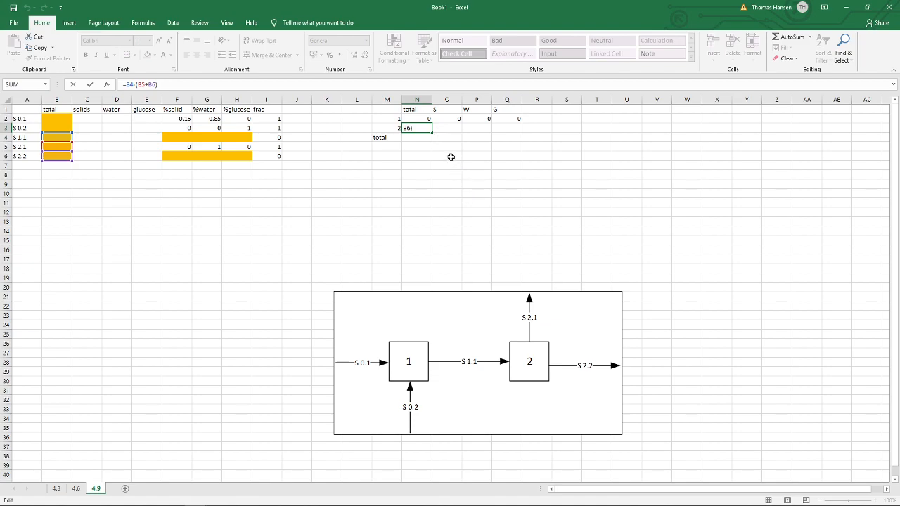
{"action": "key", "text": "ctrl+Return"}
{"action": "left_click_drag", "start_coordinate": [432, 131], "coordinate": [524, 128]}
{"action": "left_click", "coordinate": [471, 129]}
{"action": "left_click", "coordinate": [362, 83]}
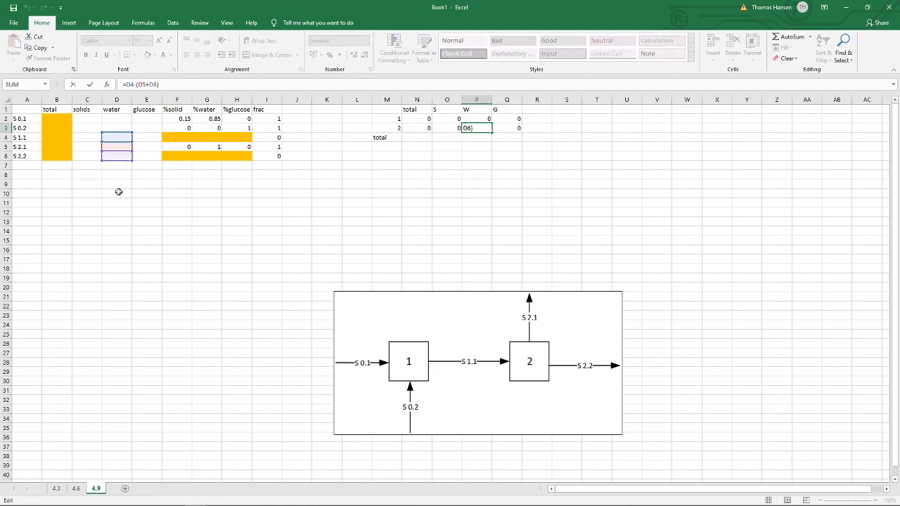
Enter the overall balance =B2+B3-(B5+B6) in cell N4 and fill it across to Q4.
{"action": "left_click", "coordinate": [415, 137]}
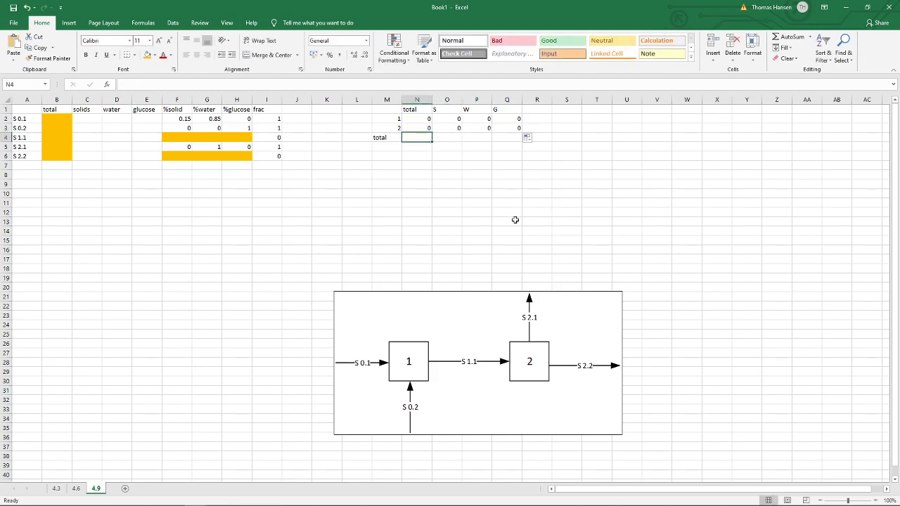
{"action": "type", "text": "="}
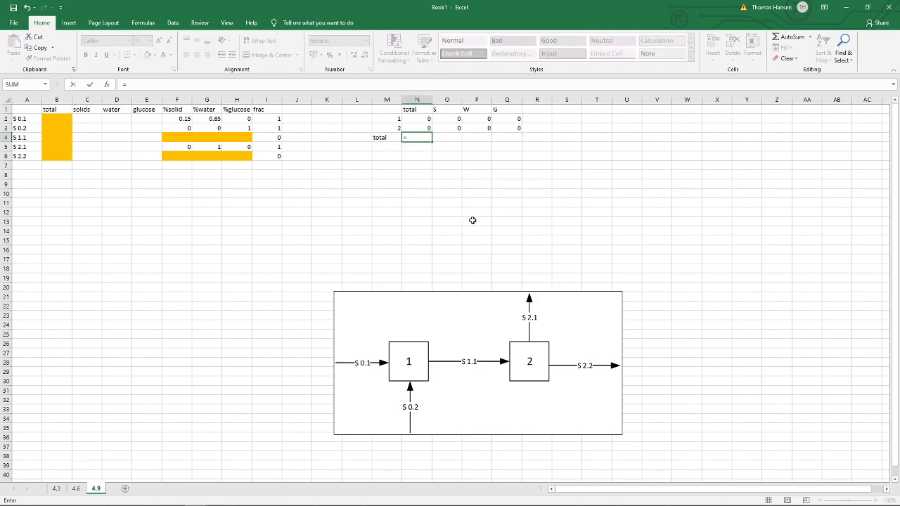
{"action": "left_click", "coordinate": [56, 118]}
{"action": "type", "text": "+"}
{"action": "left_click", "coordinate": [58, 128]}
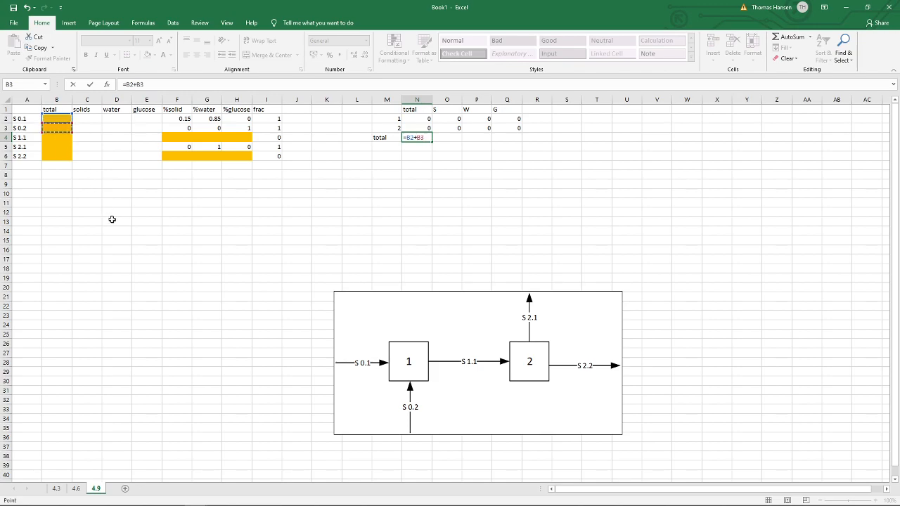
{"action": "type", "text": "-("}
{"action": "left_click", "coordinate": [56, 146]}
{"action": "type", "text": "+"}
{"action": "left_click", "coordinate": [59, 163]}
{"action": "left_click", "coordinate": [59, 155]}
{"action": "type", "text": ")"}
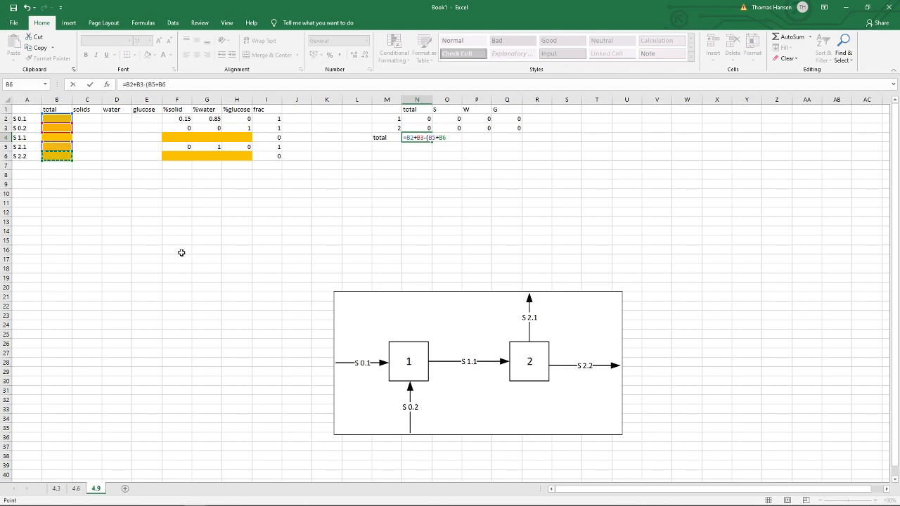
{"action": "key", "text": "ctrl+Return"}
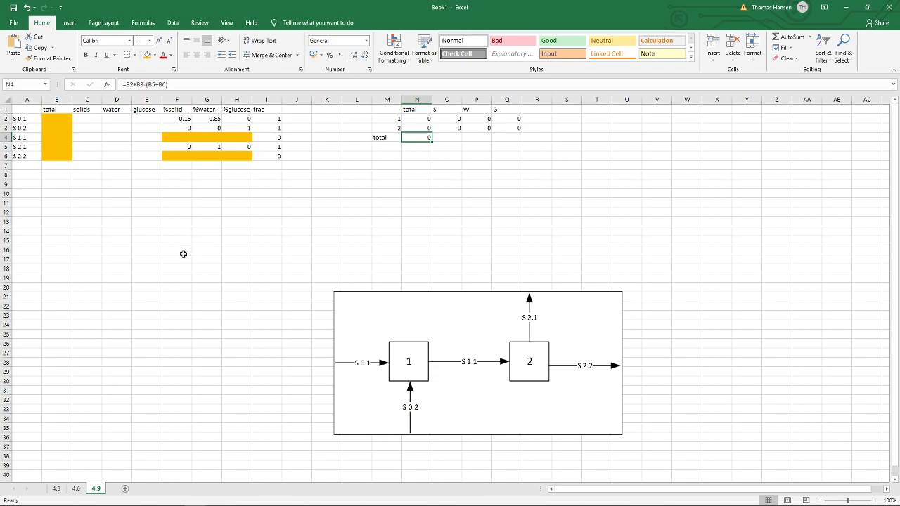
{"action": "left_click_drag", "start_coordinate": [432, 143], "coordinate": [526, 141]}
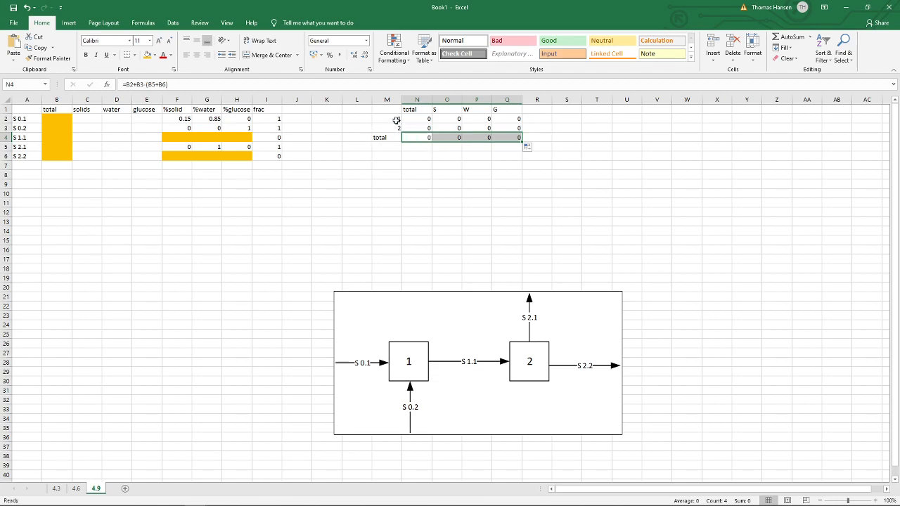
Review the balances in N2:P3 and count the orange unknown cells in B2:B6, F4:H4 and F6:H6.
{"action": "left_click", "coordinate": [426, 119]}
{"action": "left_click_drag", "start_coordinate": [426, 119], "coordinate": [485, 130]}
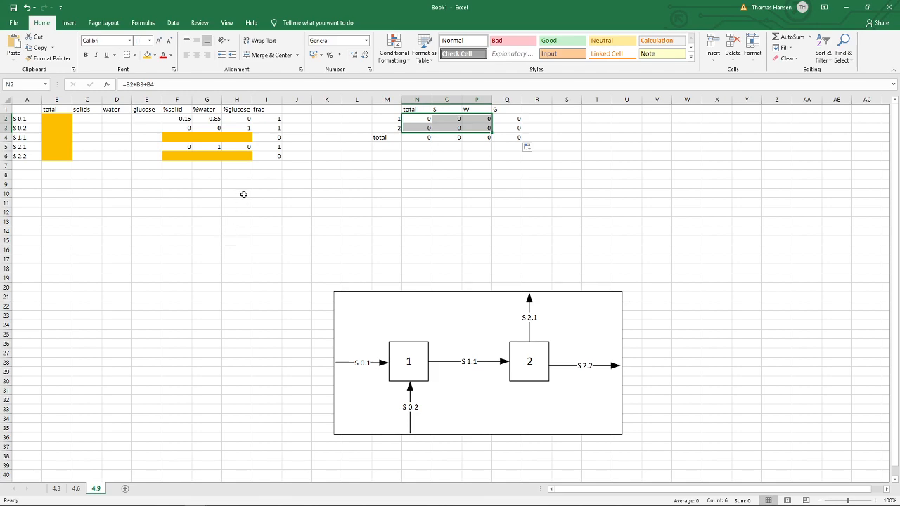
{"action": "left_click", "coordinate": [158, 194]}
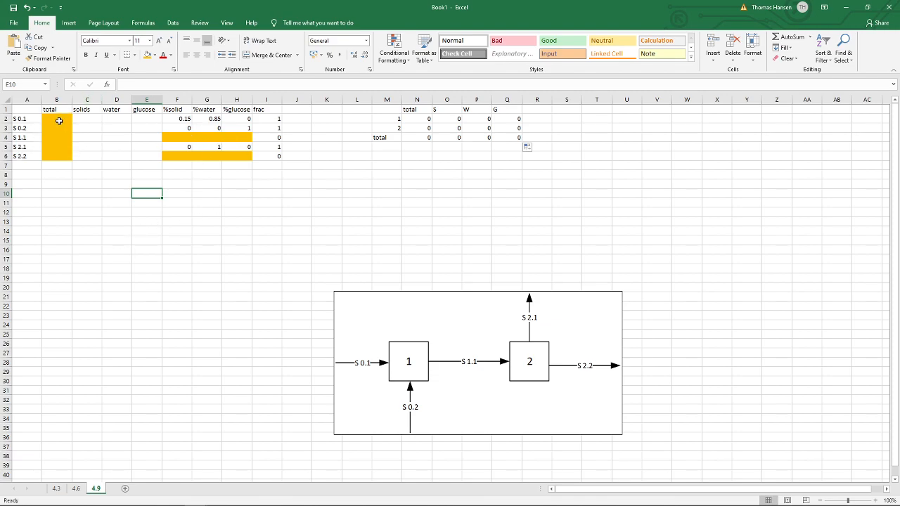
{"action": "left_click_drag", "start_coordinate": [64, 116], "coordinate": [59, 162]}
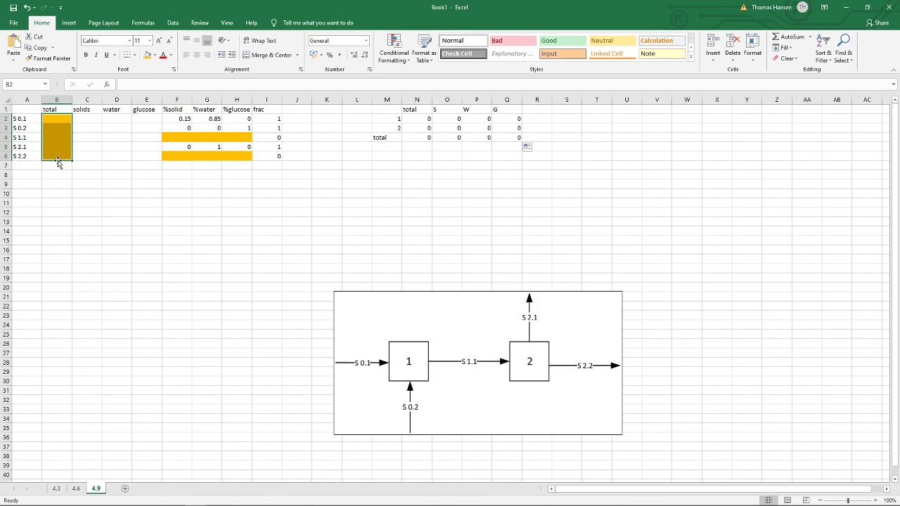
{"action": "left_click", "coordinate": [54, 120]}
{"action": "key", "text": "Down"}
{"action": "key", "text": "Down"}
{"action": "key", "text": "Down"}
{"action": "key", "text": "Down"}
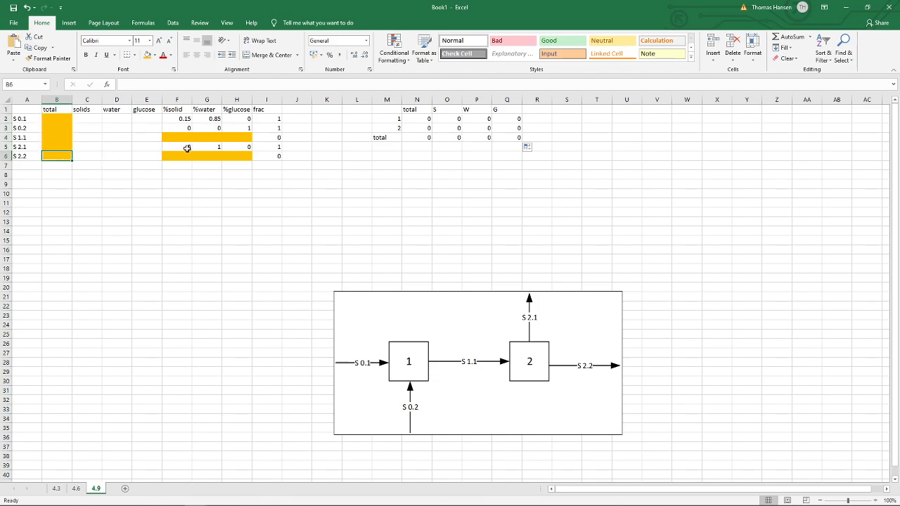
{"action": "left_click", "coordinate": [176, 135]}
{"action": "key", "text": "Right"}
{"action": "key", "text": "Right"}
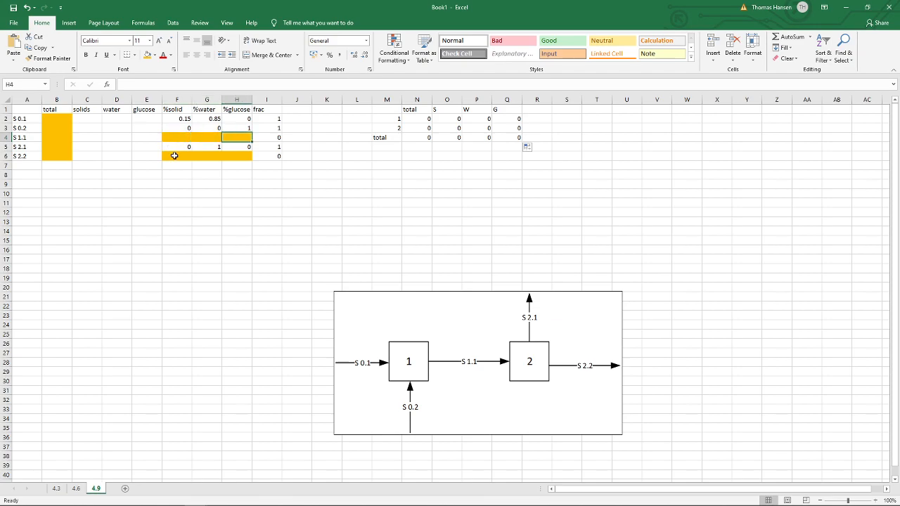
{"action": "left_click", "coordinate": [176, 157]}
{"action": "key", "text": "Right"}
{"action": "key", "text": "Right"}
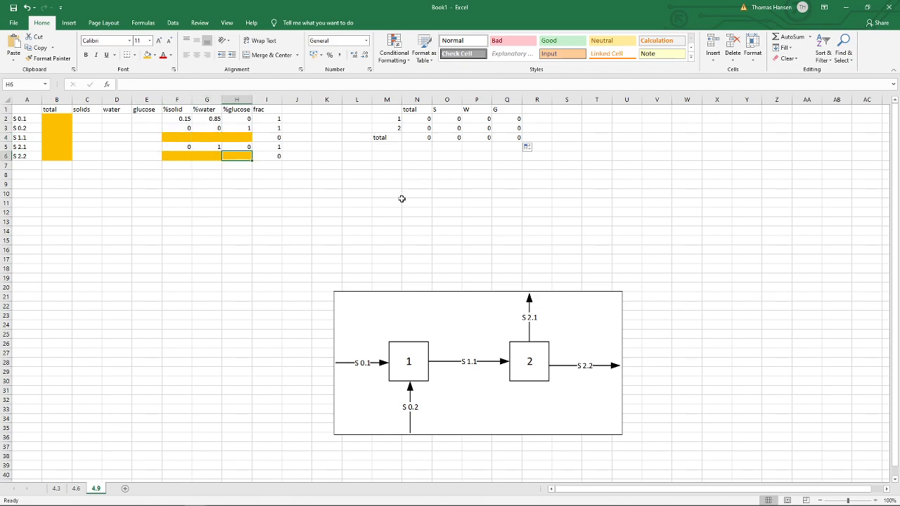
Enter the unknown count 11 in N12 and subtract the six balances with =N12-6 in N13.
{"action": "left_click", "coordinate": [426, 213]}
{"action": "type", "text": "11"}
{"action": "key", "text": "Return"}
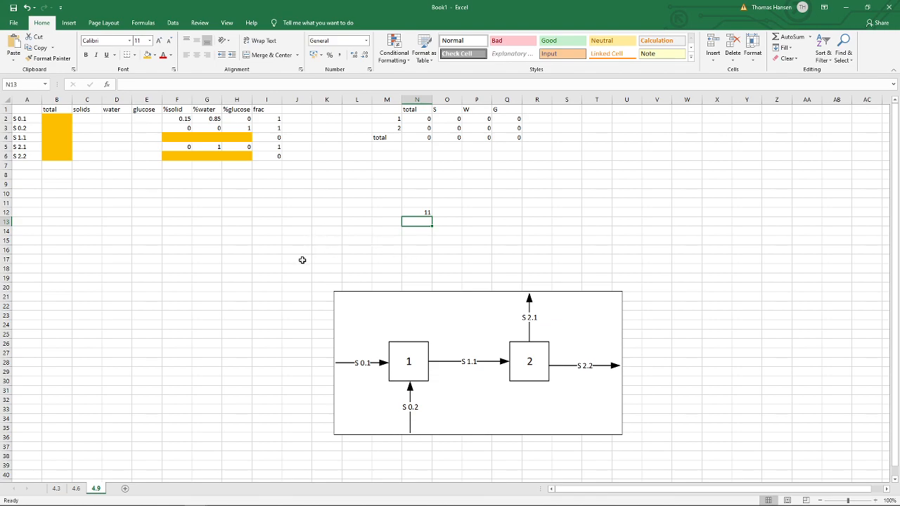
{"action": "type", "text": "="}
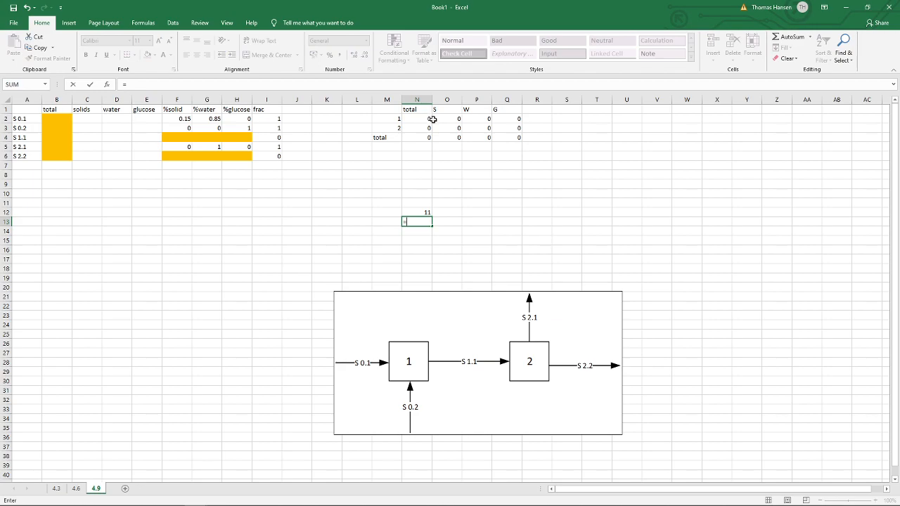
{"action": "key", "text": "Up"}
{"action": "type", "text": "-"}
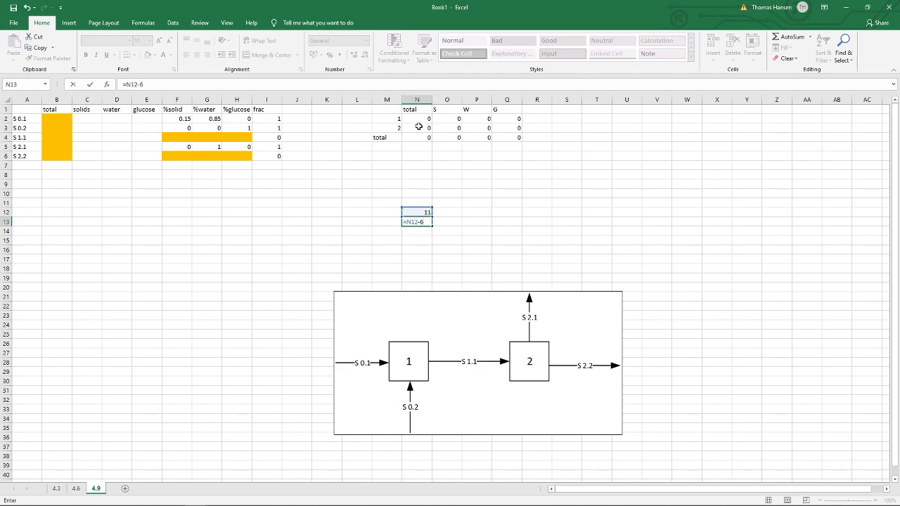
{"action": "key", "text": "Return"}
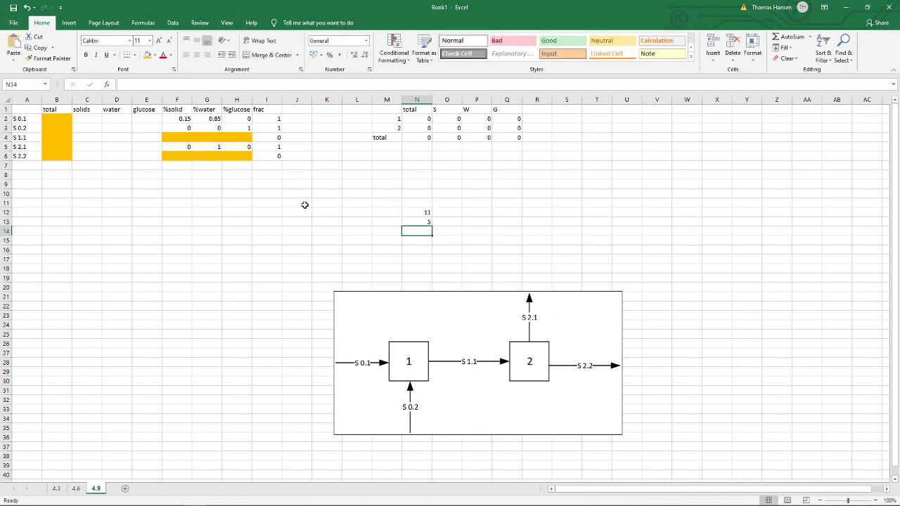
Account for the S 1.1 and S 2.2 fraction relations by entering =N13-2 in N14, and review that formula.
{"action": "left_click", "coordinate": [181, 139]}
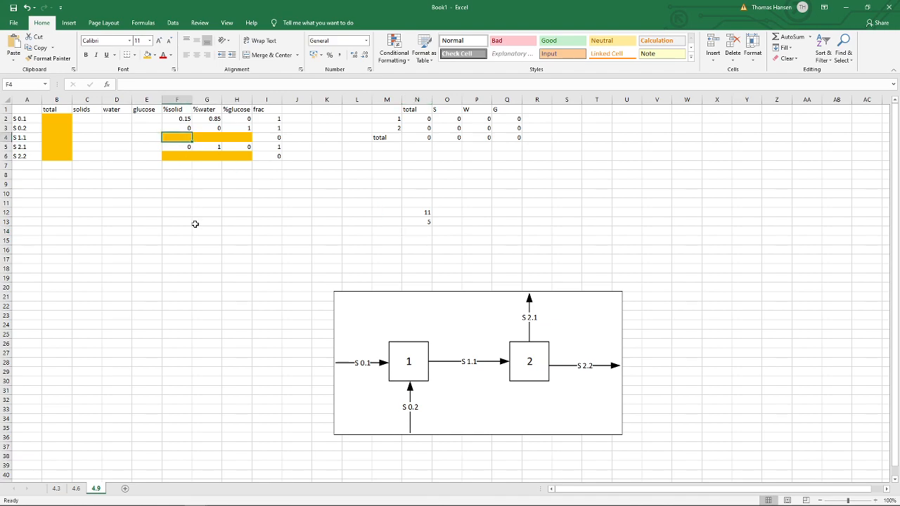
{"action": "key", "text": "shift+Right"}
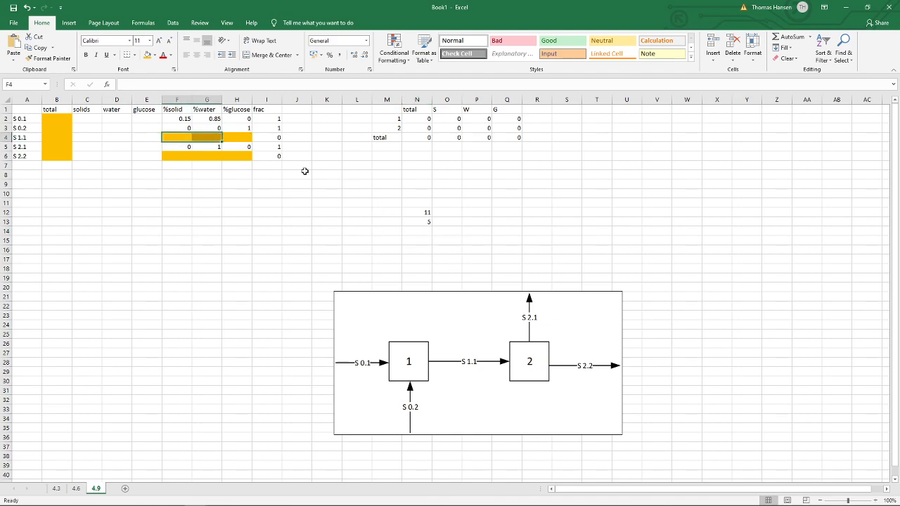
{"action": "left_click_drag", "start_coordinate": [183, 156], "coordinate": [223, 158]}
{"action": "left_click", "coordinate": [420, 230]}
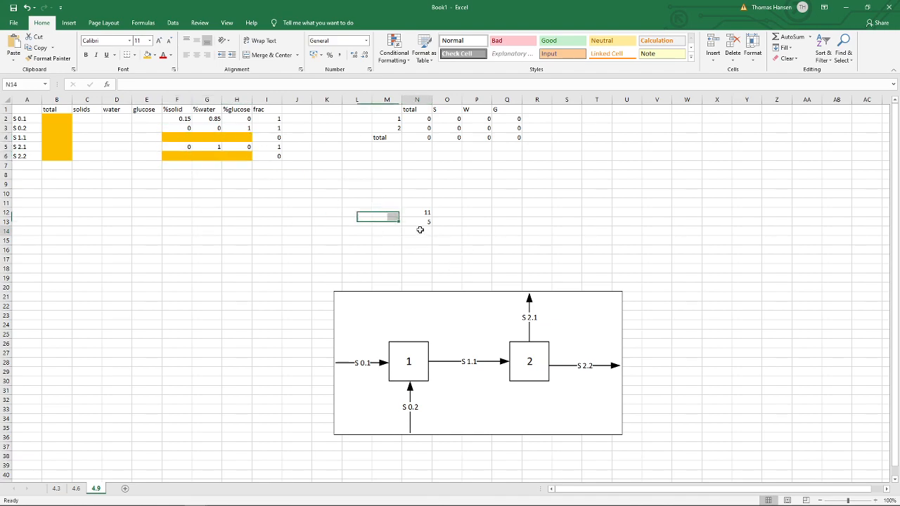
{"action": "type", "text": "="}
{"action": "type", "text": "N12-N13"}
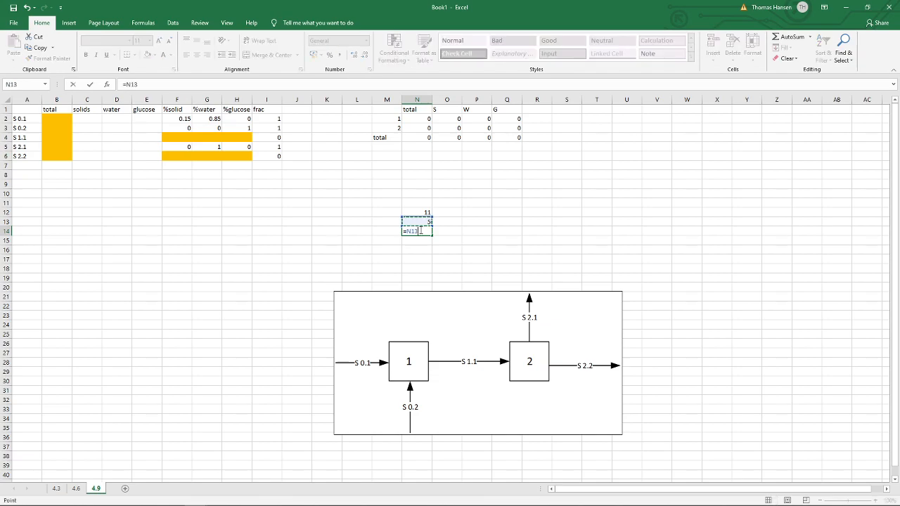
{"action": "key", "text": "Return"}
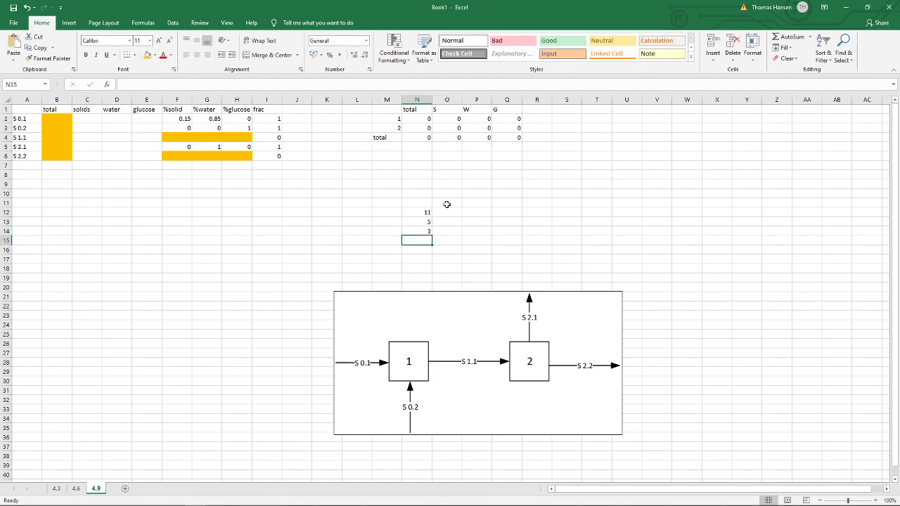
{"action": "left_click", "coordinate": [208, 155]}
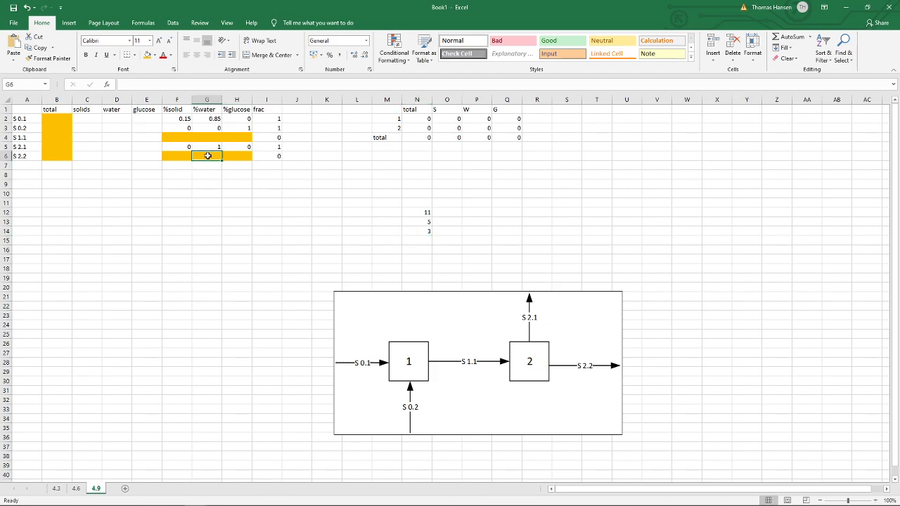
{"action": "left_click", "coordinate": [416, 230]}
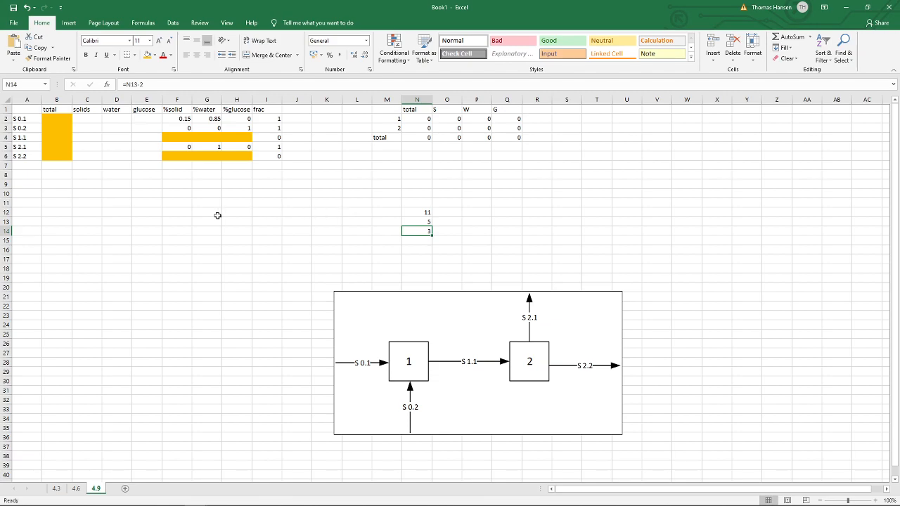
Note "relation between S 0.1 and S 0.2 is 45/55" in E10 and check the ratio against problem 4.9 in Foxit Reader.
{"action": "left_click", "coordinate": [208, 157]}
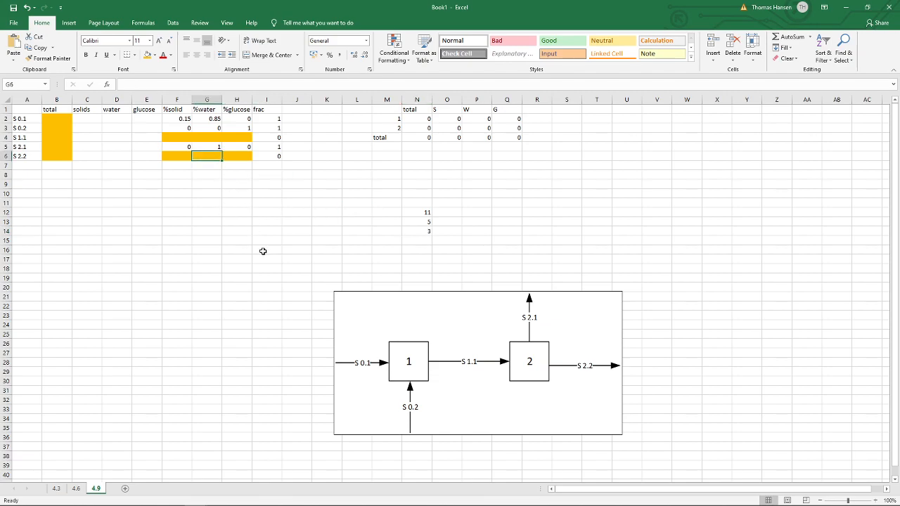
{"action": "left_click", "coordinate": [151, 185]}
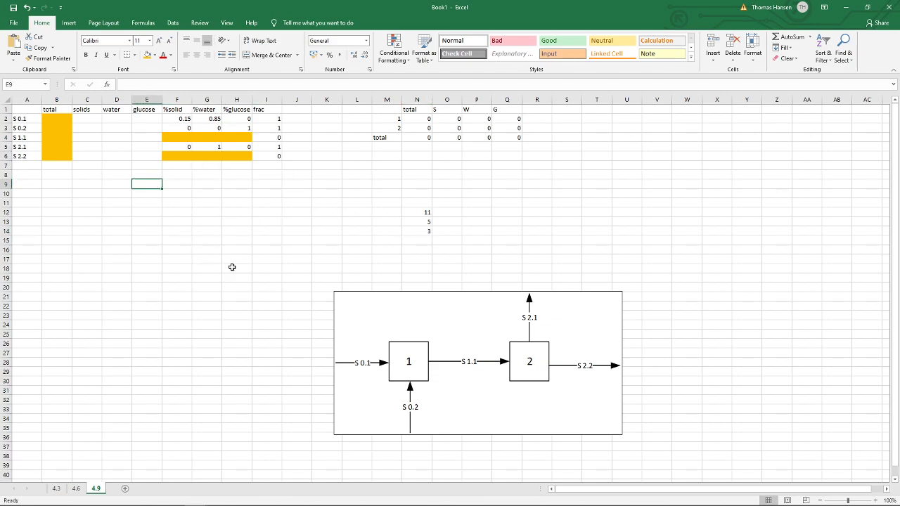
{"action": "key", "text": "Down"}
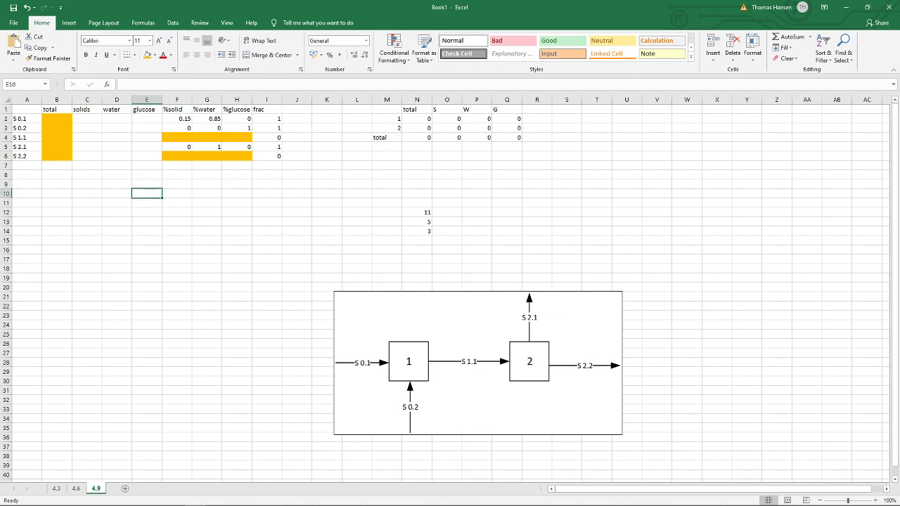
{"action": "type", "text": "relation between"}
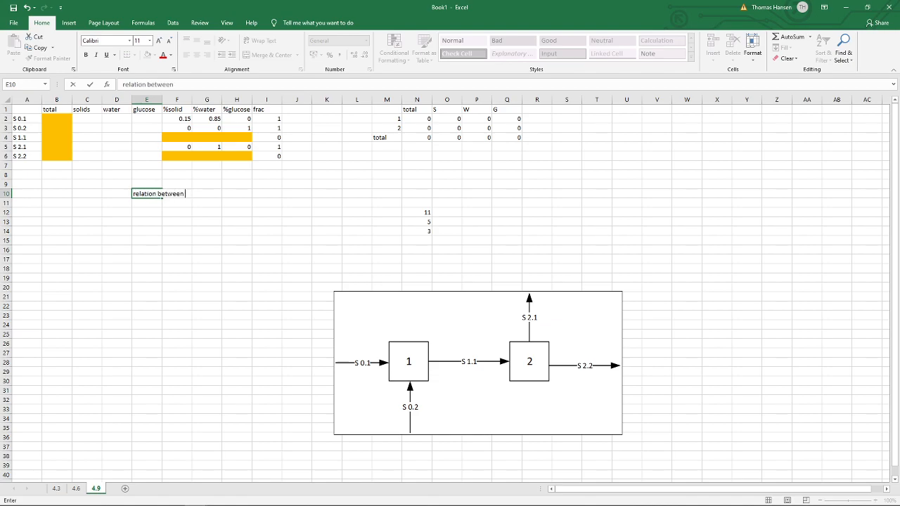
{"action": "type", "text": " S 0.1 and S 0.2 is 45/52"}
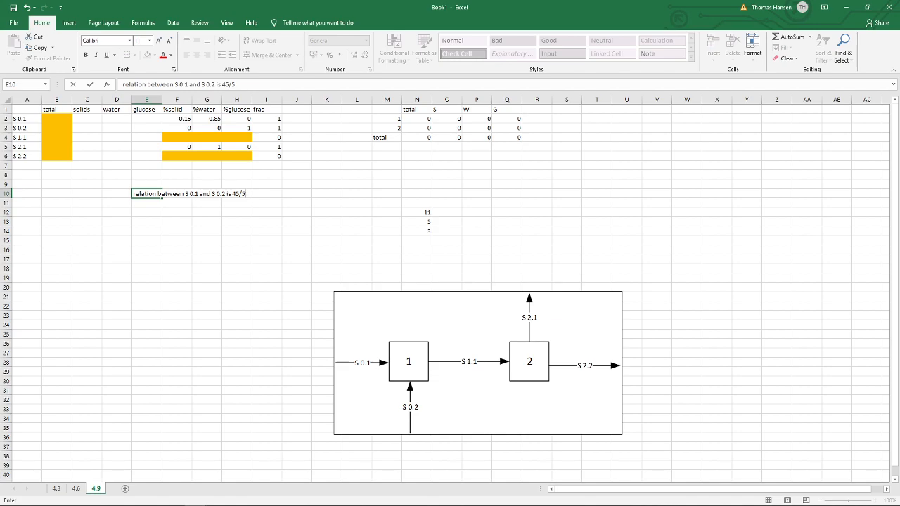
{"action": "key", "text": "Return"}
{"action": "key", "text": "Up"}
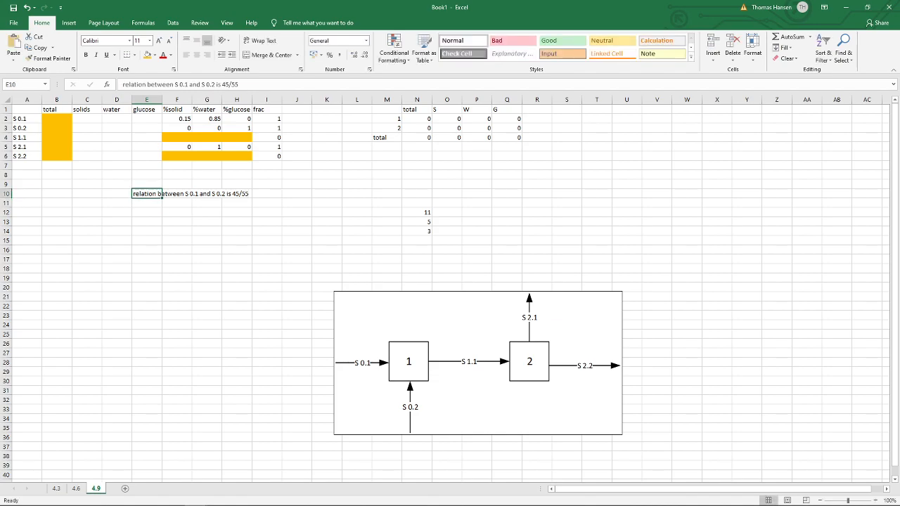
{"action": "key", "text": "alt+Tab"}
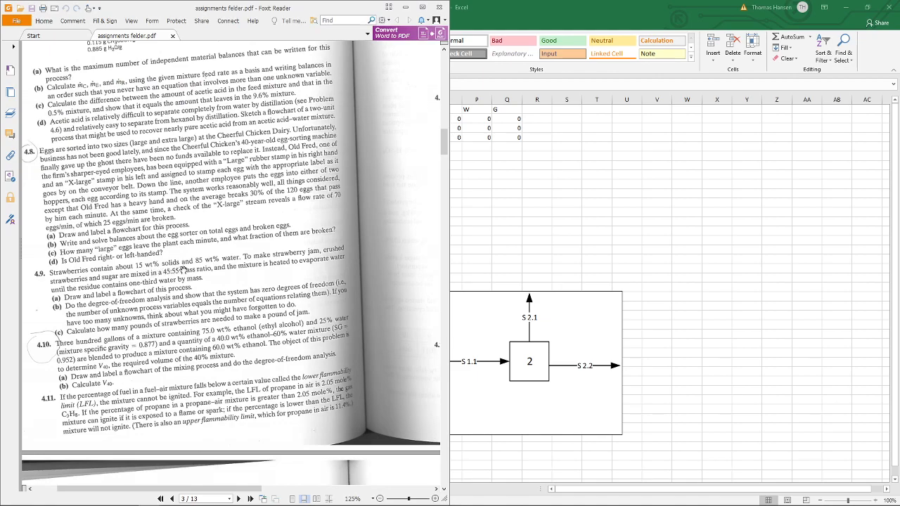
{"action": "double_click", "coordinate": [550, 8]}
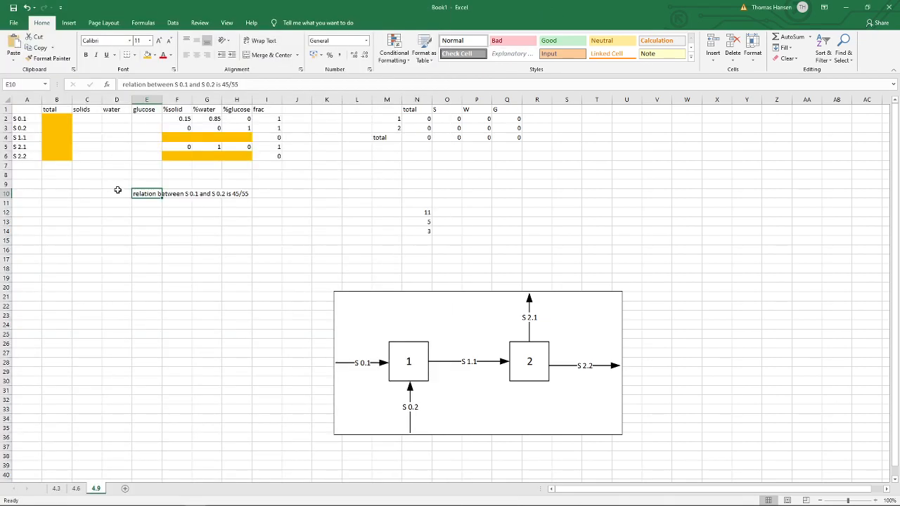
Enter the feed ratio relation =(45/55)-(B2/B3) in cell D10.
{"action": "left_click", "coordinate": [116, 191]}
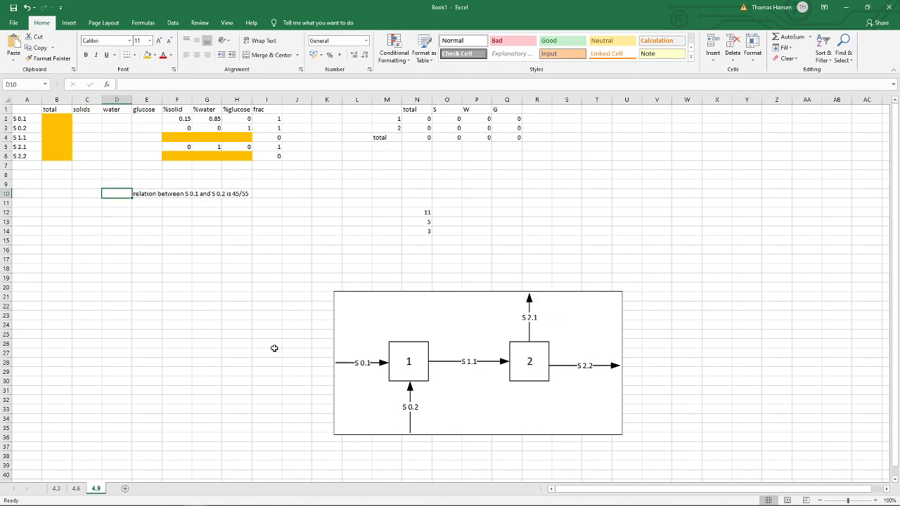
{"action": "type", "text": "="}
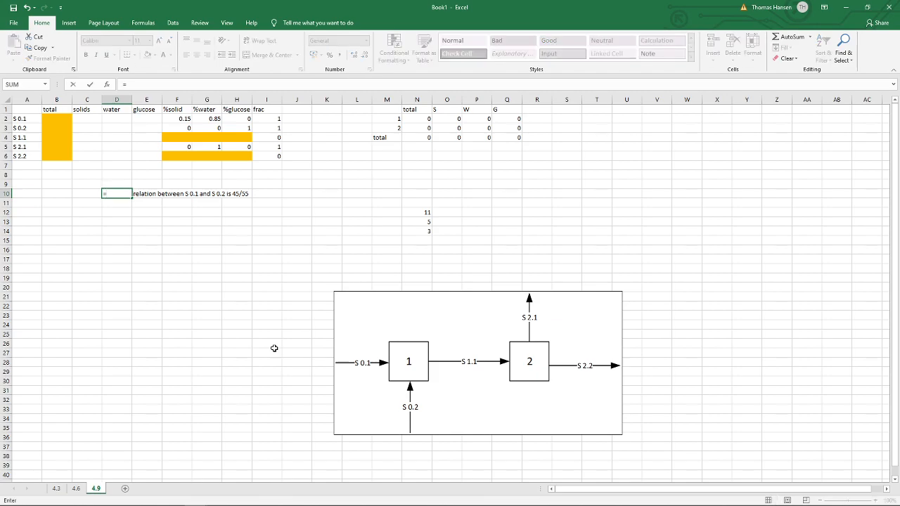
{"action": "type", "text": "(45/55)"}
{"action": "type", "text": "-("}
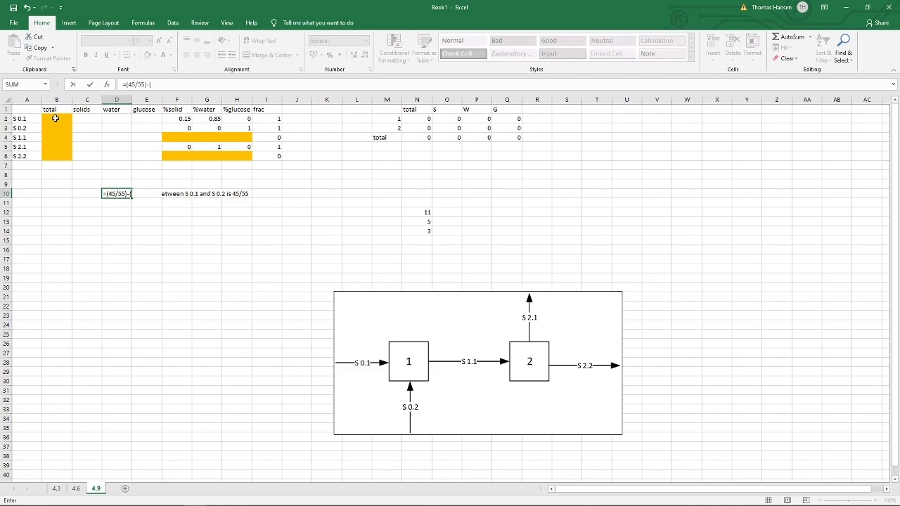
{"action": "left_click", "coordinate": [54, 118]}
{"action": "type", "text": "/"}
{"action": "left_click", "coordinate": [53, 128]}
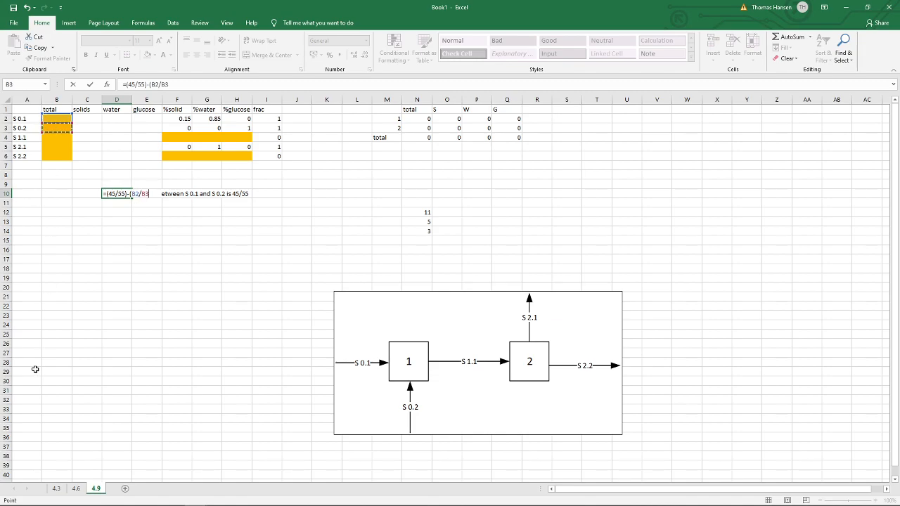
{"action": "type", "text": ")"}
{"action": "key", "text": "ctrl+Return"}
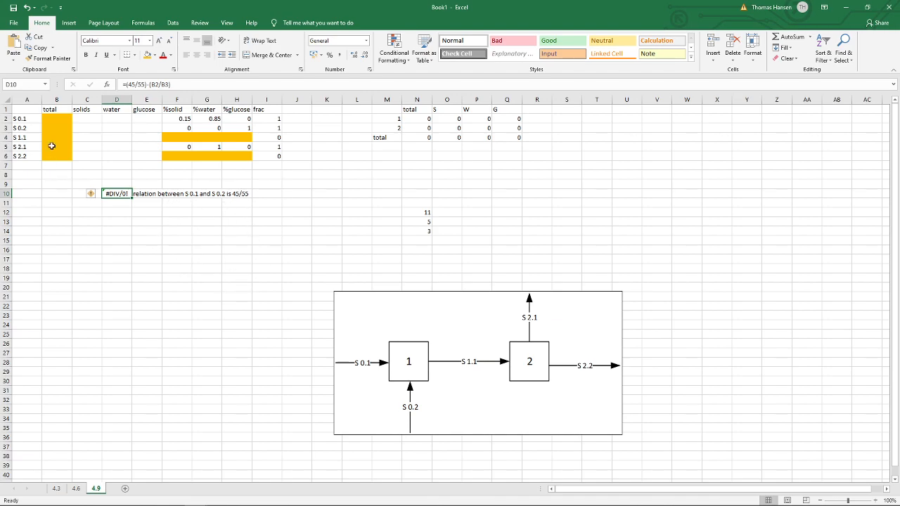
Fill the stream totals in B2:B6 with the trial values 123, 568, 543, 158 and 549.
{"action": "left_click", "coordinate": [57, 116]}
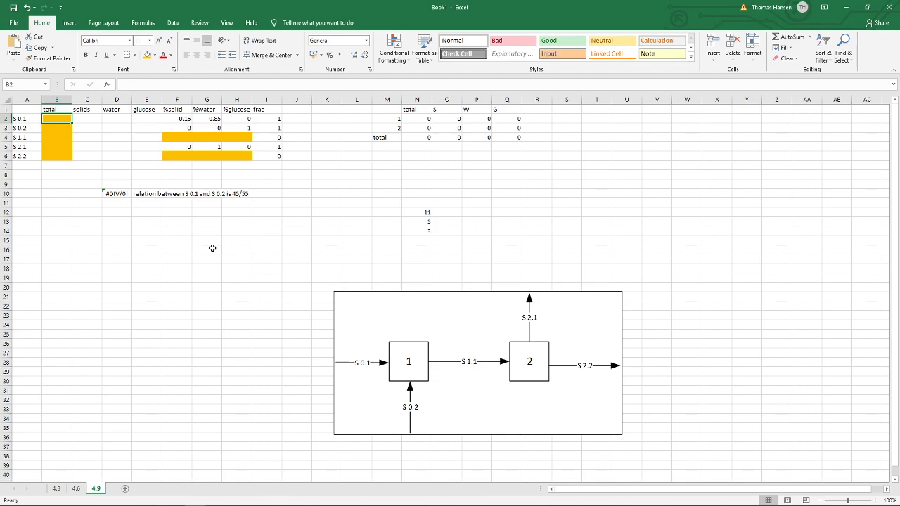
{"action": "type", "text": "123"}
{"action": "key", "text": "Return"}
{"action": "type", "text": "568"}
{"action": "key", "text": "Return"}
{"action": "type", "text": "543"}
{"action": "key", "text": "Return"}
{"action": "type", "text": "158"}
{"action": "key", "text": "Return"}
{"action": "type", "text": "549"}
{"action": "key", "text": "Return"}
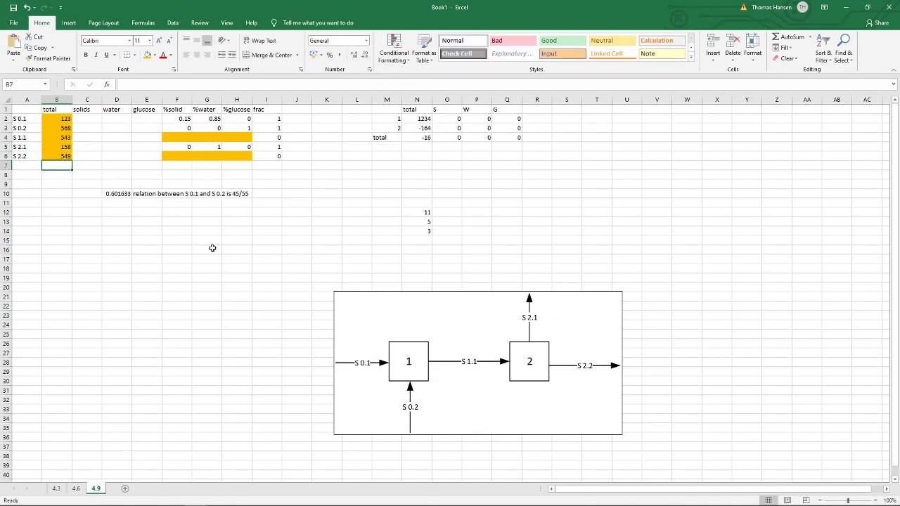
Note the water requirement "S 2.2 must consist of 1/3 water" in cell E11.
{"action": "left_click", "coordinate": [145, 202]}
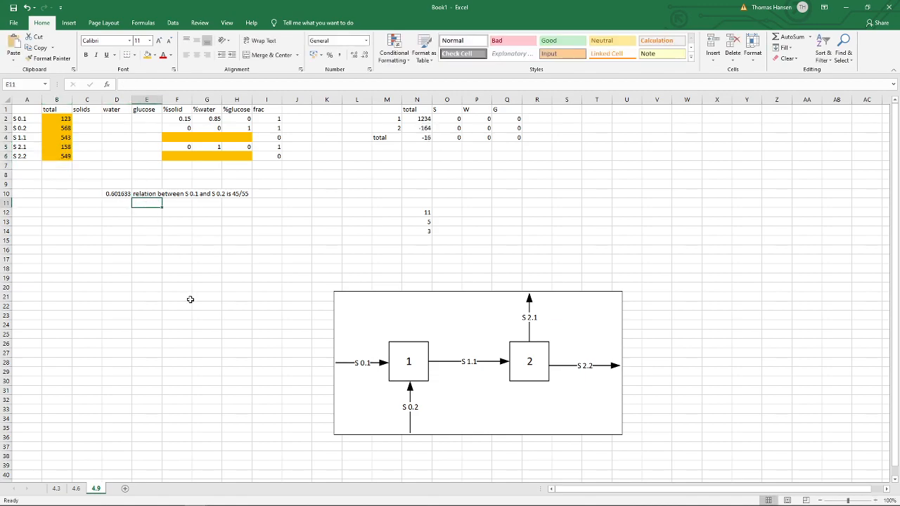
{"action": "type", "text": "S 2.2 must consist of 1/3 water"}
{"action": "key", "text": "Return"}
Enter the S 2.2 water fraction relation =1/3-G6 in cell D11.
{"action": "key", "text": "Up"}
{"action": "key", "text": "Left"}
{"action": "type", "text": "="}
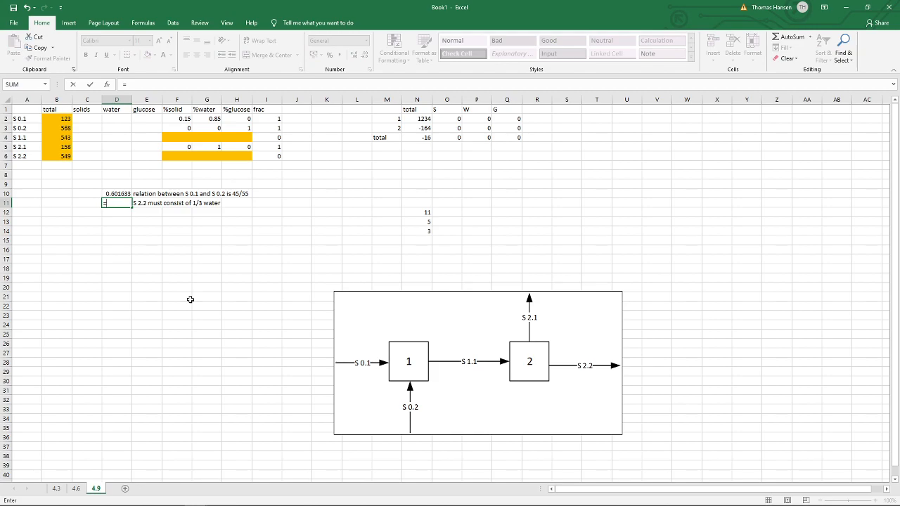
{"action": "type", "text": "1/3-"}
{"action": "left_click", "coordinate": [209, 154]}
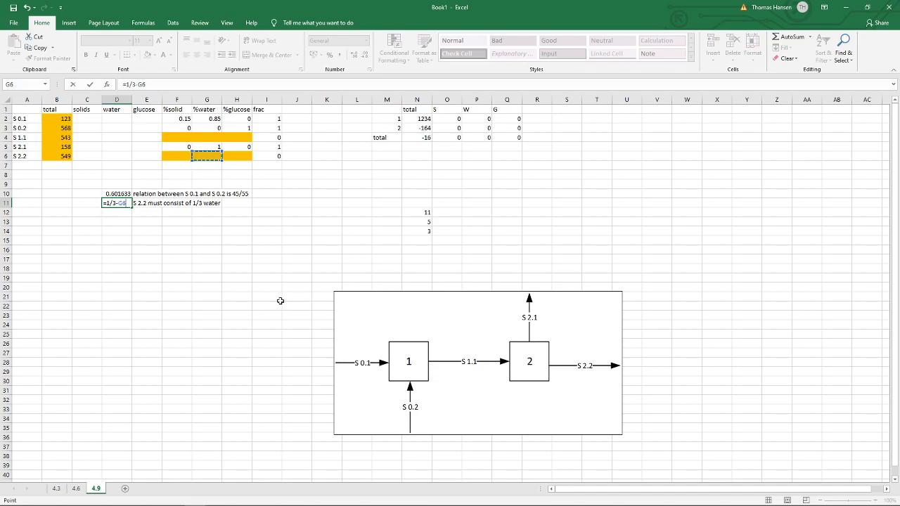
{"action": "key", "text": "Return"}
{"action": "key", "text": "Up"}
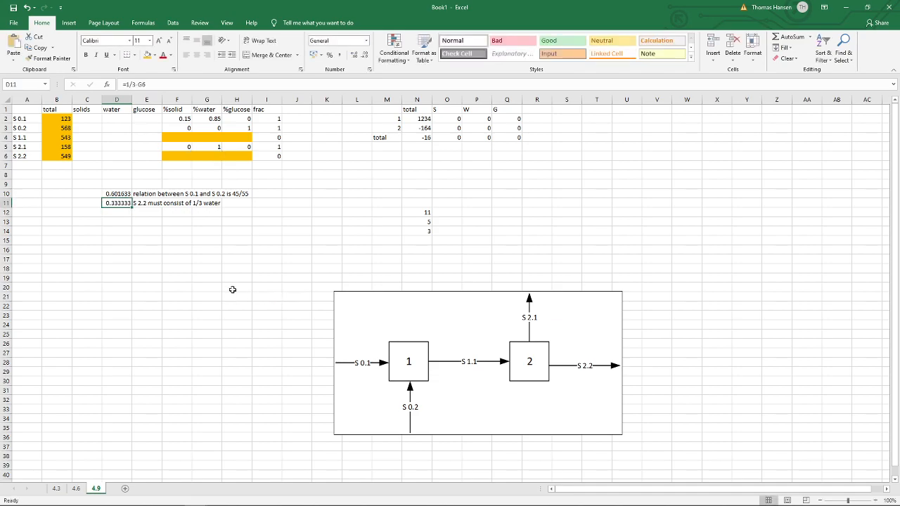
{"action": "key", "text": "Down"}
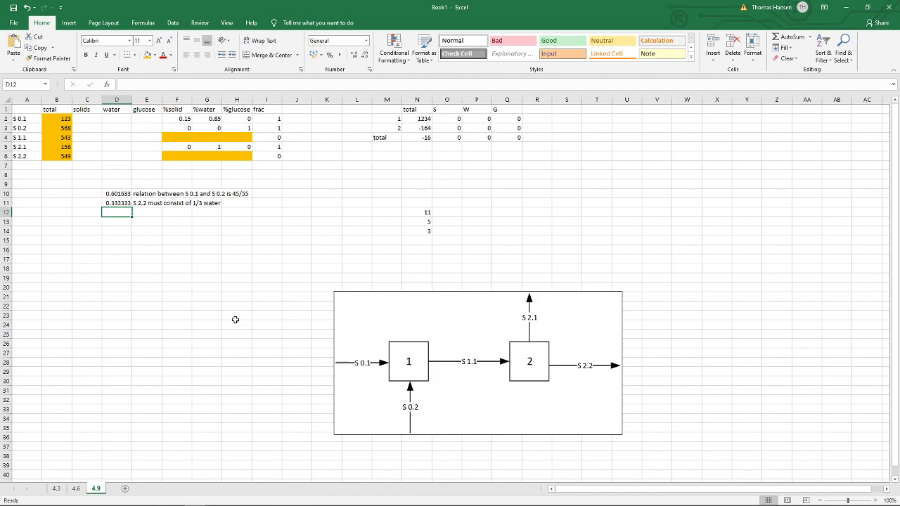
{"action": "key", "text": "Up"}
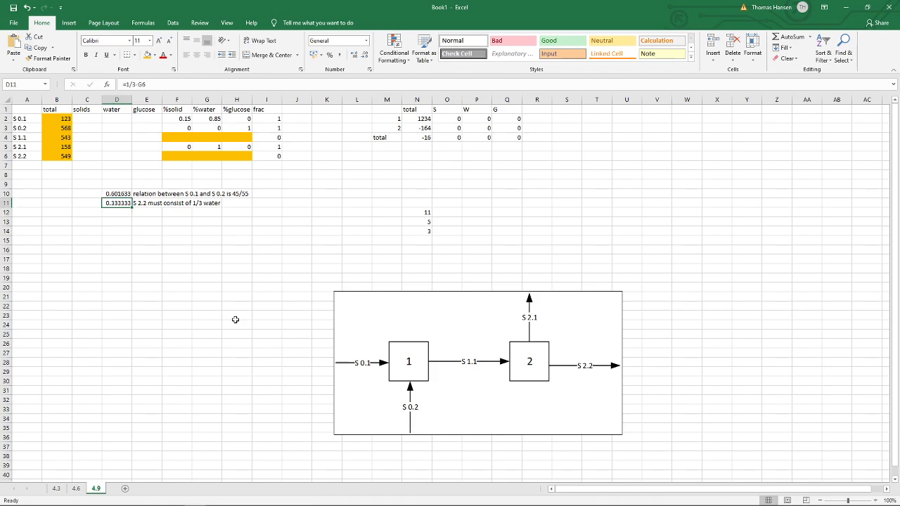
Review the two extra relations in D10 and D11, checking their formulas against the notes and the stream totals.
{"action": "left_click", "coordinate": [62, 127]}
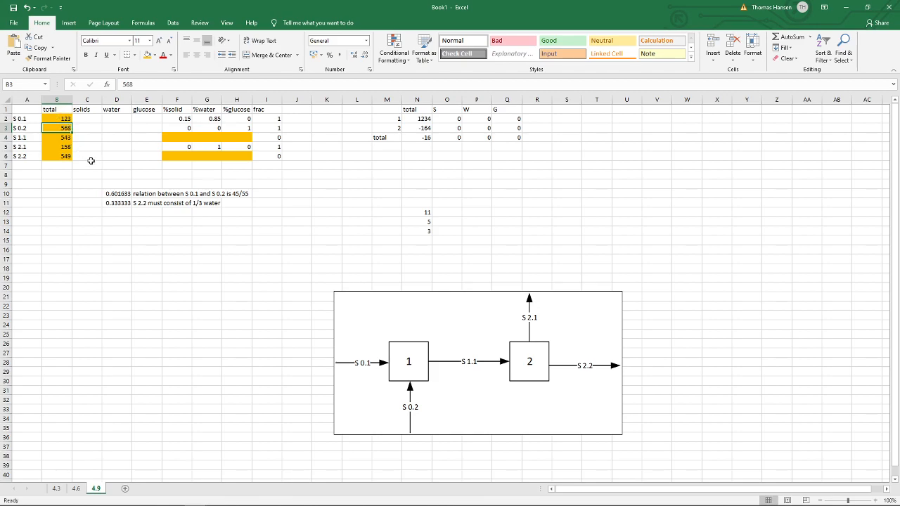
{"action": "left_click", "coordinate": [115, 192]}
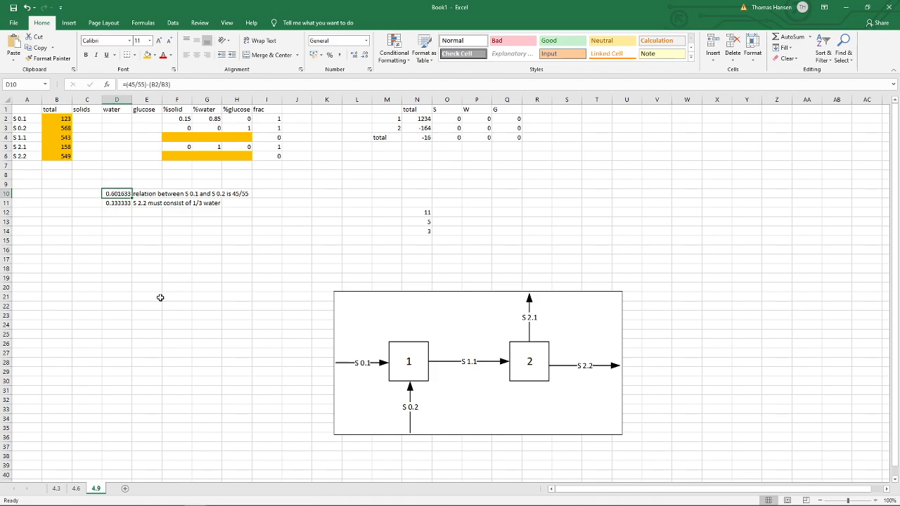
{"action": "left_click", "coordinate": [139, 193]}
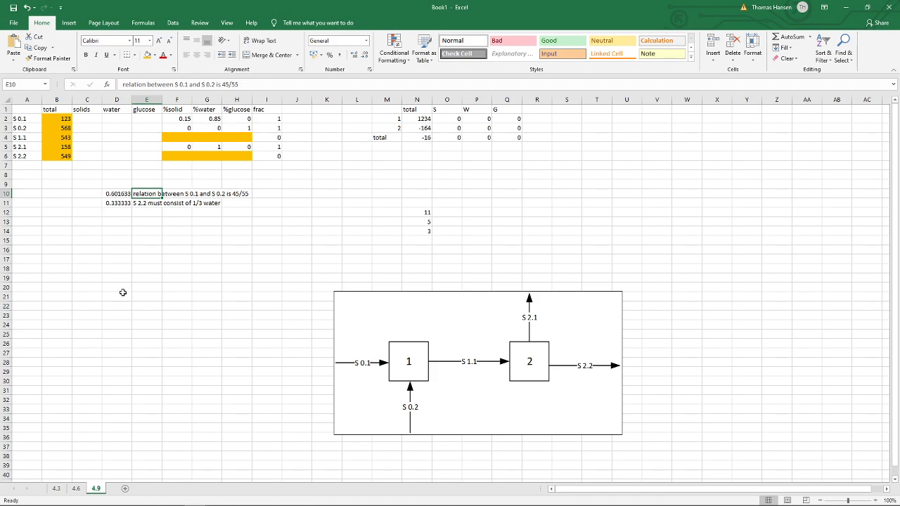
{"action": "left_click", "coordinate": [103, 195]}
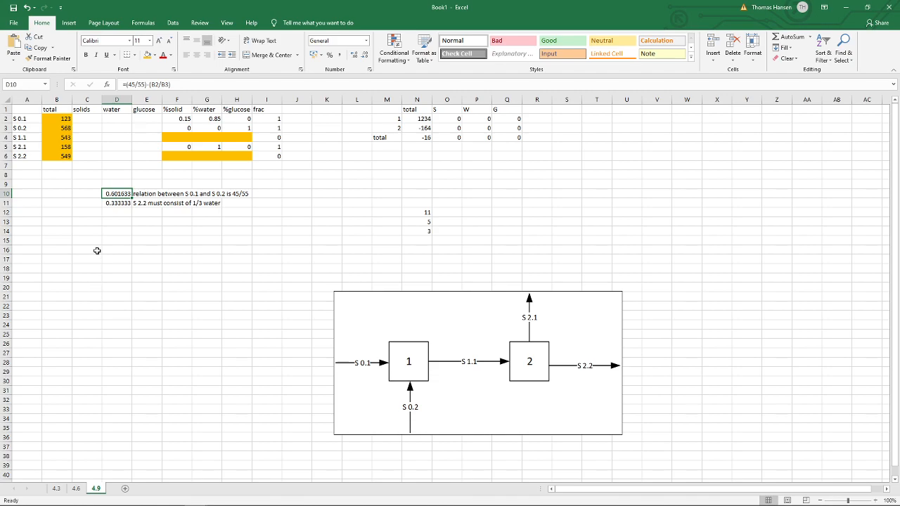
{"action": "key", "text": "Down"}
{"action": "key", "text": "Down"}
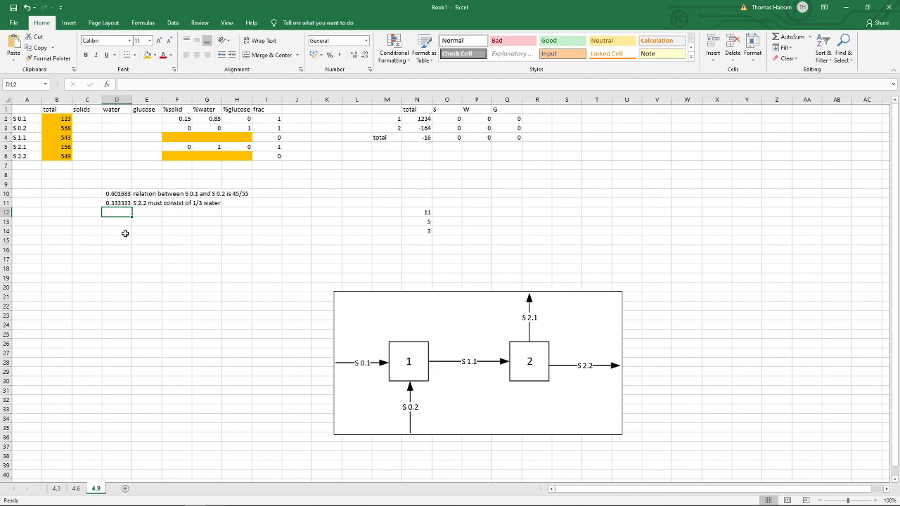
{"action": "left_click", "coordinate": [128, 202]}
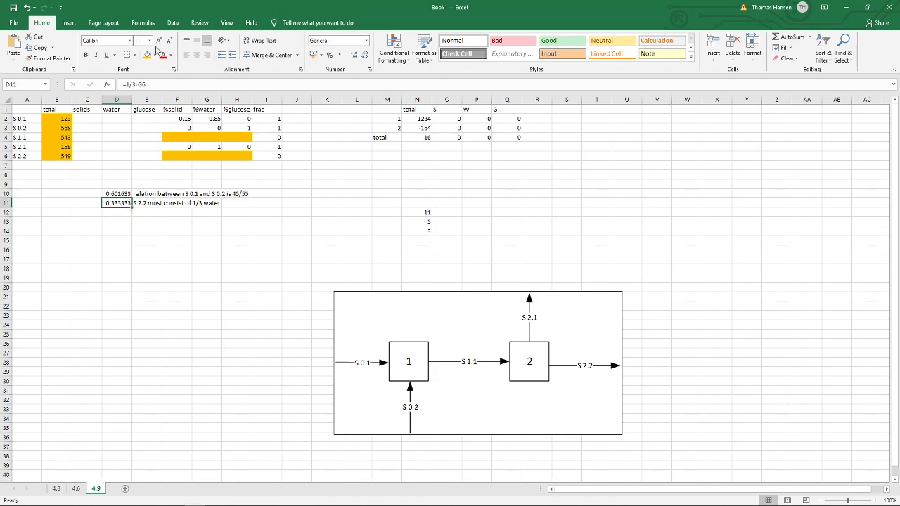
{"action": "key", "text": "F2"}
{"action": "key", "text": "Escape"}
{"action": "left_click", "coordinate": [126, 193]}
{"action": "left_click", "coordinate": [118, 203]}
{"action": "left_click", "coordinate": [111, 194]}
{"action": "key", "text": "F2"}
{"action": "key", "text": "Escape"}
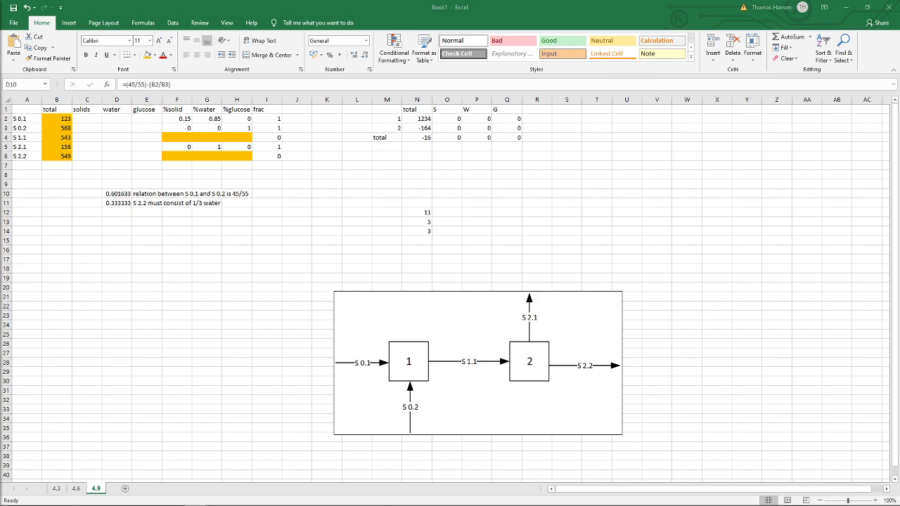
{"action": "left_click", "coordinate": [114, 202]}
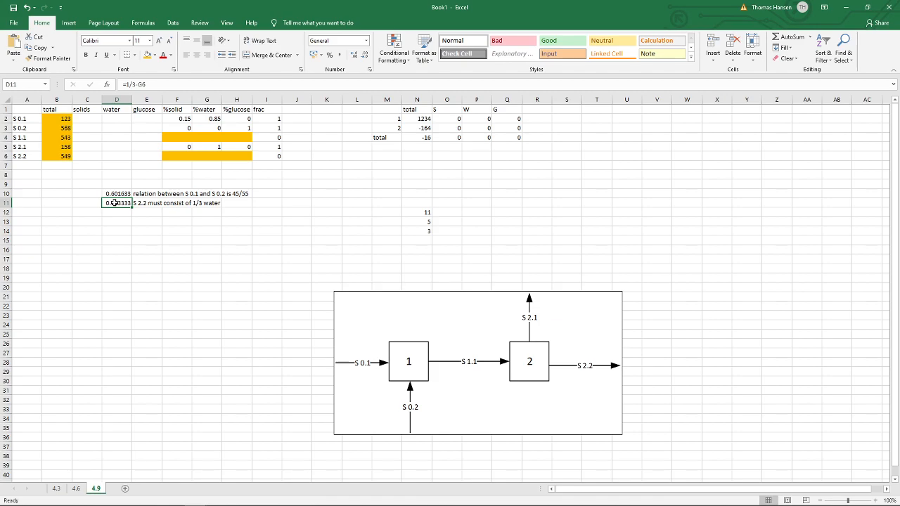
{"action": "left_click", "coordinate": [145, 260]}
{"action": "left_click", "coordinate": [110, 203]}
Account for the two extra relations in the degrees-of-freedom count by entering =N14-2 in N15.
{"action": "left_click", "coordinate": [421, 232]}
{"action": "key", "text": "Return"}
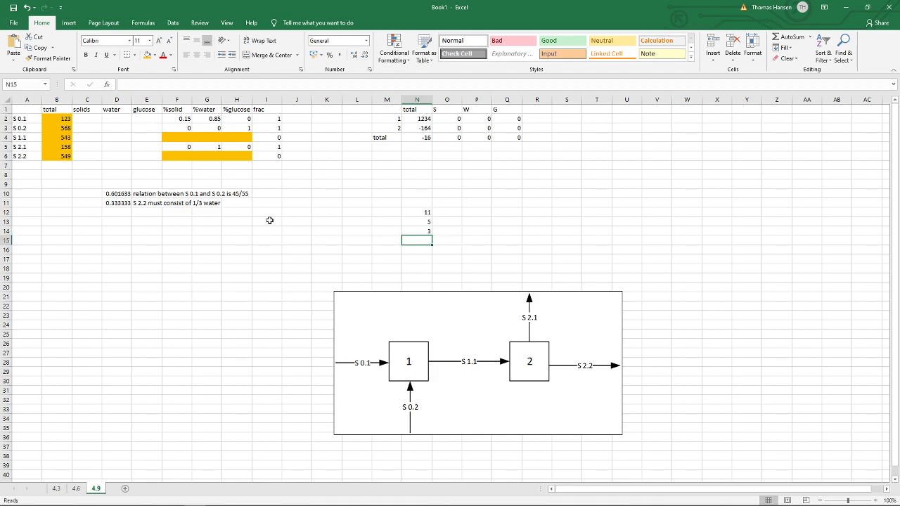
{"action": "type", "text": "=N14-2"}
{"action": "key", "text": "ctrl+Return"}
Inspect the S 0.1 total in B2 and switch to Foxit Reader to reread problem 4.9.
{"action": "left_click", "coordinate": [62, 120]}
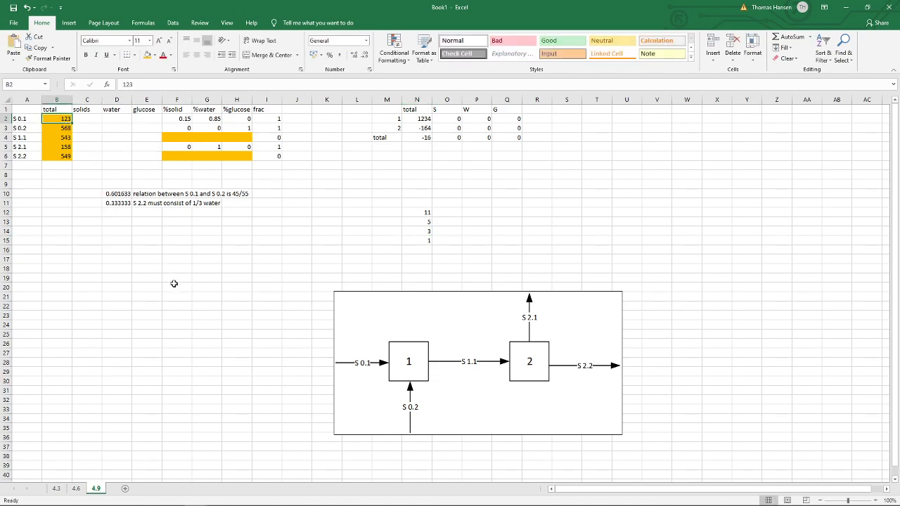
{"action": "left_click", "coordinate": [122, 213]}
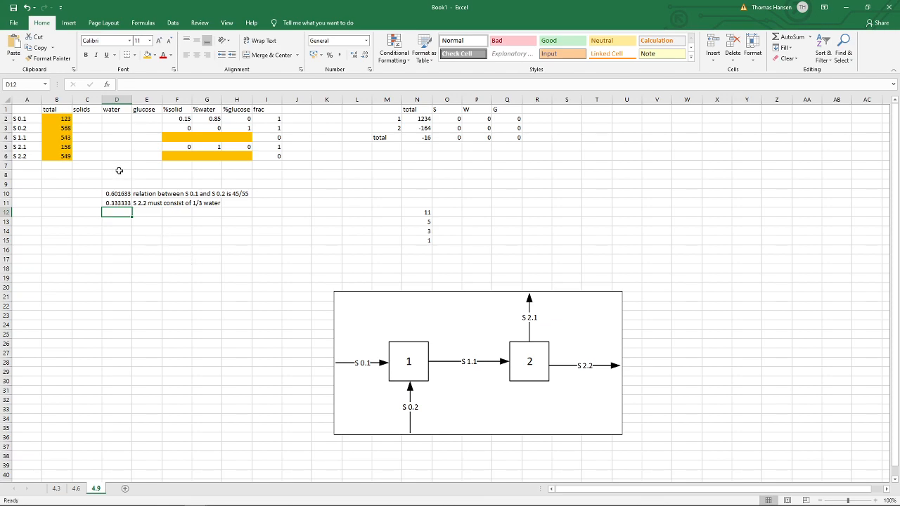
{"action": "left_click", "coordinate": [60, 120]}
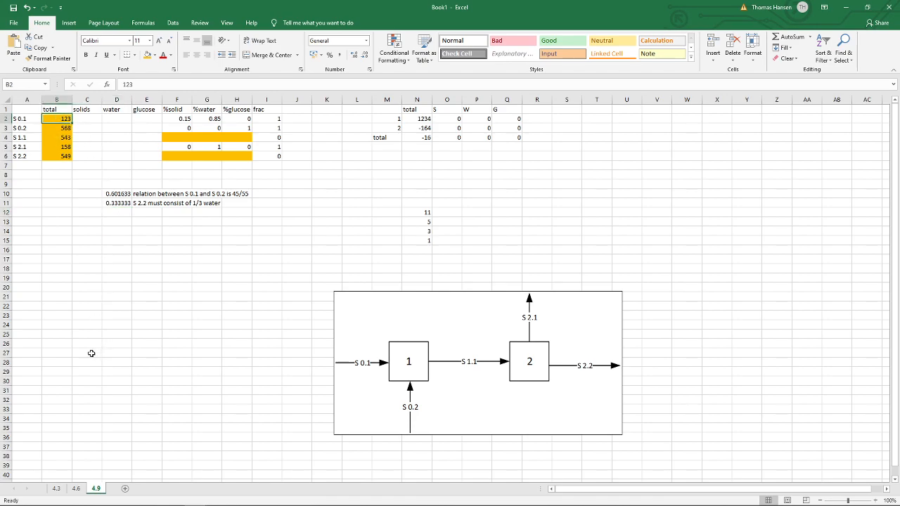
{"action": "key", "text": "alt+Tab"}
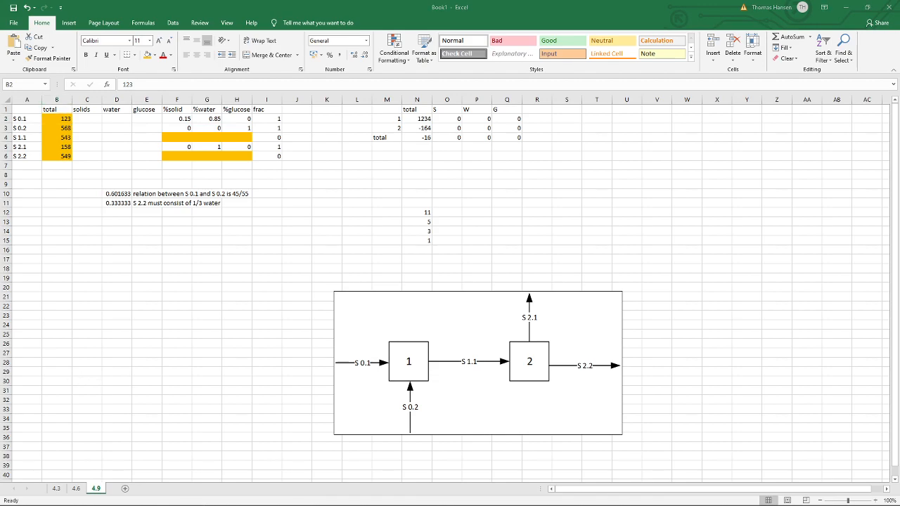
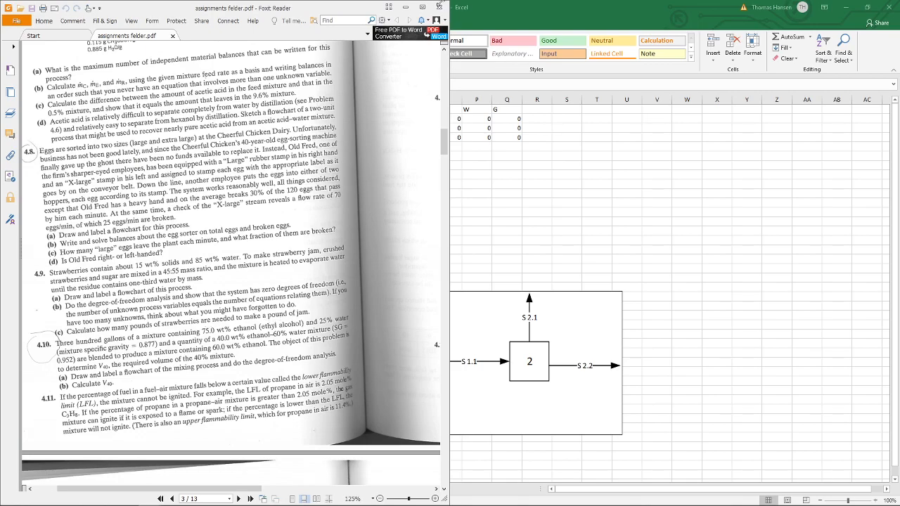
Switch back to Excel and set the S 2.2 total in B6 to 1 as the calculation basis.
{"action": "left_click", "coordinate": [528, 24]}
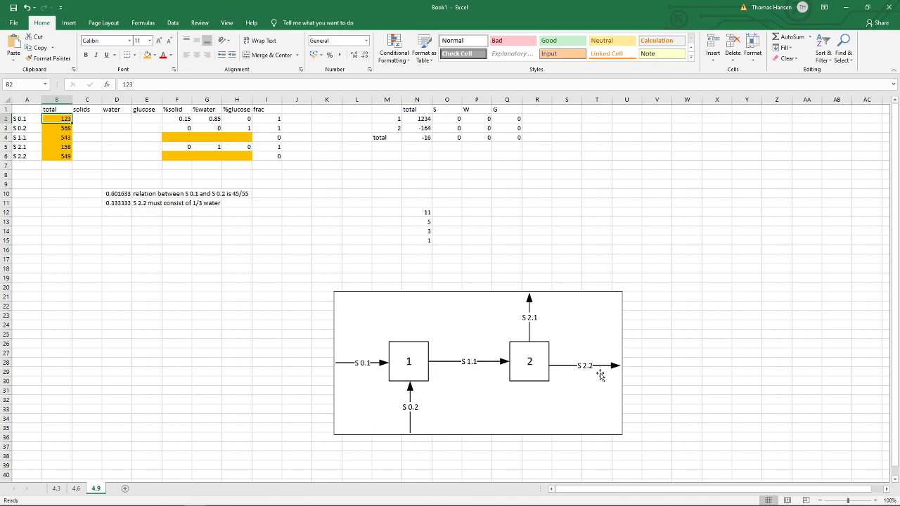
{"action": "left_click", "coordinate": [55, 156]}
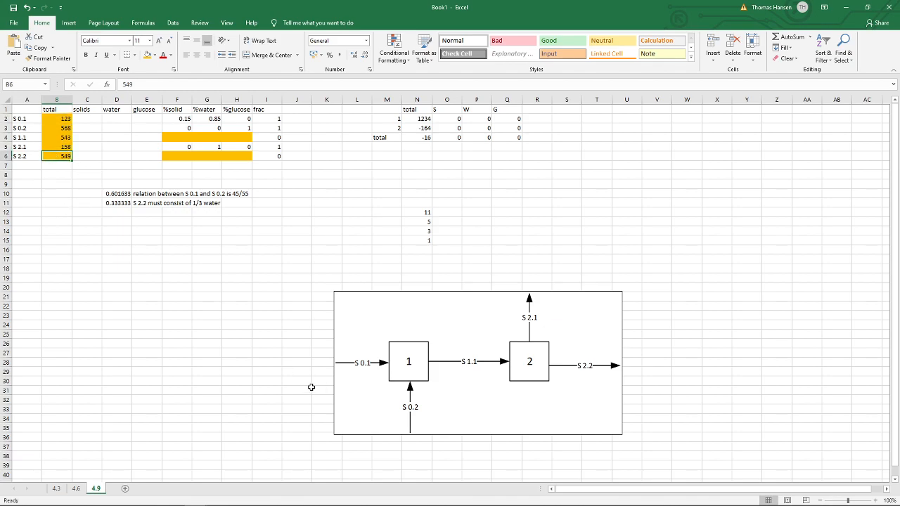
{"action": "type", "text": "1"}
{"action": "key", "text": "Return"}
{"action": "key", "text": "Up"}
Mark the S 2.2 total in B6 as a known value with a light green fill.
{"action": "left_click", "coordinate": [80, 118]}
{"action": "key", "text": "Down"}
{"action": "key", "text": "Down"}
{"action": "key", "text": "Down"}
{"action": "key", "text": "Down"}
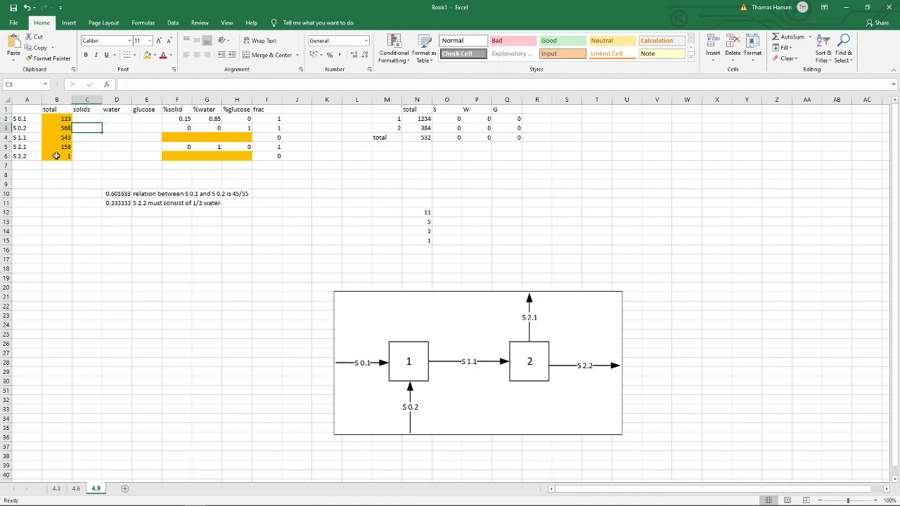
{"action": "key", "text": "Left"}
{"action": "left_click", "coordinate": [69, 22]}
{"action": "left_click", "coordinate": [42, 22]}
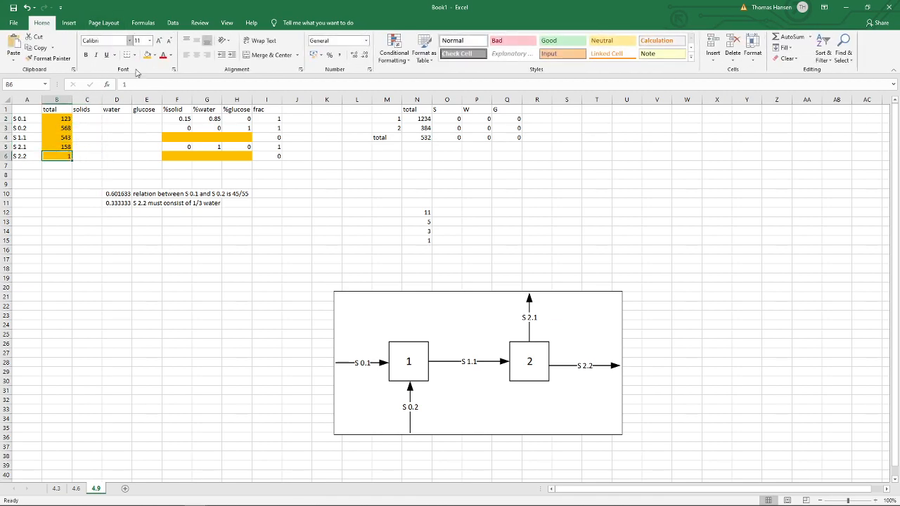
{"action": "left_click", "coordinate": [156, 57]}
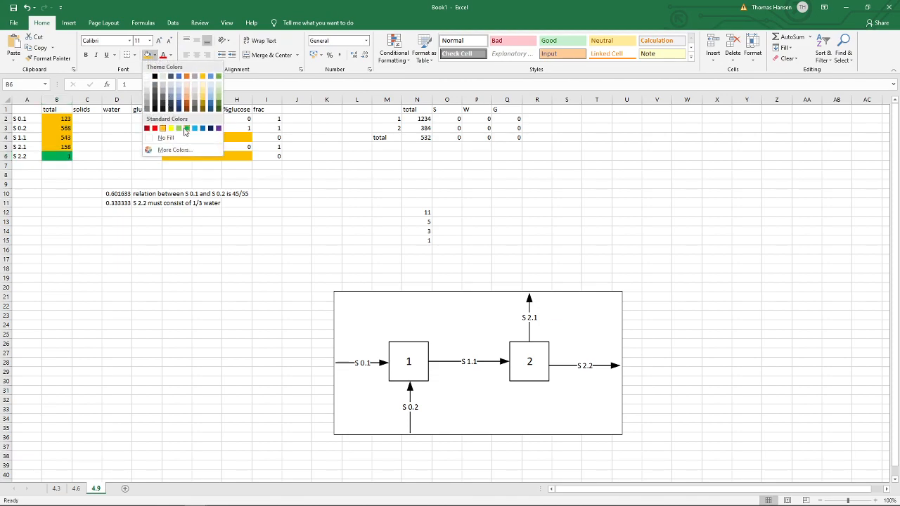
{"action": "left_click", "coordinate": [185, 131]}
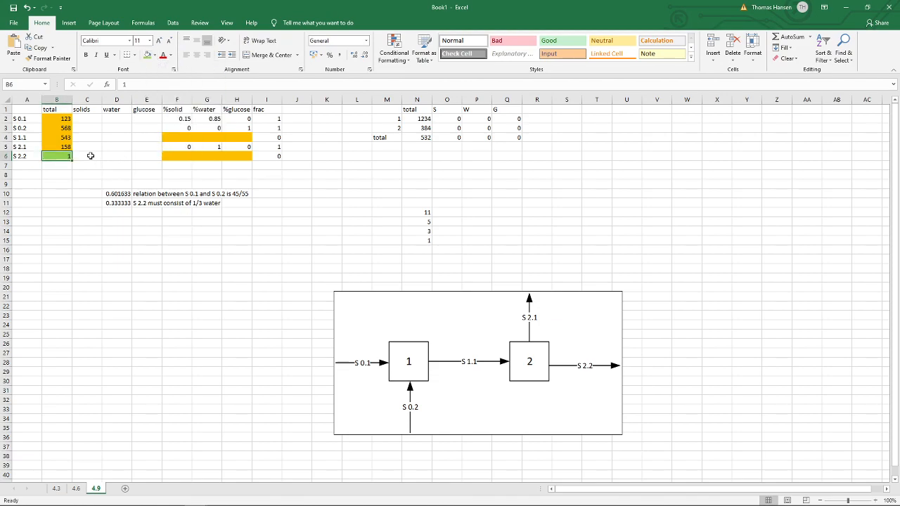
{"action": "left_click", "coordinate": [87, 118]}
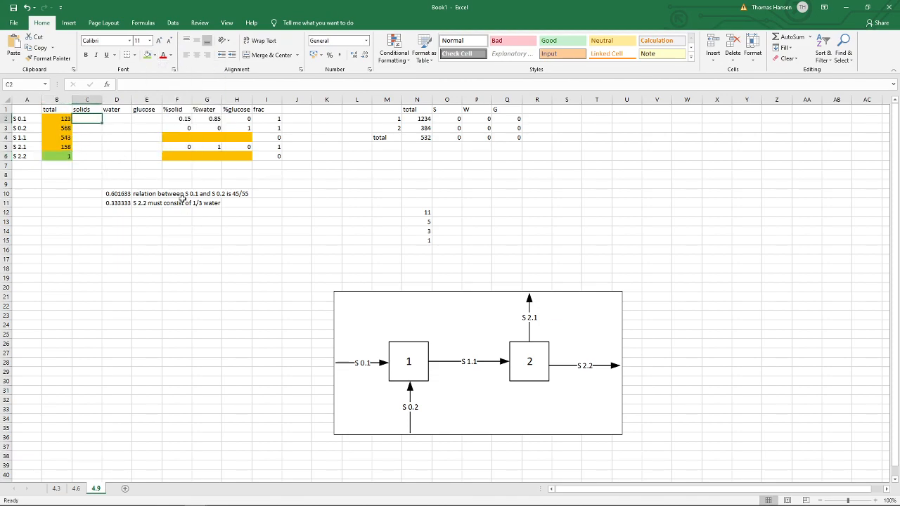
{"action": "type", "text": "="}
{"action": "key", "text": "Left"}
{"action": "type", "text": "*"}
{"action": "key", "text": "Right"}
{"action": "key", "text": "Right"}
{"action": "key", "text": "Right"}
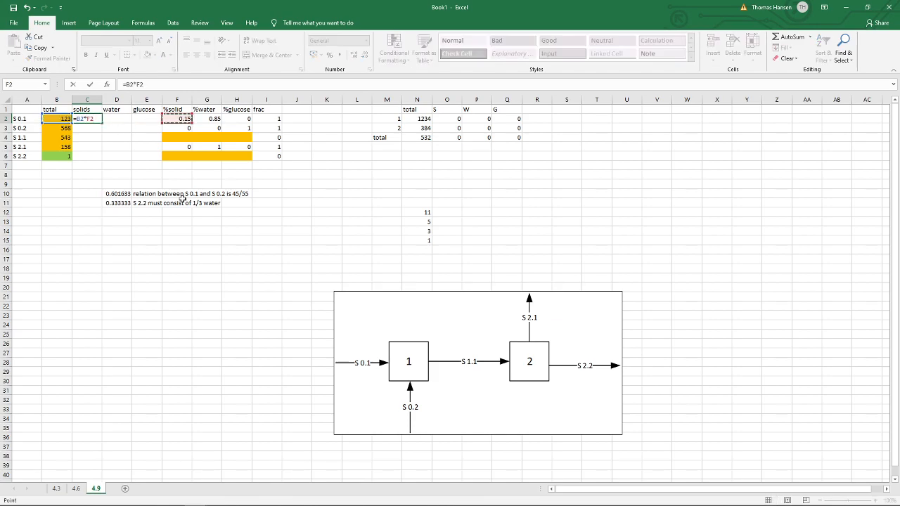
{"action": "key", "text": "ctrl+Return"}
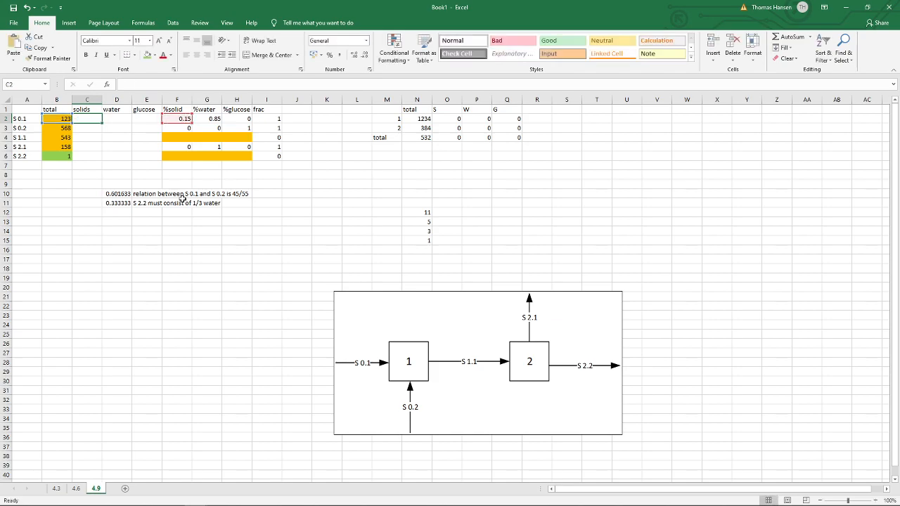
Enter the component flow formula =$B2*F2 in C2 and copy it across the solids, water and glucose columns through E6.
{"action": "type", "text": "="}
{"action": "key", "text": "Left"}
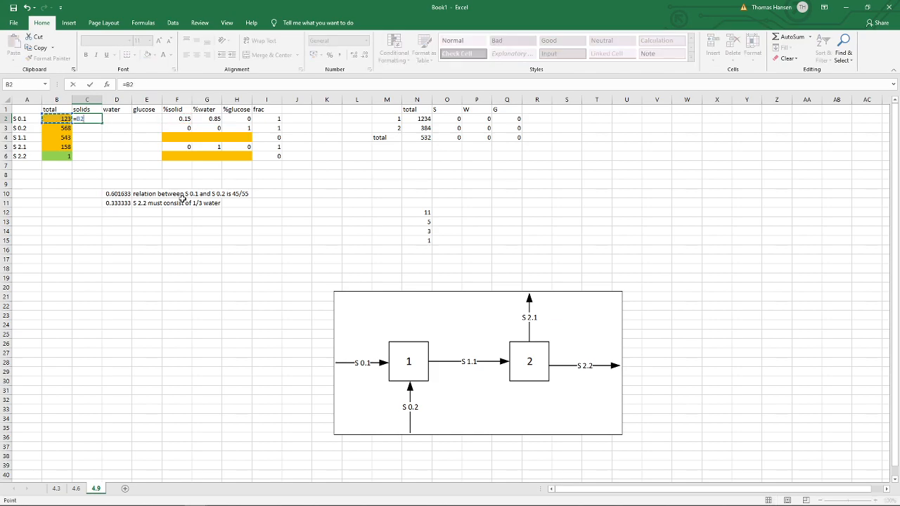
{"action": "key", "text": "F4"}
{"action": "key", "text": "F4"}
{"action": "key", "text": "F4"}
{"action": "type", "text": "*"}
{"action": "key", "text": "Right"}
{"action": "key", "text": "Right"}
{"action": "key", "text": "Right"}
{"action": "key", "text": "ctrl+Return"}
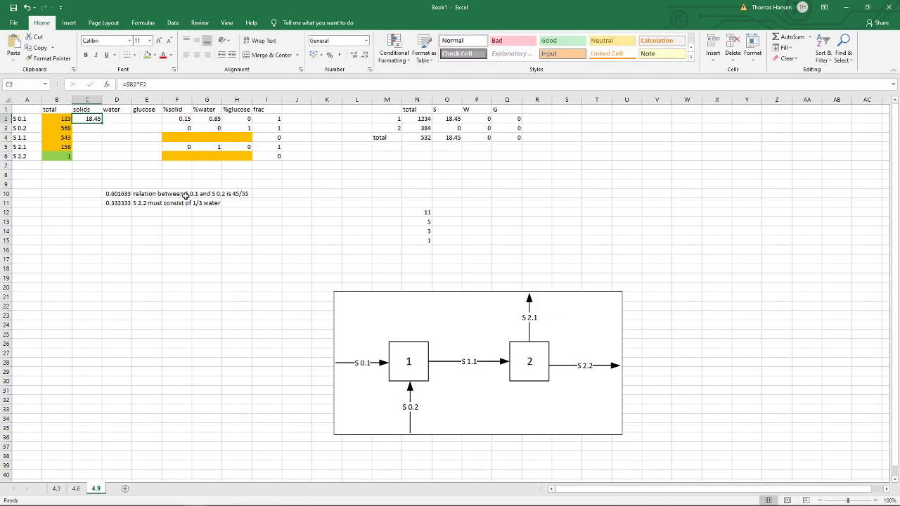
{"action": "left_click_drag", "start_coordinate": [103, 123], "coordinate": [158, 159]}
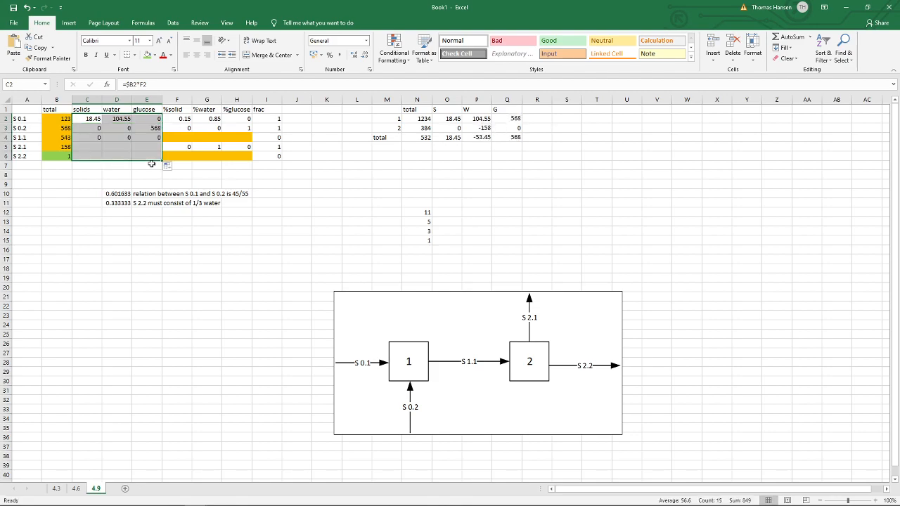
{"action": "left_click", "coordinate": [77, 119]}
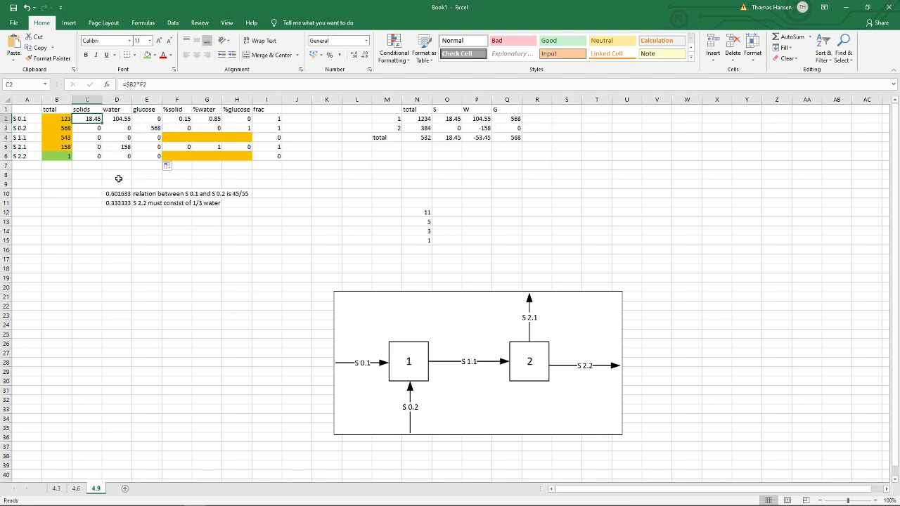
Enter starting guesses of 0.2, 0.1 and 0.3 for the S 1.1 solid, water and glucose fractions.
{"action": "left_click", "coordinate": [180, 126]}
{"action": "left_click", "coordinate": [179, 136]}
{"action": "type", "text": "0.2"}
{"action": "key", "text": "Tab"}
{"action": "type", "text": "0.1"}
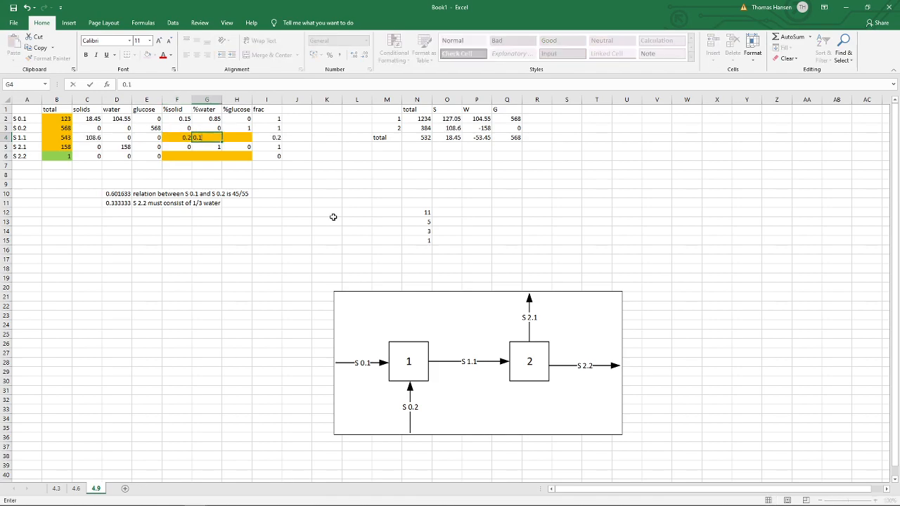
{"action": "key", "text": "Tab"}
{"action": "type", "text": "0.3"}
Enter starting guesses of 0.5, 0.1 and 0.1 for the S 2.2 solid, water and glucose fractions.
{"action": "key", "text": "Down"}
{"action": "key", "text": "Down"}
{"action": "key", "text": "Left"}
{"action": "key", "text": "Left"}
{"action": "type", "text": "0.5"}
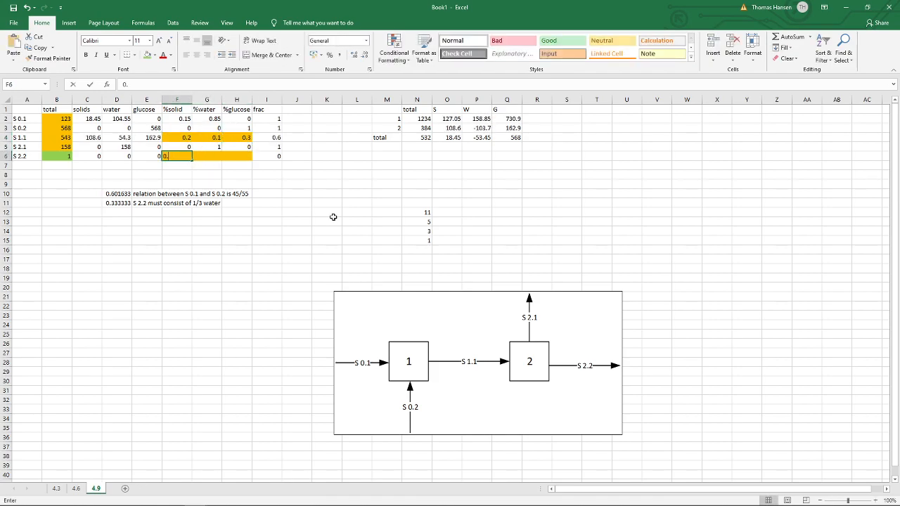
{"action": "key", "text": "Tab"}
{"action": "type", "text": "0.1"}
{"action": "key", "text": "Tab"}
{"action": "type", "text": "0.4"}
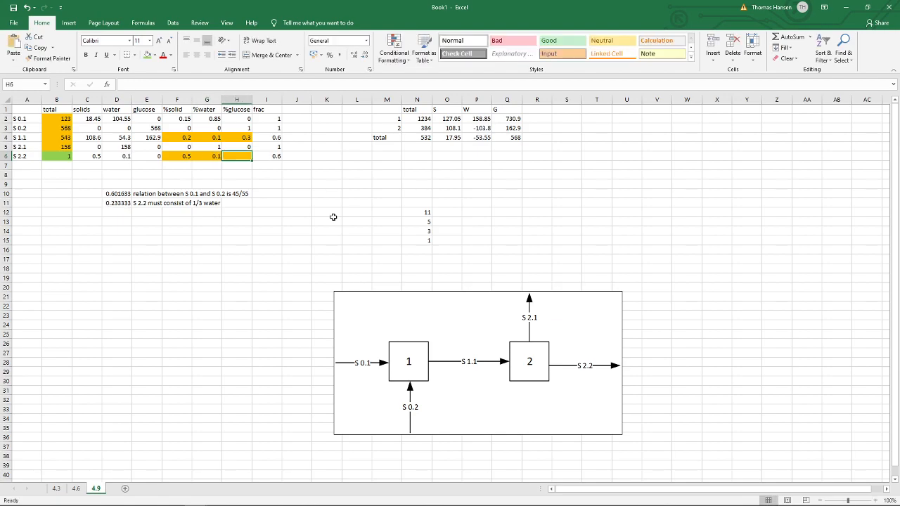
{"action": "key", "text": "Down"}
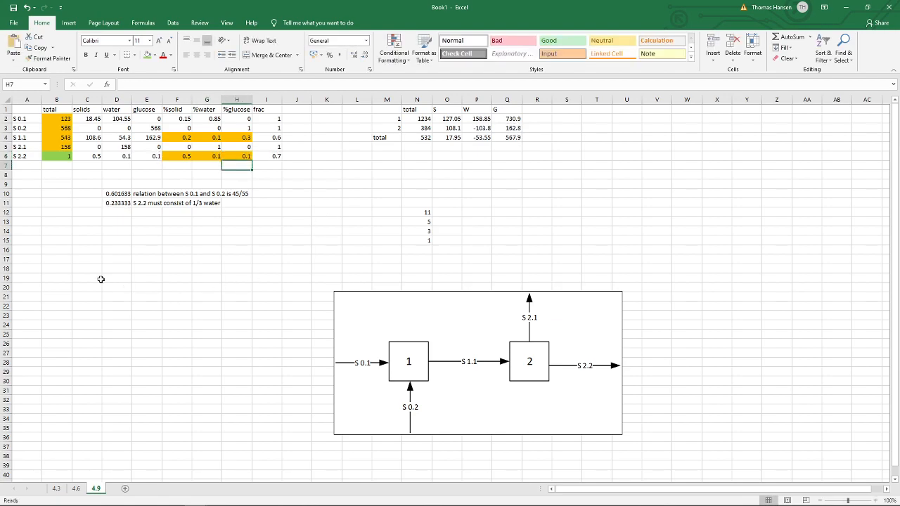
{"action": "left_click", "coordinate": [56, 279]}
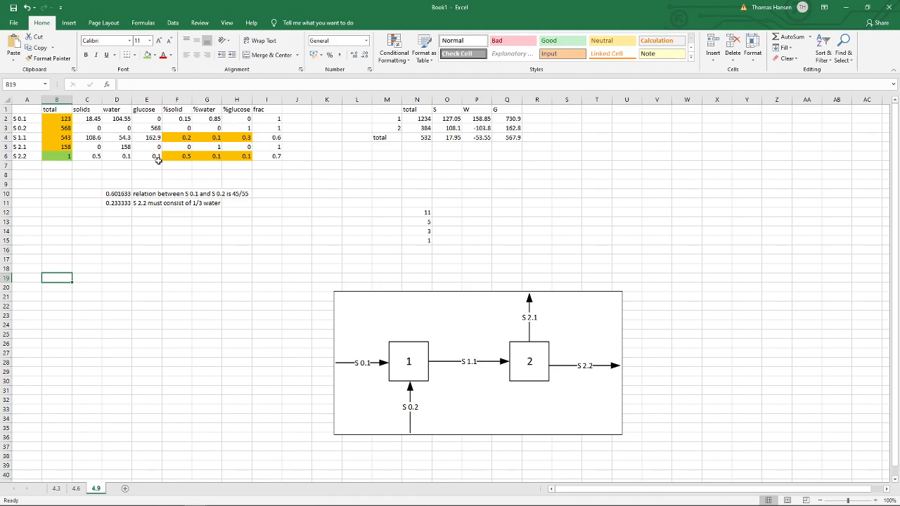
{"action": "left_click", "coordinate": [55, 155]}
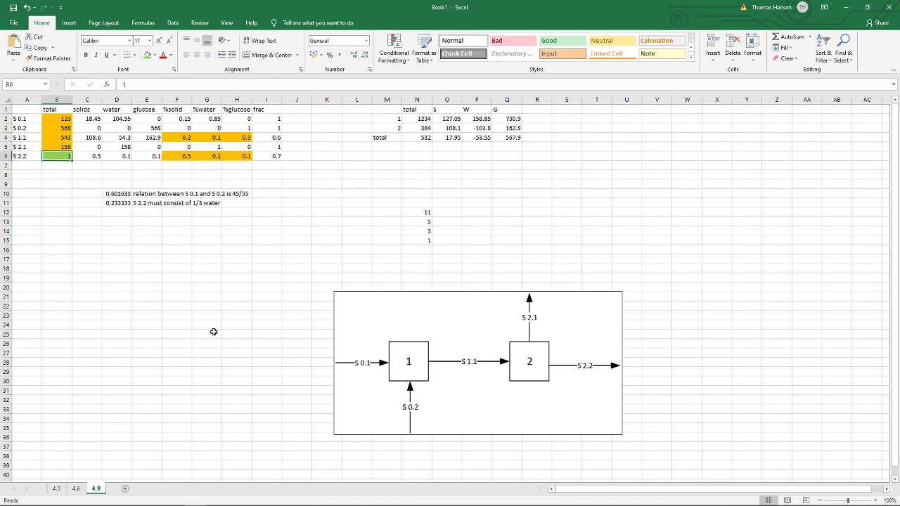
Open Solver with N2 as the objective cell and target a value of 0.
{"action": "left_click", "coordinate": [426, 120]}
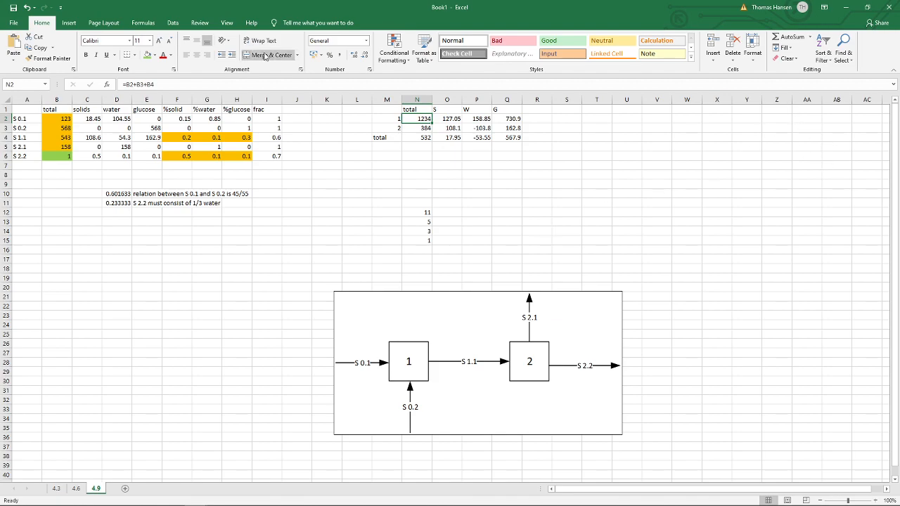
{"action": "left_click", "coordinate": [172, 23]}
{"action": "left_click", "coordinate": [764, 48]}
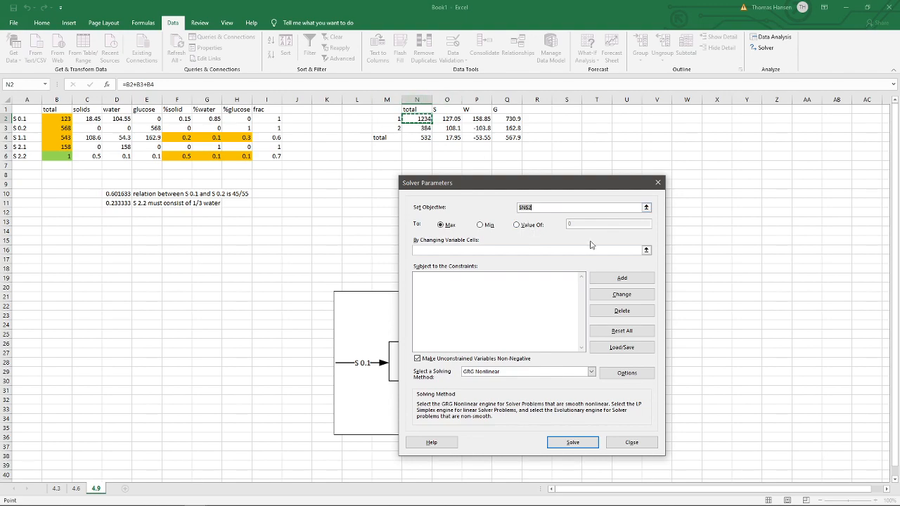
{"action": "left_click", "coordinate": [526, 225]}
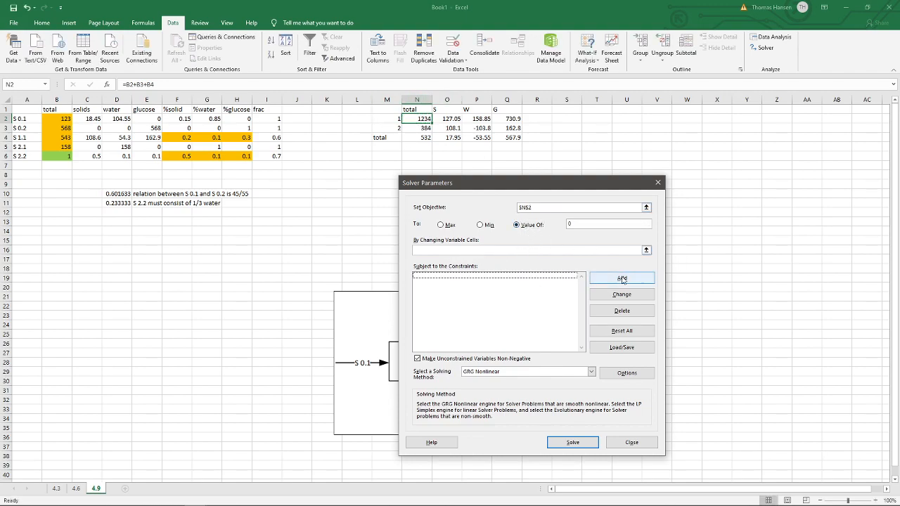
Add a Solver constraint requiring all balances in N2:Q4 to equal 0.
{"action": "left_click", "coordinate": [622, 278]}
{"action": "left_click", "coordinate": [426, 119]}
{"action": "left_click_drag", "start_coordinate": [425, 118], "coordinate": [510, 139]}
{"action": "left_click", "coordinate": [542, 318]}
{"action": "left_click", "coordinate": [527, 338]}
{"action": "left_click", "coordinate": [562, 319]}
{"action": "type", "text": "0"}
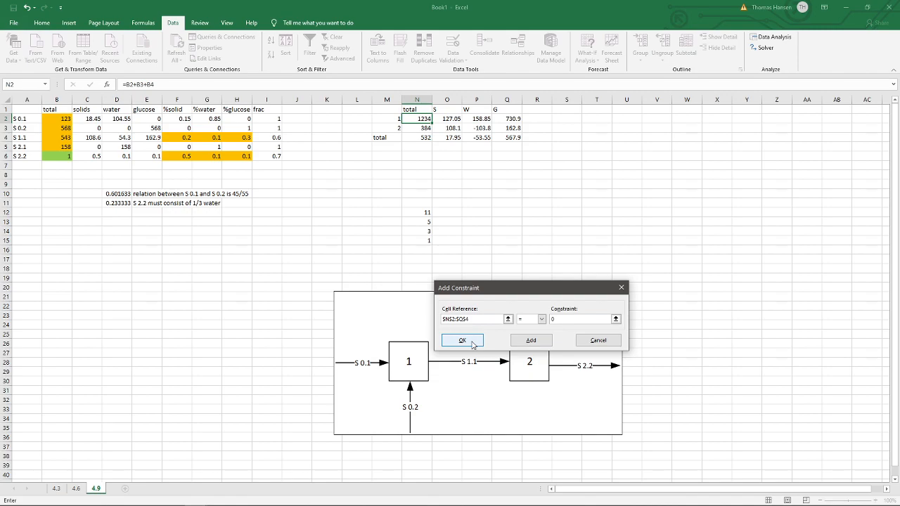
{"action": "left_click", "coordinate": [474, 342]}
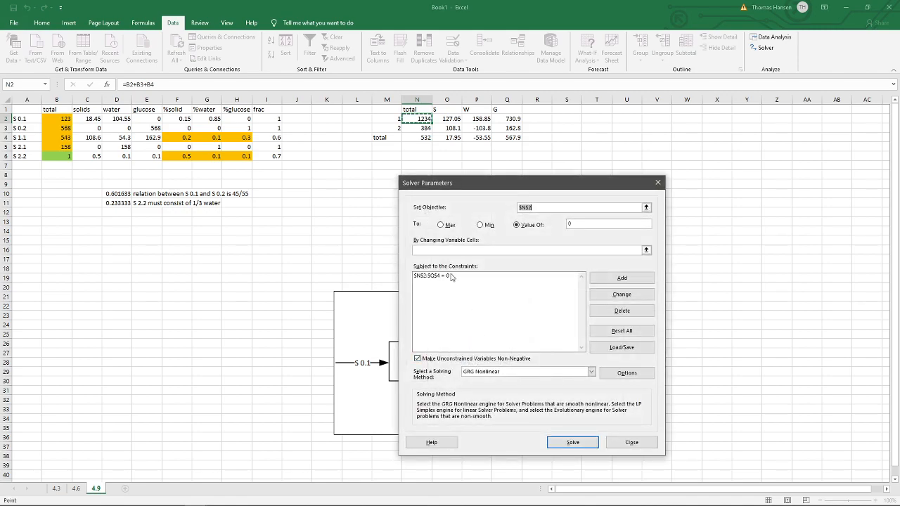
Add a Solver constraint requiring the two extra relations in D10:D11 to equal 0.
{"action": "left_click", "coordinate": [622, 278]}
{"action": "left_click", "coordinate": [120, 194]}
{"action": "left_click_drag", "start_coordinate": [119, 194], "coordinate": [120, 203]}
{"action": "left_click", "coordinate": [541, 319]}
{"action": "left_click", "coordinate": [523, 334]}
{"action": "key", "text": "Tab"}
{"action": "type", "text": "0"}
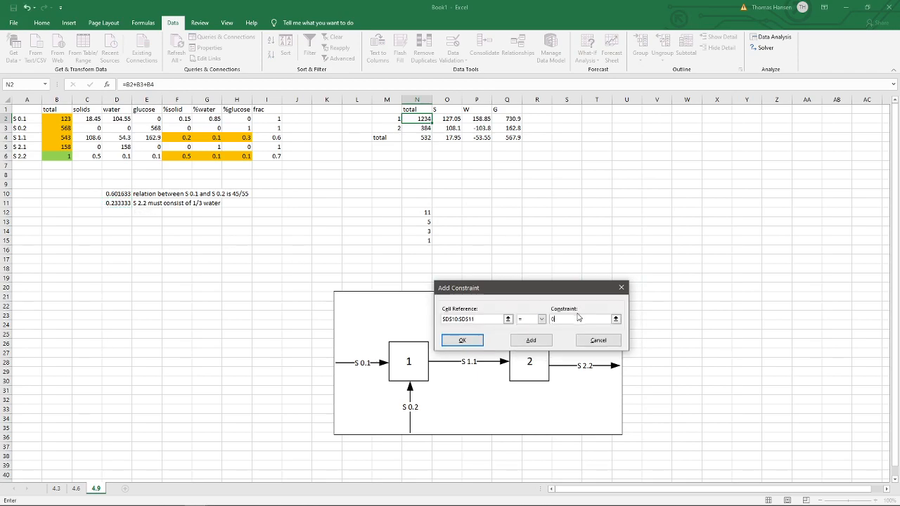
{"action": "left_click", "coordinate": [463, 341]}
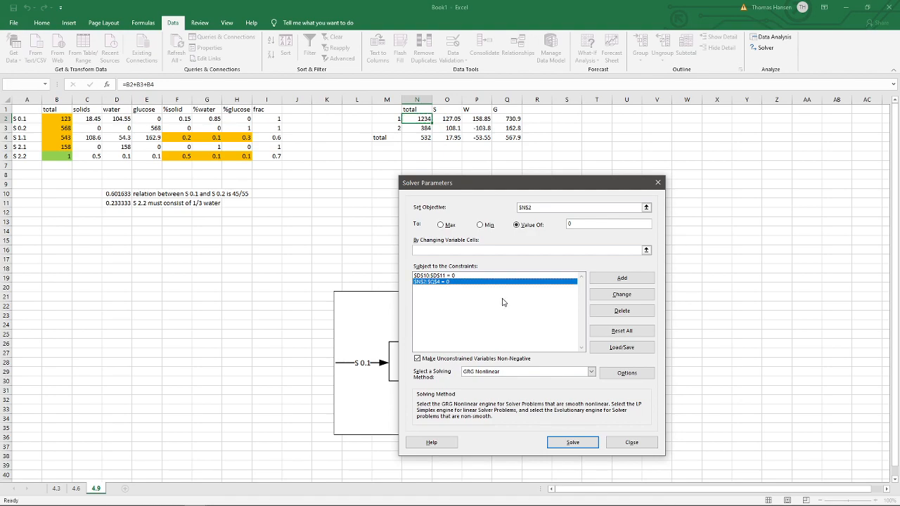
{"action": "left_click", "coordinate": [646, 251]}
{"action": "left_click_drag", "start_coordinate": [63, 118], "coordinate": [61, 146]}
{"action": "left_click_drag", "start_coordinate": [181, 137], "coordinate": [239, 137]}
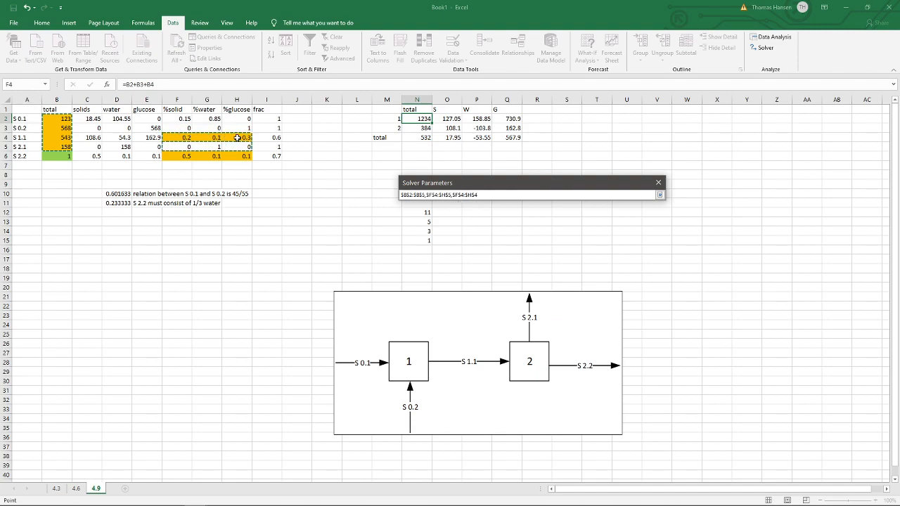
{"action": "left_click", "coordinate": [658, 196]}
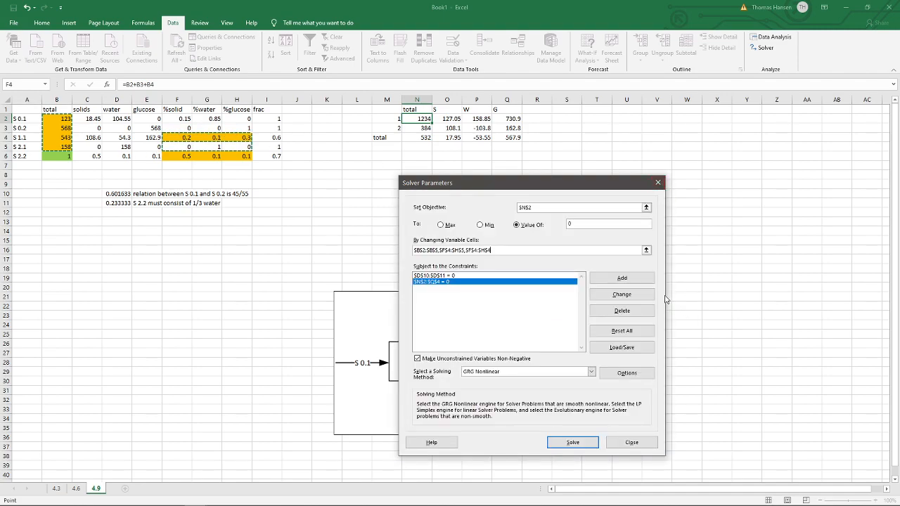
Replace the Solver's variable cells with the unknown totals B2:B5 and the unknown fractions F4:H4 and F6:H6.
{"action": "left_click", "coordinate": [649, 250]}
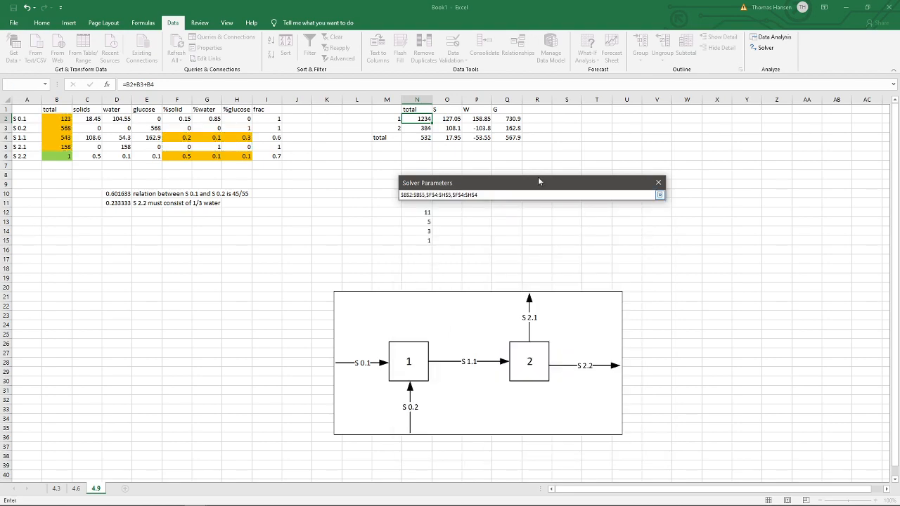
{"action": "key", "text": "BackSpace"}
{"action": "key", "text": "BackSpace"}
{"action": "key", "text": "BackSpace"}
{"action": "key", "text": "BackSpace"}
{"action": "key", "text": "BackSpace"}
{"action": "key", "text": "BackSpace"}
{"action": "key", "text": "BackSpace"}
{"action": "key", "text": "BackSpace"}
{"action": "key", "text": "BackSpace"}
{"action": "key", "text": "BackSpace"}
{"action": "key", "text": "BackSpace"}
{"action": "key", "text": "BackSpace"}
{"action": "key", "text": "BackSpace"}
{"action": "key", "text": "BackSpace"}
{"action": "key", "text": "BackSpace"}
{"action": "key", "text": "BackSpace"}
{"action": "key", "text": "BackSpace"}
{"action": "key", "text": "BackSpace"}
{"action": "key", "text": "BackSpace"}
{"action": "key", "text": "BackSpace"}
{"action": "left_click_drag", "start_coordinate": [68, 119], "coordinate": [61, 148]}
{"action": "left_click_drag", "start_coordinate": [182, 138], "coordinate": [233, 138]}
{"action": "left_click_drag", "start_coordinate": [176, 156], "coordinate": [230, 154]}
{"action": "key", "text": "Return"}
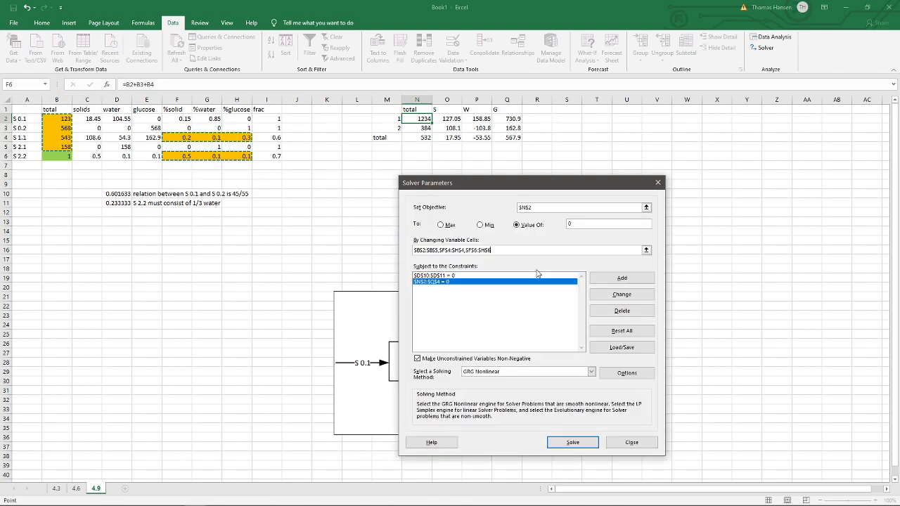
Add a Solver constraint requiring the fraction sums in I2:I6 to equal 1.
{"action": "left_click", "coordinate": [621, 278]}
{"action": "left_click_drag", "start_coordinate": [277, 119], "coordinate": [272, 160]}
{"action": "left_click", "coordinate": [531, 319]}
{"action": "left_click", "coordinate": [524, 328]}
{"action": "left_click", "coordinate": [529, 319]}
{"action": "left_click", "coordinate": [524, 337]}
{"action": "left_click", "coordinate": [557, 319]}
{"action": "type", "text": "1"}
{"action": "left_click", "coordinate": [468, 343]}
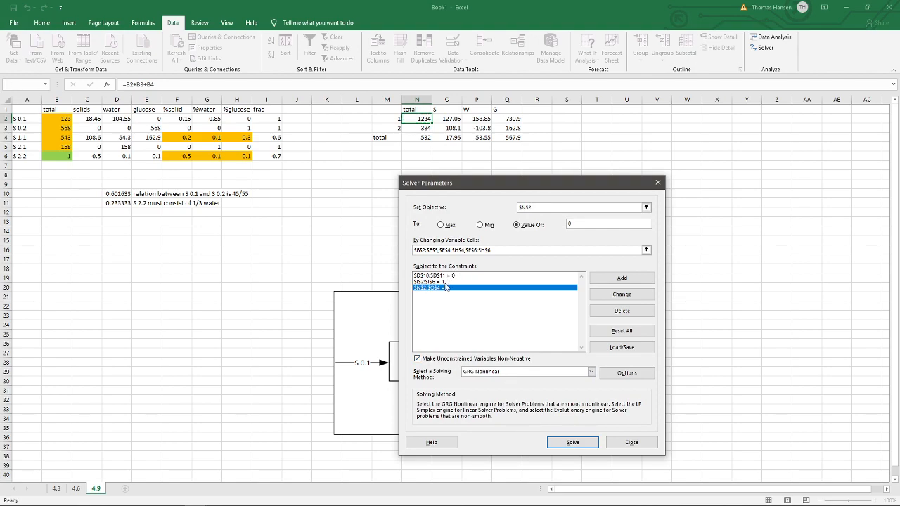
Run Solver, check the computed stream values behind the results dialog, and keep the Solver solution.
{"action": "left_click", "coordinate": [572, 443]}
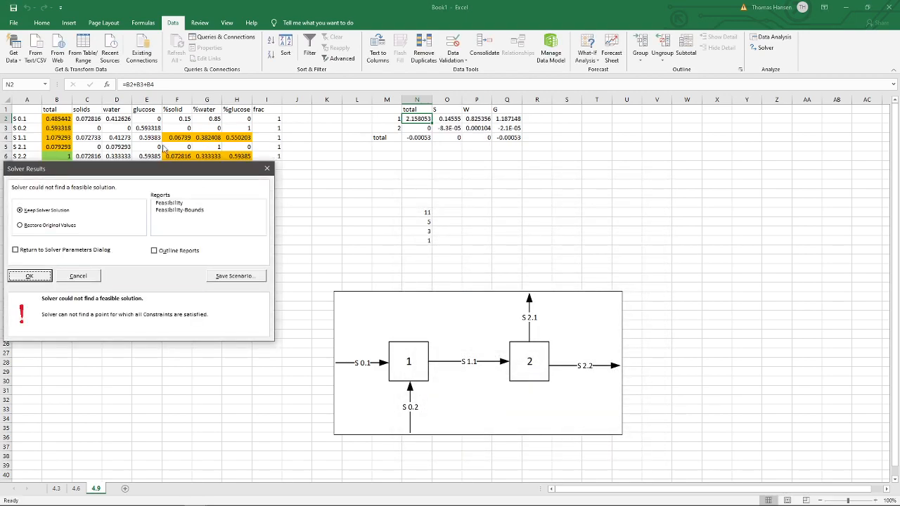
{"action": "left_click_drag", "start_coordinate": [89, 169], "coordinate": [380, 211]}
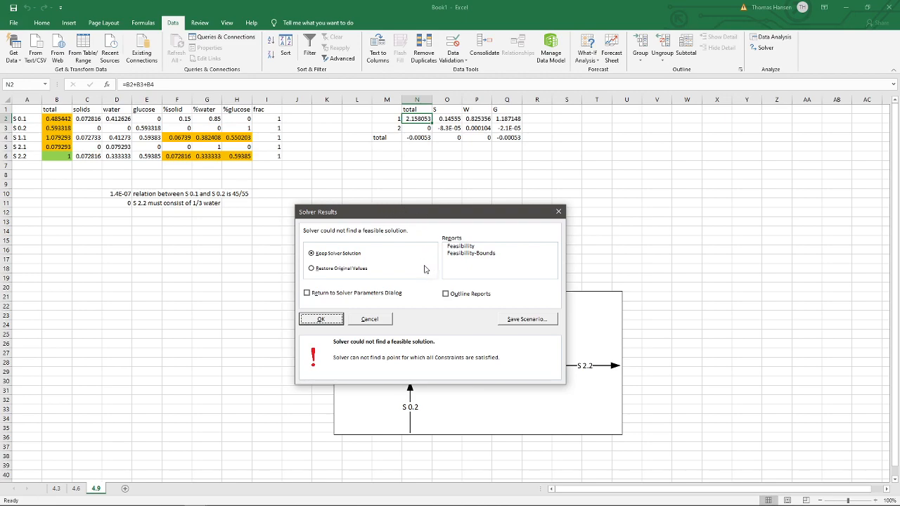
{"action": "left_click", "coordinate": [322, 320]}
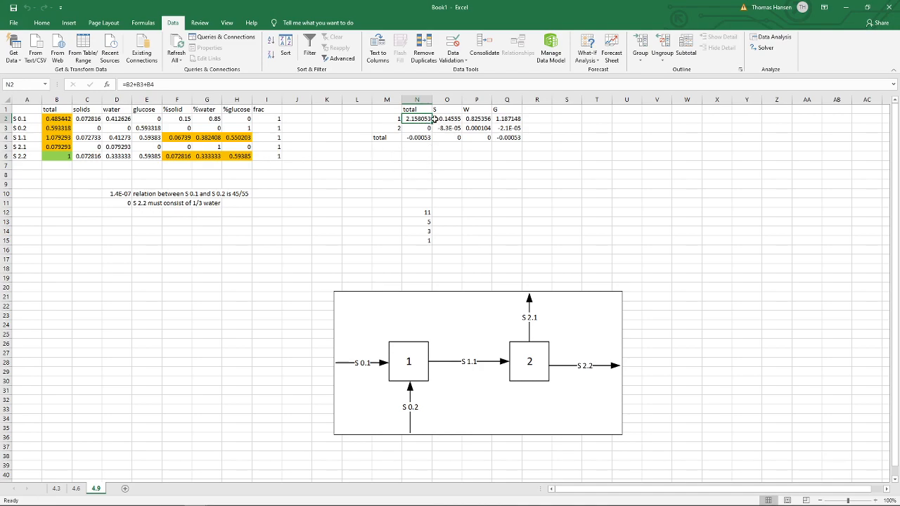
Reset all Solver settings and set the objective to the S 0.1/S 0.2 relation in D10 with a target value of 0.
{"action": "left_click", "coordinate": [764, 47]}
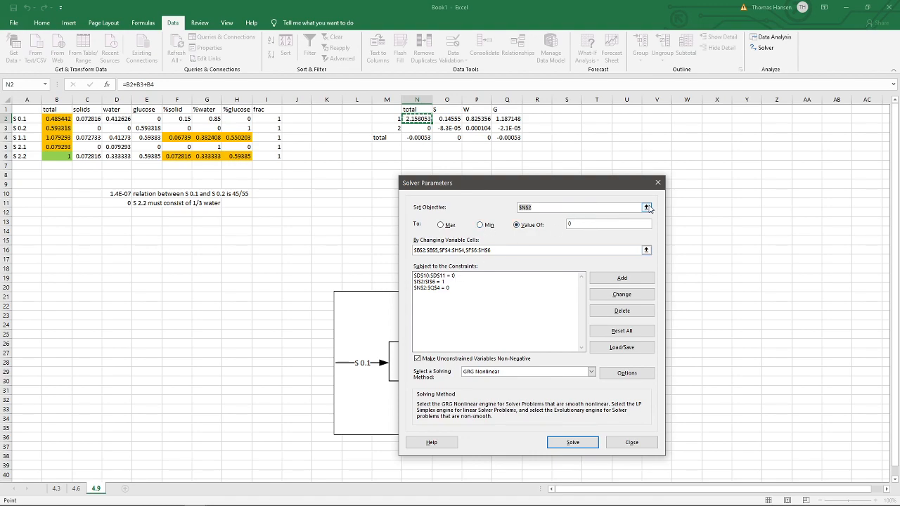
{"action": "left_click", "coordinate": [621, 330]}
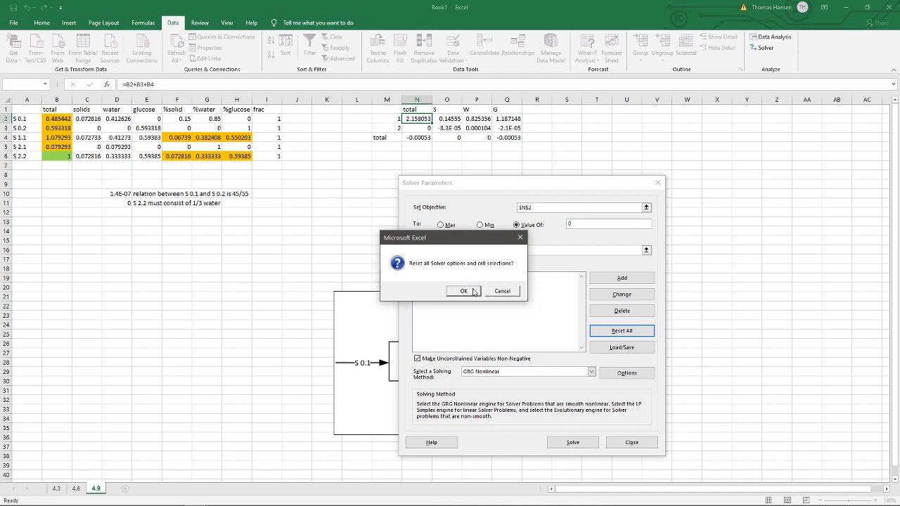
{"action": "left_click", "coordinate": [470, 289]}
{"action": "left_click", "coordinate": [646, 206]}
{"action": "left_click", "coordinate": [123, 194]}
{"action": "key", "text": "Return"}
{"action": "left_click", "coordinate": [519, 224]}
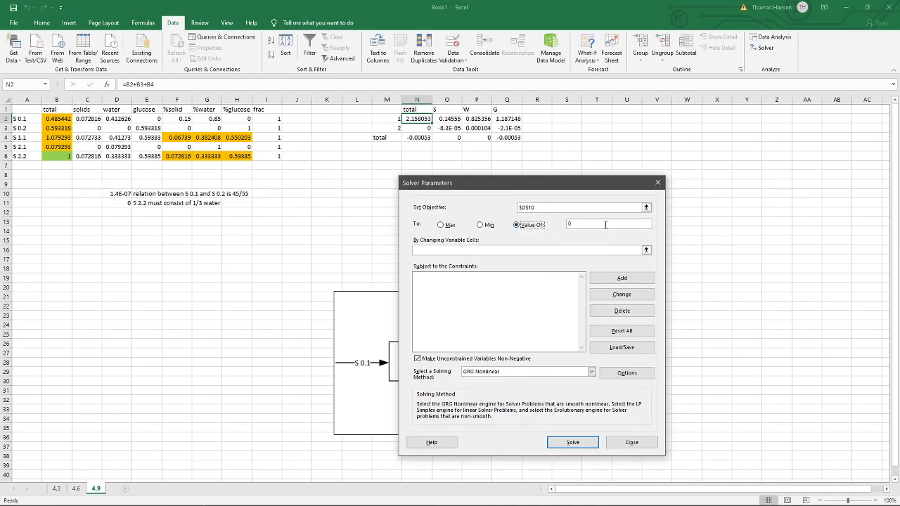
Add a Solver constraint requiring the S 2.2 water relation in D11 to equal 0.
{"action": "left_click", "coordinate": [596, 278]}
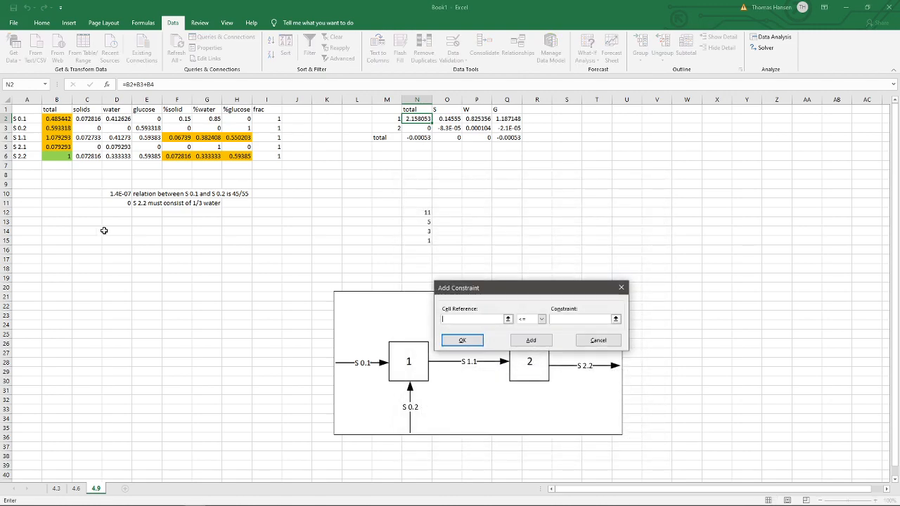
{"action": "left_click", "coordinate": [128, 206]}
{"action": "left_click", "coordinate": [541, 320]}
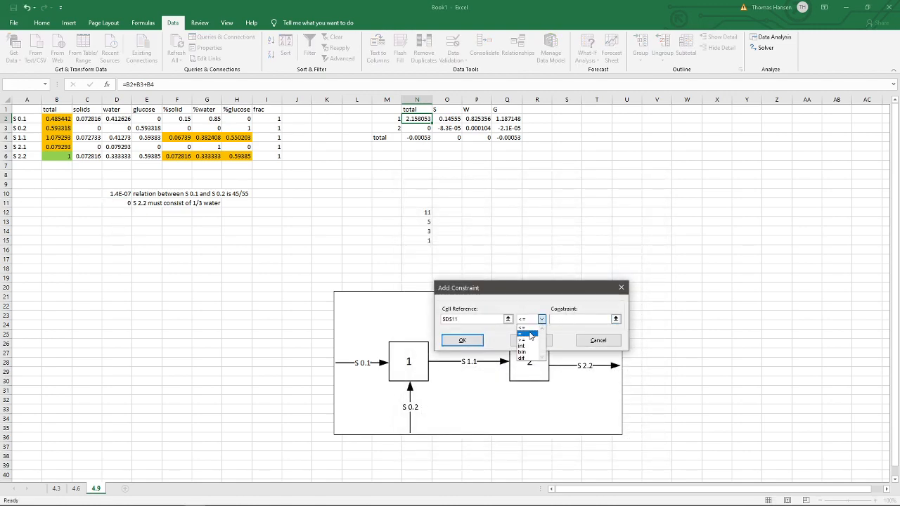
{"action": "left_click", "coordinate": [526, 337]}
{"action": "left_click", "coordinate": [564, 320]}
{"action": "type", "text": "0"}
{"action": "left_click", "coordinate": [464, 341]}
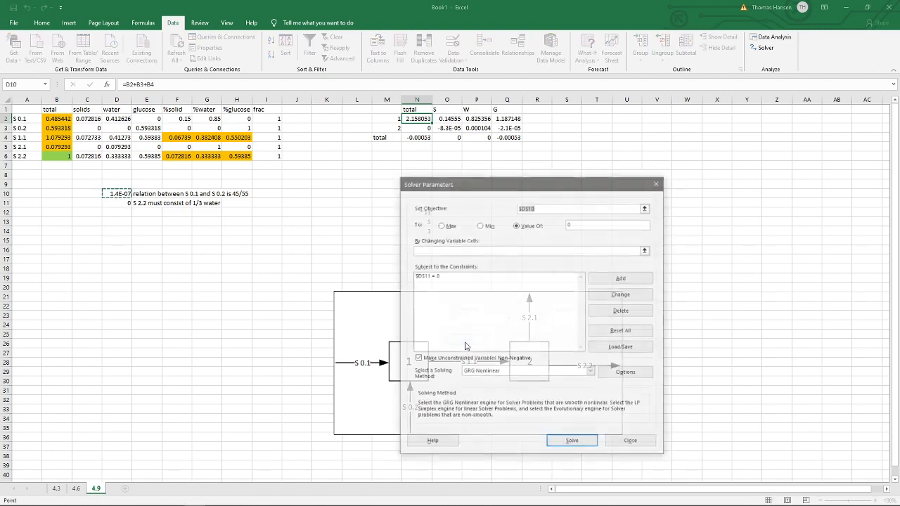
Add a Solver constraint requiring the unit balances in N2:P3 to equal 0.
{"action": "left_click", "coordinate": [619, 279]}
{"action": "left_click_drag", "start_coordinate": [417, 119], "coordinate": [476, 134]}
{"action": "left_click", "coordinate": [541, 320]}
{"action": "left_click", "coordinate": [526, 336]}
{"action": "left_click", "coordinate": [571, 322]}
{"action": "type", "text": "0"}
{"action": "left_click", "coordinate": [462, 341]}
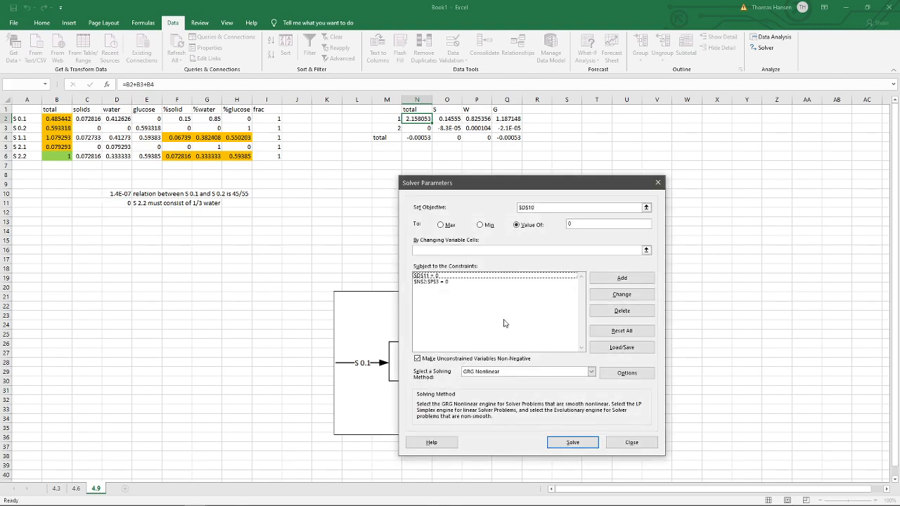
Set the Solver's variable cells to B2:B5, F4:H4 and F6:H6, then run Solver and keep its solution.
{"action": "left_click", "coordinate": [646, 250]}
{"action": "left_click_drag", "start_coordinate": [60, 117], "coordinate": [57, 148]}
{"action": "left_click_drag", "start_coordinate": [181, 137], "coordinate": [229, 140]}
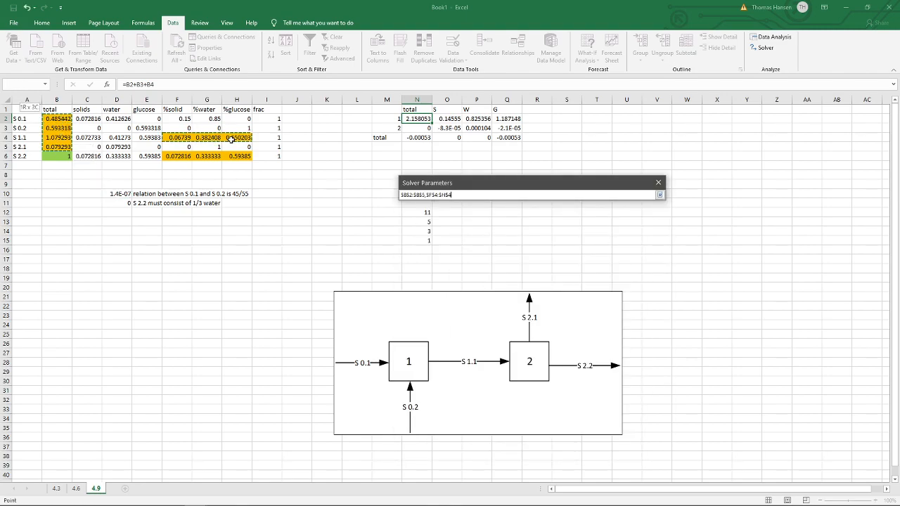
{"action": "left_click_drag", "start_coordinate": [178, 159], "coordinate": [231, 159]}
{"action": "key", "text": "Return"}
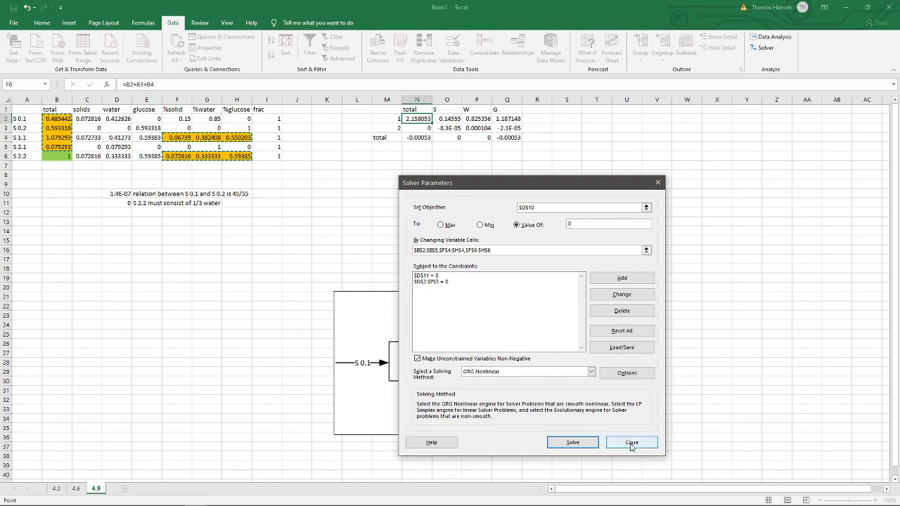
{"action": "left_click", "coordinate": [573, 442]}
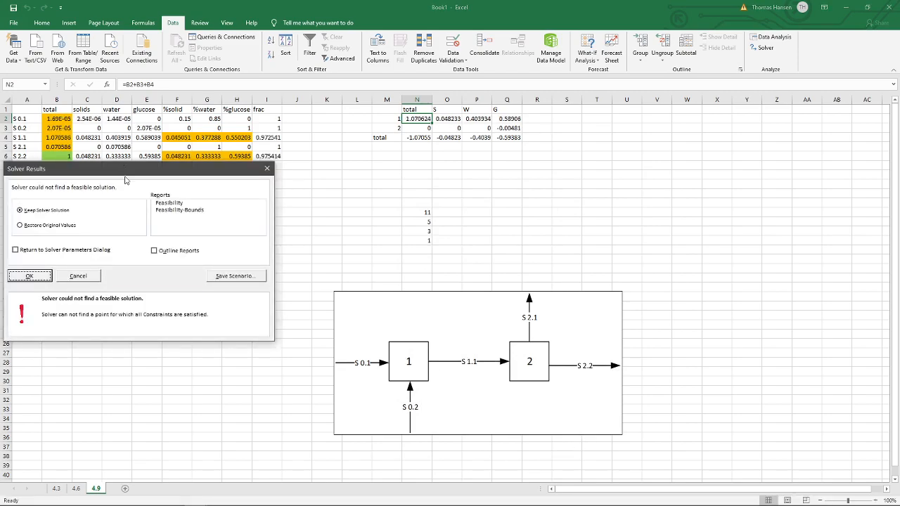
{"action": "left_click", "coordinate": [44, 276]}
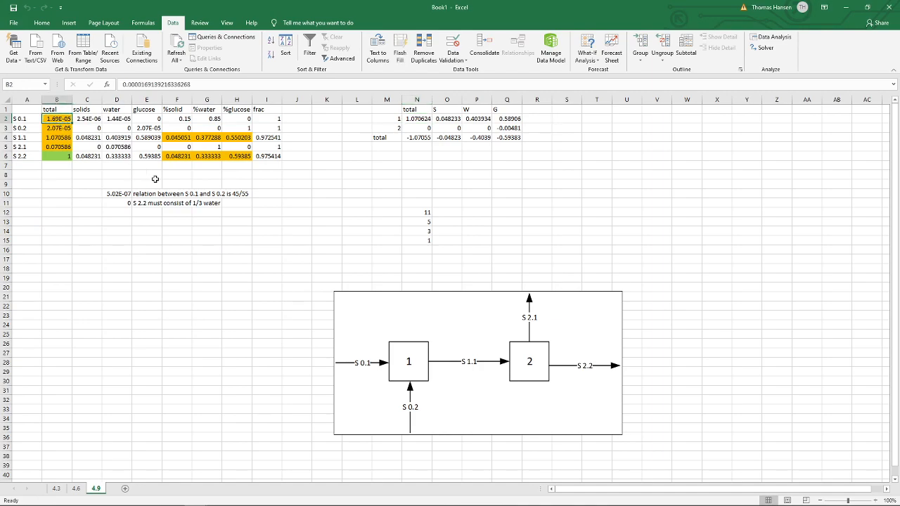
Examine the solved stream totals, the S 1.1 and S 2.2 fractions, and the S 2.2 fraction sum.
{"action": "key", "text": "Down"}
{"action": "key", "text": "Down"}
{"action": "key", "text": "Down"}
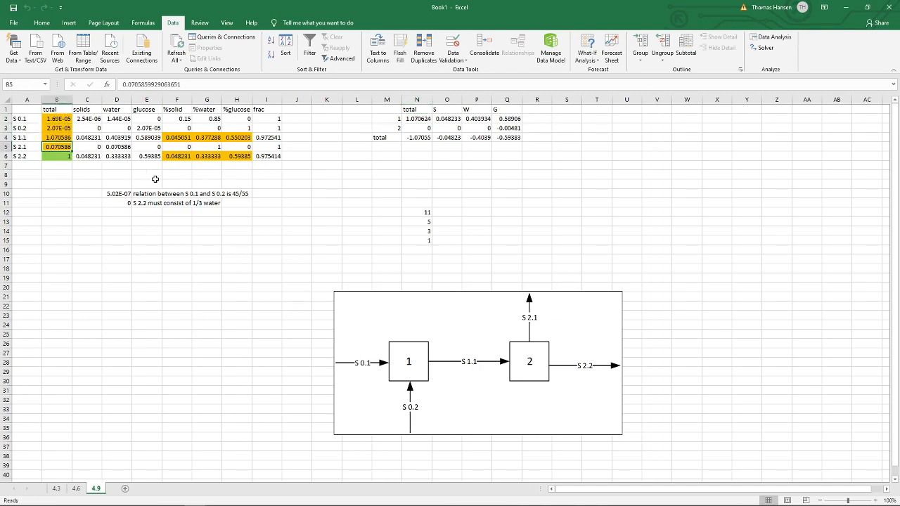
{"action": "left_click", "coordinate": [172, 138]}
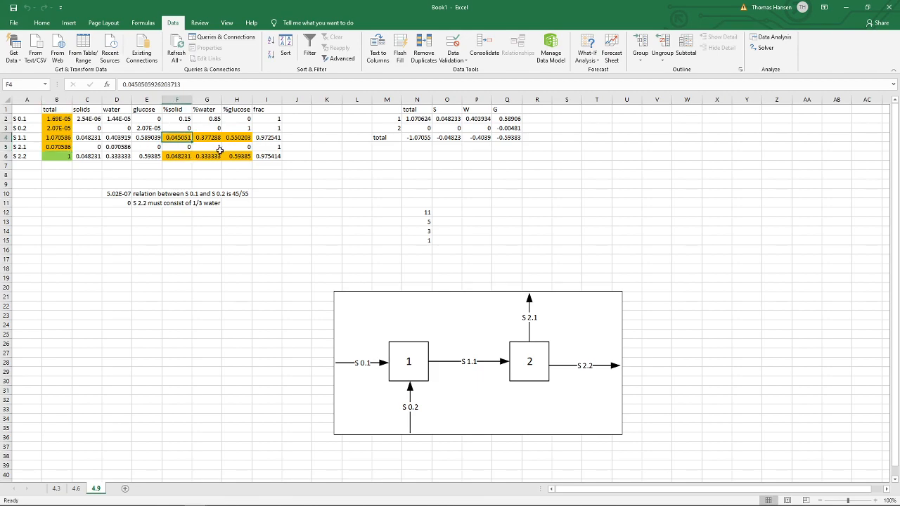
{"action": "left_click", "coordinate": [206, 137]}
{"action": "left_click", "coordinate": [234, 137]}
{"action": "left_click", "coordinate": [176, 156]}
{"action": "left_click", "coordinate": [206, 156]}
{"action": "left_click", "coordinate": [237, 156]}
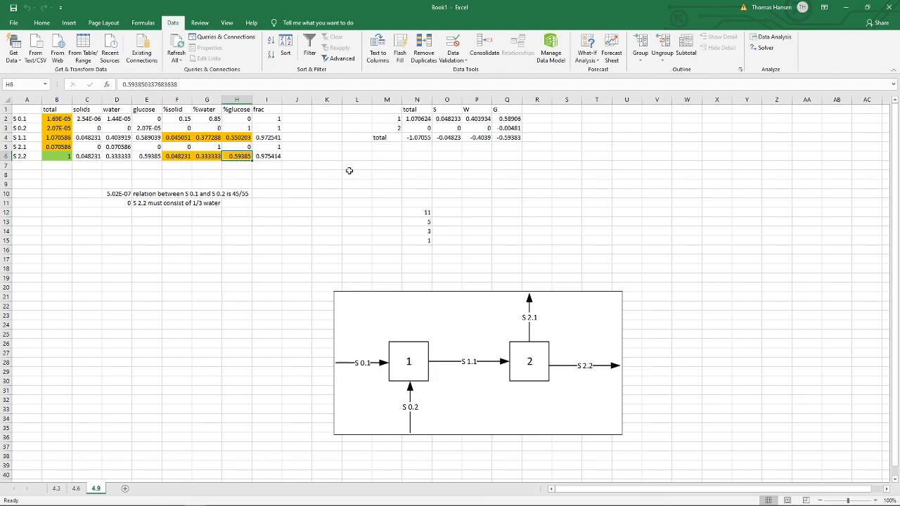
{"action": "left_click", "coordinate": [267, 157]}
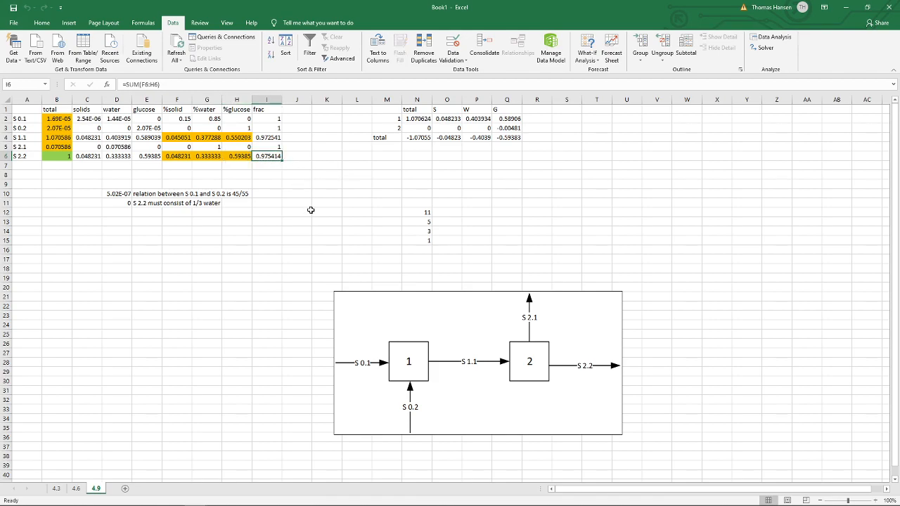
{"action": "left_click", "coordinate": [246, 156]}
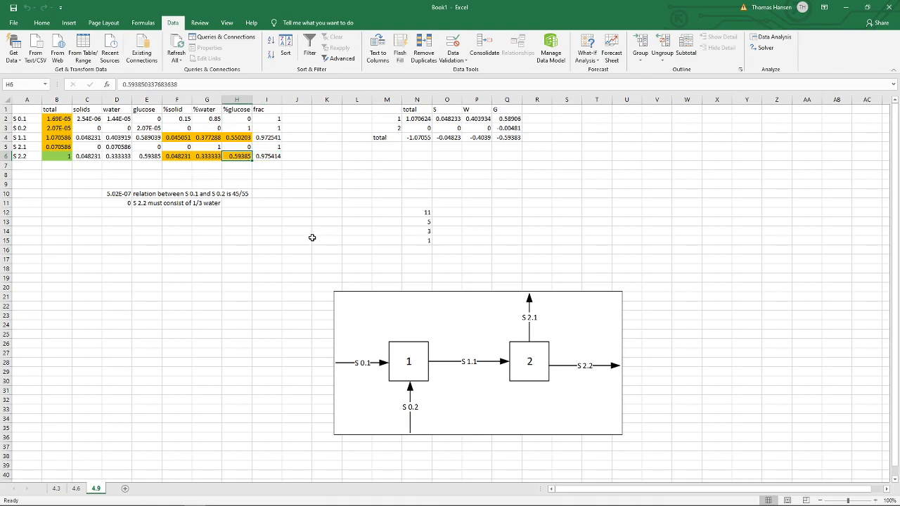
{"action": "key", "text": "Up"}
{"action": "key", "text": "Up"}
{"action": "key", "text": "Down"}
{"action": "key", "text": "Down"}
{"action": "key", "text": "Up"}
{"action": "key", "text": "Up"}
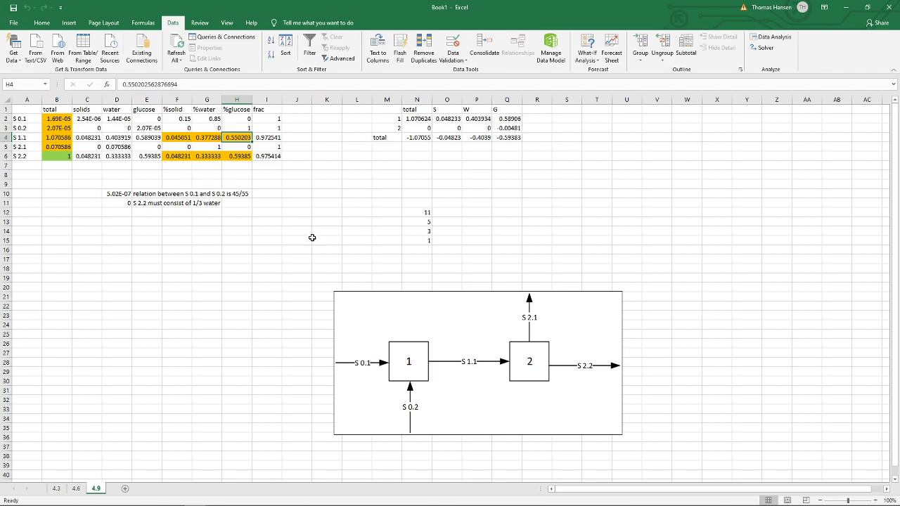
{"action": "type", "text": "="}
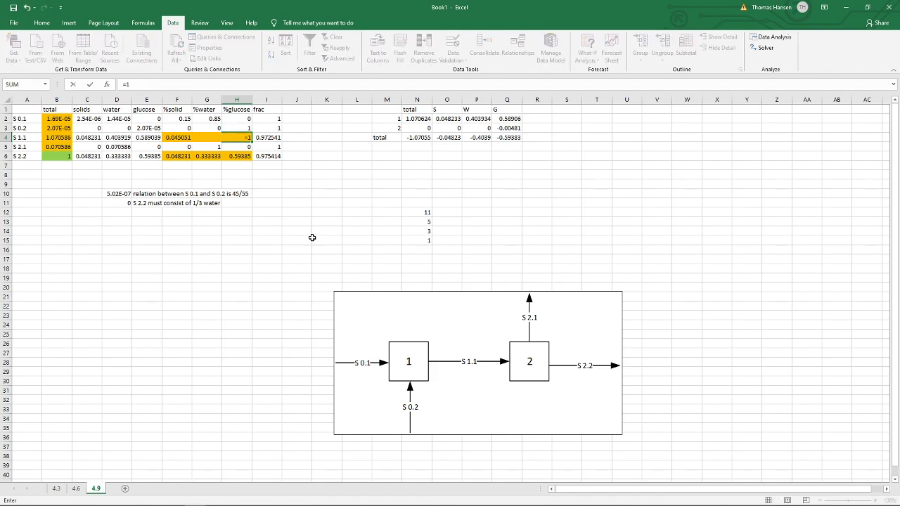
{"action": "type", "text": "1-"}
{"action": "left_click", "coordinate": [180, 137]}
{"action": "type", "text": "-"}
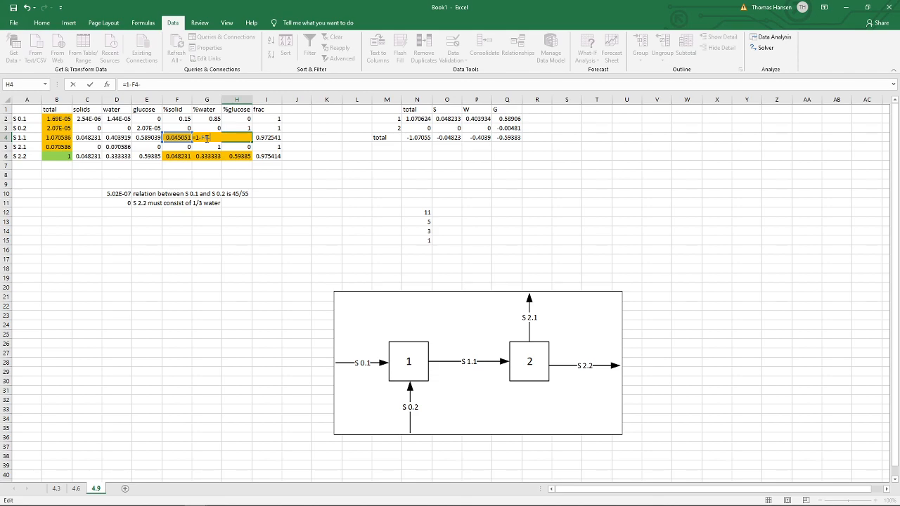
{"action": "key", "text": "Escape"}
Calculate the S 1.1 glucose fraction in H4 with the formula =1-SUM(F4:G4).
{"action": "left_click", "coordinate": [174, 138]}
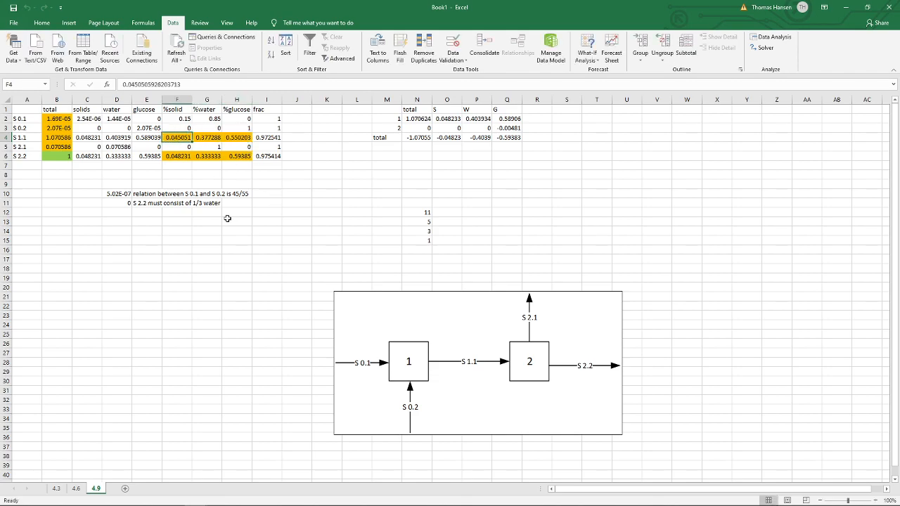
{"action": "key", "text": "Right"}
{"action": "key", "text": "Right"}
{"action": "type", "text": "="}
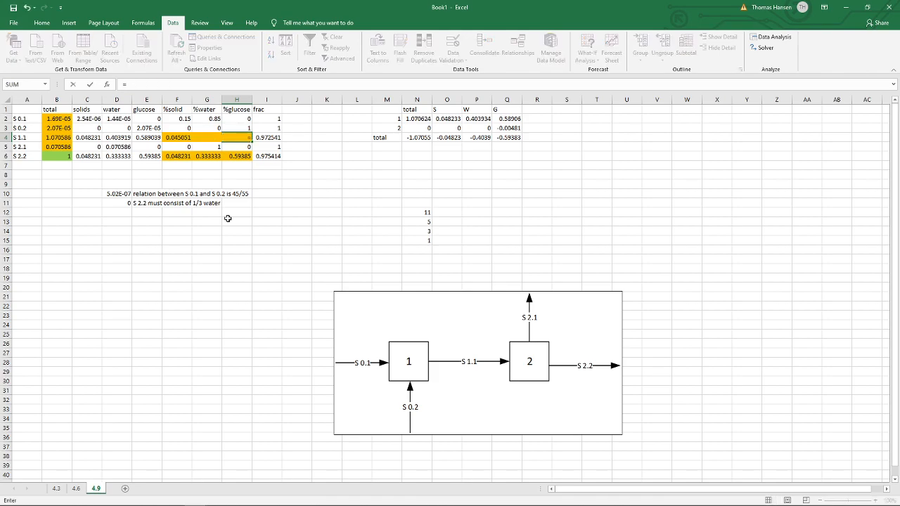
{"action": "type", "text": "1-sum("}
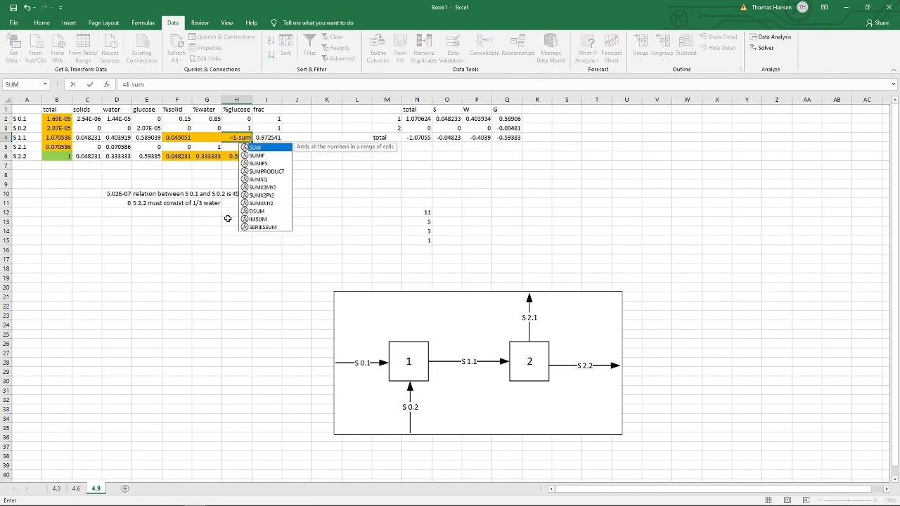
{"action": "left_click_drag", "start_coordinate": [176, 139], "coordinate": [204, 139]}
{"action": "type", "text": ")"}
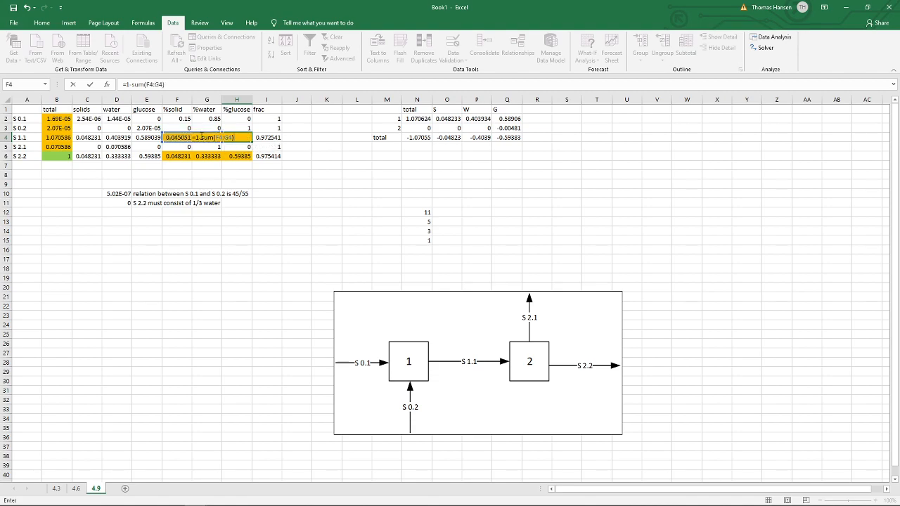
{"action": "key", "text": "ctrl+Return"}
Copy the glucose fraction formula from H4 to H6 for S 2.2 and check the references in H4.
{"action": "key", "text": "ctrl+c"}
{"action": "left_click", "coordinate": [234, 157]}
{"action": "key", "text": "ctrl+v"}
{"action": "left_click", "coordinate": [235, 138]}
{"action": "left_click", "coordinate": [183, 83]}
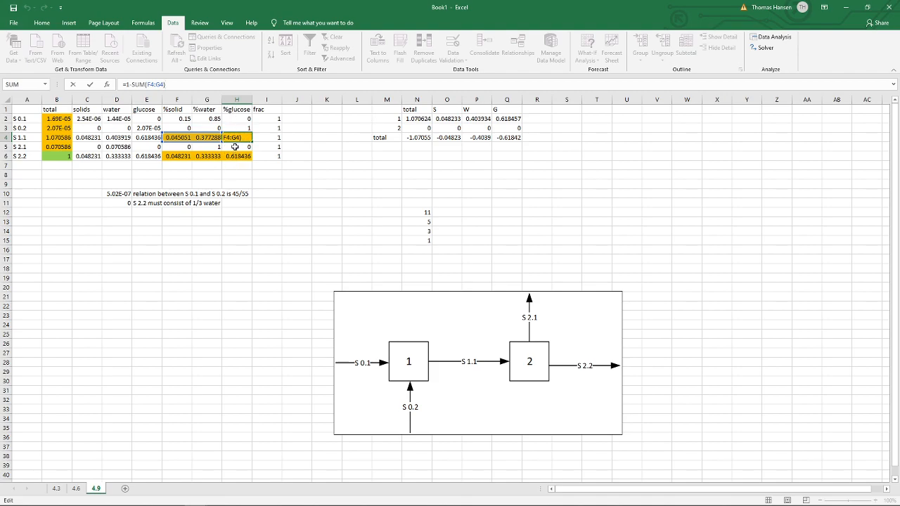
{"action": "key", "text": "ctrl+Return"}
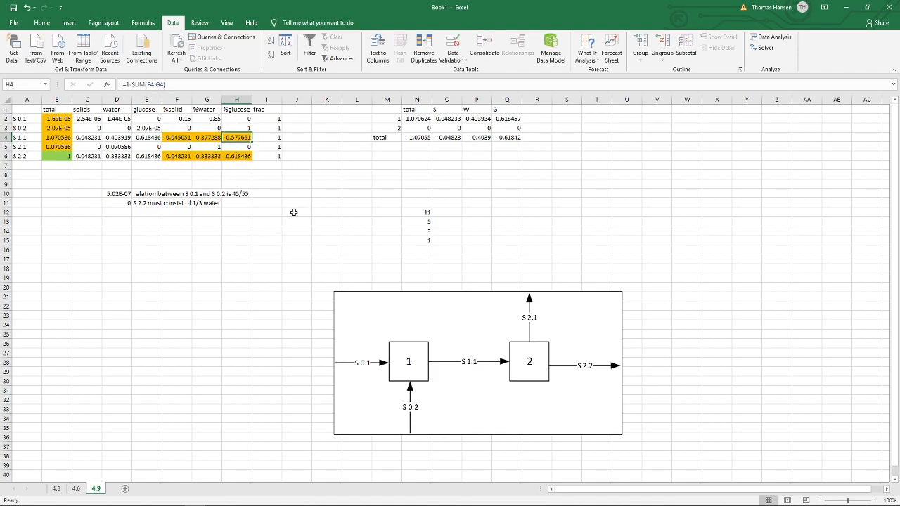
Enter new starting guesses 5, 1, 2 and 3 for the unknown stream totals in B2:B5.
{"action": "left_click", "coordinate": [420, 119]}
{"action": "left_click", "coordinate": [63, 119]}
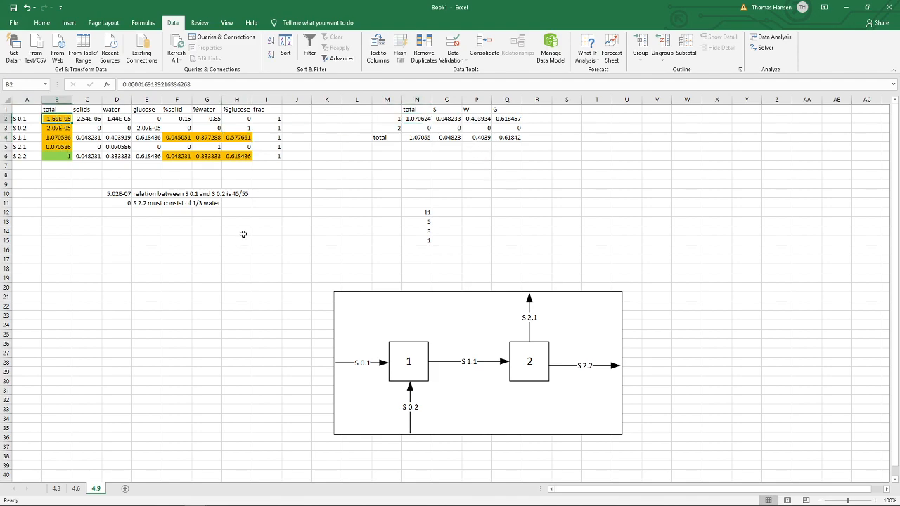
{"action": "type", "text": "0."}
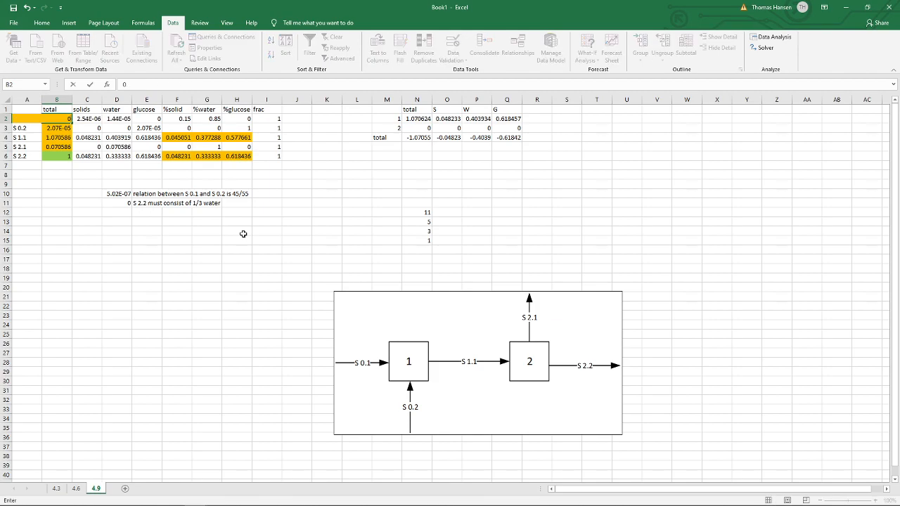
{"action": "key", "text": "Return"}
{"action": "type", "text": "1"}
{"action": "key", "text": "Return"}
{"action": "type", "text": "2"}
{"action": "key", "text": "Return"}
{"action": "type", "text": "3"}
Enter starting fractions of 0.1 solids and 0.2 water for S 1.1, and 0.2 solids and 0.1 water for S 2.2.
{"action": "key", "text": "Right"}
{"action": "key", "text": "Right"}
{"action": "key", "text": "Right"}
{"action": "key", "text": "Right"}
{"action": "key", "text": "Up"}
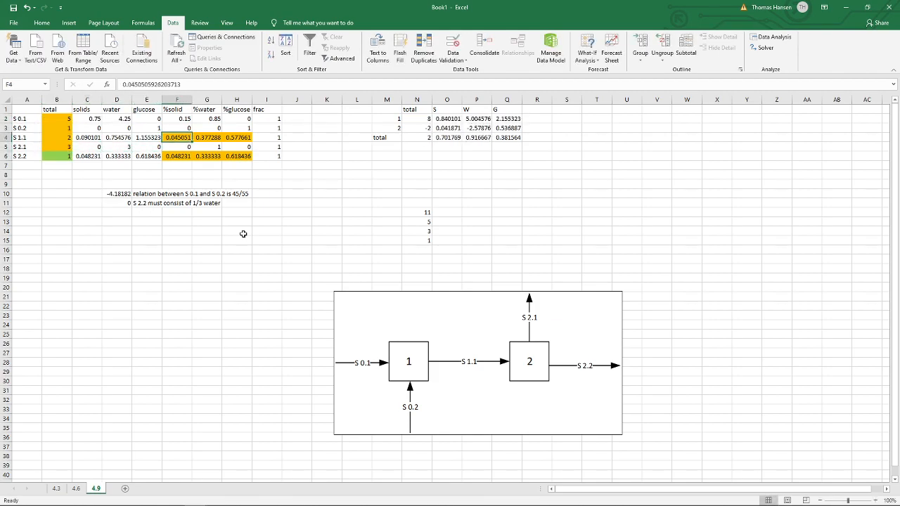
{"action": "type", "text": "0.1"}
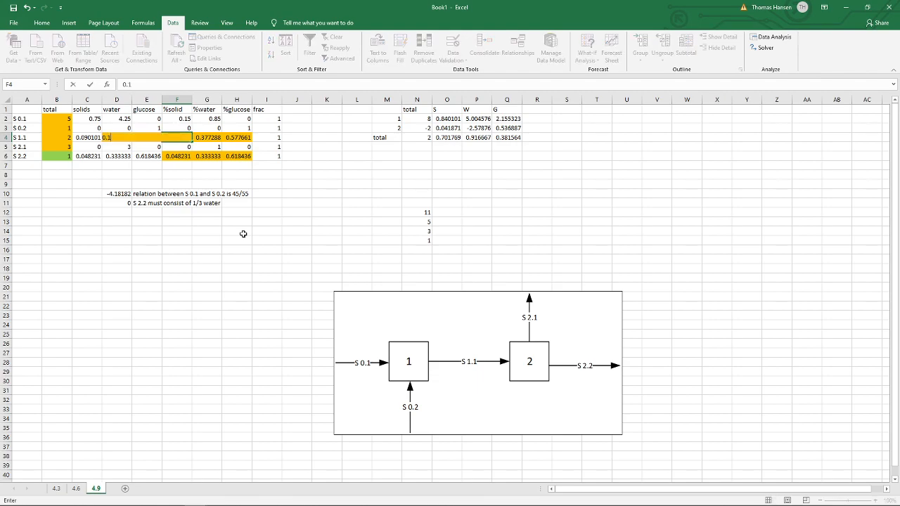
{"action": "key", "text": "Return"}
{"action": "key", "text": "Return"}
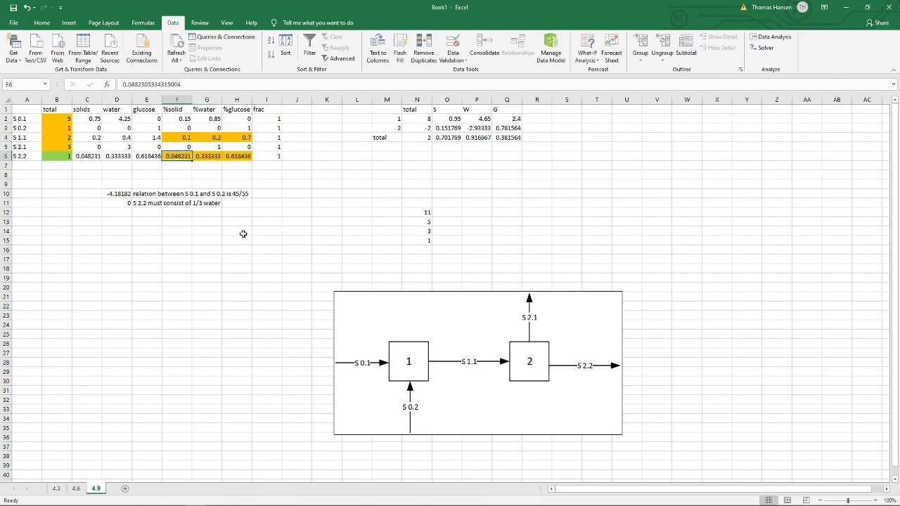
{"action": "type", "text": "0.2"}
{"action": "key", "text": "Right"}
{"action": "type", "text": "0.1"}
{"action": "key", "text": "Return"}
{"action": "key", "text": "Up"}
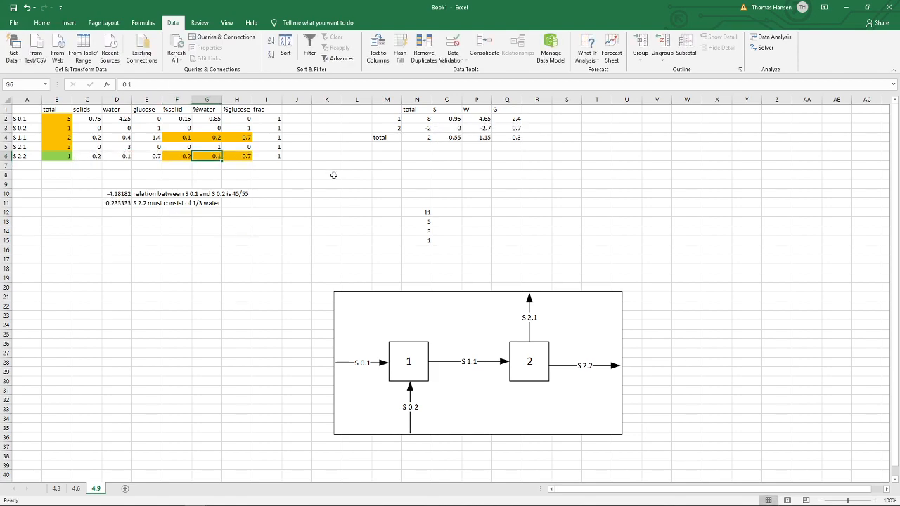
Change the Solver's variable cells to B2:B5, F4:G4 and F6:G6, and close Solver without solving.
{"action": "left_click", "coordinate": [56, 118]}
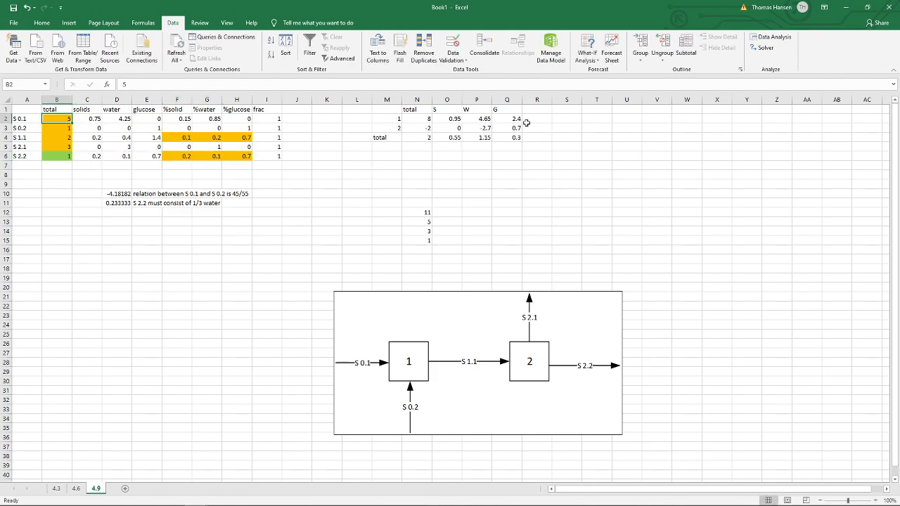
{"action": "left_click", "coordinate": [761, 48]}
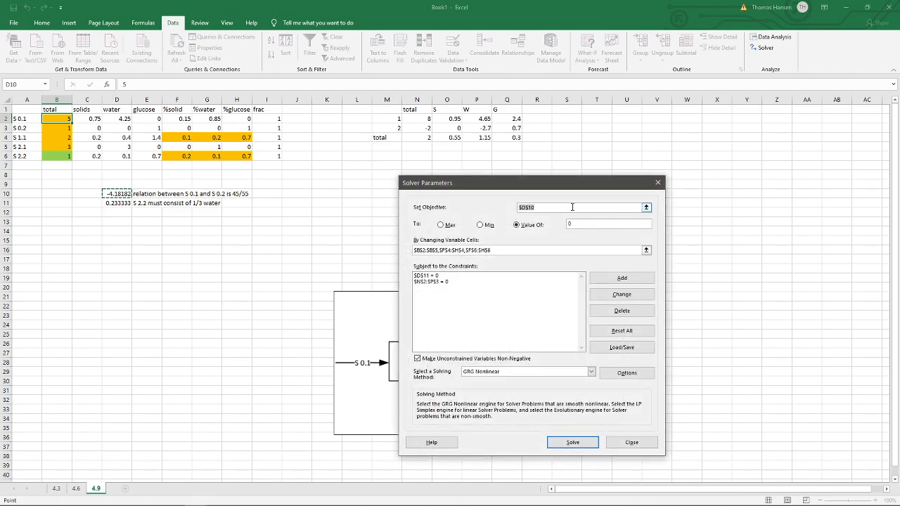
{"action": "left_click", "coordinate": [646, 251]}
{"action": "left_click", "coordinate": [646, 250]}
{"action": "left_click_drag", "start_coordinate": [56, 119], "coordinate": [56, 146]}
{"action": "left_click_drag", "start_coordinate": [185, 137], "coordinate": [203, 158]}
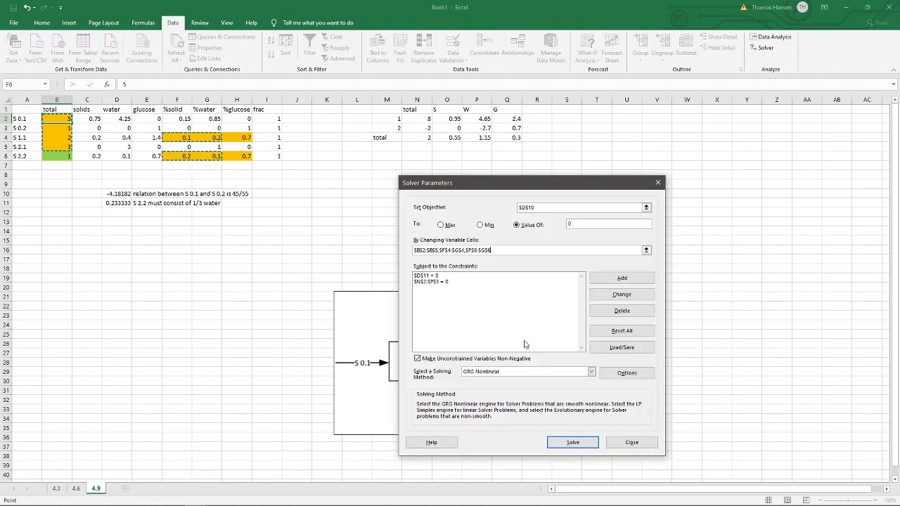
{"action": "left_click", "coordinate": [649, 444]}
Fill the calculated glucose fractions for S 1.1 and S 2.2 in H4 and H6 green.
{"action": "left_click", "coordinate": [236, 139]}
{"action": "left_click", "coordinate": [241, 155], "text": "ctrl"}
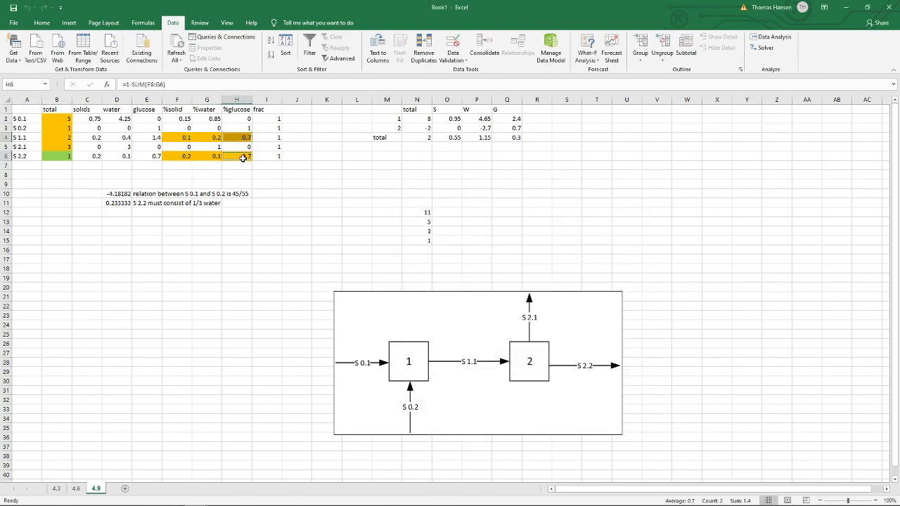
{"action": "left_click", "coordinate": [42, 22]}
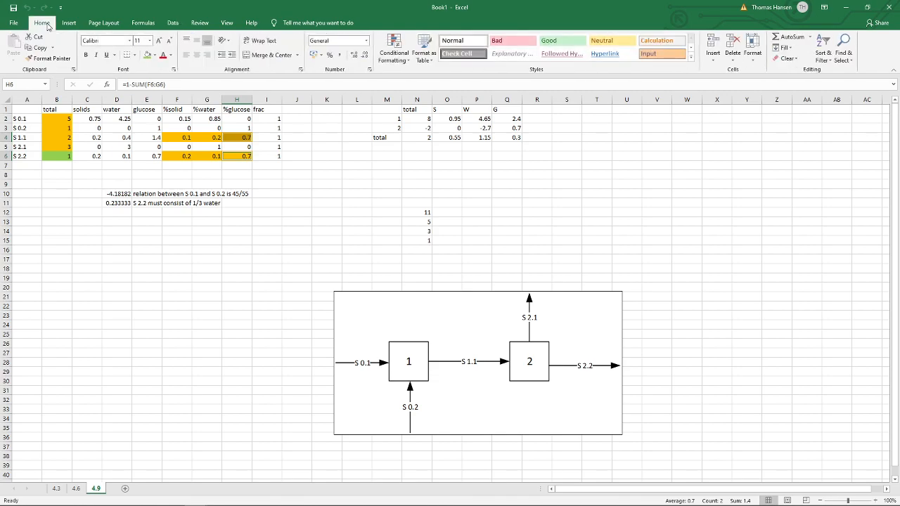
{"action": "left_click", "coordinate": [147, 56]}
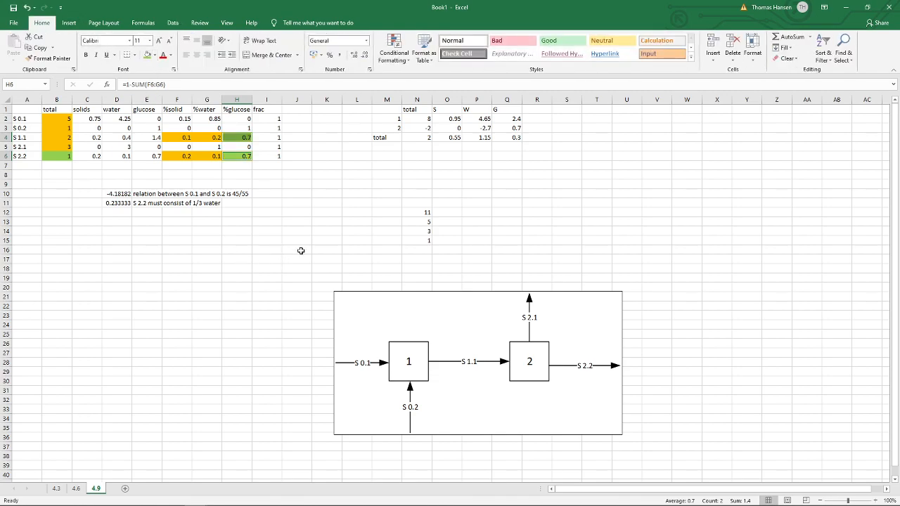
Try to solve the system with the current Solver setup and keep the values it produces.
{"action": "left_click", "coordinate": [172, 22]}
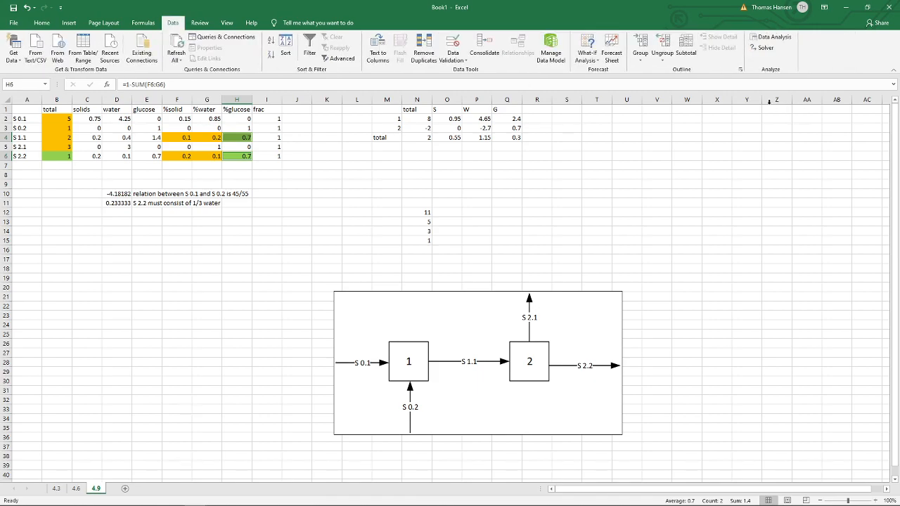
{"action": "left_click", "coordinate": [762, 47]}
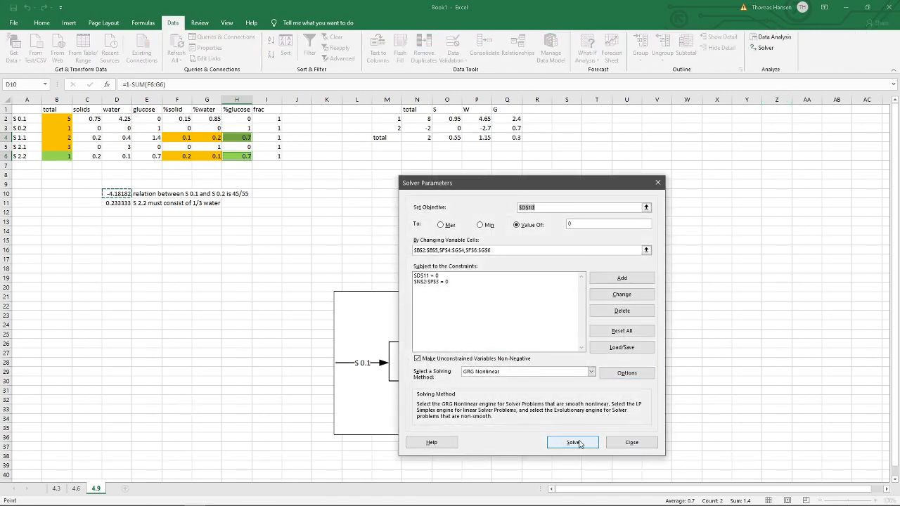
{"action": "left_click", "coordinate": [572, 442]}
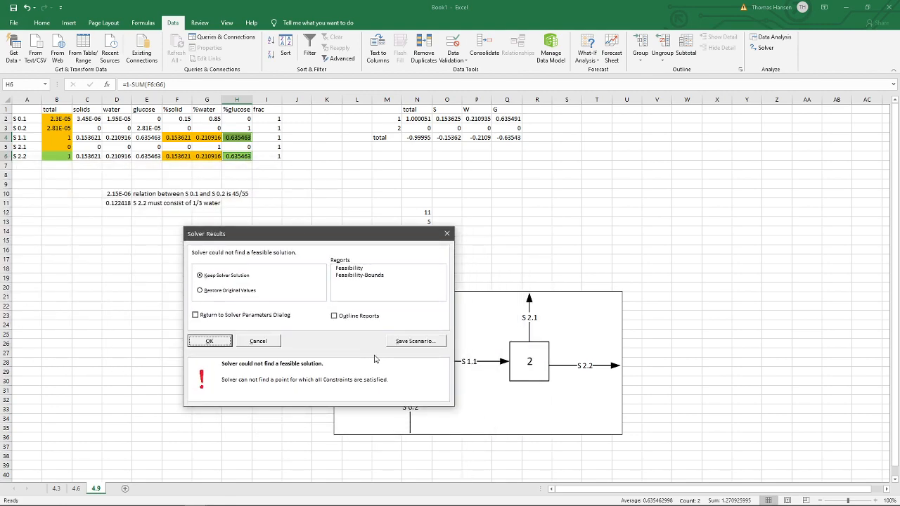
{"action": "left_click", "coordinate": [209, 342]}
Correct the unit 1 total balance in N2 to =B2+B3-B4 and copy it across to Q2.
{"action": "left_click", "coordinate": [416, 118]}
{"action": "left_click", "coordinate": [183, 84]}
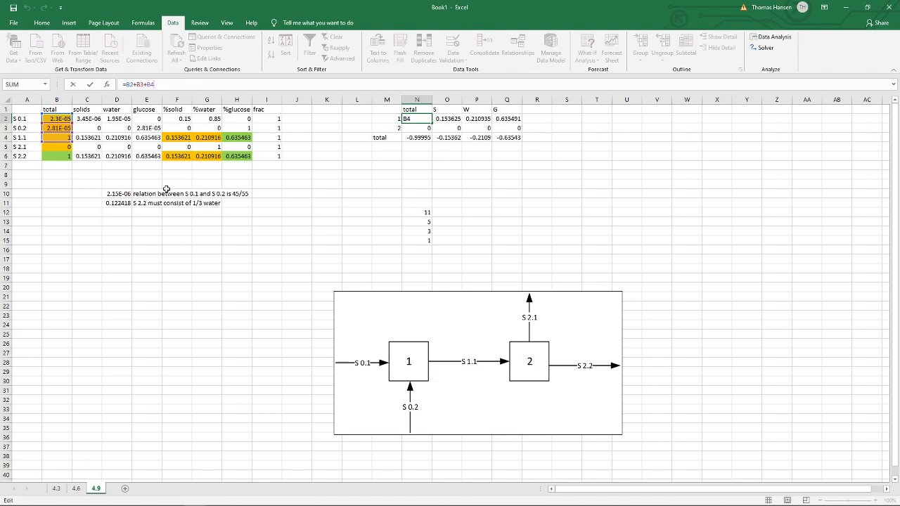
{"action": "key", "text": "ctrl+Return"}
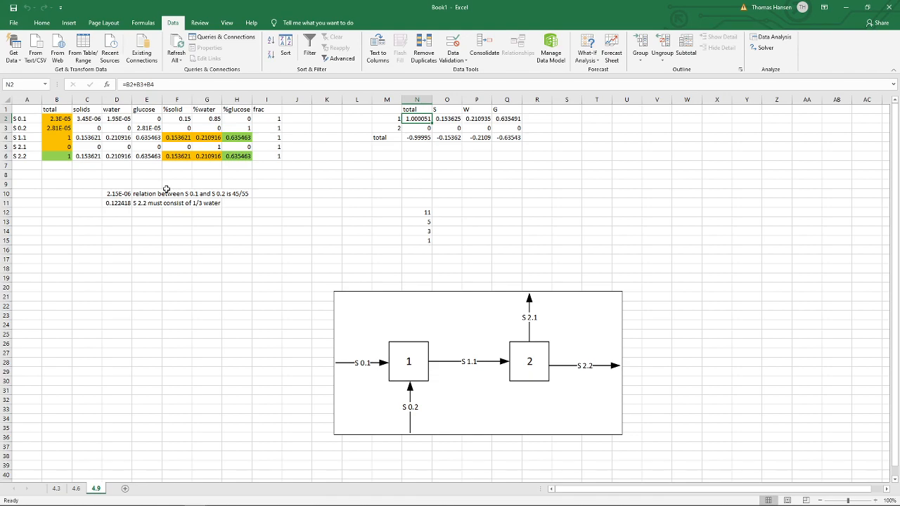
{"action": "type", "text": "="}
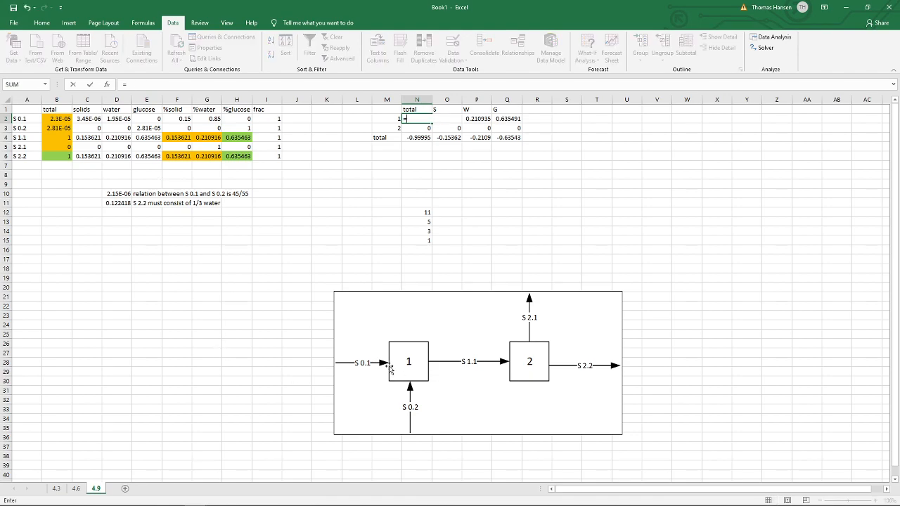
{"action": "left_click", "coordinate": [58, 119]}
{"action": "type", "text": "+"}
{"action": "left_click", "coordinate": [59, 128]}
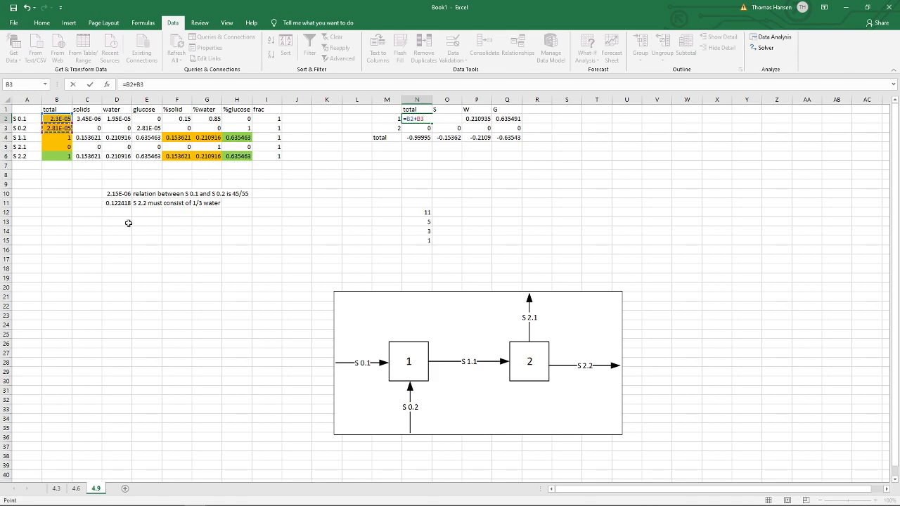
{"action": "type", "text": "-"}
{"action": "left_click", "coordinate": [65, 137]}
{"action": "key", "text": "ctrl+Return"}
{"action": "left_click_drag", "start_coordinate": [431, 123], "coordinate": [513, 122]}
Check the formulas for the unit 2 balance in N3 and the overall balance in N4.
{"action": "left_click", "coordinate": [420, 128]}
{"action": "left_click", "coordinate": [167, 83]}
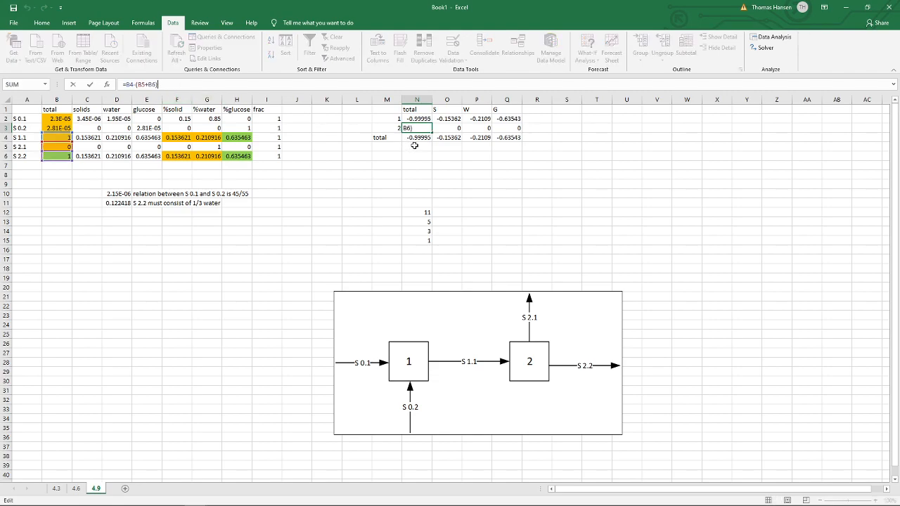
{"action": "key", "text": "ctrl+Return"}
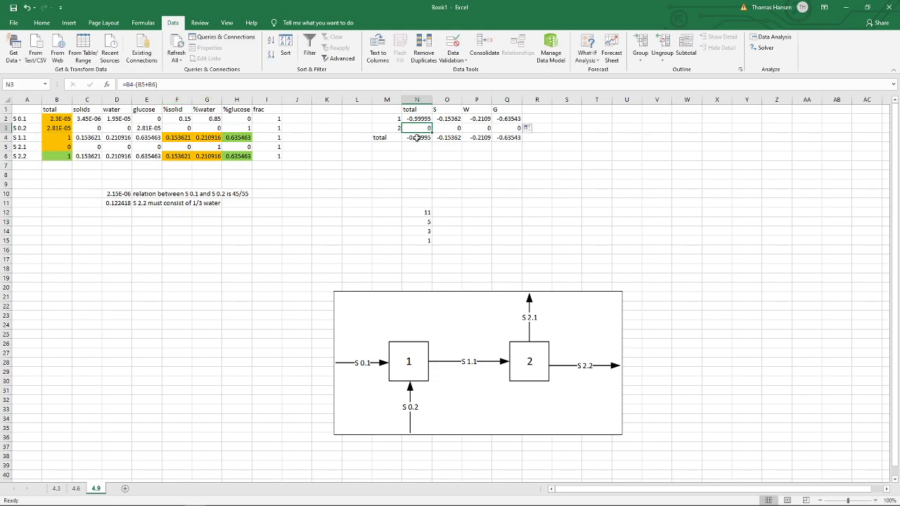
{"action": "left_click", "coordinate": [417, 138]}
{"action": "left_click", "coordinate": [187, 85]}
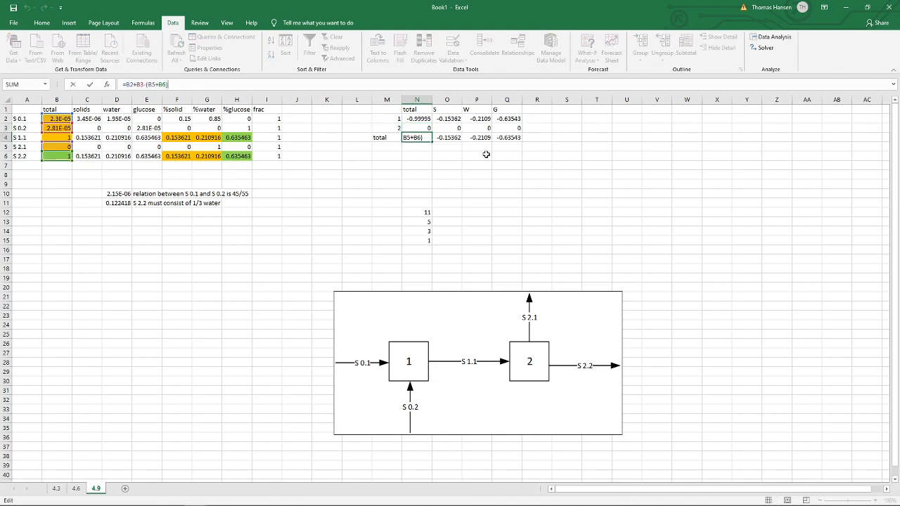
{"action": "key", "text": "Escape"}
{"action": "key", "text": "Up"}
{"action": "key", "text": "Up"}
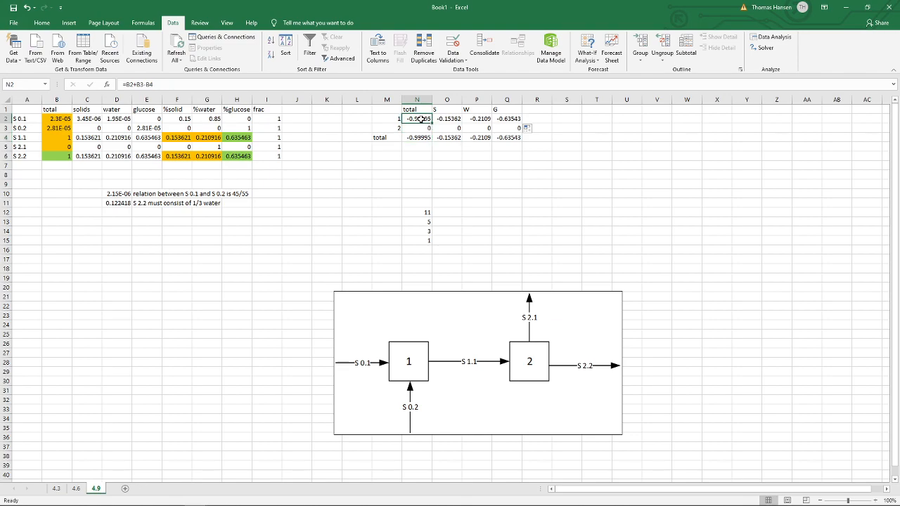
Run Solver again with the corrected balances and keep the solution.
{"action": "left_click", "coordinate": [762, 47]}
{"action": "left_click", "coordinate": [566, 445]}
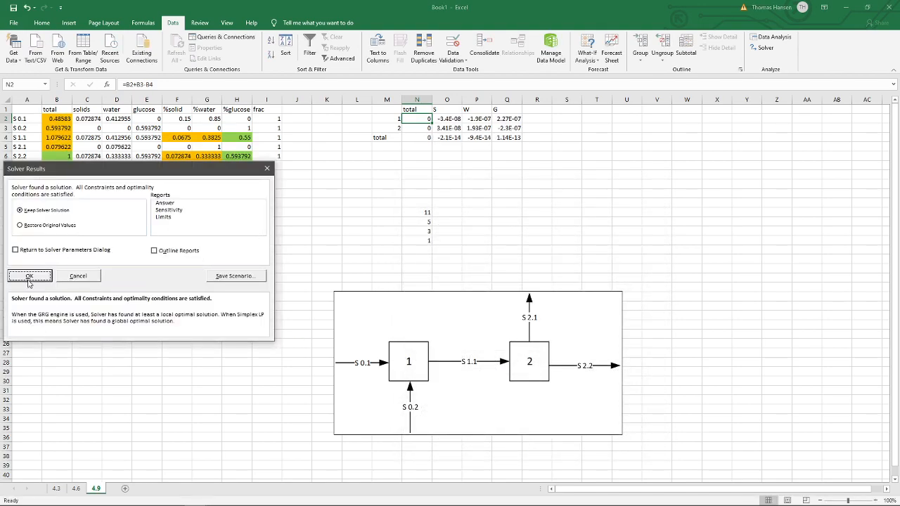
{"action": "left_click", "coordinate": [33, 275]}
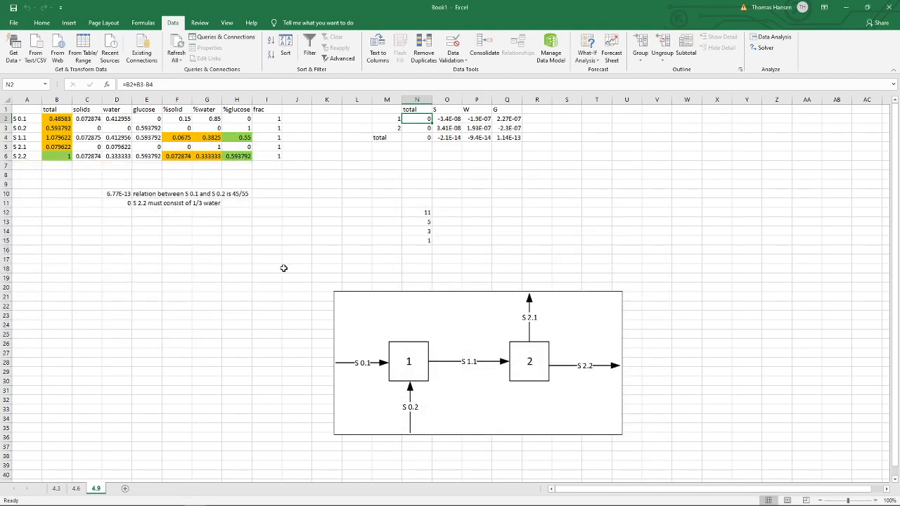
{"action": "left_click", "coordinate": [554, 196]}
Review the unit 1 balance formulas in row 2 and the two extra relations in D10 and D11.
{"action": "left_click", "coordinate": [417, 123]}
{"action": "left_click", "coordinate": [147, 84]}
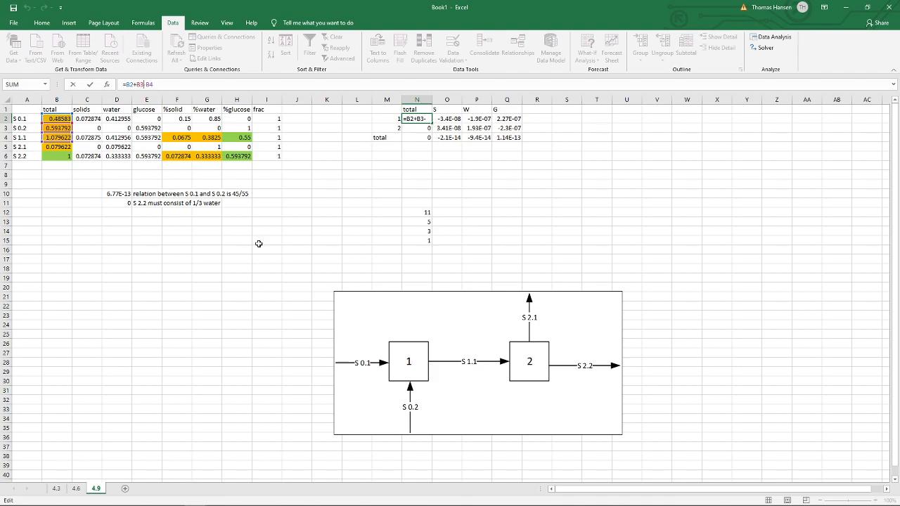
{"action": "key", "text": "Escape"}
{"action": "key", "text": "Right"}
{"action": "key", "text": "Right"}
{"action": "key", "text": "Right"}
{"action": "key", "text": "Left"}
{"action": "key", "text": "Left"}
{"action": "key", "text": "Left"}
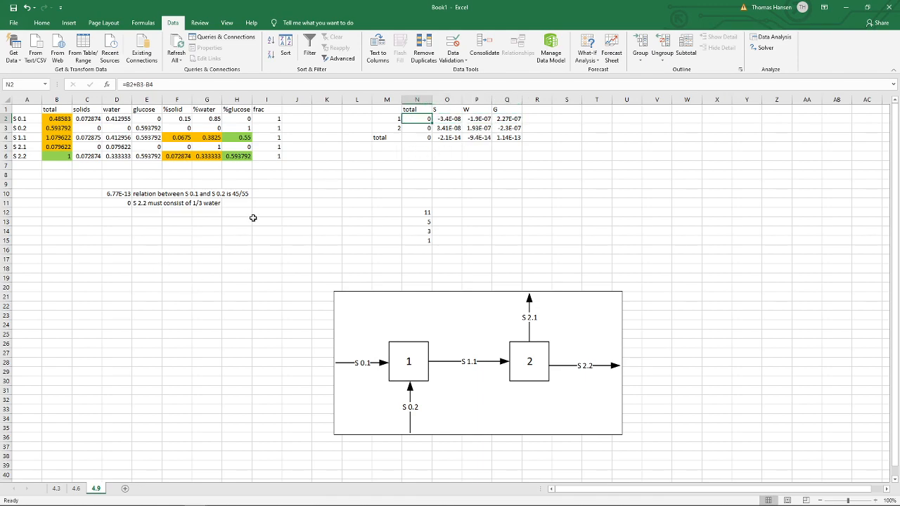
{"action": "left_click", "coordinate": [120, 195]}
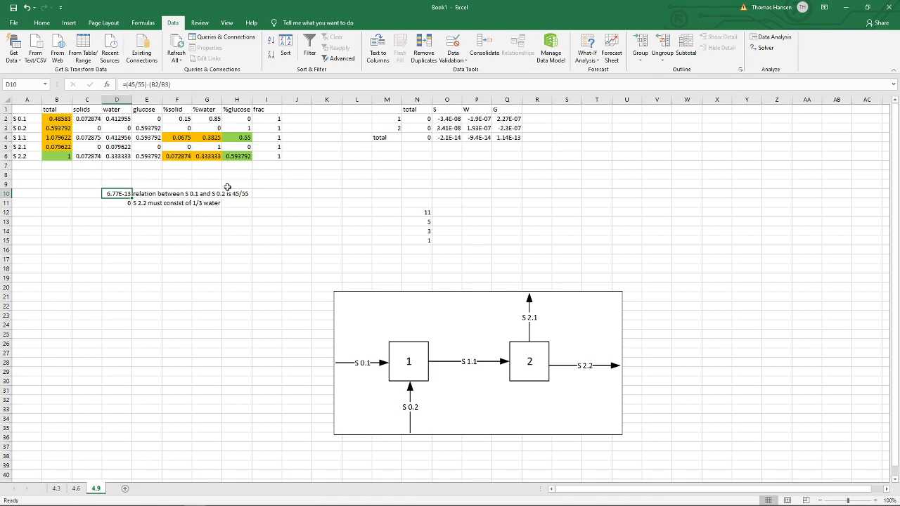
{"action": "left_click", "coordinate": [112, 202]}
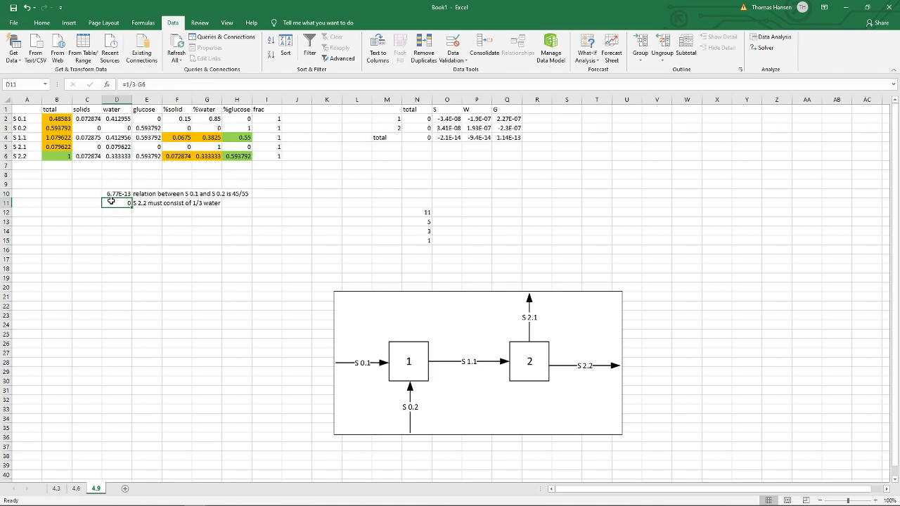
Enter the water fraction of S 2.2 in G6 as =1/3.
{"action": "left_click", "coordinate": [204, 156]}
{"action": "type", "text": "="}
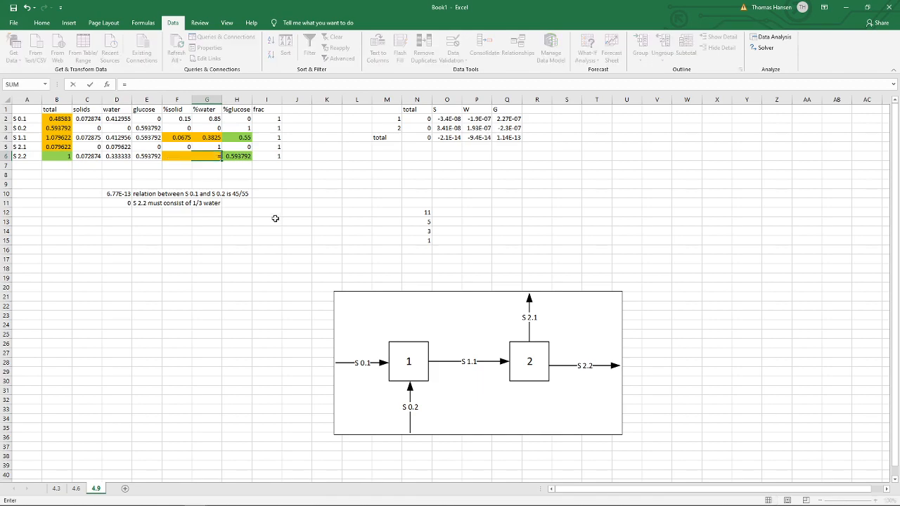
{"action": "type", "text": "1/3"}
{"action": "key", "text": "Return"}
Set the S 0.2 total in B3 to the formula =55/45*B2.
{"action": "left_click", "coordinate": [58, 128]}
{"action": "type", "text": "=55/45*"}
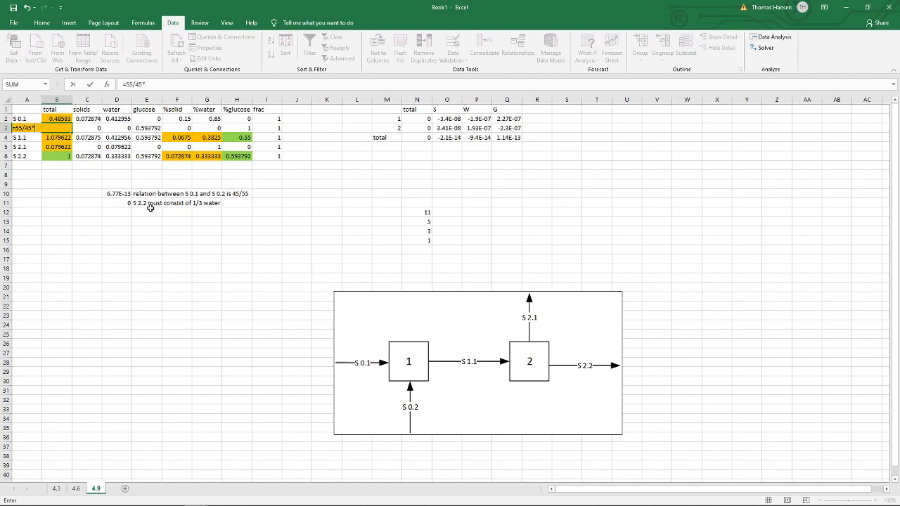
{"action": "type", "text": "B2"}
{"action": "key", "text": "Return"}
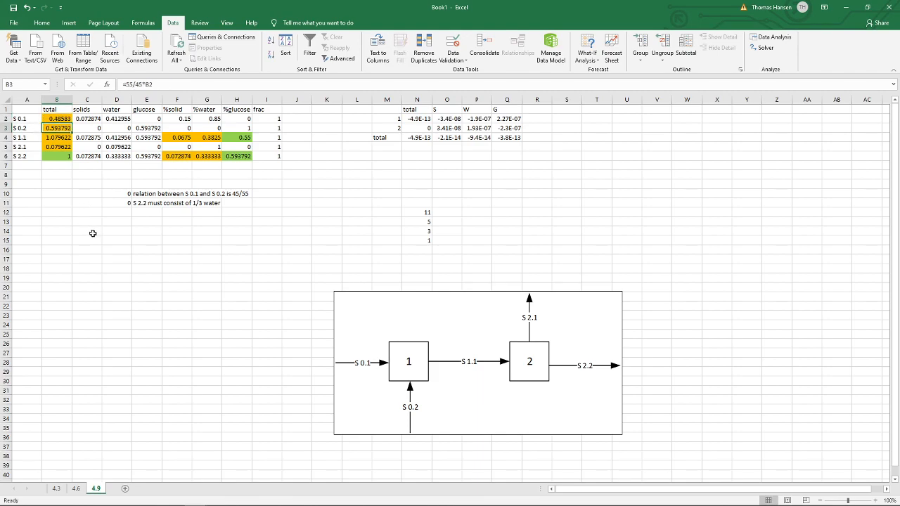
Enter 123 as the S 0.2 total in B3 and calculate the S 0.1 total in B2 with =45/55*B3.
{"action": "type", "text": "123"}
{"action": "key", "text": "Up"}
{"action": "key", "text": "F2"}
{"action": "type", "text": "=45/55*B3"}
{"action": "key", "text": "Return"}
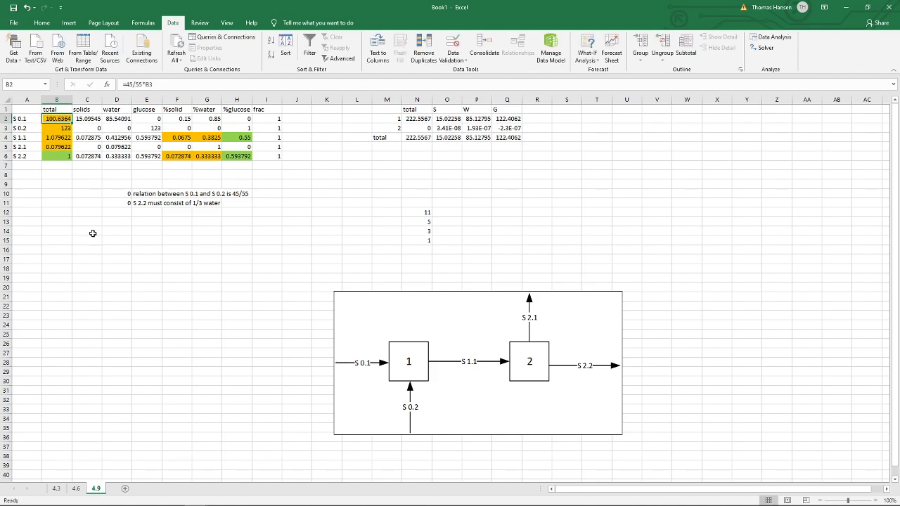
{"action": "key", "text": "Down"}
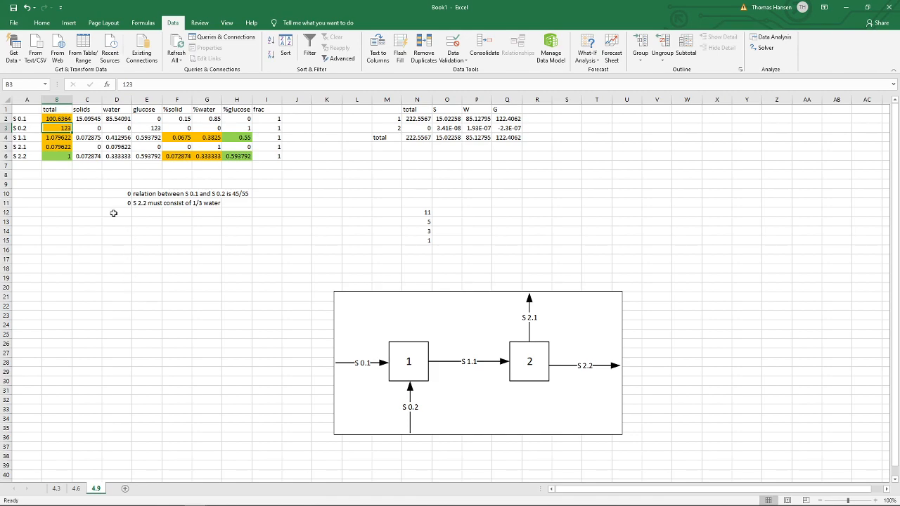
{"action": "key", "text": "Up"}
Fill the calculated cells B2 and G6 green.
{"action": "left_click", "coordinate": [42, 22]}
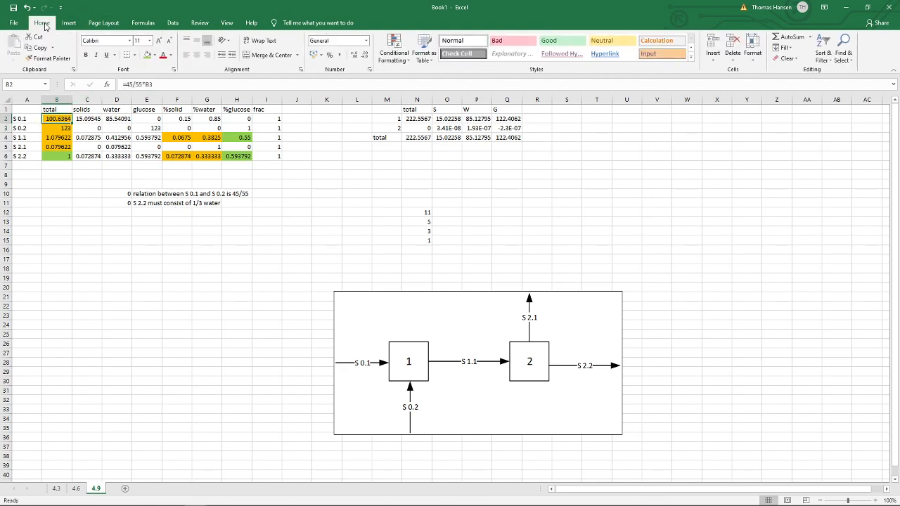
{"action": "left_click", "coordinate": [207, 155]}
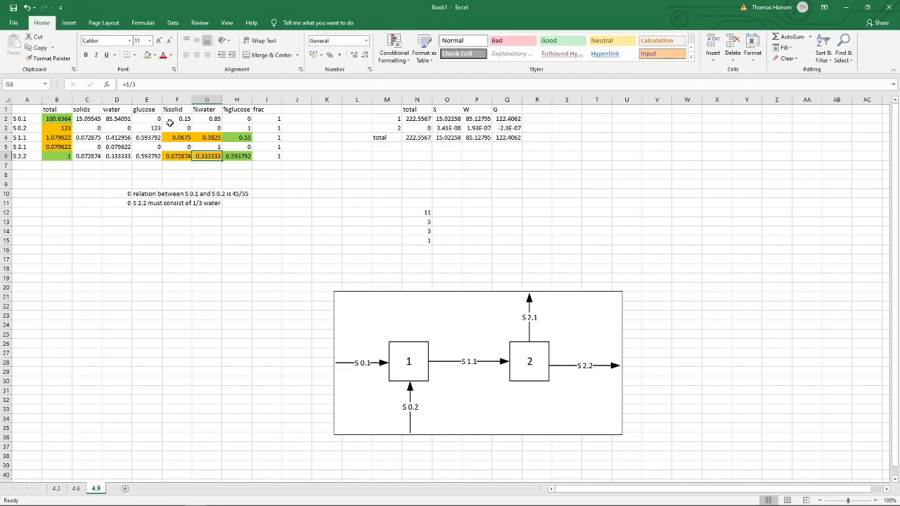
{"action": "left_click", "coordinate": [147, 55]}
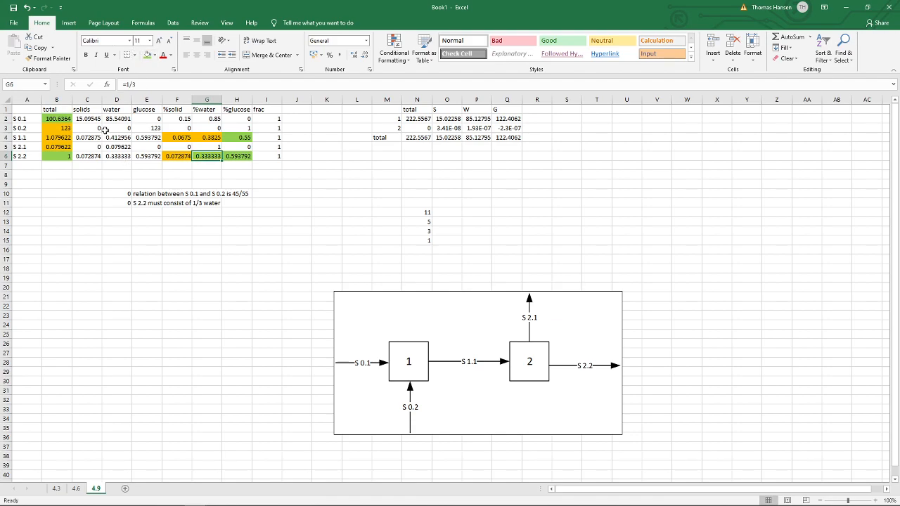
{"action": "left_click", "coordinate": [54, 121]}
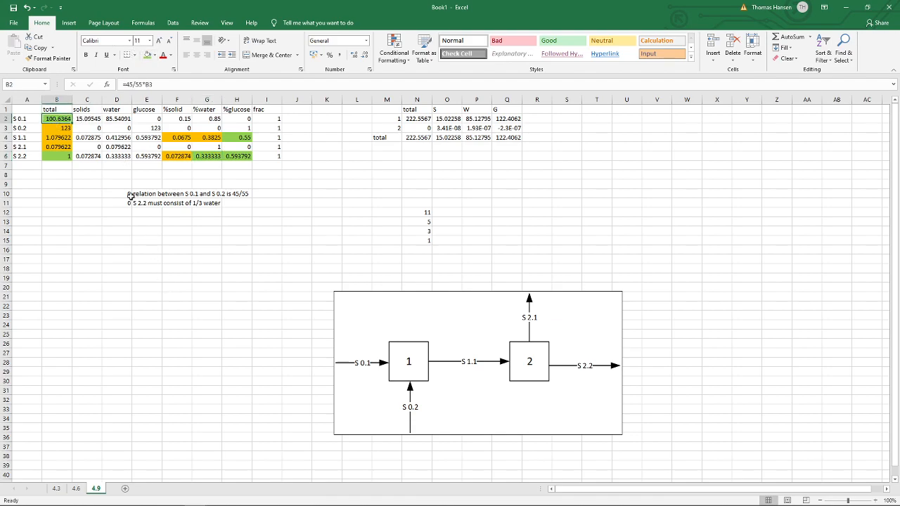
Reset all Solver options and cell selections.
{"action": "left_click", "coordinate": [727, 187]}
{"action": "left_click", "coordinate": [172, 23]}
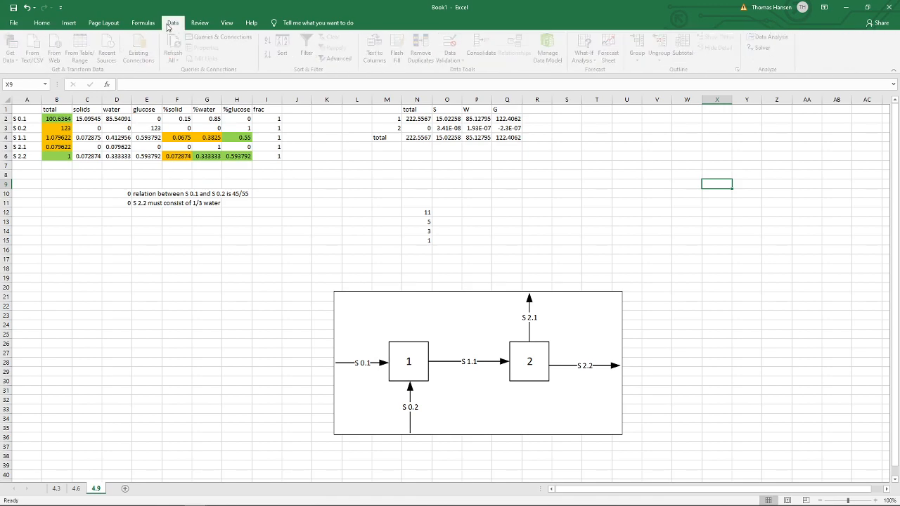
{"action": "left_click", "coordinate": [766, 48]}
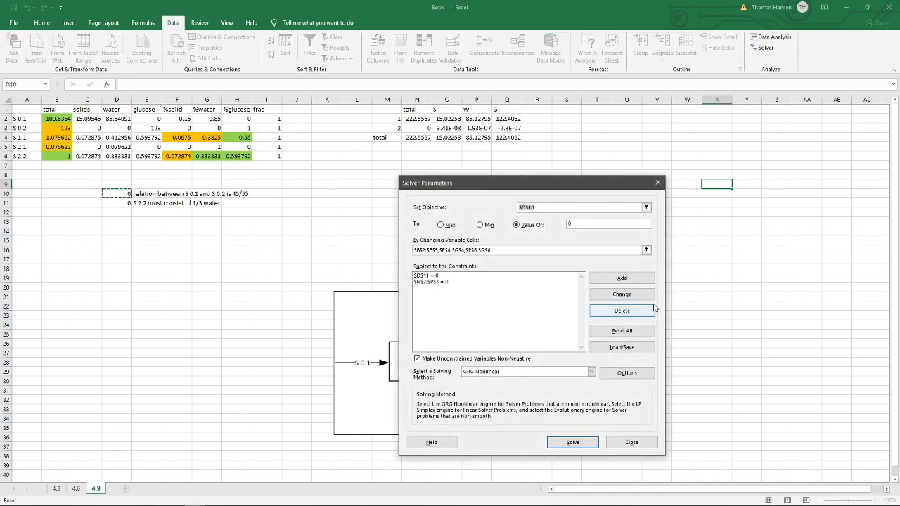
{"action": "left_click", "coordinate": [621, 331]}
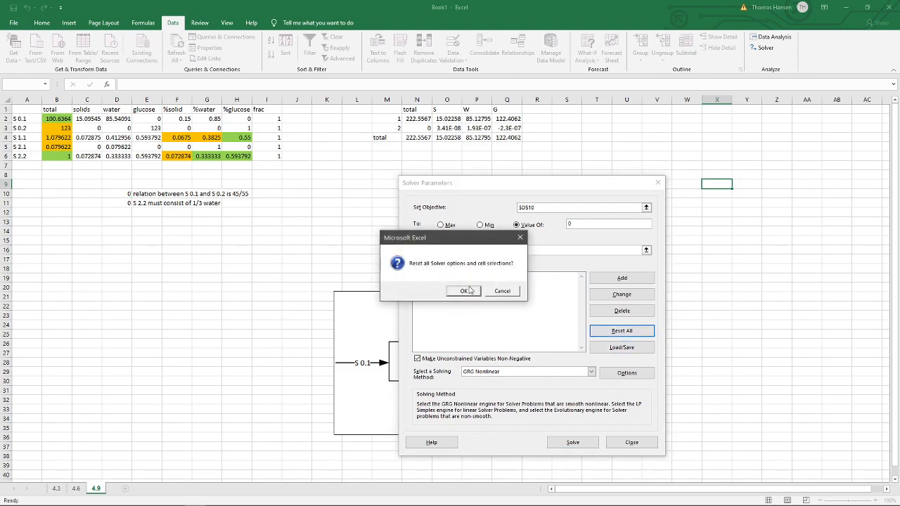
{"action": "left_click", "coordinate": [464, 290]}
Set the Solver objective to the balance cells N2:Q4 with a target value of 0.
{"action": "left_click", "coordinate": [516, 224]}
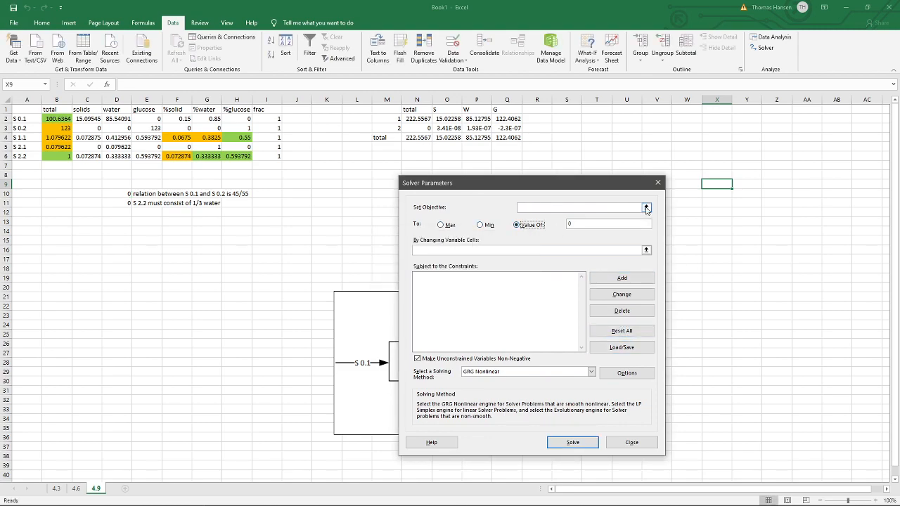
{"action": "left_click", "coordinate": [646, 207]}
{"action": "left_click_drag", "start_coordinate": [419, 119], "coordinate": [531, 147]}
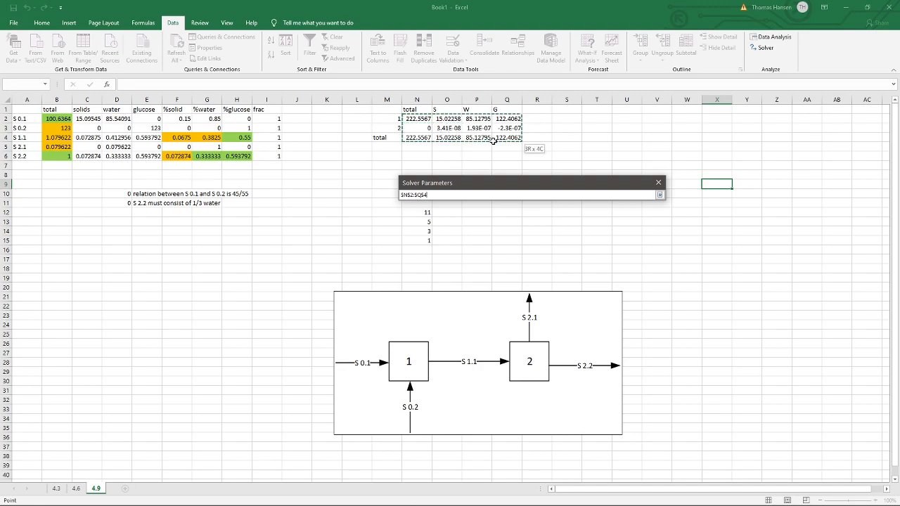
{"action": "key", "text": "Return"}
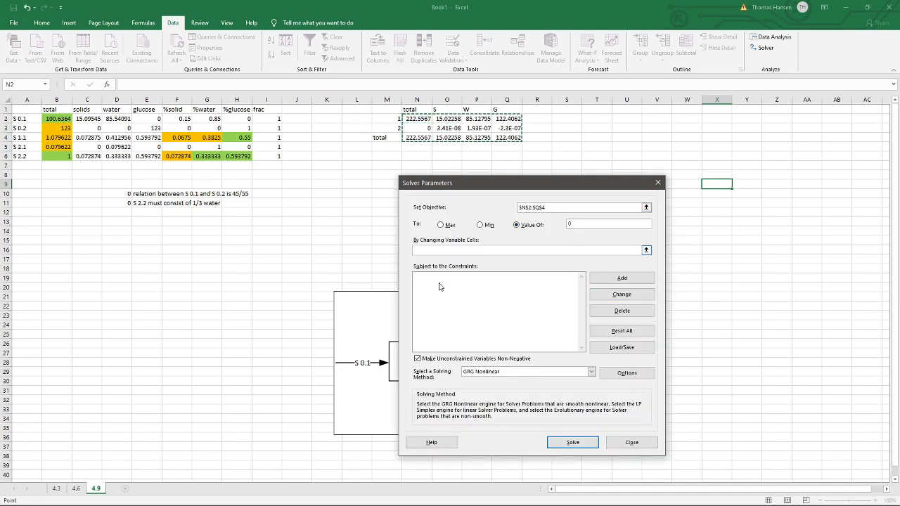
Set the Solver's changing variable cells to B3:B5, F4:G4 and F6, and try to solve.
{"action": "left_click", "coordinate": [459, 291]}
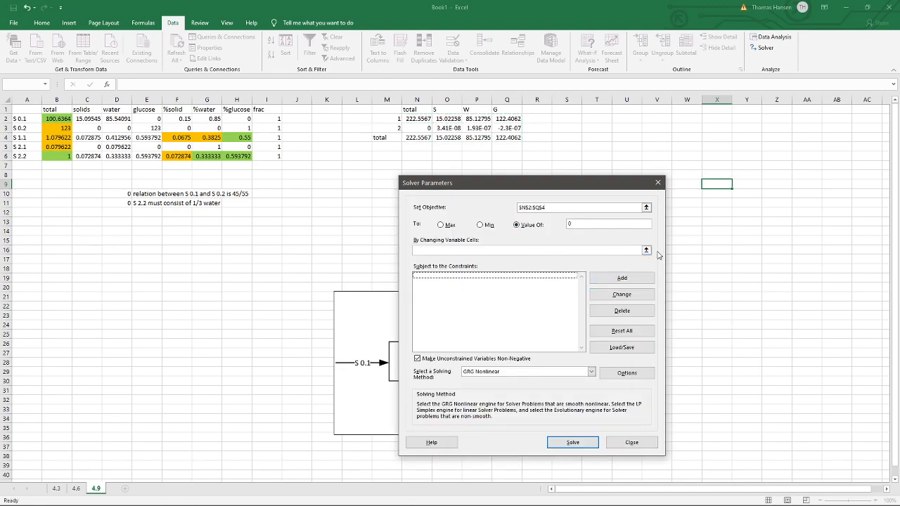
{"action": "left_click", "coordinate": [646, 251]}
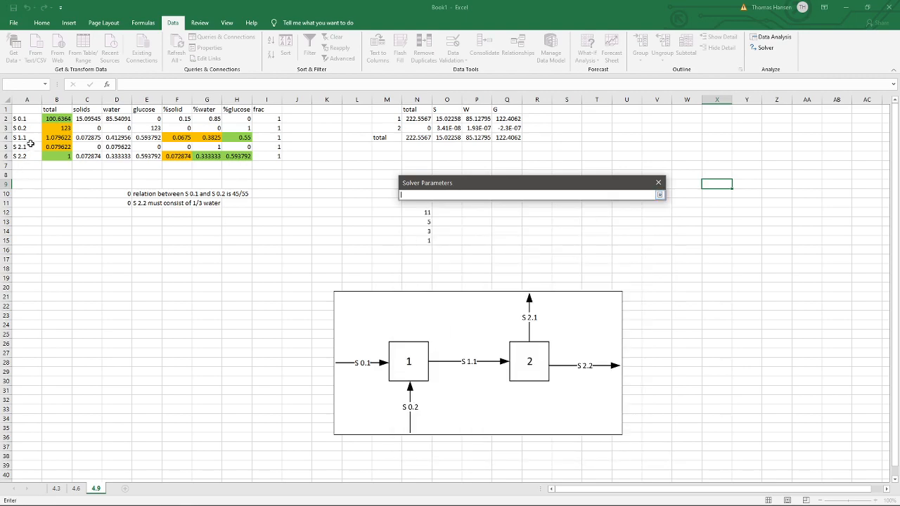
{"action": "left_click_drag", "start_coordinate": [63, 128], "coordinate": [59, 142]}
{"action": "left_click_drag", "start_coordinate": [181, 138], "coordinate": [201, 138]}
{"action": "left_click", "coordinate": [173, 155], "text": "ctrl"}
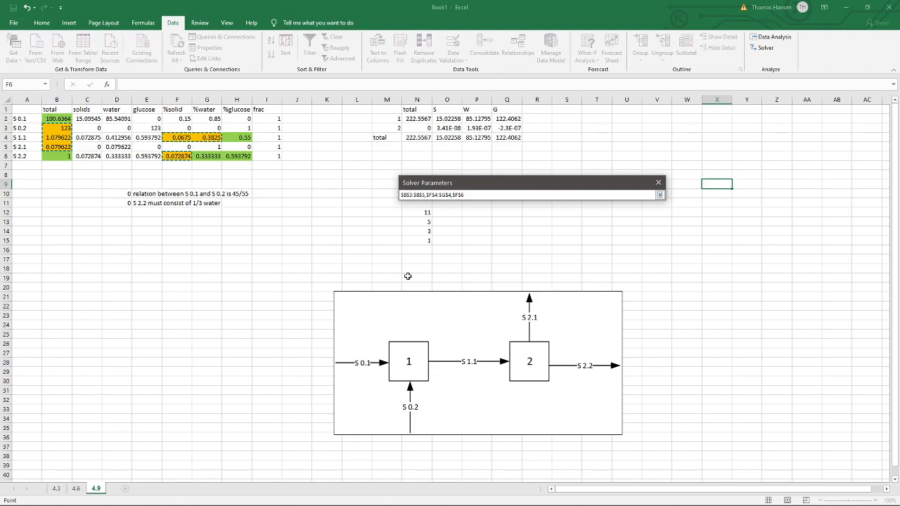
{"action": "key", "text": "Return"}
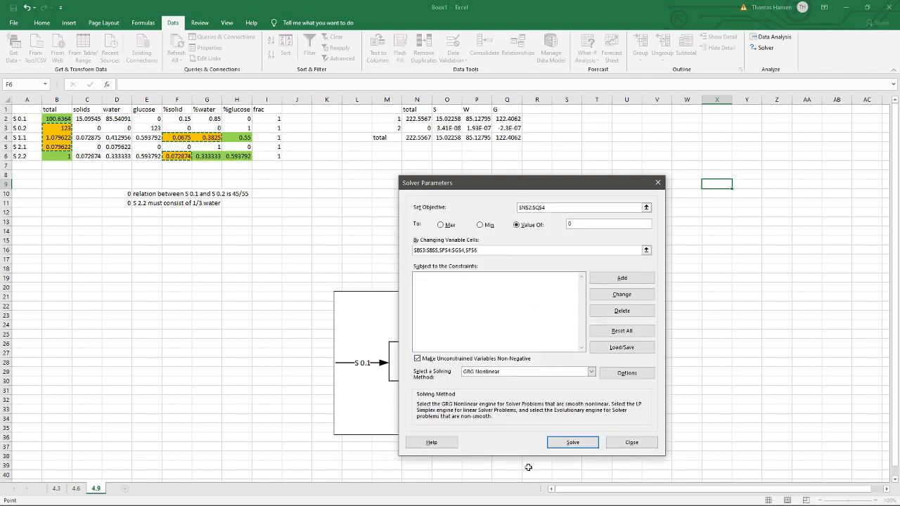
{"action": "left_click", "coordinate": [573, 444]}
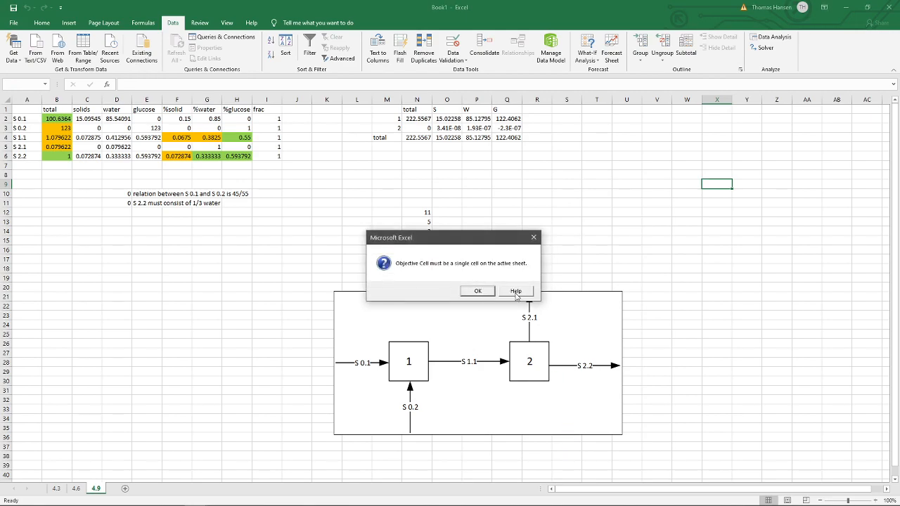
{"action": "left_click", "coordinate": [479, 292]}
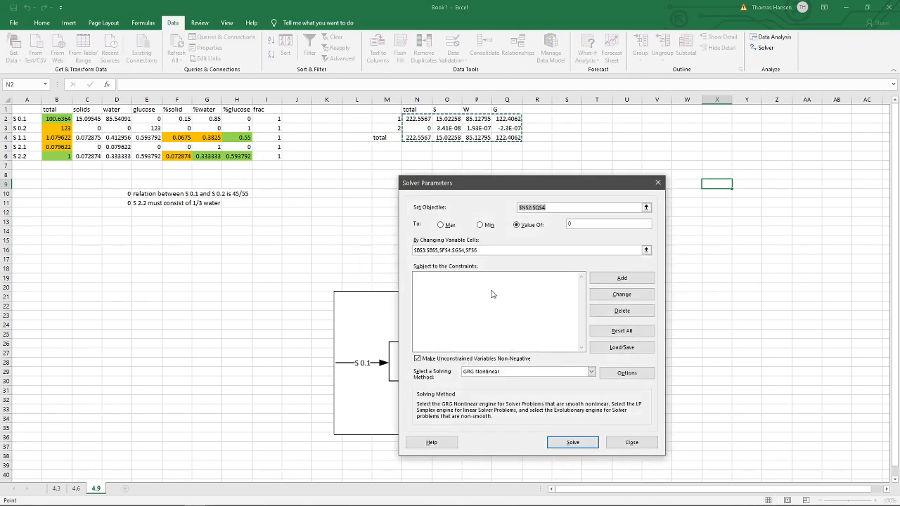
Change the Solver objective to the single balance cell N2.
{"action": "left_click", "coordinate": [646, 207]}
{"action": "left_click", "coordinate": [416, 118]}
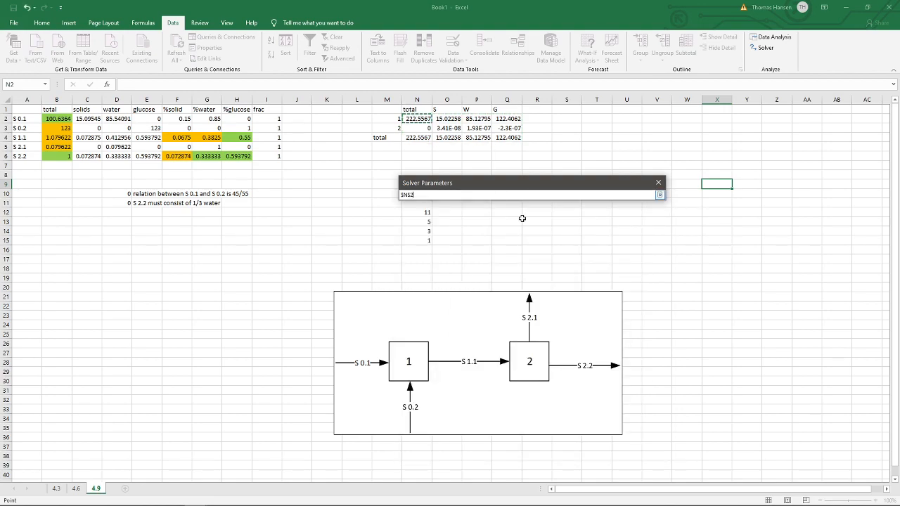
{"action": "left_click", "coordinate": [500, 195]}
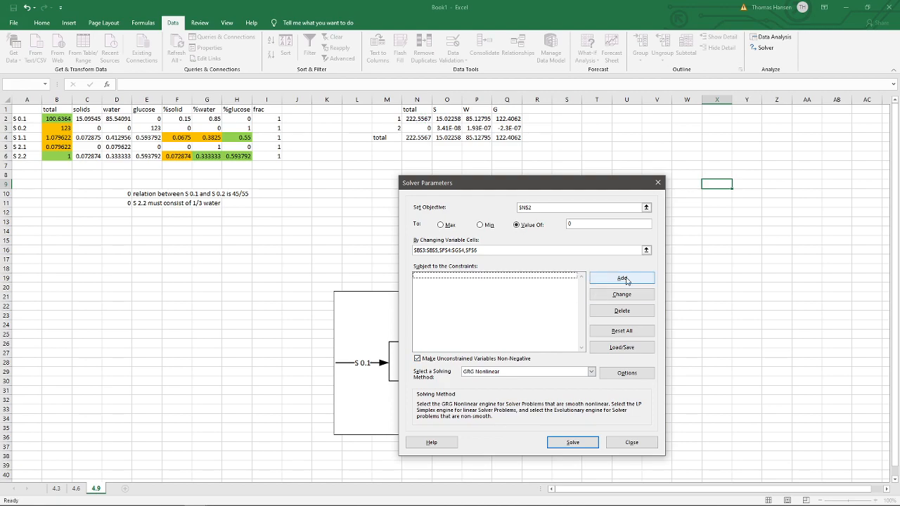
Add a Solver constraint requiring all balance cells N2:Q4 to equal 0.
{"action": "left_click", "coordinate": [618, 279]}
{"action": "left_click_drag", "start_coordinate": [420, 119], "coordinate": [531, 147]}
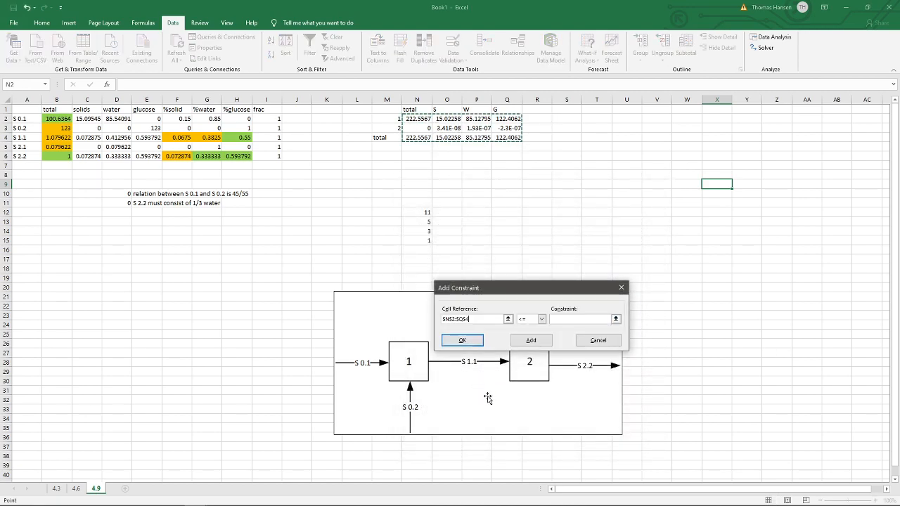
{"action": "left_click", "coordinate": [540, 320]}
{"action": "left_click", "coordinate": [526, 334]}
{"action": "key", "text": "Tab"}
{"action": "type", "text": "0"}
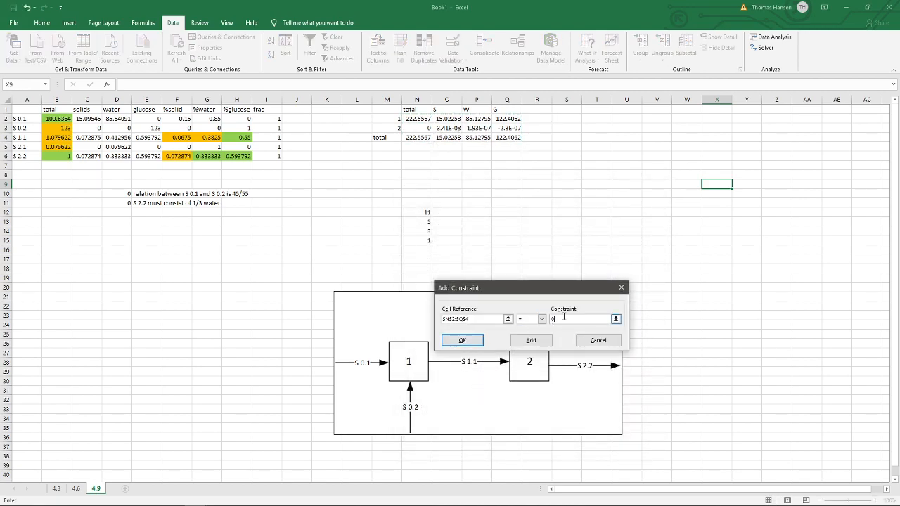
{"action": "left_click", "coordinate": [463, 339]}
Move the Solver dialog clear of the balance table and run Solver with the N2:Q4 constraint.
{"action": "left_click_drag", "start_coordinate": [468, 178], "coordinate": [355, 187]}
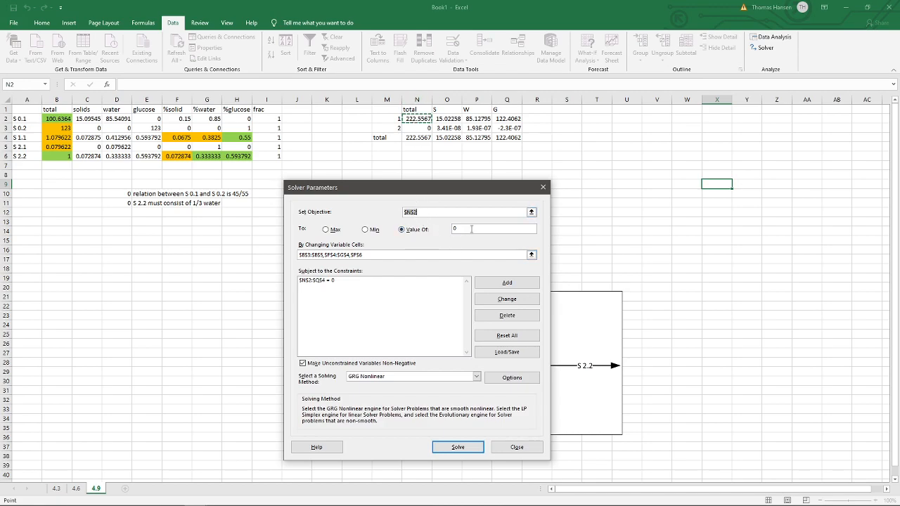
{"action": "left_click", "coordinate": [314, 282]}
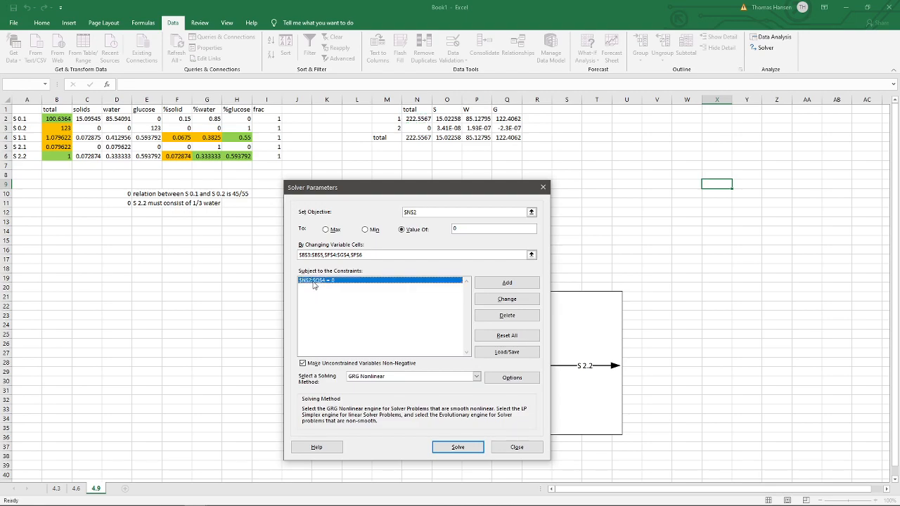
{"action": "left_click", "coordinate": [457, 447]}
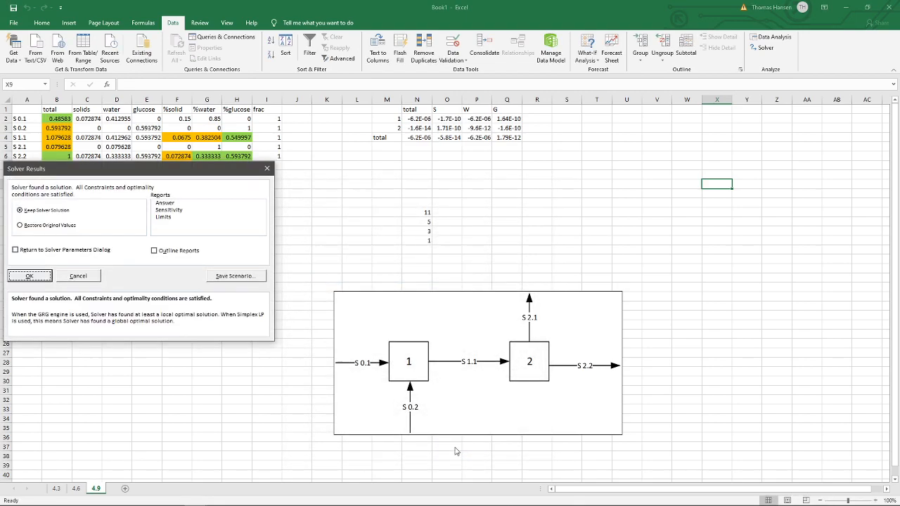
Keep the Solver solution and inspect the S 0.1 total formula in B2 and the relation notes in E10 and E11.
{"action": "left_click", "coordinate": [32, 277]}
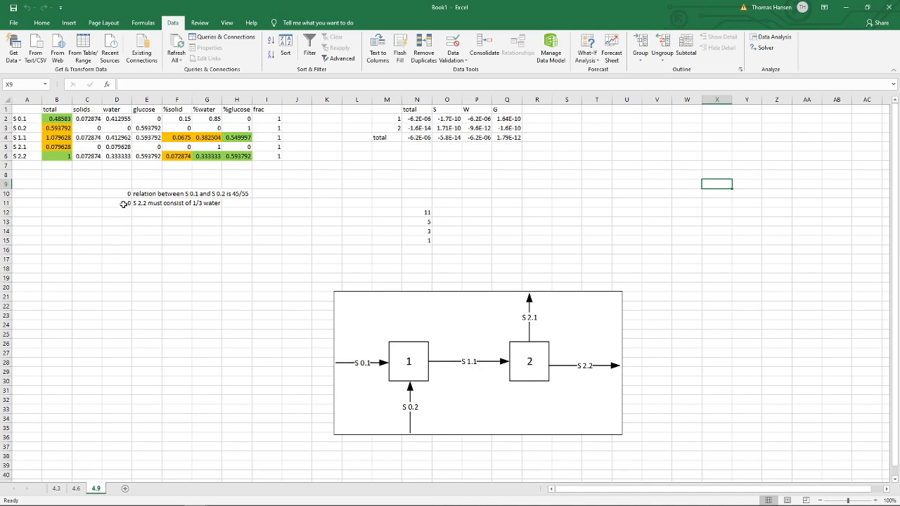
{"action": "left_click", "coordinate": [45, 118]}
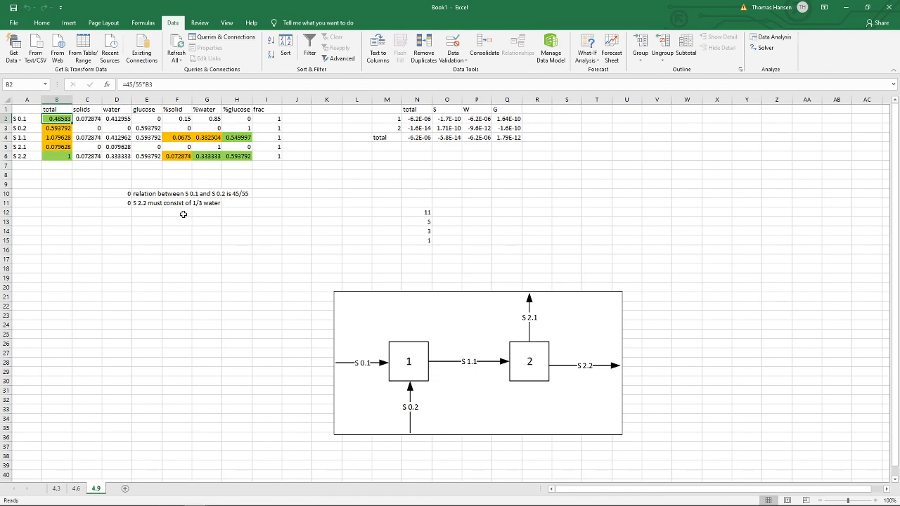
{"action": "left_click", "coordinate": [171, 317]}
{"action": "left_click", "coordinate": [145, 192]}
{"action": "left_click", "coordinate": [154, 201]}
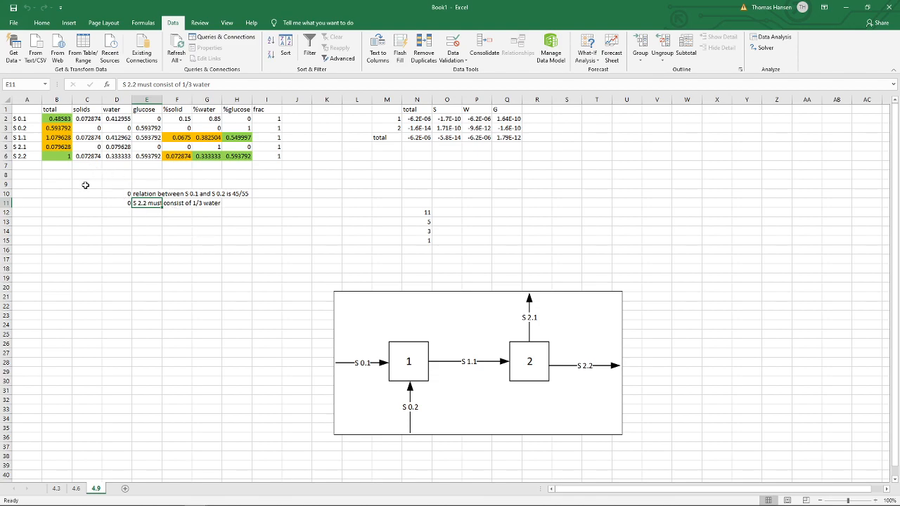
Clear the two relation checks and their notes in D10:H12.
{"action": "left_click_drag", "start_coordinate": [110, 194], "coordinate": [225, 210]}
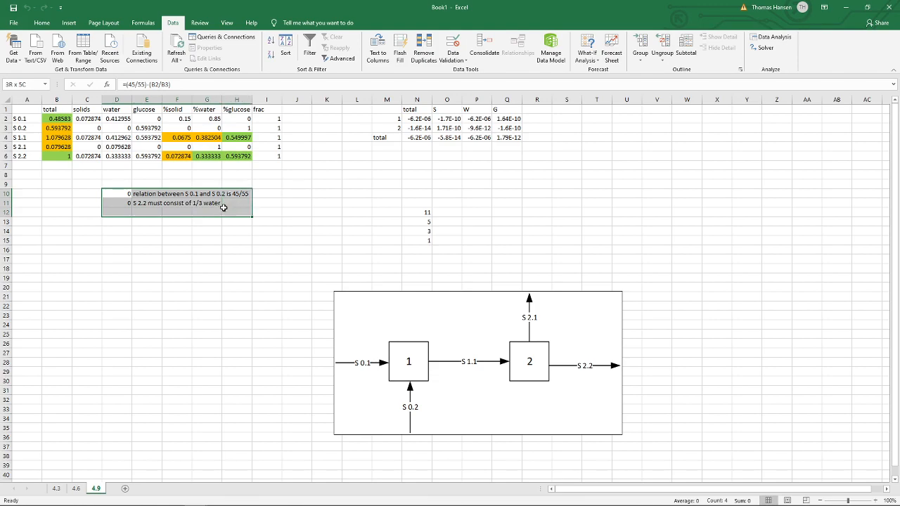
{"action": "key", "text": "Delete"}
{"action": "left_click", "coordinate": [158, 257]}
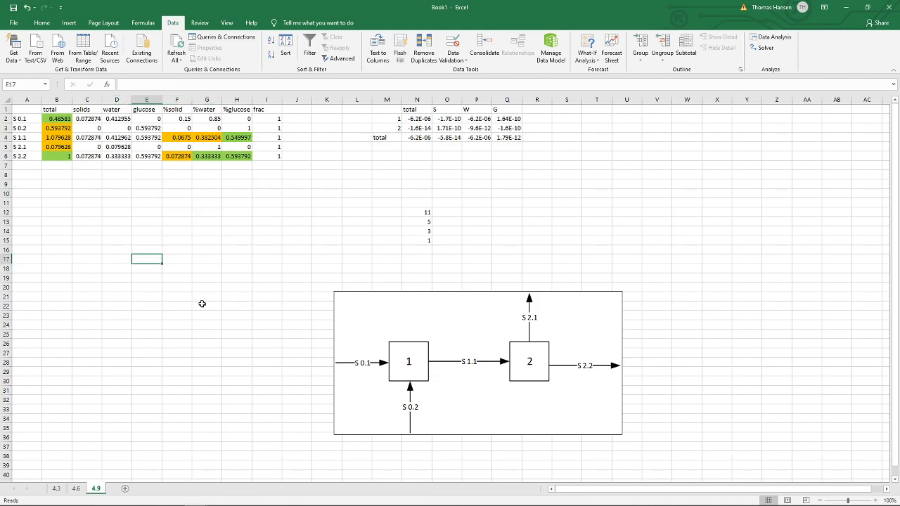
Inspect the S 0.1 total formula in B2, and undo the clearing of the relation checks and notes.
{"action": "left_click", "coordinate": [49, 118]}
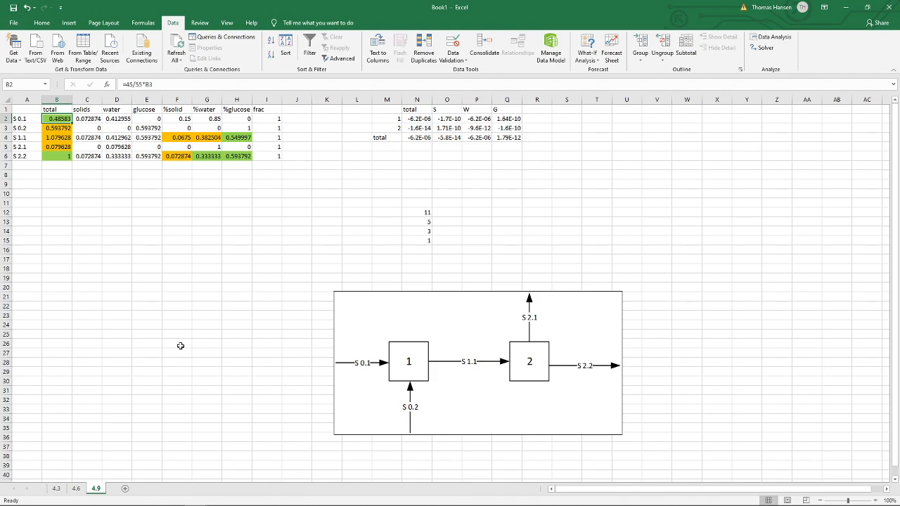
{"action": "key", "text": "F2"}
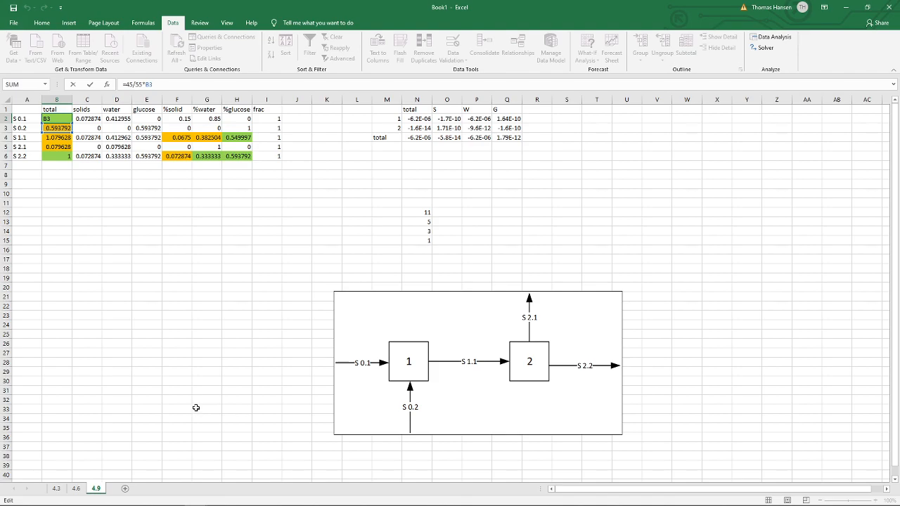
{"action": "key", "text": "Escape"}
{"action": "left_click", "coordinate": [116, 221]}
{"action": "left_click", "coordinate": [141, 276]}
{"action": "key", "text": "ctrl+z"}
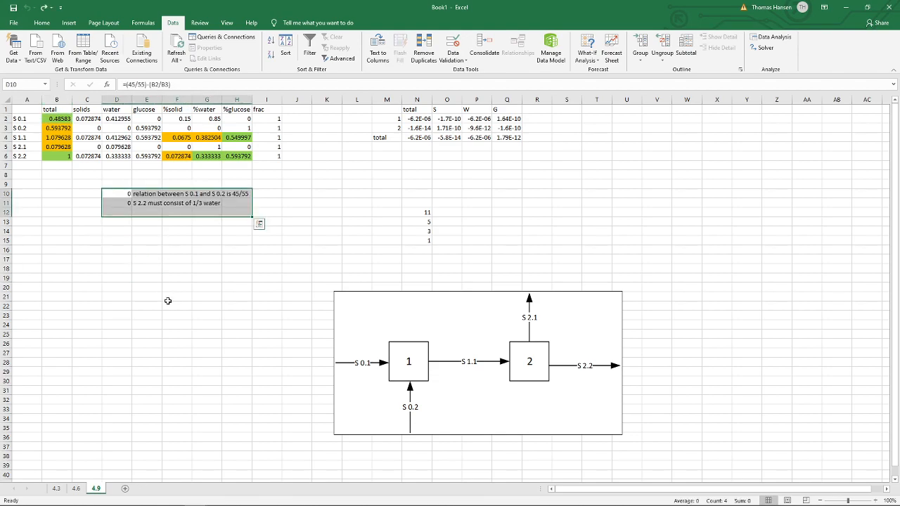
{"action": "left_click", "coordinate": [168, 298]}
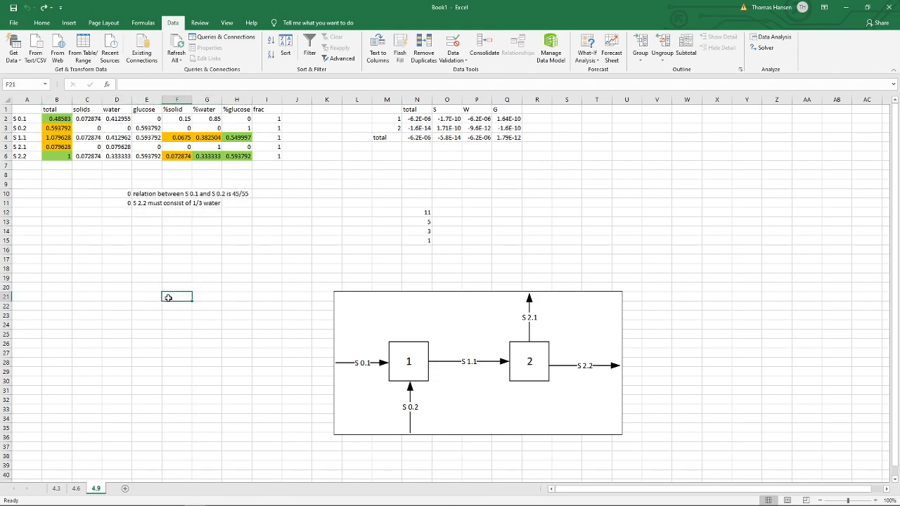
Extend the S 0.1 to S 0.2 relation note in E10 with "this means m0.1=45/55*m0.2".
{"action": "left_click", "coordinate": [149, 192]}
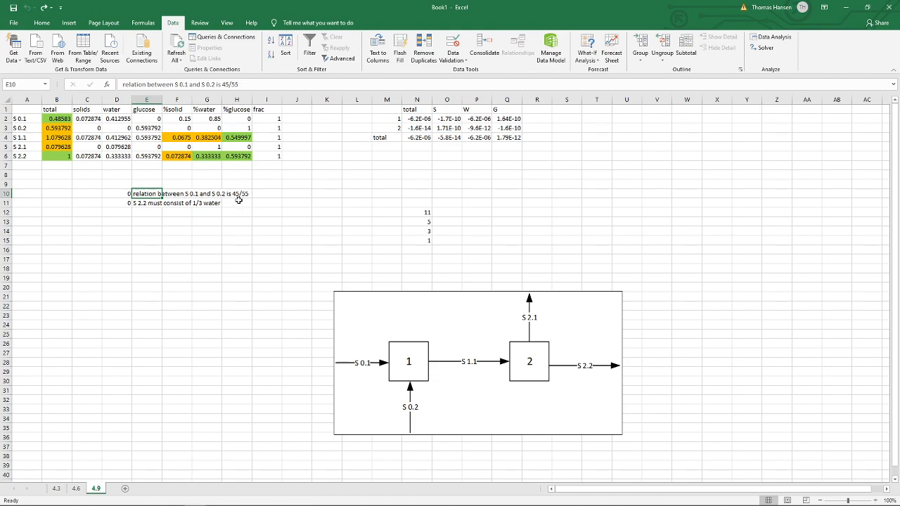
{"action": "key", "text": "F2"}
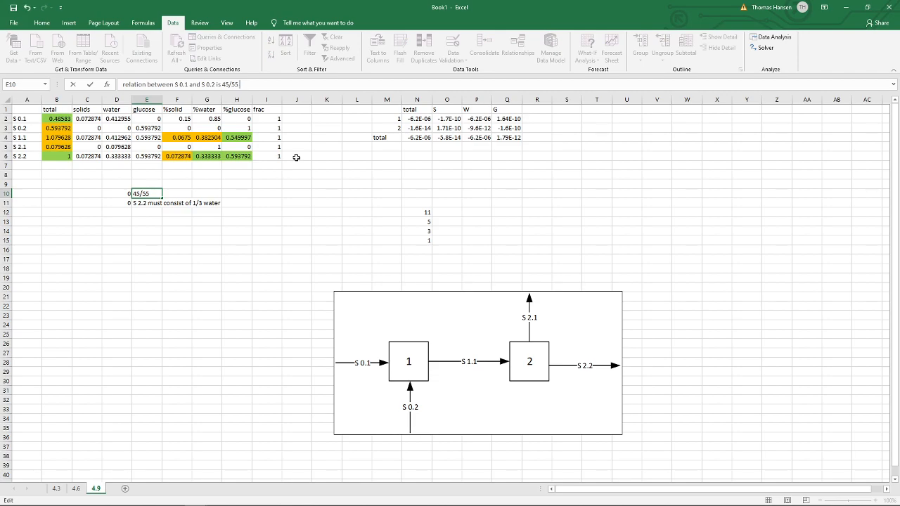
{"action": "type", "text": "this means m"}
{"action": "type", "text": "0.1=45/55*m0.2"}
{"action": "key", "text": "ctrl+Return"}
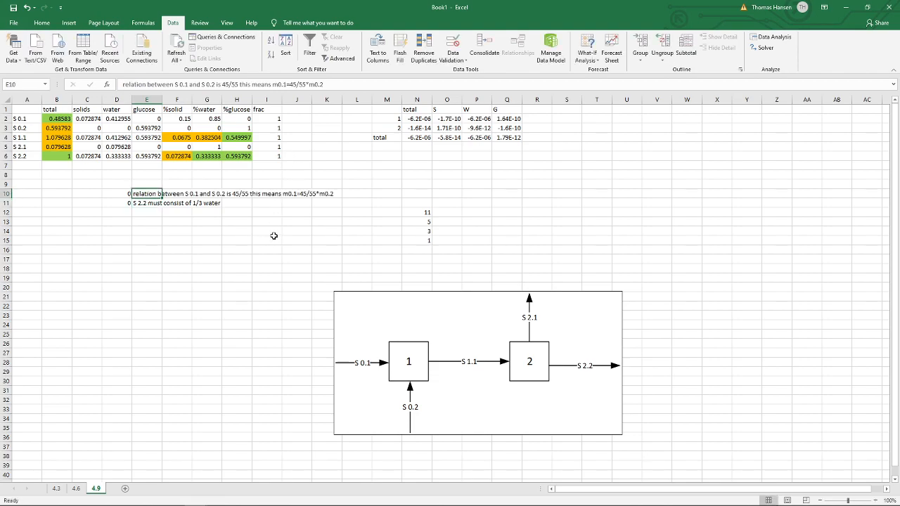
Examine the ratio check in D10 and the contents of the S 0.1, S 0.2 and S 2.2 total cells.
{"action": "left_click", "coordinate": [116, 192]}
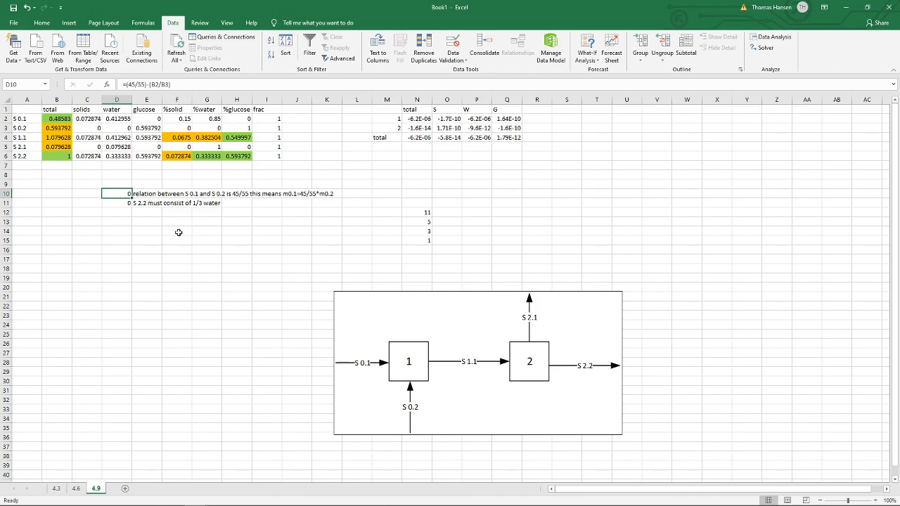
{"action": "left_click", "coordinate": [67, 156]}
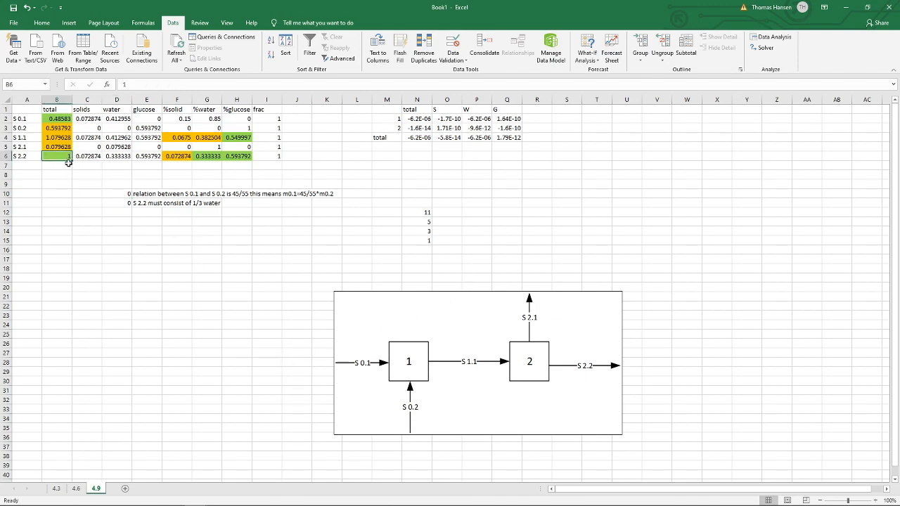
{"action": "left_click", "coordinate": [57, 121]}
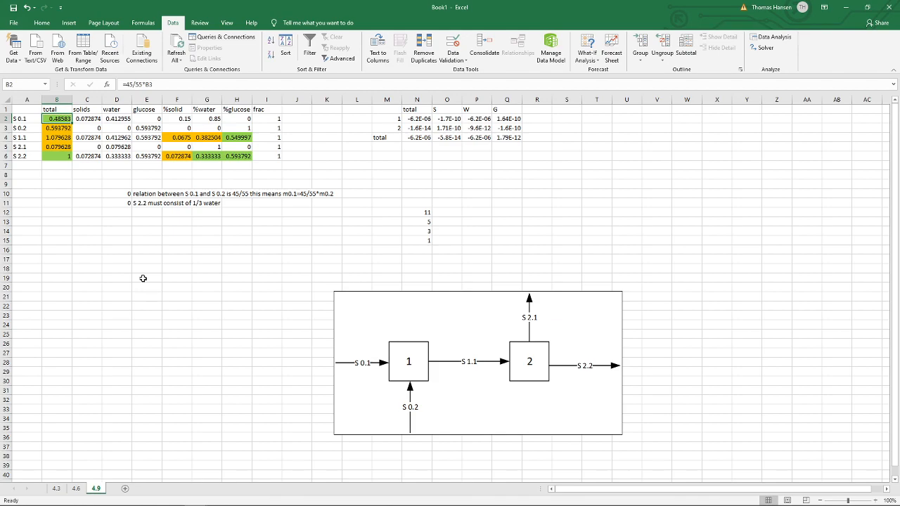
{"action": "left_click", "coordinate": [59, 127]}
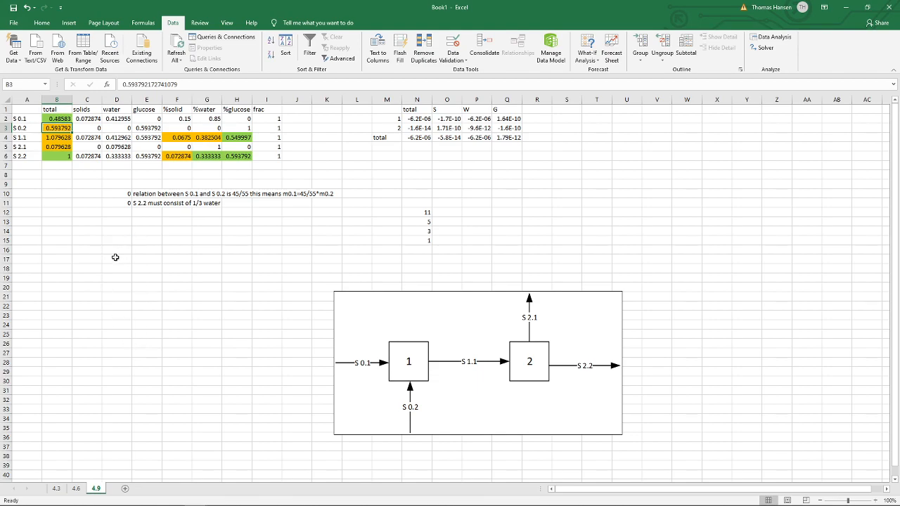
{"action": "left_click", "coordinate": [70, 248]}
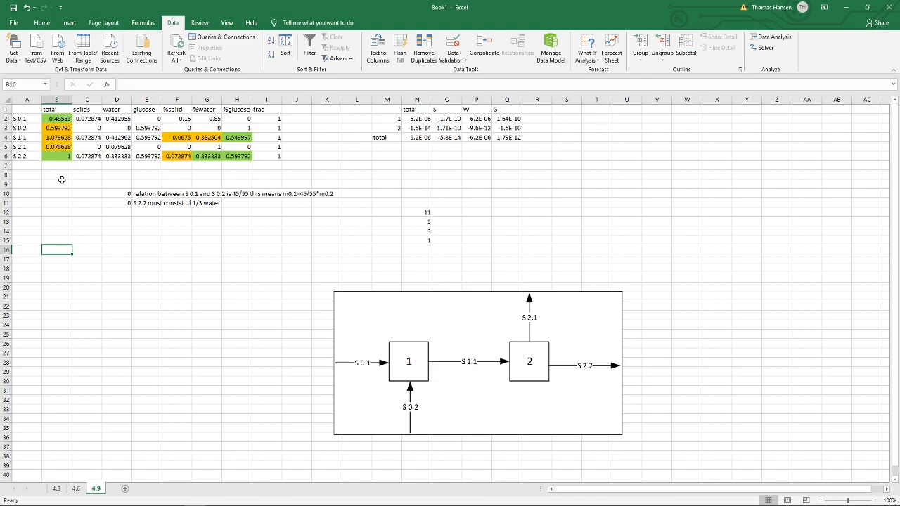
{"action": "left_click", "coordinate": [54, 155]}
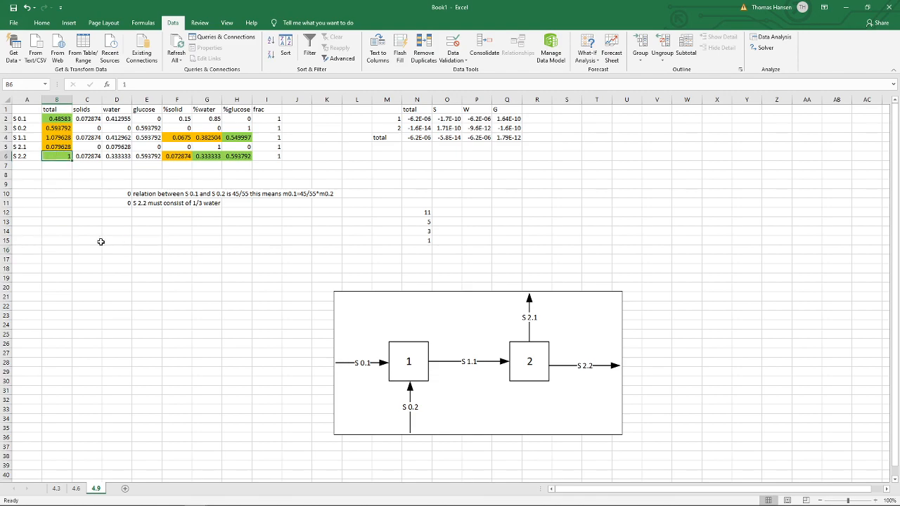
{"action": "left_click", "coordinate": [56, 116]}
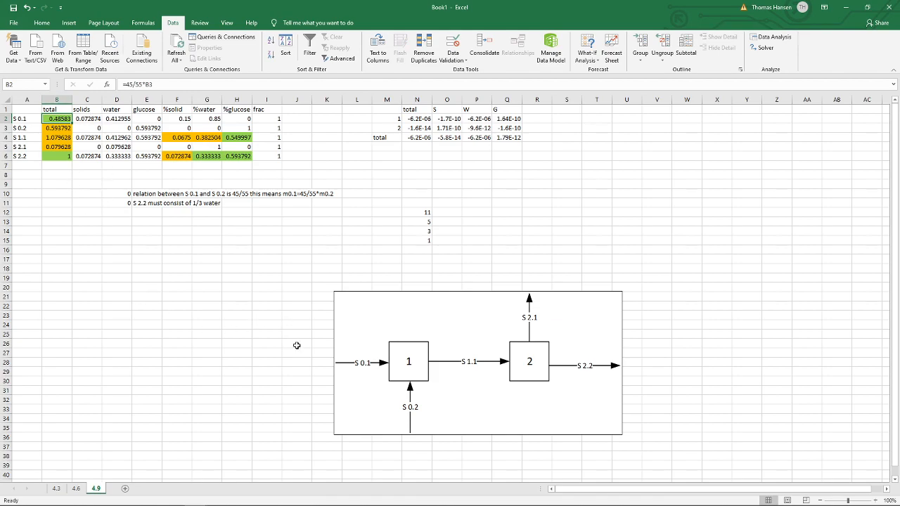
{"action": "left_click", "coordinate": [187, 268]}
{"action": "left_click", "coordinate": [64, 239]}
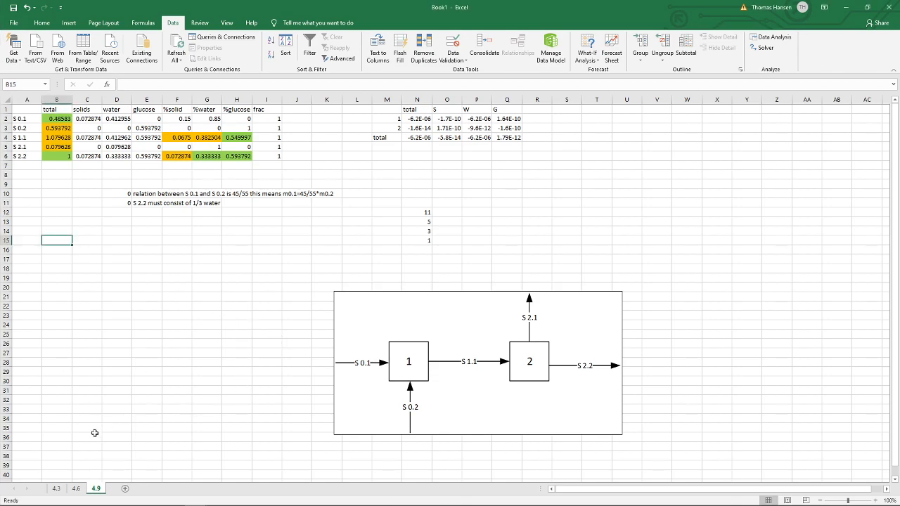
Add a new worksheet, and switch to assignments felder.pdf in Foxit Reader to find problem 4.37 on page 8.
{"action": "left_click", "coordinate": [125, 488]}
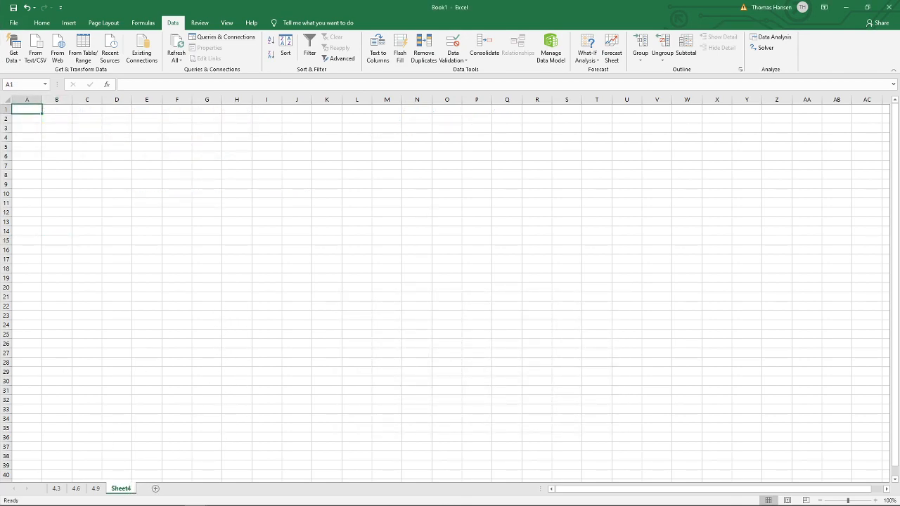
{"action": "key", "text": "alt+Tab"}
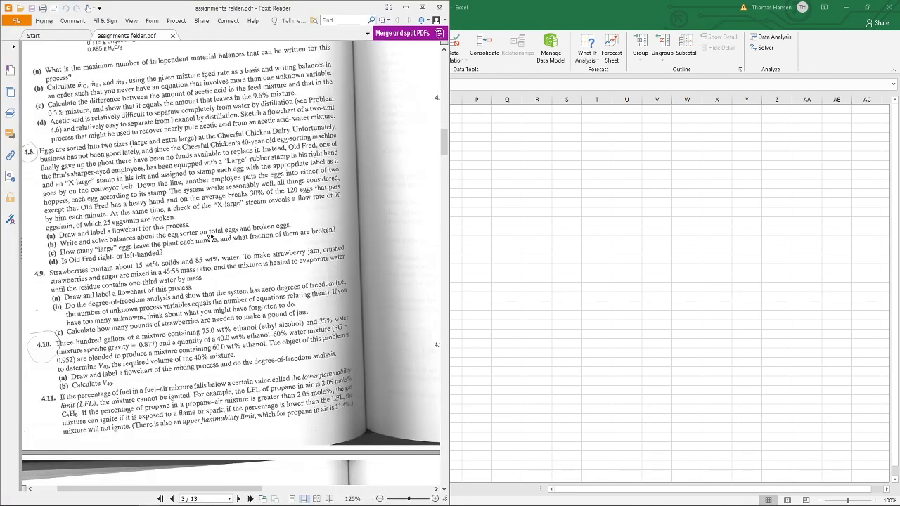
{"action": "left_click_drag", "start_coordinate": [192, 490], "coordinate": [313, 498]}
{"action": "scroll", "coordinate": [275, 276], "scroll_direction": "down", "scroll_amount": 8}
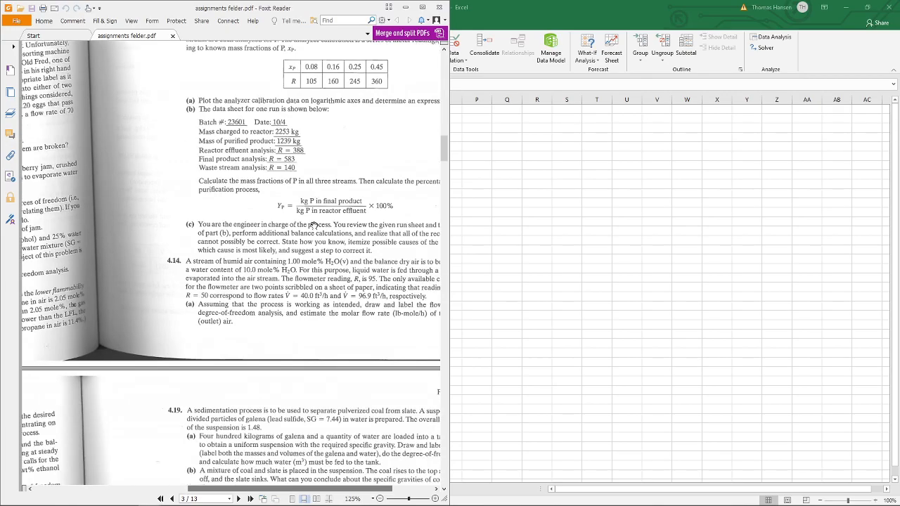
{"action": "scroll", "coordinate": [258, 279], "scroll_direction": "down", "scroll_amount": 12}
{"action": "scroll", "coordinate": [258, 279], "scroll_direction": "down", "scroll_amount": 20}
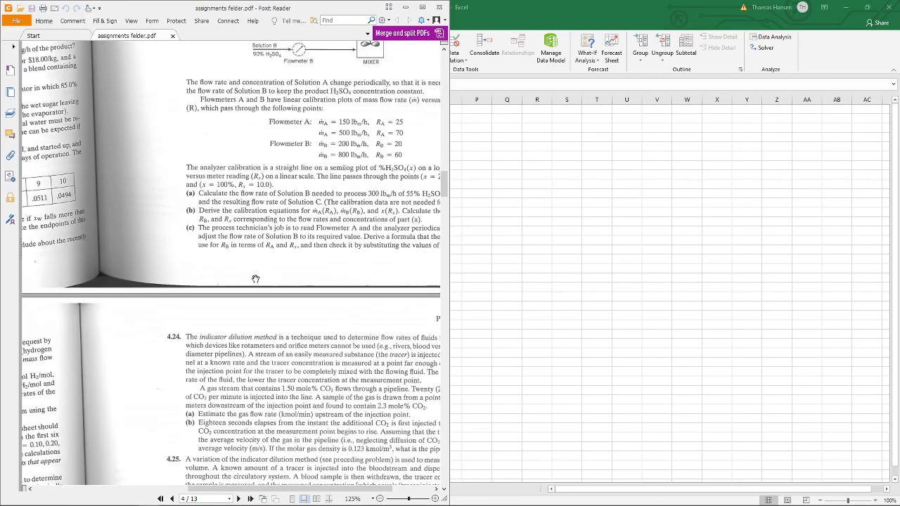
{"action": "scroll", "coordinate": [232, 292], "scroll_direction": "down", "scroll_amount": 10}
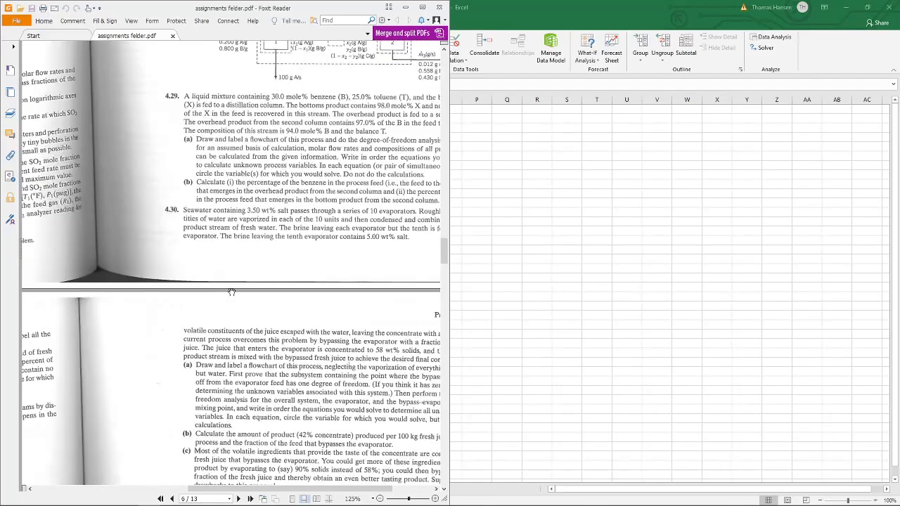
{"action": "scroll", "coordinate": [237, 292], "scroll_direction": "down", "scroll_amount": 10}
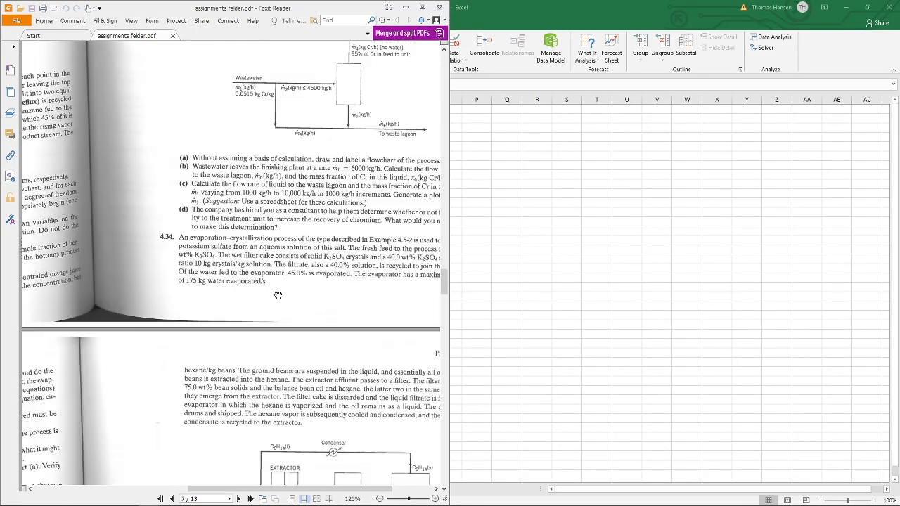
{"action": "scroll", "coordinate": [269, 294], "scroll_direction": "down", "scroll_amount": 5}
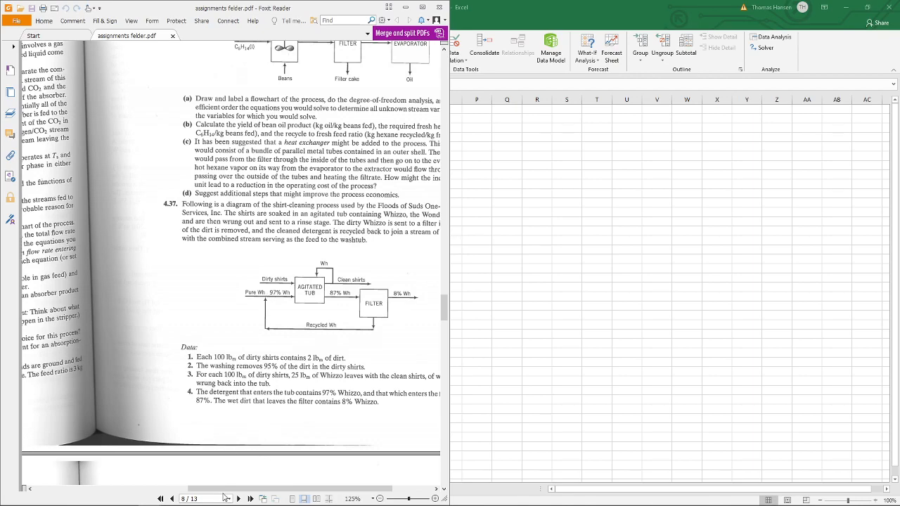
Read problem 4.37 about the shirt-cleaning process, including its flow diagram and data list.
{"action": "left_click_drag", "start_coordinate": [217, 490], "coordinate": [208, 491]}
{"action": "scroll", "coordinate": [137, 270], "scroll_direction": "down", "scroll_amount": 1}
{"action": "scroll", "coordinate": [137, 270], "scroll_direction": "down", "scroll_amount": 1}
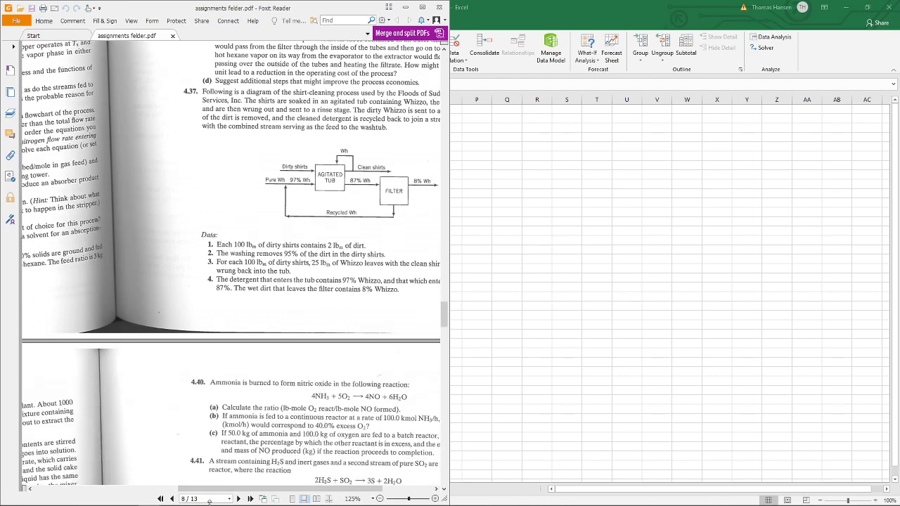
{"action": "left_click_drag", "start_coordinate": [218, 493], "coordinate": [75, 488]}
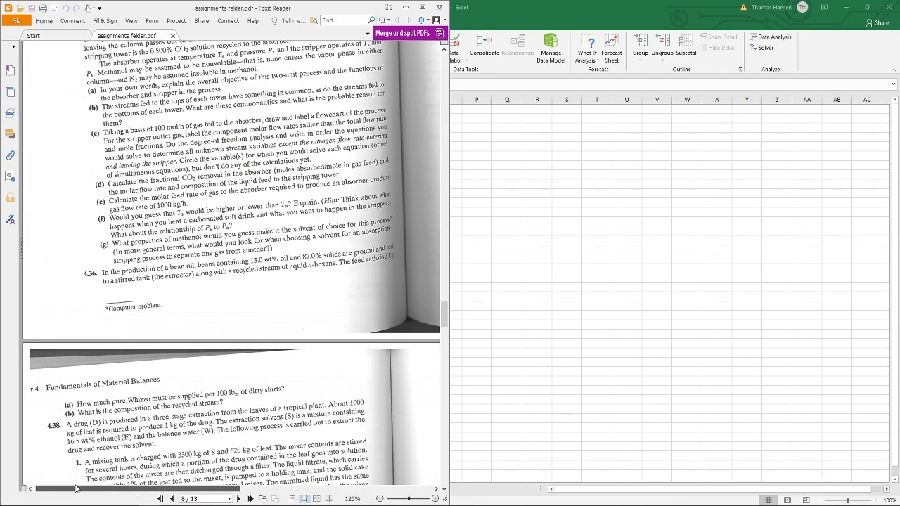
{"action": "left_click_drag", "start_coordinate": [76, 488], "coordinate": [272, 483]}
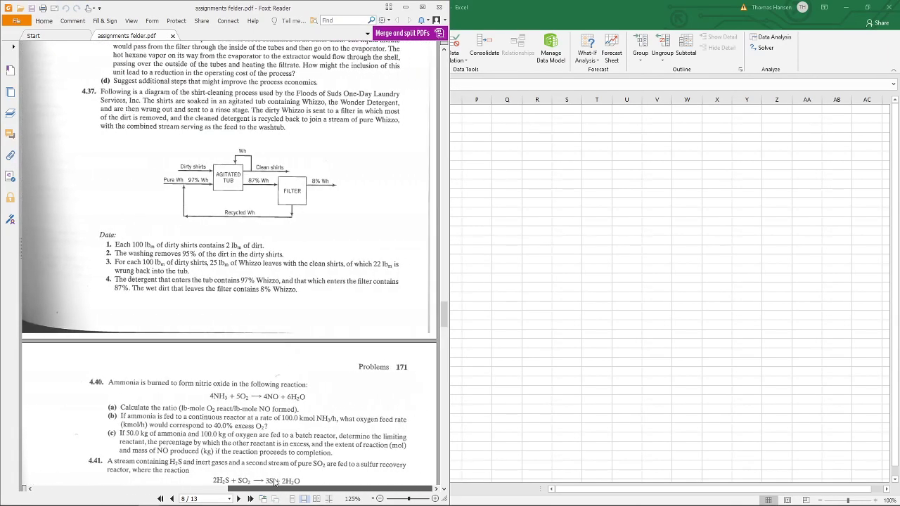
{"action": "scroll", "coordinate": [243, 399], "scroll_direction": "up", "scroll_amount": 2}
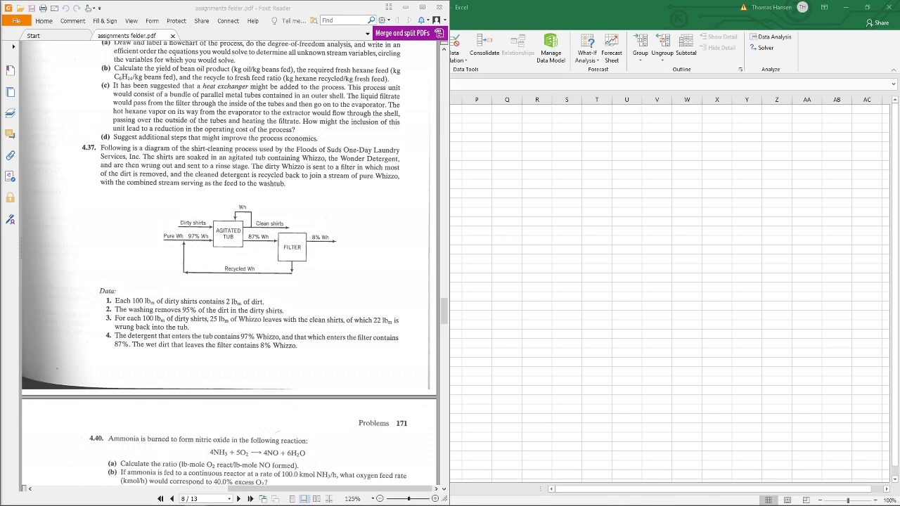
Back in Excel, rename the new sheet as 4.37 and paste the Visio flow diagram at about G18:S37.
{"action": "left_click", "coordinate": [556, 216]}
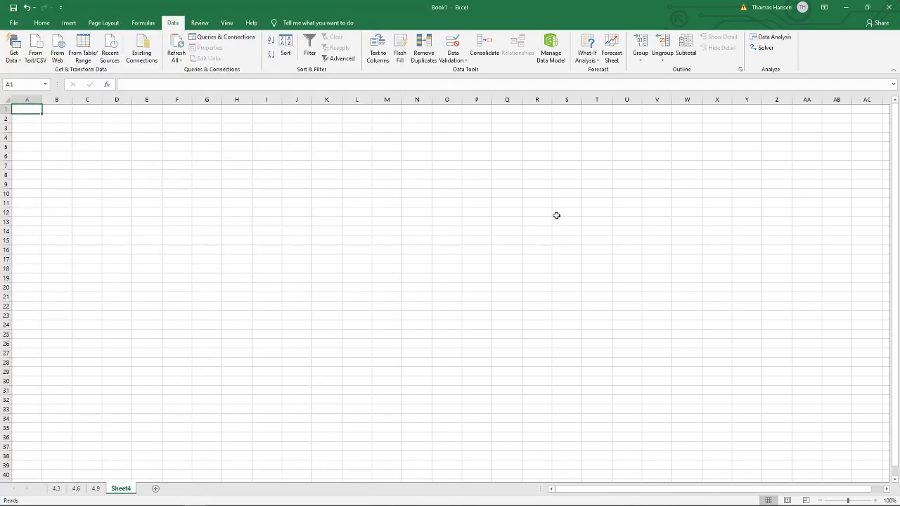
{"action": "double_click", "coordinate": [120, 490]}
{"action": "type", "text": "4.37"}
{"action": "key", "text": "Return"}
{"action": "key", "text": "ctrl+v"}
{"action": "mouse_move", "coordinate": [382, 381]}
{"action": "left_mouse_down"}
{"action": "mouse_move", "coordinate": [361, 287]}
{"action": "mouse_move", "coordinate": [305, 311]}
{"action": "left_mouse_up"}
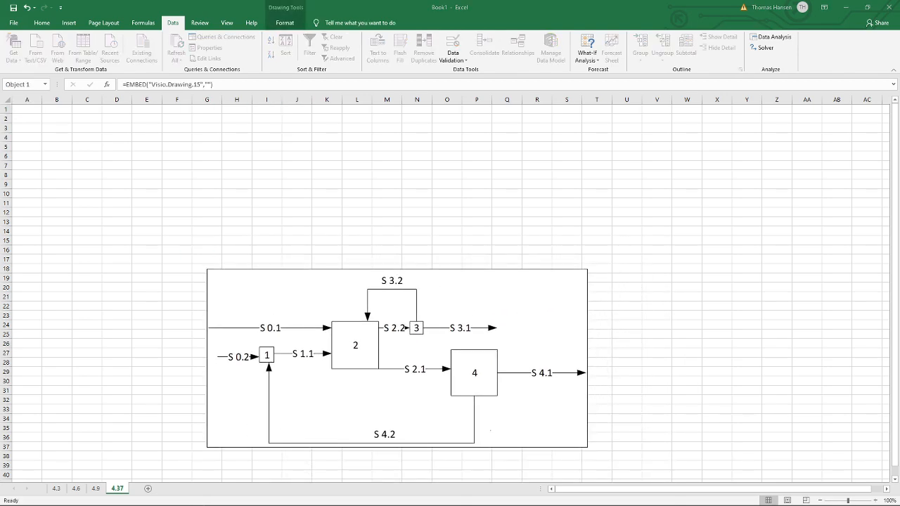
Snip the problem 4.37 flow diagram from assignments felder.pdf in Foxit Reader and paste it into Excel beside the Visio diagram.
{"action": "key", "text": "alt+Tab"}
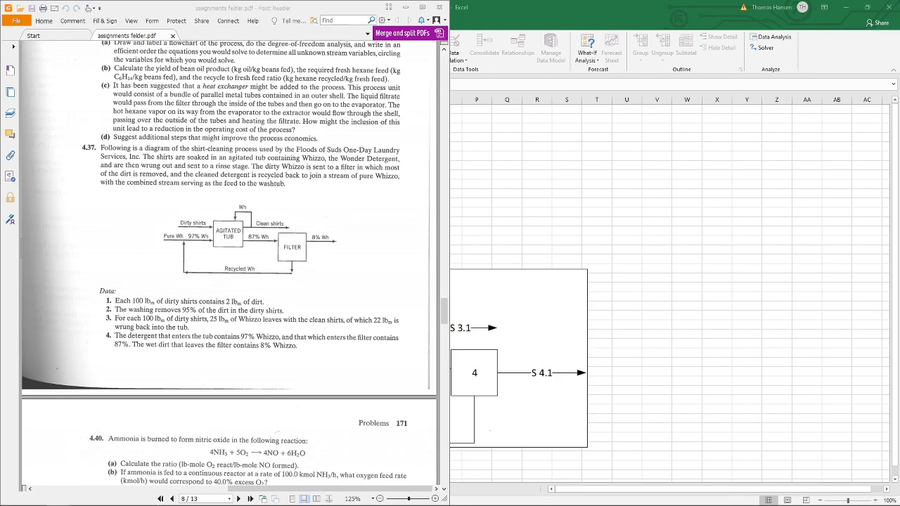
{"action": "left_click_drag", "start_coordinate": [144, 192], "coordinate": [360, 284]}
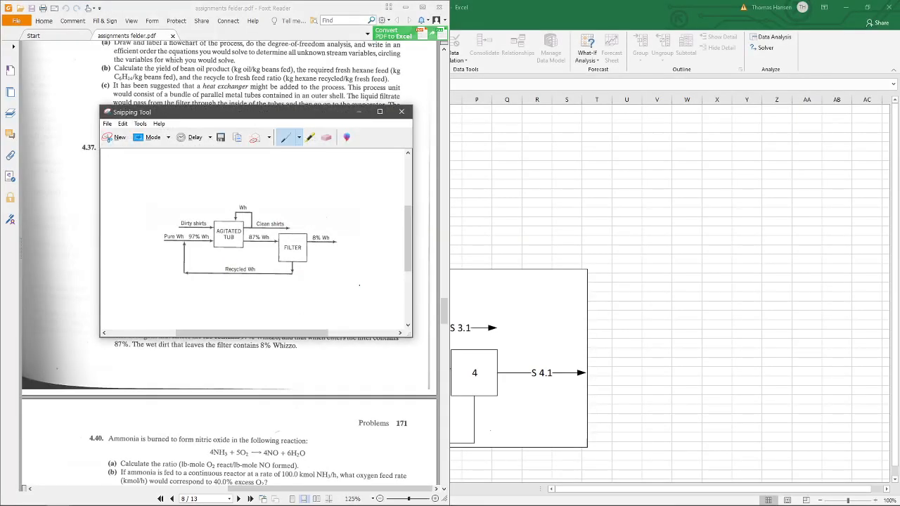
{"action": "left_click", "coordinate": [699, 189]}
{"action": "key", "text": "ctrl+v"}
{"action": "left_click_drag", "start_coordinate": [305, 327], "coordinate": [670, 323]}
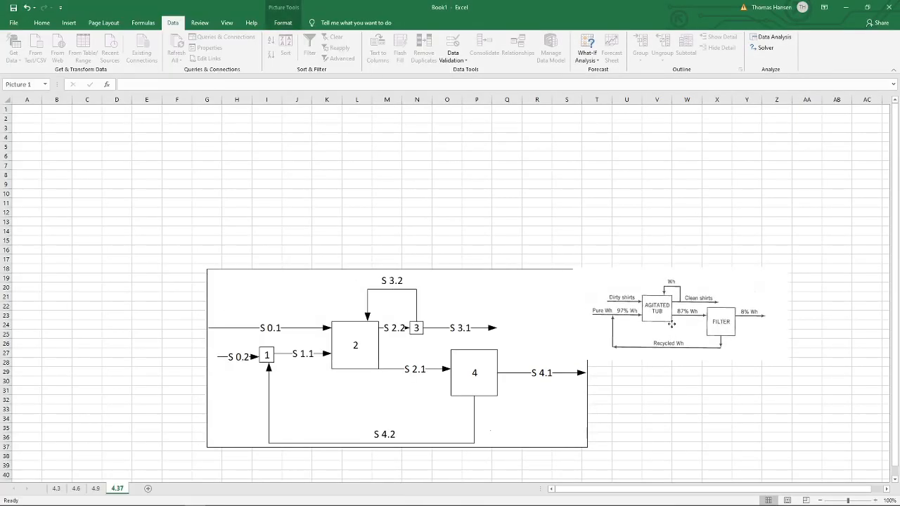
Resize and arrange the two diagrams side by side, the Visio drawing at about A23:J37 and the PDF snip at about L23:T35.
{"action": "left_click_drag", "start_coordinate": [293, 336], "coordinate": [99, 376]}
{"action": "left_click_drag", "start_coordinate": [654, 306], "coordinate": [494, 350]}
{"action": "left_click_drag", "start_coordinate": [632, 407], "coordinate": [658, 417]}
{"action": "left_click", "coordinate": [186, 395]}
{"action": "left_click_drag", "start_coordinate": [394, 311], "coordinate": [292, 359]}
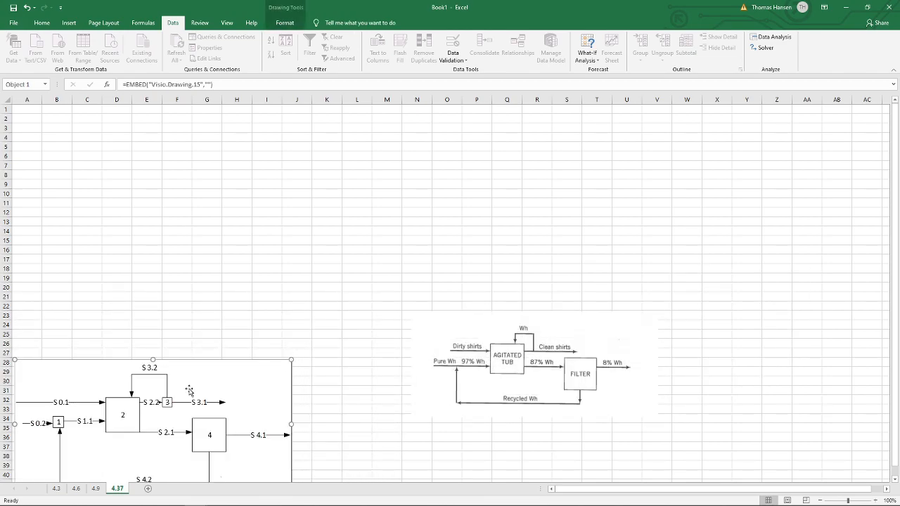
{"action": "left_click_drag", "start_coordinate": [208, 386], "coordinate": [225, 340]}
{"action": "left_click_drag", "start_coordinate": [509, 380], "coordinate": [443, 382]}
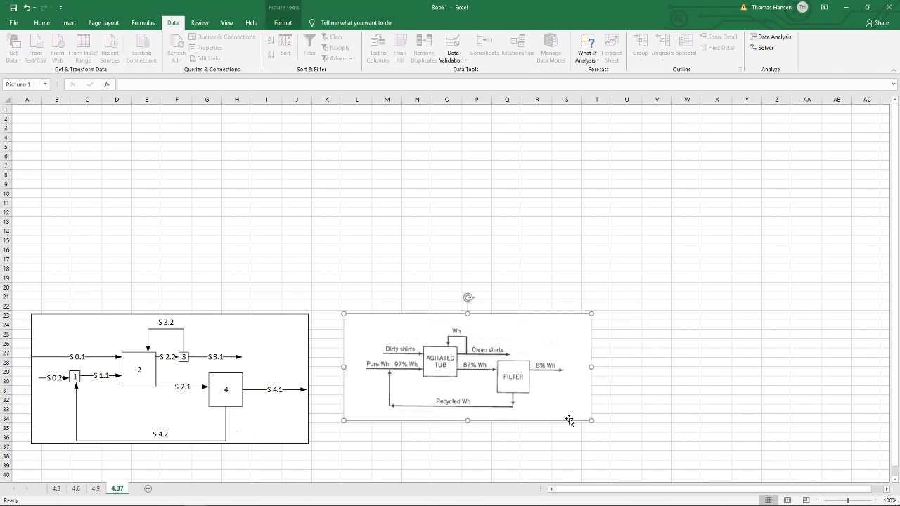
{"action": "left_click_drag", "start_coordinate": [591, 420], "coordinate": [610, 428]}
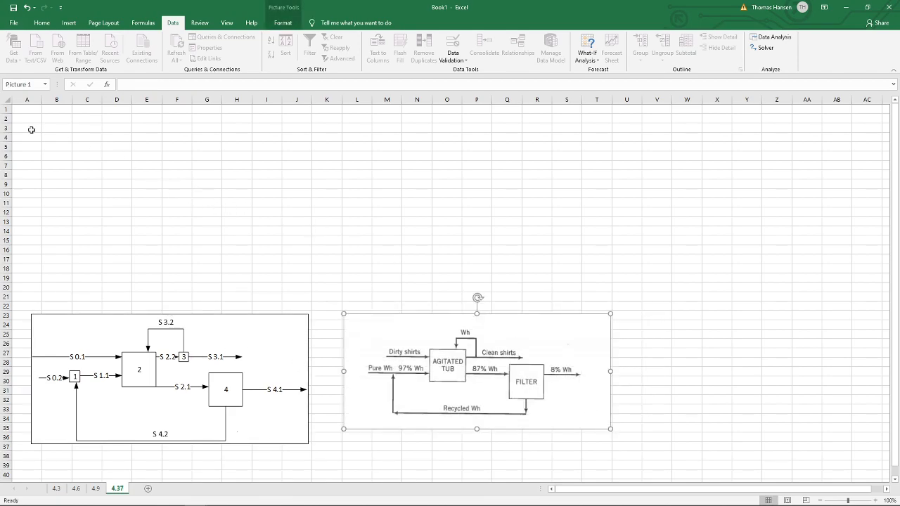
Enter the stream labels S 0.1, S 0.2, S 1.1, S 2.1, S 2.2, S 3.1, S 3.2, S 4.1 and S 4.2 in A2:A10.
{"action": "left_click", "coordinate": [19, 118]}
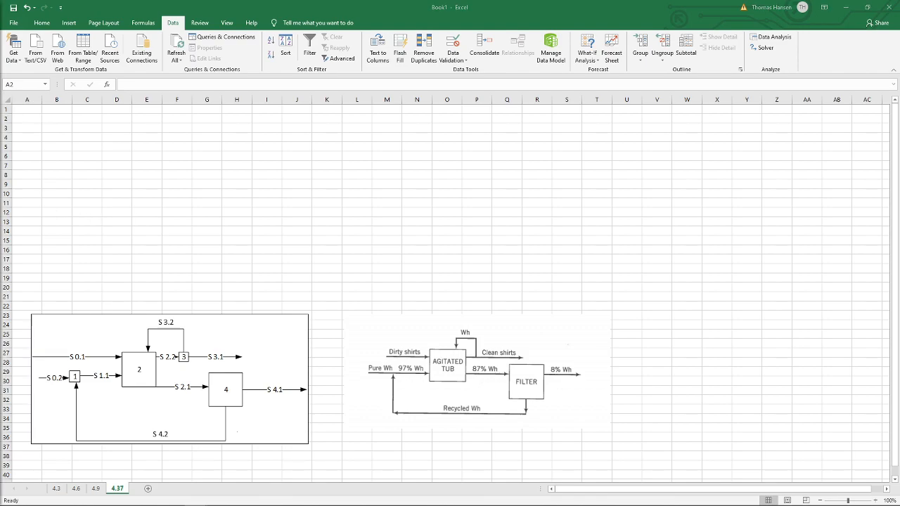
{"action": "left_click", "coordinate": [20, 116]}
{"action": "type", "text": "S 0.1 S 0.2 S 1.1 S 2.1 S 2.2 S 3.1 S 3.2 S 4.1 S 4.2"}
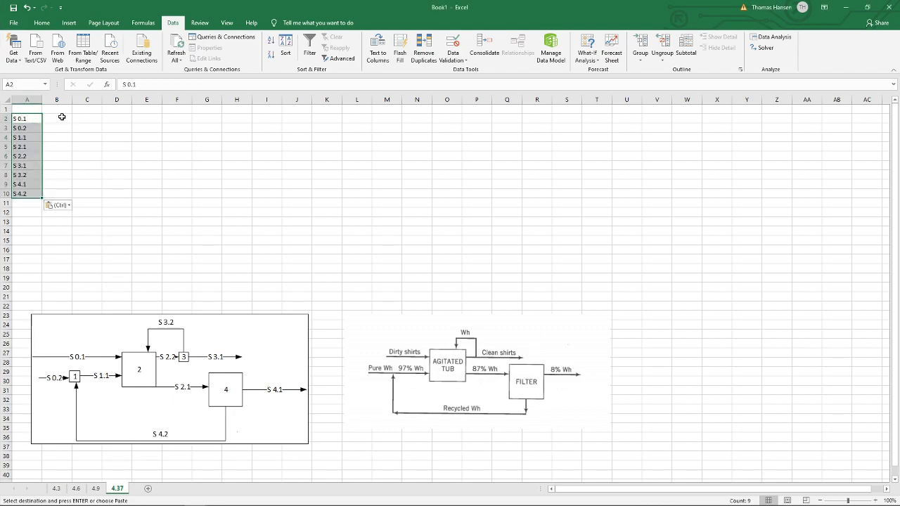
Enter the column headings total, shirt, dirt, whiz, shirt%, dirt%, whiz% and frac in B1:I1.
{"action": "left_click", "coordinate": [58, 110]}
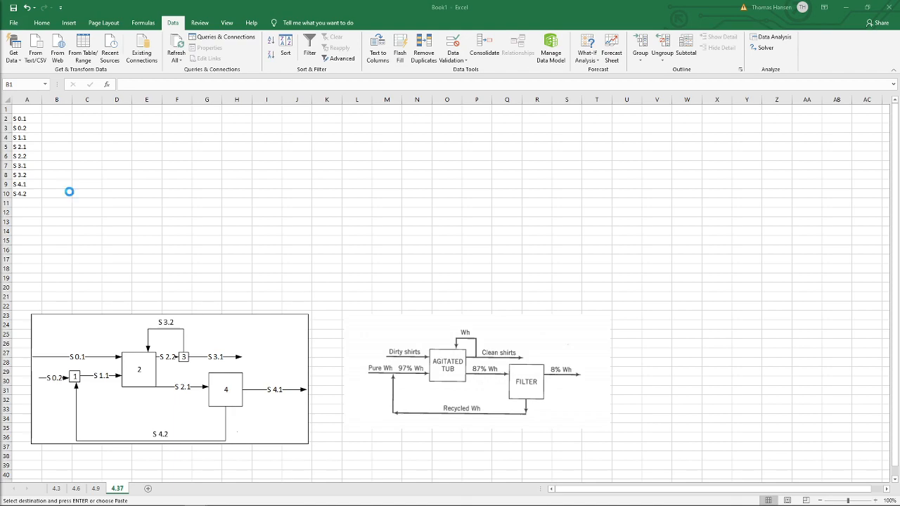
{"action": "left_click", "coordinate": [54, 110]}
{"action": "type", "text": "total\tshirt\tdirt\twhiz\tshirt%\tdirt%\twhiz%\tfrac"}
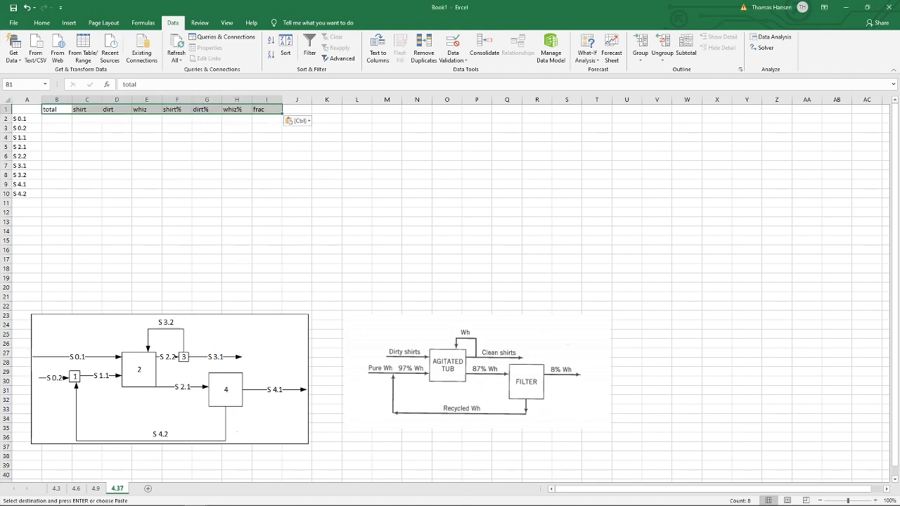
Enter =SUM(F2:H2) in I2 and fill the formula down the frac column to I10.
{"action": "left_click", "coordinate": [262, 119]}
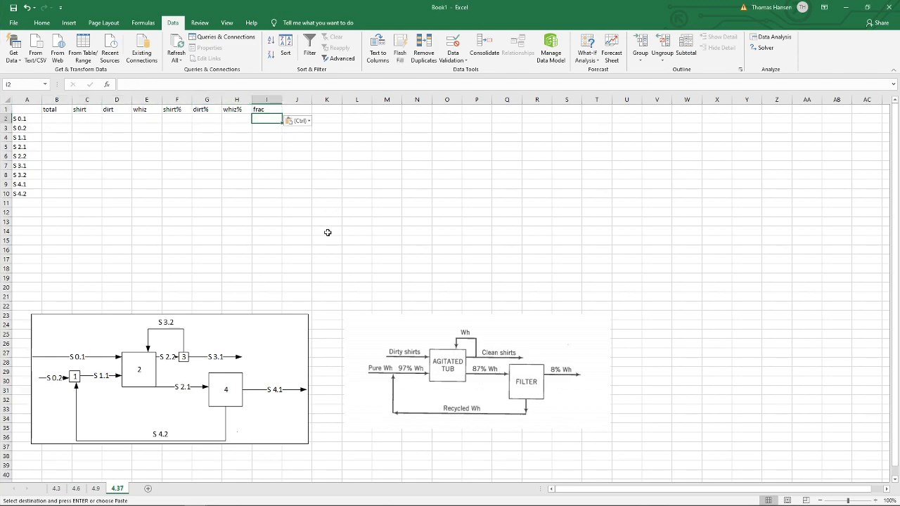
{"action": "type", "text": "=sum("}
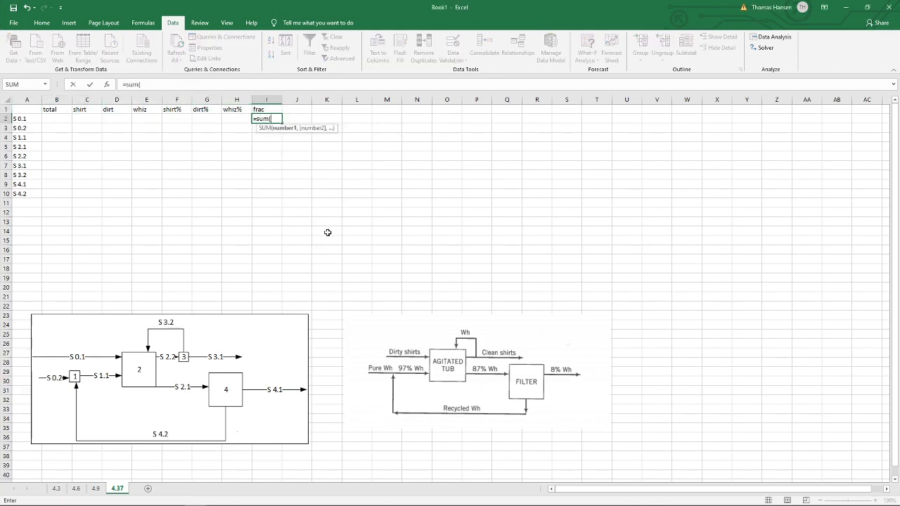
{"action": "left_click_drag", "start_coordinate": [232, 119], "coordinate": [186, 126]}
{"action": "key", "text": "Return"}
{"action": "left_click", "coordinate": [275, 120]}
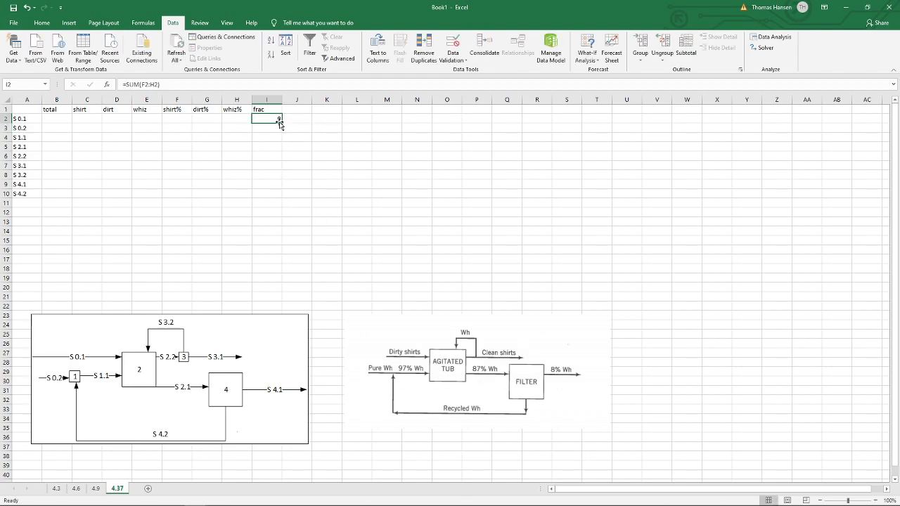
{"action": "left_click_drag", "start_coordinate": [282, 122], "coordinate": [269, 196]}
Check the problem data in Foxit Reader, then in Excel set the S 0.1 total in B2 to 100 with a green fill.
{"action": "left_click", "coordinate": [62, 118]}
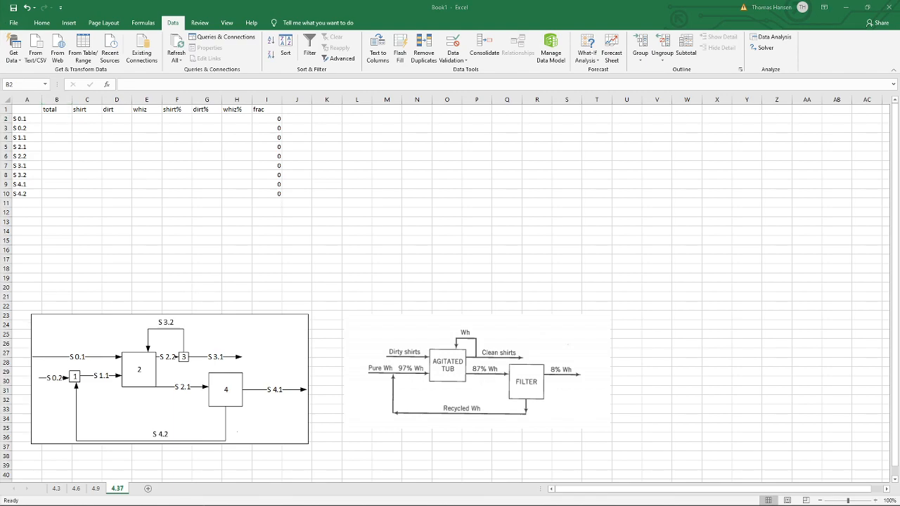
{"action": "key", "text": "alt+Tab"}
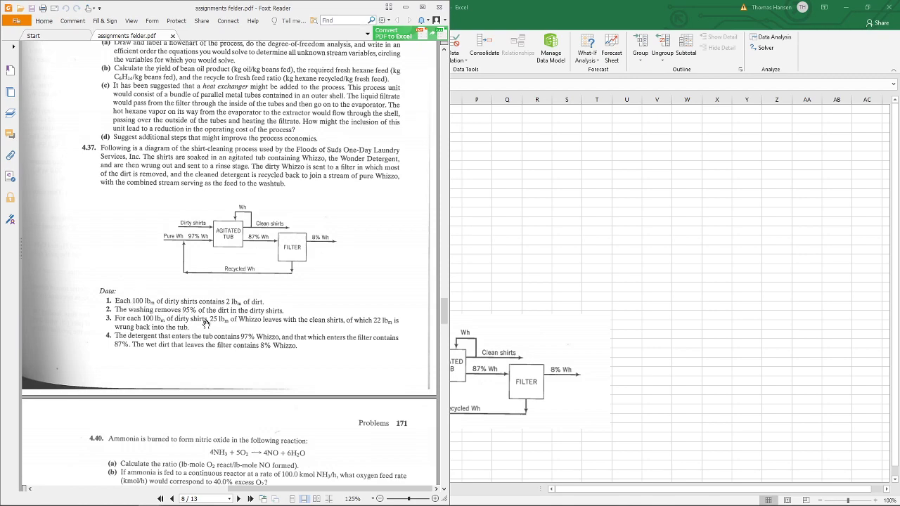
{"action": "left_click", "coordinate": [594, 218]}
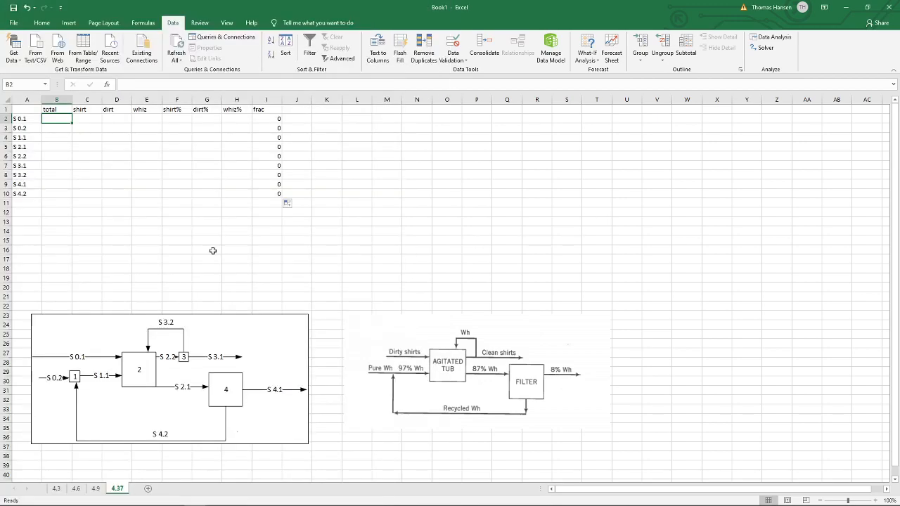
{"action": "type", "text": "100"}
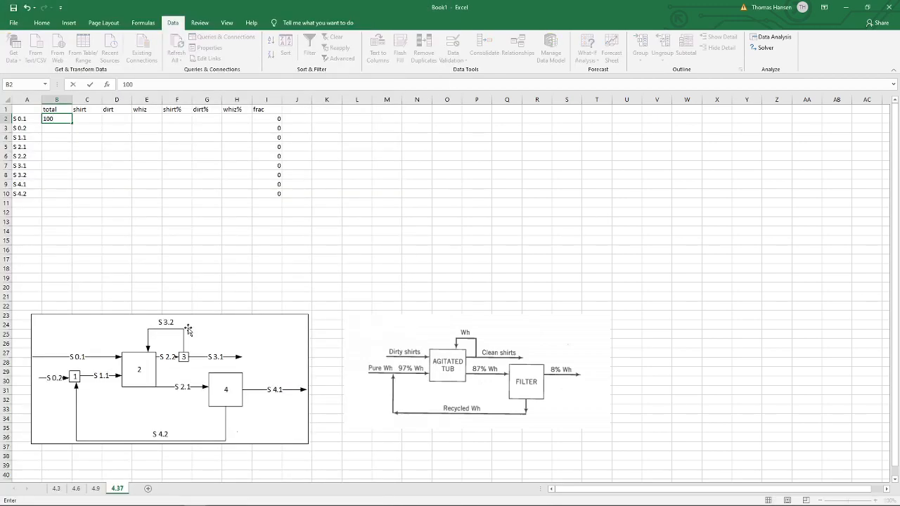
{"action": "key", "text": "ctrl+Return"}
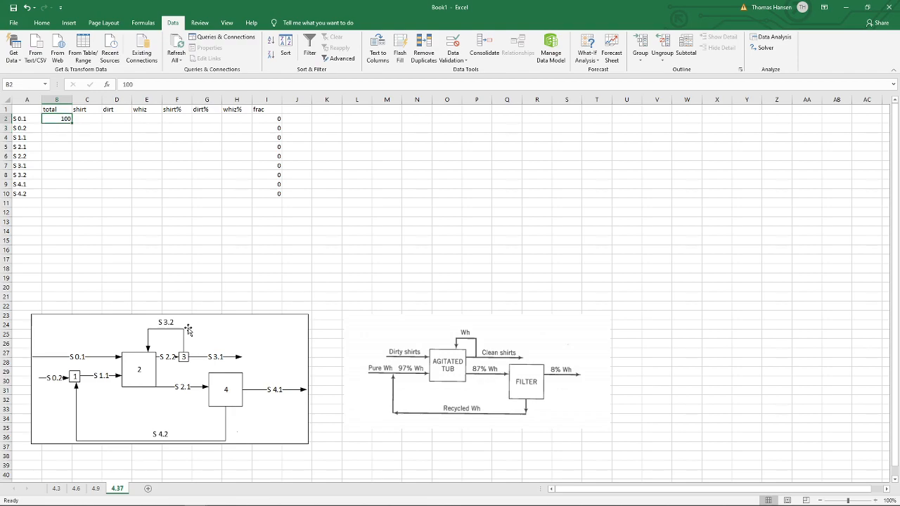
{"action": "left_click", "coordinate": [42, 22]}
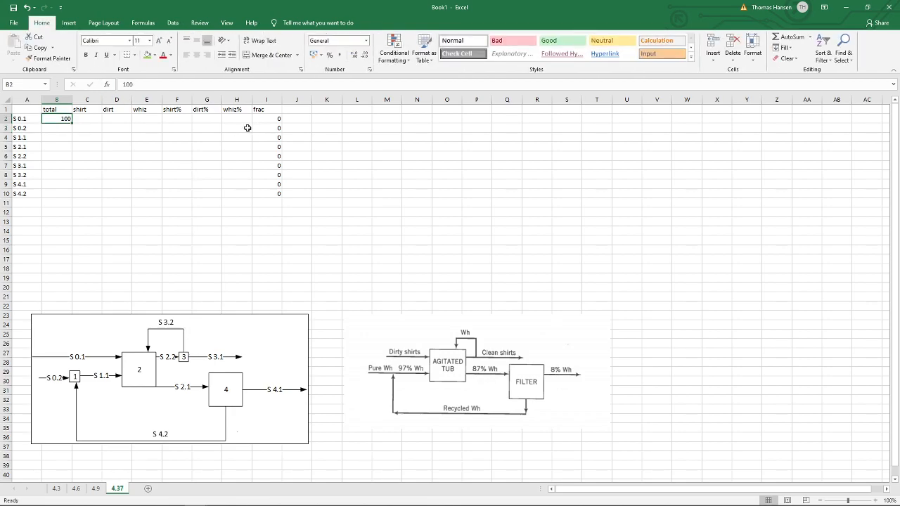
{"action": "left_click", "coordinate": [147, 54]}
{"action": "left_click", "coordinate": [60, 131]}
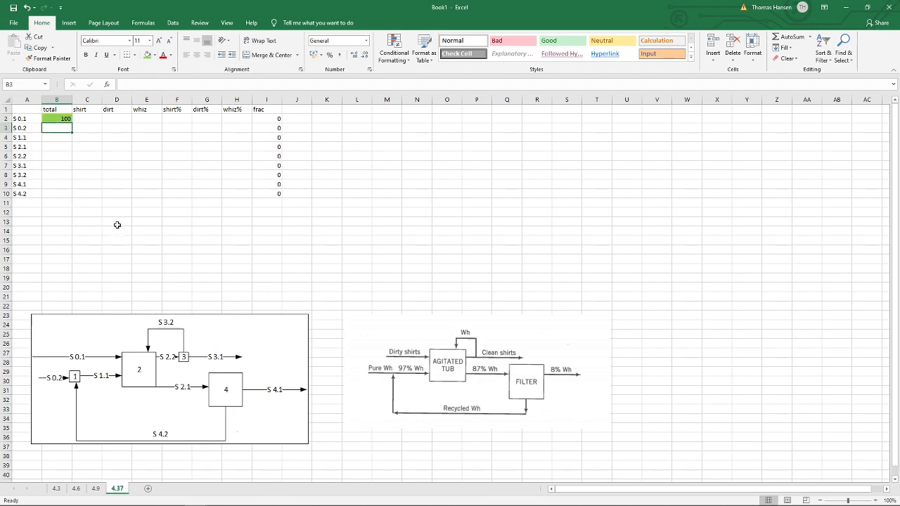
Check the dirt content in the Foxit Reader problem data, and set the S 0.1 dirt% in Excel cell G2 to 0.02.
{"action": "key", "text": "Up"}
{"action": "key", "text": "Right"}
{"action": "key", "text": "Right"}
{"action": "key", "text": "Right"}
{"action": "key", "text": "Right"}
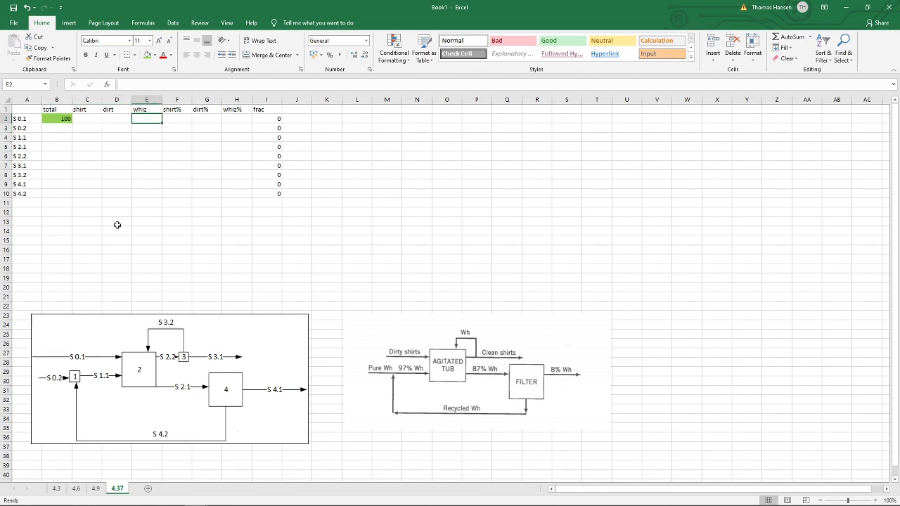
{"action": "key", "text": "Right"}
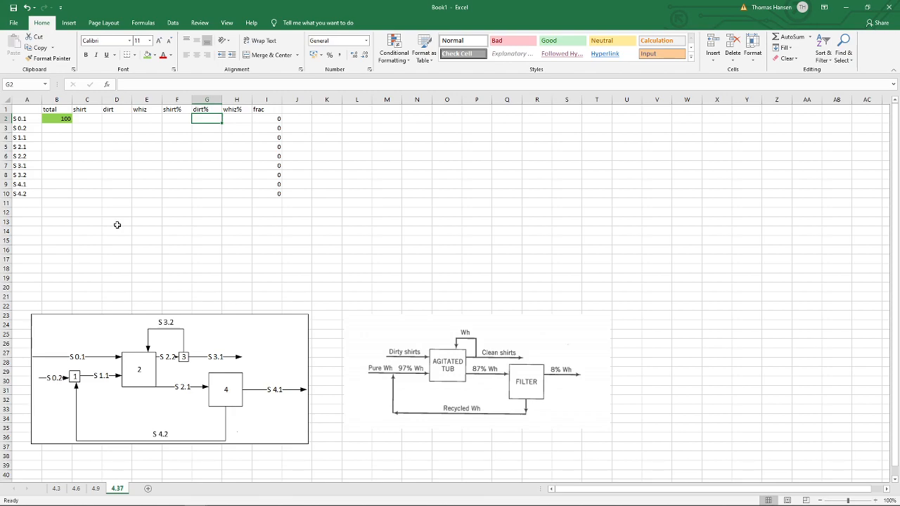
{"action": "key", "text": "alt+Tab"}
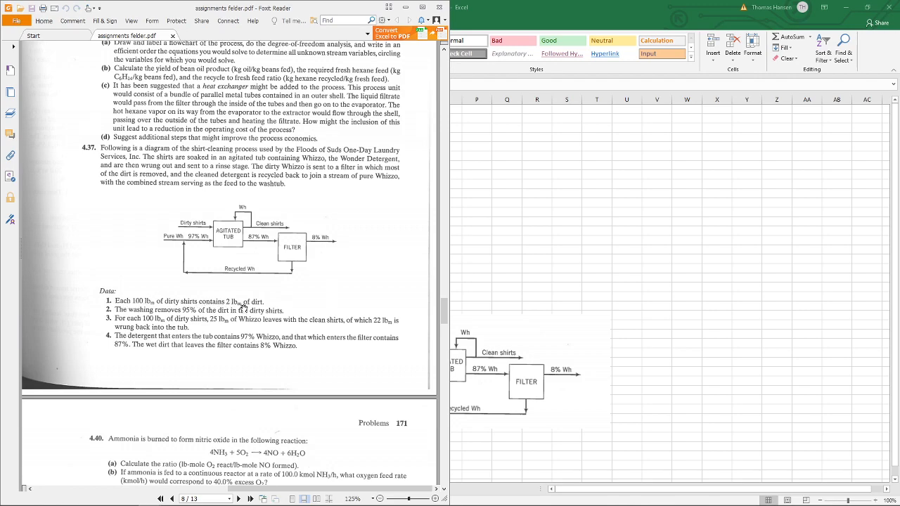
{"action": "key", "text": "alt+Tab"}
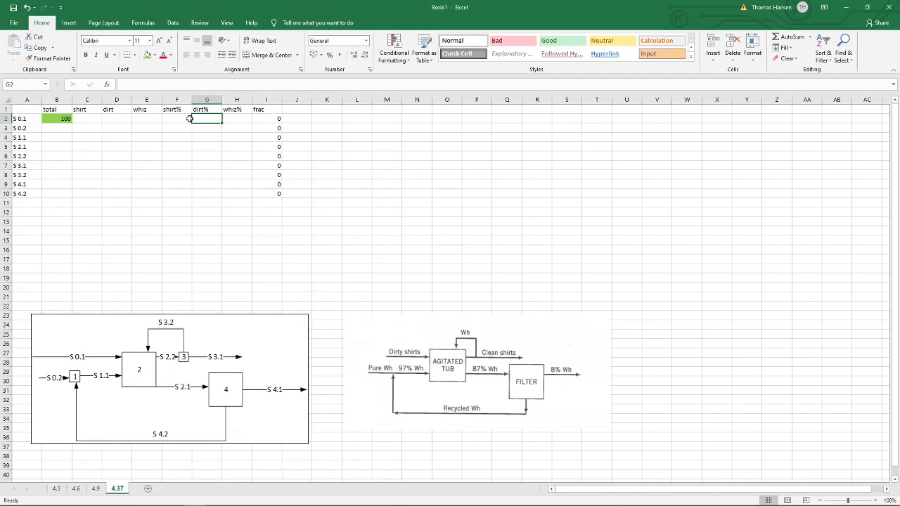
{"action": "type", "text": "0.02"}
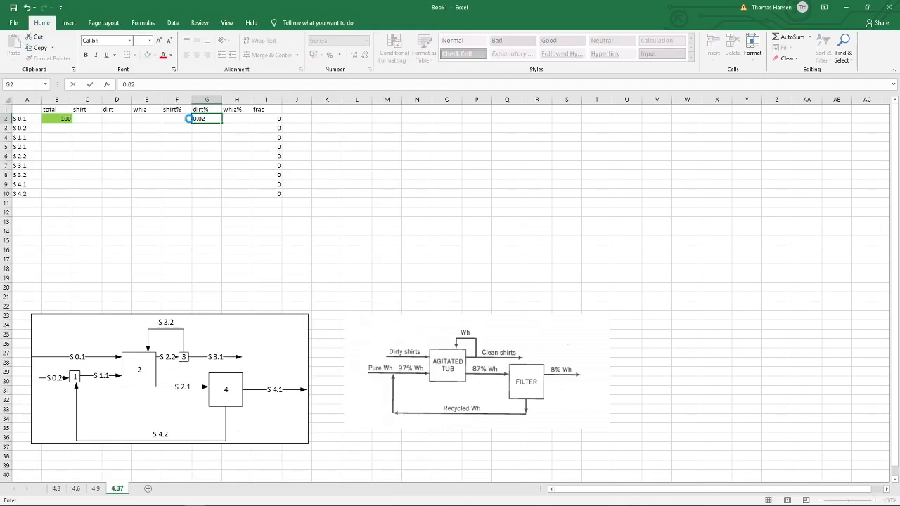
{"action": "key", "text": "ctrl+Return"}
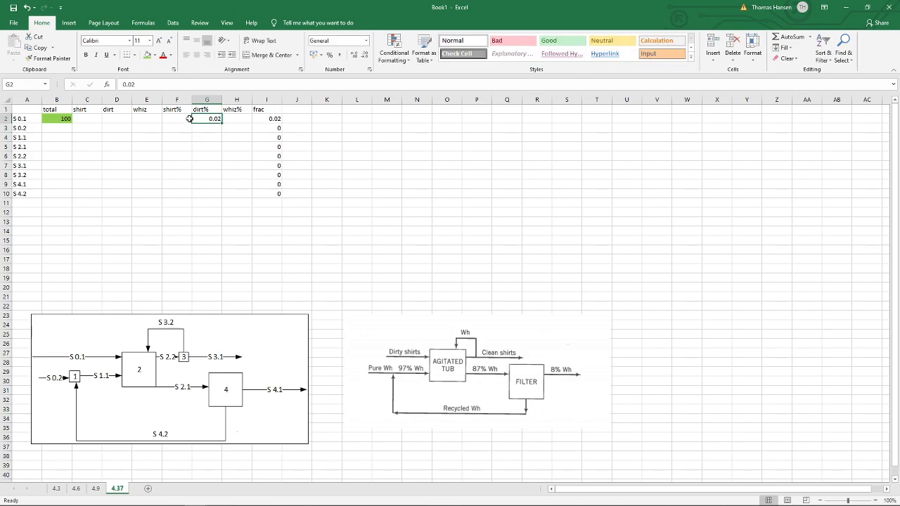
Set the S 0.1 whiz% in H2 to 0 and calculate its shirt% in F2 as =1-G2.
{"action": "left_click", "coordinate": [189, 119]}
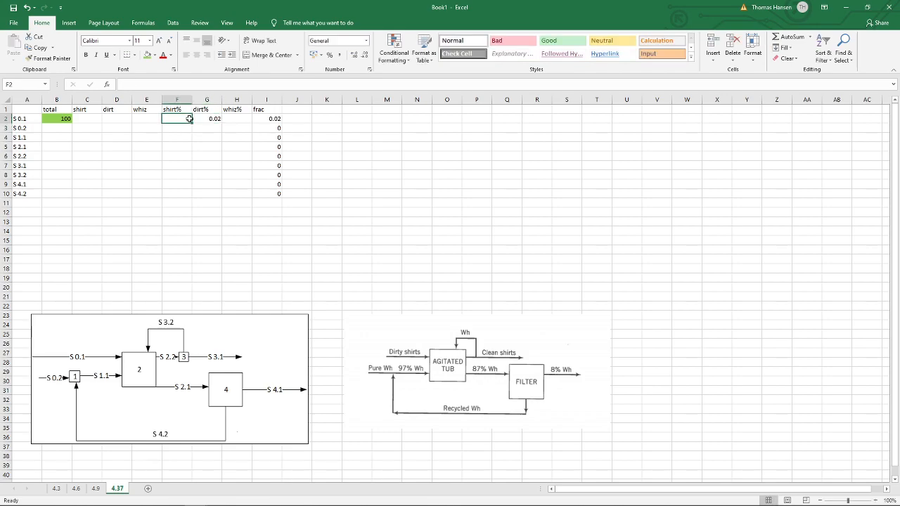
{"action": "key", "text": "Right"}
{"action": "key", "text": "Right"}
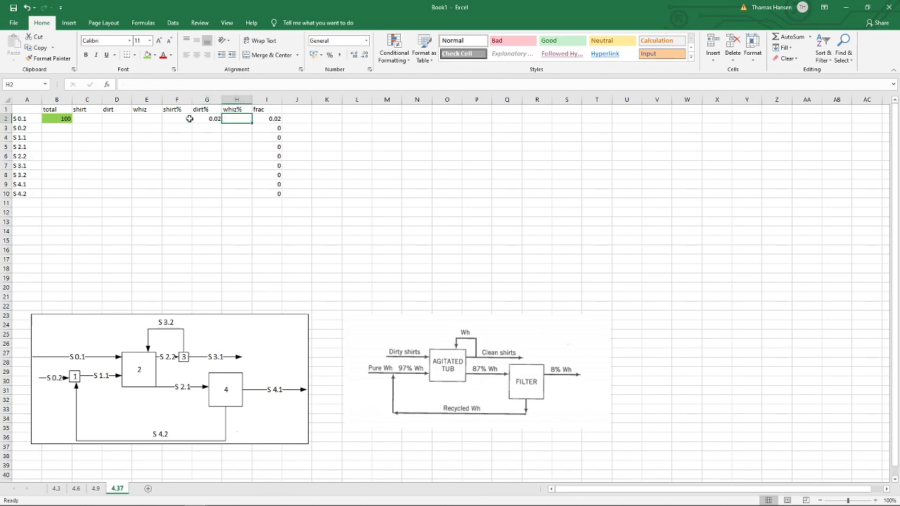
{"action": "type", "text": "0"}
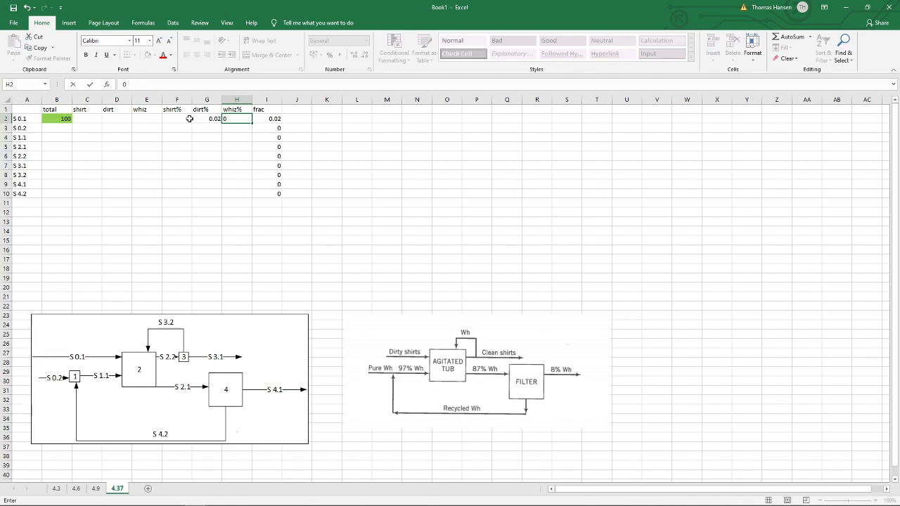
{"action": "left_click", "coordinate": [189, 119]}
{"action": "type", "text": "=1-G2"}
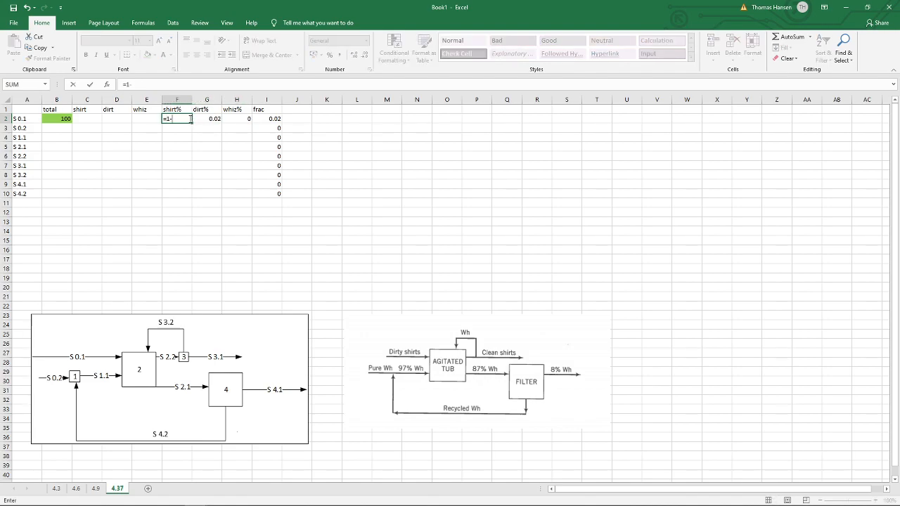
{"action": "left_click", "coordinate": [189, 118]}
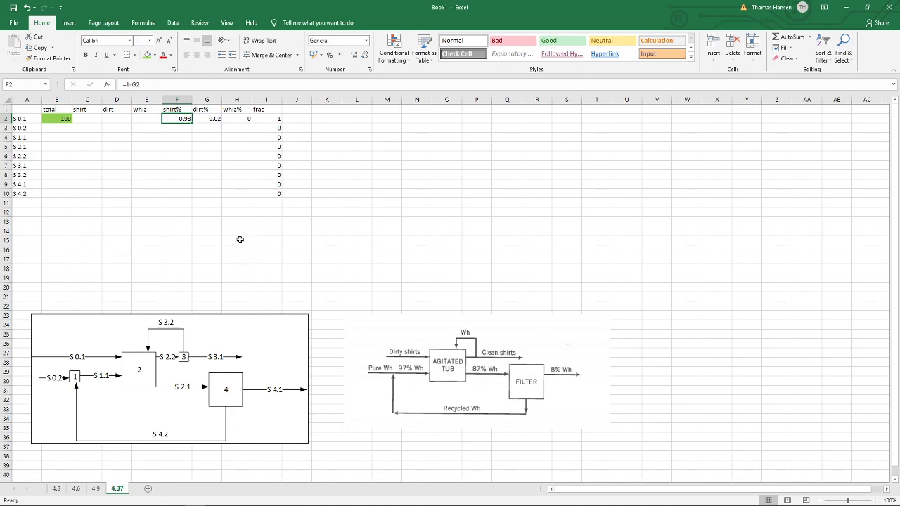
Calculate the S 0.1 shirt amount in C2 with =F2*$B2, locking only the column of the total reference.
{"action": "left_click", "coordinate": [64, 117]}
{"action": "key", "text": "Right"}
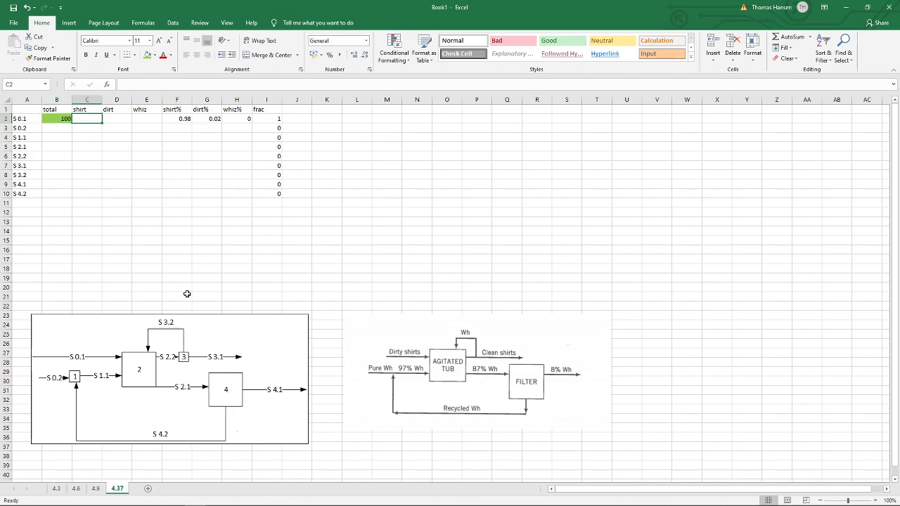
{"action": "type", "text": "="}
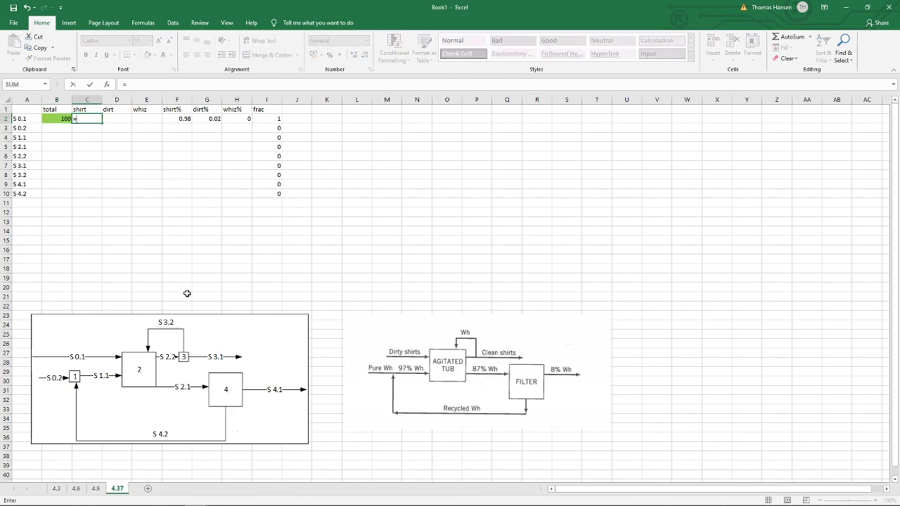
{"action": "left_click", "coordinate": [175, 119]}
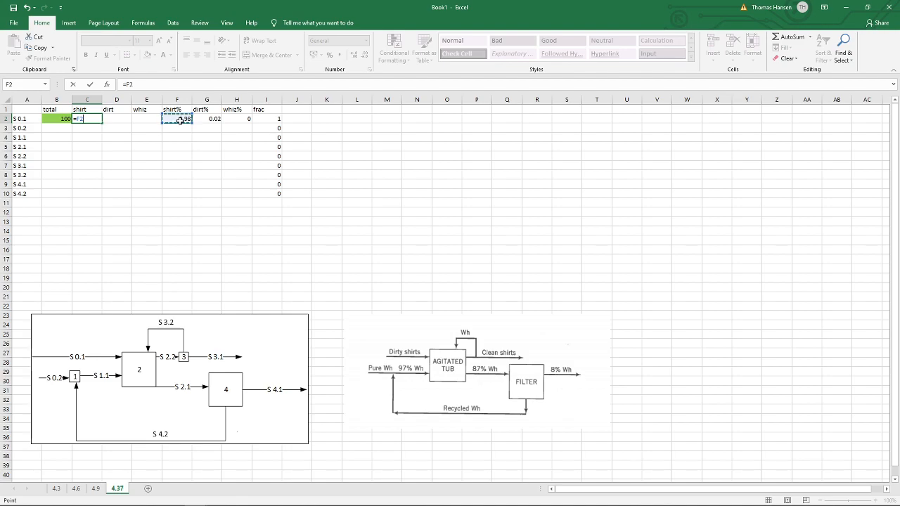
{"action": "type", "text": "*"}
{"action": "left_click", "coordinate": [65, 120]}
{"action": "key", "text": "F4"}
{"action": "key", "text": "F4"}
{"action": "key", "text": "F4"}
{"action": "key", "text": "ctrl+Return"}
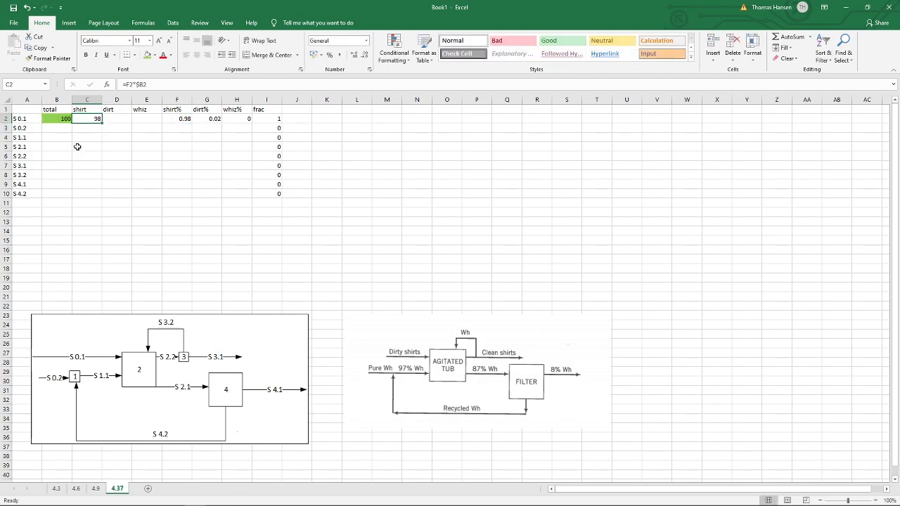
Fill the S 0.1 shirt formula across to dirt and whiz in D2:E2, and down through S 4.2 in row 10.
{"action": "left_click_drag", "start_coordinate": [101, 124], "coordinate": [145, 124]}
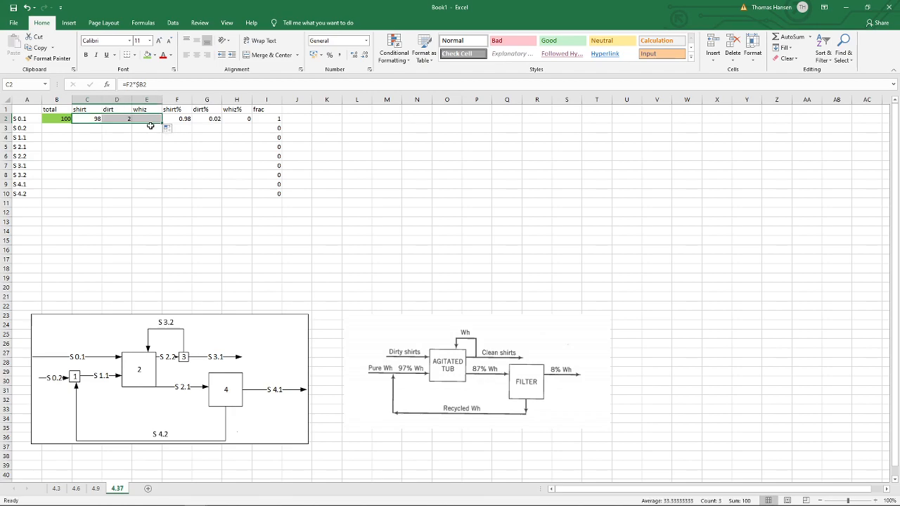
{"action": "left_click", "coordinate": [150, 119]}
{"action": "left_click", "coordinate": [168, 81]}
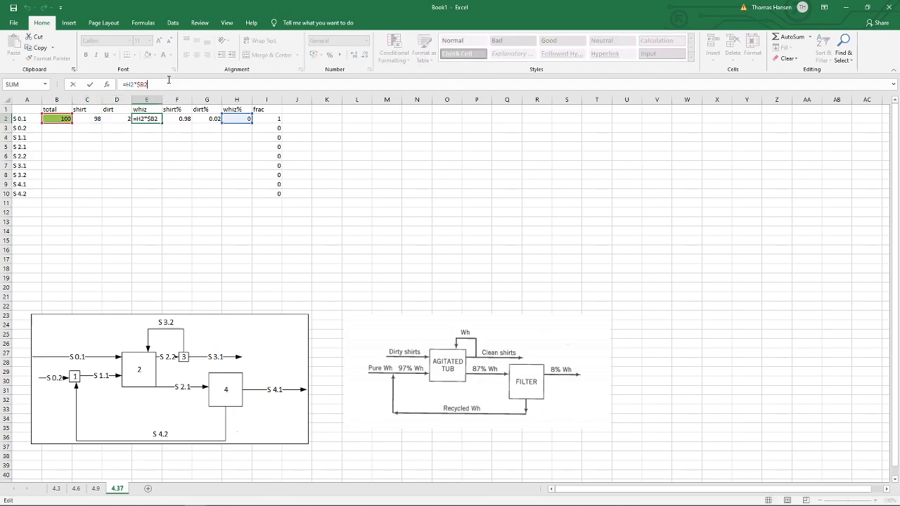
{"action": "key", "text": "Escape"}
{"action": "left_click", "coordinate": [87, 117]}
{"action": "left_click_drag", "start_coordinate": [102, 123], "coordinate": [153, 202]}
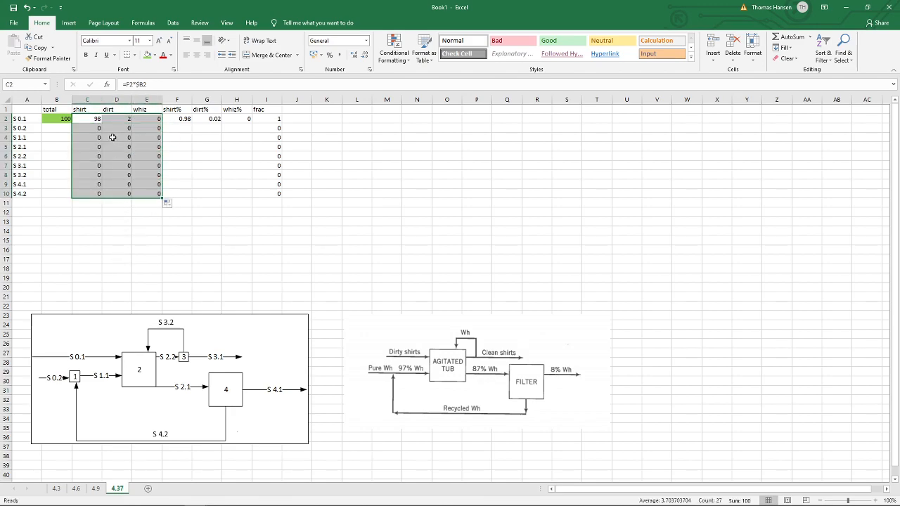
{"action": "left_click_drag", "start_coordinate": [85, 125], "coordinate": [151, 193]}
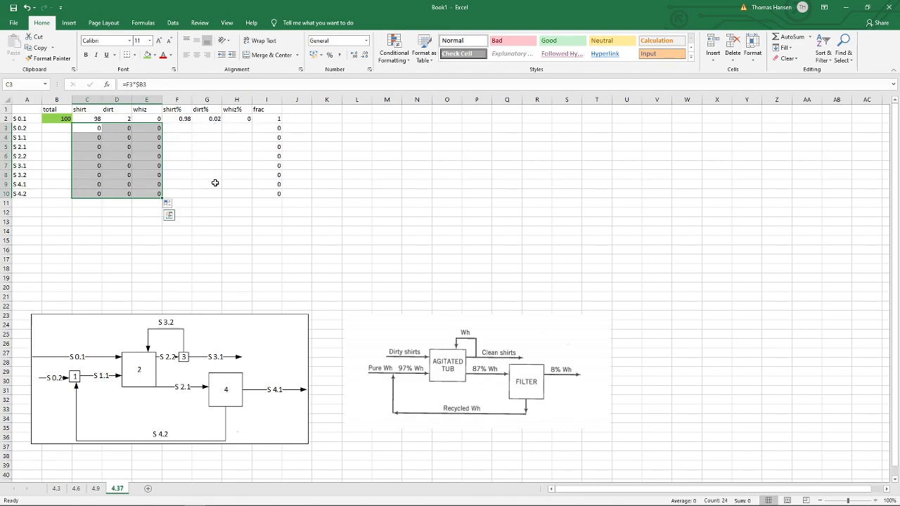
Set the S 0.2 composition to 0 shirt%, 0 dirt% and 1 whiz% in F3:H3, checking the Foxit Reader problem data.
{"action": "left_click", "coordinate": [57, 118]}
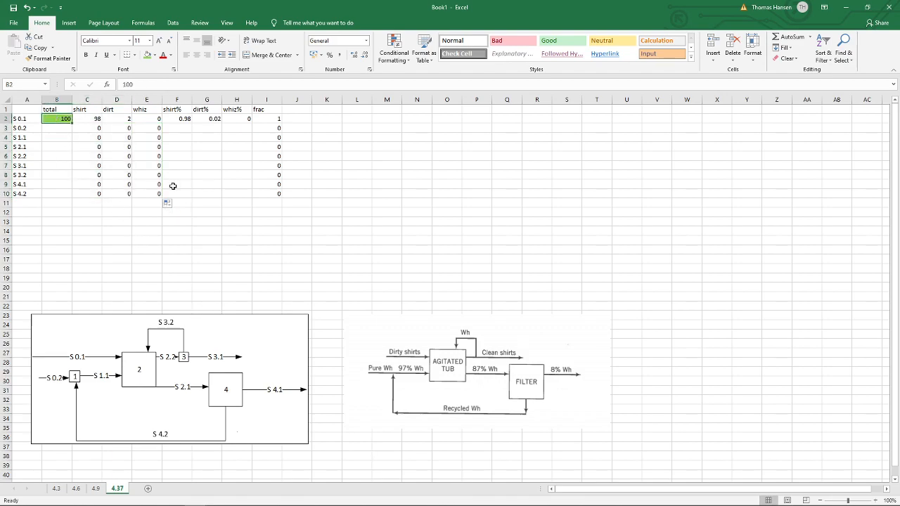
{"action": "left_click", "coordinate": [47, 129]}
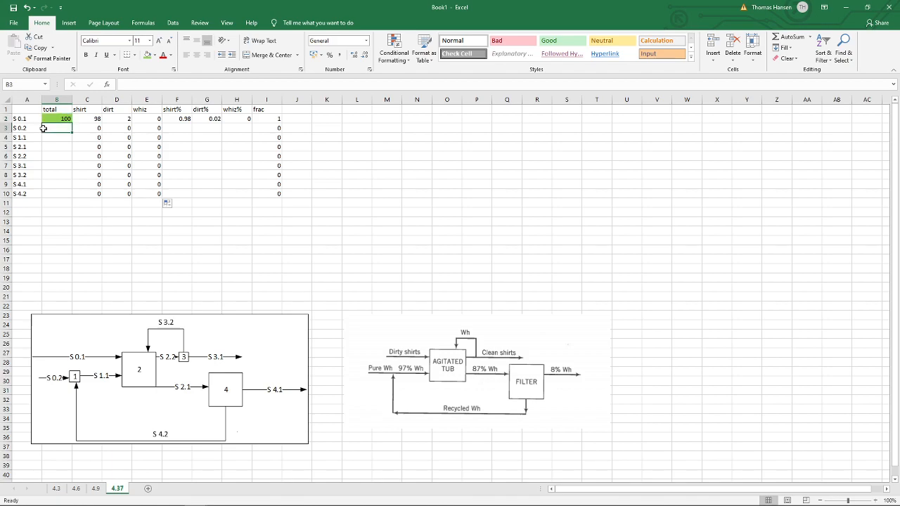
{"action": "left_click", "coordinate": [187, 129]}
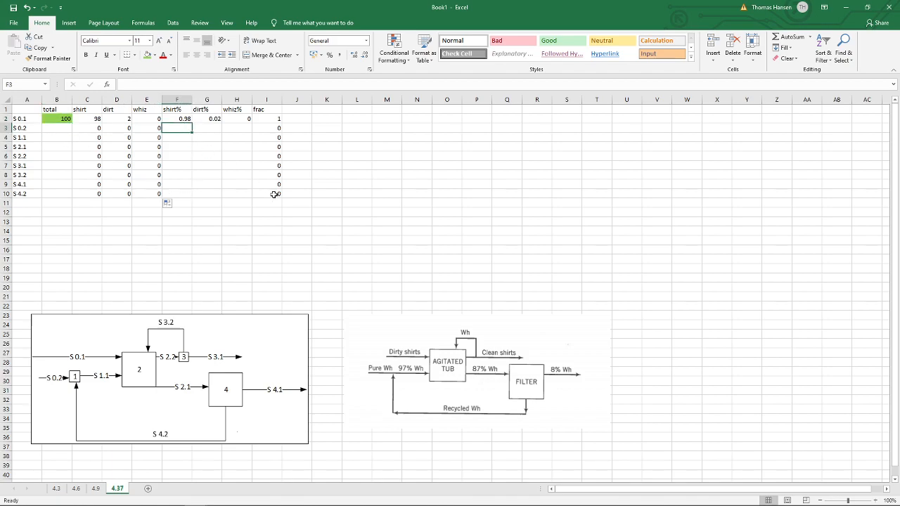
{"action": "type", "text": "0"}
{"action": "key", "text": "Tab"}
{"action": "type", "text": "0"}
{"action": "key", "text": "Tab"}
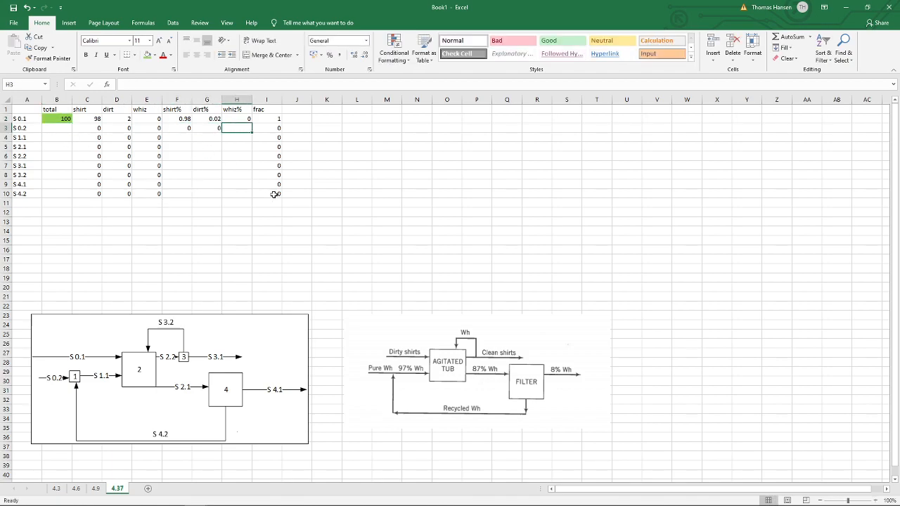
{"action": "type", "text": "1"}
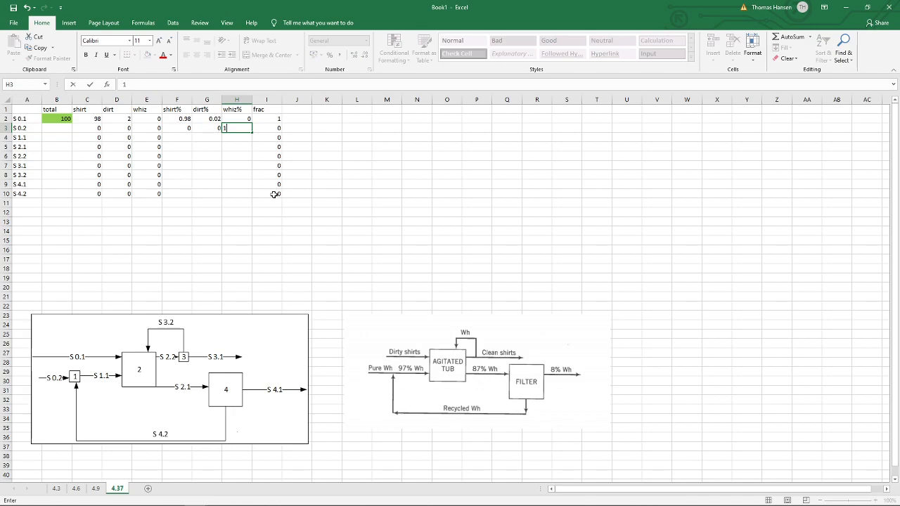
{"action": "key", "text": "alt+Tab"}
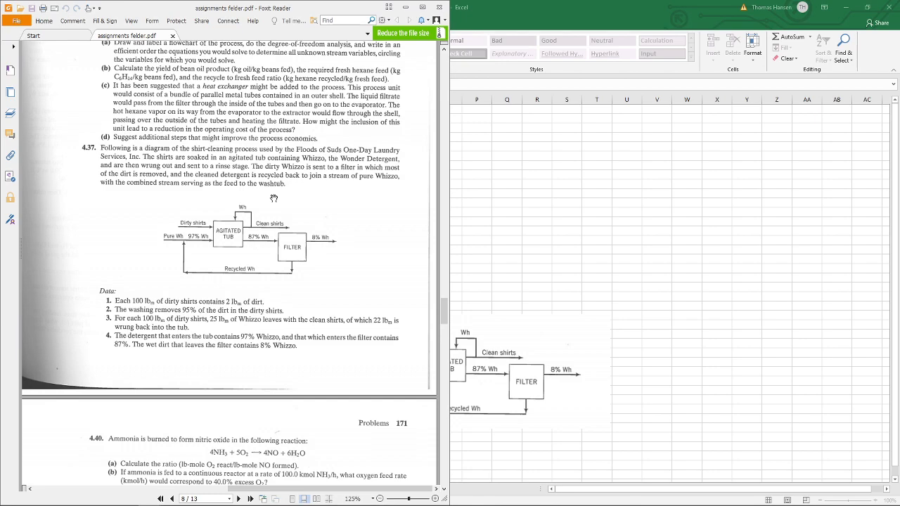
{"action": "key", "text": "alt+Tab"}
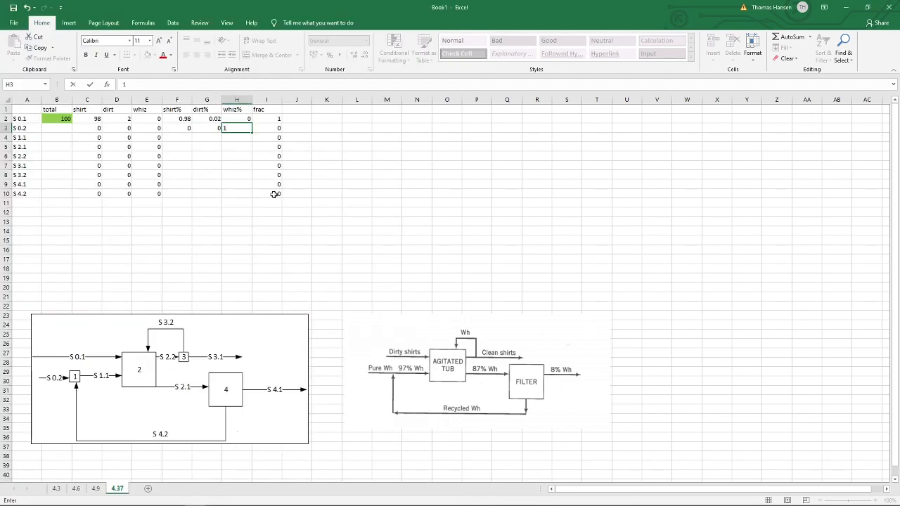
{"action": "key", "text": "Return"}
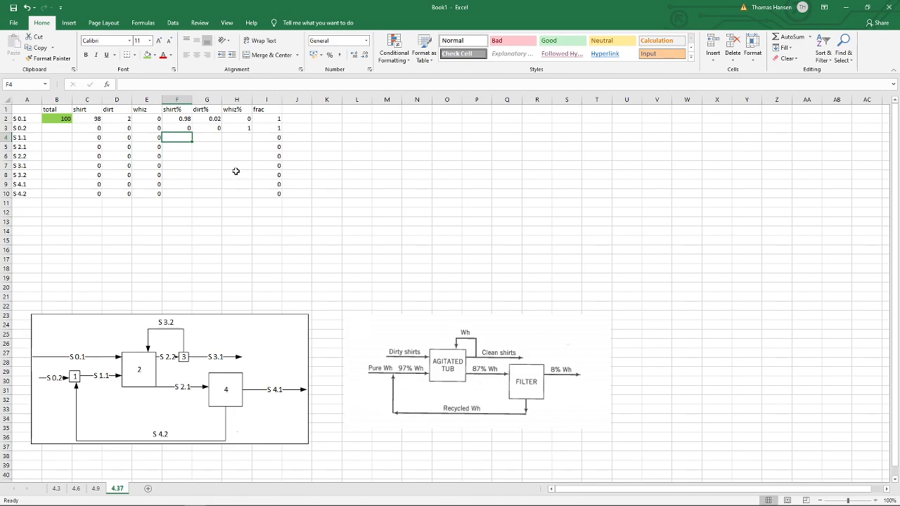
Set the S 1.1 whiz% in H4 to 0.97 and shirt% in F4 to 0, and calculate dirt% in G4 as =1-H4.
{"action": "left_click", "coordinate": [235, 138]}
{"action": "type", "text": "0.97"}
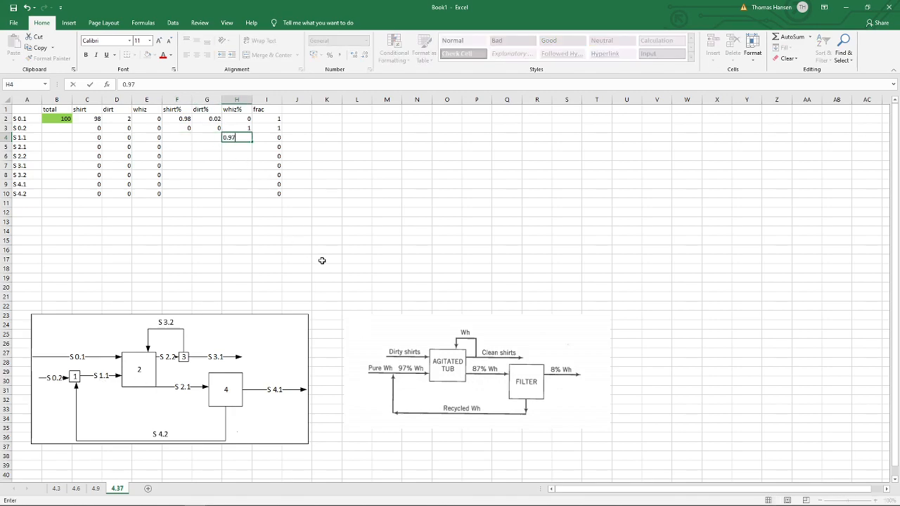
{"action": "key", "text": "Left"}
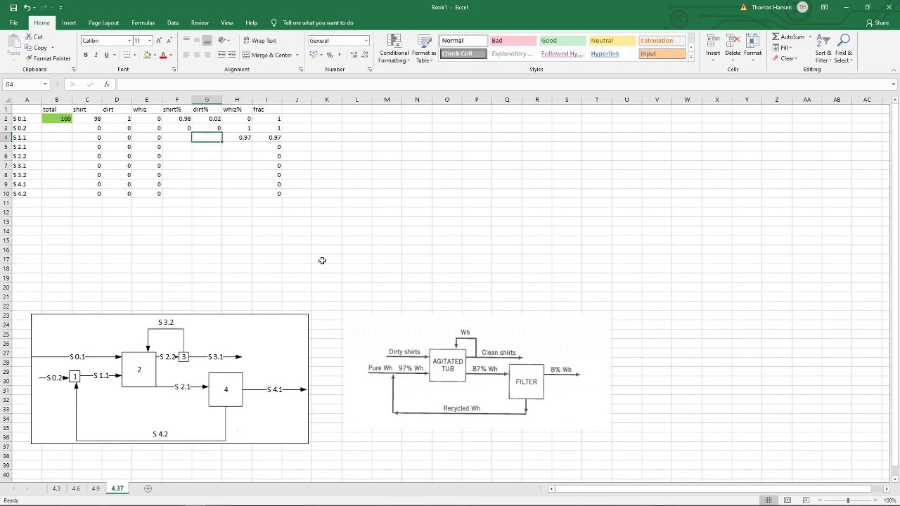
{"action": "key", "text": "Left"}
{"action": "type", "text": "0"}
{"action": "key", "text": "Right"}
{"action": "type", "text": "=1-H4"}
{"action": "key", "text": "ctrl+Return"}
{"action": "key", "text": "Right"}
{"action": "key", "text": "Left"}
{"action": "key", "text": "Left"}
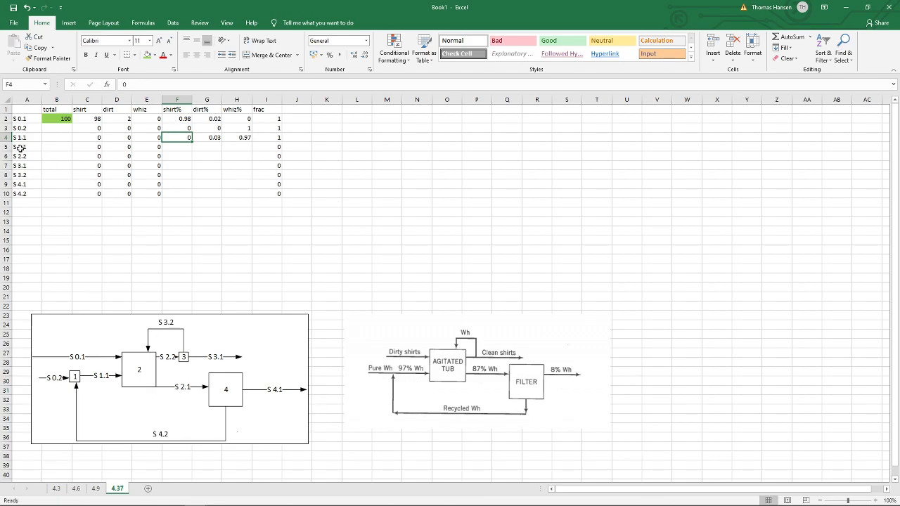
Set the S 2.1 whiz% in H5 to 0.87, calculate its dirt% in G5 as 1 minus H5, and set shirt% in F5 to 0.
{"action": "left_click", "coordinate": [6, 146]}
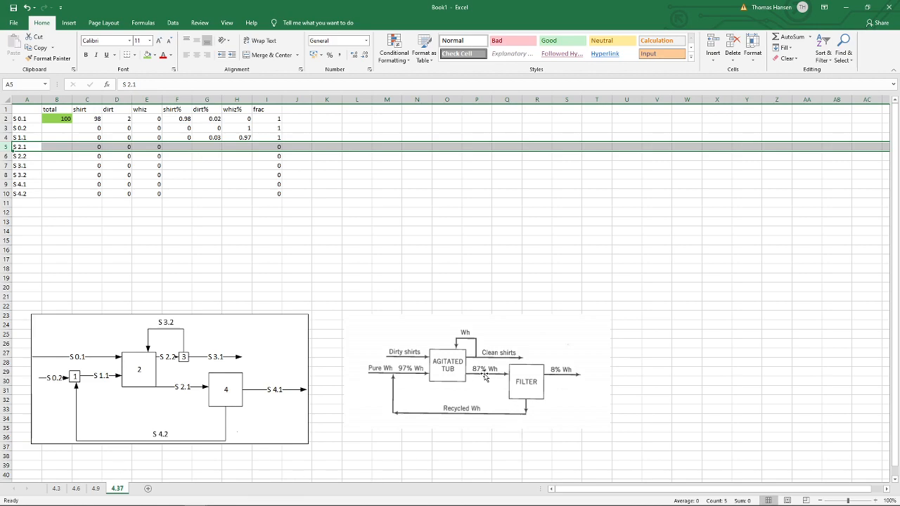
{"action": "left_click", "coordinate": [239, 147]}
{"action": "type", "text": "0.87"}
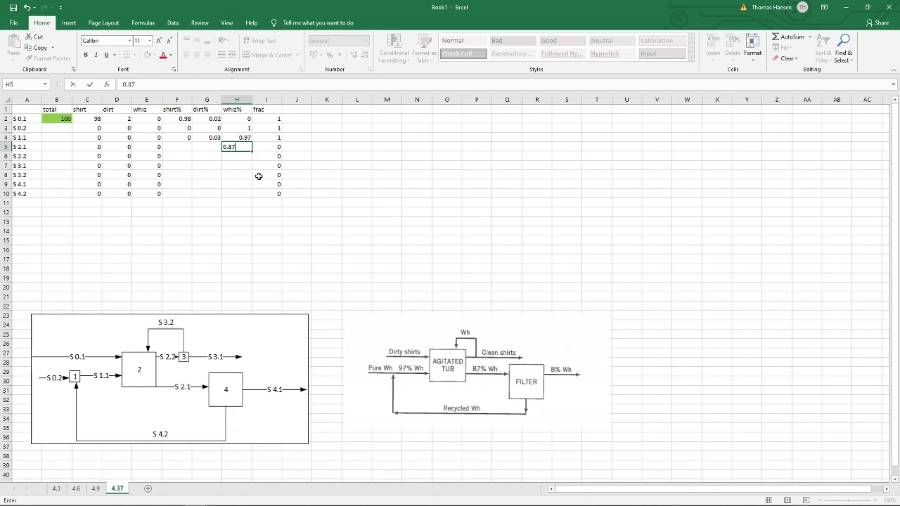
{"action": "key", "text": "Left"}
{"action": "type", "text": "=1-"}
{"action": "key", "text": "Right"}
{"action": "key", "text": "Return"}
{"action": "key", "text": "Up"}
{"action": "key", "text": "Right"}
{"action": "key", "text": "Left"}
{"action": "key", "text": "Left"}
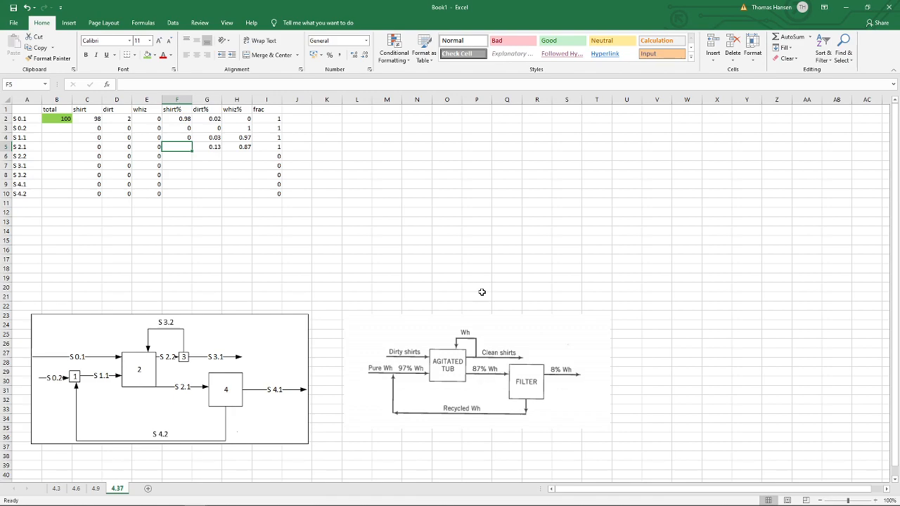
{"action": "type", "text": "0"}
{"action": "key", "text": "Up"}
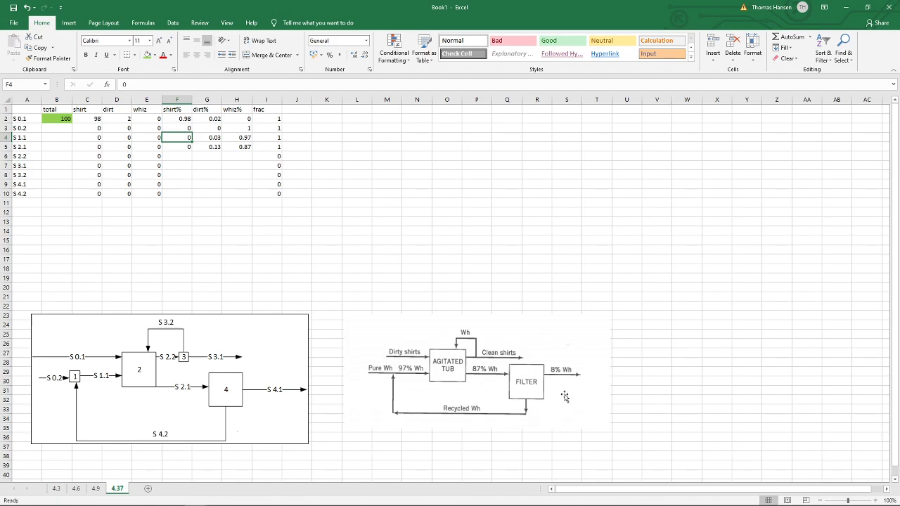
Set the shirt% of S 4.1 and S 4.2 to 0 in F9 and F10, and re-enter 0 for S 2.1 in F5.
{"action": "left_click", "coordinate": [182, 203]}
{"action": "left_click", "coordinate": [177, 183]}
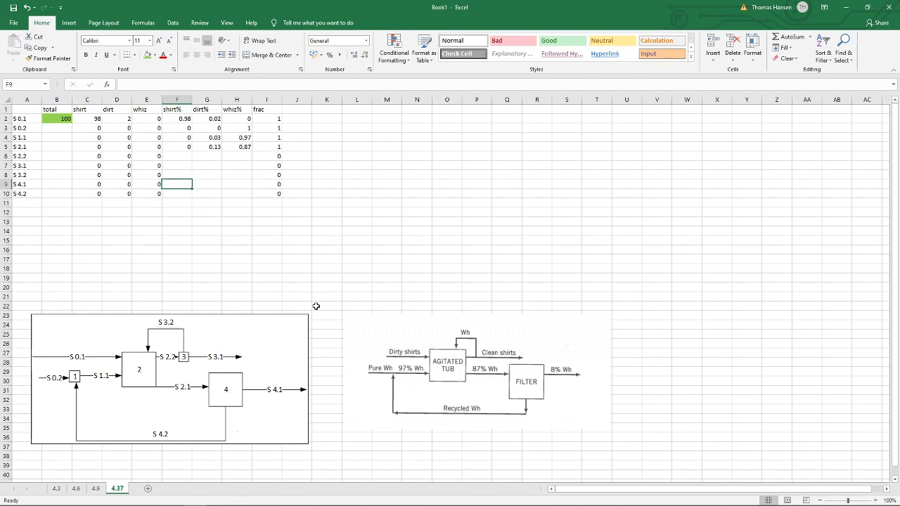
{"action": "type", "text": "0"}
{"action": "key", "text": "Down"}
{"action": "type", "text": "0"}
{"action": "key", "text": "Up"}
{"action": "key", "text": "Up"}
{"action": "key", "text": "Up"}
{"action": "key", "text": "Up"}
{"action": "key", "text": "Up"}
{"action": "type", "text": "0"}
{"action": "key", "text": "Return"}
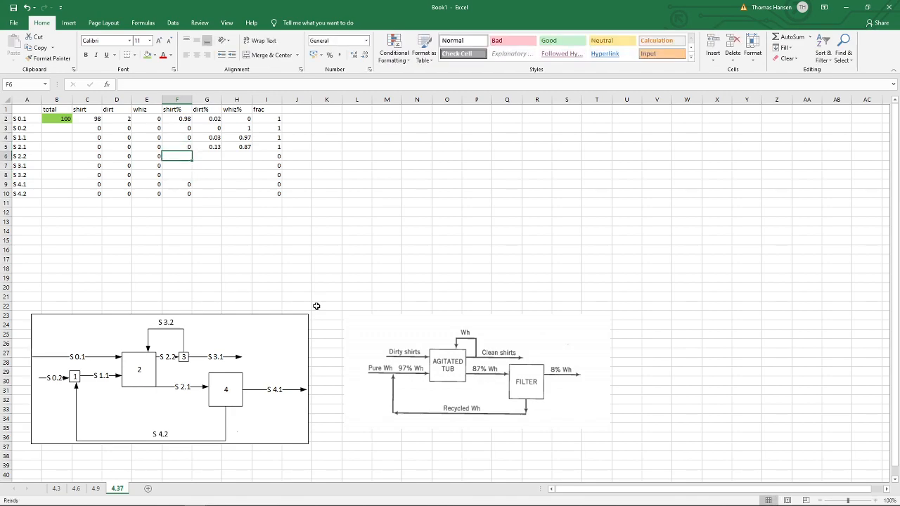
Review the dirt removal and Whizzo data of problem 4.37 in Foxit Reader for the S 2.2 composition, and return to Excel.
{"action": "key", "text": "Down"}
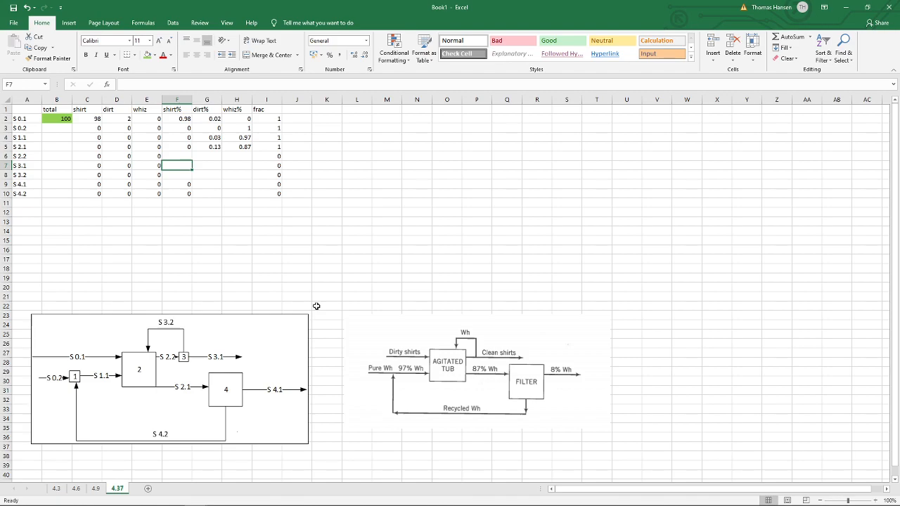
{"action": "key", "text": "Down"}
{"action": "key", "text": "Up"}
{"action": "key", "text": "Up"}
{"action": "key", "text": "Right"}
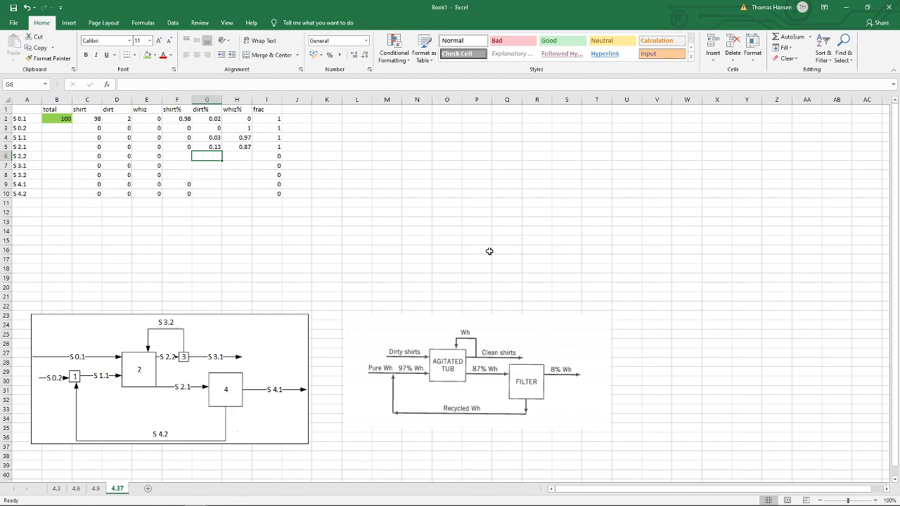
{"action": "key", "text": "BackSpace"}
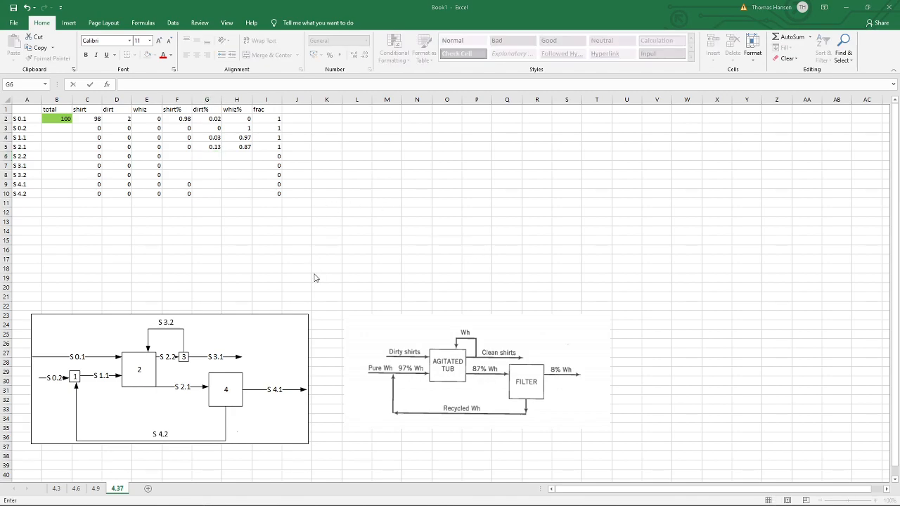
{"action": "key", "text": "alt+Tab"}
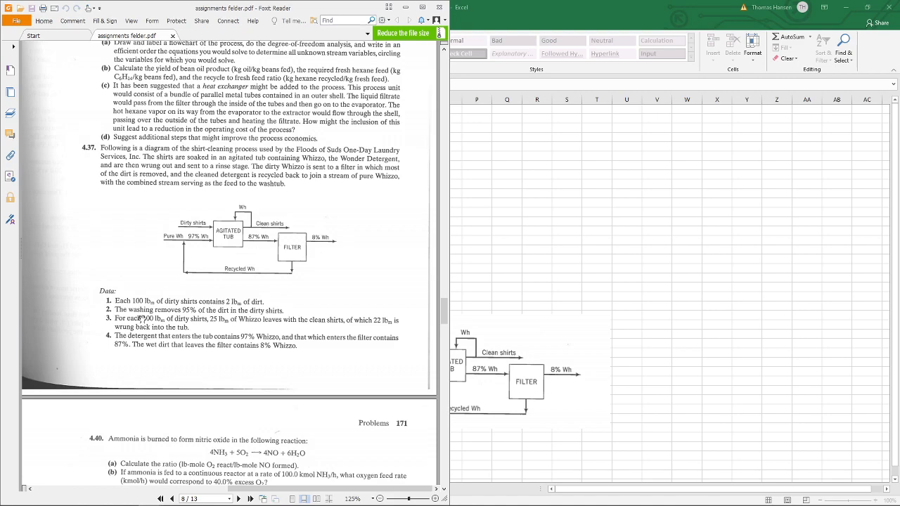
{"action": "left_click", "coordinate": [500, 16]}
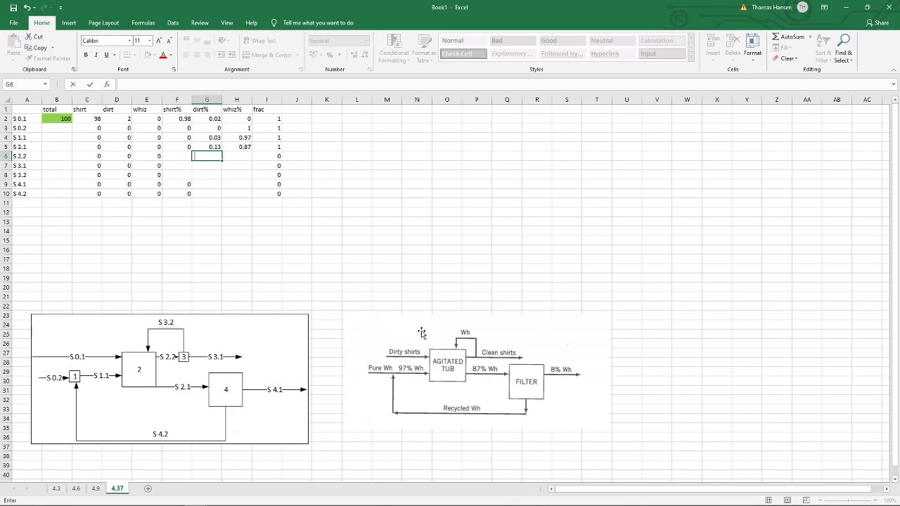
{"action": "left_click", "coordinate": [354, 239]}
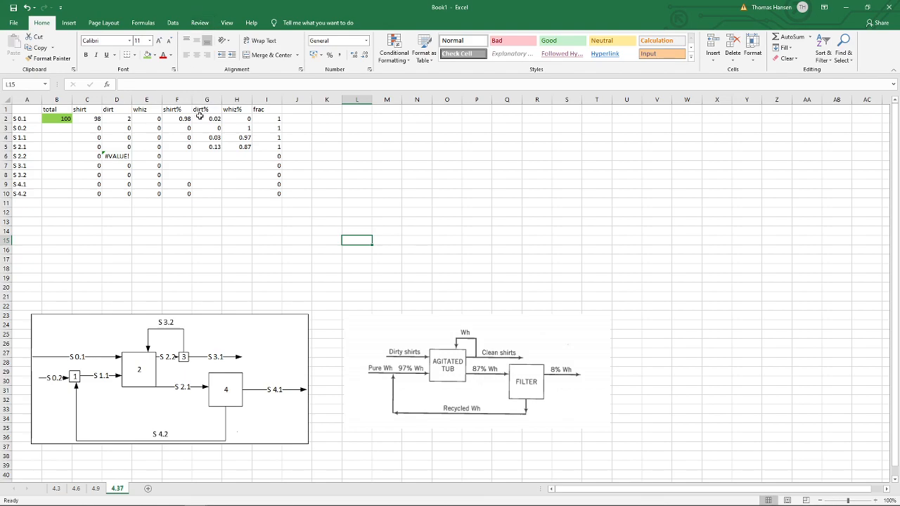
Inspect the S 2.2 dirt formula in D6 and clear the stray entry from its dirt% cell G6.
{"action": "left_click", "coordinate": [106, 155]}
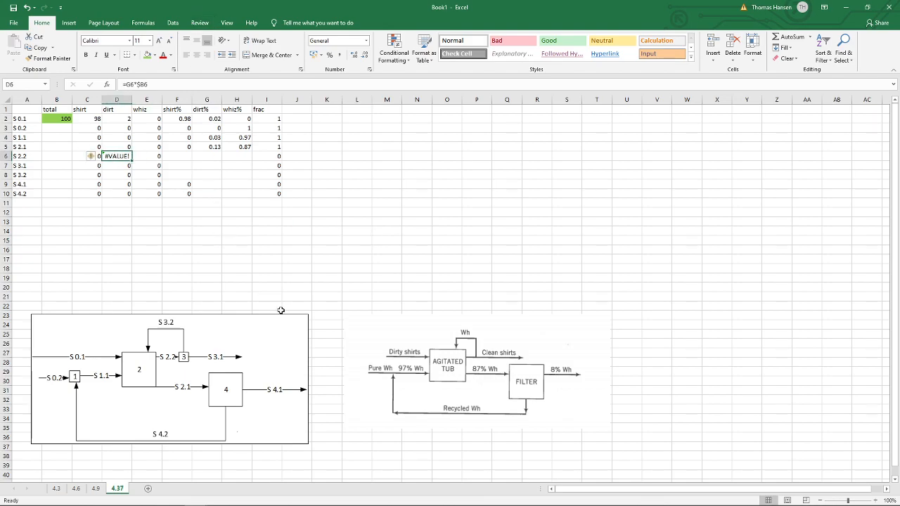
{"action": "left_click", "coordinate": [167, 84]}
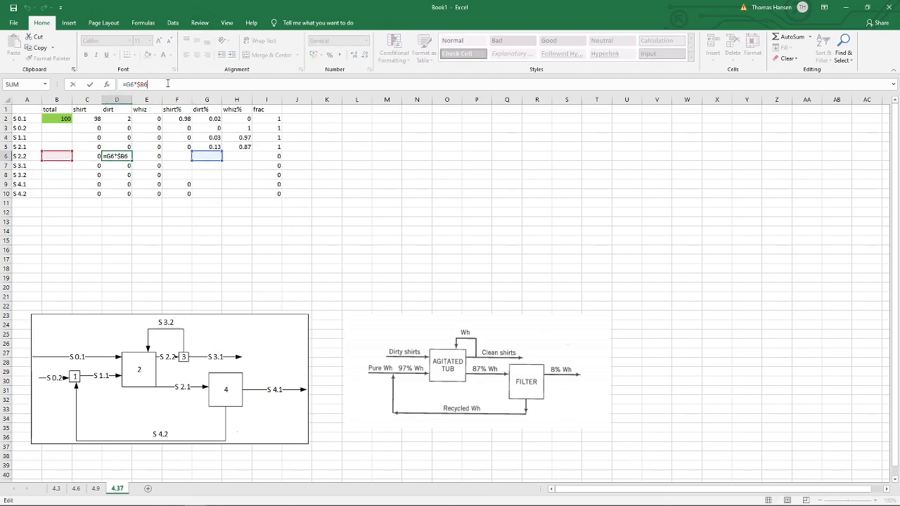
{"action": "key", "text": "Escape"}
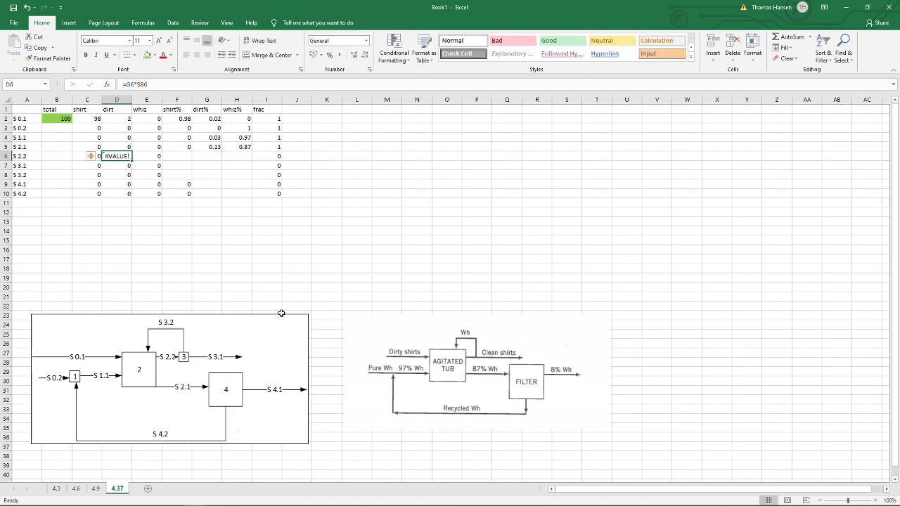
{"action": "left_click", "coordinate": [185, 83]}
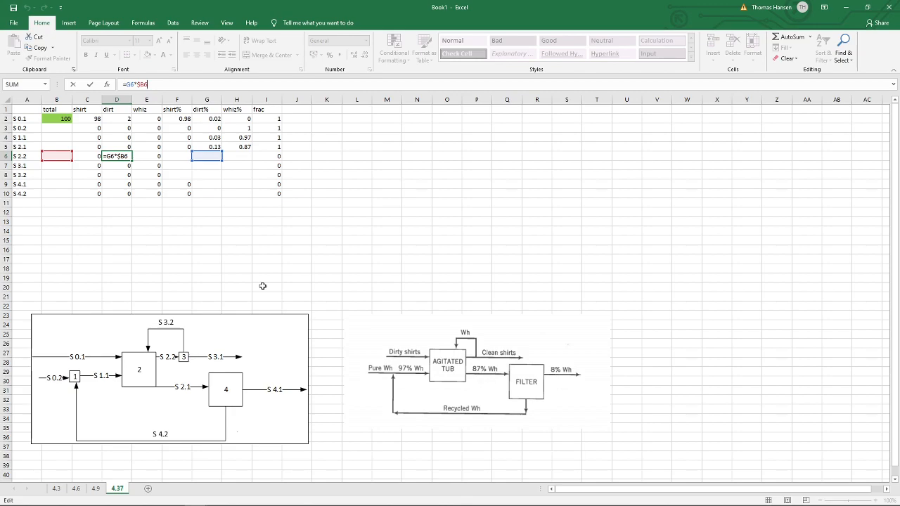
{"action": "key", "text": "Escape"}
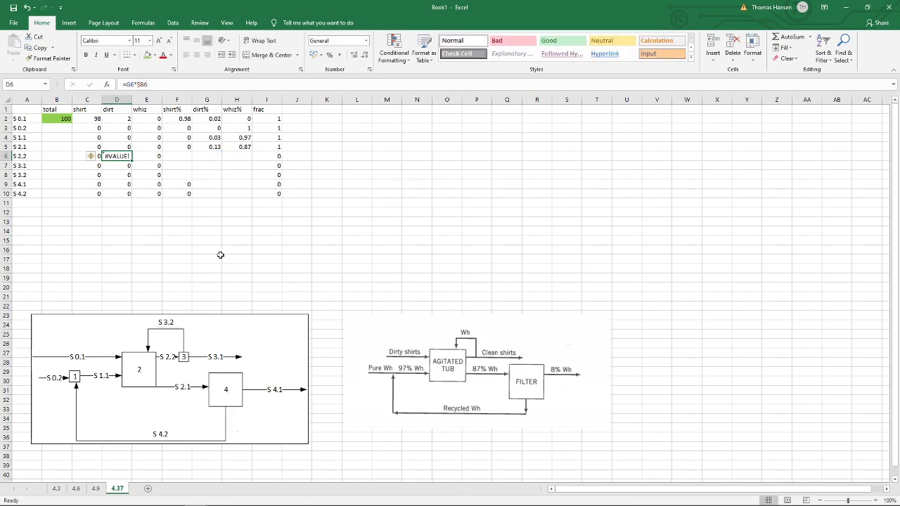
{"action": "left_click", "coordinate": [206, 156]}
{"action": "type", "text": "1"}
{"action": "key", "text": "ctrl+Return"}
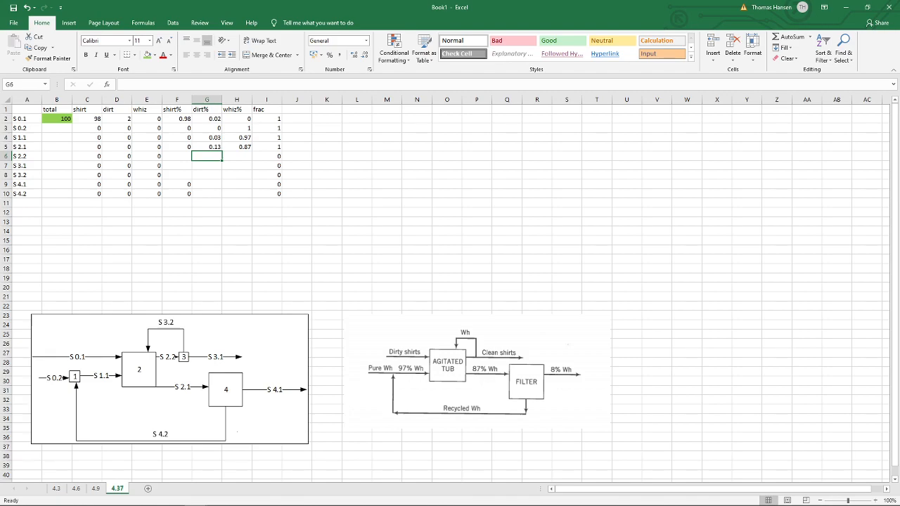
{"action": "key", "text": "alt+Tab"}
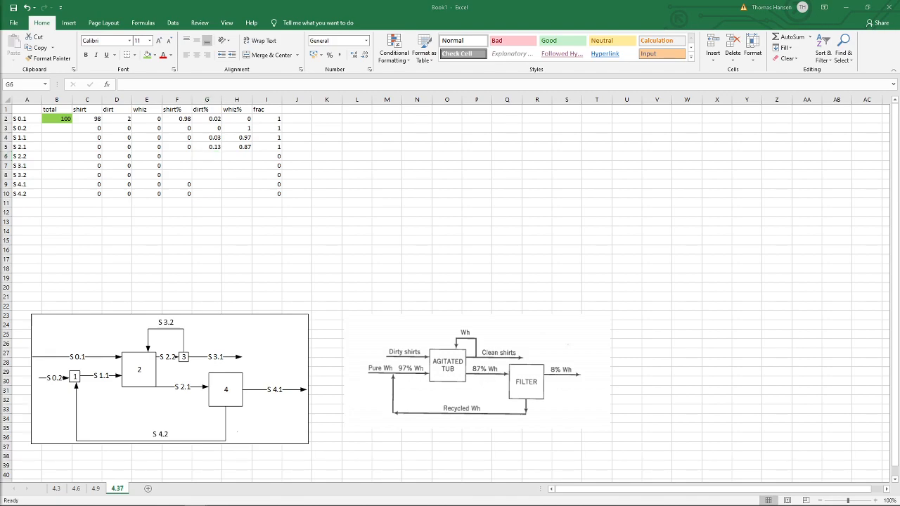
{"action": "key", "text": "F2"}
{"action": "left_click", "coordinate": [226, 220]}
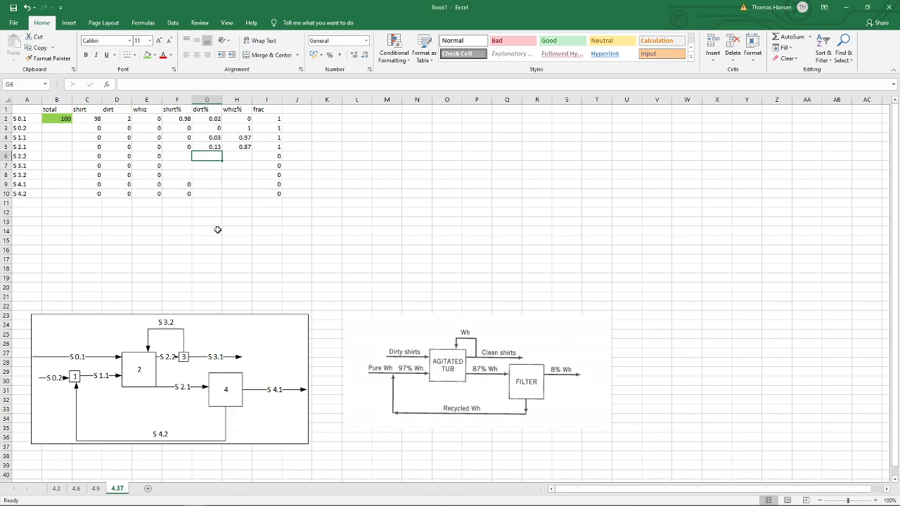
Using the problem 4.37 data in Foxit Reader, set the S 4.1 whiz% in H9 to 0.08 and its dirt% in G9 to =1-H9.
{"action": "key", "text": "alt+Tab"}
{"action": "key", "text": "alt+Tab"}
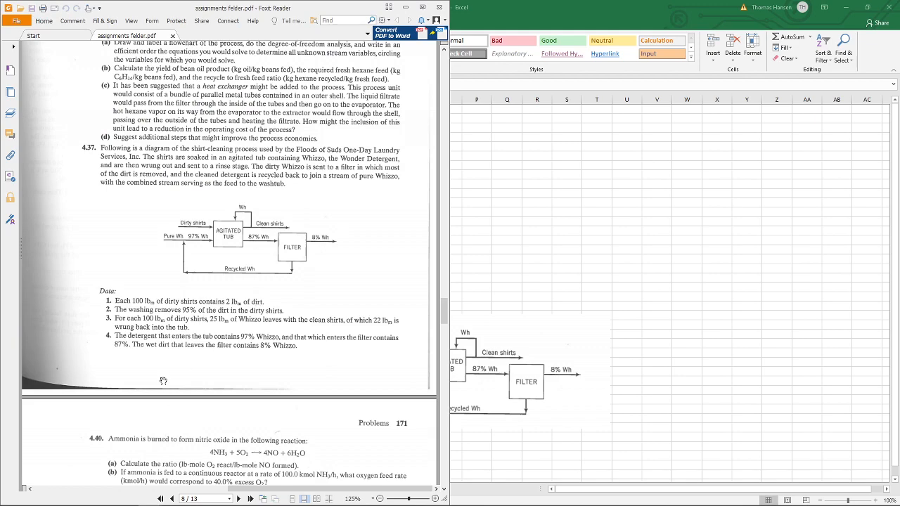
{"action": "key", "text": "alt+Tab"}
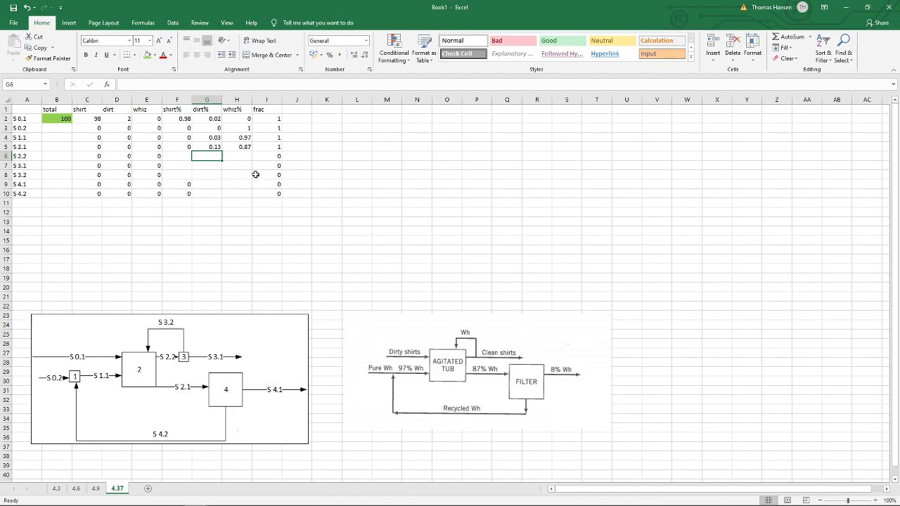
{"action": "left_click", "coordinate": [243, 156]}
{"action": "key", "text": "Down"}
{"action": "key", "text": "Down"}
{"action": "key", "text": "Down"}
{"action": "type", "text": "0."}
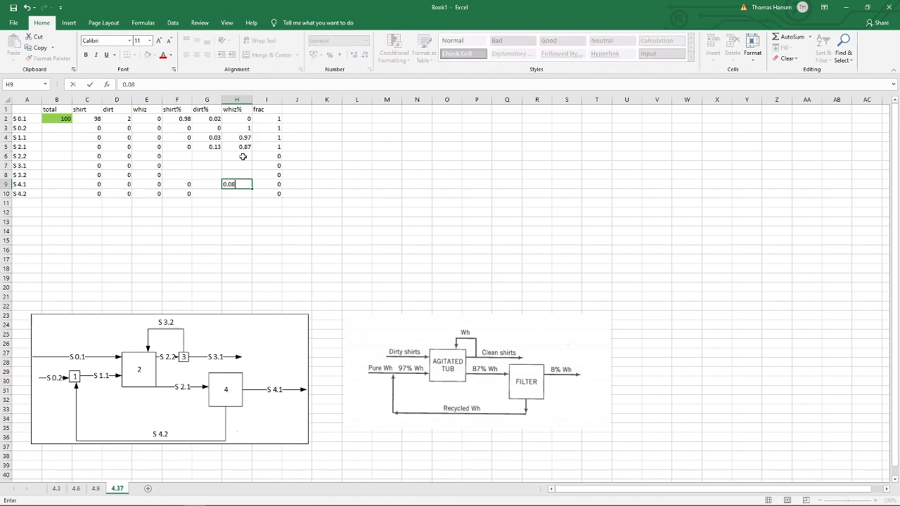
{"action": "type", "text": "08"}
{"action": "key", "text": "Left"}
{"action": "type", "text": "=1-"}
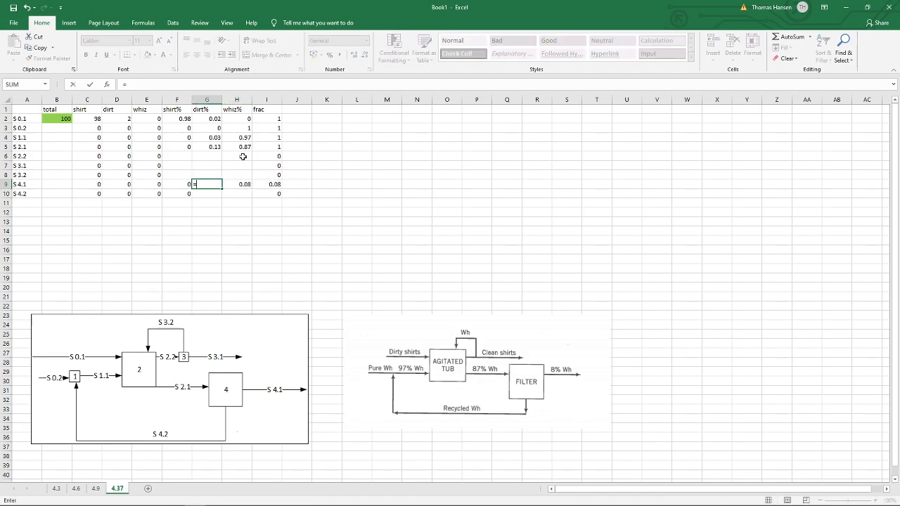
{"action": "key", "text": "Right"}
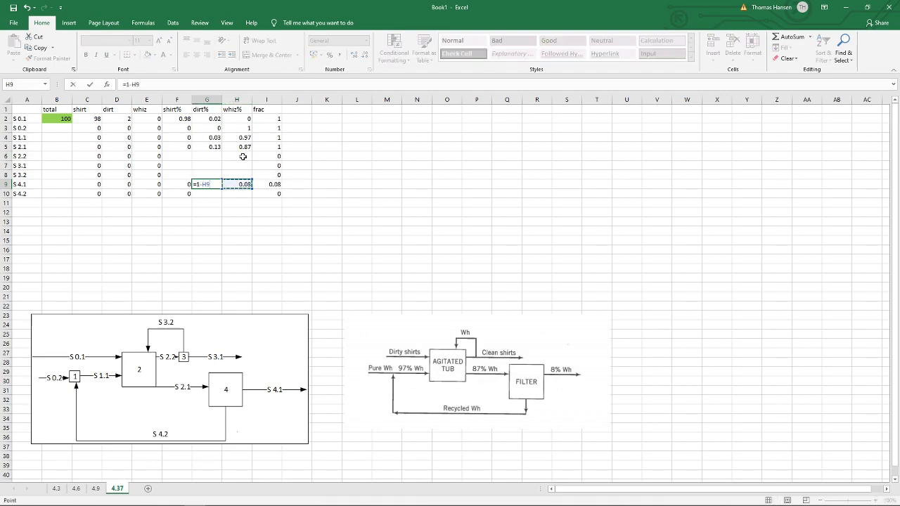
{"action": "key", "text": "Return"}
{"action": "key", "text": "Up"}
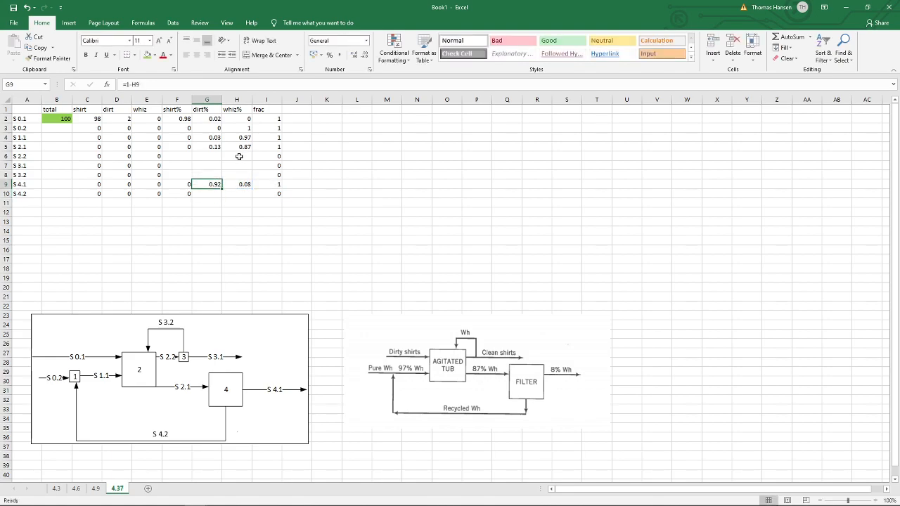
Fill the unknown composition cells G10:H10 of S 4.2 and F6:H8 of S 2.2, S 3.1 and S 3.2 with orange.
{"action": "key", "text": "Down"}
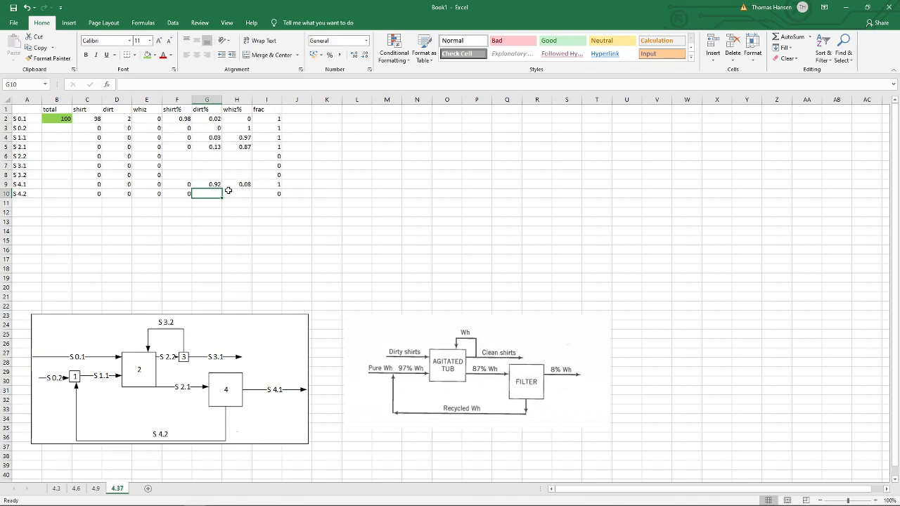
{"action": "left_click_drag", "start_coordinate": [177, 194], "coordinate": [227, 194]}
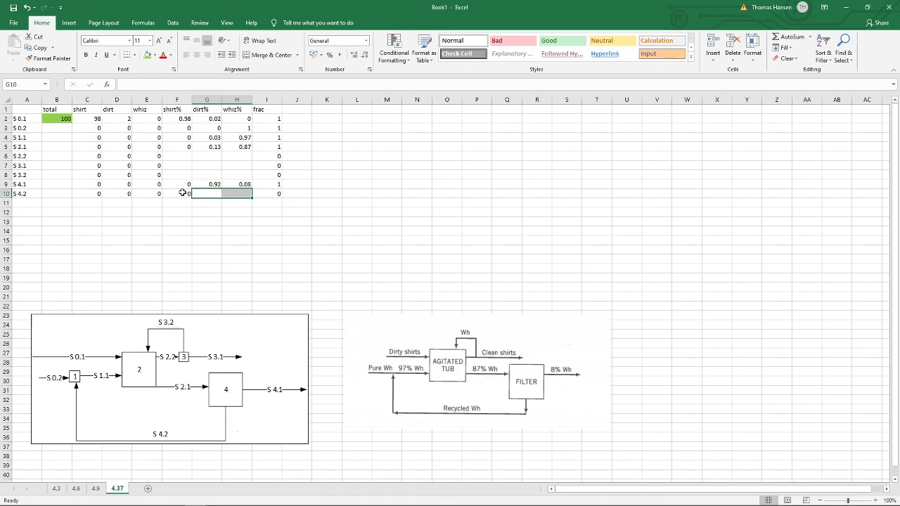
{"action": "left_click", "coordinate": [154, 58]}
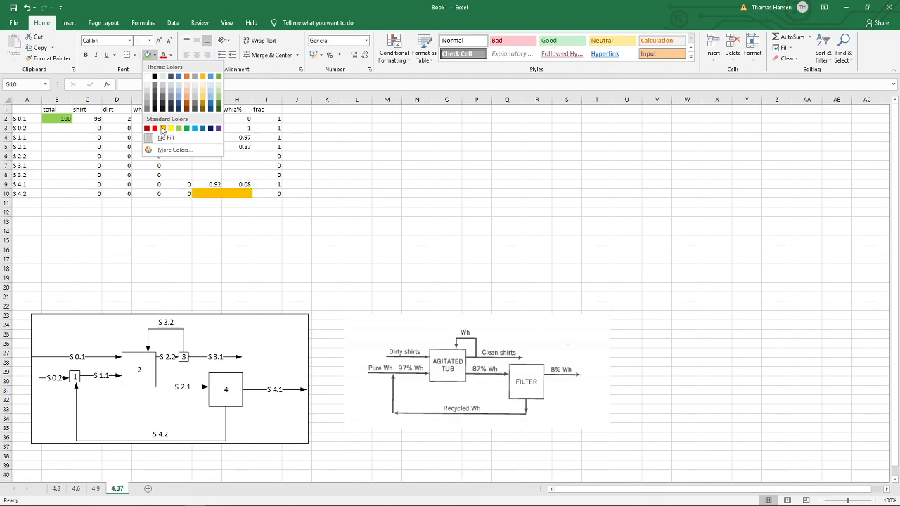
{"action": "left_click", "coordinate": [163, 128]}
{"action": "left_click_drag", "start_coordinate": [181, 176], "coordinate": [233, 156]}
{"action": "left_click", "coordinate": [147, 55]}
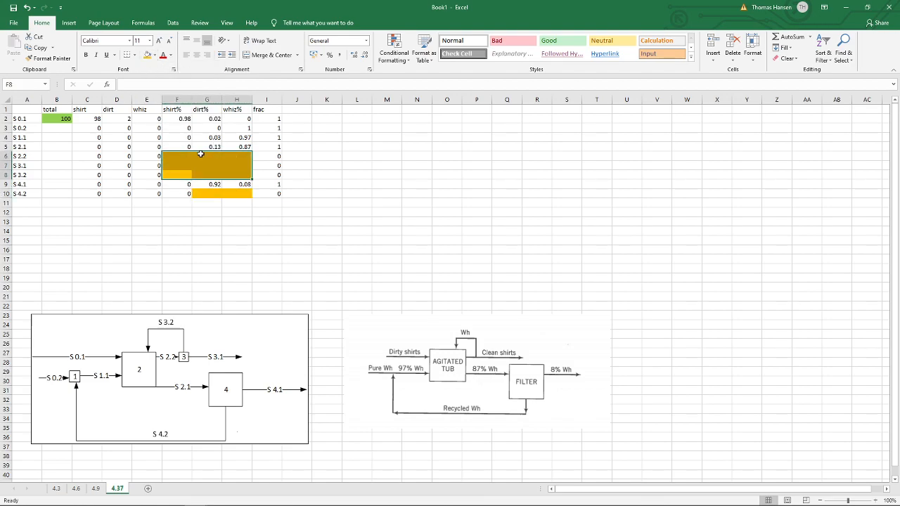
Fill the unknown stream totals in B3:B10 with the same orange.
{"action": "left_click", "coordinate": [60, 127]}
{"action": "left_click_drag", "start_coordinate": [60, 127], "coordinate": [61, 189]}
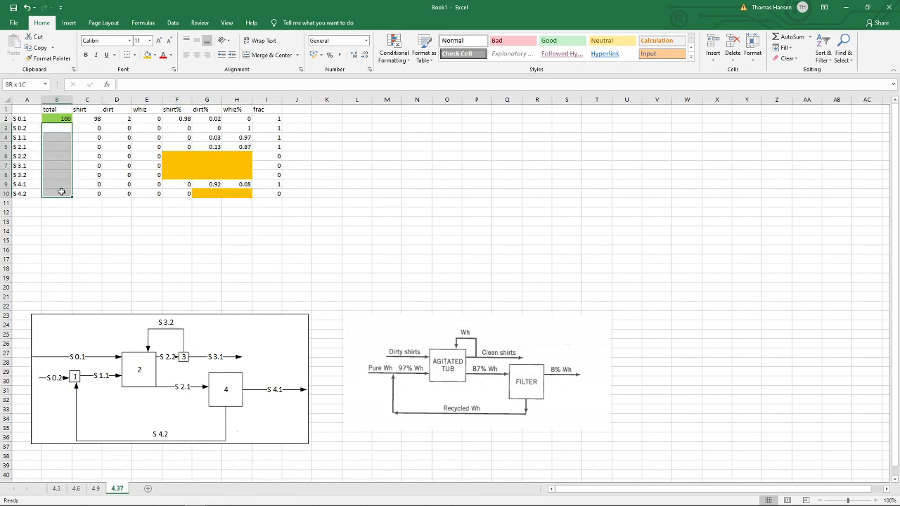
{"action": "left_click", "coordinate": [147, 55]}
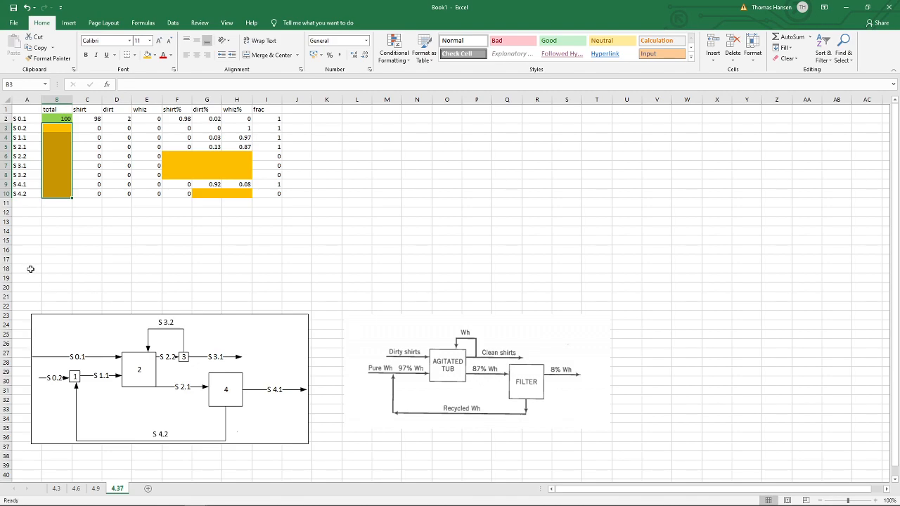
{"action": "left_click", "coordinate": [173, 270]}
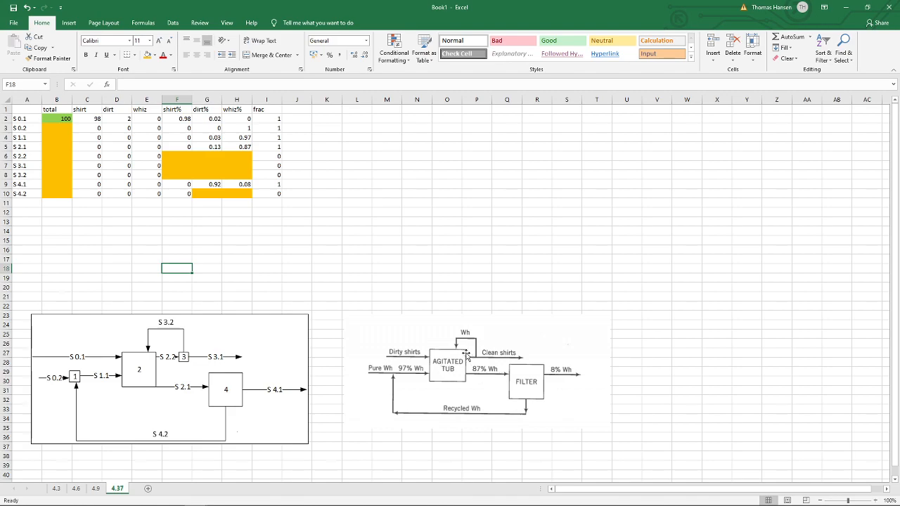
After checking the flowchart in Foxit Reader, set the S 3.2 shirt% in F8 to 0 and remove the cell's orange fill.
{"action": "key", "text": "alt+Tab"}
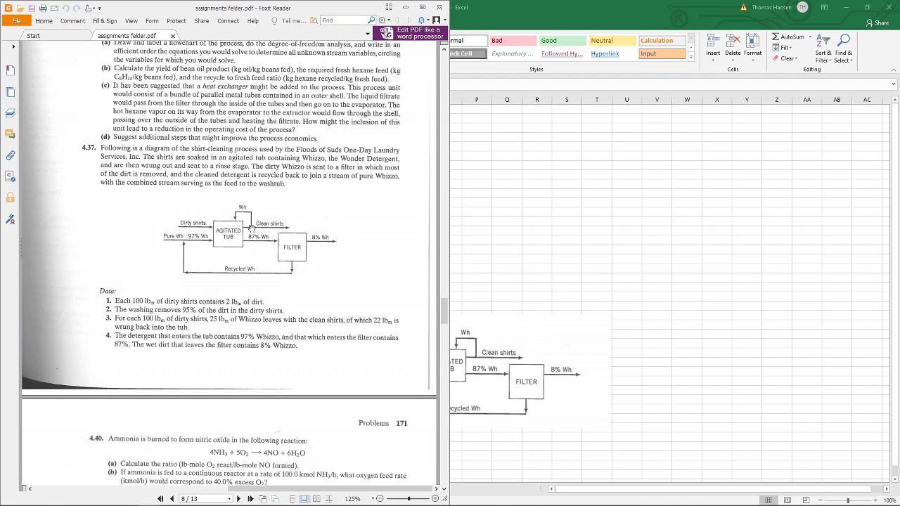
{"action": "left_click", "coordinate": [493, 4]}
{"action": "left_click", "coordinate": [184, 175]}
{"action": "type", "text": "0"}
{"action": "key", "text": "ctrl+Return"}
{"action": "left_click", "coordinate": [152, 56]}
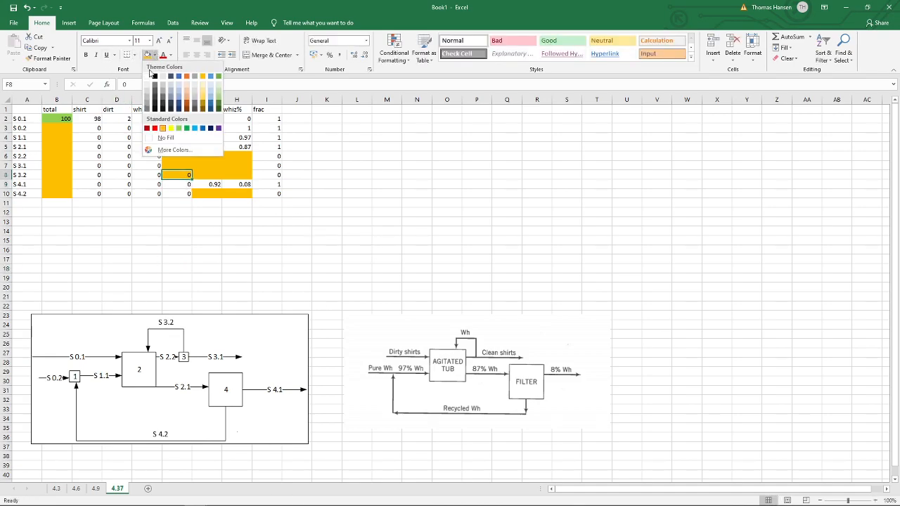
{"action": "left_click", "coordinate": [163, 137]}
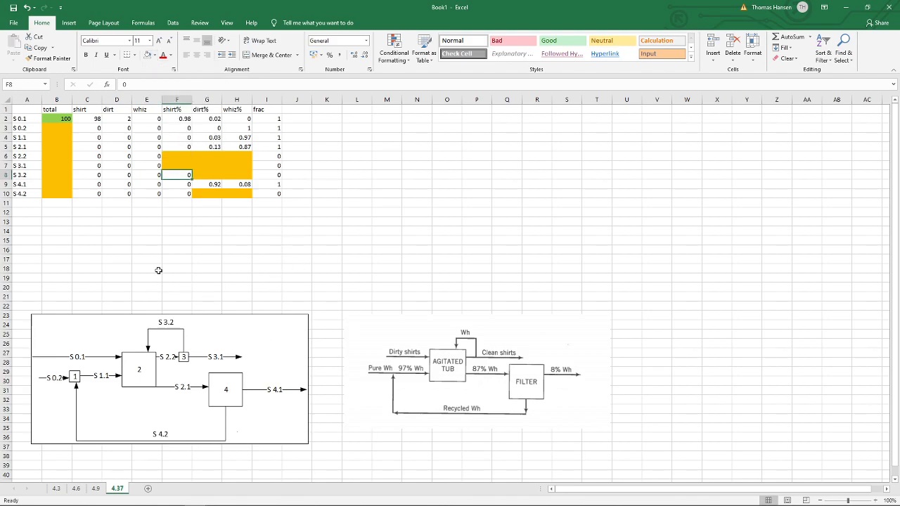
{"action": "left_click", "coordinate": [131, 221]}
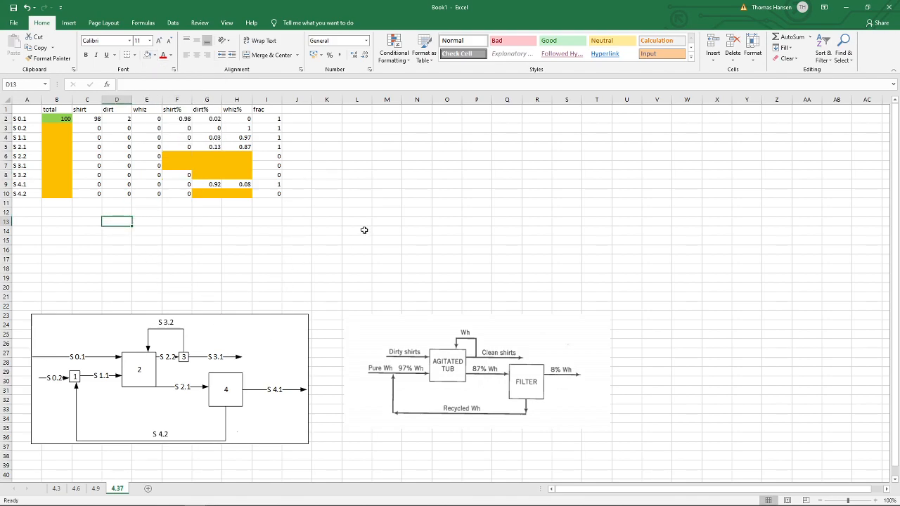
Enter the balance table headers balances, total, shirt, dirt and whiz in L1:P1.
{"action": "left_click", "coordinate": [362, 109]}
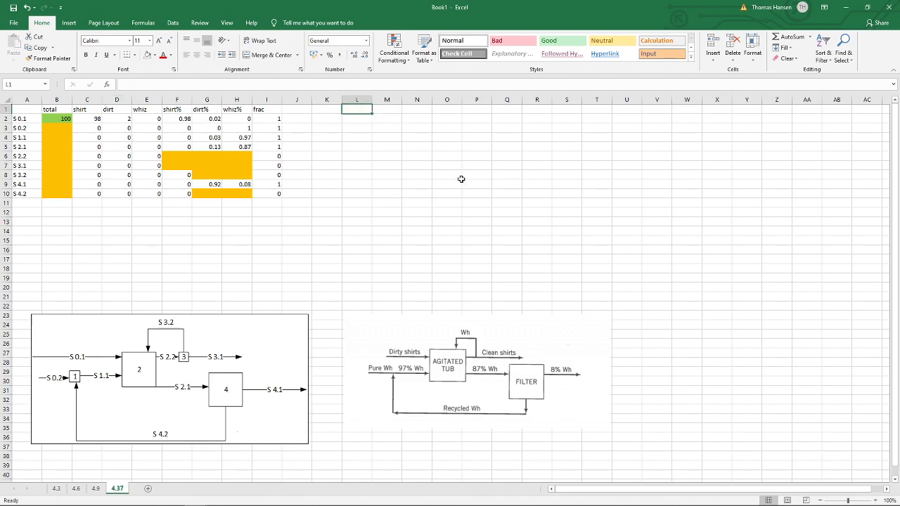
{"action": "type", "text": "balances"}
{"action": "key", "text": "Tab"}
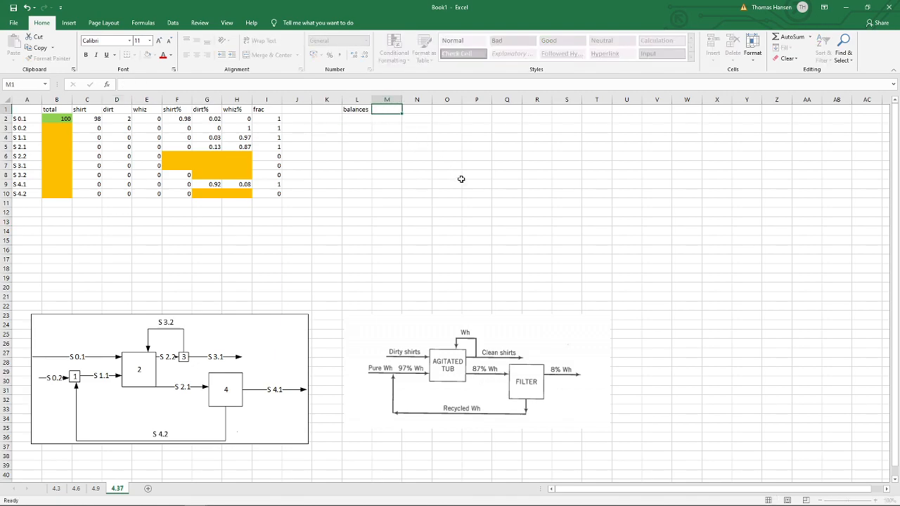
{"action": "type", "text": "total"}
{"action": "key", "text": "Tab"}
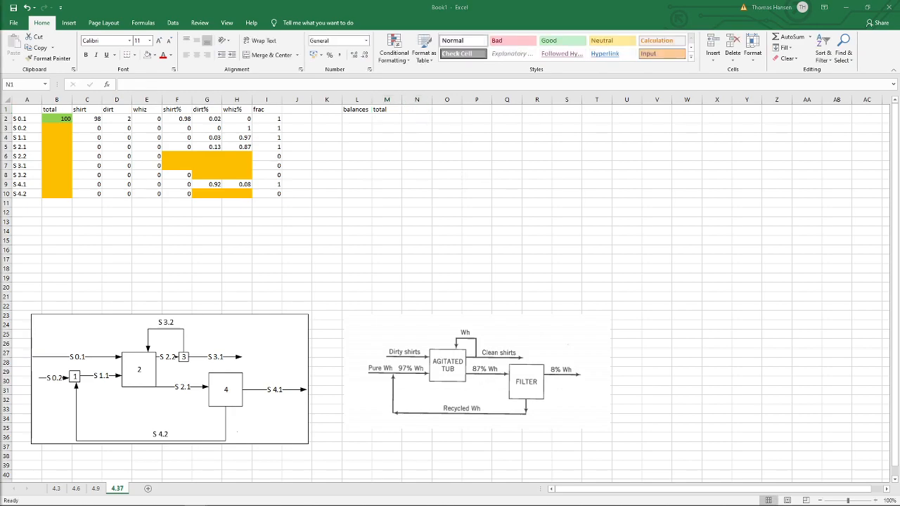
{"action": "left_click", "coordinate": [415, 110]}
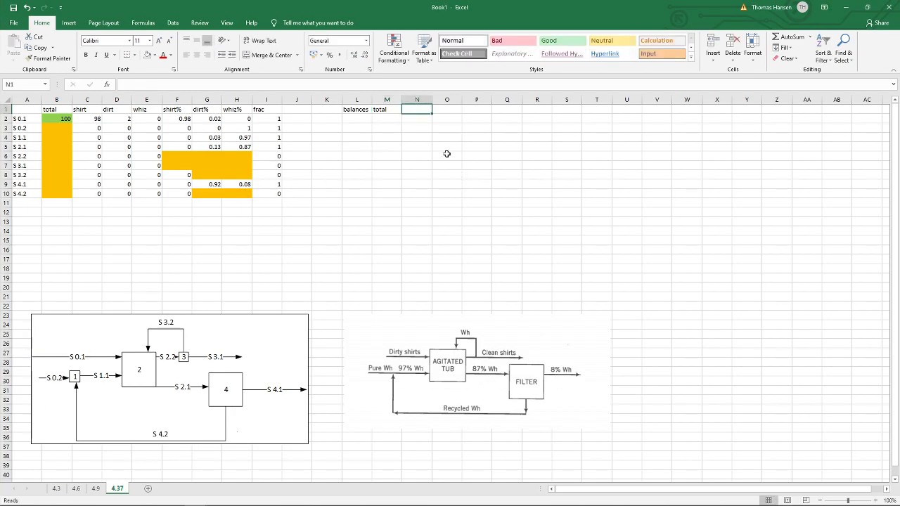
{"action": "type", "text": "shirt"}
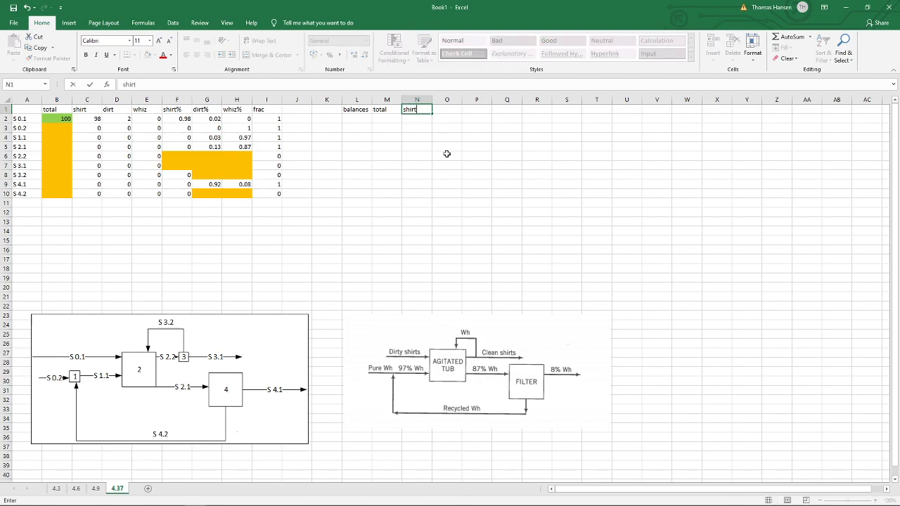
{"action": "key", "text": "Tab"}
{"action": "type", "text": "dirt"}
{"action": "key", "text": "Tab"}
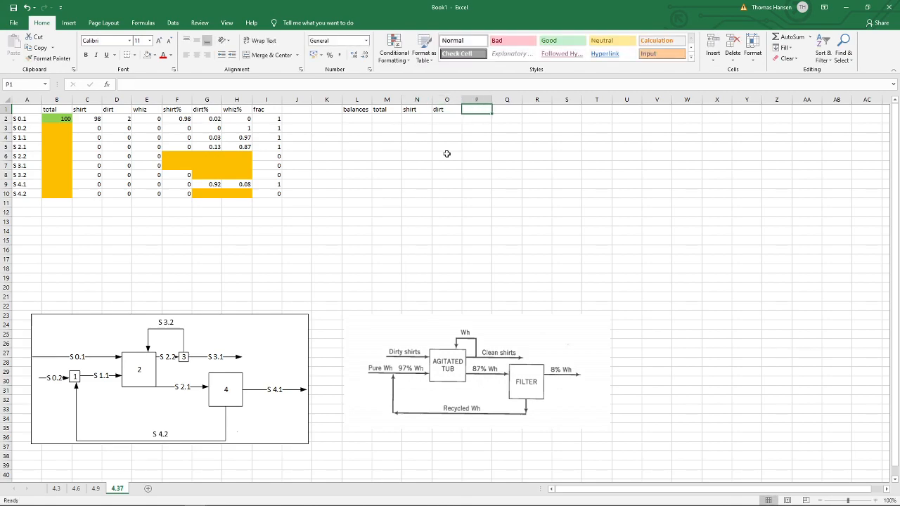
{"action": "type", "text": "whiz"}
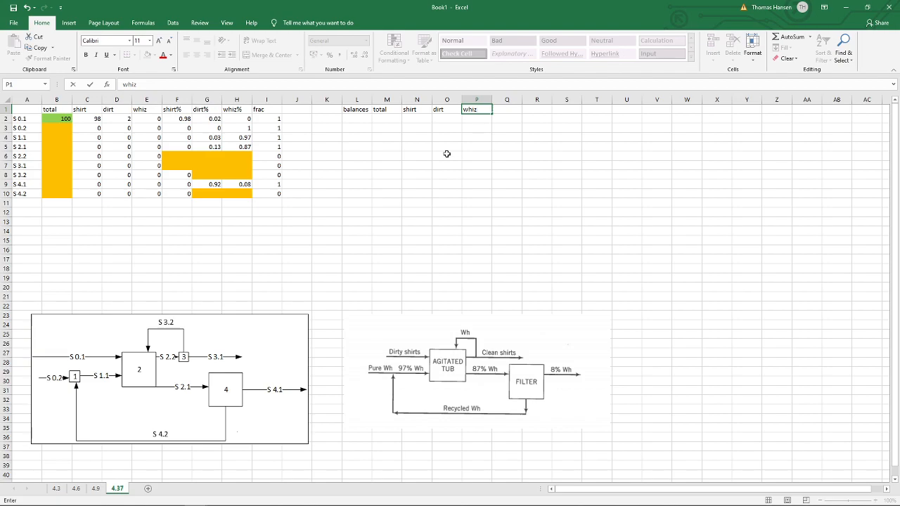
{"action": "key", "text": "Return"}
Label the balance table rows 1, 2, 3, 4 and total in L2:L6.
{"action": "type", "text": "1"}
{"action": "key", "text": "Return"}
{"action": "type", "text": "2"}
{"action": "key", "text": "Return"}
{"action": "type", "text": "3"}
{"action": "key", "text": "Return"}
{"action": "type", "text": "4"}
{"action": "key", "text": "Return"}
{"action": "type", "text": "total"}
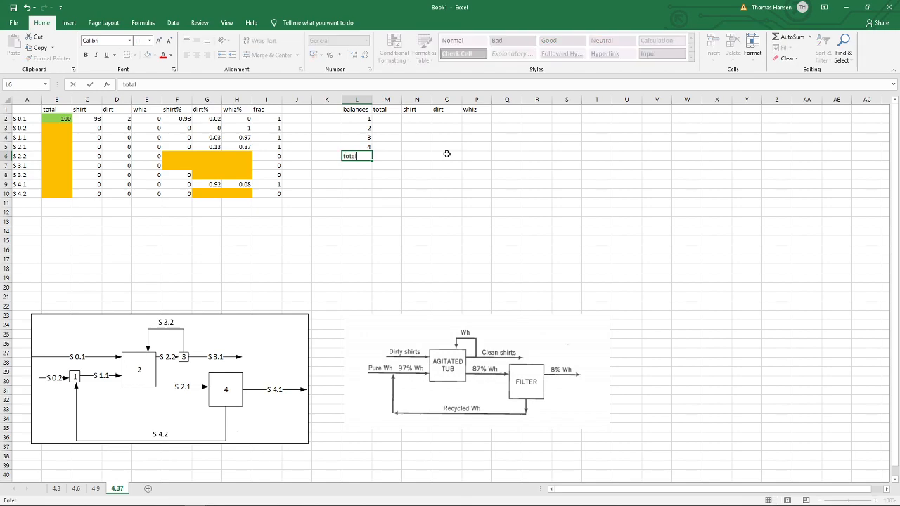
{"action": "key", "text": "Tab"}
Enter the unit 1 total balance =B3+B10-B4 in M2 and copy it across to the shirt, dirt and whiz columns through P2.
{"action": "key", "text": "Up"}
{"action": "key", "text": "Up"}
{"action": "key", "text": "Up"}
{"action": "key", "text": "Up"}
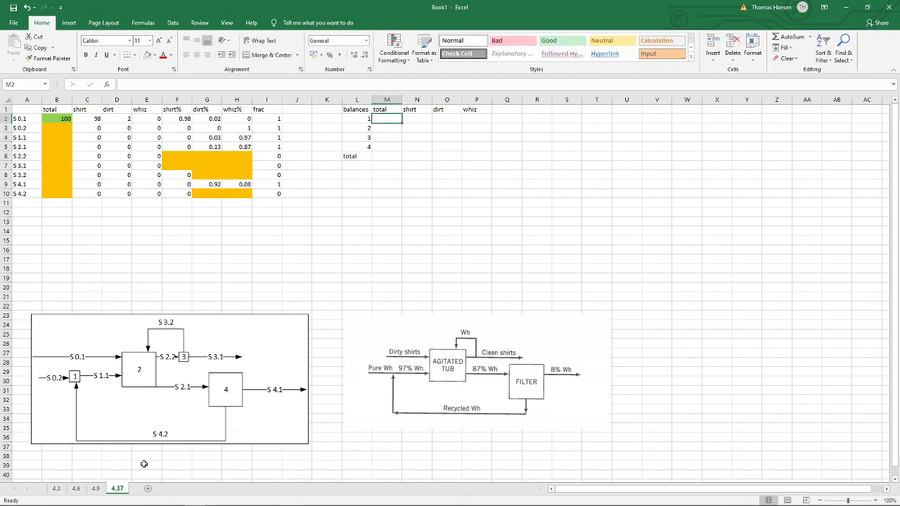
{"action": "type", "text": "="}
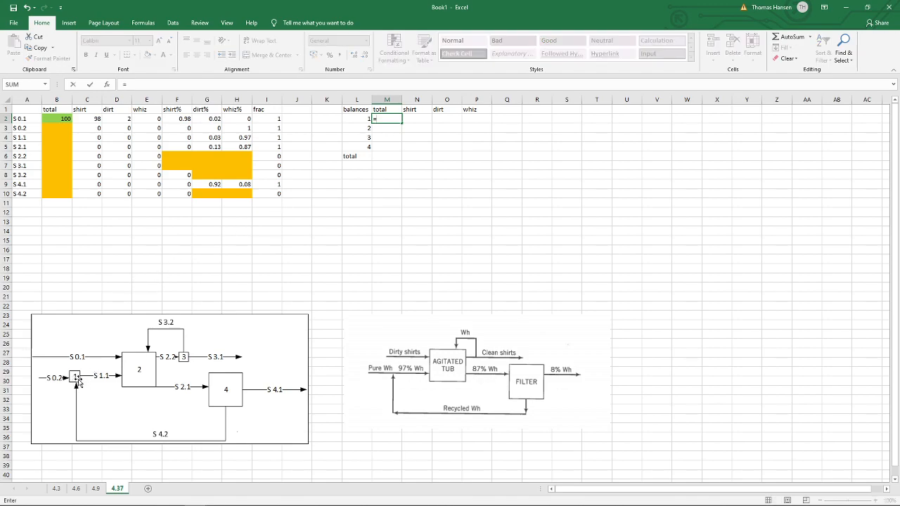
{"action": "left_click", "coordinate": [56, 129]}
{"action": "type", "text": "+"}
{"action": "left_click", "coordinate": [56, 194]}
{"action": "type", "text": "-"}
{"action": "left_click", "coordinate": [54, 137]}
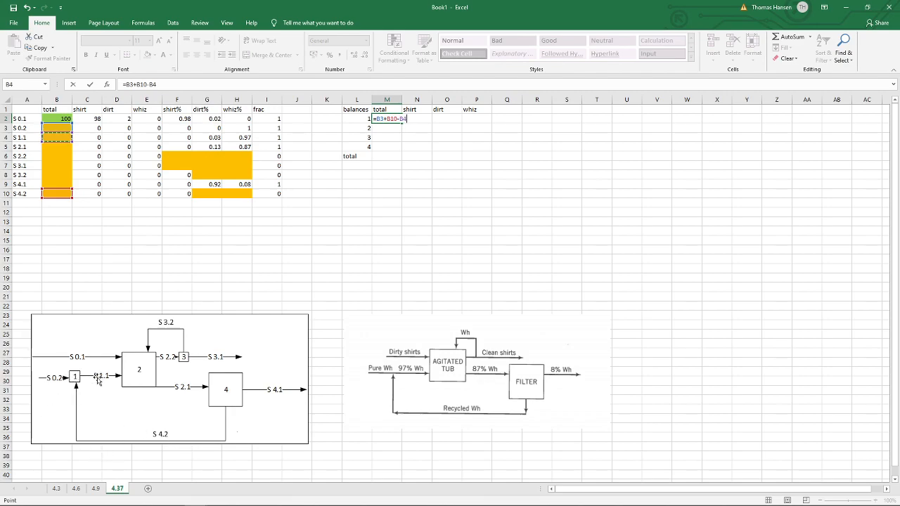
{"action": "key", "text": "ctrl+Return"}
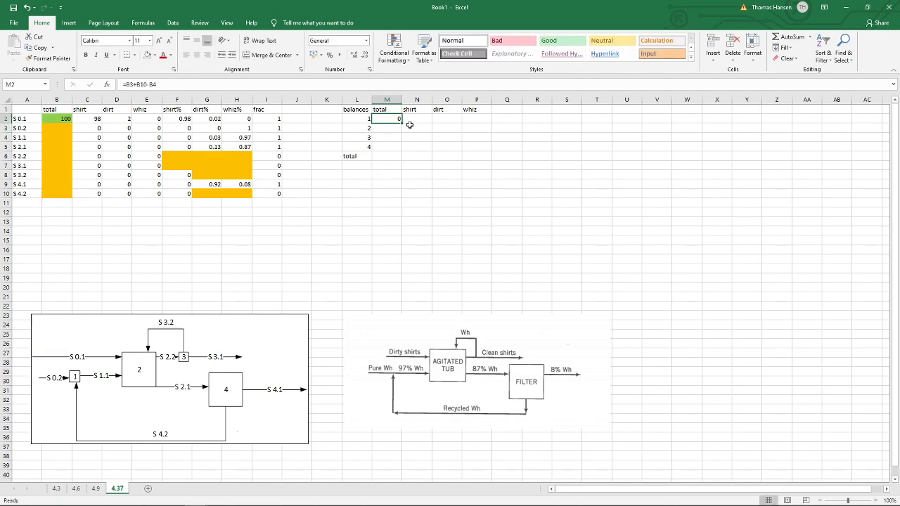
{"action": "left_click_drag", "start_coordinate": [403, 122], "coordinate": [492, 120]}
Enter the unit 2 total balance =B2+B4+B8-(B5+B6) in M3 and copy it across through P3.
{"action": "key", "text": "Down"}
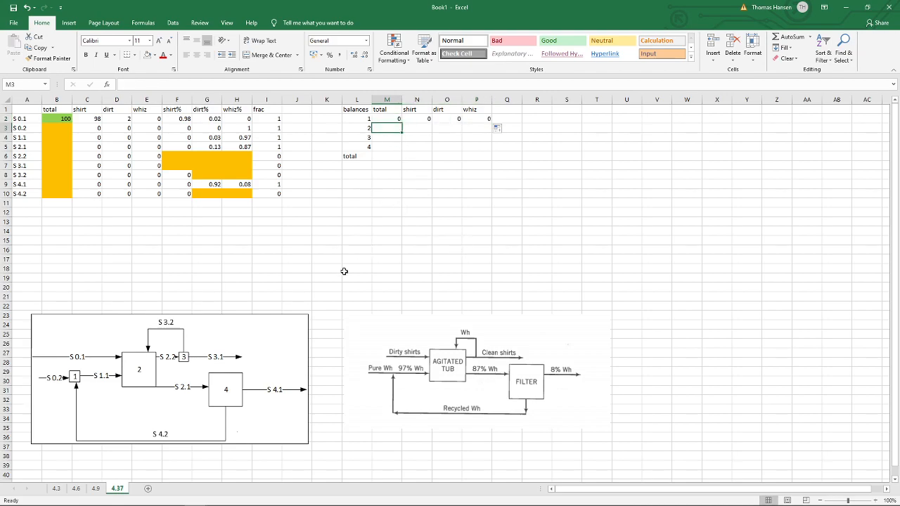
{"action": "type", "text": "="}
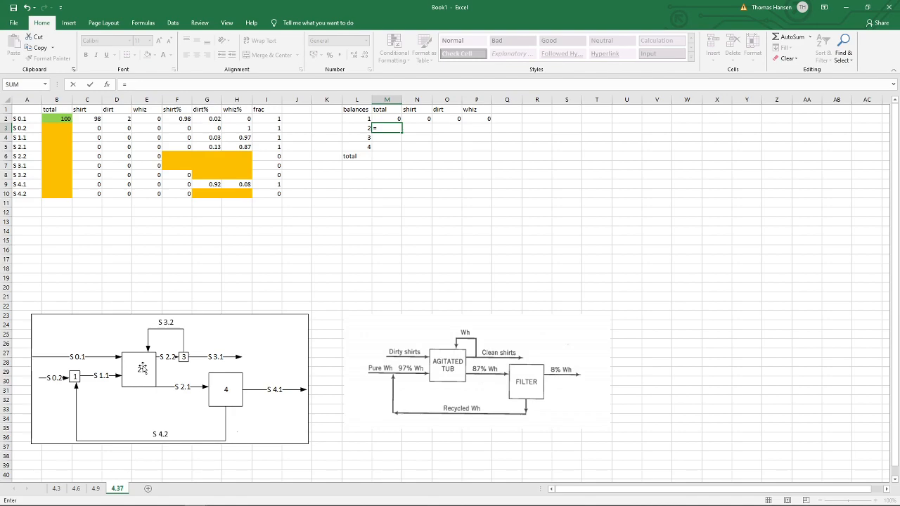
{"action": "left_click", "coordinate": [61, 118]}
{"action": "type", "text": "+"}
{"action": "left_click", "coordinate": [56, 138]}
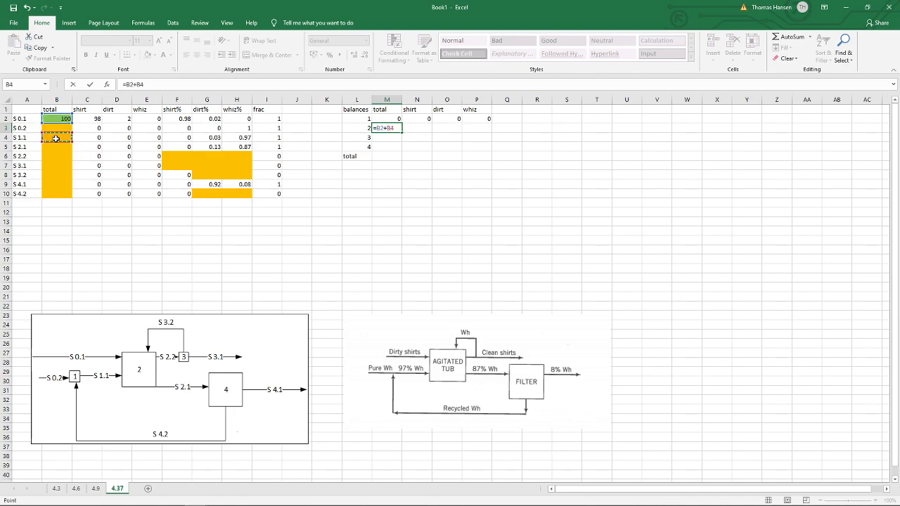
{"action": "type", "text": "+"}
{"action": "left_click", "coordinate": [56, 175]}
{"action": "type", "text": "-"}
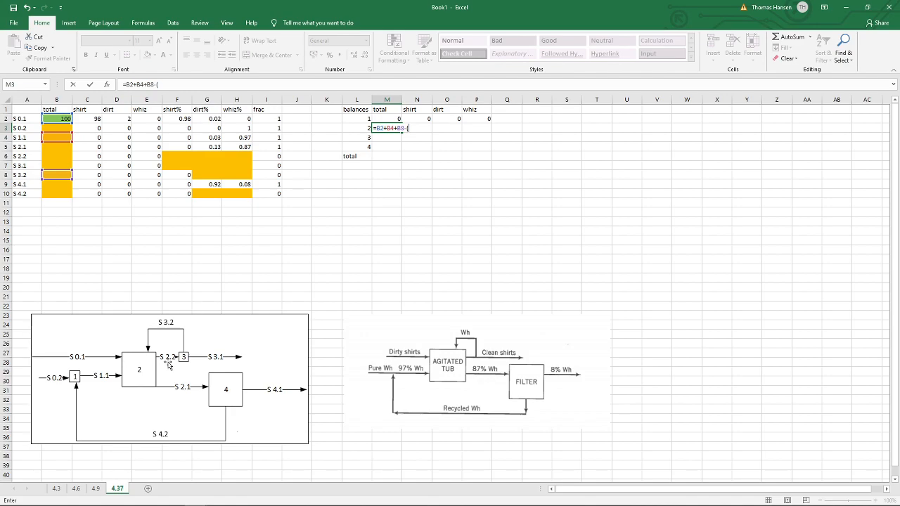
{"action": "type", "text": "("}
{"action": "left_click", "coordinate": [57, 147]}
{"action": "type", "text": "+"}
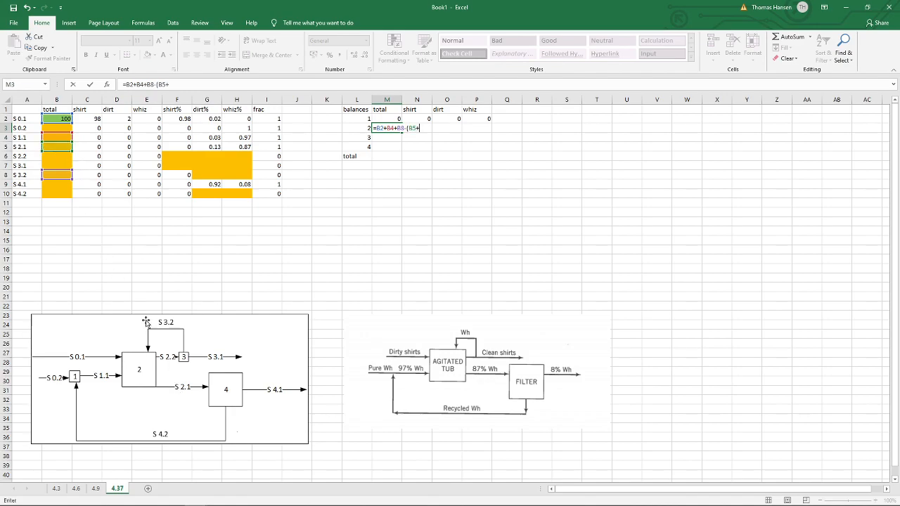
{"action": "left_click", "coordinate": [51, 158]}
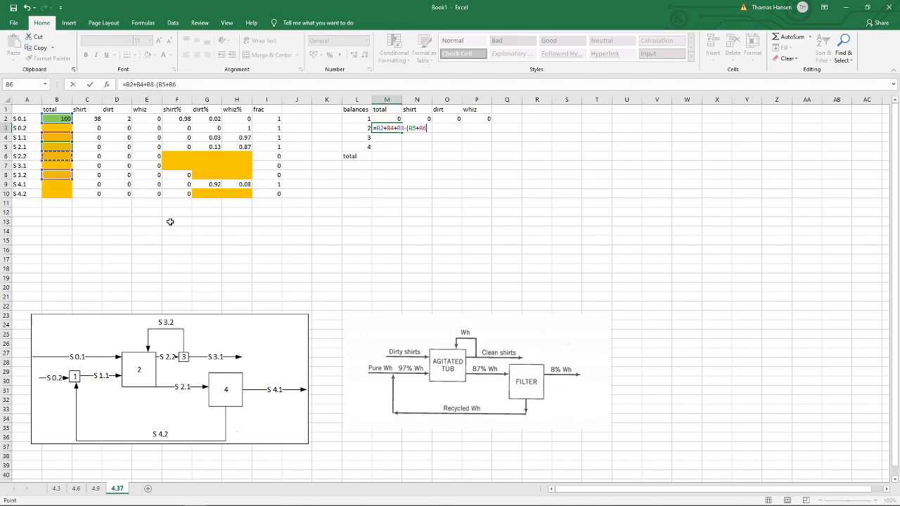
{"action": "type", "text": ")"}
{"action": "key", "text": "ctrl+Return"}
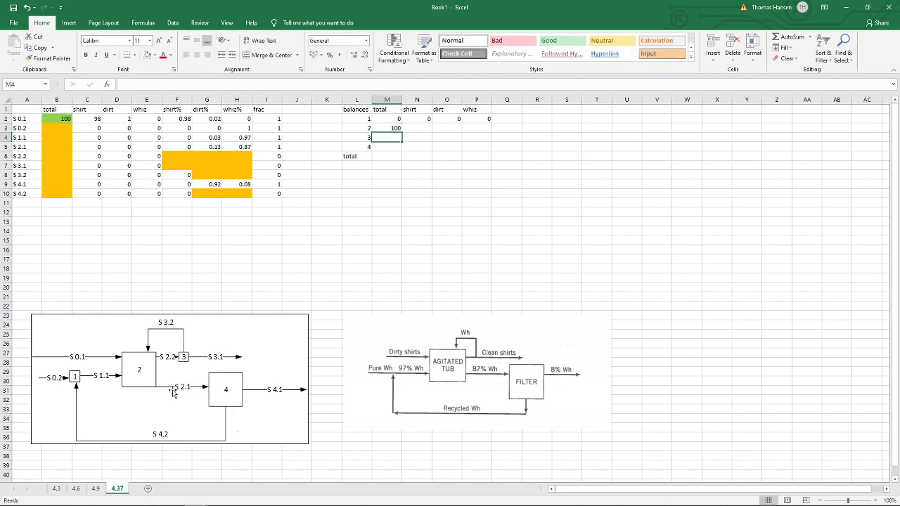
{"action": "left_click_drag", "start_coordinate": [403, 131], "coordinate": [491, 129]}
Enter the unit 3 total balance =B6-(B7+B8) in M4 and copy it across through P4.
{"action": "key", "text": "Down"}
{"action": "type", "text": "="}
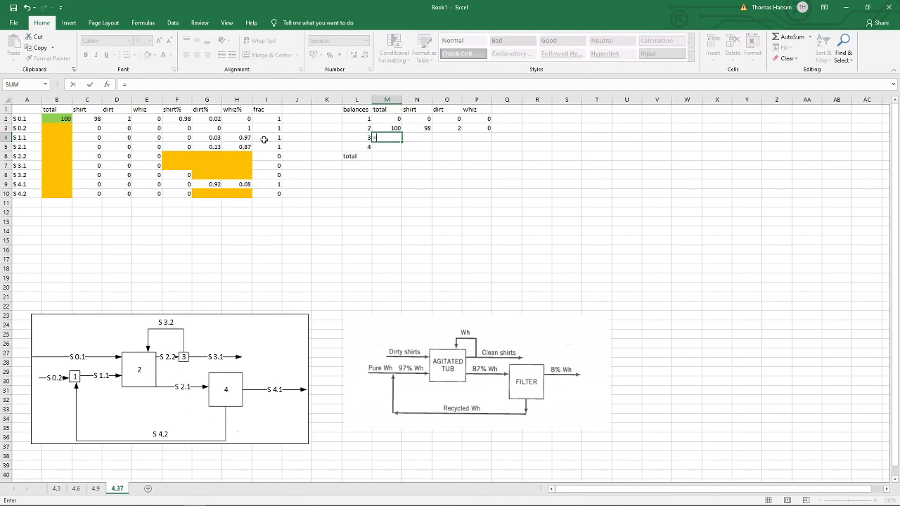
{"action": "left_click", "coordinate": [54, 156]}
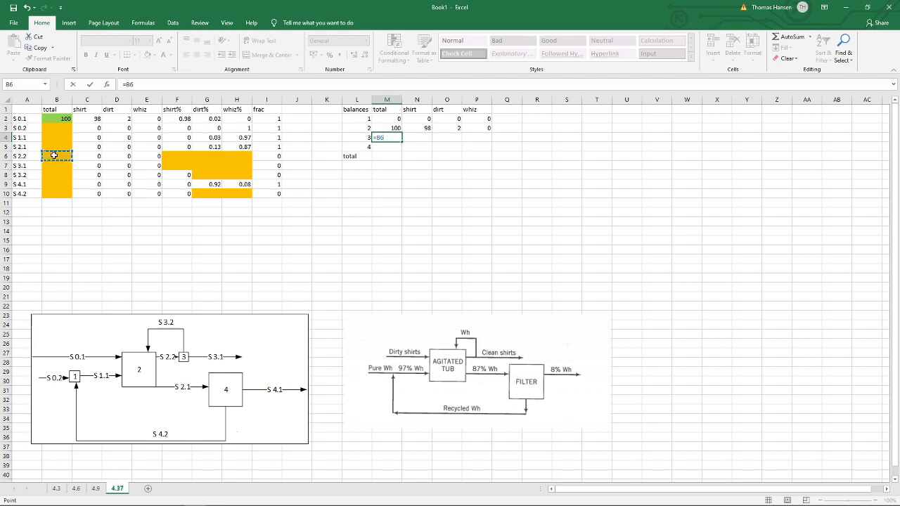
{"action": "type", "text": "-("}
{"action": "left_click", "coordinate": [59, 165]}
{"action": "type", "text": "+"}
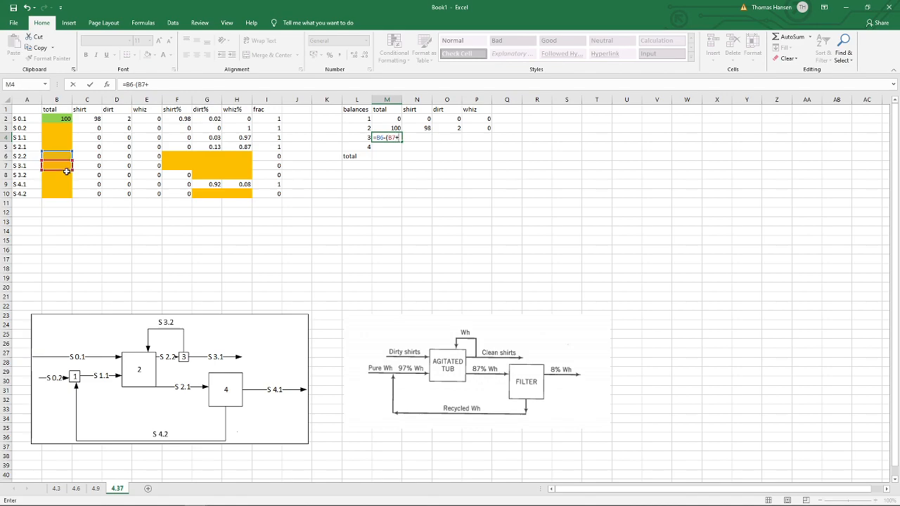
{"action": "left_click", "coordinate": [50, 177]}
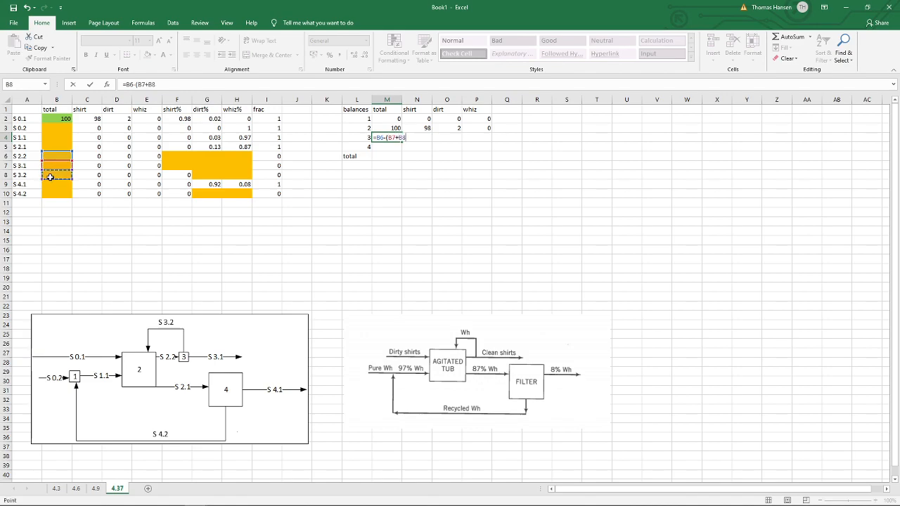
{"action": "key", "text": "ctrl+Return"}
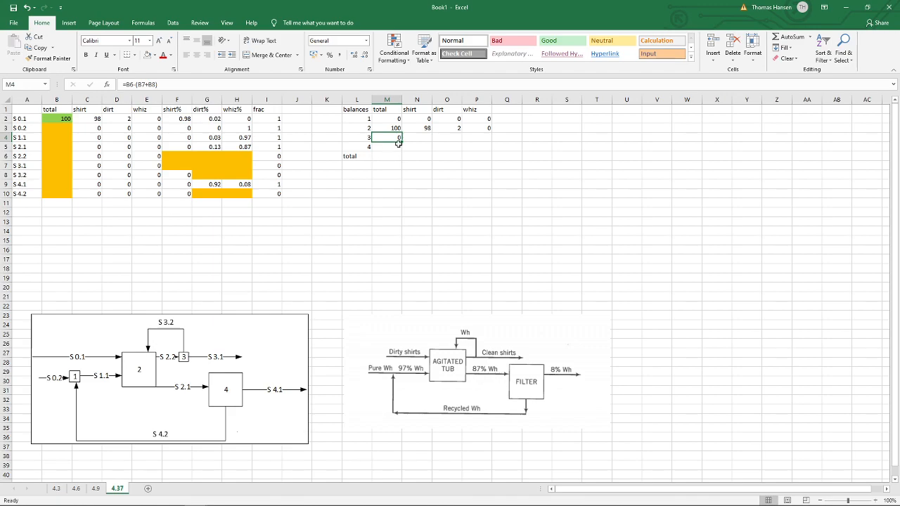
{"action": "left_click_drag", "start_coordinate": [403, 143], "coordinate": [490, 142]}
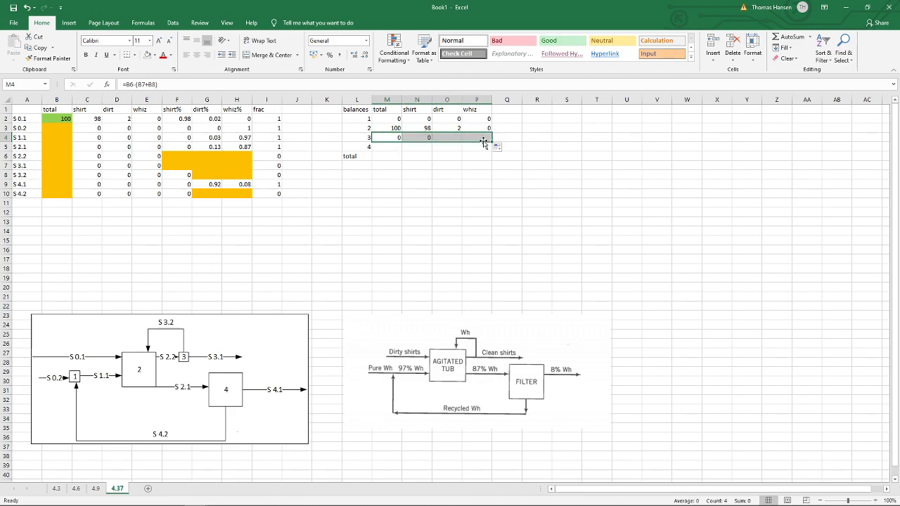
Enter the unit 4 total balance =B5-(B9+B10) in M5 and copy it across through P5.
{"action": "left_click", "coordinate": [379, 146]}
{"action": "type", "text": "="}
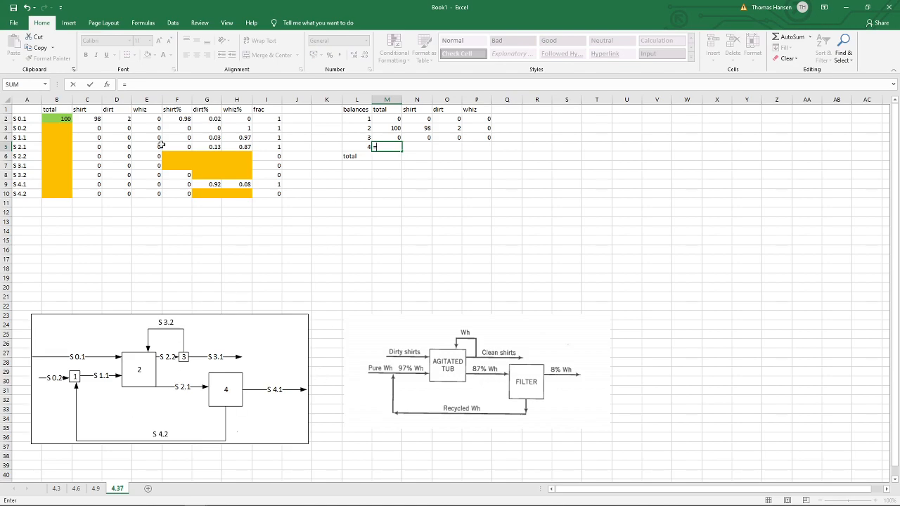
{"action": "left_click", "coordinate": [59, 147]}
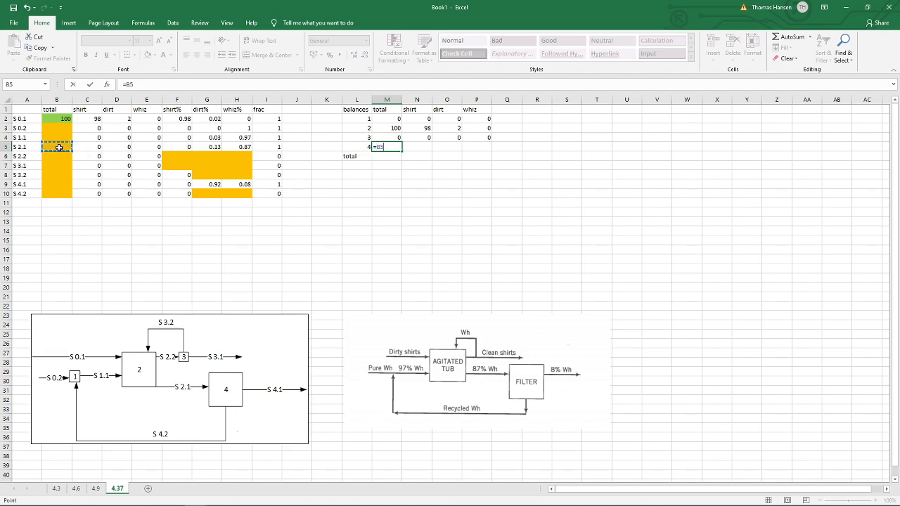
{"action": "type", "text": "-("}
{"action": "left_click", "coordinate": [55, 183]}
{"action": "type", "text": "+"}
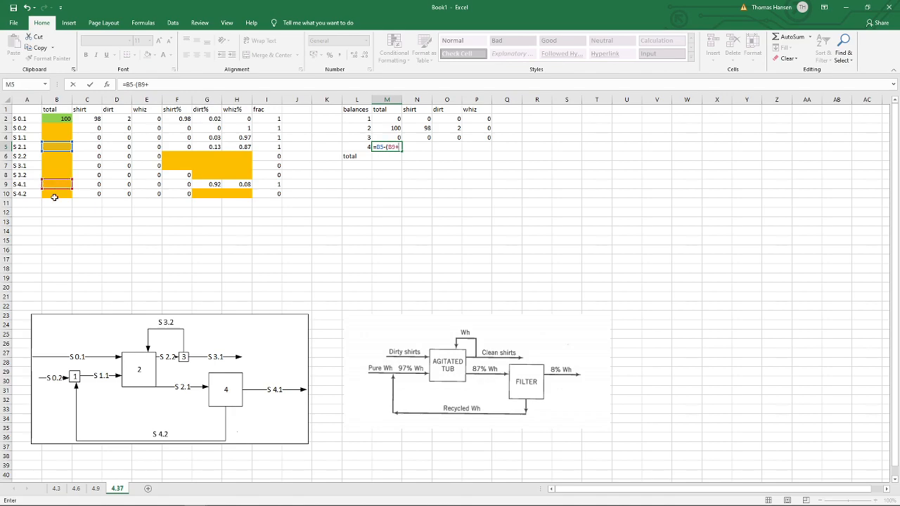
{"action": "left_click", "coordinate": [53, 194]}
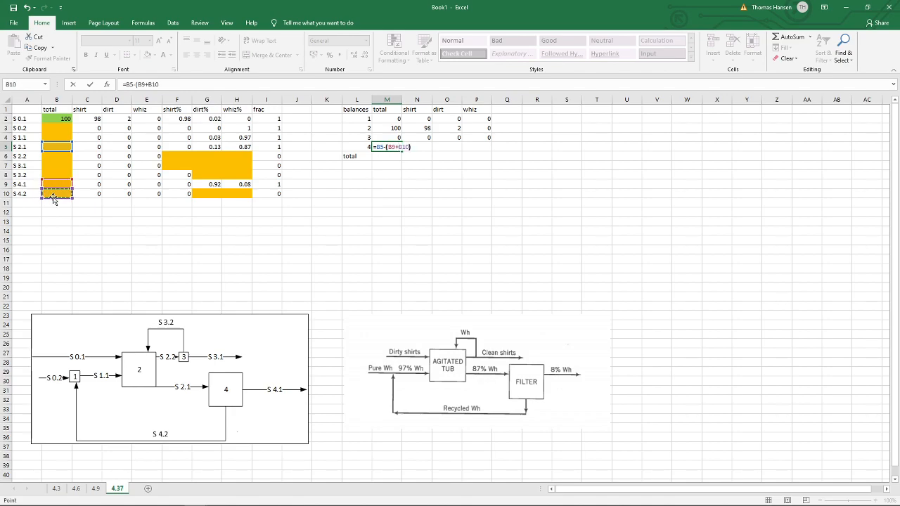
{"action": "key", "text": "Return"}
{"action": "left_click_drag", "start_coordinate": [402, 150], "coordinate": [484, 144]}
Enter the overall balance =B2+B3-(B7+B9) in M6 and copy it across through P6.
{"action": "left_click", "coordinate": [383, 156]}
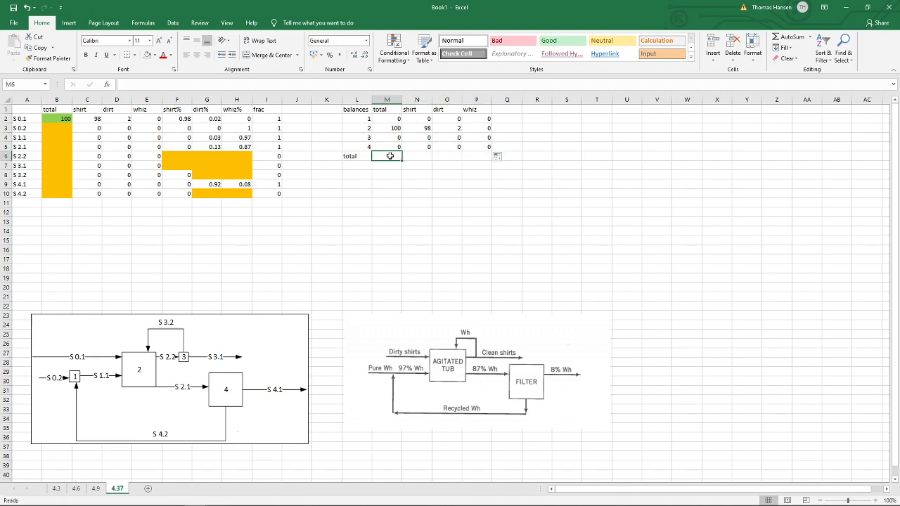
{"action": "type", "text": "="}
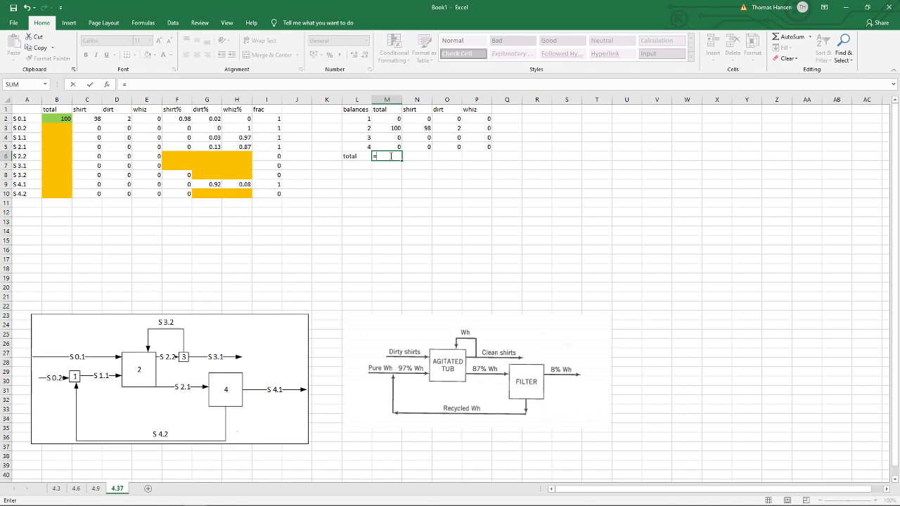
{"action": "left_click", "coordinate": [64, 119]}
{"action": "type", "text": "+"}
{"action": "left_click", "coordinate": [48, 128]}
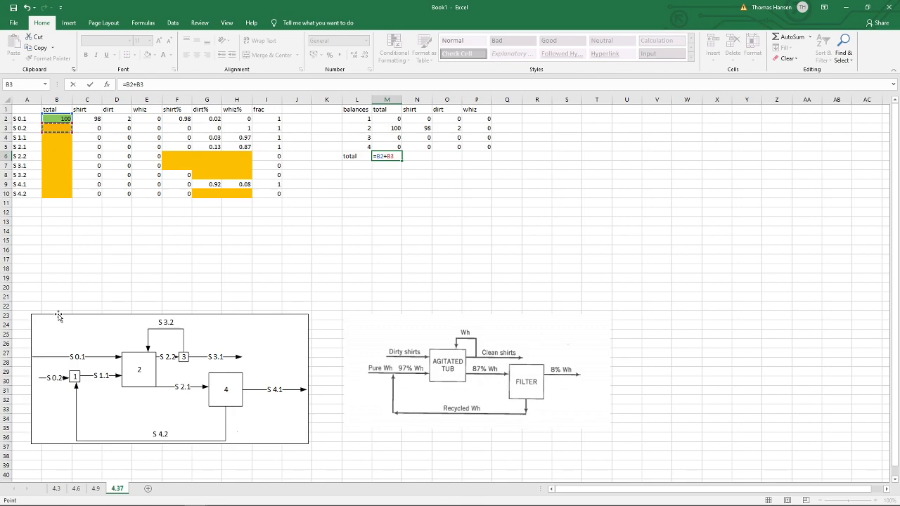
{"action": "type", "text": "-("}
{"action": "left_click", "coordinate": [51, 165]}
{"action": "type", "text": "+"}
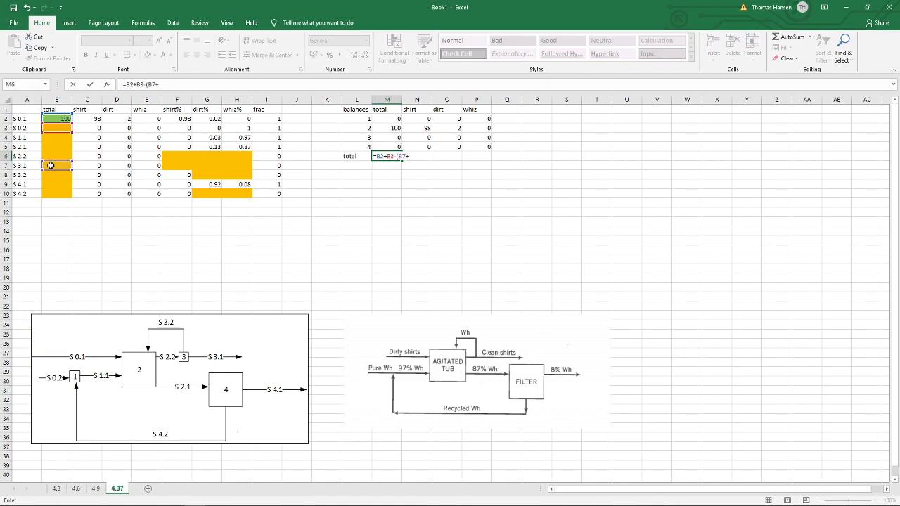
{"action": "left_click", "coordinate": [51, 184]}
{"action": "type", "text": ")"}
{"action": "key", "text": "ctrl+Return"}
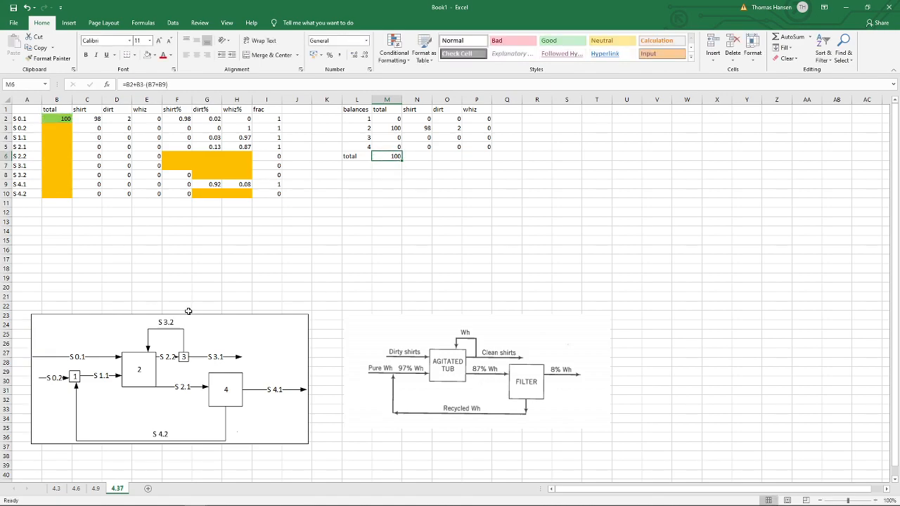
{"action": "left_click_drag", "start_coordinate": [402, 160], "coordinate": [491, 160]}
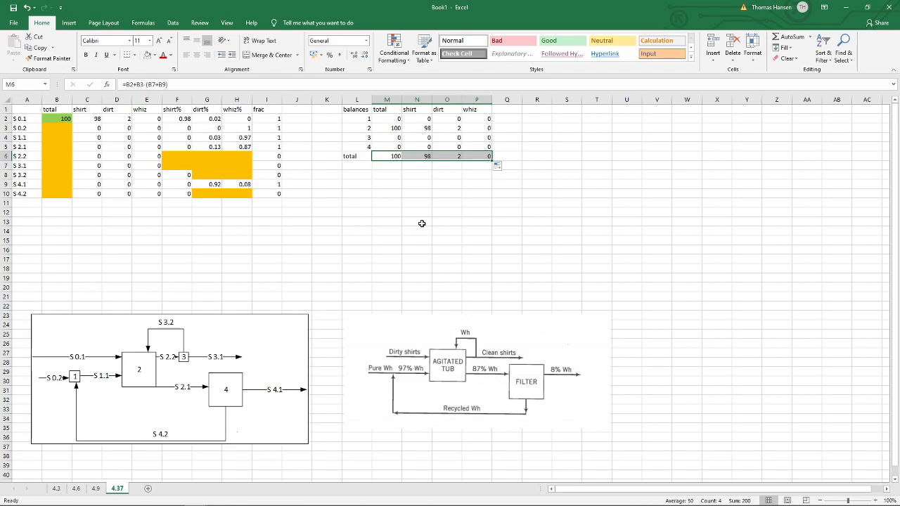
Fill the unknown stream totals in B3:B10 with the guesses 123, 456, 854, 582, 648, 549, 586 and 236.
{"action": "left_click", "coordinate": [52, 128]}
{"action": "type", "text": "123"}
{"action": "key", "text": "Return"}
{"action": "type", "text": "456"}
{"action": "key", "text": "Return"}
{"action": "type", "text": "854"}
{"action": "key", "text": "Return"}
{"action": "type", "text": "582"}
{"action": "key", "text": "Return"}
{"action": "type", "text": "648"}
{"action": "key", "text": "Return"}
{"action": "type", "text": "549"}
{"action": "key", "text": "Return"}
{"action": "type", "text": "586"}
{"action": "key", "text": "Return"}
{"action": "type", "text": "236"}
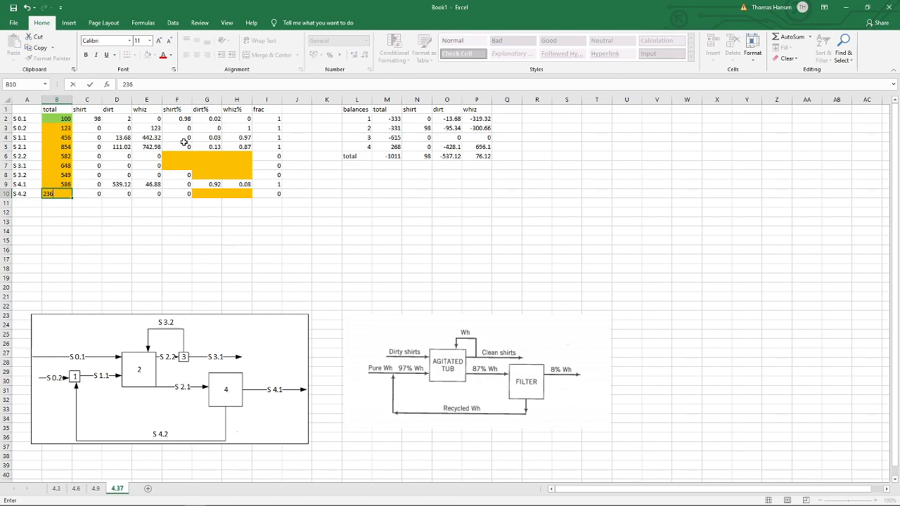
{"action": "left_click", "coordinate": [177, 156]}
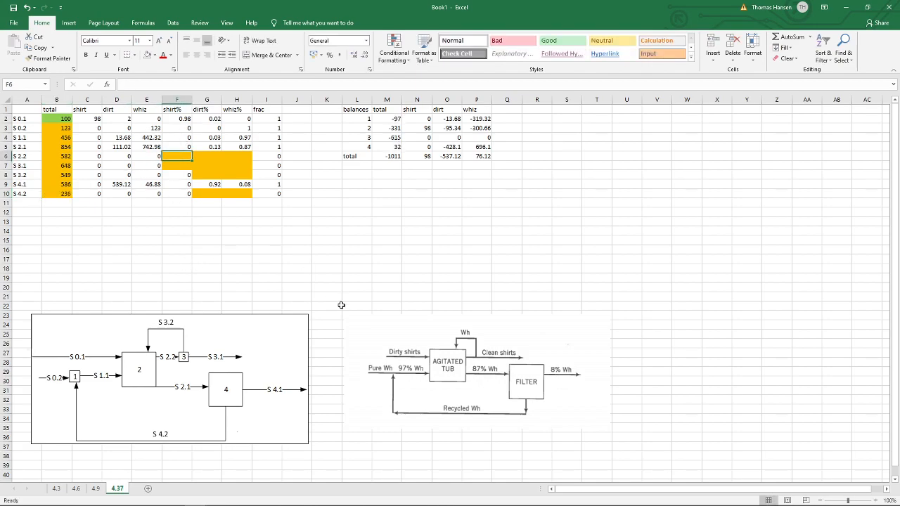
{"action": "key", "text": "Right"}
{"action": "key", "text": "Right"}
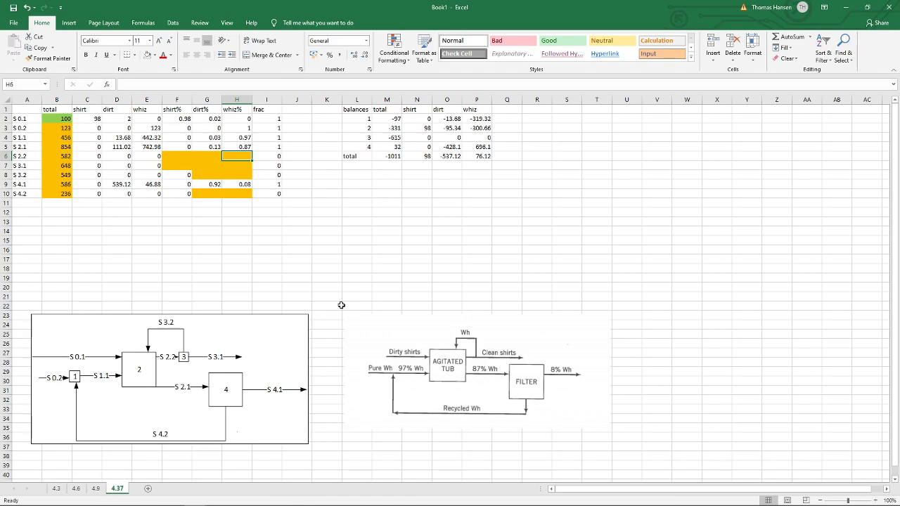
{"action": "key", "text": "alt+Tab"}
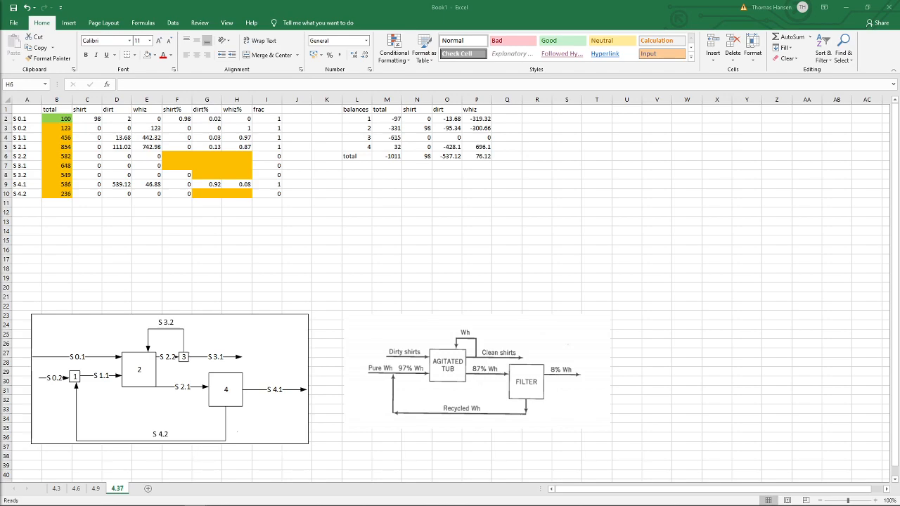
{"action": "key", "text": "alt+Tab"}
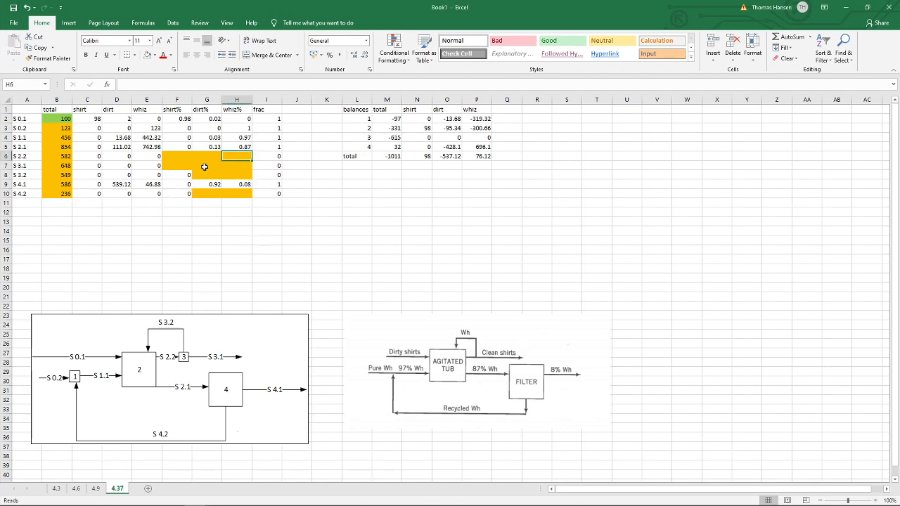
Enter guesses for stream S 2.2 in F6:H6: shirt% 0.2, dirt% 0.1 and whiz% 0.5.
{"action": "left_click", "coordinate": [177, 156]}
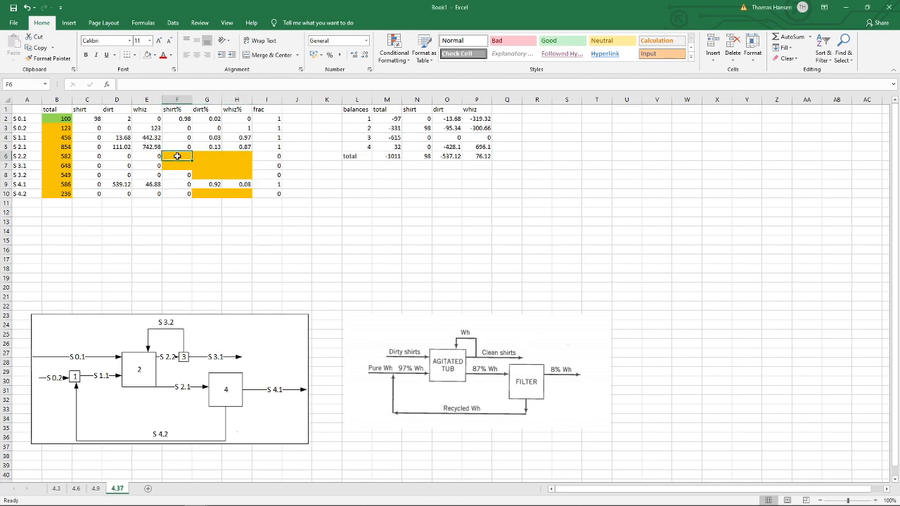
{"action": "type", "text": "0.2"}
{"action": "key", "text": "Tab"}
{"action": "type", "text": "0.1"}
{"action": "key", "text": "Tab"}
{"action": "type", "text": "0.5"}
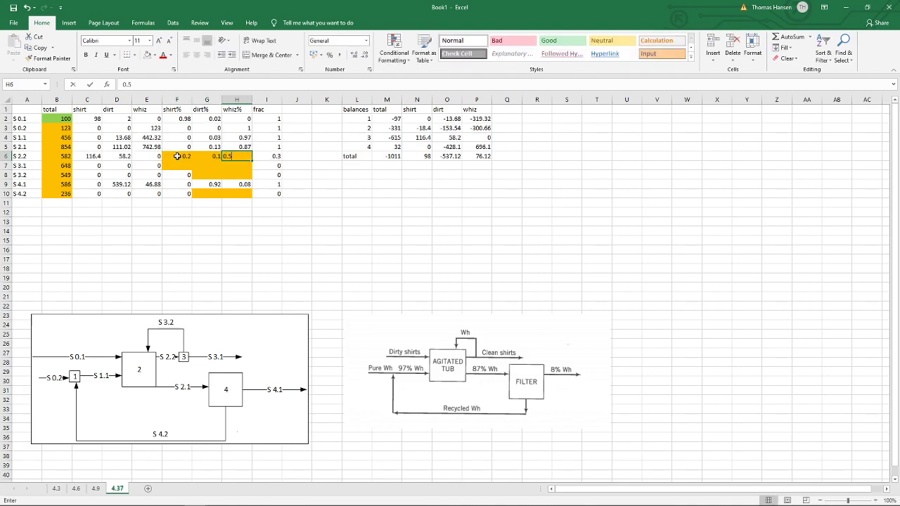
{"action": "key", "text": "Return"}
Enter guesses for stream S 3.1 in F7:H7: shirt% 0.3, dirt% 0.58 and whiz% 0.85.
{"action": "type", "text": "0.3"}
{"action": "key", "text": "Tab"}
{"action": "type", "text": "0."}
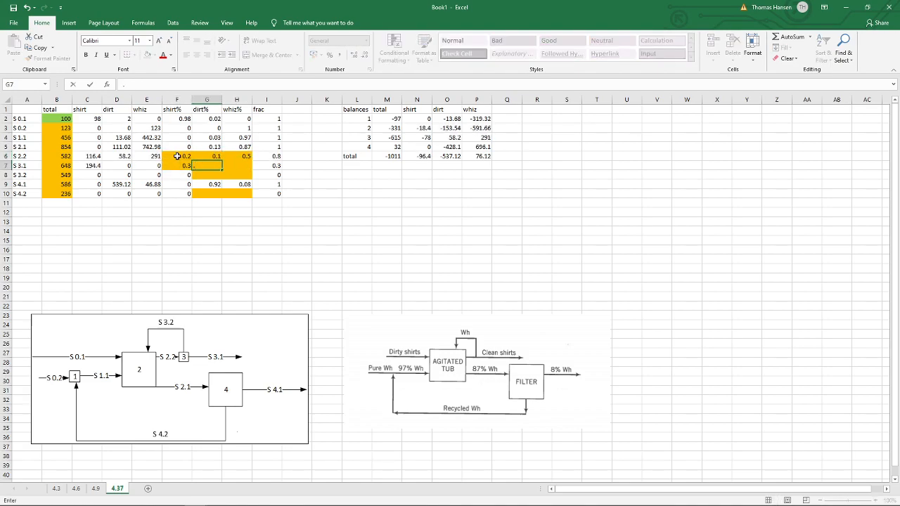
{"action": "type", "text": "58"}
{"action": "key", "text": "Tab"}
{"action": "type", "text": "0.85"}
{"action": "key", "text": "Return"}
Enter guesses for stream S 3.2 in G8:H8: dirt% 0.4 and whiz% 0.2.
{"action": "key", "text": "Left"}
{"action": "type", "text": "0.4"}
{"action": "key", "text": "Tab"}
{"action": "type", "text": "0.2"}
Enter guesses for stream S 4.2: whiz% 0.5 in H10 and dirt% 0.9 in G10.
{"action": "key", "text": "Down"}
{"action": "key", "text": "Down"}
{"action": "type", "text": "0.5"}
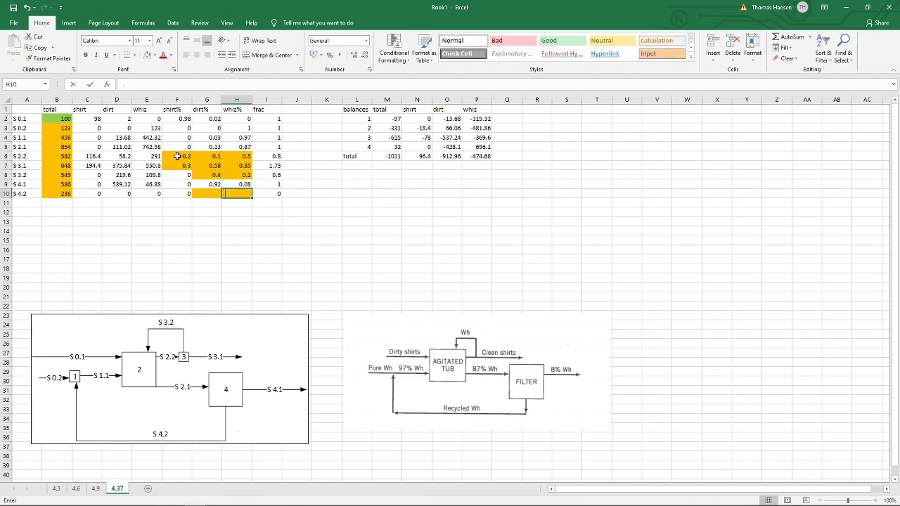
{"action": "key", "text": "Left"}
{"action": "type", "text": ".9"}
{"action": "key", "text": "Return"}
{"action": "key", "text": "Up"}
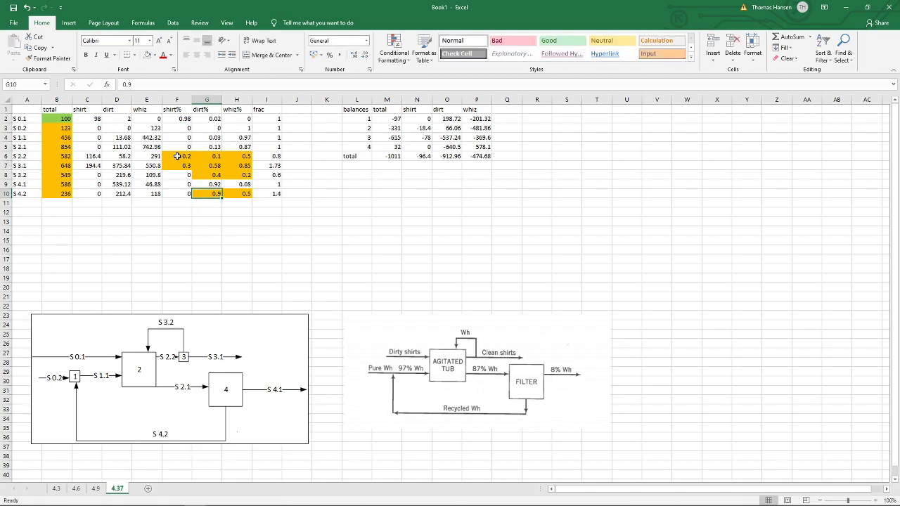
{"action": "left_click", "coordinate": [129, 223]}
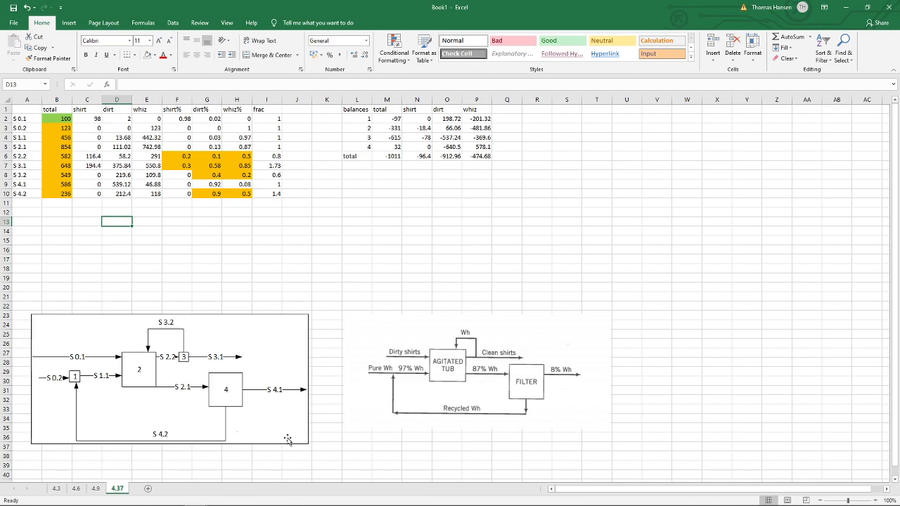
{"action": "key", "text": "Left"}
{"action": "key", "text": "Left"}
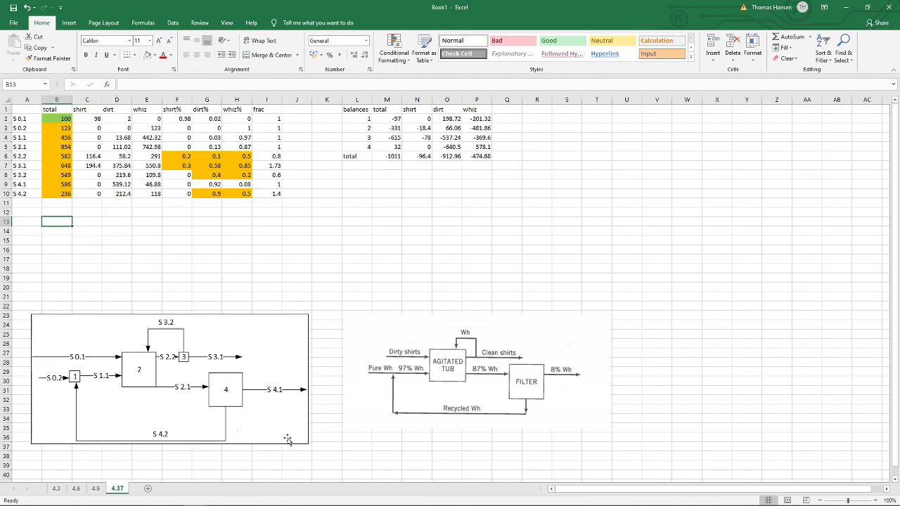
Snip the Data list of problem 4.37 from the assignment PDF and place it in the Excel sheet between the balances table and the process picture.
{"action": "key", "text": "alt+Tab"}
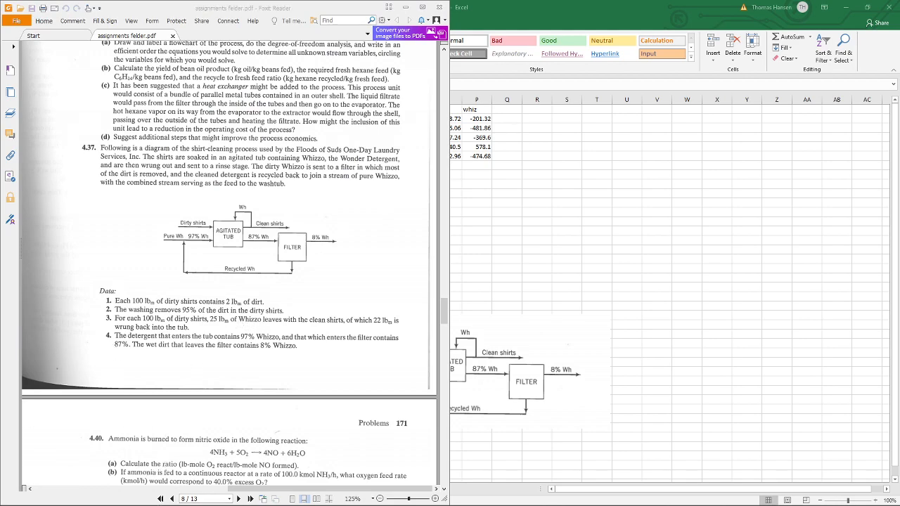
{"action": "left_click", "coordinate": [121, 141]}
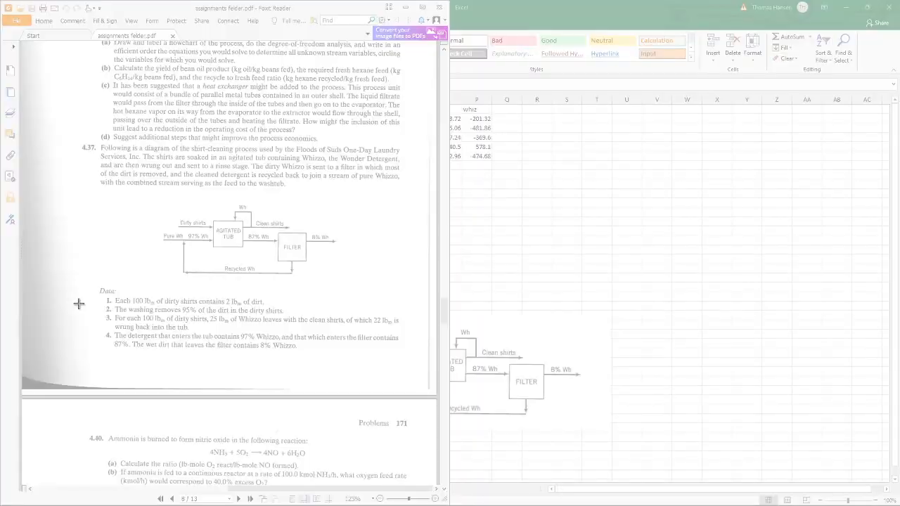
{"action": "left_click_drag", "start_coordinate": [84, 282], "coordinate": [419, 376]}
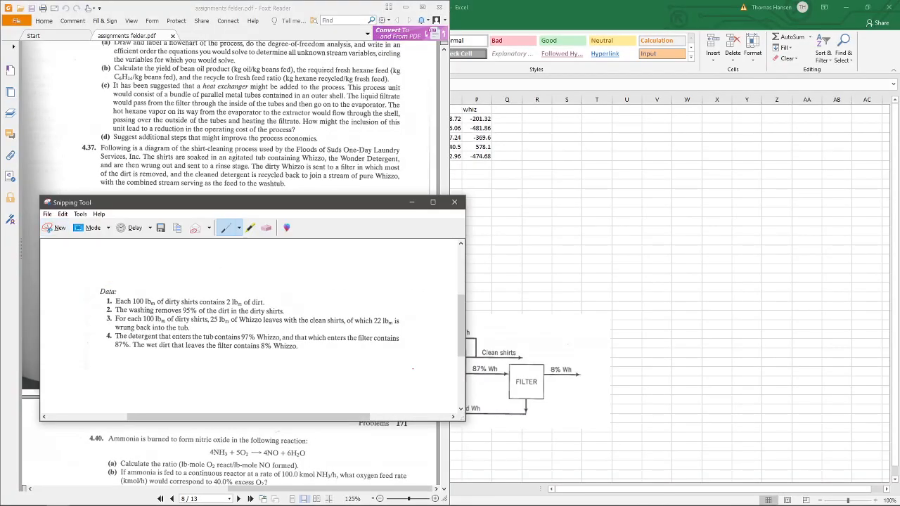
{"action": "left_click", "coordinate": [753, 172]}
{"action": "key", "text": "ctrl+v"}
{"action": "left_click_drag", "start_coordinate": [279, 274], "coordinate": [542, 252]}
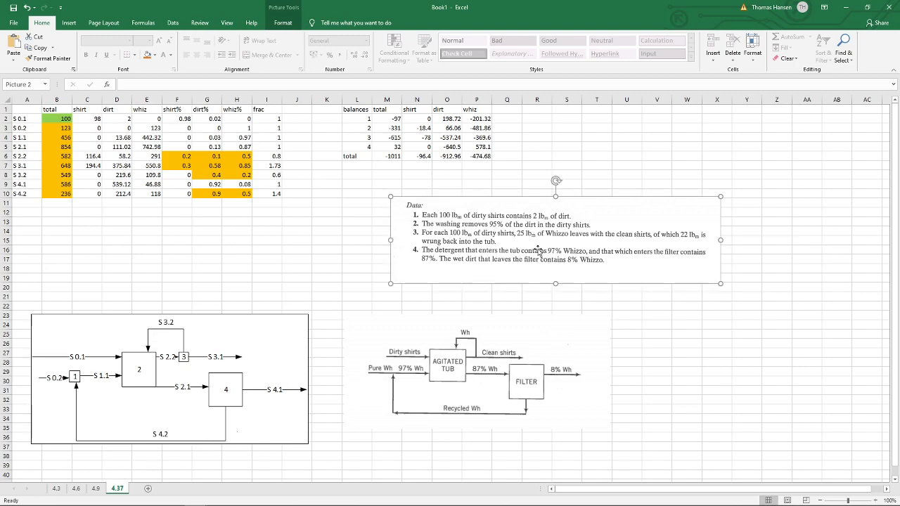
Add the heading "equations and conditions" in A12, below the stream table.
{"action": "left_click", "coordinate": [27, 213]}
{"action": "type", "text": "equations and conditions"}
{"action": "key", "text": "Return"}
{"action": "key", "text": "Return"}
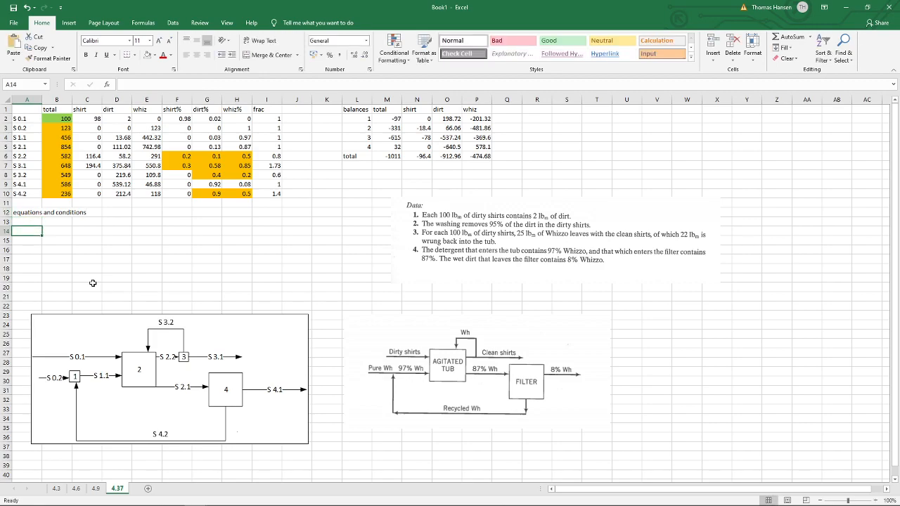
Write the dirt-removal condition in C14: "washing removes 95% of dirt. Dirt in S4.1=0.95*dirt in S0.1".
{"action": "key", "text": "Right"}
{"action": "key", "text": "Right"}
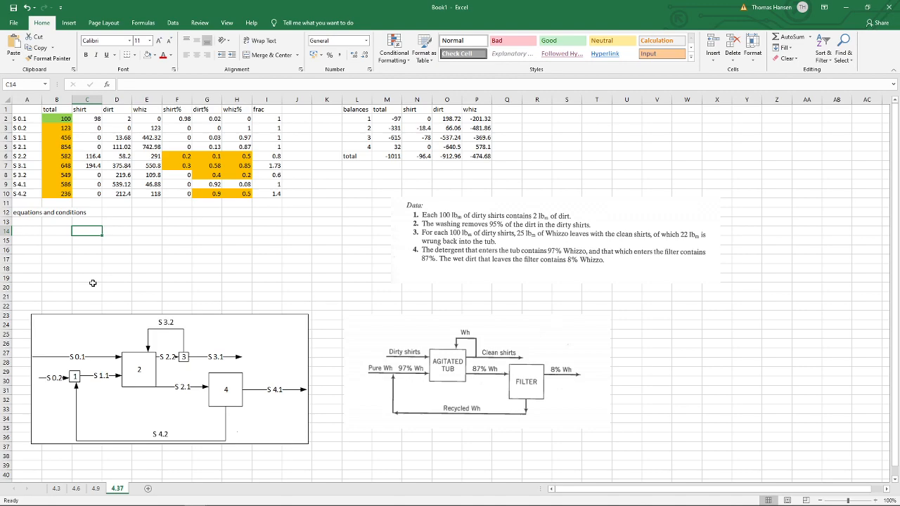
{"action": "type", "text": "washing"}
{"action": "type", "text": "remov"}
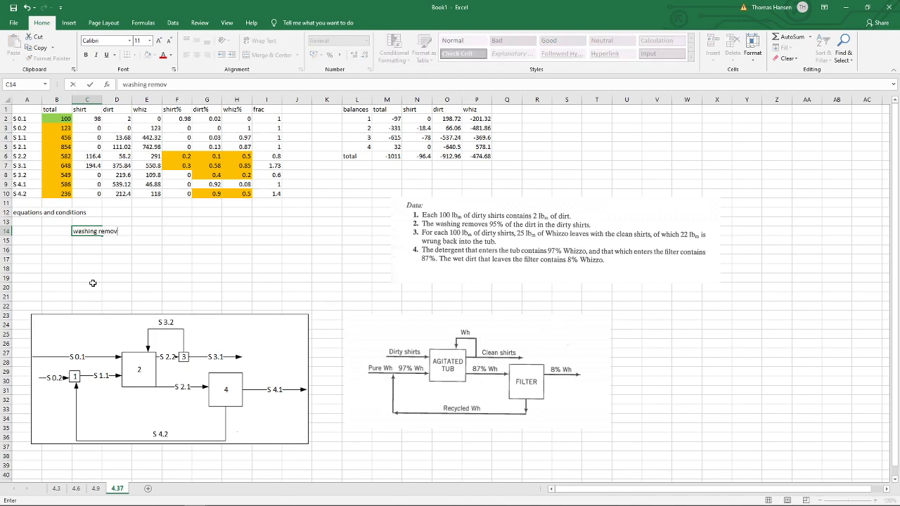
{"action": "type", "text": "es 95&"}
{"action": "key", "text": "BackSpace"}
{"action": "type", "text": "% of dirt. Dirt in"}
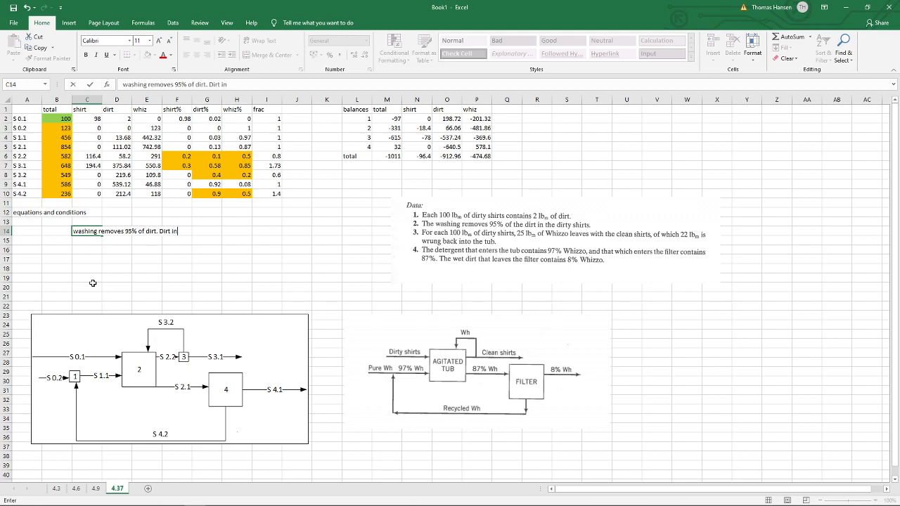
{"action": "type", "text": " S4.1=0.95*dirt in S0.1"}
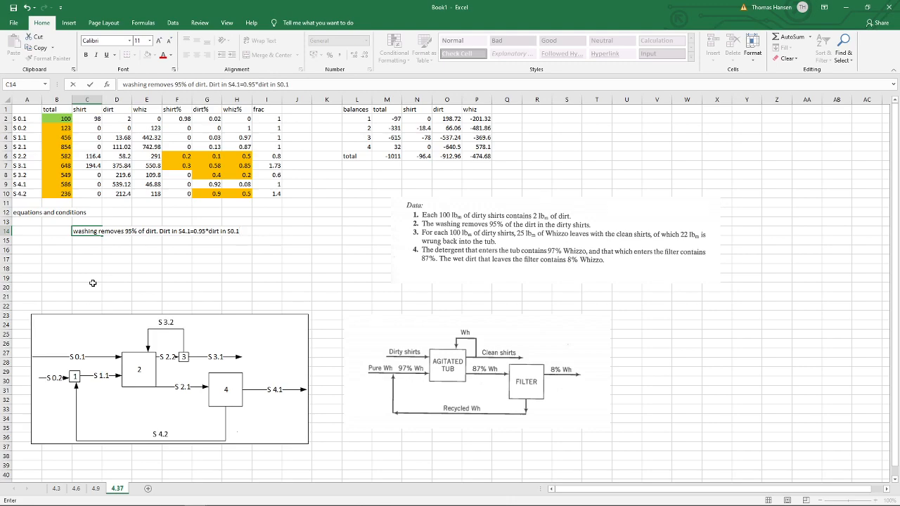
{"action": "key", "text": "Return"}
Enter the dirt-removal condition in B14 as the formula =0.95*D2-D9.
{"action": "key", "text": "Up"}
{"action": "key", "text": "Left"}
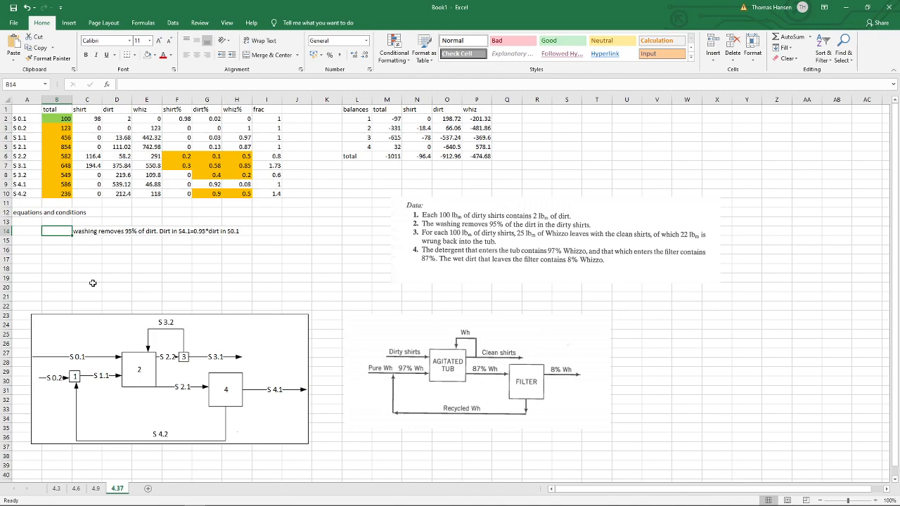
{"action": "type", "text": "="}
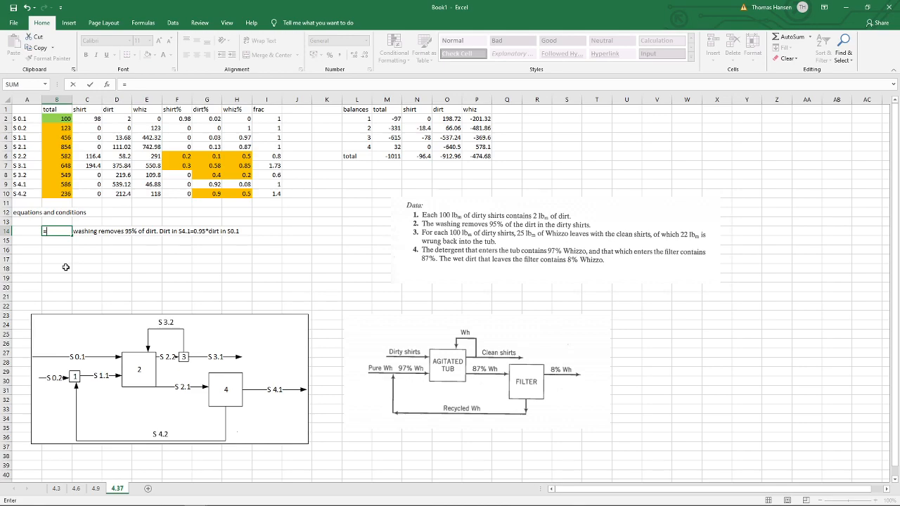
{"action": "type", "text": "0.95*"}
{"action": "left_click", "coordinate": [116, 119]}
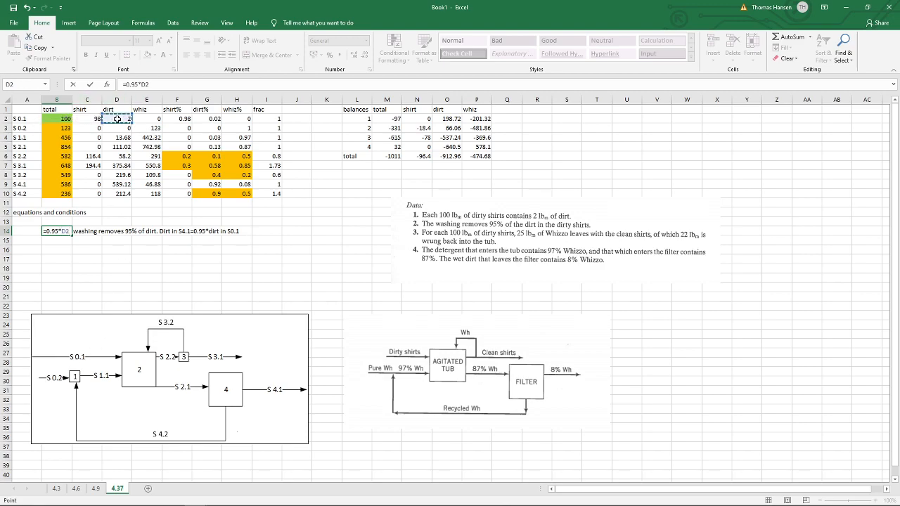
{"action": "type", "text": "-"}
{"action": "left_click", "coordinate": [115, 185]}
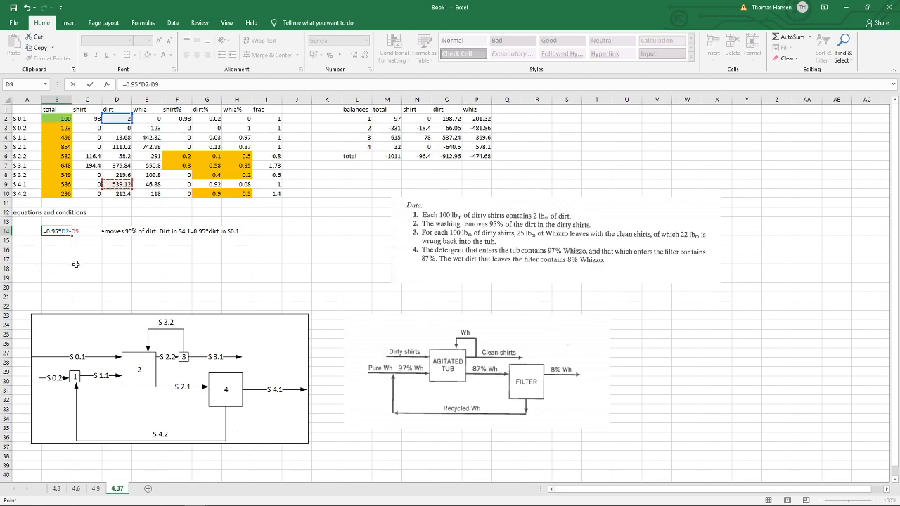
{"action": "key", "text": "Return"}
{"action": "key", "text": "Up"}
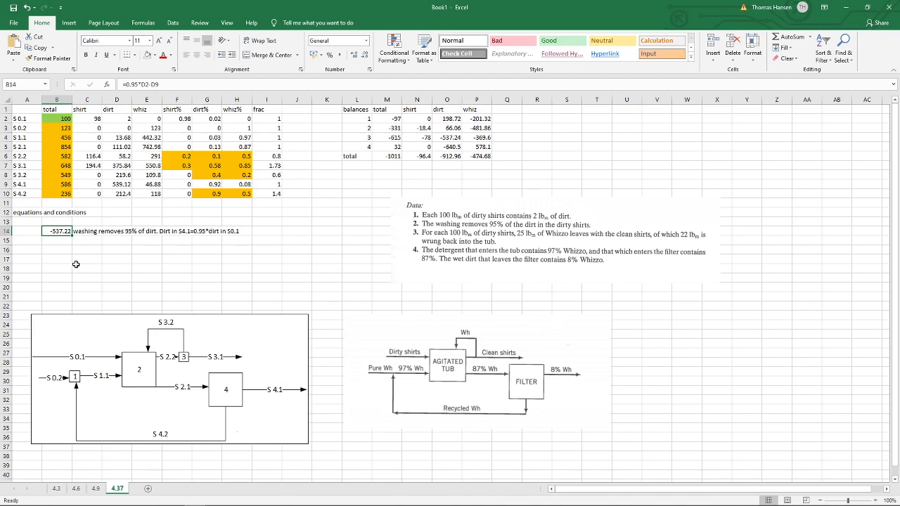
{"action": "key", "text": "Down"}
{"action": "key", "text": "Right"}
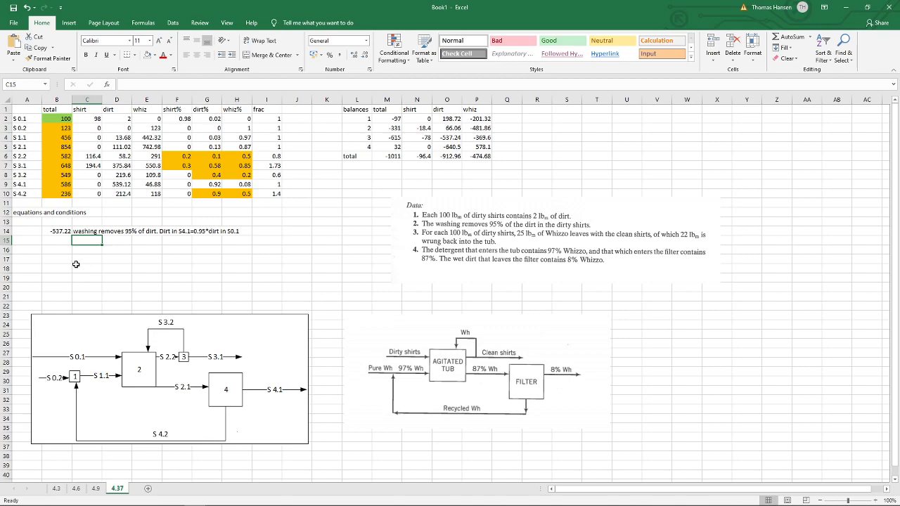
{"action": "type", "text": "for 100"}
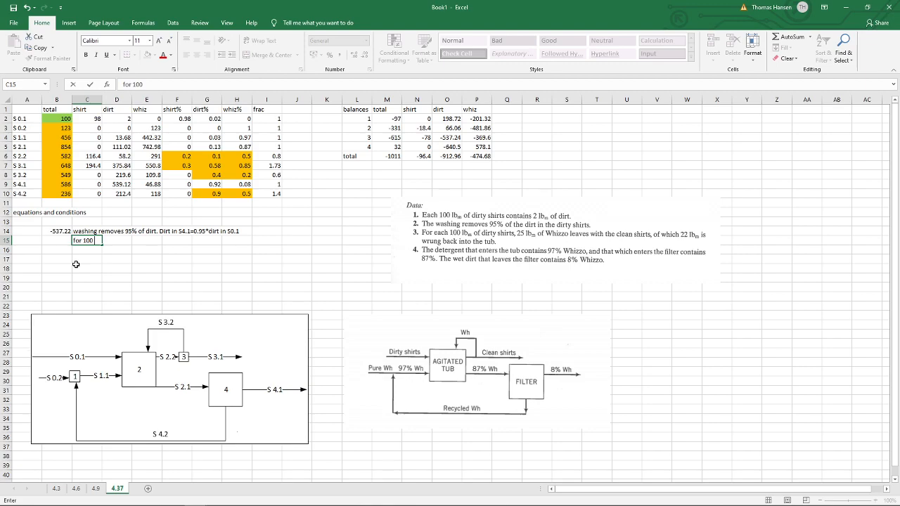
{"action": "type", "text": "lb of dirty"}
{"action": "key", "text": "Escape"}
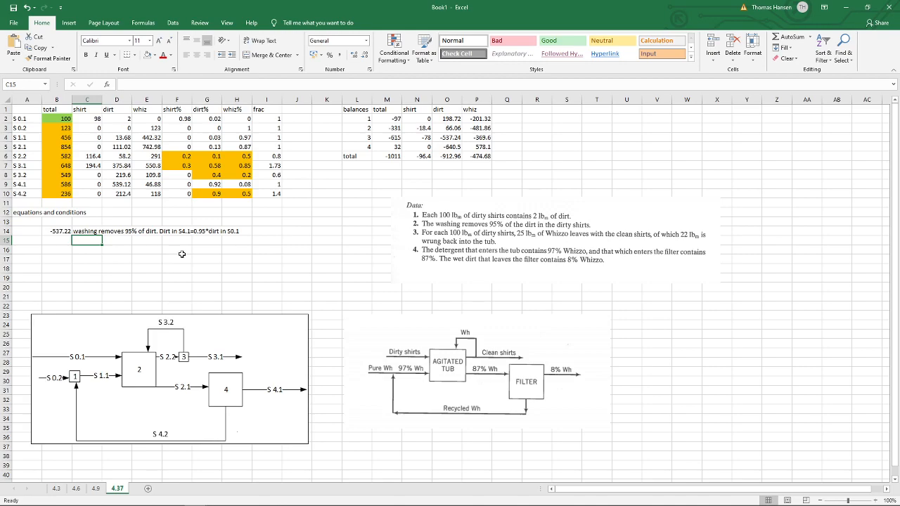
Check the dirt-removal formula in B14 and its referenced cells against the process diagram and problem data.
{"action": "left_click", "coordinate": [283, 257]}
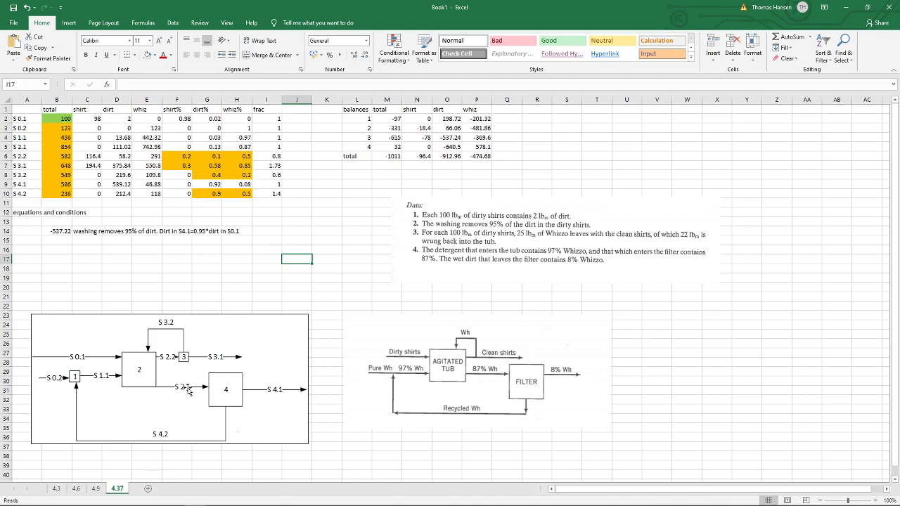
{"action": "left_click", "coordinate": [229, 296]}
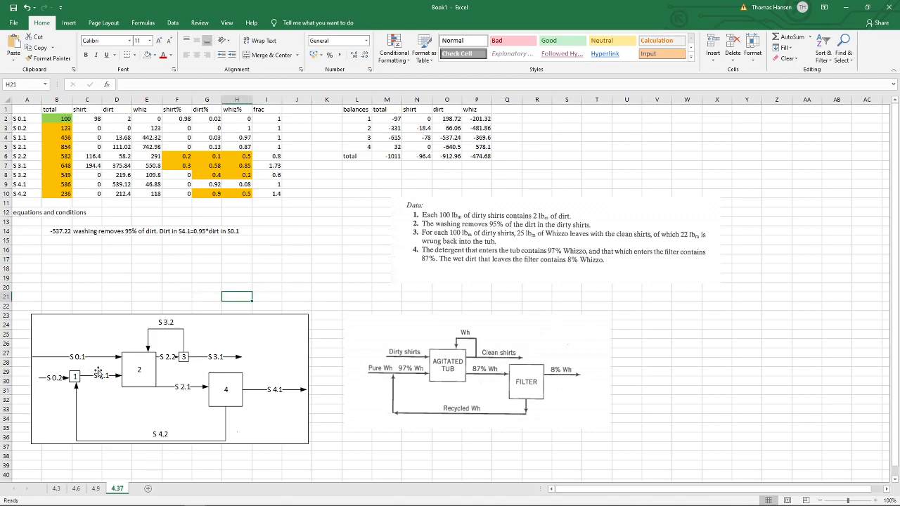
{"action": "left_click", "coordinate": [301, 276]}
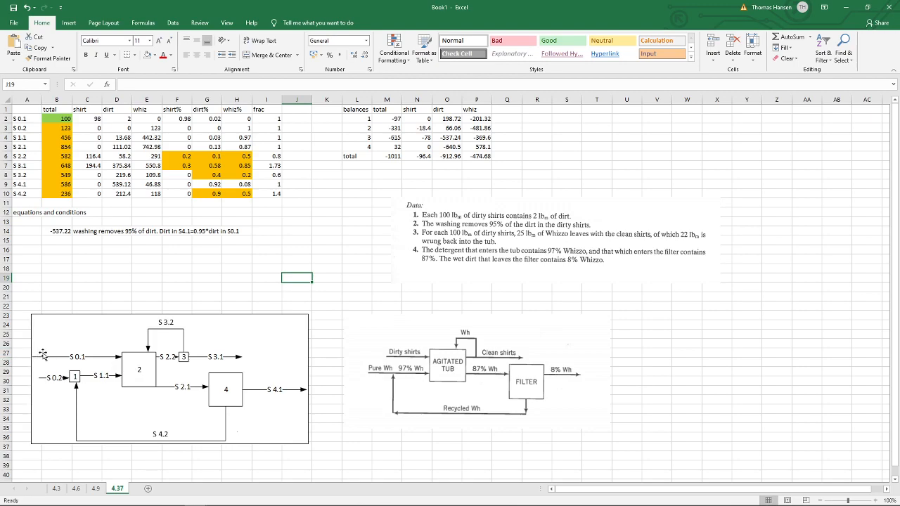
{"action": "left_click", "coordinate": [70, 232]}
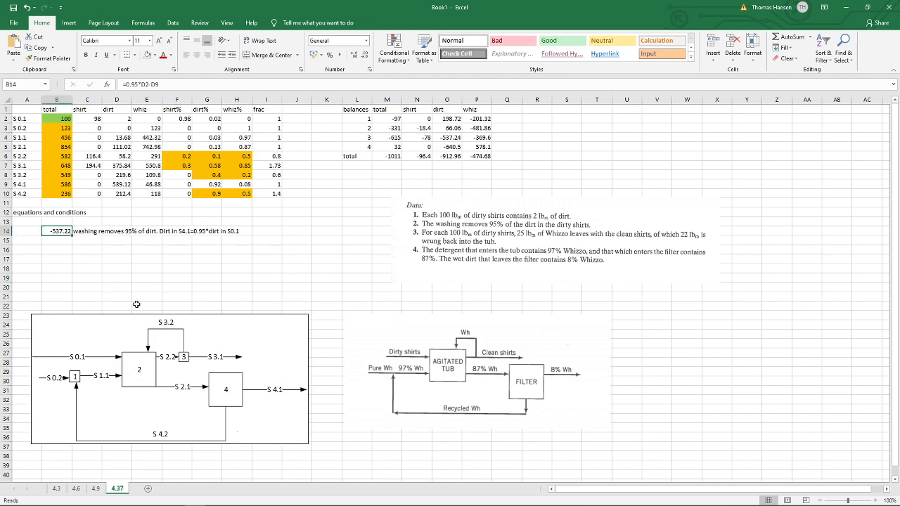
{"action": "key", "text": "F2"}
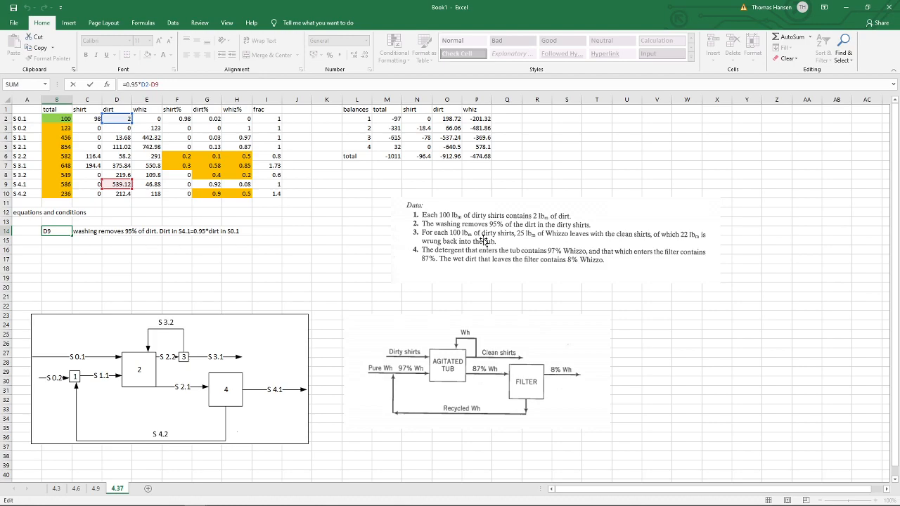
{"action": "key", "text": "ctrl+Return"}
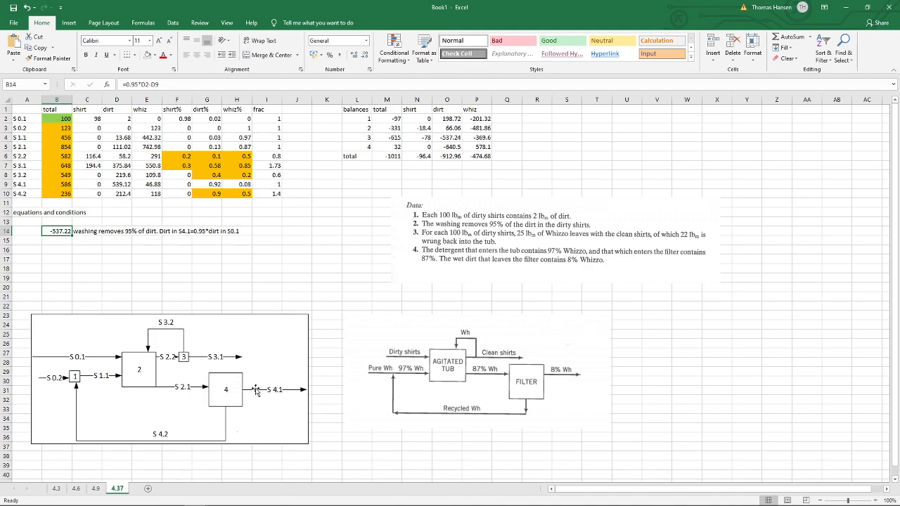
{"action": "key", "text": "F2"}
Write in C15: "for 100 lb of dirty shirts, 25 lb whizz leaves in S2.2. this means that m0.1*1/4=m whizzo in S2.2".
{"action": "key", "text": "Down"}
{"action": "key", "text": "Right"}
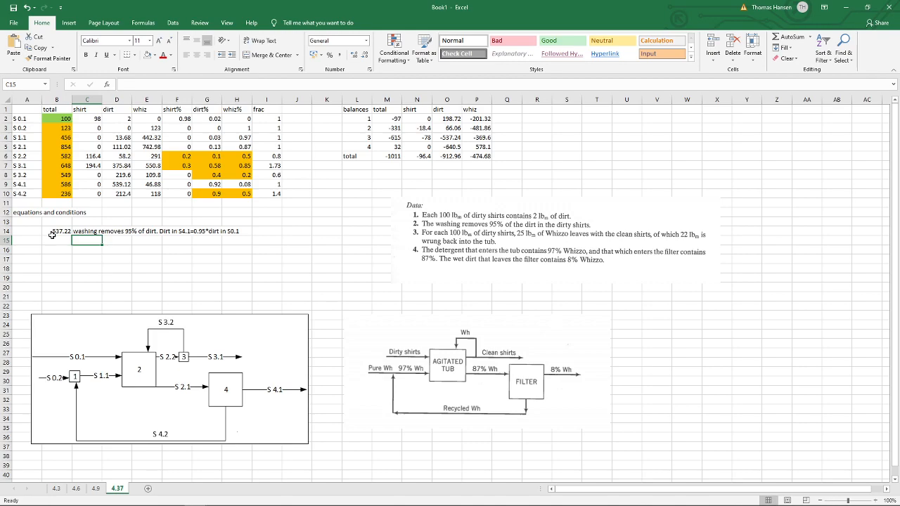
{"action": "type", "text": "for 100 lb of dirty shirts, 25 lb whizz leaves"}
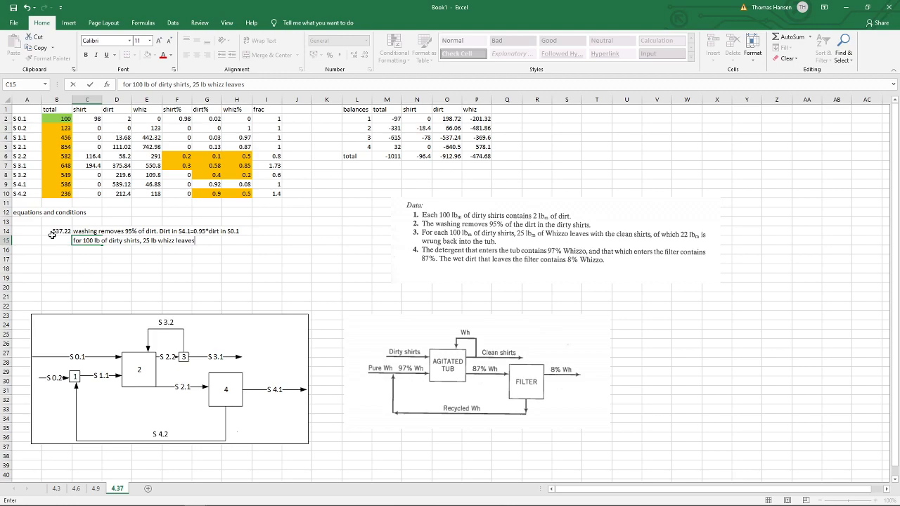
{"action": "type", "text": " in S2.2. t"}
{"action": "type", "text": "his means that"}
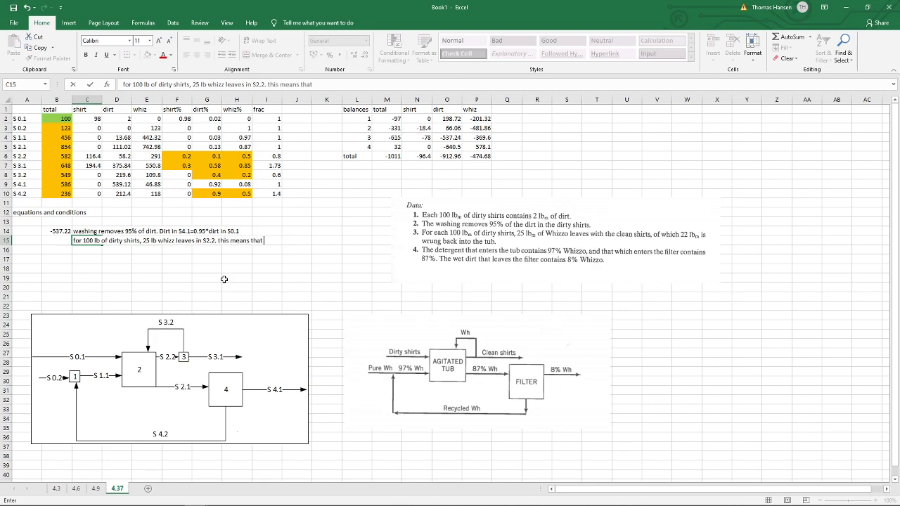
{"action": "type", "text": " m0.1*1/4=m whizzo in S"}
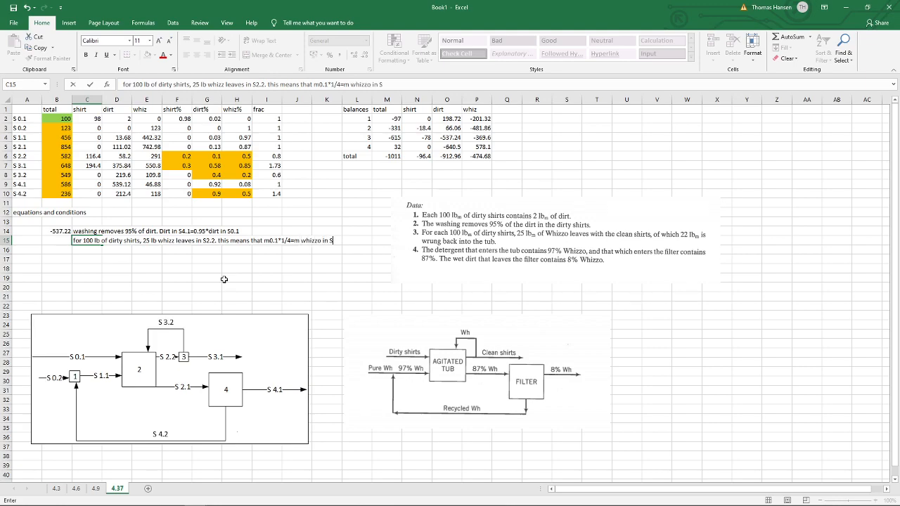
{"action": "type", "text": "2.2"}
{"action": "key", "text": "Return"}
{"action": "key", "text": "Up"}
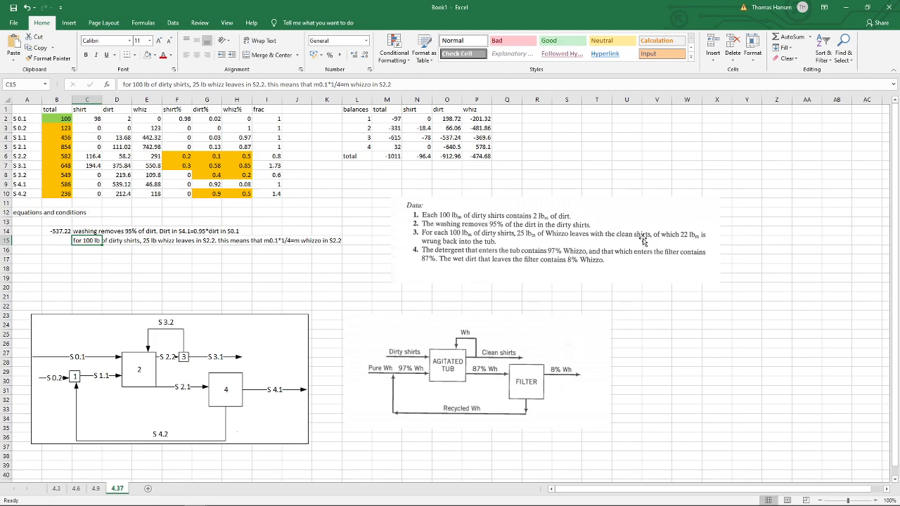
Enter the Whizzo condition for stream S 2.2 in B15 as the formula =B2/4-E6.
{"action": "left_click", "coordinate": [62, 234]}
{"action": "key", "text": "Down"}
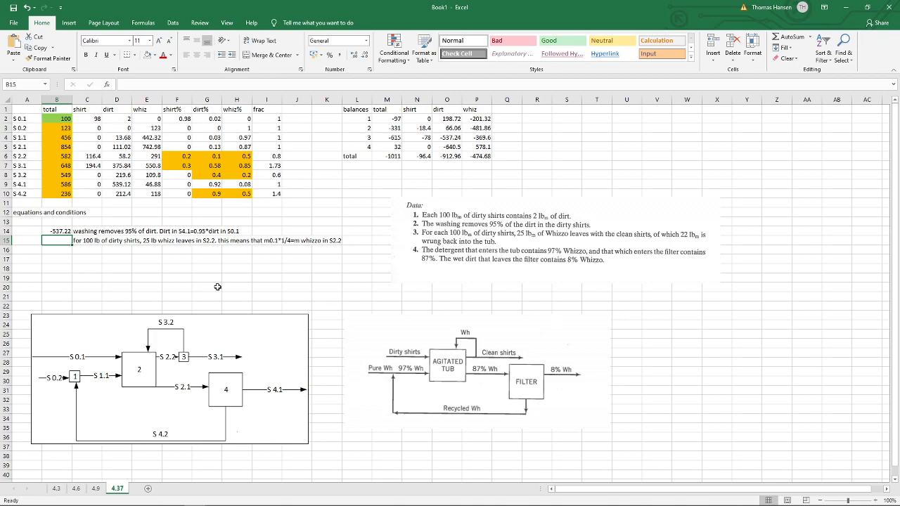
{"action": "type", "text": "="}
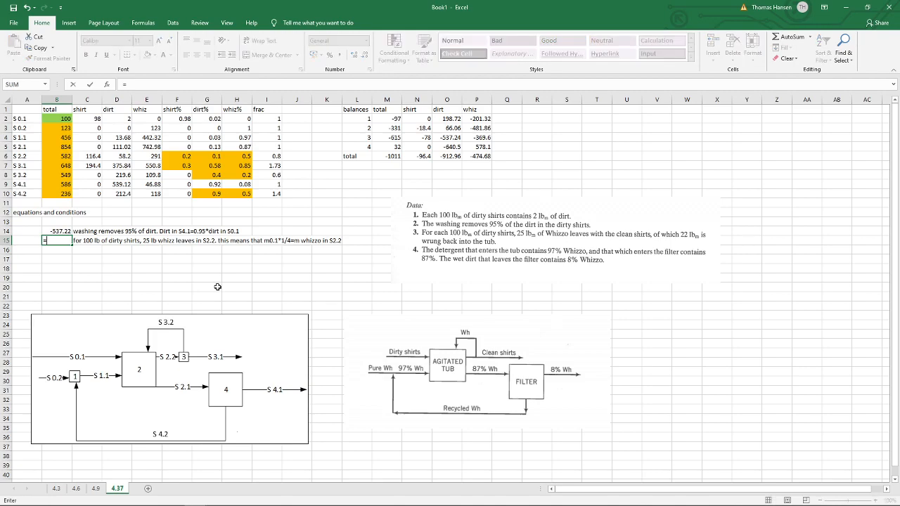
{"action": "left_click", "coordinate": [64, 118]}
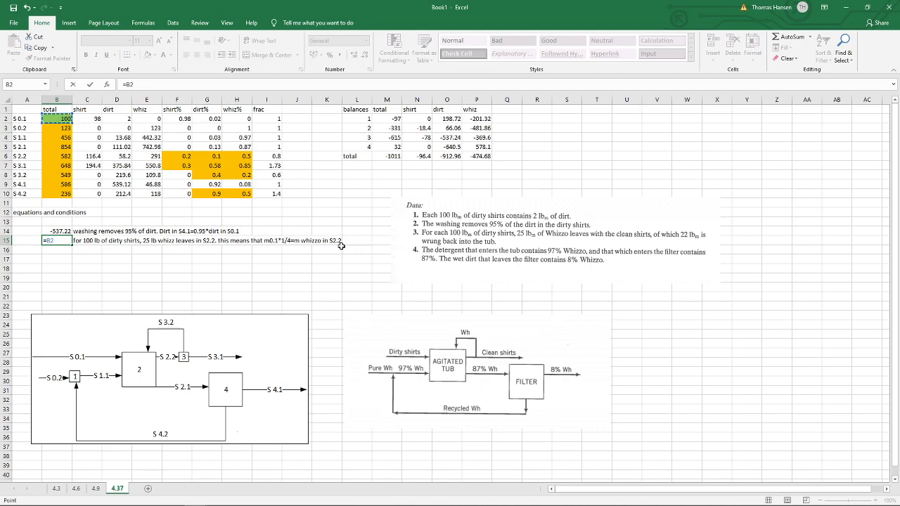
{"action": "type", "text": "*1/4"}
{"action": "left_click", "coordinate": [136, 84]}
{"action": "key", "text": "BackSpace"}
{"action": "key", "text": "BackSpace"}
{"action": "left_click", "coordinate": [146, 156]}
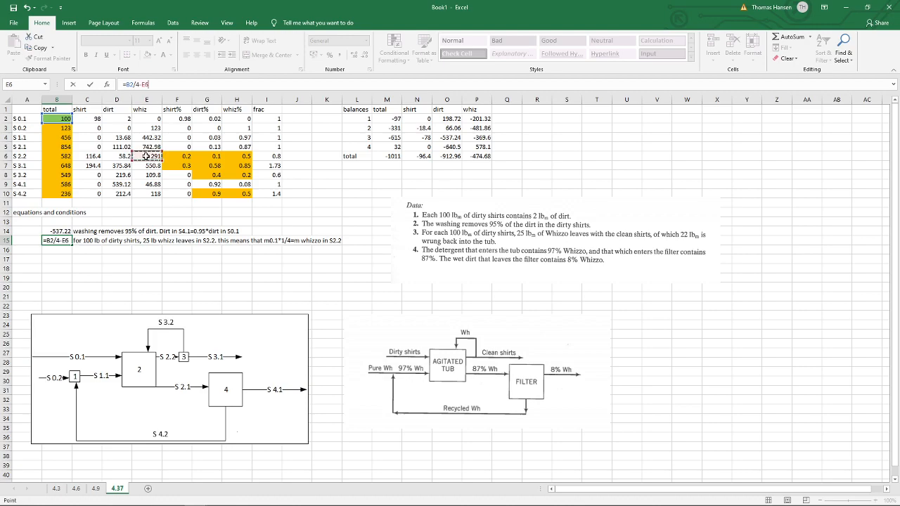
{"action": "key", "text": "Return"}
{"action": "key", "text": "Up"}
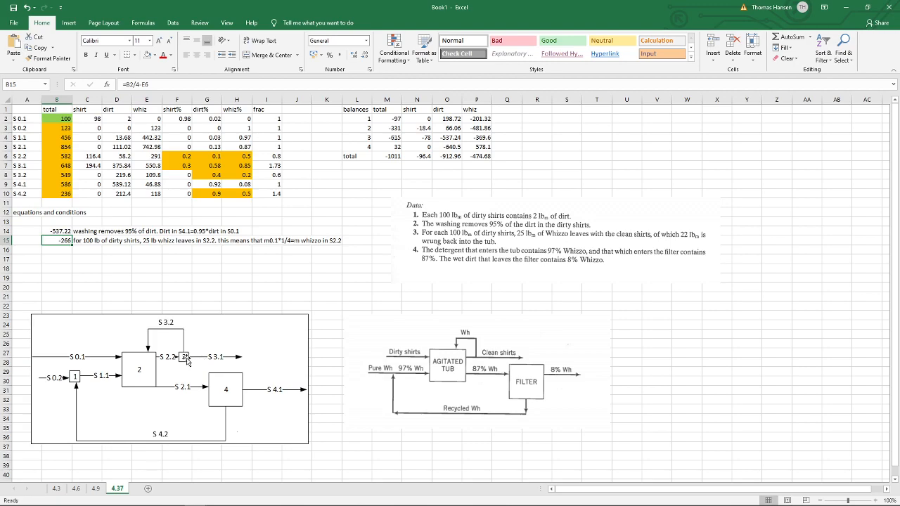
Write in C16: "22 of those 25 lb are wrung back into E2, meaning whizzo in S3.2=22/25*whizzo in S2.2".
{"action": "left_click", "coordinate": [86, 249]}
{"action": "type", "text": "22 of those"}
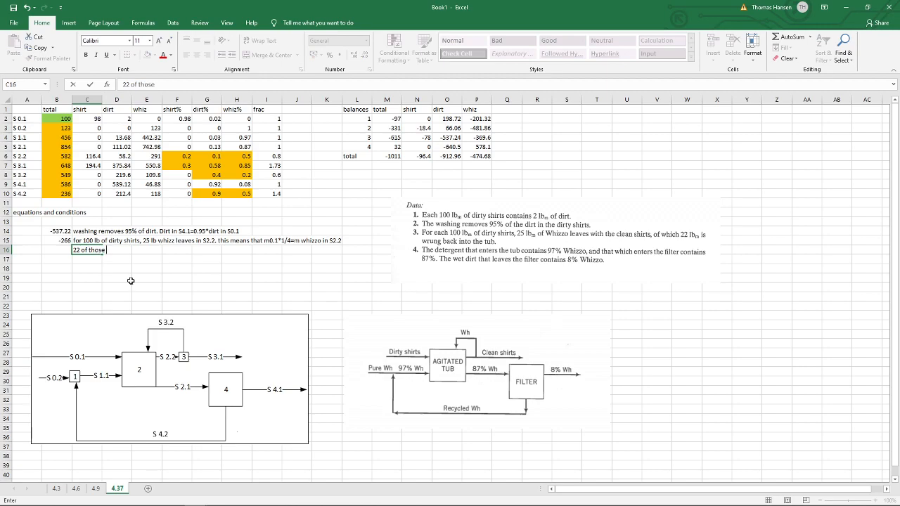
{"action": "type", "text": " 25 lb are wrung back into E2"}
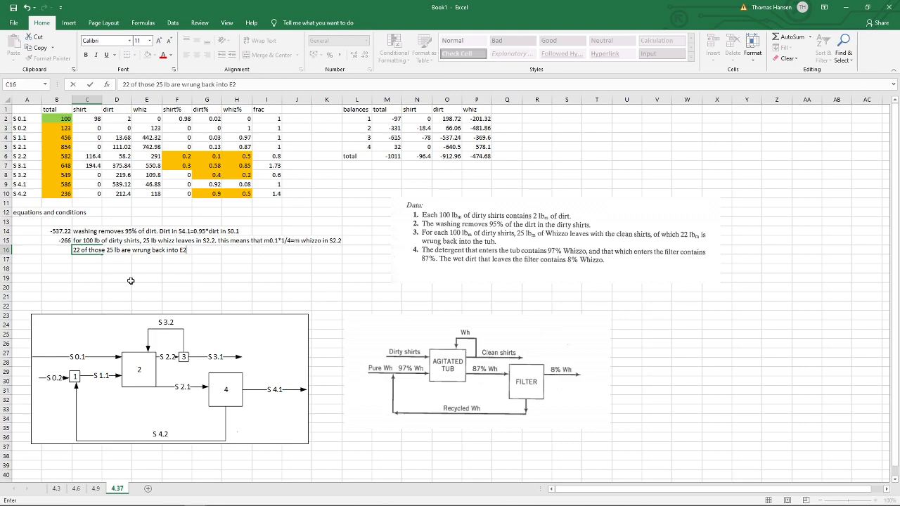
{"action": "type", "text": ", meaning whizzo in S3.2"}
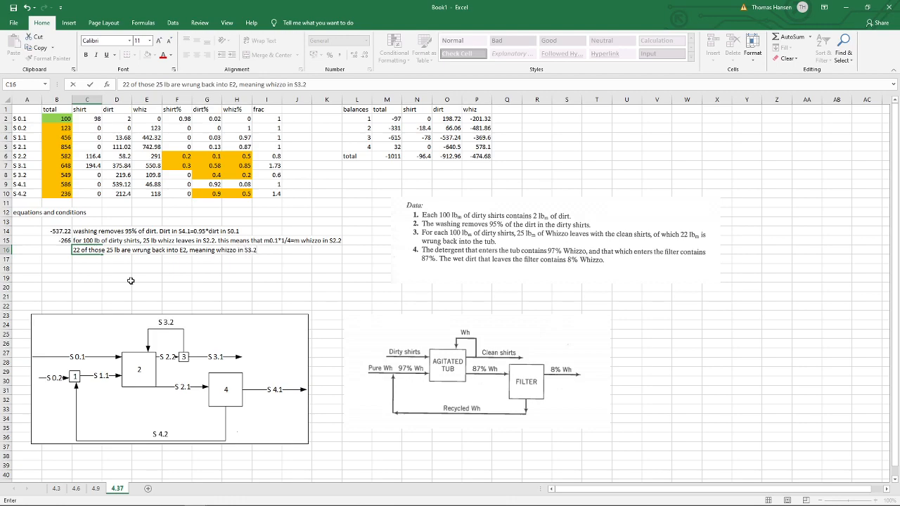
{"action": "type", "text": "=22/5"}
{"action": "type", "text": "5*whizzo in S2.2"}
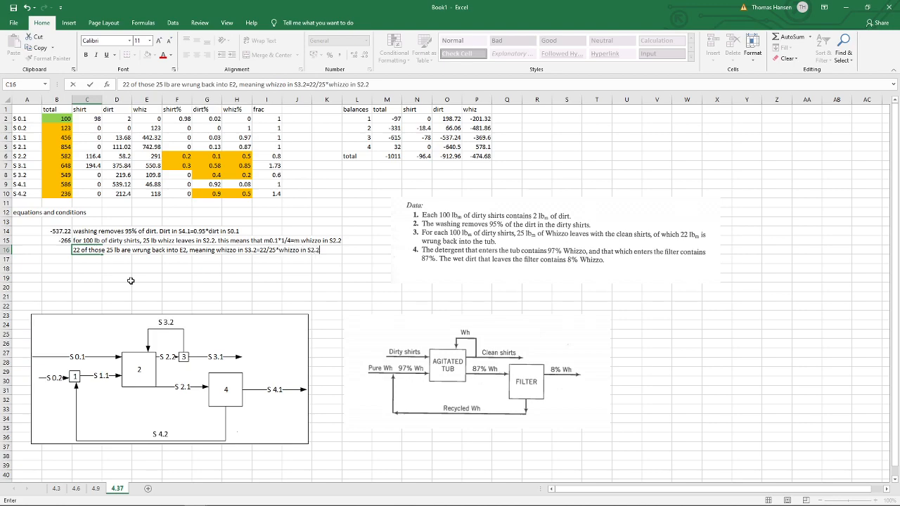
{"action": "key", "text": "ctrl+Return"}
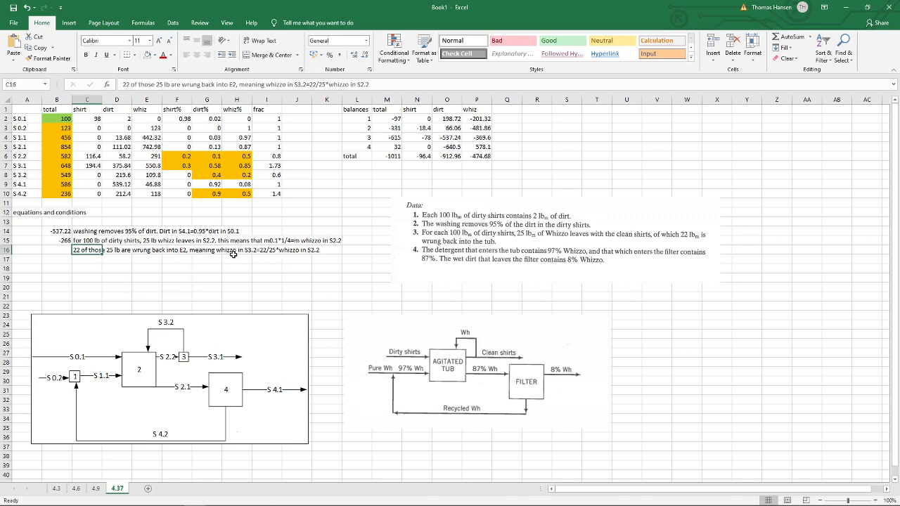
Enter the wrung-back Whizzo condition for stream S 3.2 in B16 as the formula =E8-(22/25)*E6.
{"action": "left_click", "coordinate": [65, 250]}
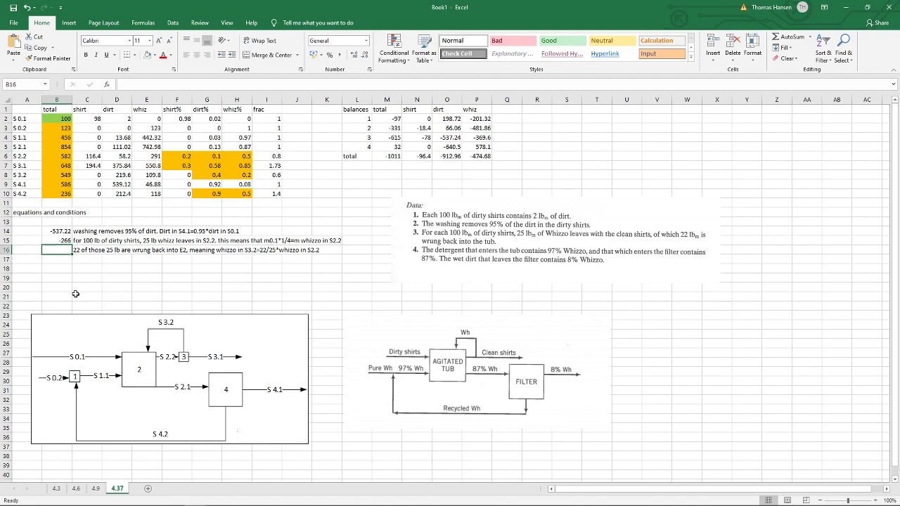
{"action": "type", "text": "="}
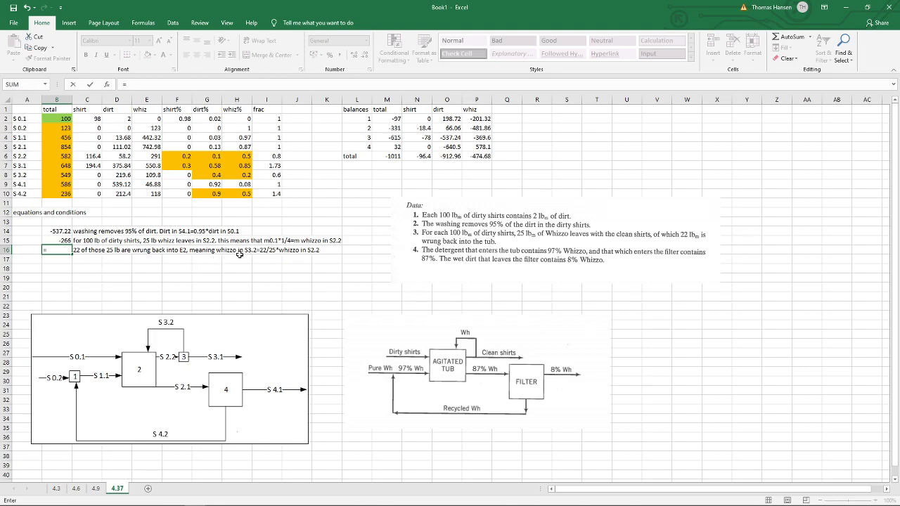
{"action": "left_click", "coordinate": [148, 175]}
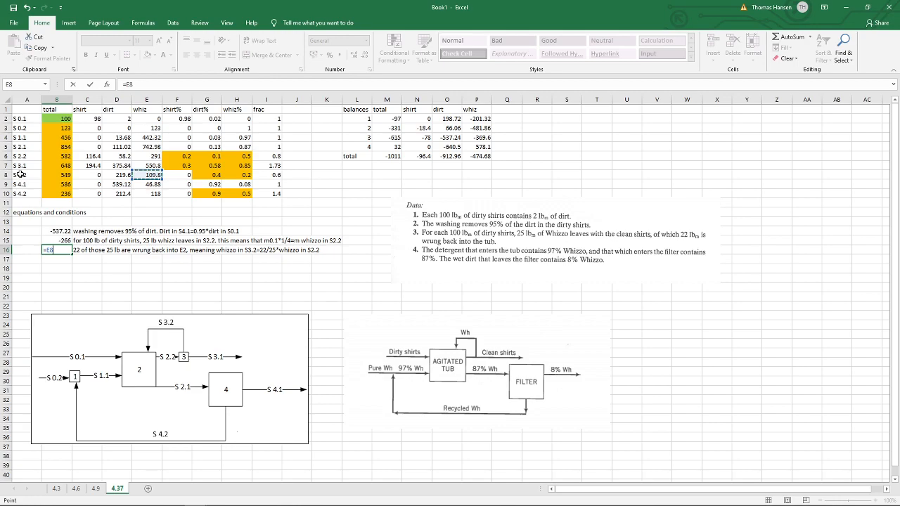
{"action": "type", "text": "-22/25"}
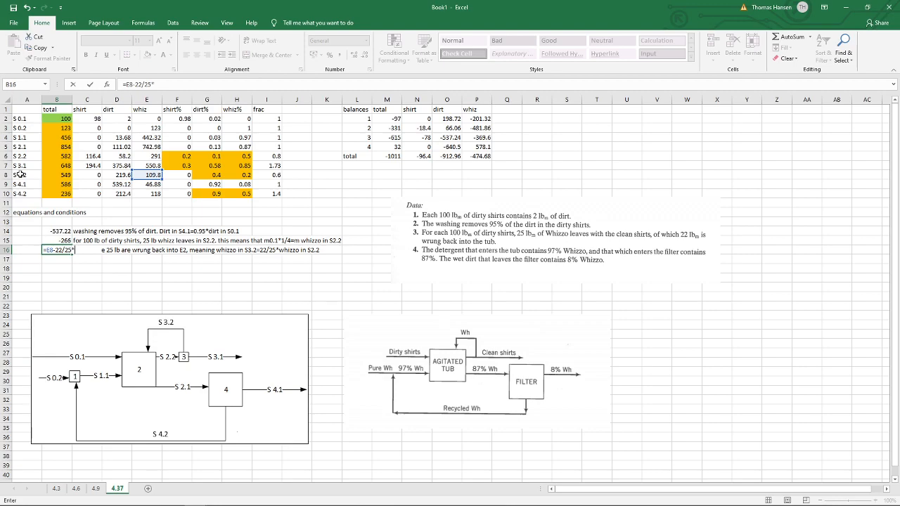
{"action": "key", "text": "F2"}
{"action": "type", "text": "("}
{"action": "left_click", "coordinate": [149, 157]}
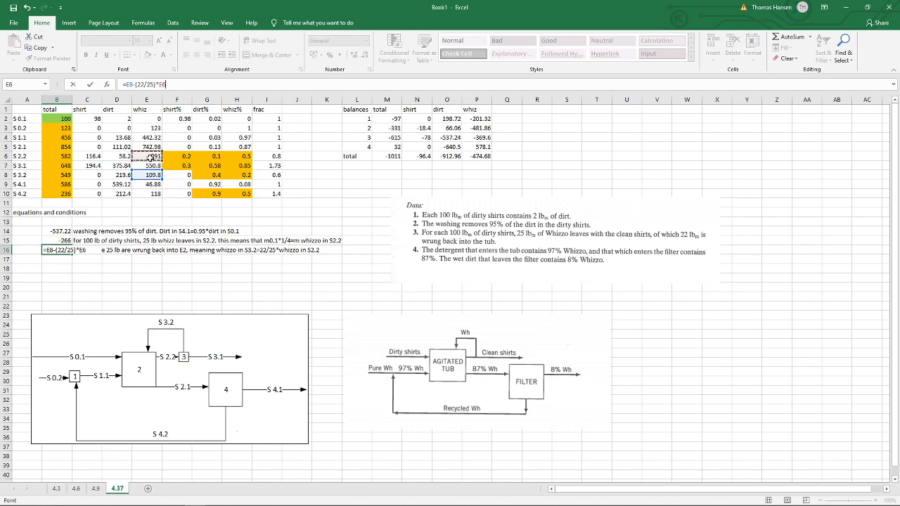
{"action": "key", "text": "ctrl+Return"}
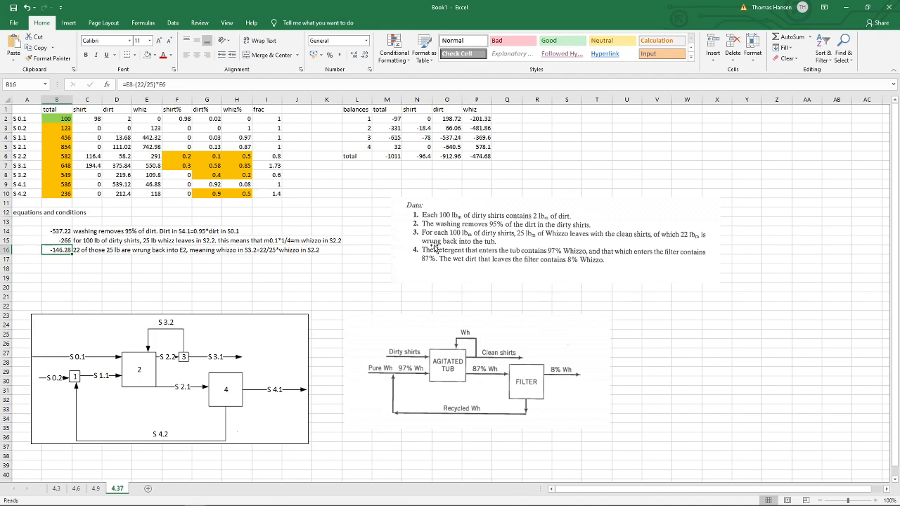
Start a Solver setup with the dirt-removal condition in B14 as the objective and a target value of 0.
{"action": "left_click", "coordinate": [348, 200]}
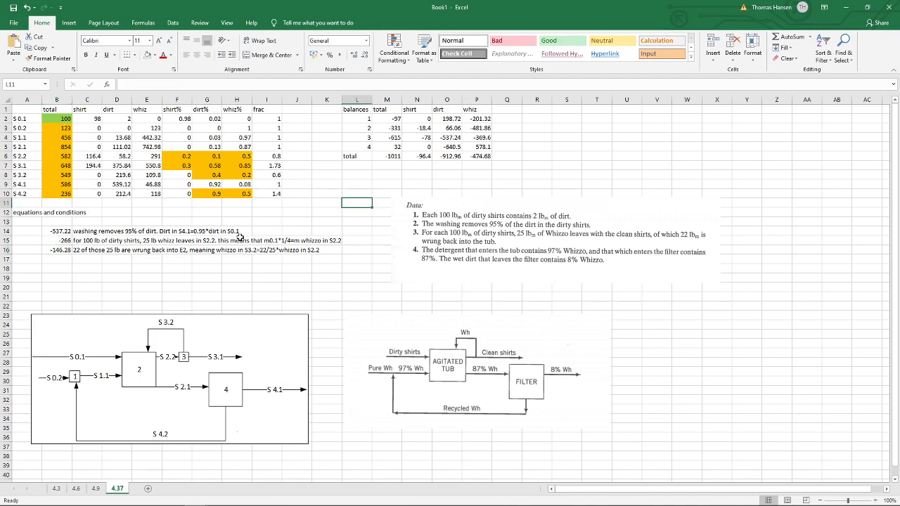
{"action": "left_click", "coordinate": [391, 119]}
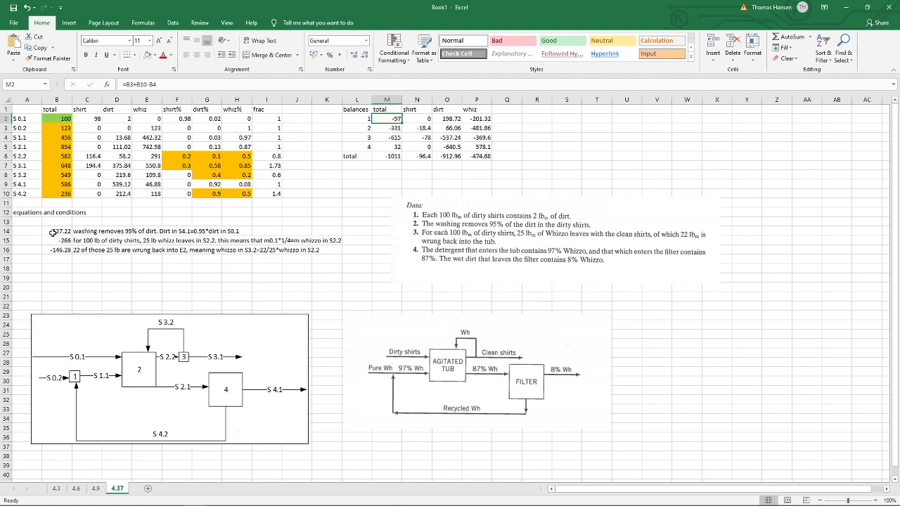
{"action": "left_click", "coordinate": [54, 232]}
{"action": "left_click", "coordinate": [171, 23]}
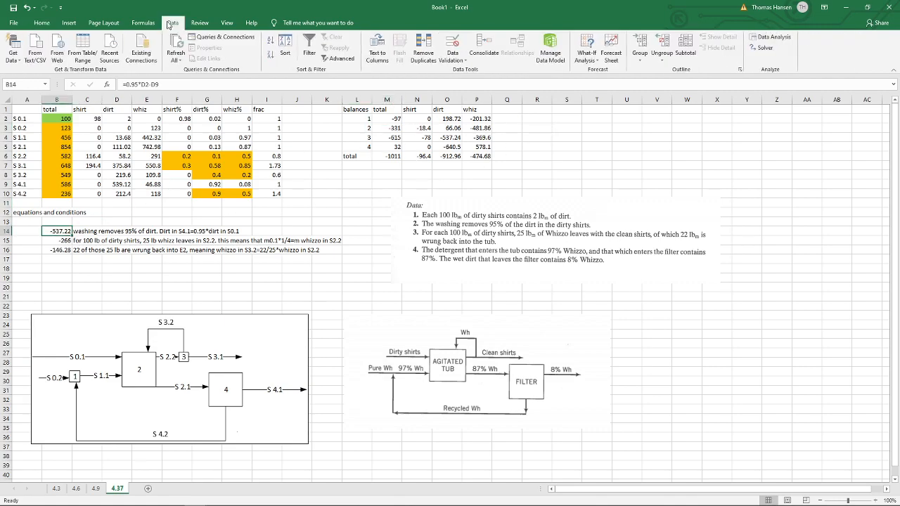
{"action": "left_click", "coordinate": [764, 48]}
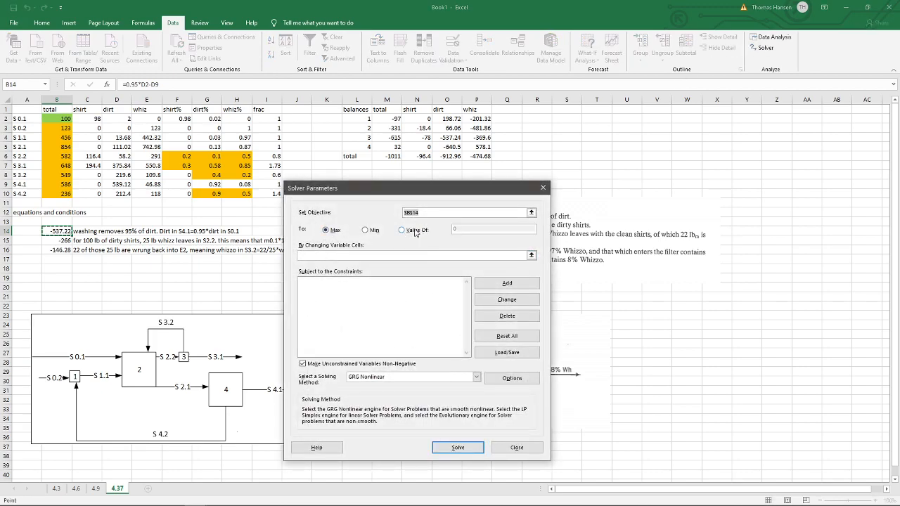
{"action": "left_click", "coordinate": [416, 231]}
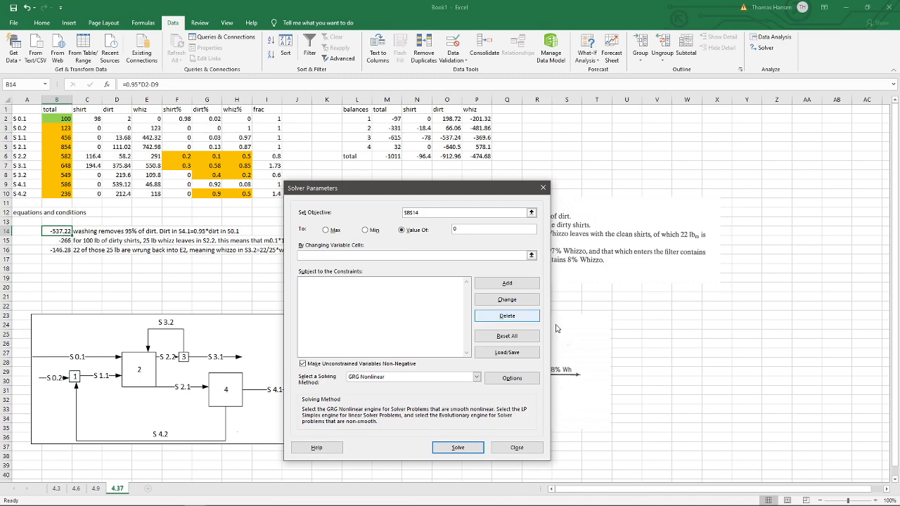
Add a Solver constraint that the two Whizzo conditions in B15:B16 equal 0.
{"action": "left_click", "coordinate": [506, 282]}
{"action": "left_click_drag", "start_coordinate": [61, 241], "coordinate": [60, 251]}
{"action": "left_click", "coordinate": [427, 324]}
{"action": "left_click", "coordinate": [416, 342]}
{"action": "type", "text": "0"}
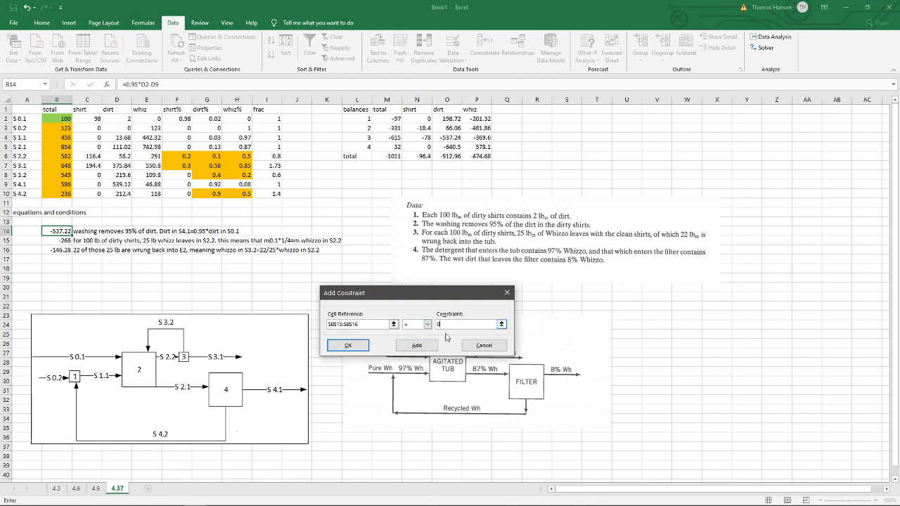
{"action": "left_click", "coordinate": [358, 345]}
Add a Solver constraint that all balances in M2:P6 equal 0.
{"action": "left_click", "coordinate": [507, 282]}
{"action": "left_click_drag", "start_coordinate": [388, 119], "coordinate": [477, 157]}
{"action": "left_click", "coordinate": [427, 324]}
{"action": "left_click", "coordinate": [417, 338]}
{"action": "type", "text": "0"}
{"action": "left_click", "coordinate": [352, 346]}
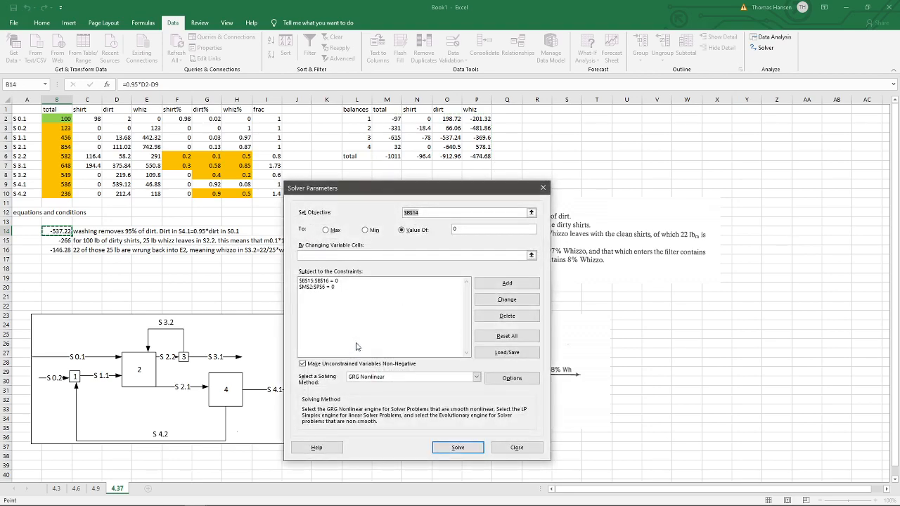
Add a Solver constraint that the fraction sums in I2:I10 equal 1.
{"action": "left_click", "coordinate": [506, 283]}
{"action": "left_click_drag", "start_coordinate": [281, 124], "coordinate": [295, 210]}
{"action": "left_click", "coordinate": [426, 324]}
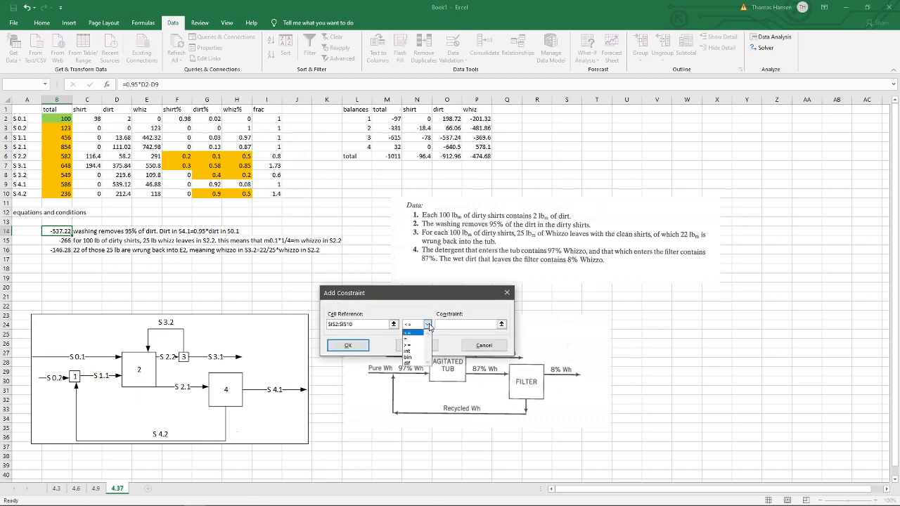
{"action": "left_click", "coordinate": [415, 338]}
{"action": "type", "text": "1"}
{"action": "left_click", "coordinate": [356, 348]}
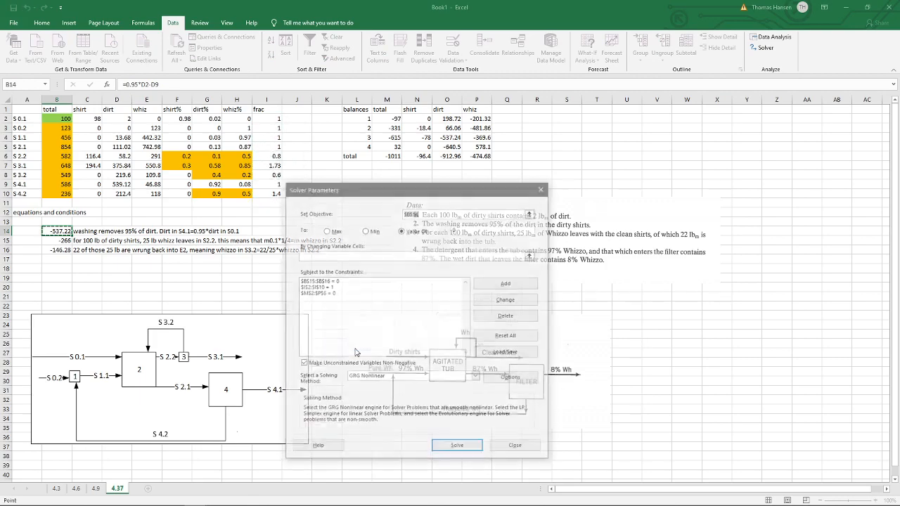
Set the Solver's variable cells to the orange unknowns B3:B10, F6:H7, G8:H8 and G10:H10.
{"action": "left_click", "coordinate": [532, 259]}
{"action": "left_click_drag", "start_coordinate": [56, 128], "coordinate": [56, 193]}
{"action": "left_click_drag", "start_coordinate": [182, 156], "coordinate": [245, 193]}
{"action": "left_click", "coordinate": [212, 175], "text": "ctrl"}
{"action": "key", "text": "Return"}
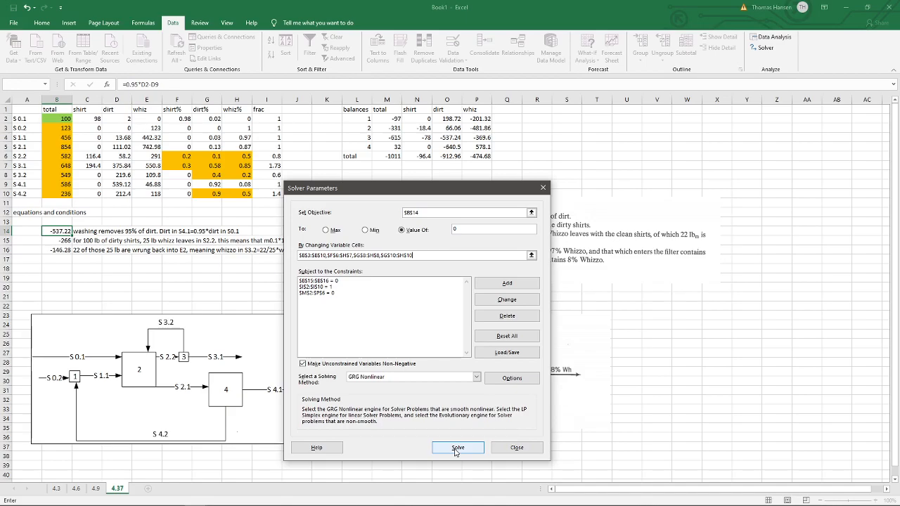
Solve the model with GRG Nonlinear and keep the Solver solution.
{"action": "left_click", "coordinate": [458, 448]}
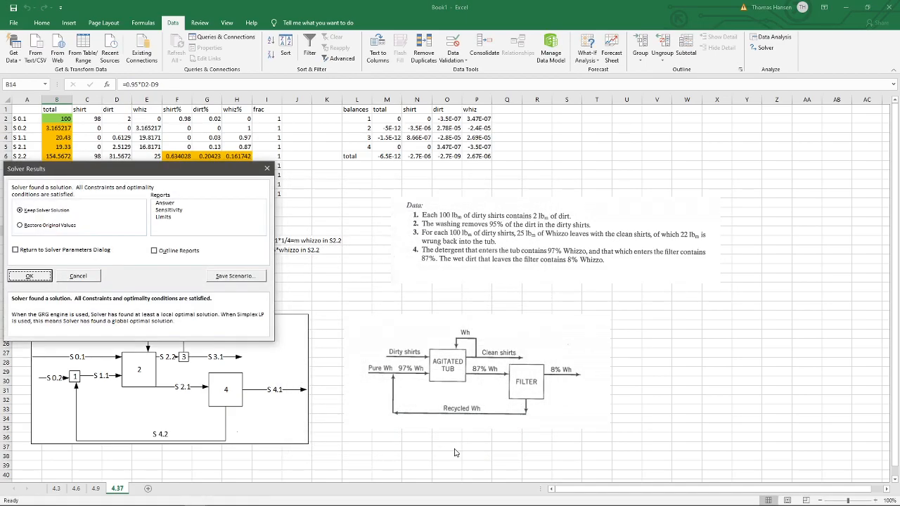
{"action": "left_click_drag", "start_coordinate": [124, 174], "coordinate": [375, 171]}
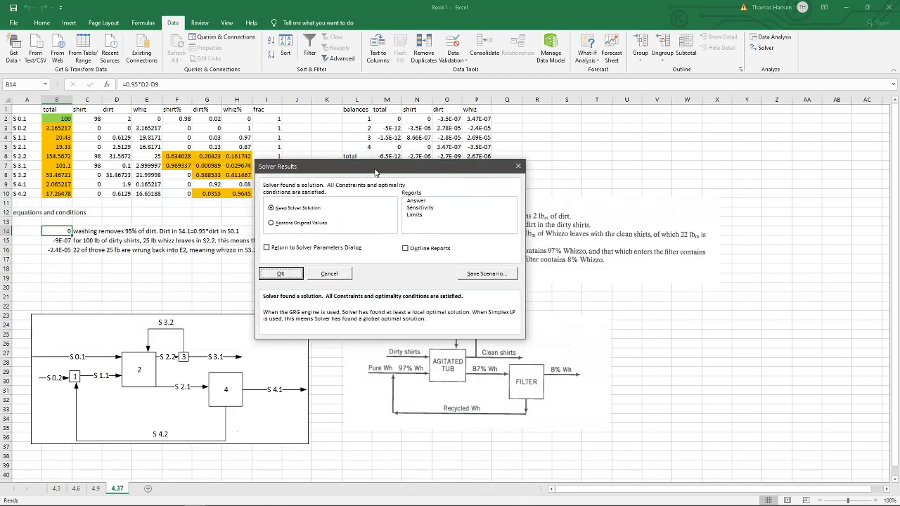
{"action": "left_click", "coordinate": [275, 272]}
Check the solved Whizzo amounts in streams S 2.2 and S 3.2 against the 100 lb dirty-shirt basis.
{"action": "left_click", "coordinate": [54, 118]}
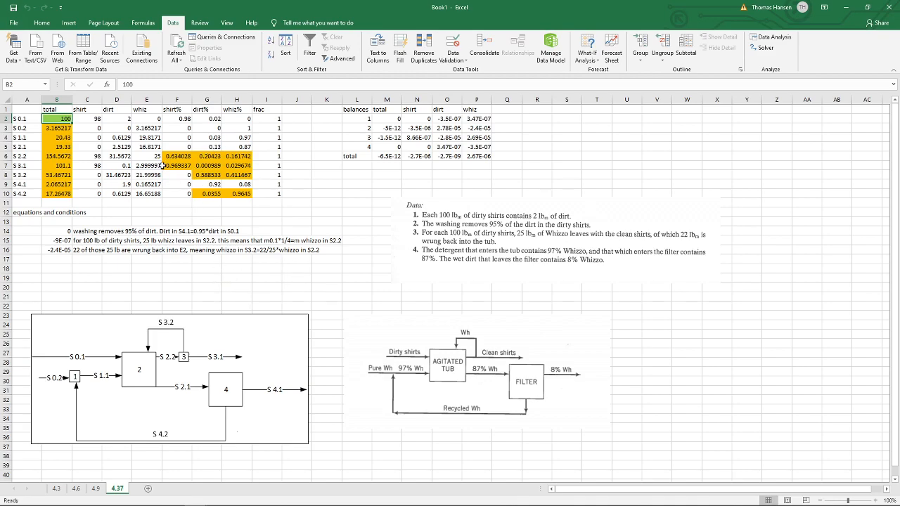
{"action": "left_click", "coordinate": [154, 156]}
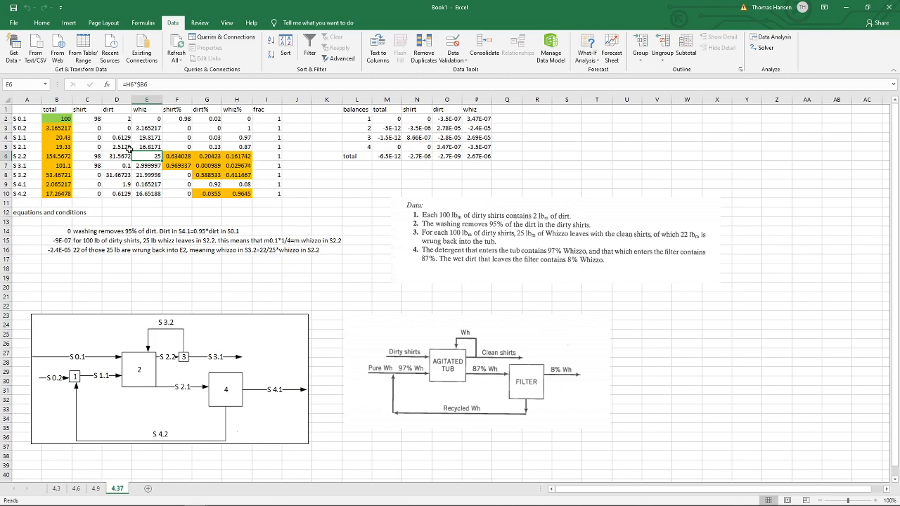
{"action": "left_click", "coordinate": [152, 173]}
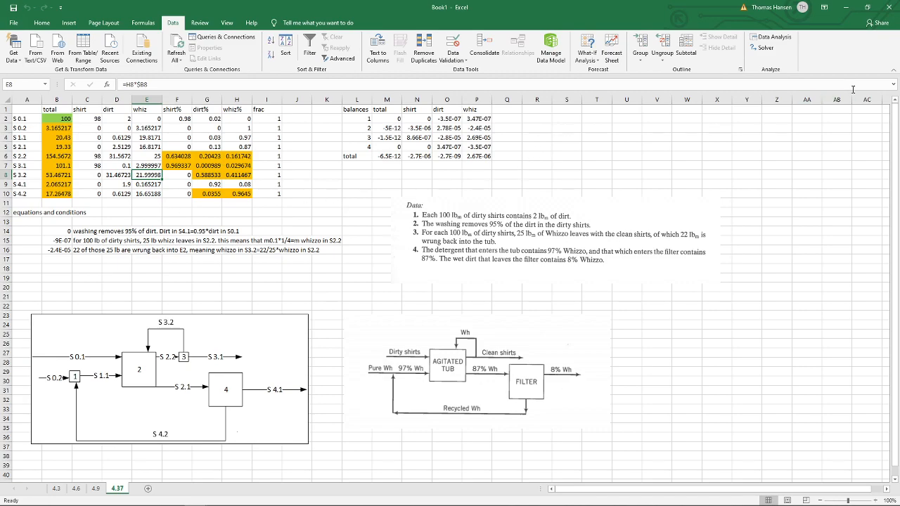
Review the Solver setup and its options for all methods, including the constraint precision, and leave without changing them.
{"action": "left_click", "coordinate": [765, 48]}
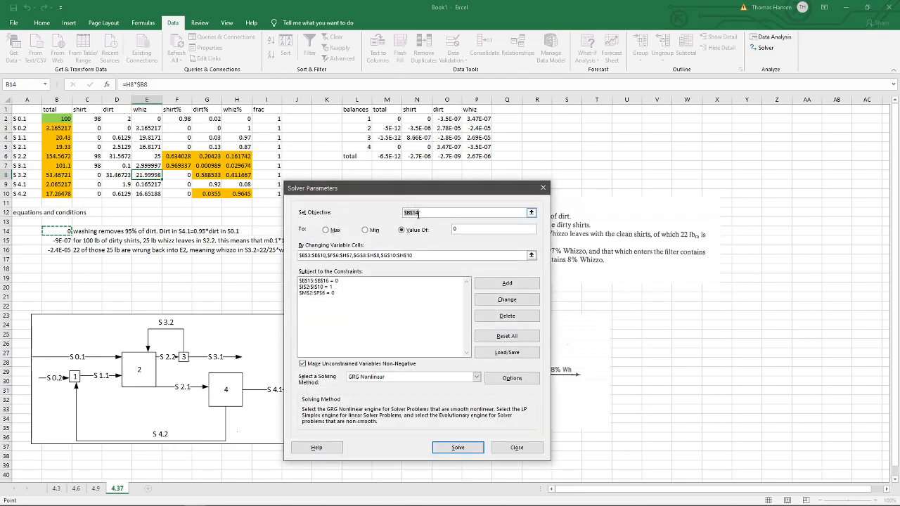
{"action": "left_click_drag", "start_coordinate": [386, 197], "coordinate": [388, 153]}
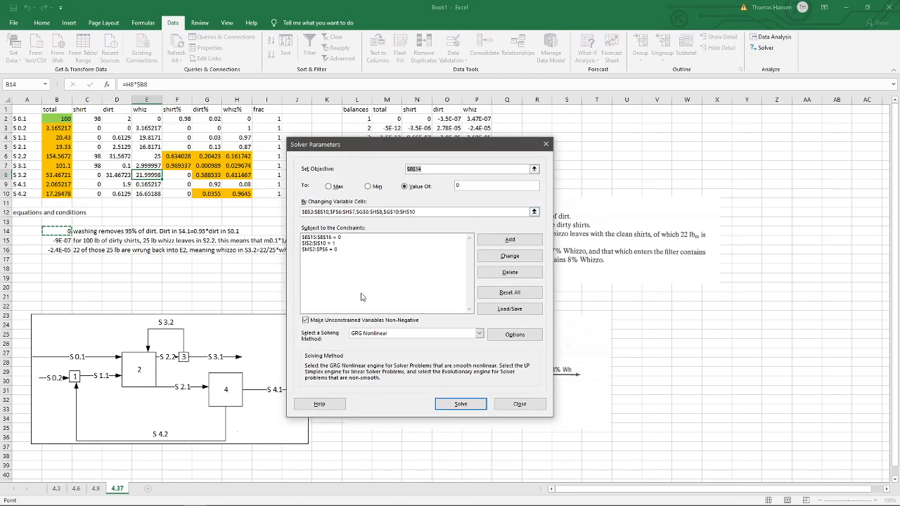
{"action": "left_click", "coordinate": [522, 337]}
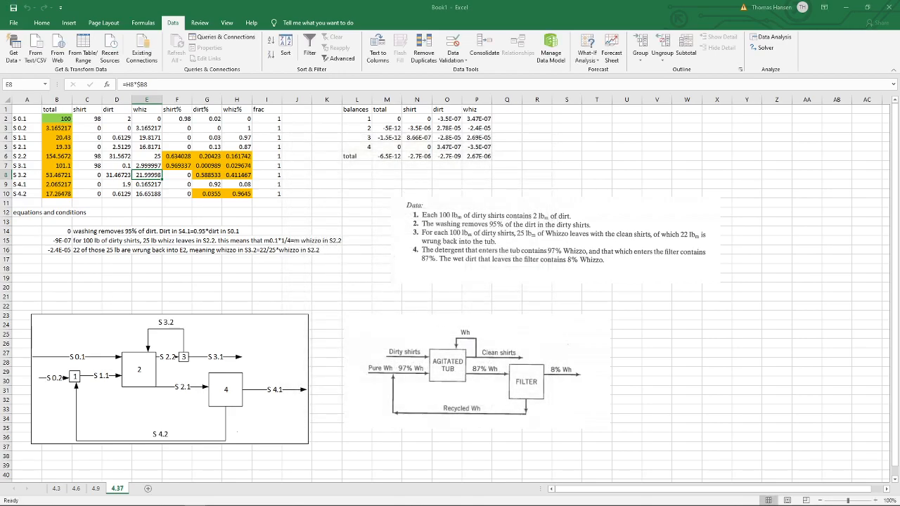
{"action": "left_click_drag", "start_coordinate": [192, 173], "coordinate": [407, 135]}
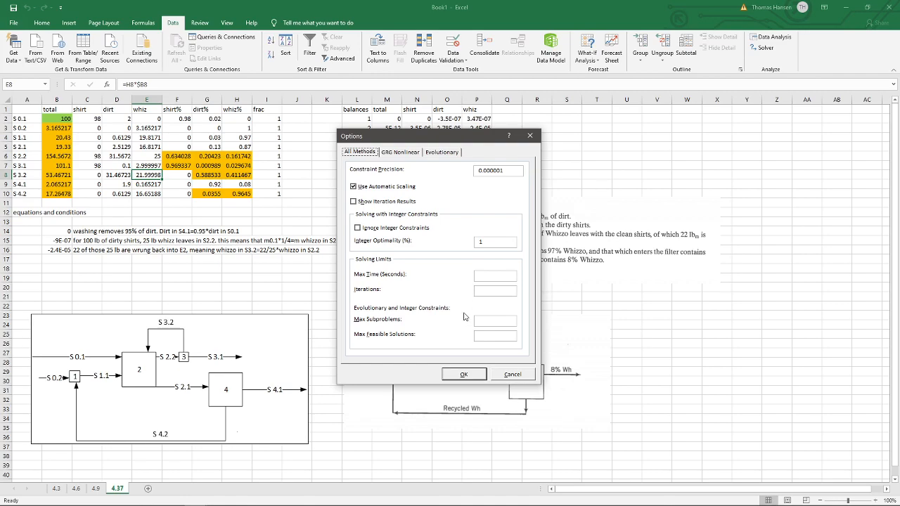
{"action": "left_click", "coordinate": [517, 375]}
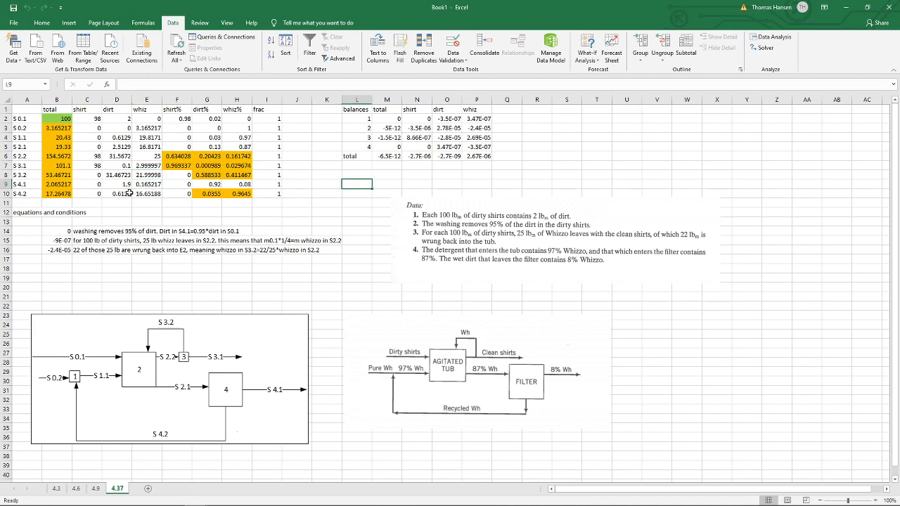
Compare the total, shirt and dirt amounts of the dirty-shirt stream S 0.1 with the clean-shirt stream S 3.1.
{"action": "left_click", "coordinate": [56, 117]}
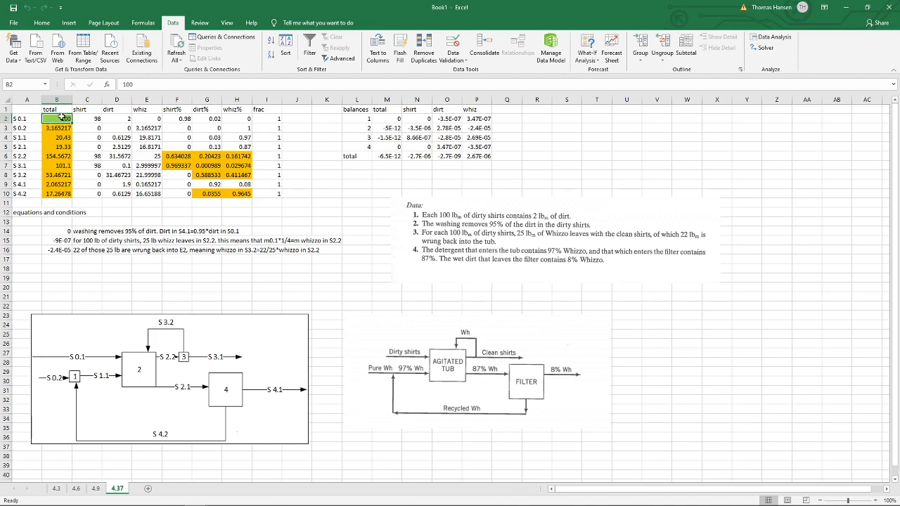
{"action": "left_click", "coordinate": [52, 165]}
{"action": "key", "text": "Right"}
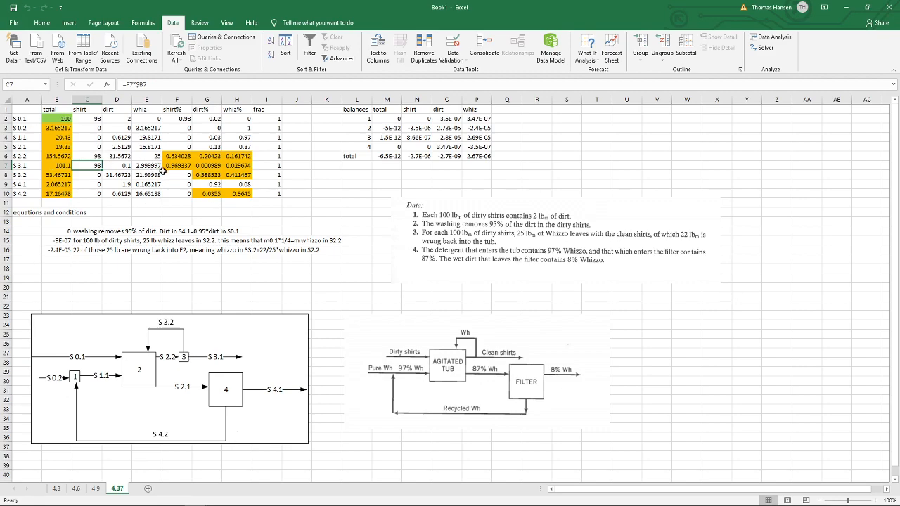
{"action": "left_click", "coordinate": [50, 168]}
{"action": "key", "text": "Right"}
{"action": "left_click", "coordinate": [114, 123]}
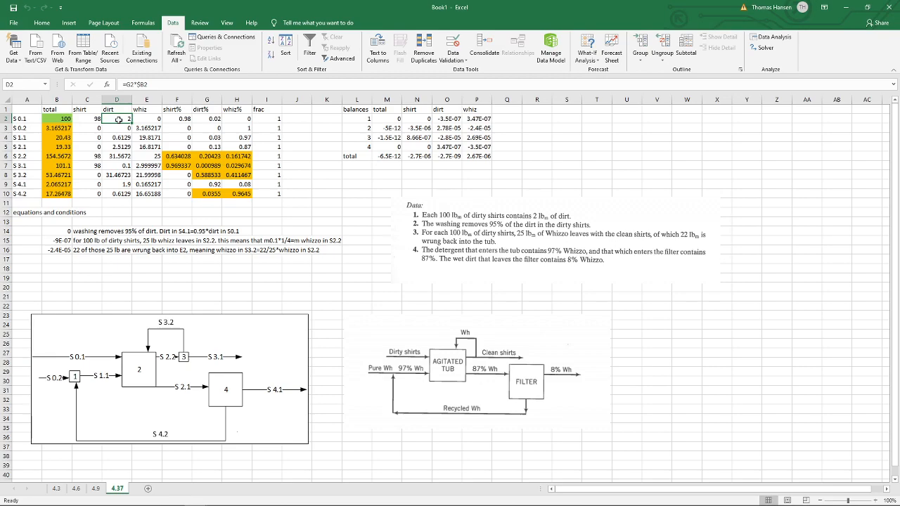
{"action": "left_click", "coordinate": [117, 165]}
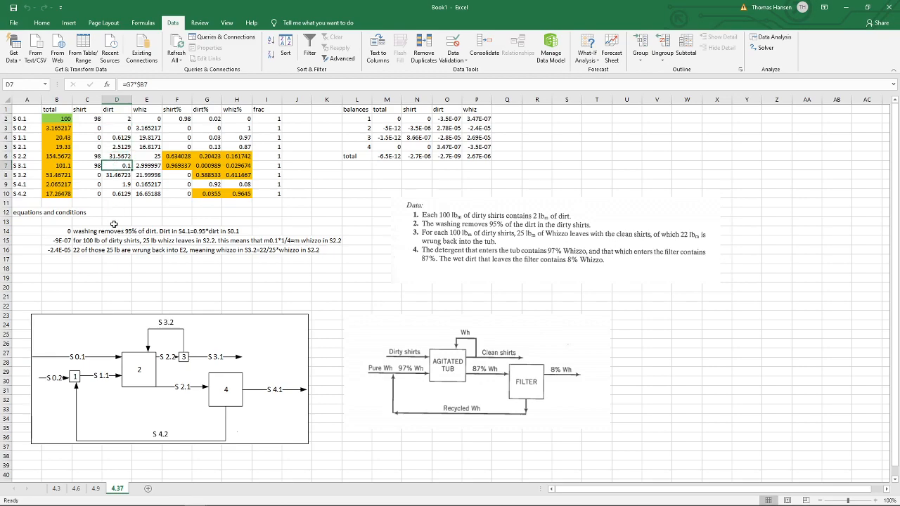
Check the total, shirt, dirt and Whizzo amounts of clean-shirt stream S 3.1 against the shirts entering in S 0.1.
{"action": "left_click", "coordinate": [146, 167]}
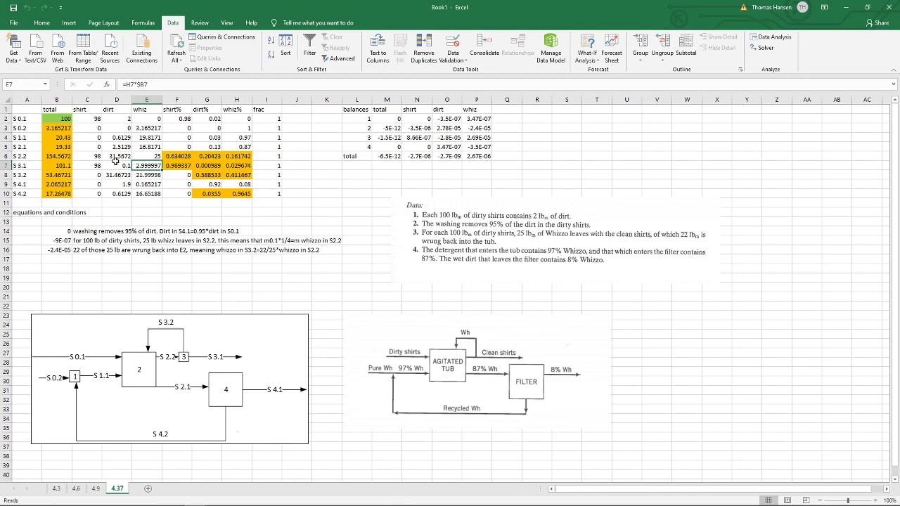
{"action": "left_click", "coordinate": [124, 164]}
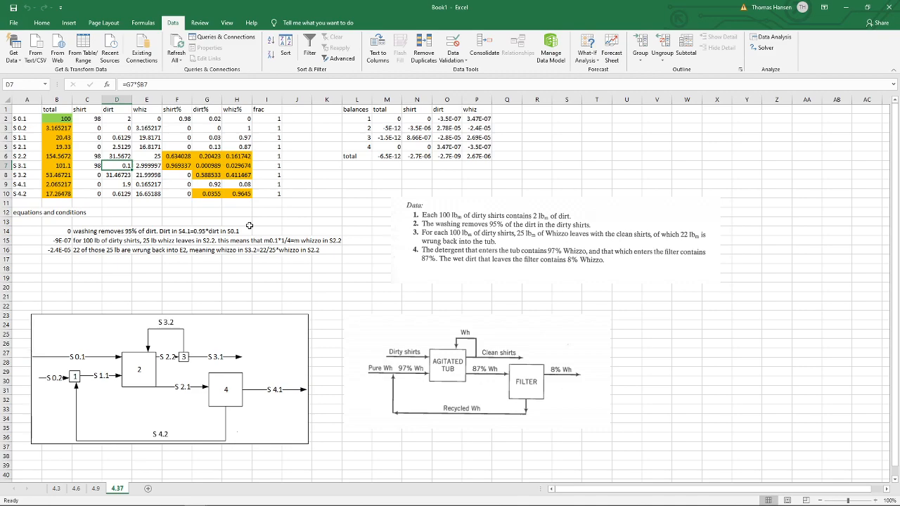
{"action": "key", "text": "Right"}
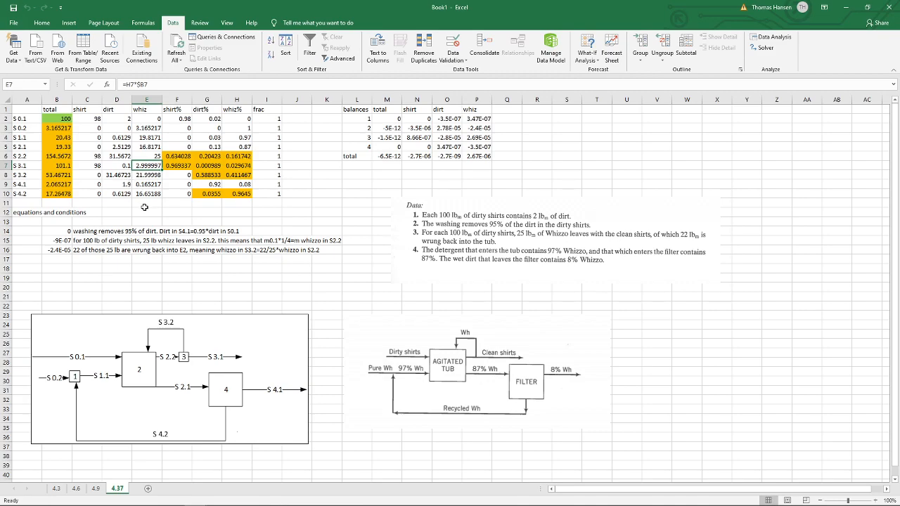
{"action": "left_click", "coordinate": [44, 164]}
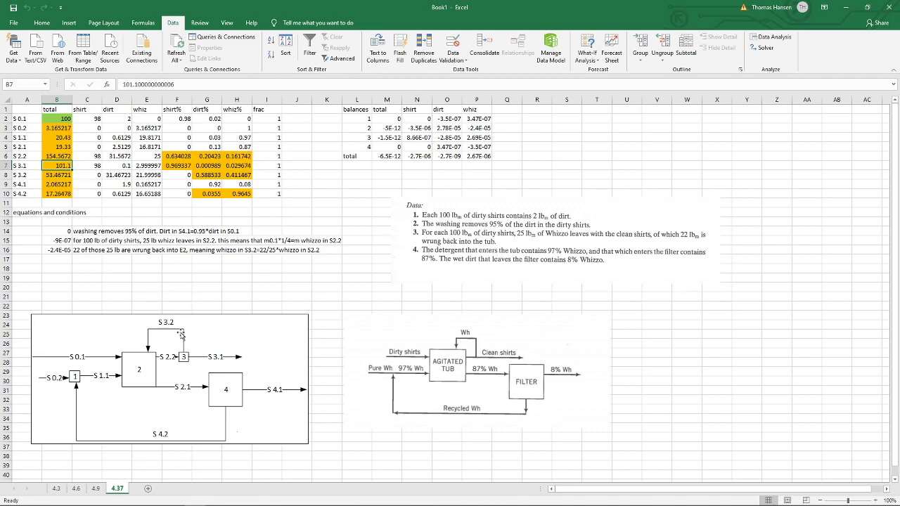
{"action": "left_click", "coordinate": [90, 119]}
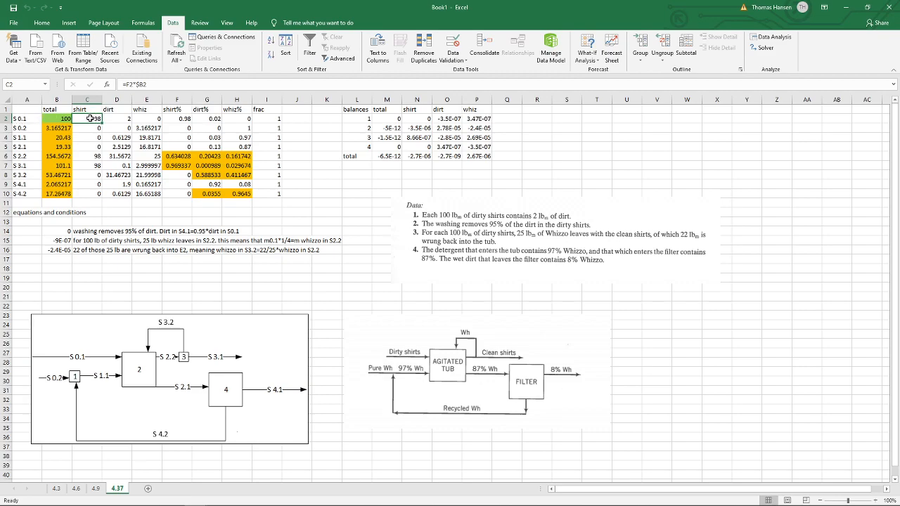
{"action": "left_click", "coordinate": [91, 156]}
{"action": "key", "text": "Down"}
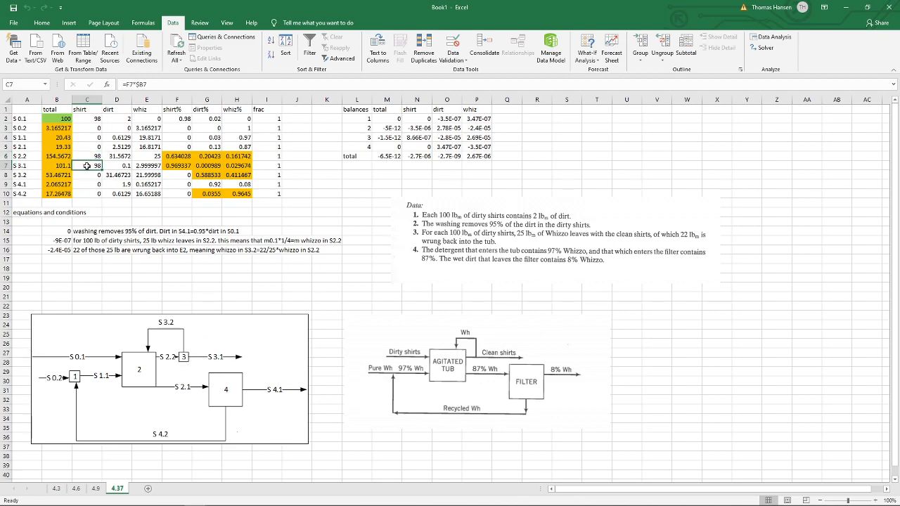
{"action": "left_click", "coordinate": [124, 165]}
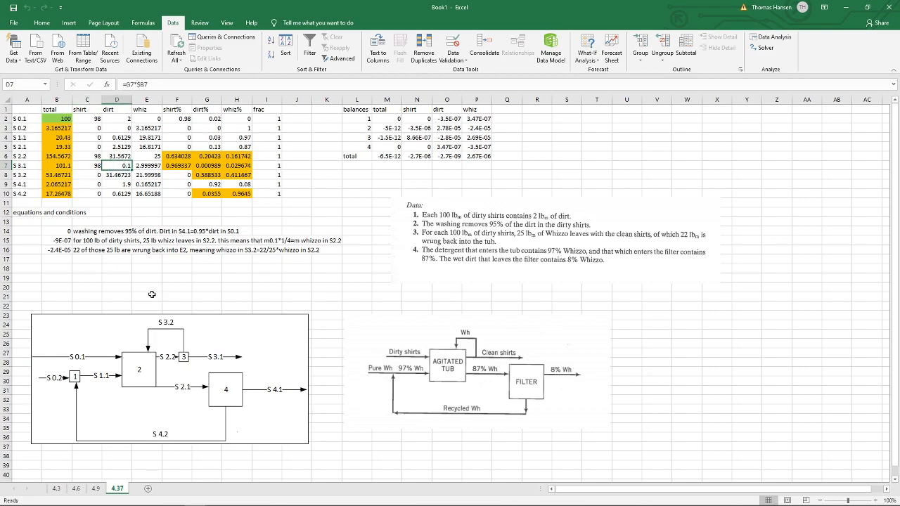
{"action": "key", "text": "Right"}
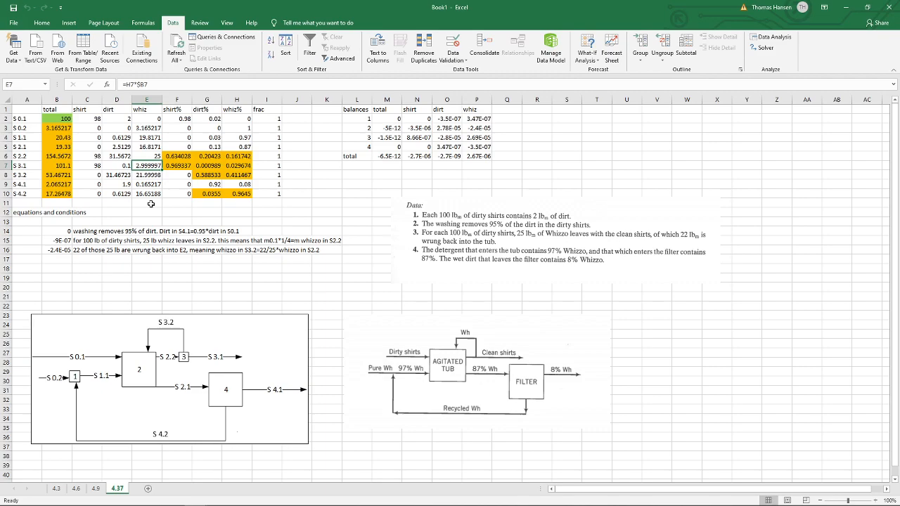
Review the formula behind the condition that washing removes 95% of the dirt.
{"action": "left_click", "coordinate": [66, 232]}
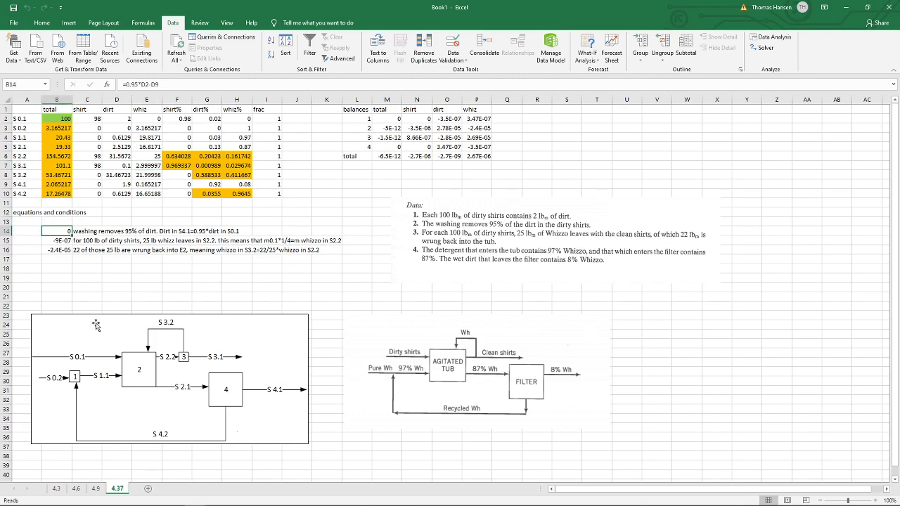
{"action": "left_click", "coordinate": [109, 278]}
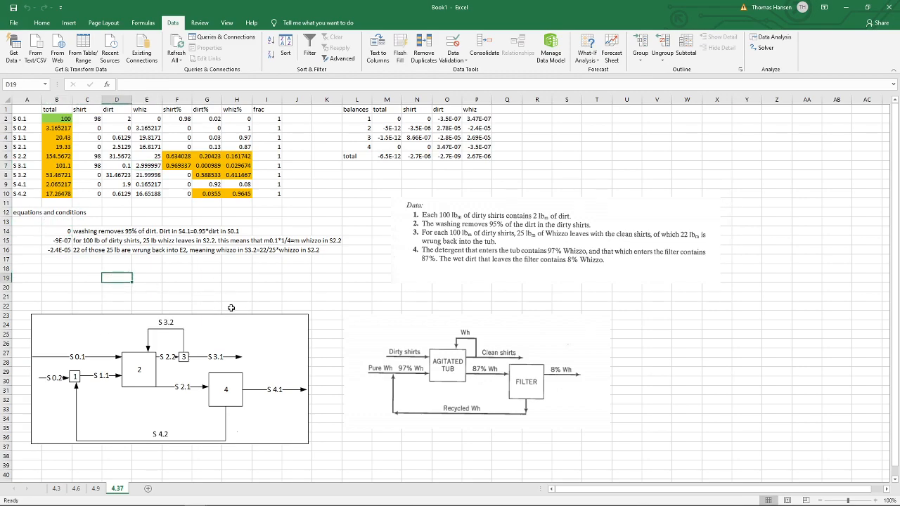
{"action": "left_click", "coordinate": [165, 314]}
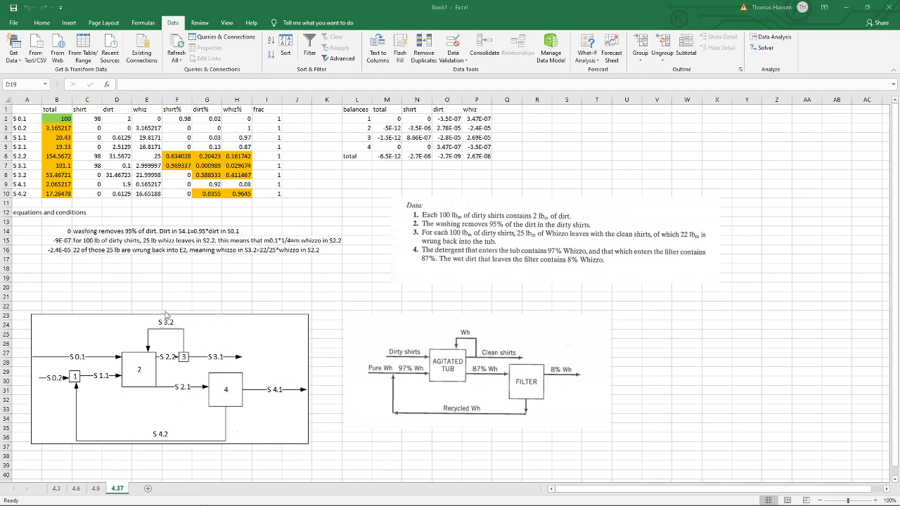
Switch to the assignment PDF in Foxit Reader, read the questions of problem 4.37, and look up the pure Whizzo feed S 0.2 in Excel.
{"action": "key", "text": "alt+Tab"}
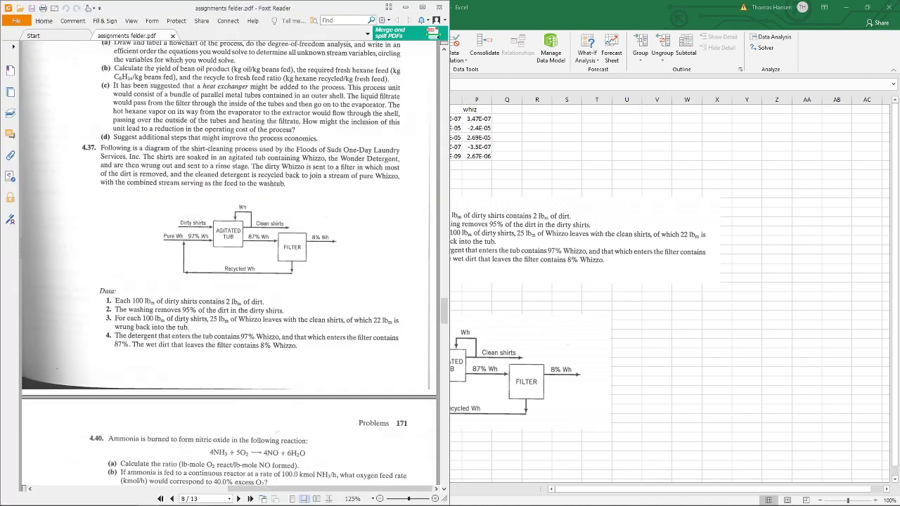
{"action": "scroll", "coordinate": [225, 380], "scroll_direction": "down", "scroll_amount": 2}
{"action": "scroll", "coordinate": [225, 380], "scroll_direction": "down", "scroll_amount": 5}
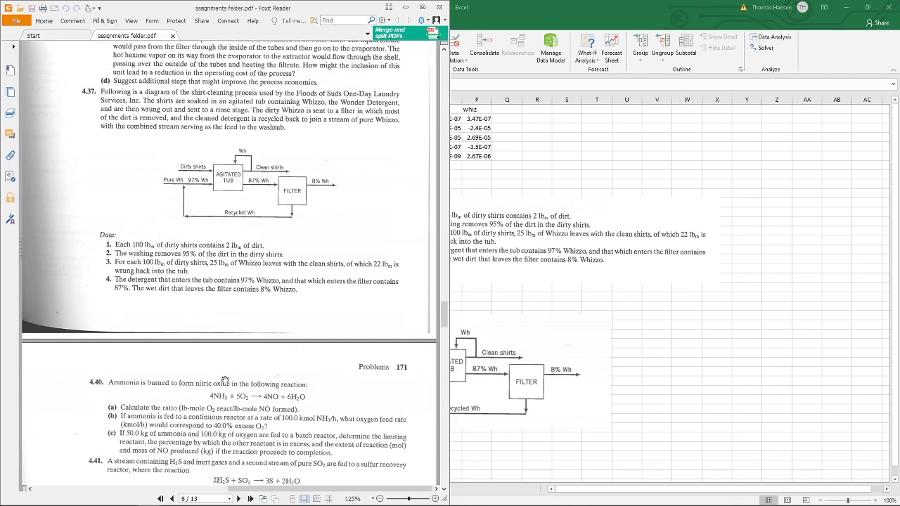
{"action": "left_click_drag", "start_coordinate": [256, 491], "coordinate": [56, 491]}
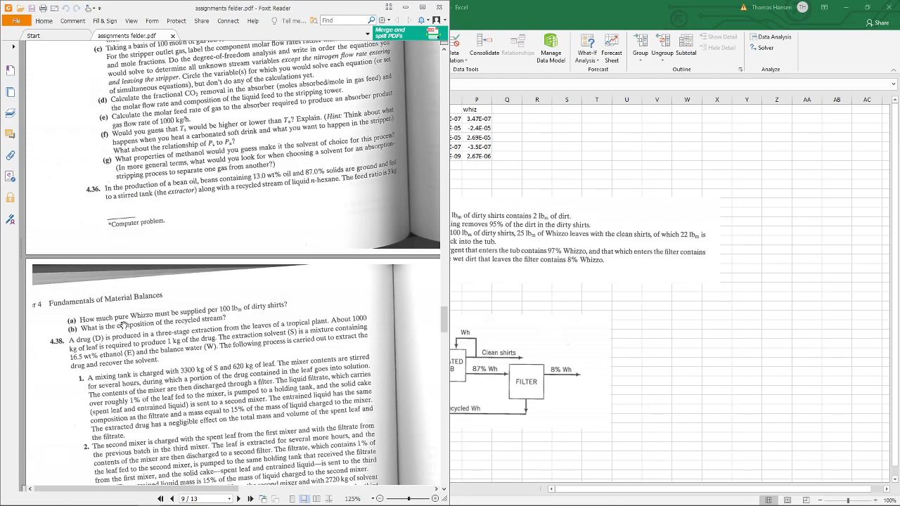
{"action": "left_click", "coordinate": [627, 150]}
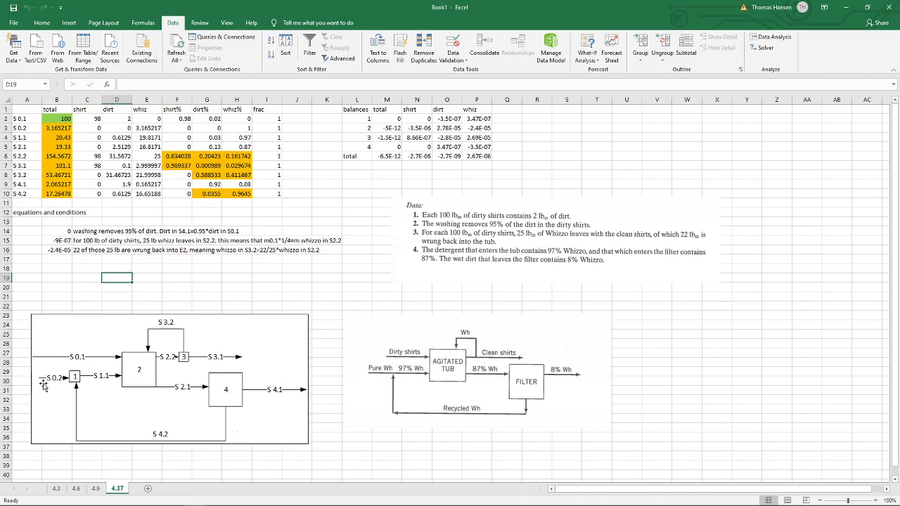
{"action": "left_click", "coordinate": [47, 129]}
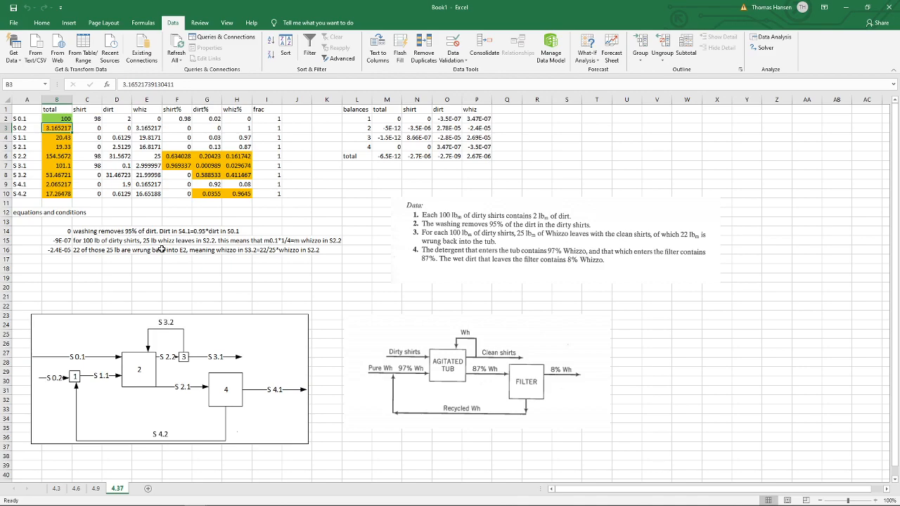
Reread question (b) in the PDF and look up the shirt, dirt and Whizzo fractions of recycle stream S 4.2 in Excel.
{"action": "key", "text": "alt+Tab"}
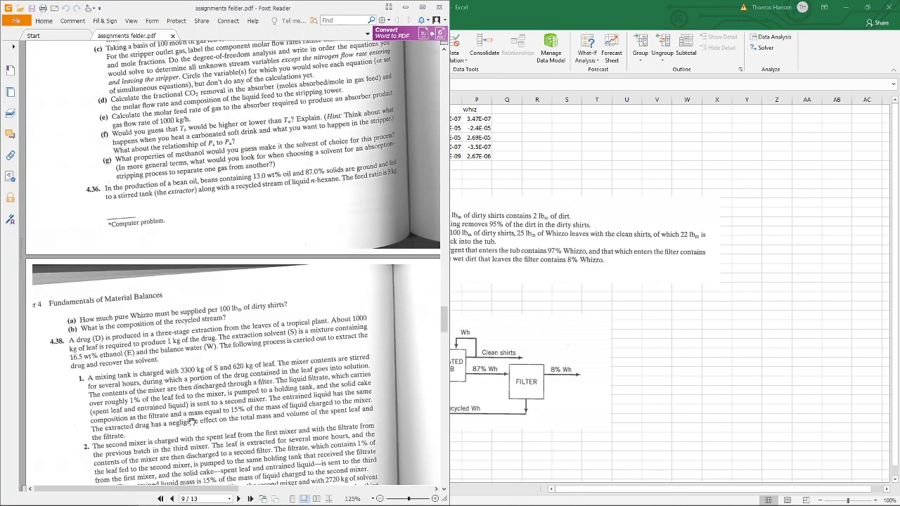
{"action": "key", "text": "alt+Tab"}
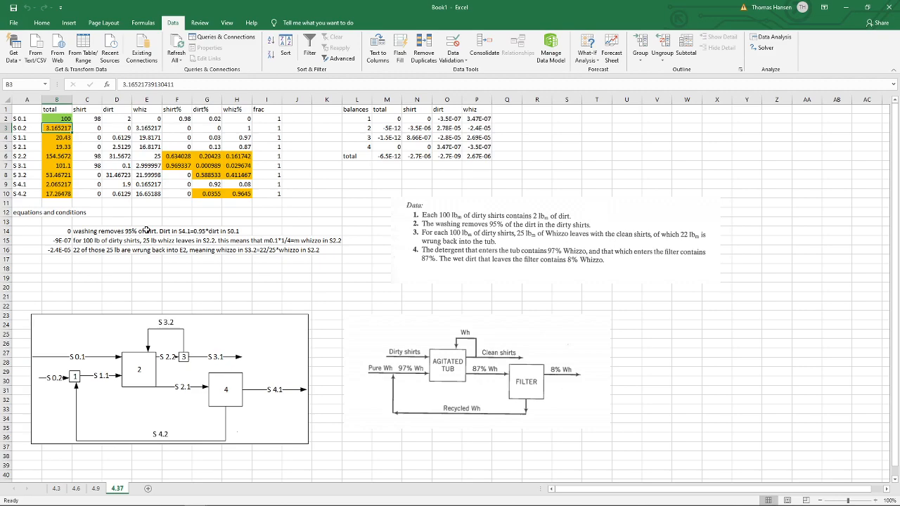
{"action": "left_click", "coordinate": [181, 195]}
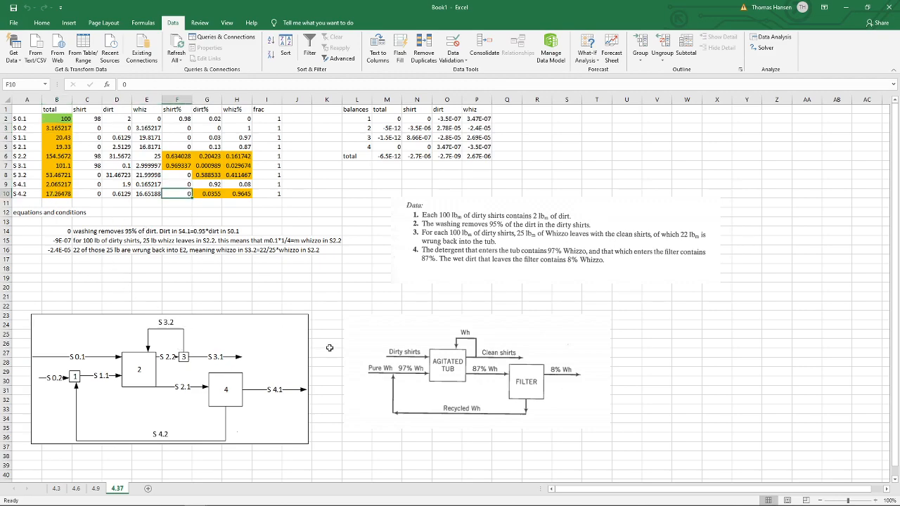
{"action": "key", "text": "Right"}
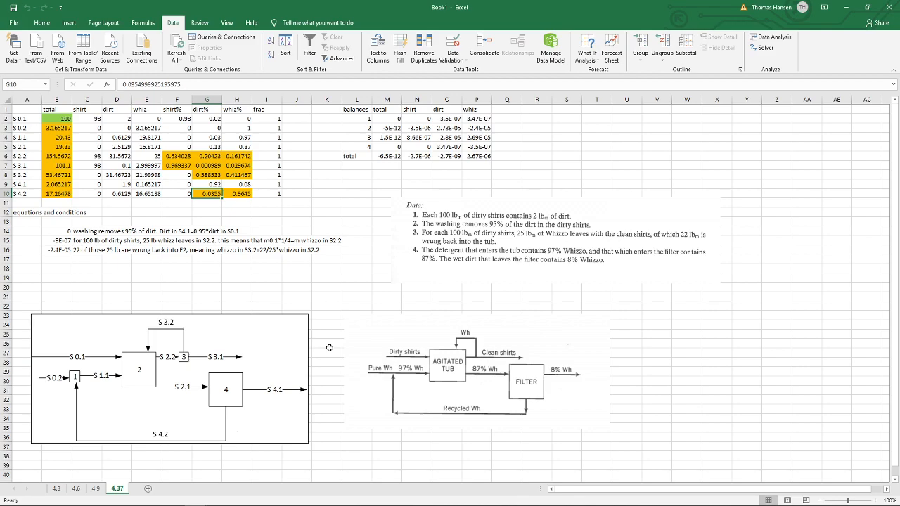
{"action": "key", "text": "Right"}
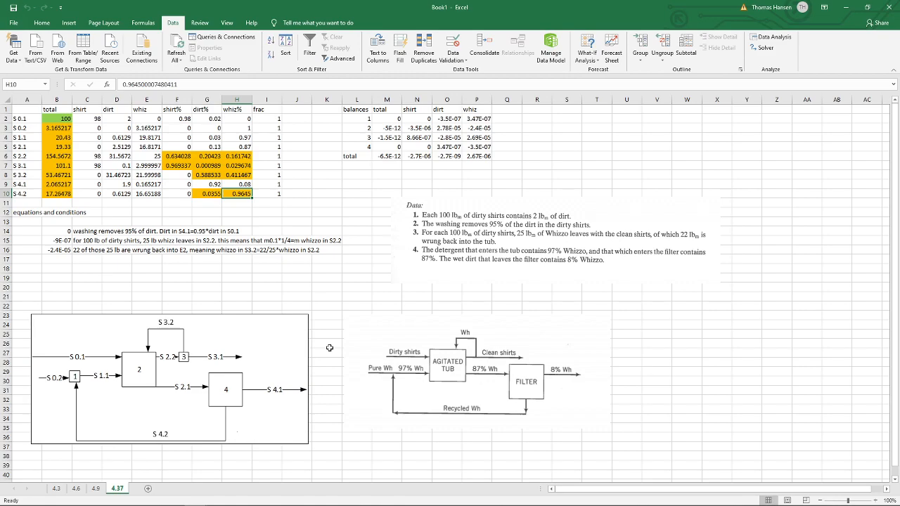
{"action": "left_click", "coordinate": [105, 220]}
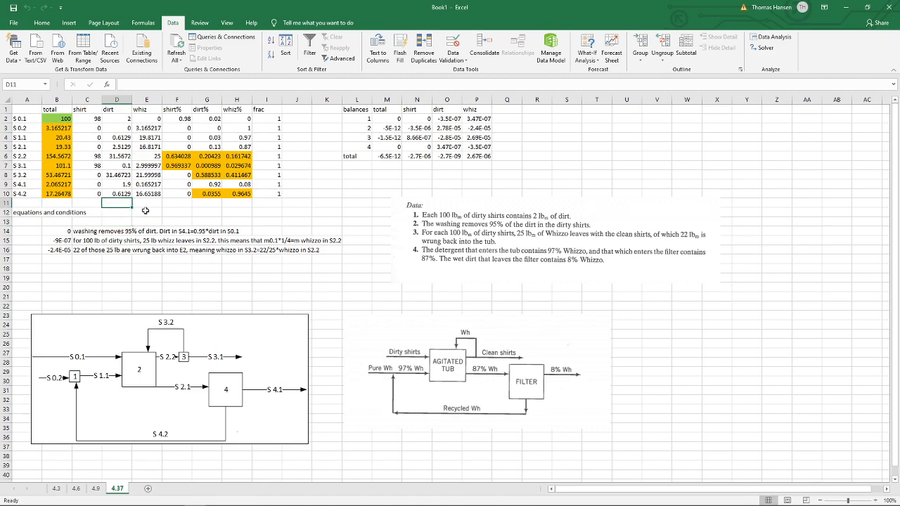
Calculate the overall dirt balance in cell D12 with =D2-D7-D9 and clear the cell again.
{"action": "left_click", "coordinate": [145, 211]}
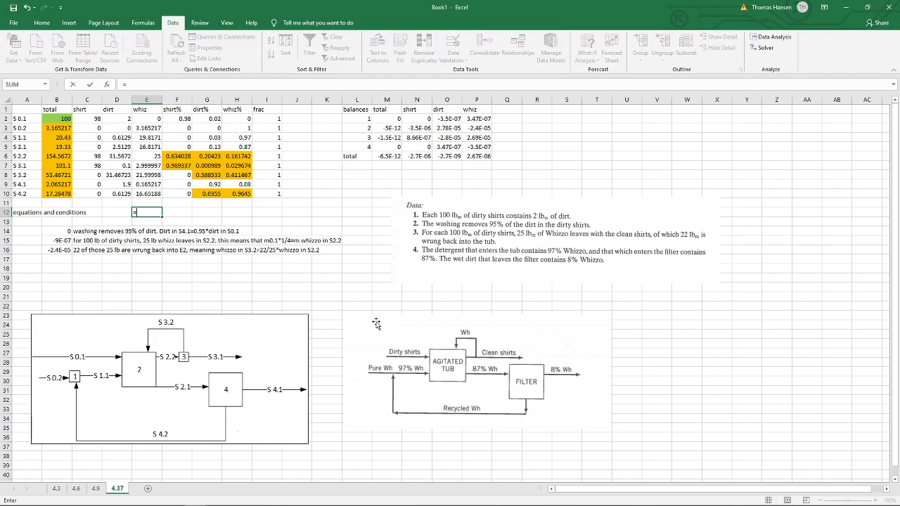
{"action": "left_click", "coordinate": [119, 211]}
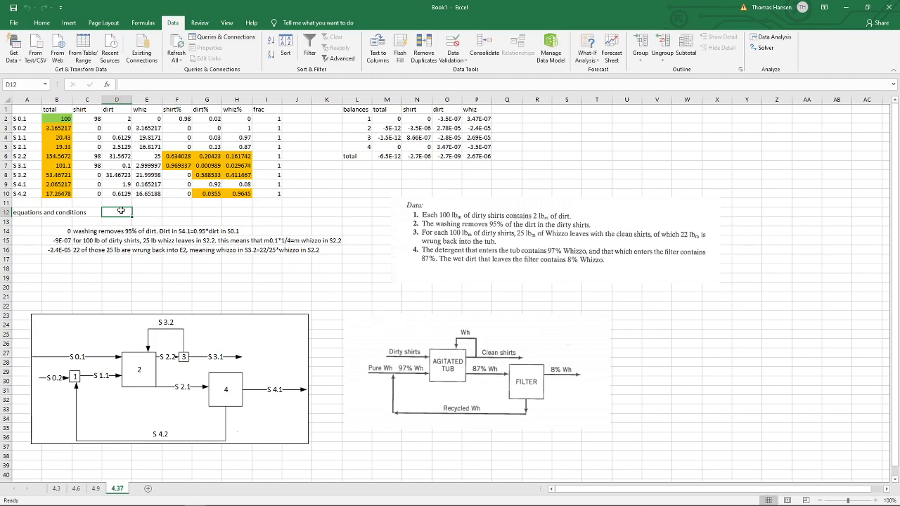
{"action": "type", "text": "="}
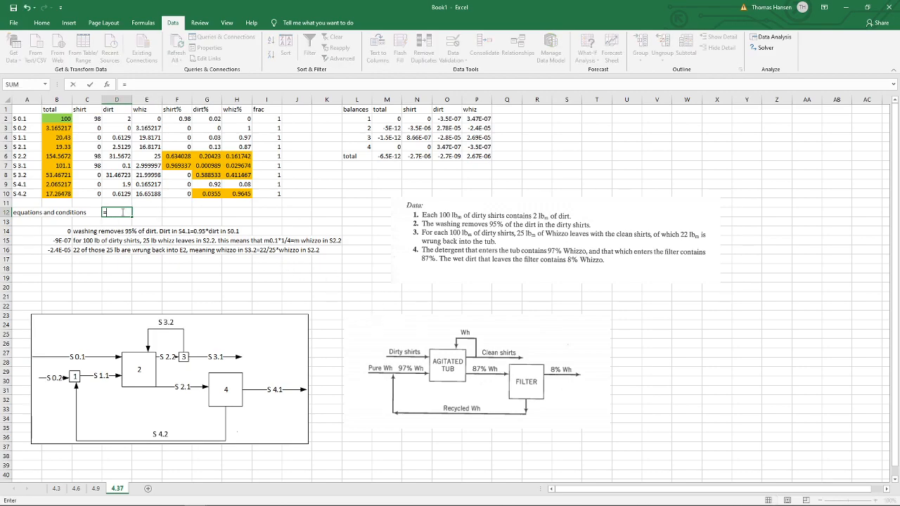
{"action": "left_click", "coordinate": [120, 118]}
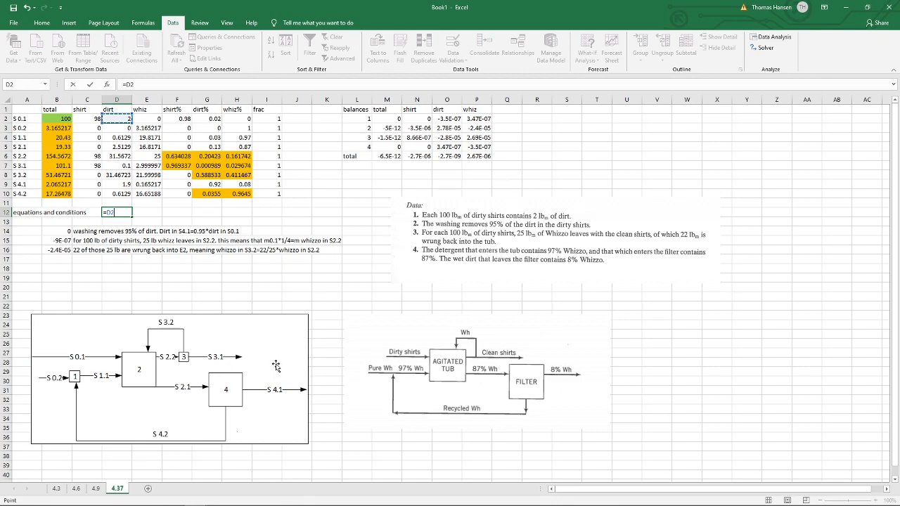
{"action": "type", "text": "-"}
{"action": "left_click", "coordinate": [117, 166]}
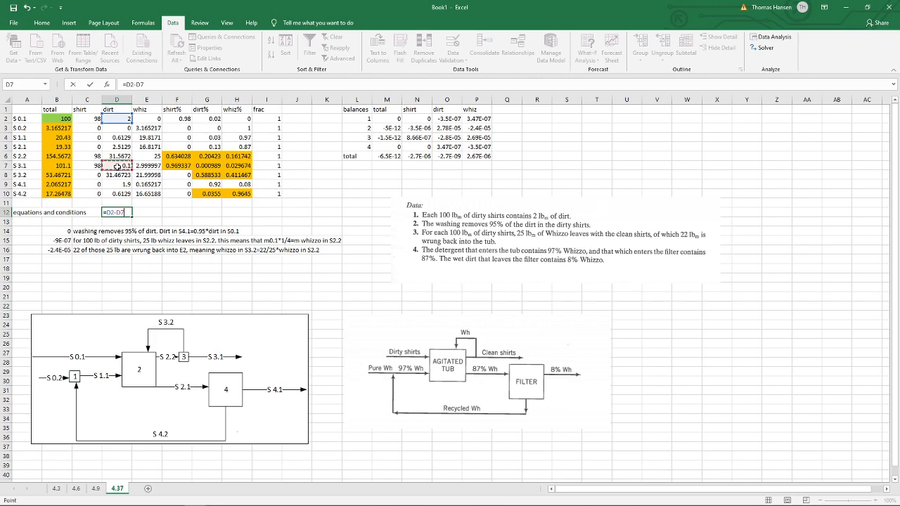
{"action": "type", "text": "-"}
{"action": "left_click", "coordinate": [115, 184]}
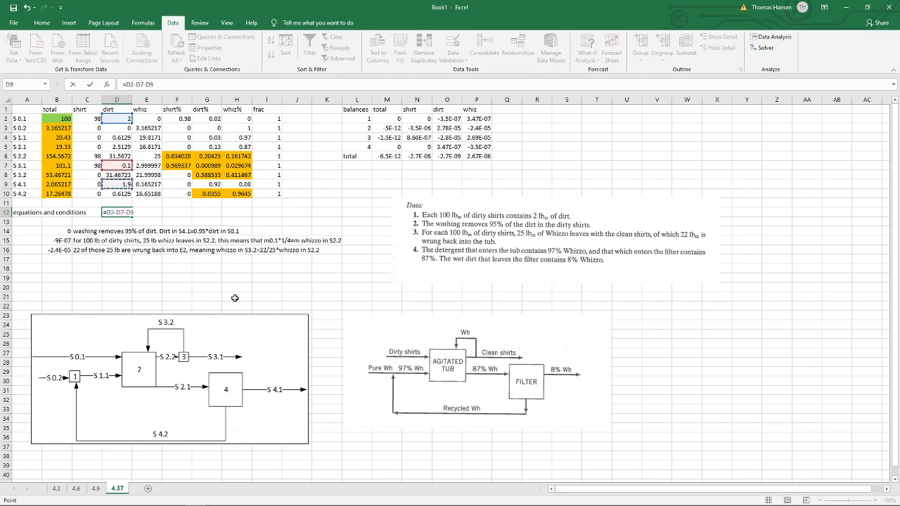
{"action": "key", "text": "Return"}
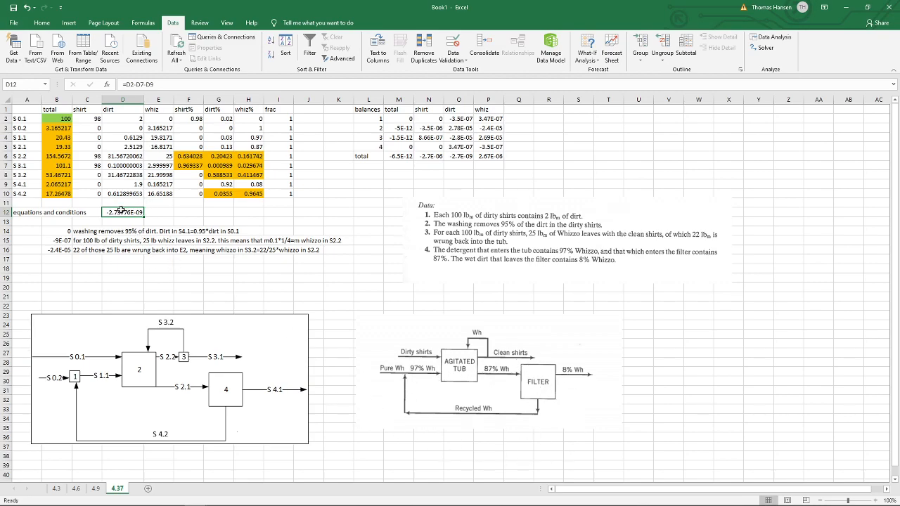
{"action": "key", "text": "Delete"}
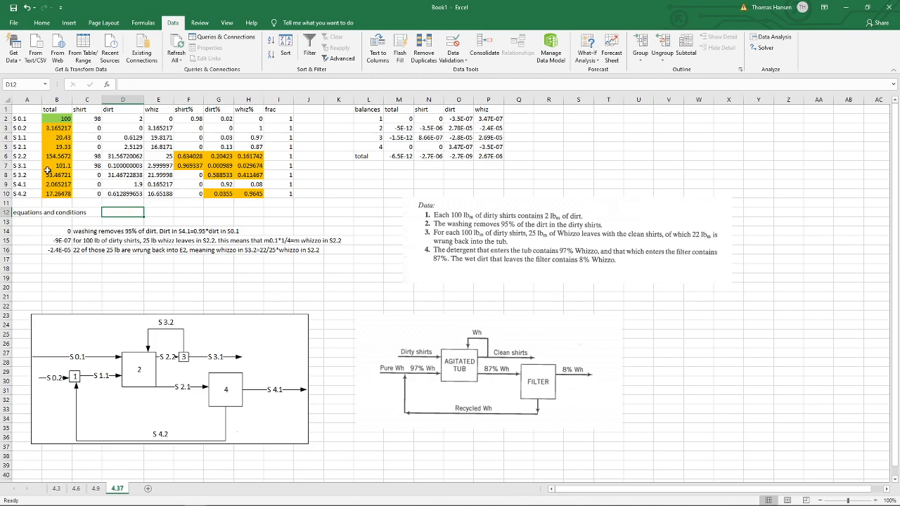
Add the dirt in streams S 4.2 and S 3.2 with =D10+D8 in cell D12 and review the sum and the S 3.2 dirt.
{"action": "type", "text": "="}
{"action": "left_click", "coordinate": [120, 193]}
{"action": "type", "text": "+"}
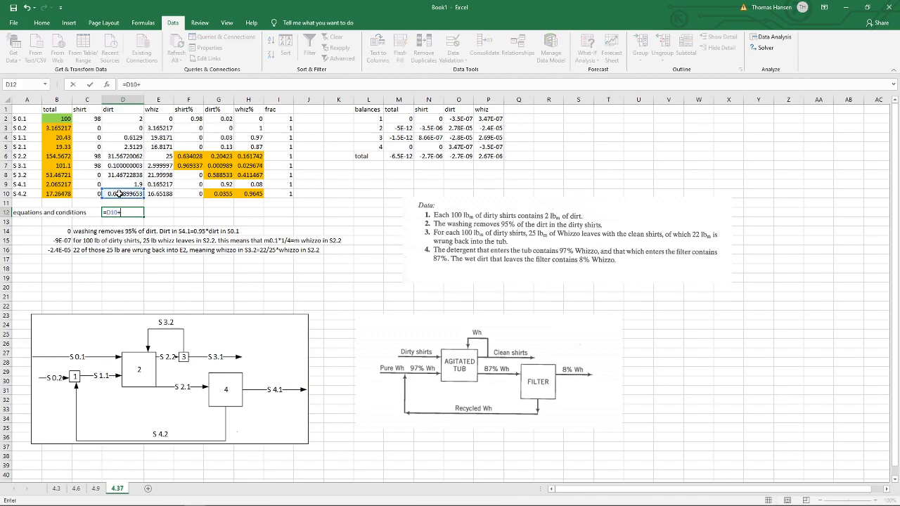
{"action": "left_click", "coordinate": [123, 175]}
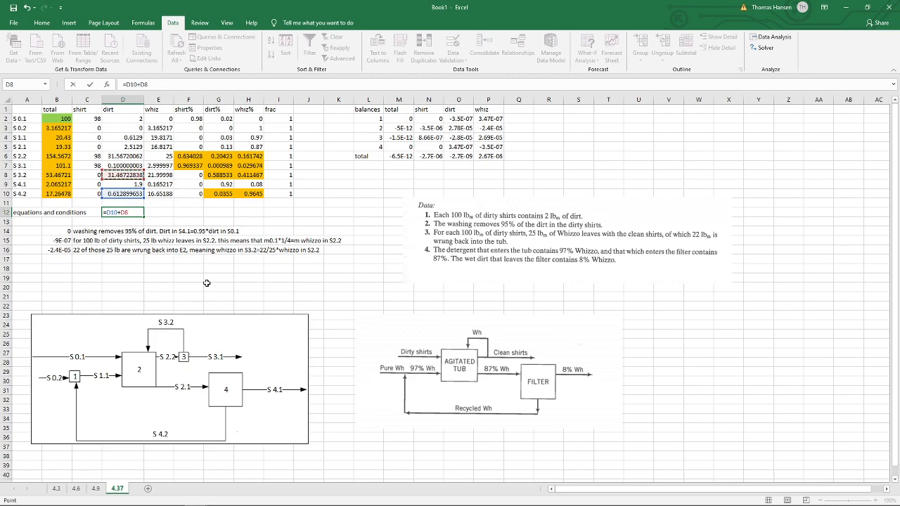
{"action": "key", "text": "ctrl+Return"}
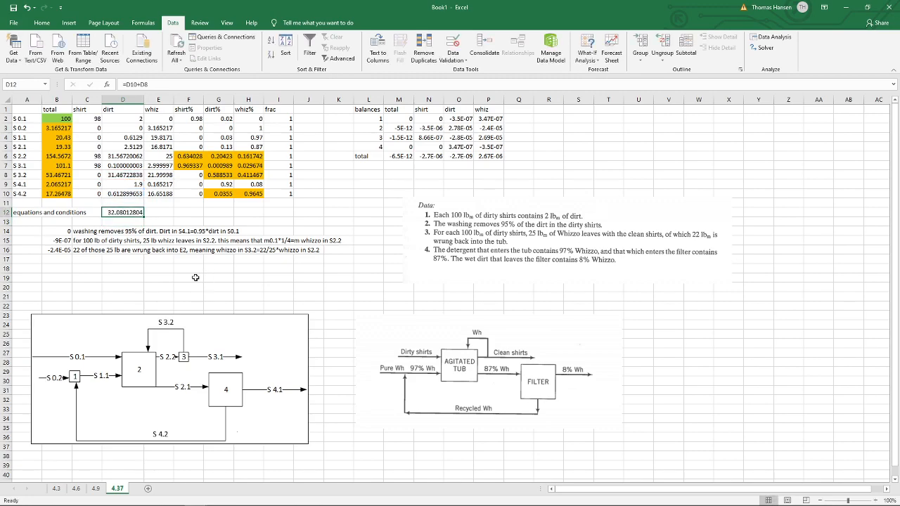
{"action": "left_click", "coordinate": [112, 174]}
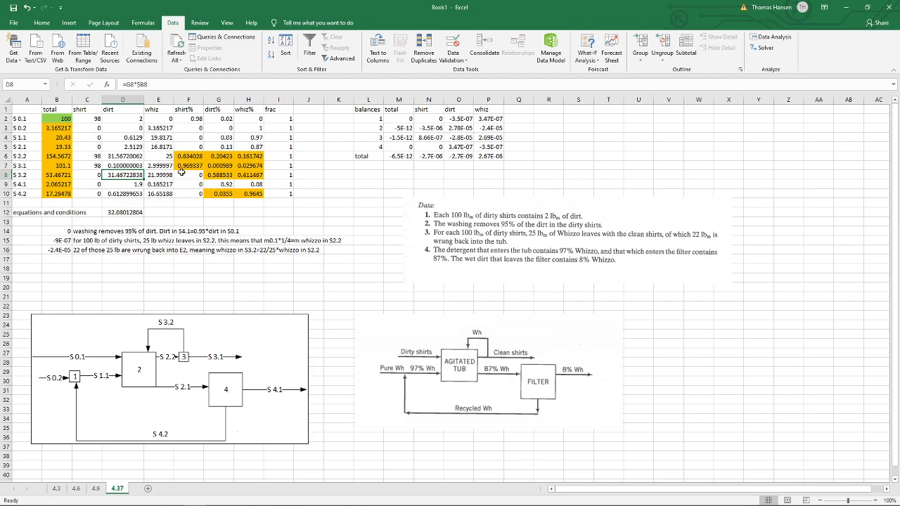
{"action": "left_click", "coordinate": [125, 214]}
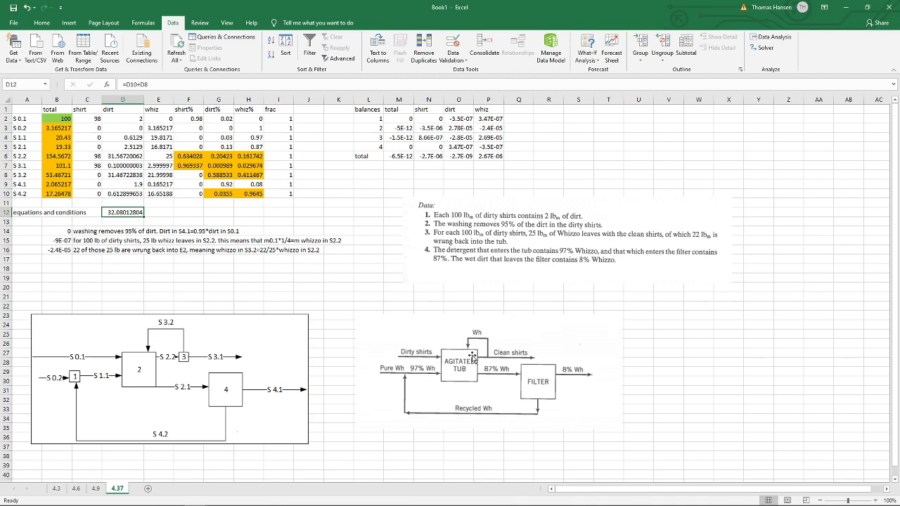
{"action": "left_click", "coordinate": [168, 279]}
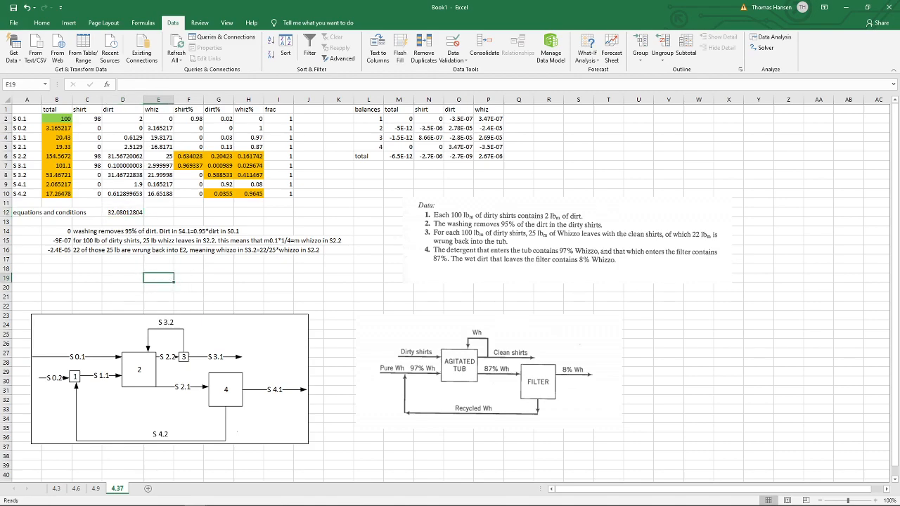
{"action": "left_click", "coordinate": [274, 267]}
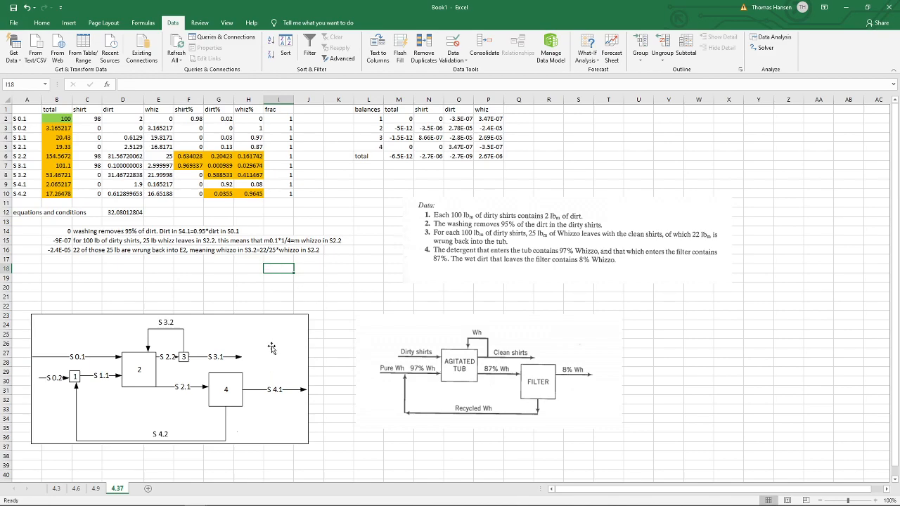
{"action": "left_click", "coordinate": [80, 255]}
{"action": "left_click", "coordinate": [53, 258]}
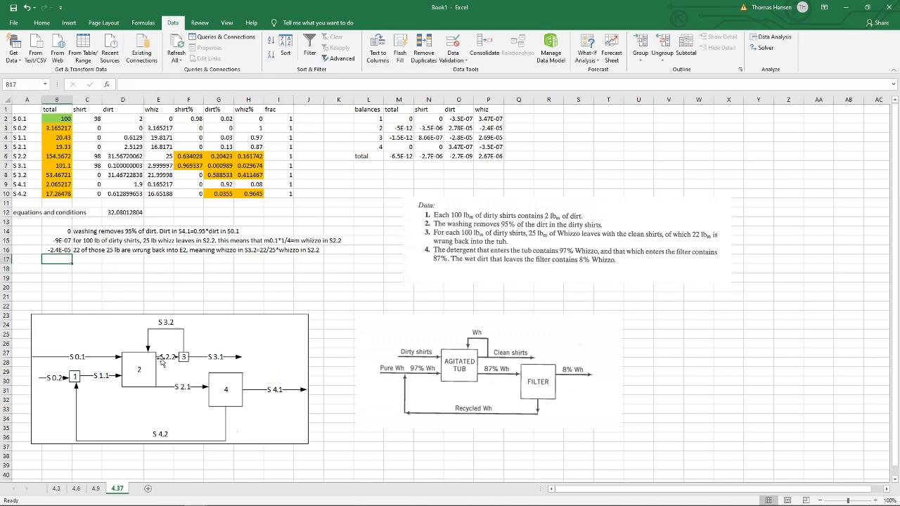
{"action": "key", "text": "Down"}
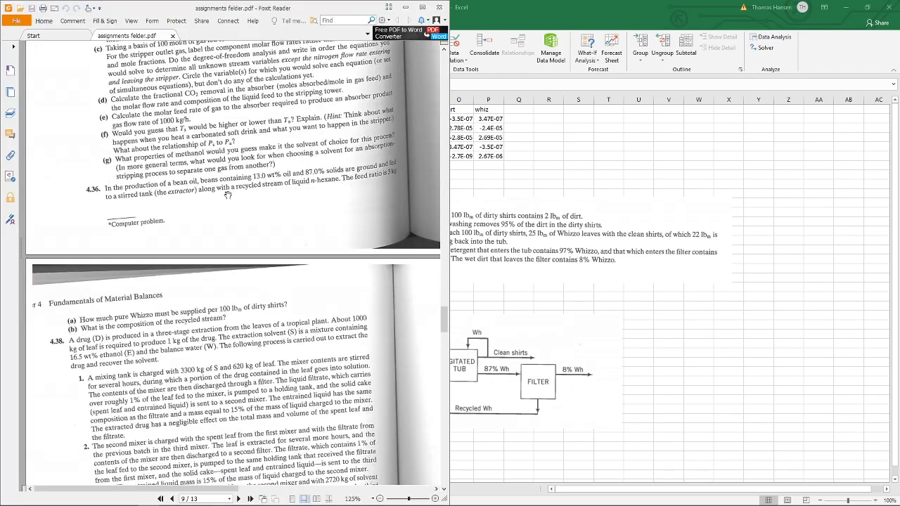
Switch to the assignment PDF in Foxit Reader, maximize its window, and look through problems 4.31 to 4.41 for another material balance exercise.
{"action": "left_click", "coordinate": [424, 6]}
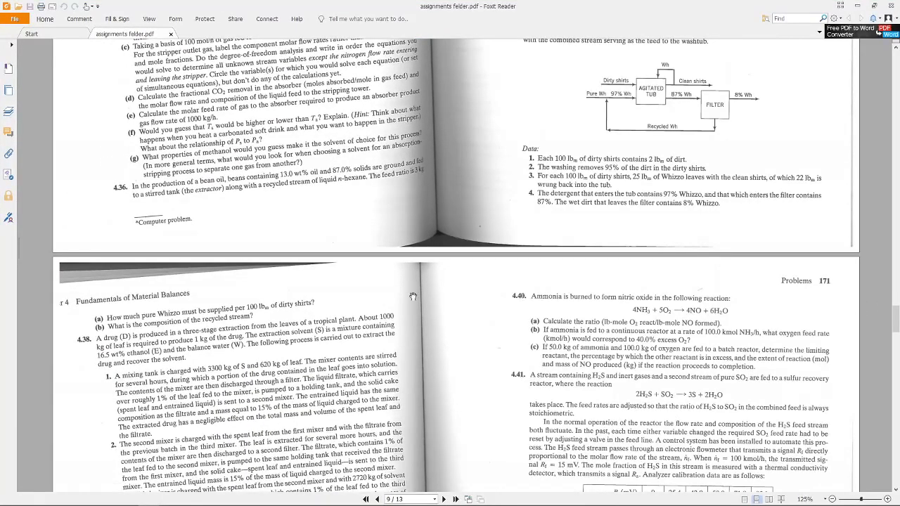
{"action": "scroll", "coordinate": [709, 337], "scroll_direction": "up", "scroll_amount": 5}
{"action": "scroll", "coordinate": [553, 275], "scroll_direction": "up", "scroll_amount": 10}
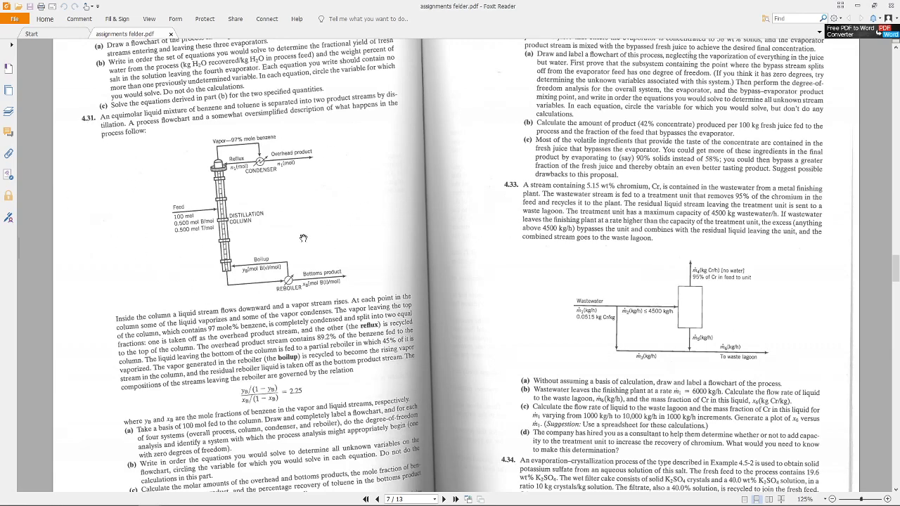
{"action": "scroll", "coordinate": [302, 239], "scroll_direction": "down", "scroll_amount": 2}
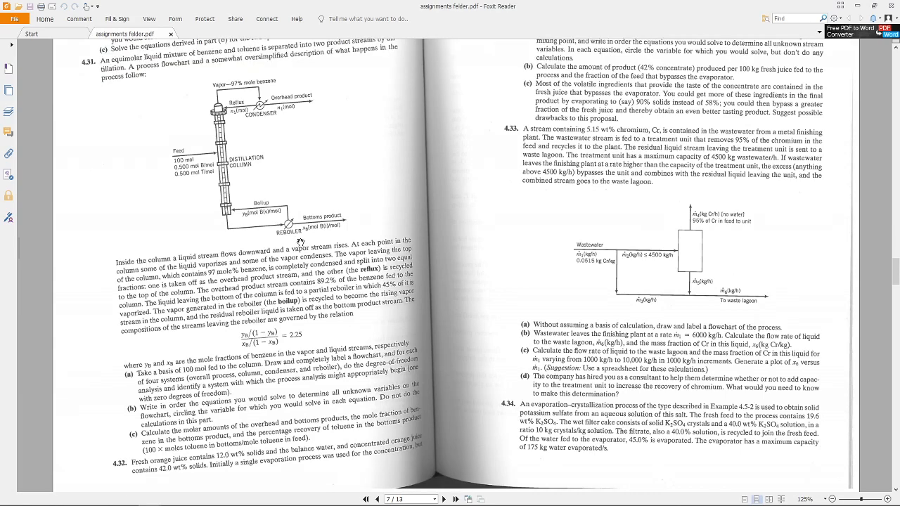
{"action": "scroll", "coordinate": [170, 242], "scroll_direction": "down", "scroll_amount": 15}
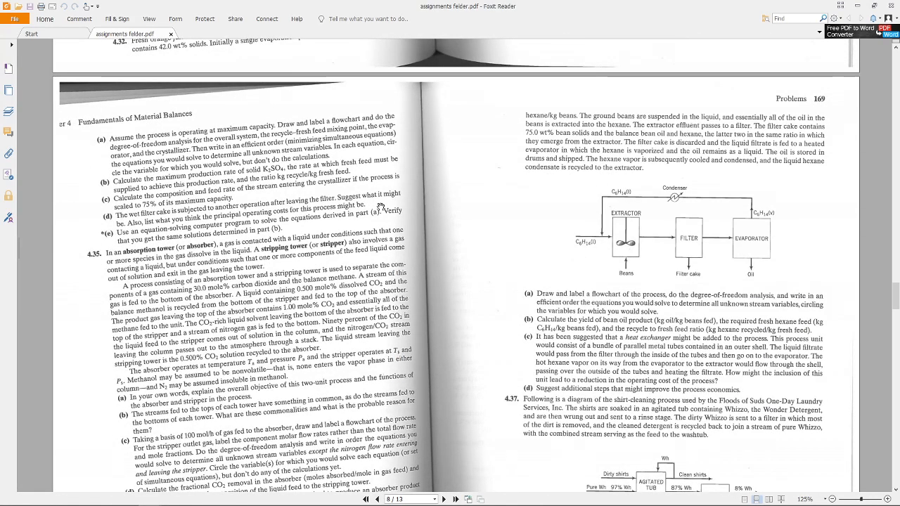
{"action": "scroll", "coordinate": [391, 246], "scroll_direction": "down", "scroll_amount": 2}
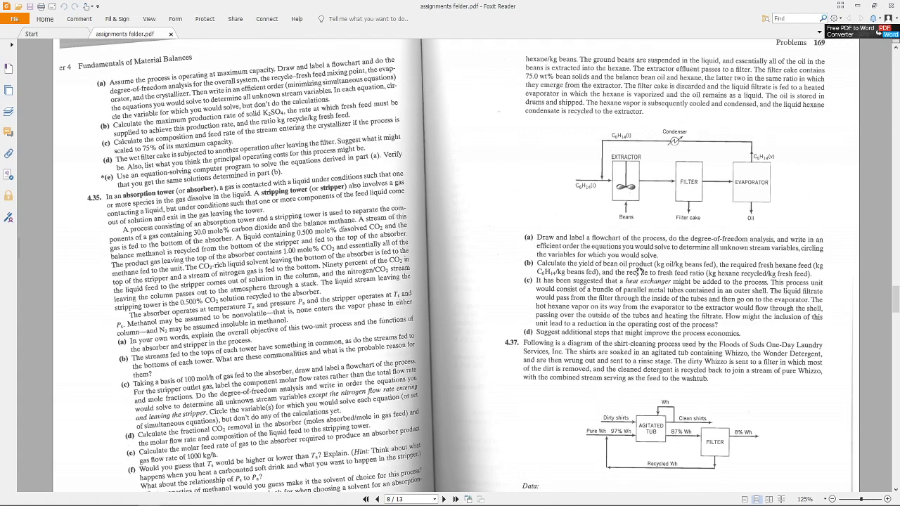
{"action": "scroll", "coordinate": [425, 220], "scroll_direction": "down", "scroll_amount": 10}
{"action": "scroll", "coordinate": [425, 220], "scroll_direction": "down", "scroll_amount": 20}
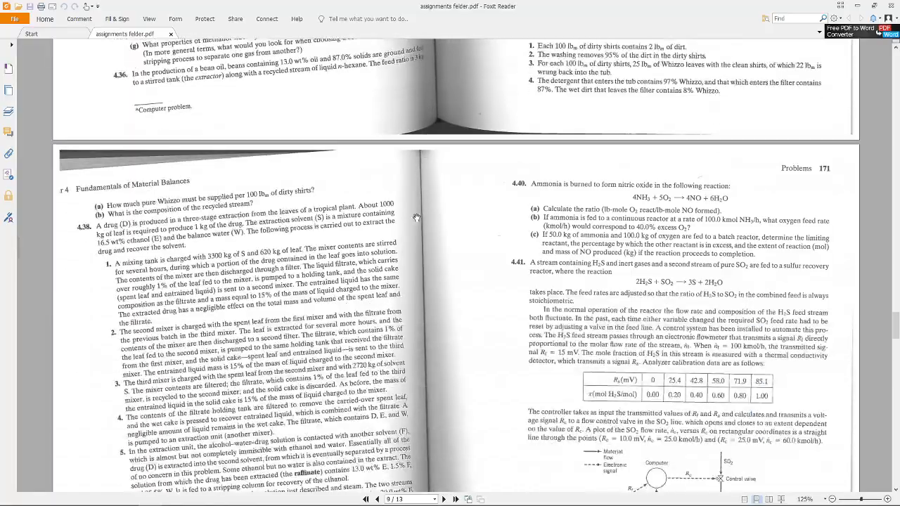
{"action": "scroll", "coordinate": [388, 236], "scroll_direction": "up", "scroll_amount": 20}
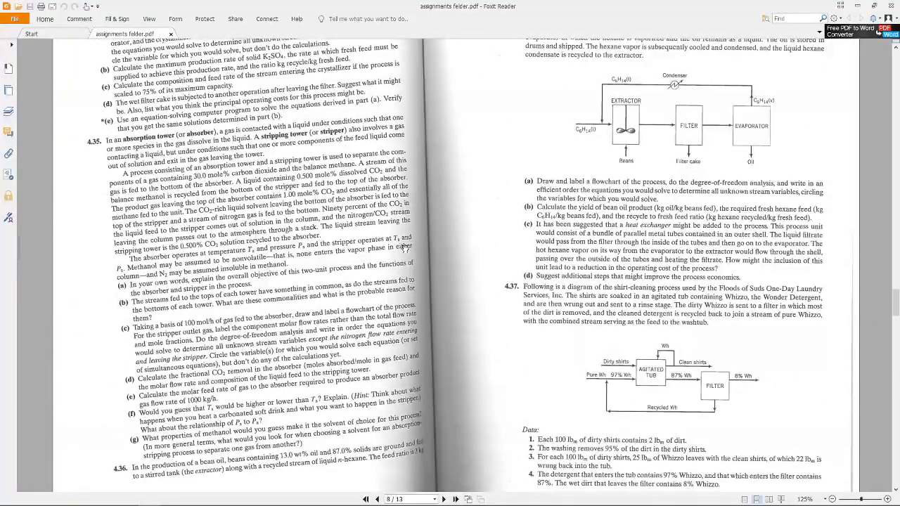
{"action": "scroll", "coordinate": [404, 247], "scroll_direction": "up", "scroll_amount": 3}
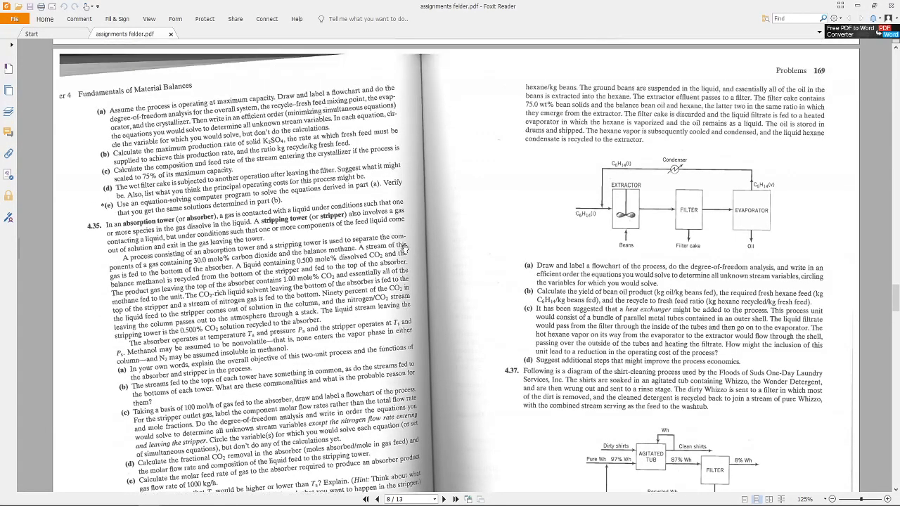
{"action": "scroll", "coordinate": [626, 326], "scroll_direction": "up", "scroll_amount": 5}
{"action": "scroll", "coordinate": [626, 325], "scroll_direction": "up", "scroll_amount": 12}
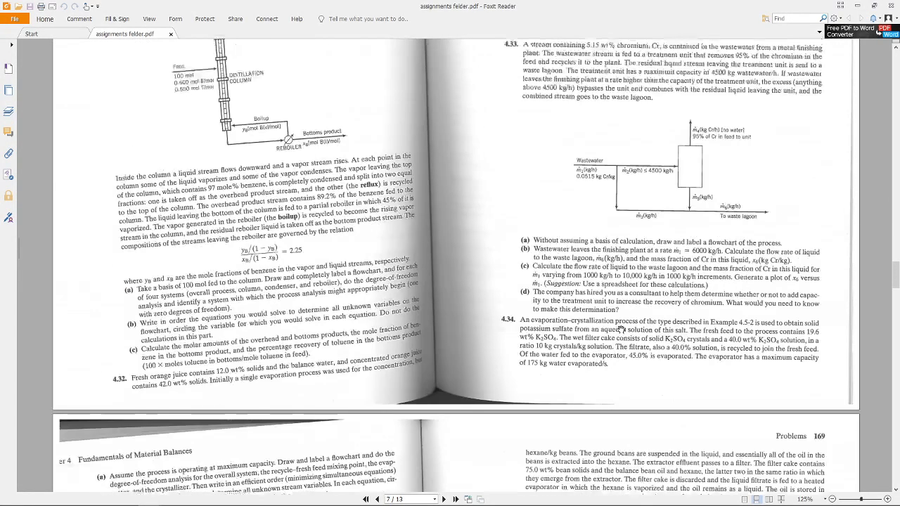